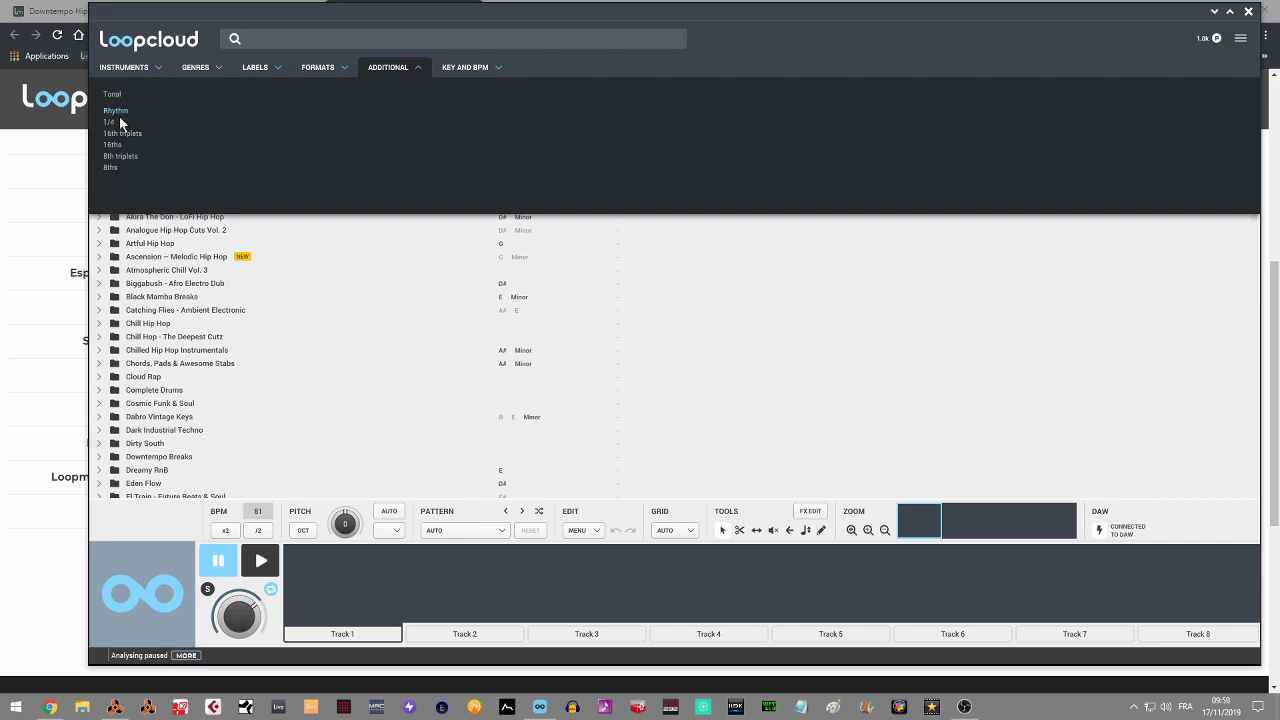
Try filtering the samples by the key F#, clear that key filter and return to the sample library
left_click(462, 68)
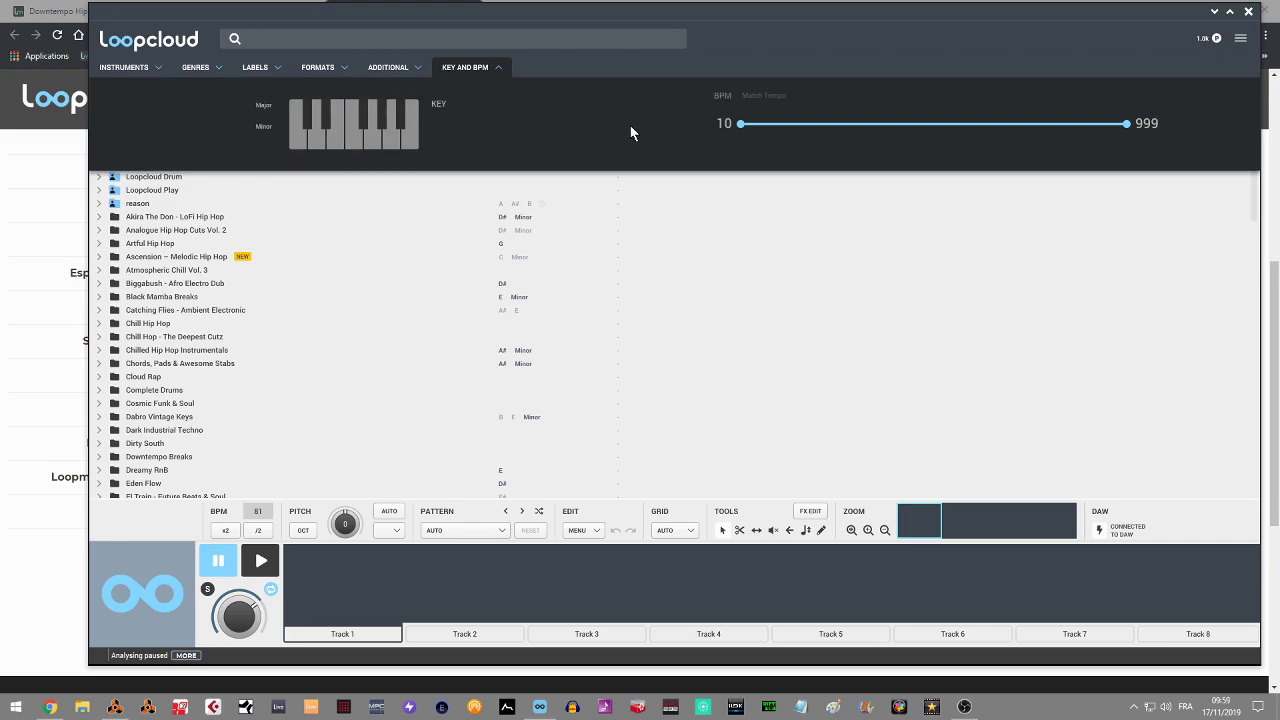
left_click(365, 125)
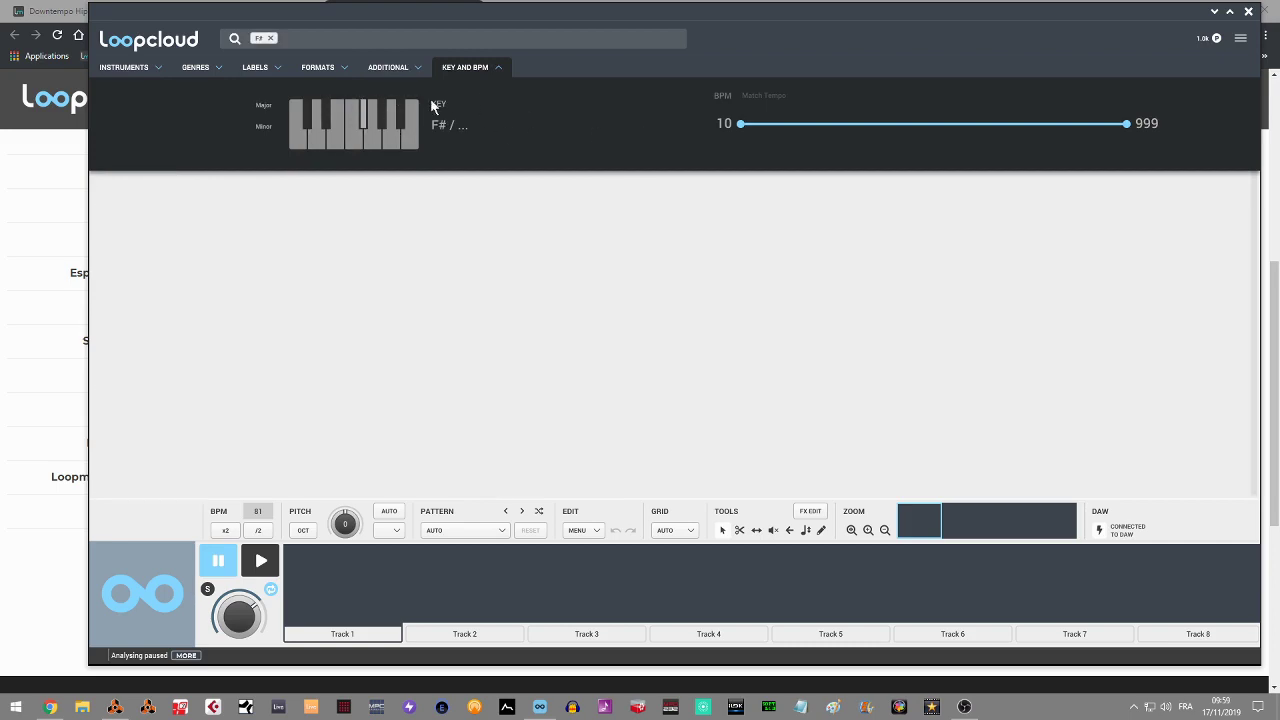
left_click(366, 120)
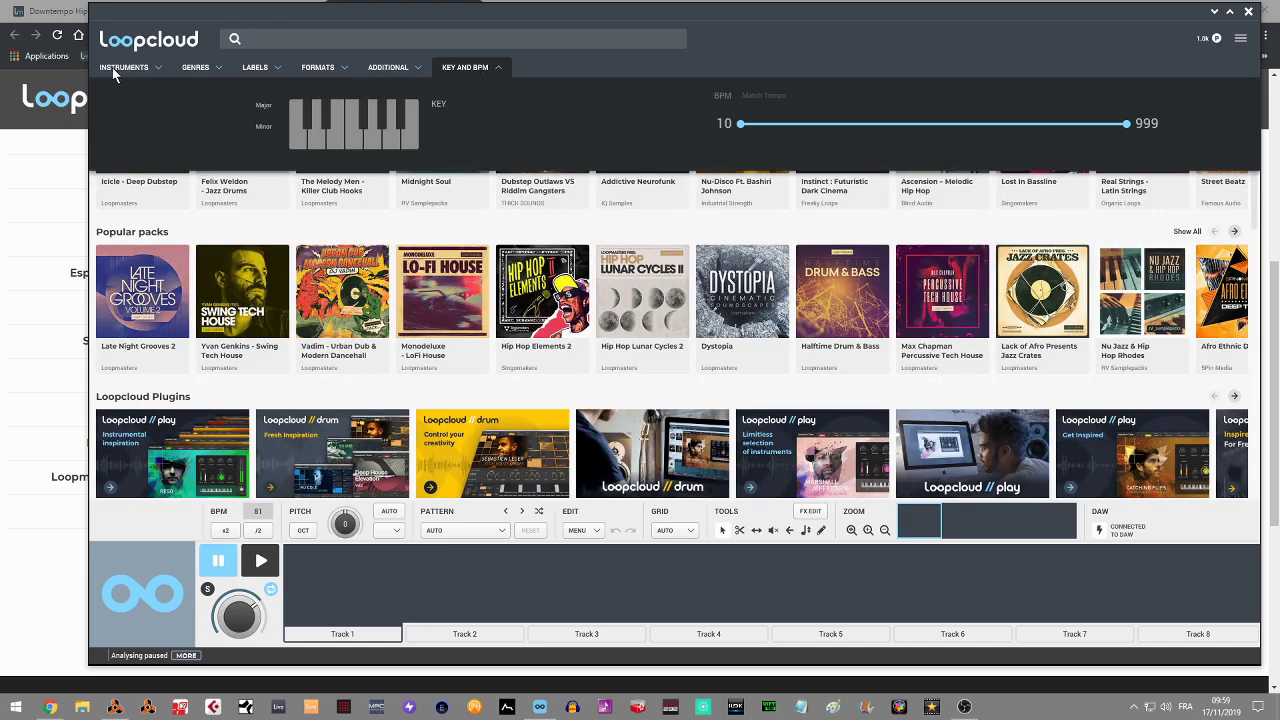
left_click(501, 70)
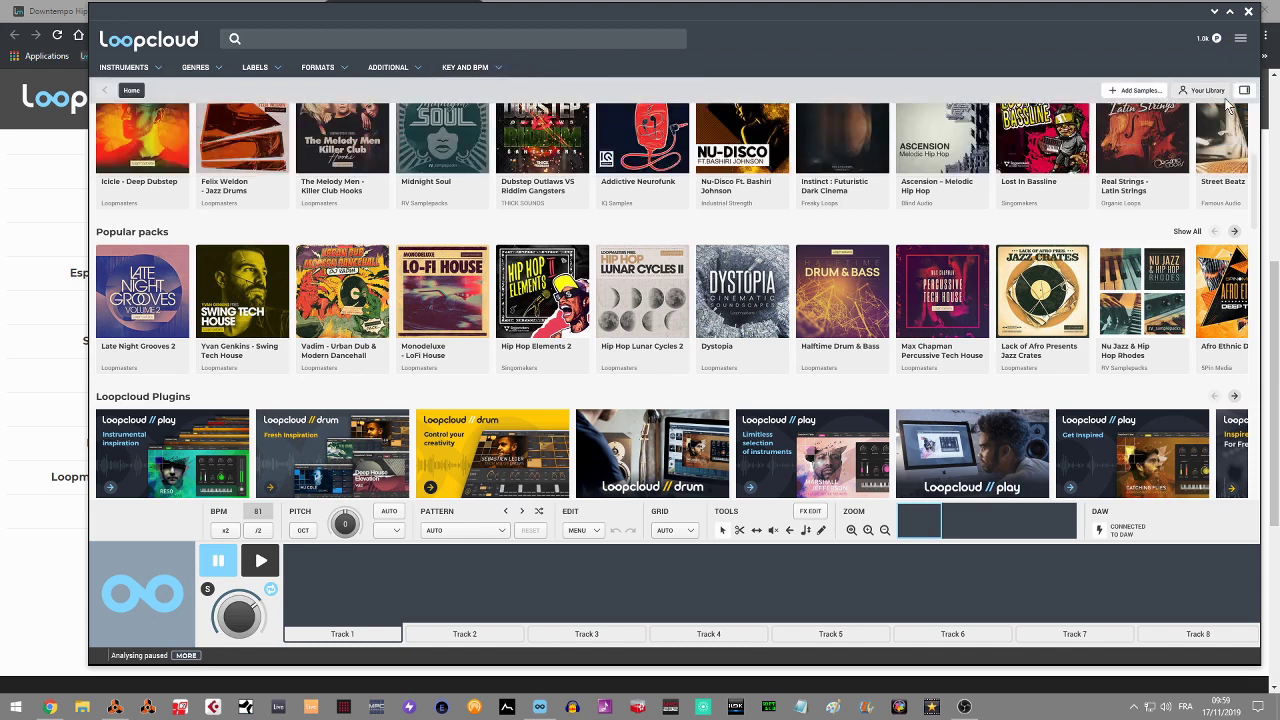
left_click(1205, 90)
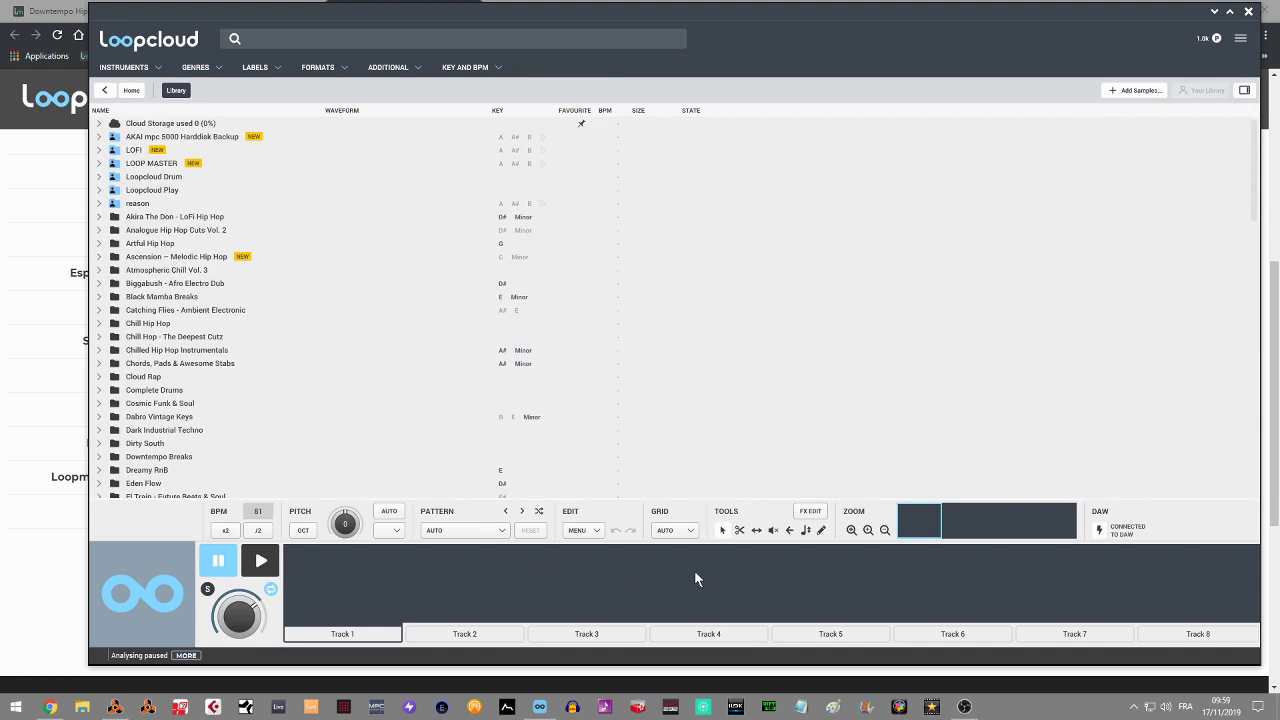
Apply an editing command to the empty track editor and expand the Ascension – Melodic Hip Hop pack
left_click(594, 532)
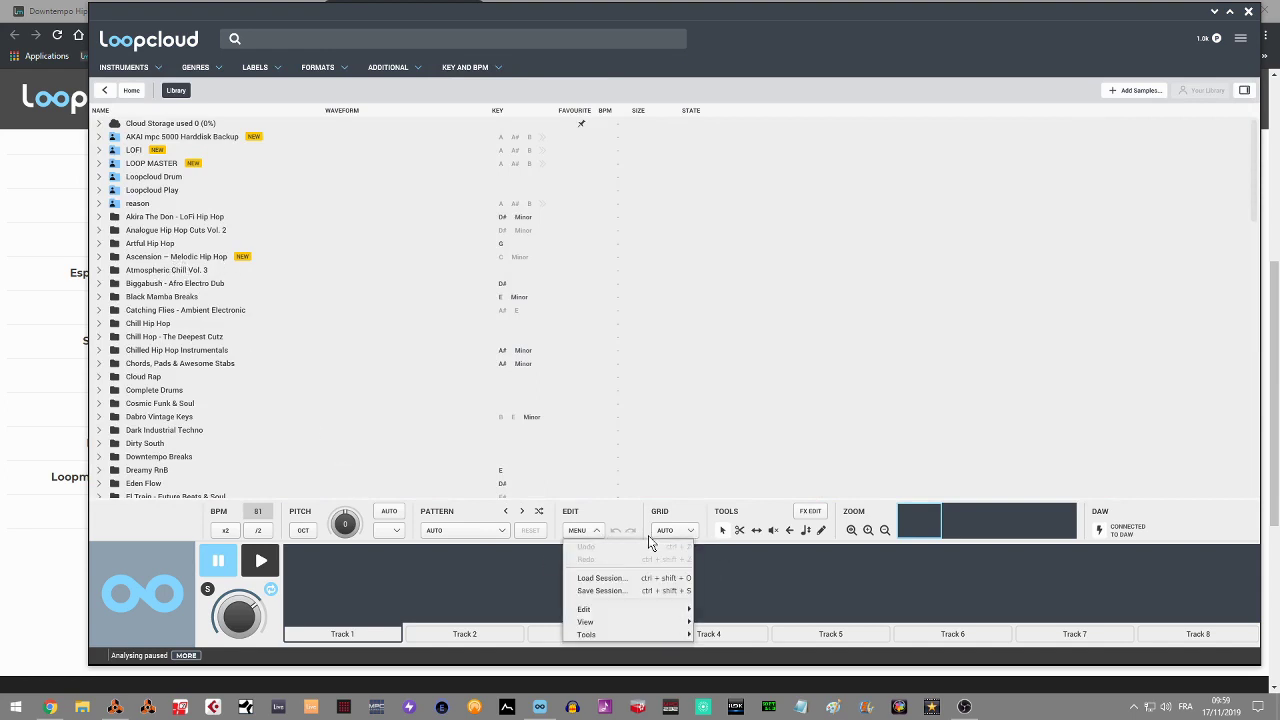
mouse_move(630, 609)
left_click(794, 609)
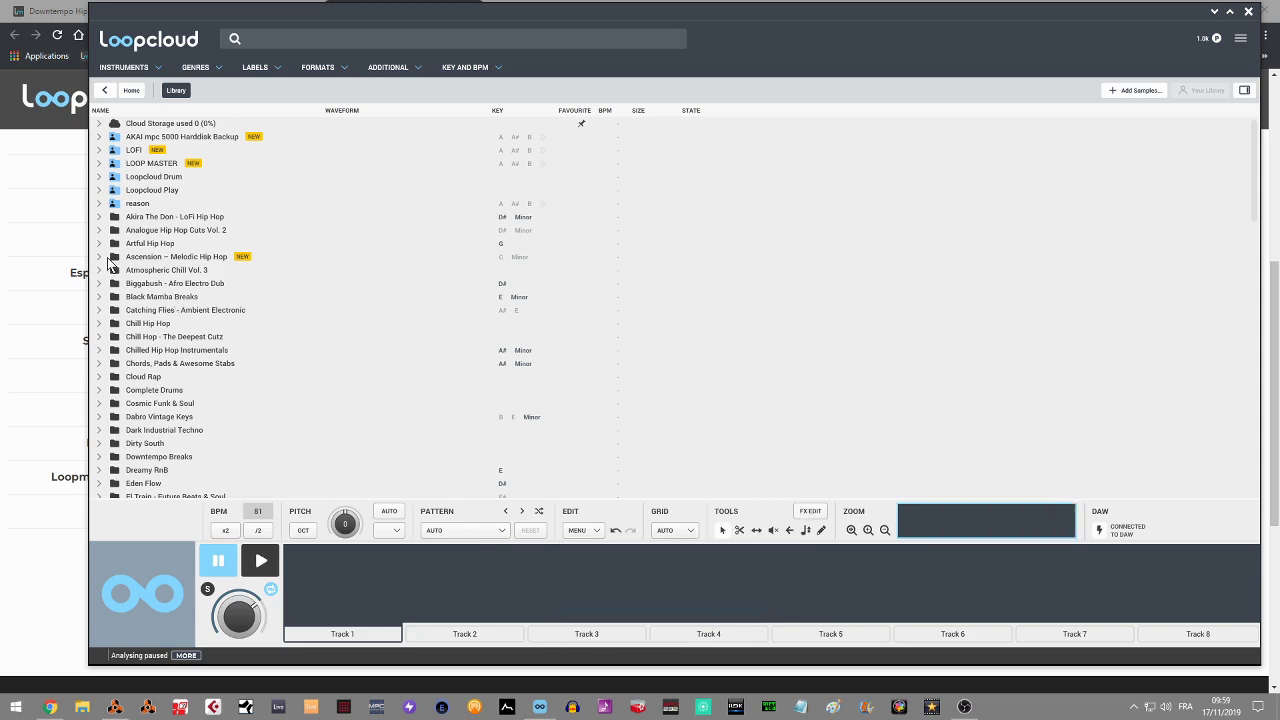
left_click(99, 257)
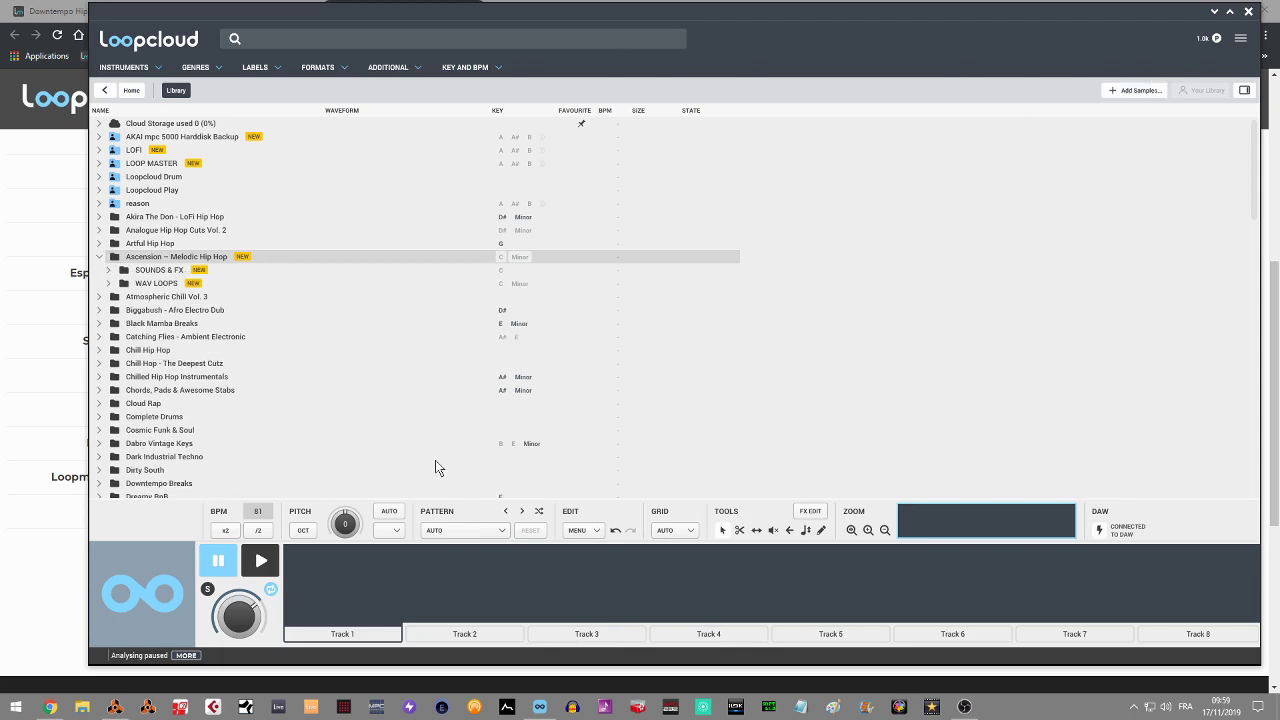
Switch to Reason and show its instrument list with the Loopmasters devices
left_click(409, 707)
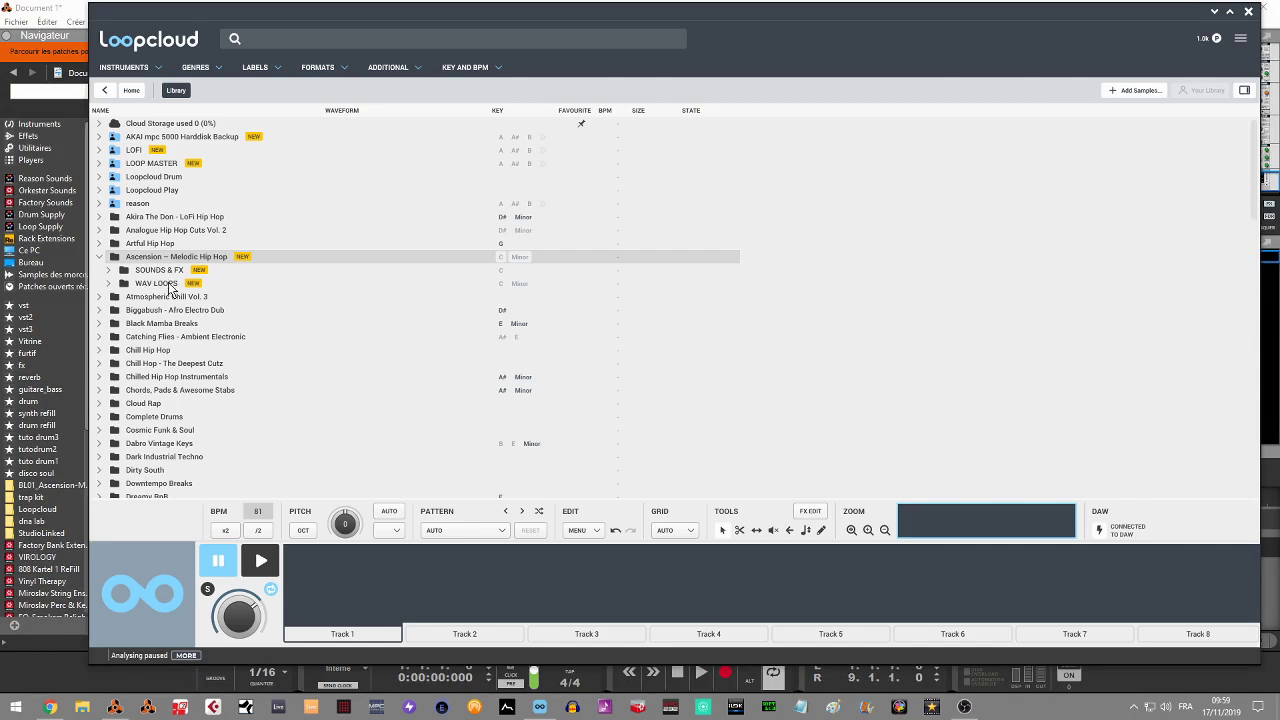
left_click(18, 10)
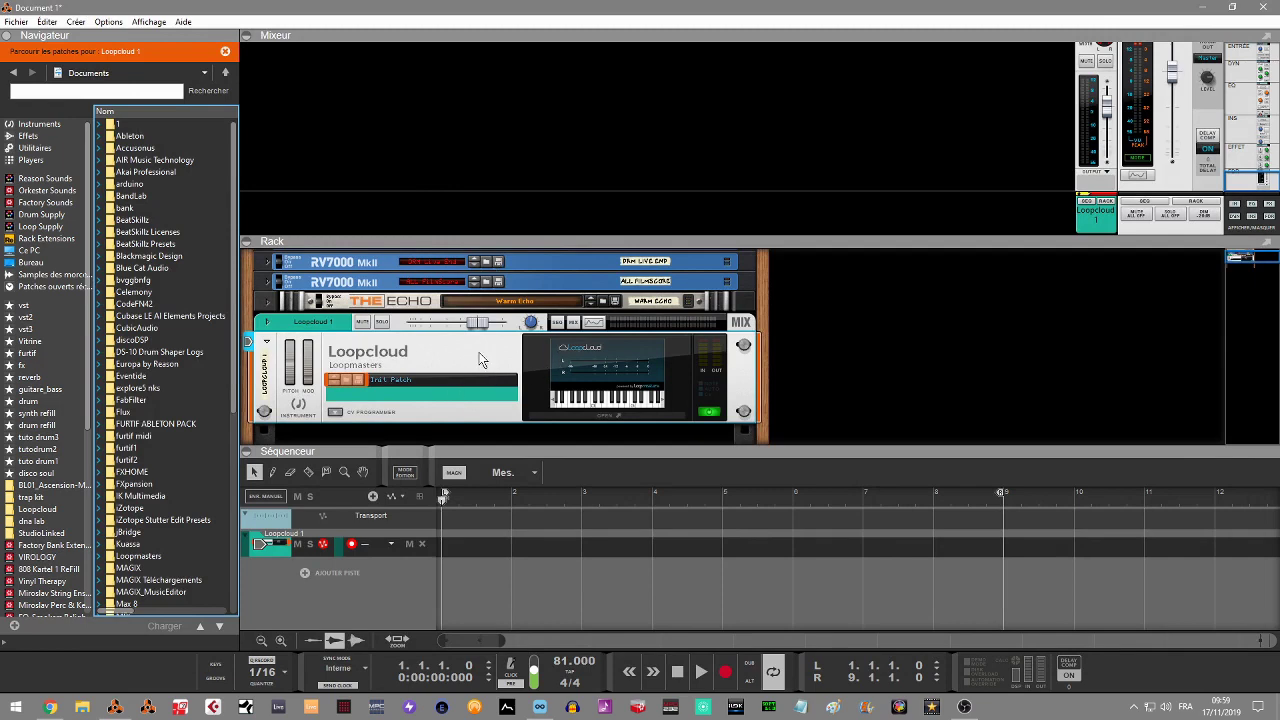
left_click(36, 124)
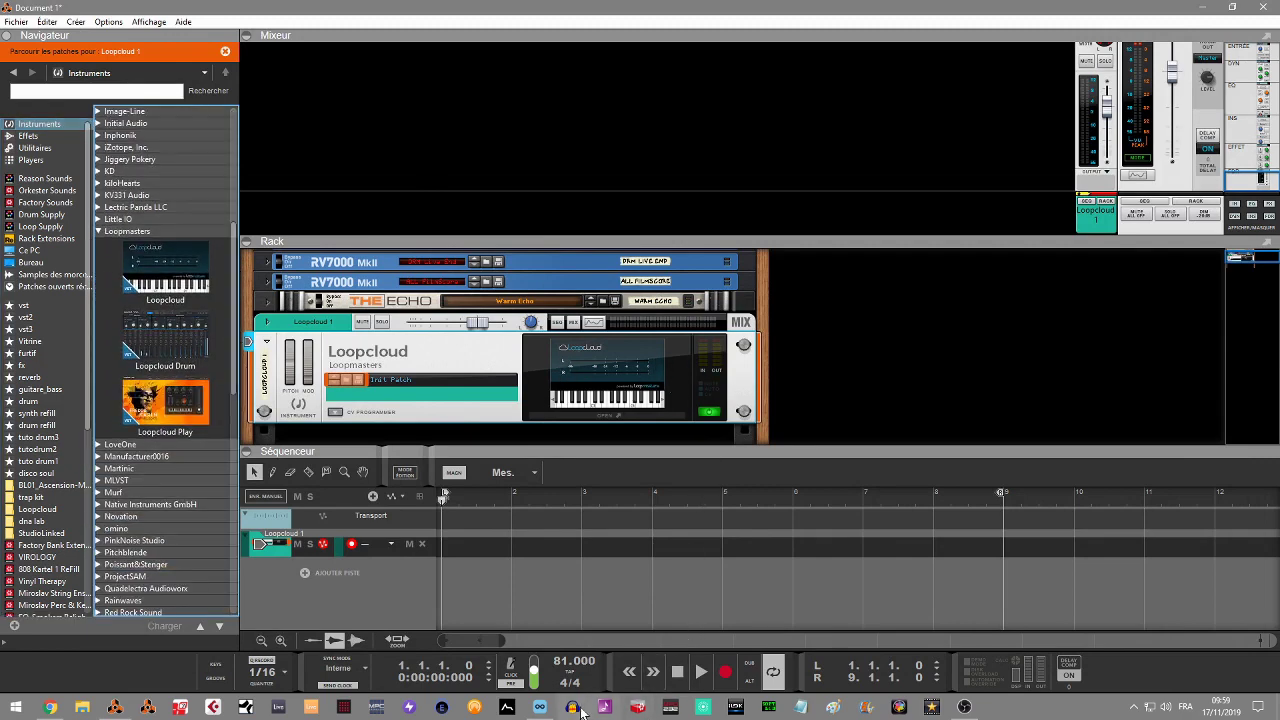
Switch to Loopcloud over Reason, start playback and stop it to check the transport sync between the two
left_click(539, 707)
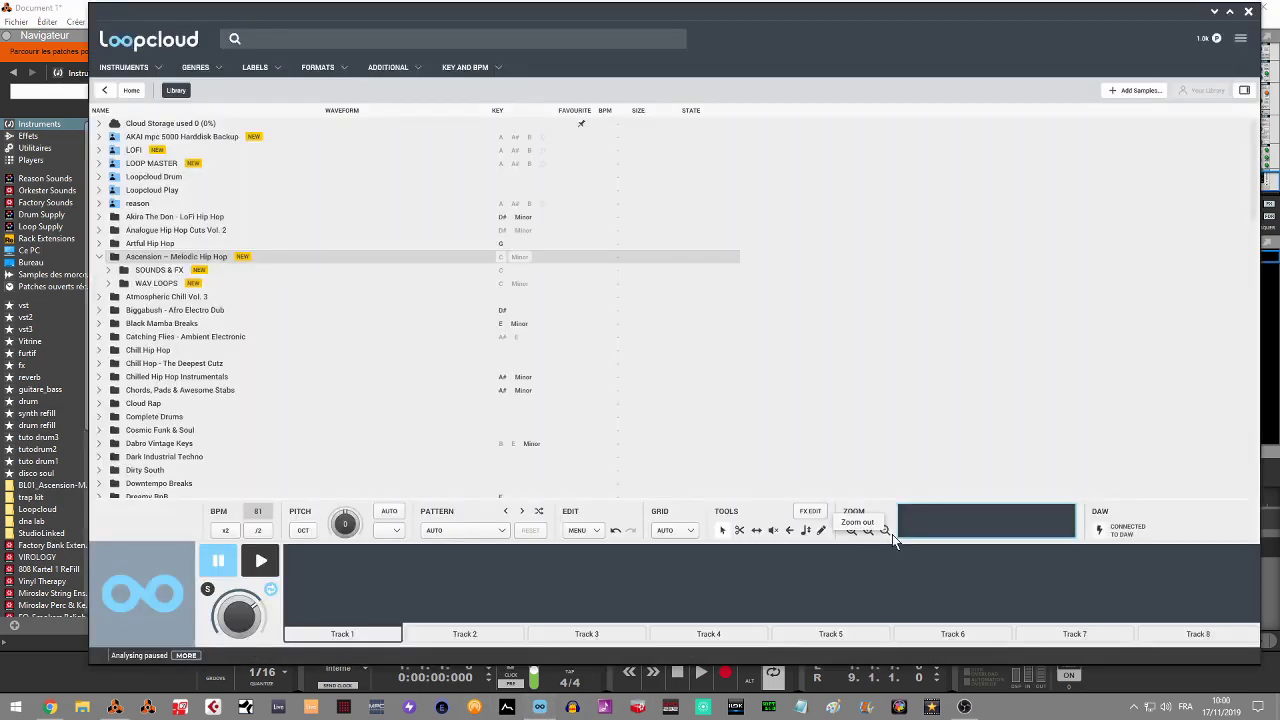
key("space")
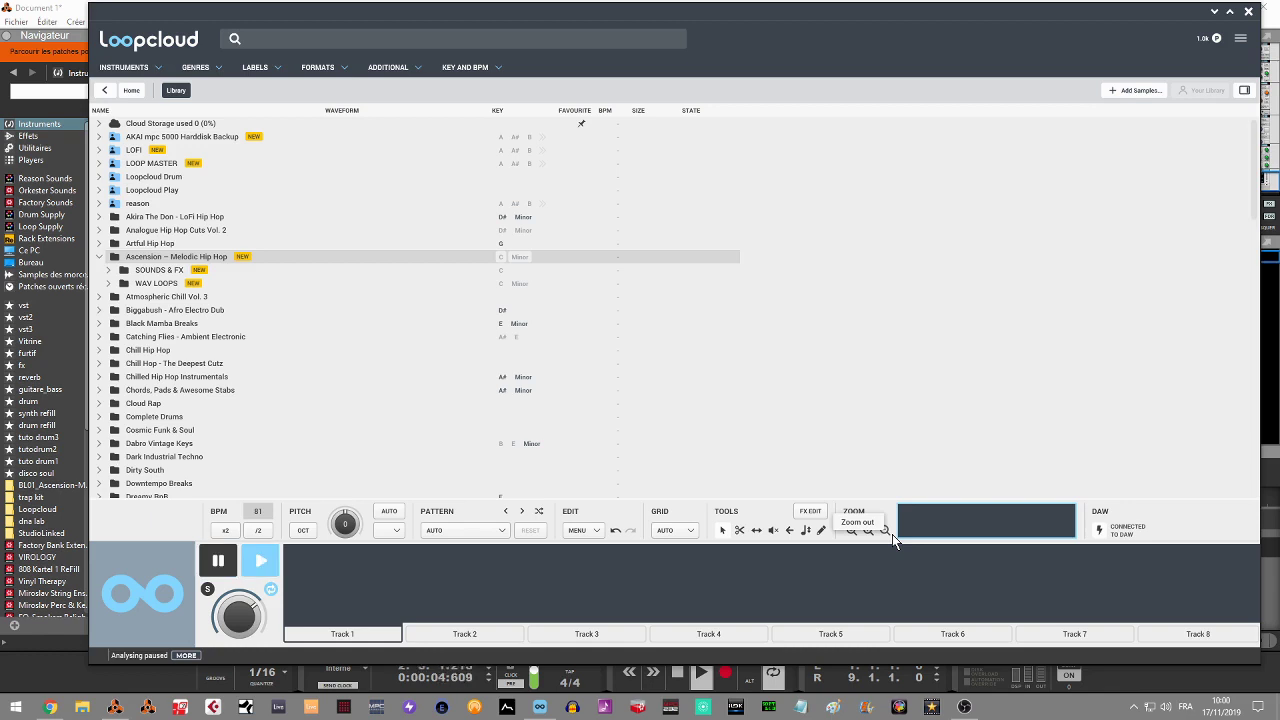
key("space")
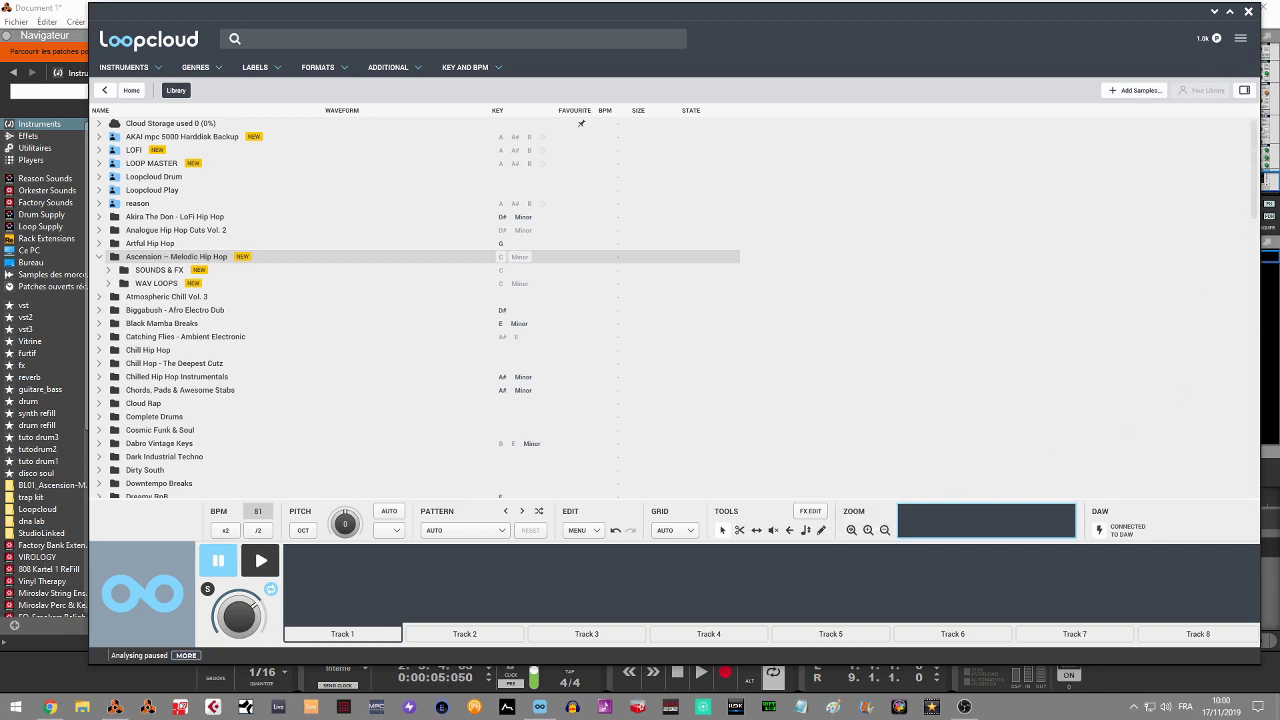
Switch to Reason and add the Loopcloud Drum instrument to the rack below the Loopcloud device
left_click(1267, 304)
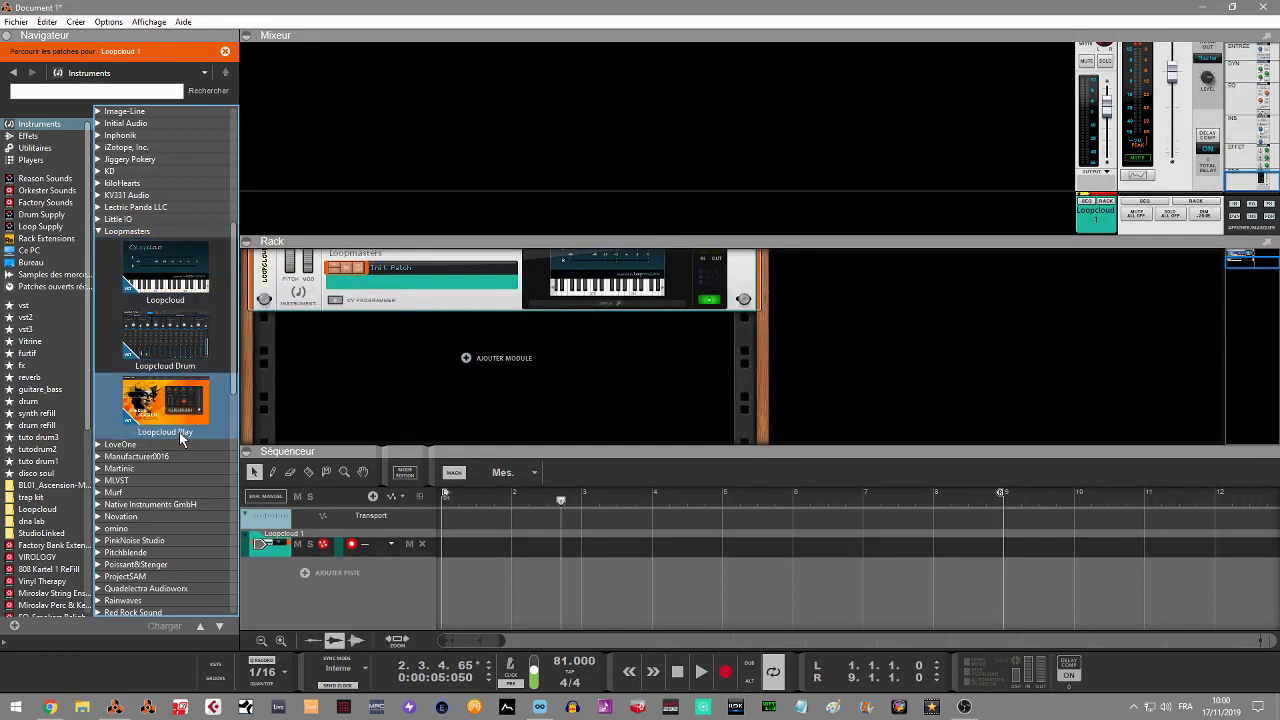
left_click_drag(162, 348, 393, 385)
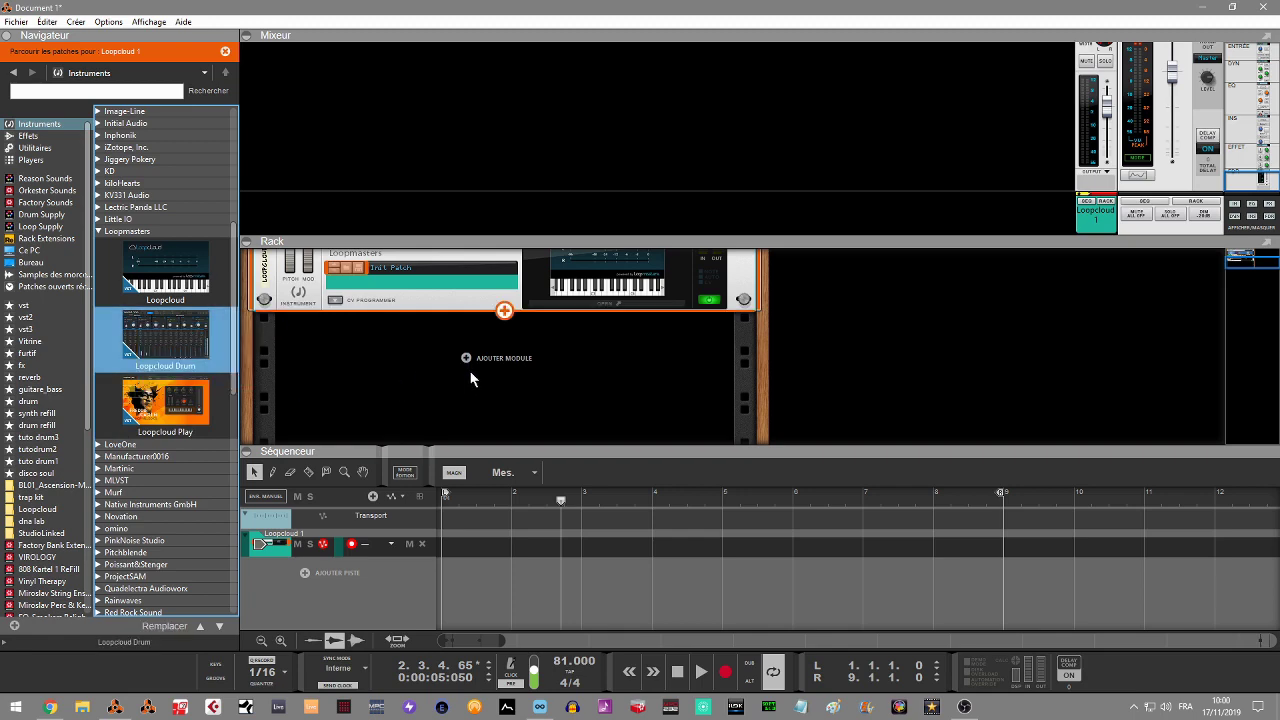
left_click_drag(415, 376, 415, 376)
left_click(579, 422)
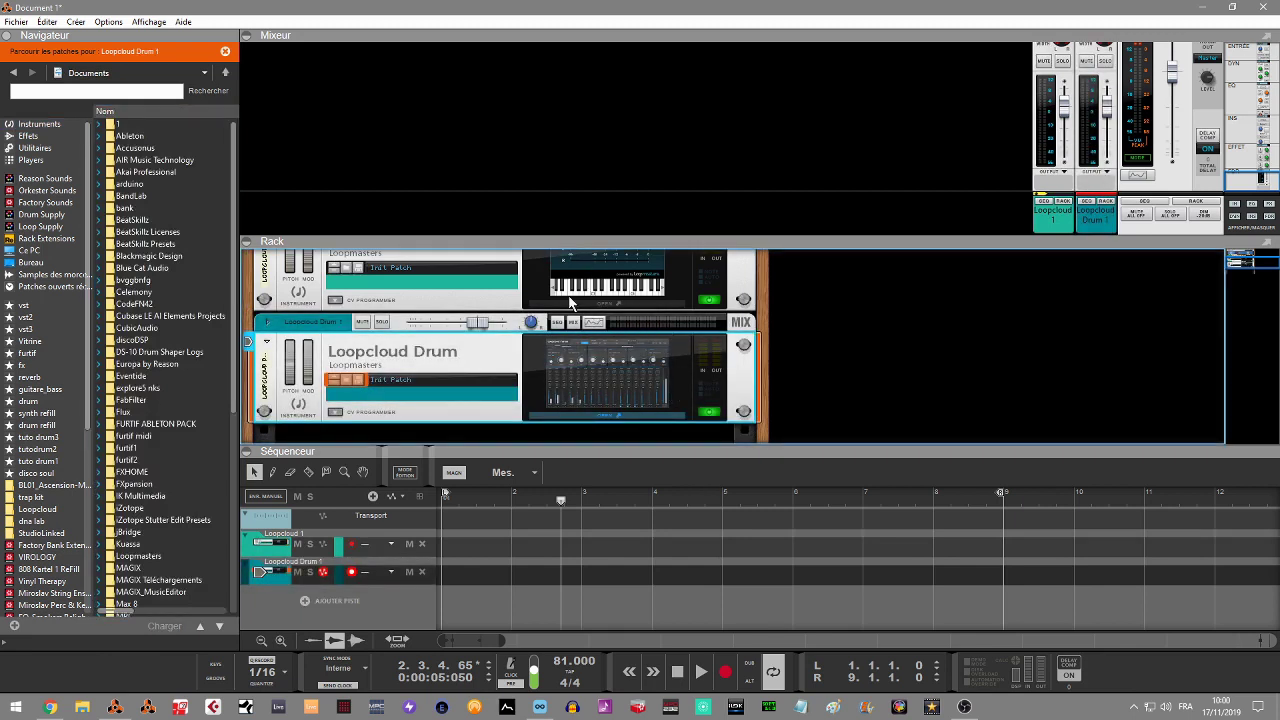
Open the Loopcloud Drum interface and examine its pads, pattern section and mixer
left_click(576, 368)
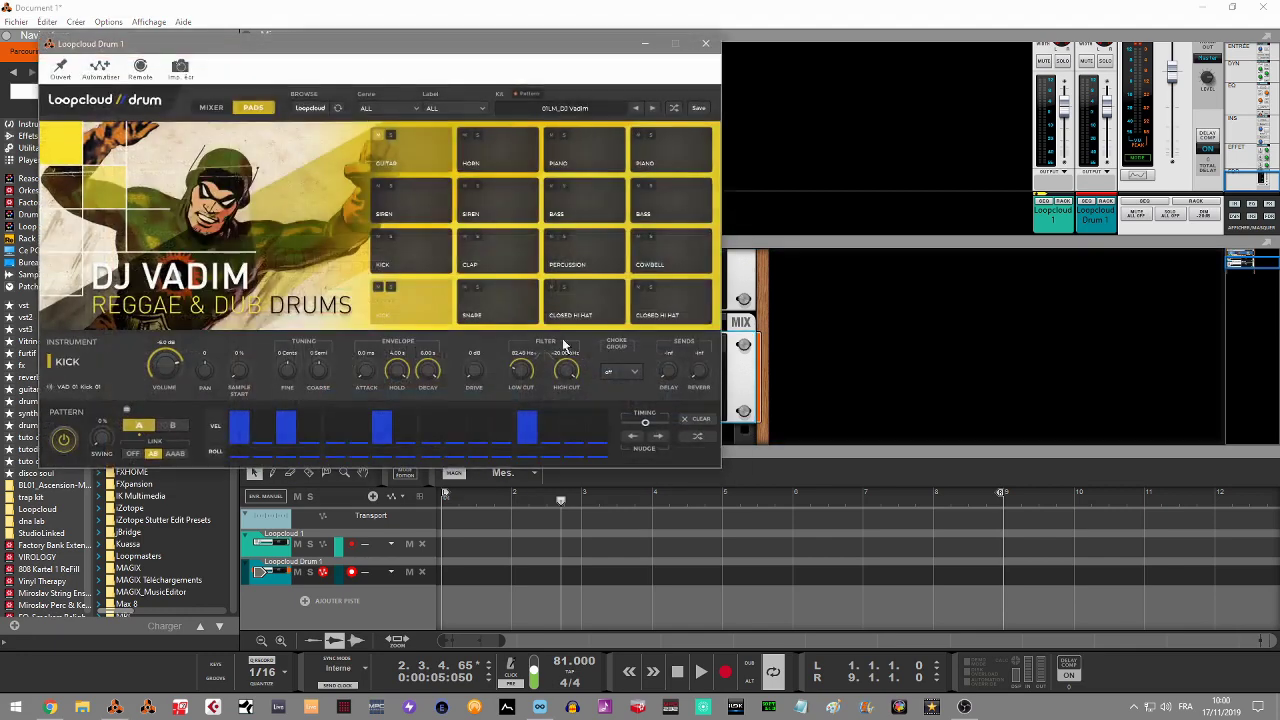
left_click_drag(555, 43, 760, 50)
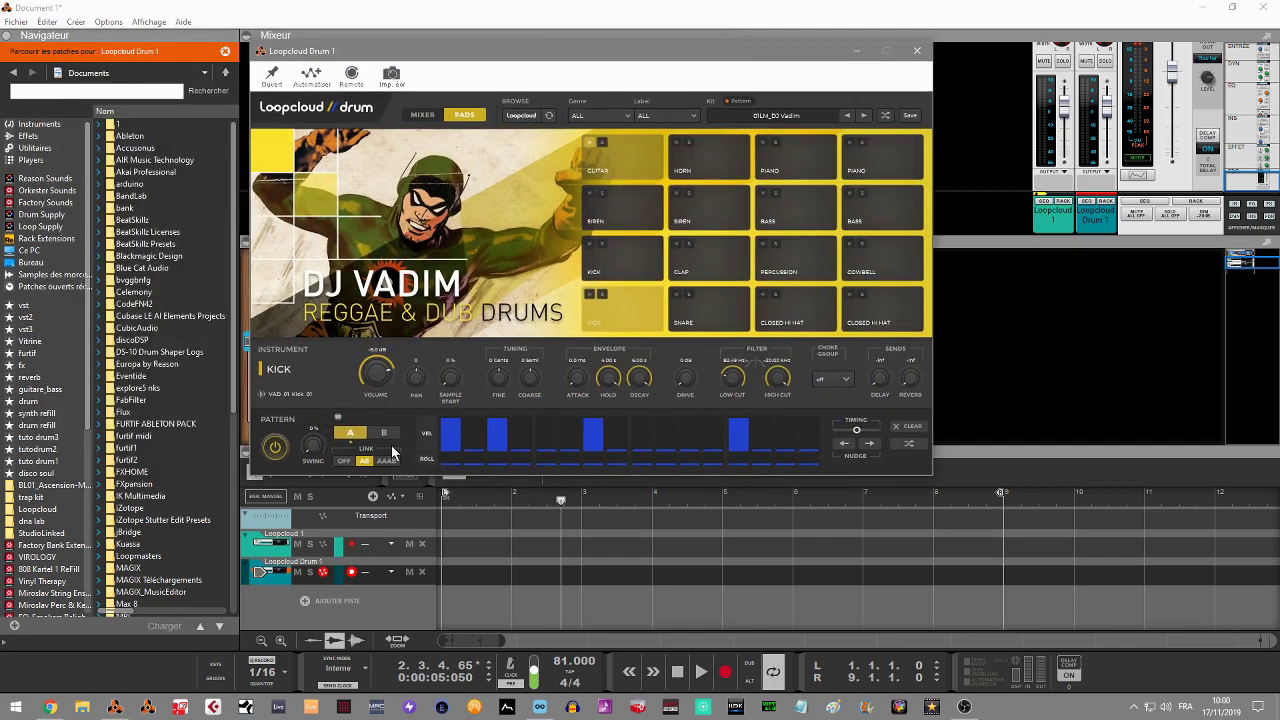
left_click(274, 449)
left_click(275, 450)
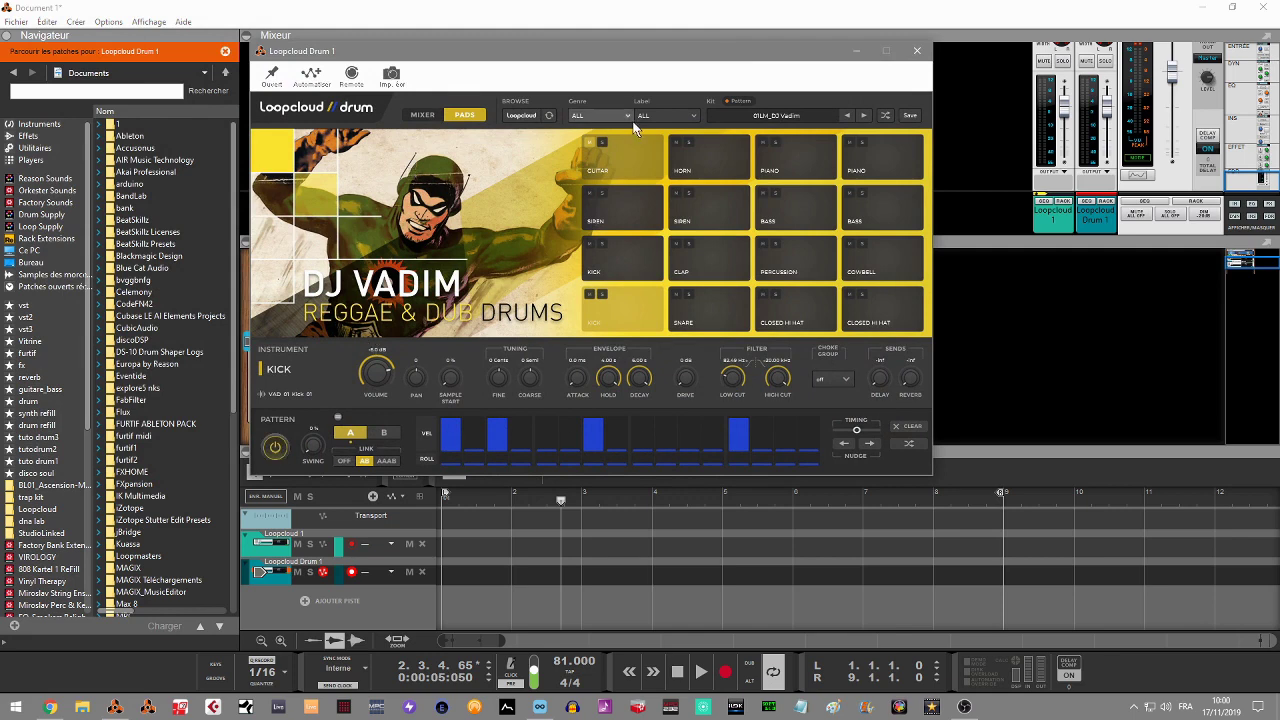
left_click(420, 116)
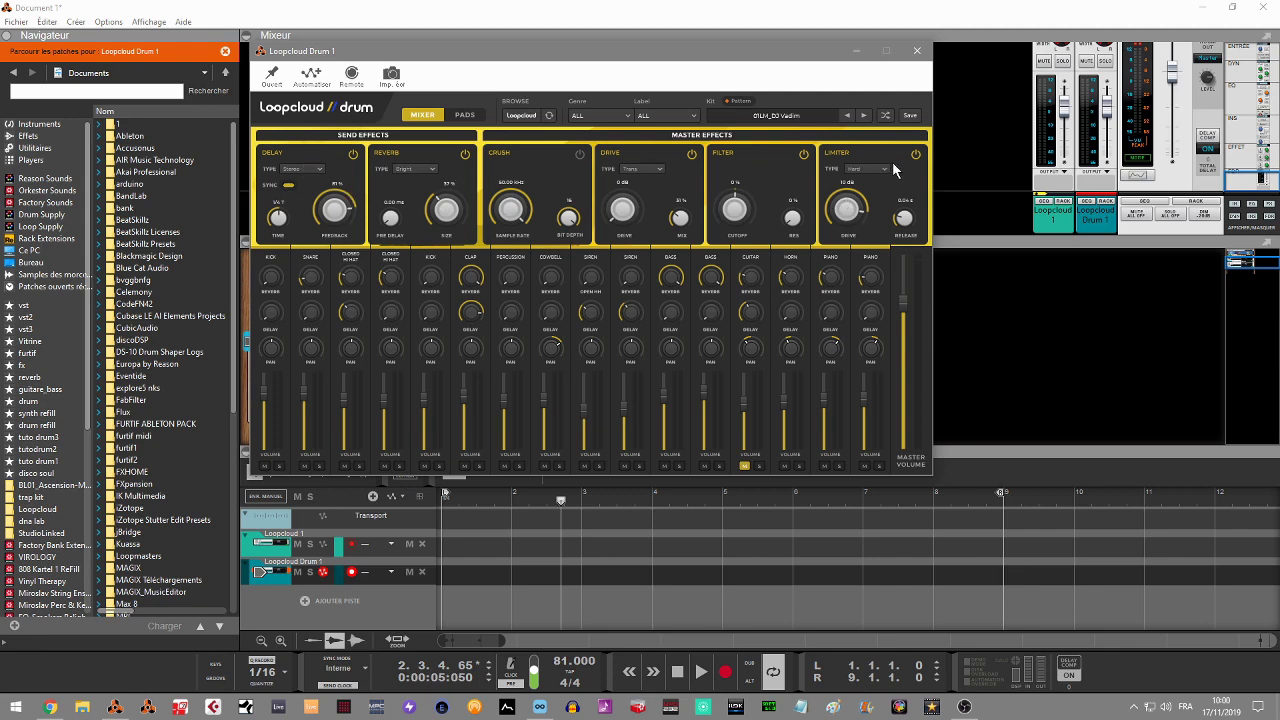
Close the Loopcloud Drum interface and delete its entire device group from the rack
left_click(917, 50)
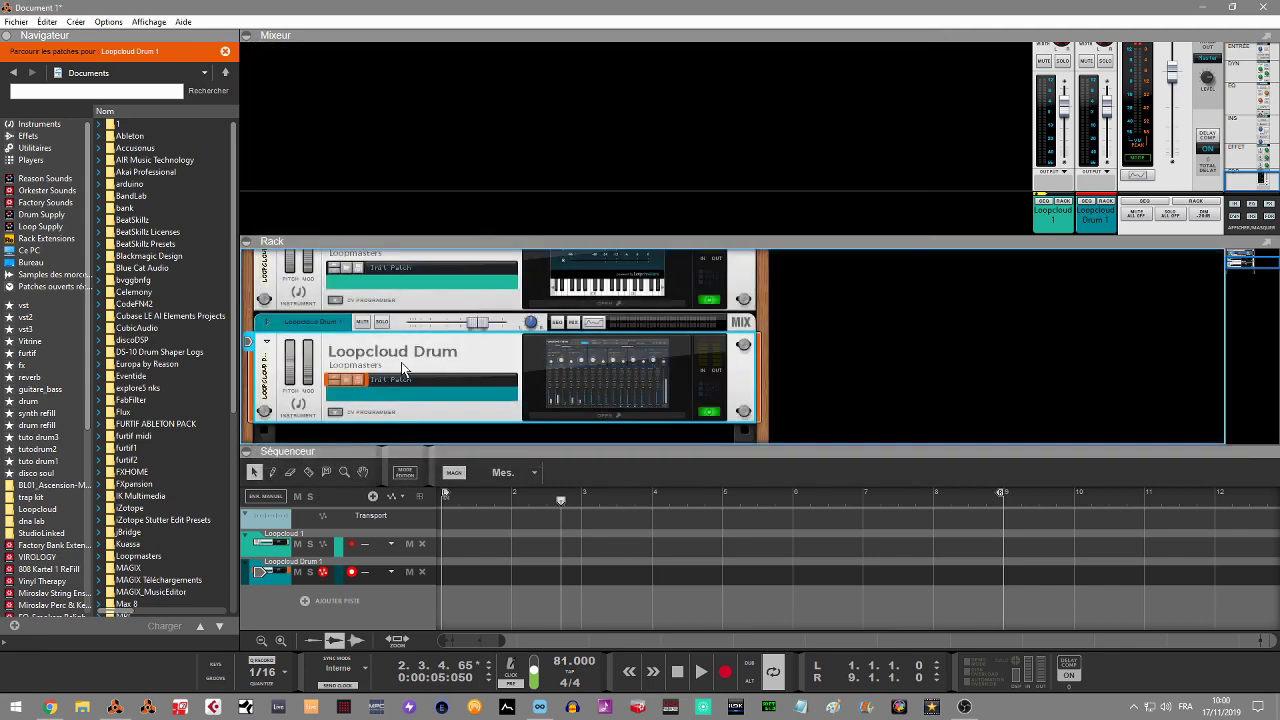
key("Delete")
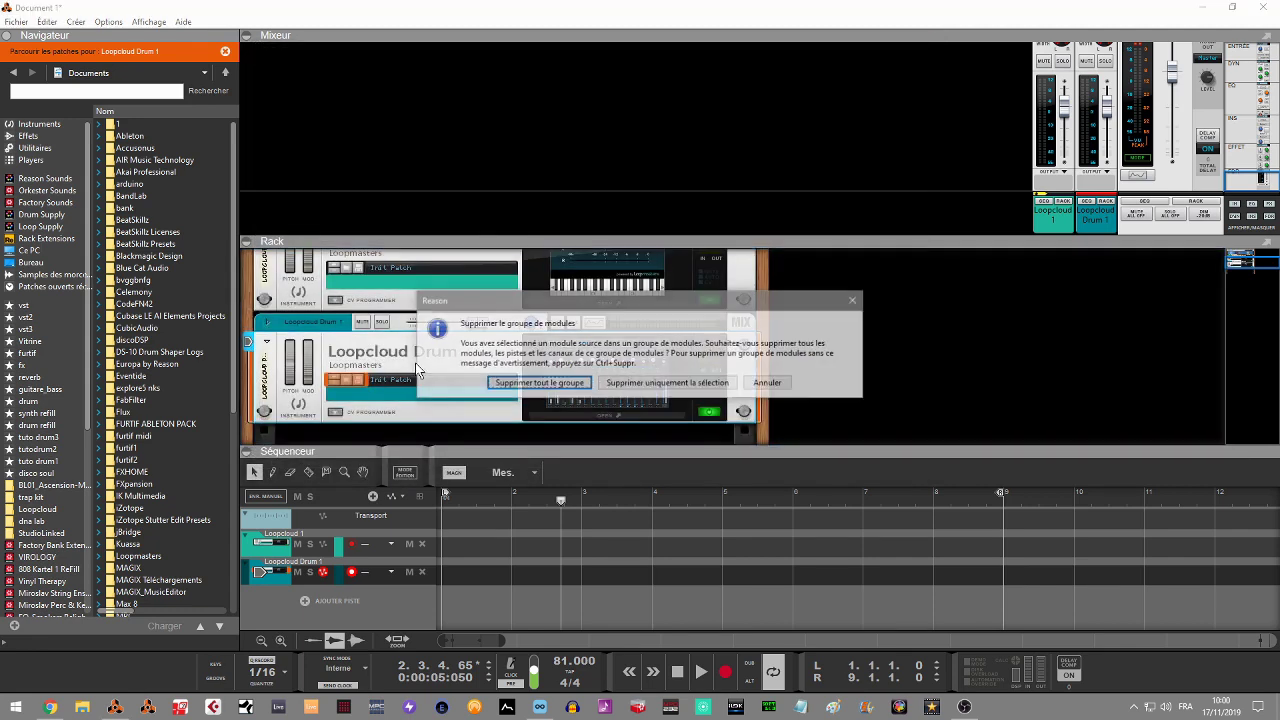
key("Return")
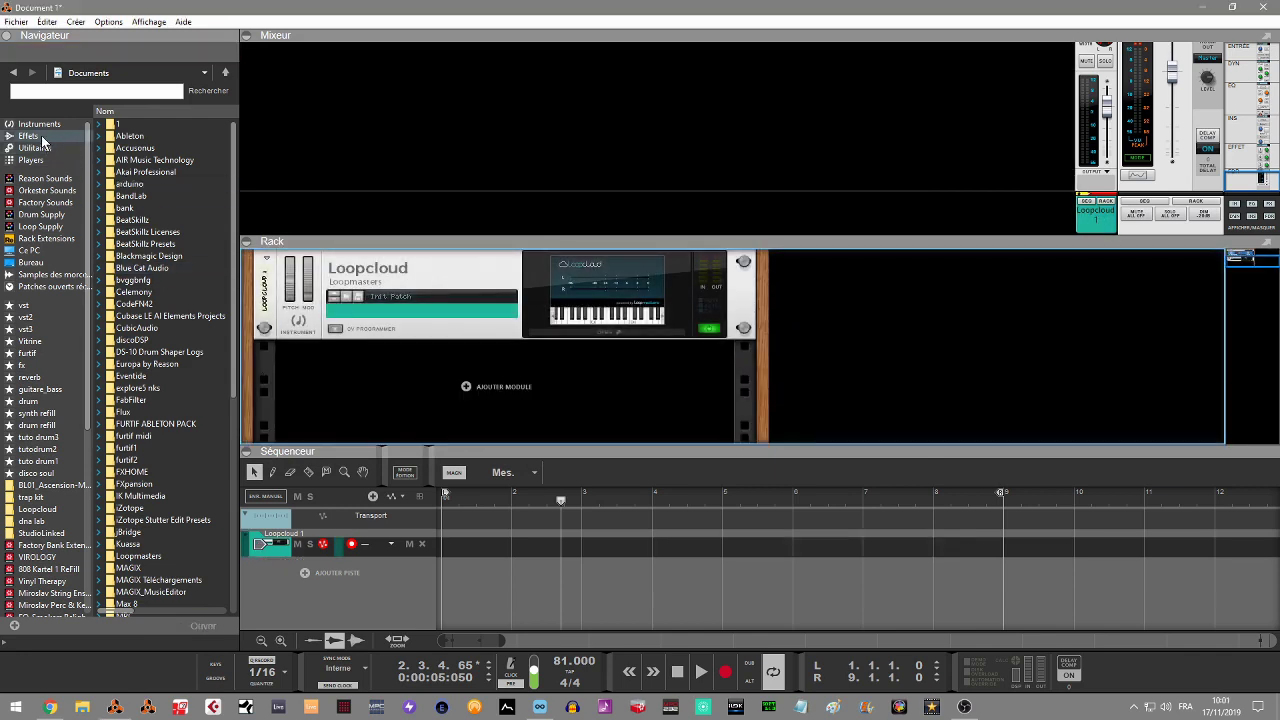
Add the Loopcloud Play instrument to the rack below the Loopcloud device
left_click(39, 123)
left_click_drag(165, 375, 546, 390)
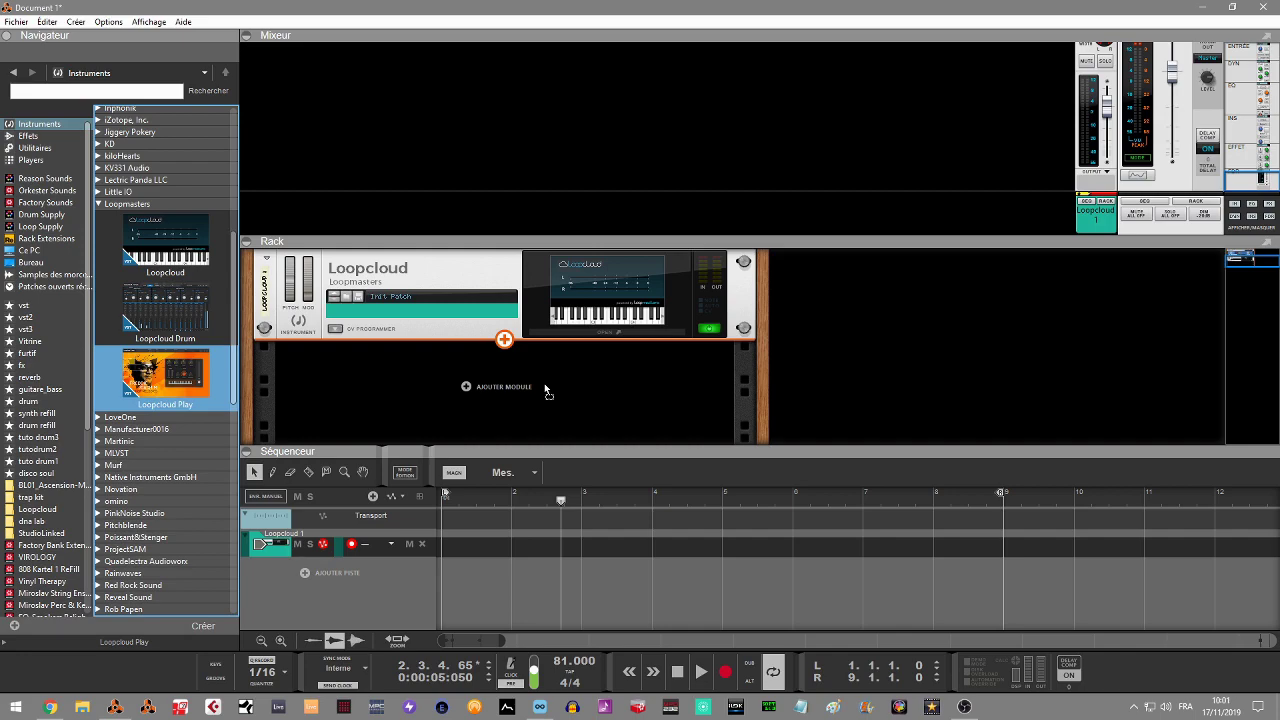
left_click_drag(546, 390, 546, 390)
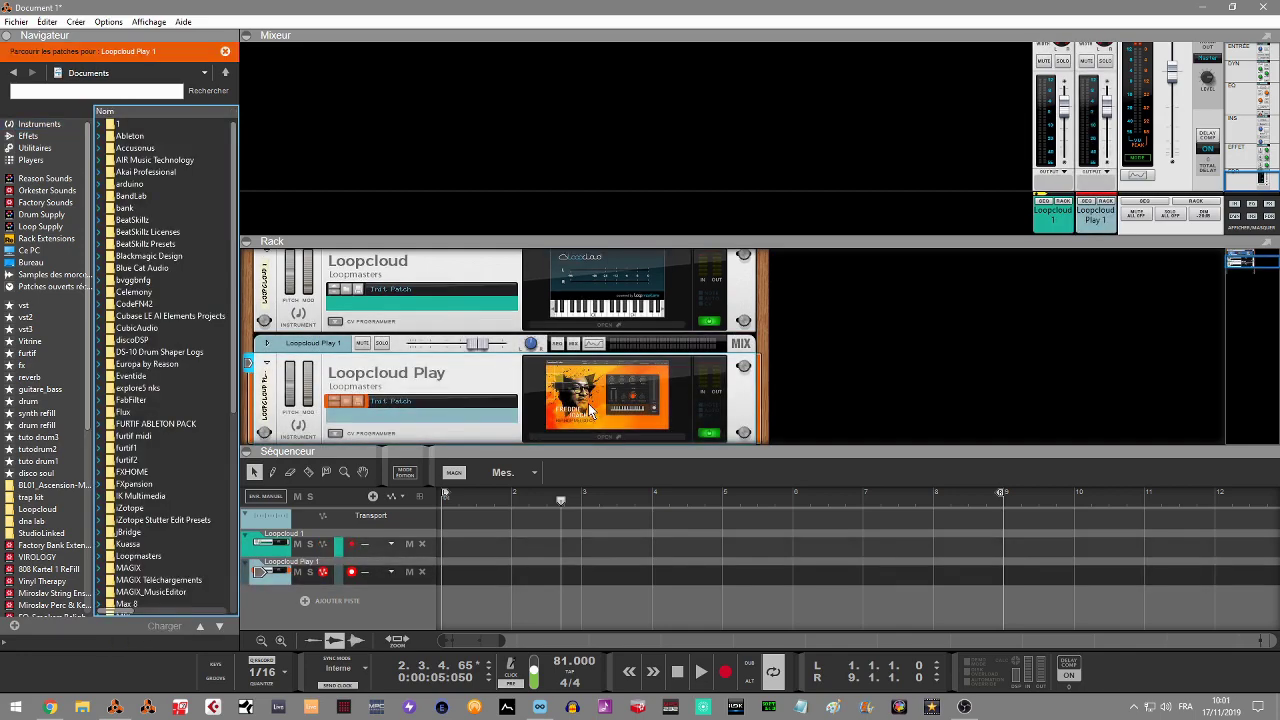
Open the Loopcloud Play interface and look through its preset list, keeping the current preset
left_click(596, 435)
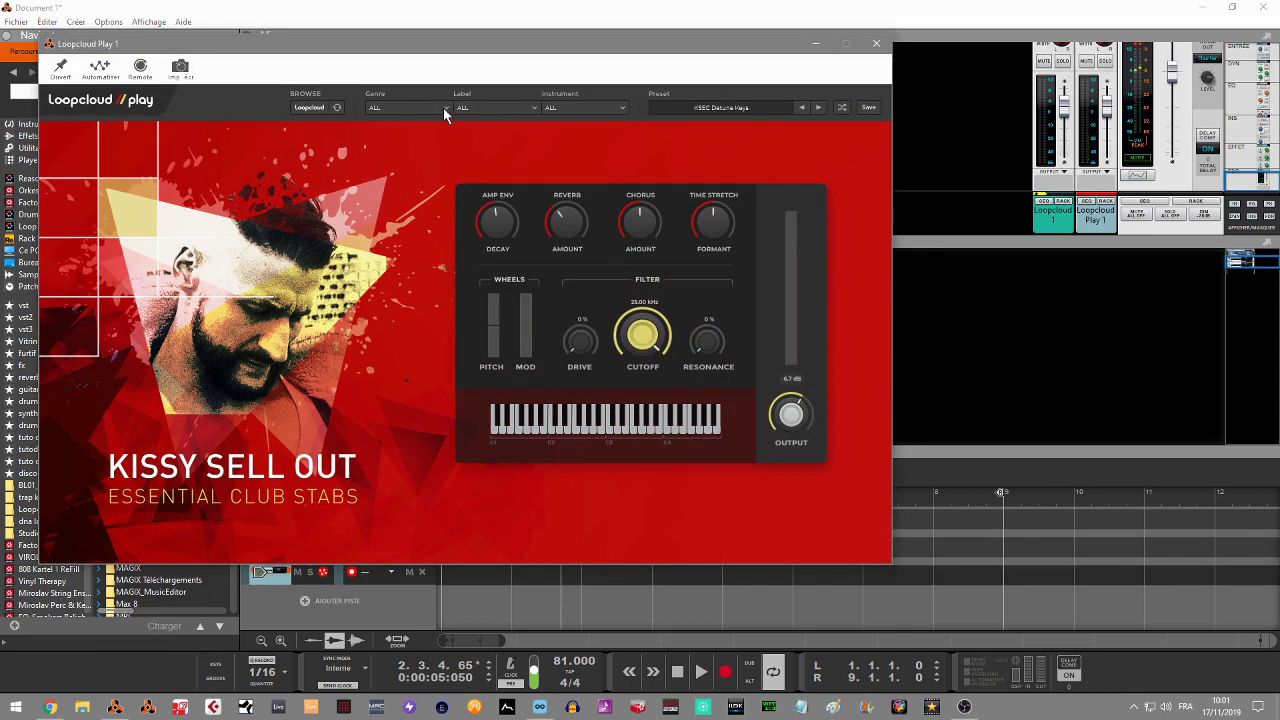
left_click(686, 112)
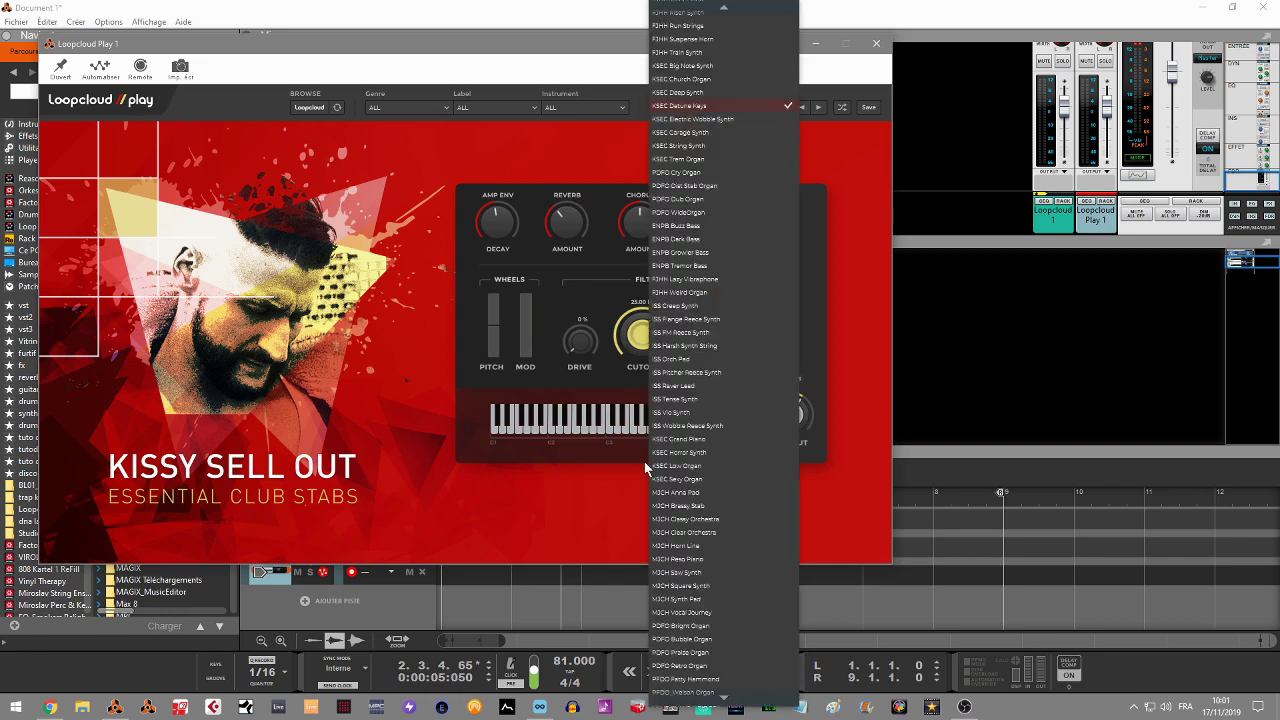
left_click(559, 502)
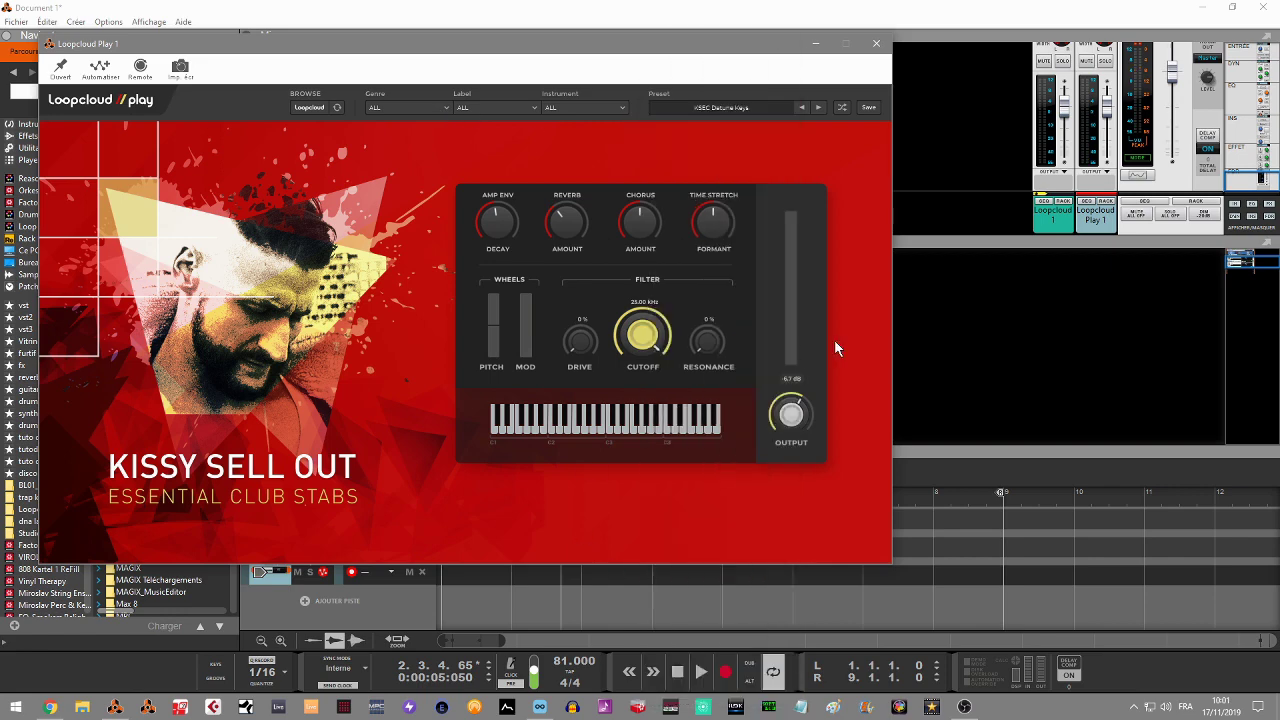
Close the Loopcloud Play interface and delete its entire device group from the rack
left_click(876, 43)
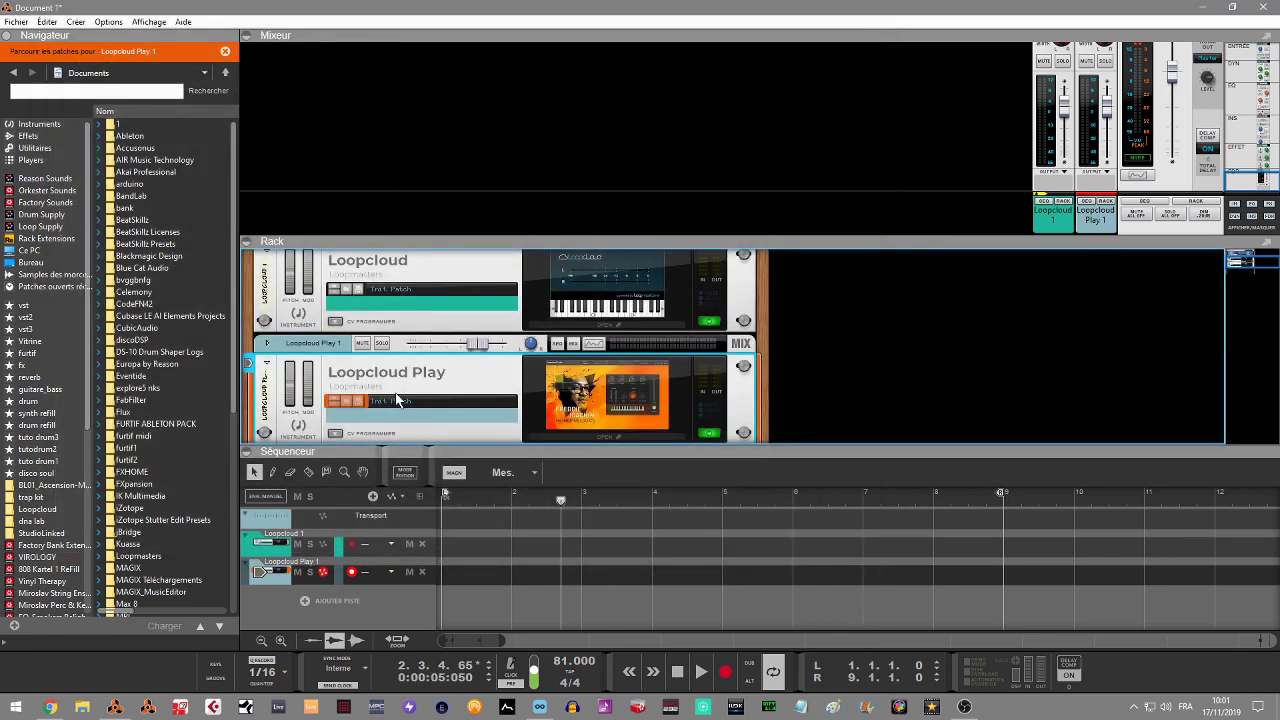
key("Delete")
key("Return")
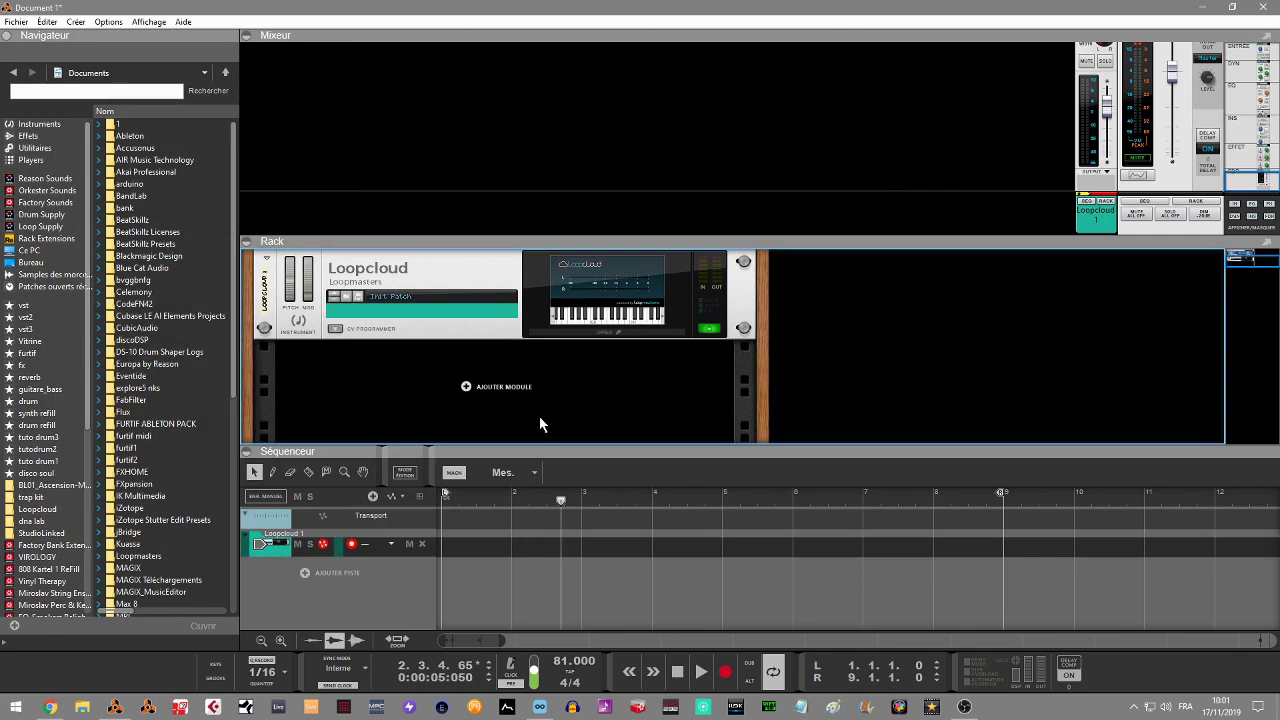
Switch back to Loopcloud and, in the Ascension – Melodic Hip Hop pack, expand WAV LOOPS, Drum Loops and Percussion Loops
left_click(541, 710)
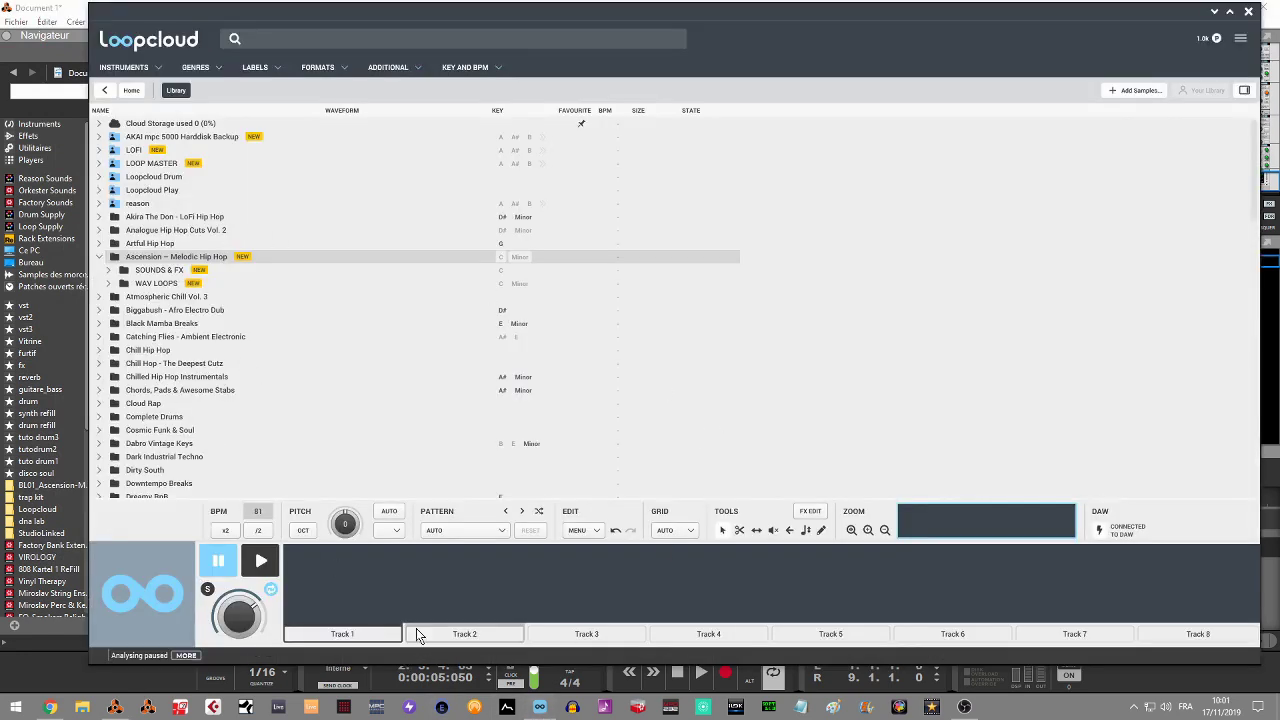
left_click(58, 670)
double_click(295, 552)
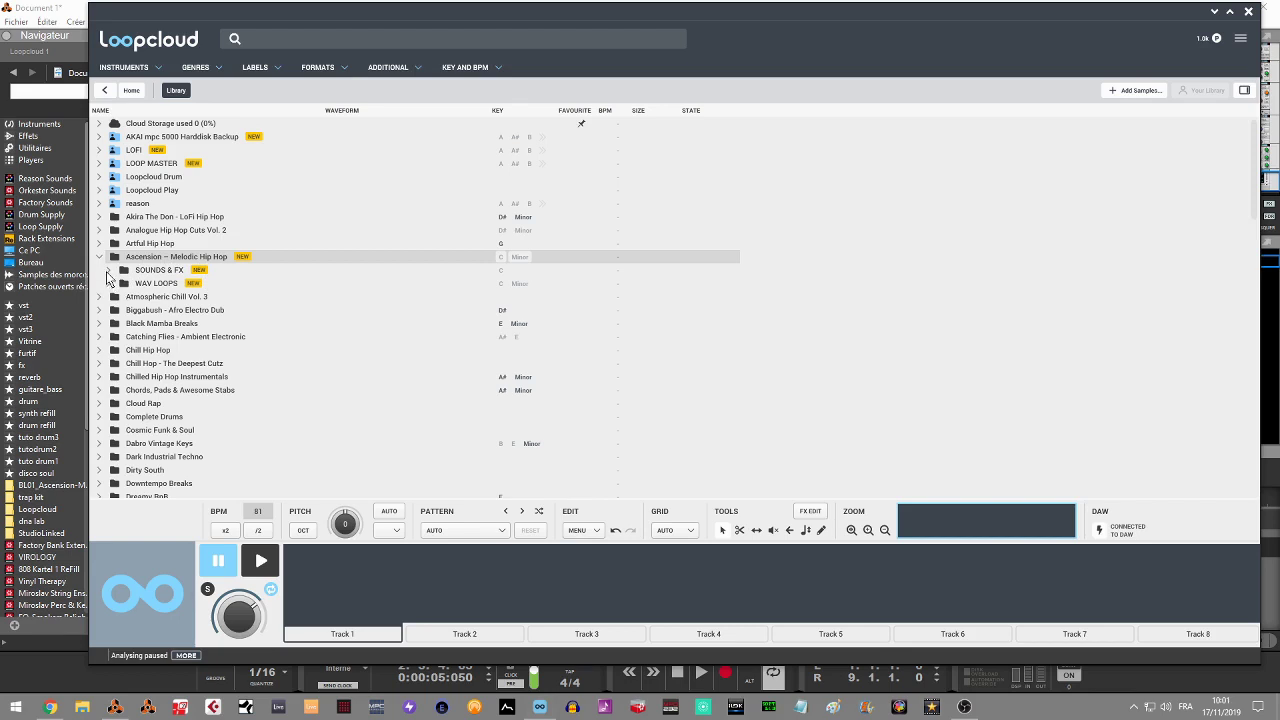
left_click(110, 283)
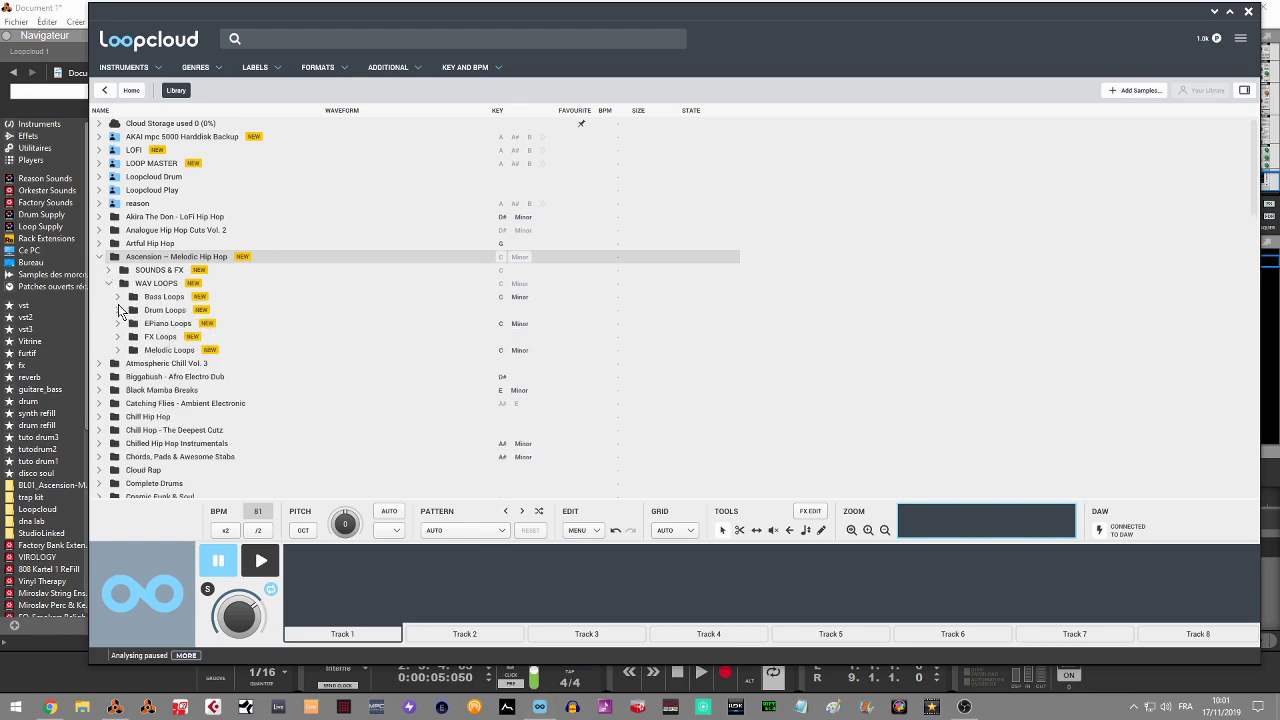
left_click(118, 310)
left_click(148, 337)
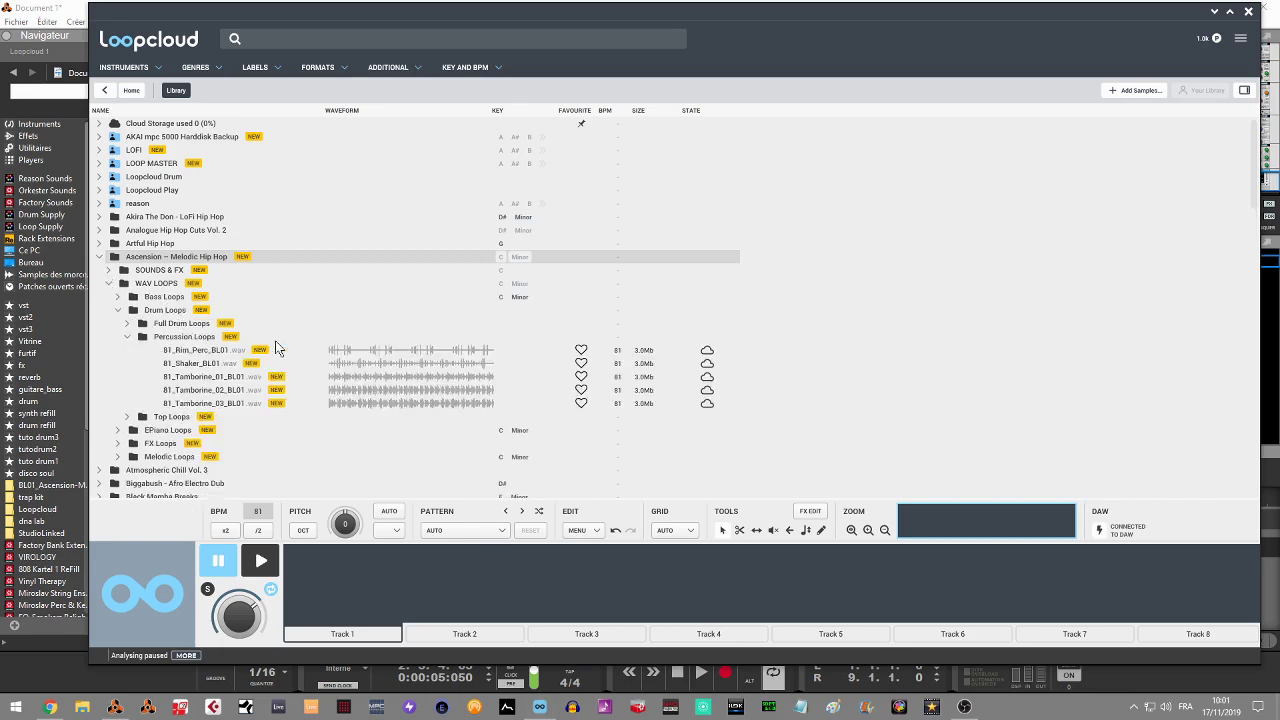
Audition the rim percussion and shaker loops, keep 81_Shaker_BL01.wav on Track 1, and lower that track's volume to -5.0
left_click(210, 352)
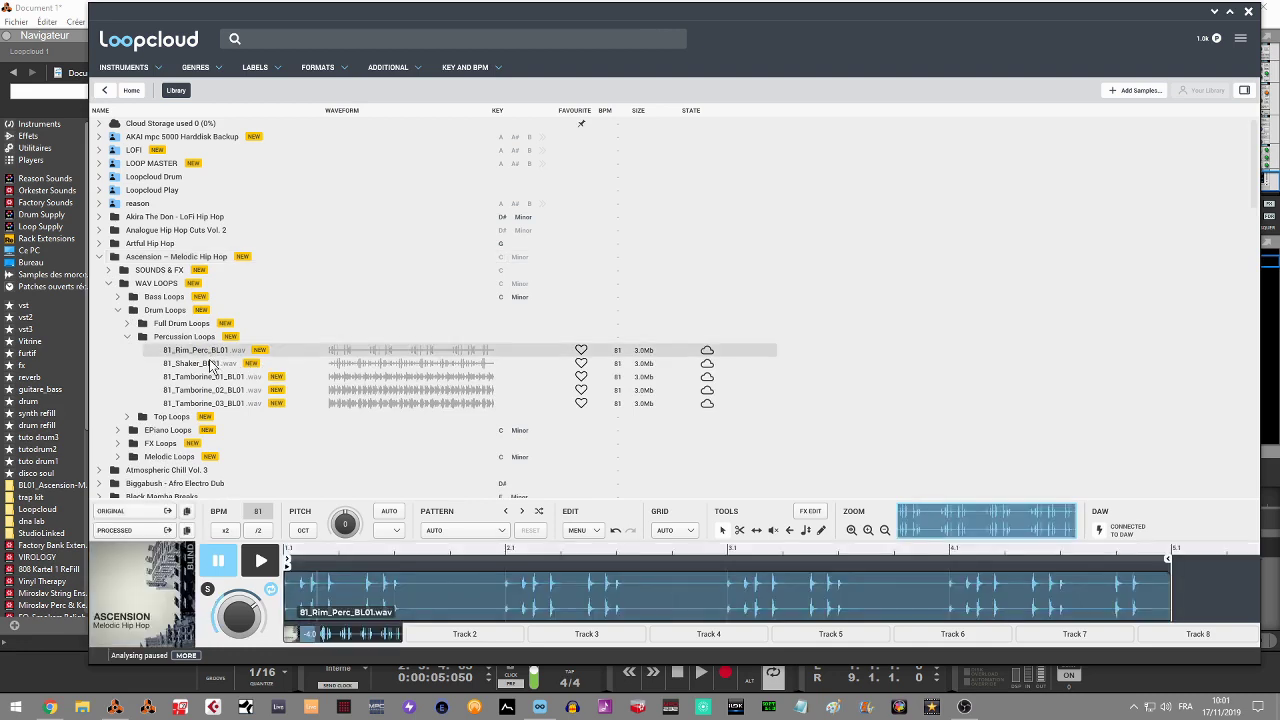
left_click(209, 366)
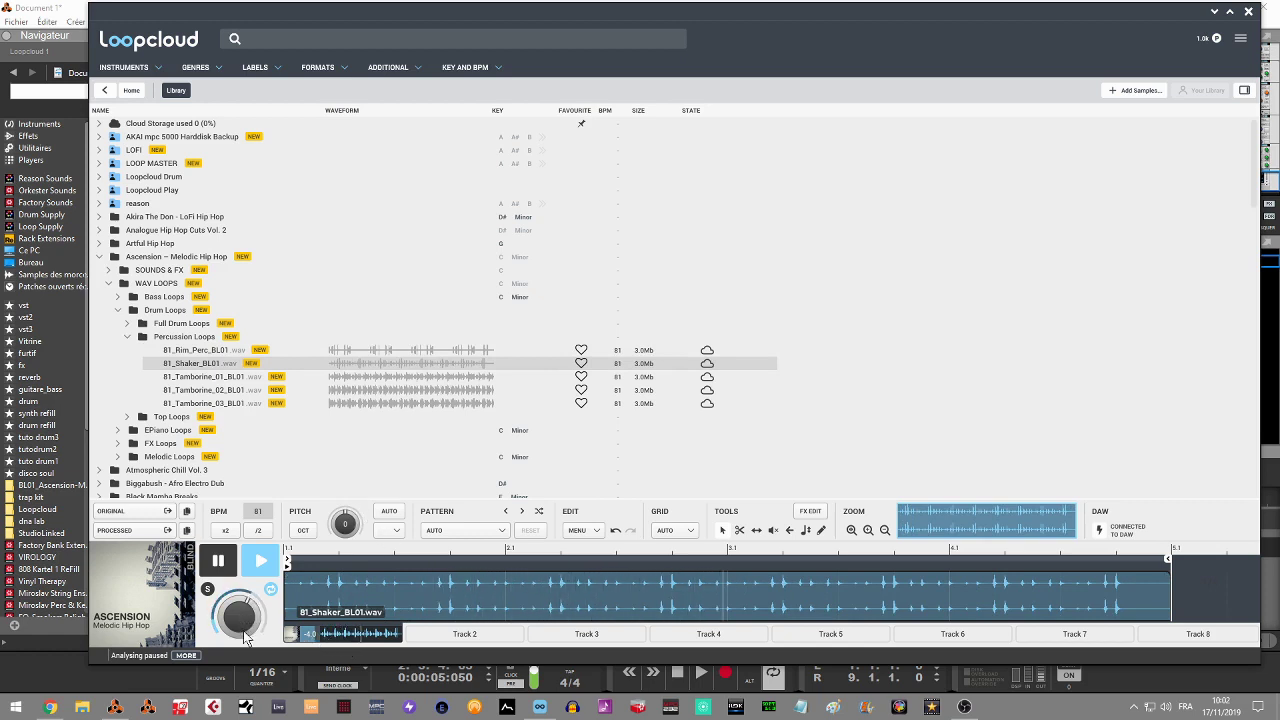
scroll(312, 638, "down", 2)
Make Track 2 active and expand the Bass folder under SOUNDS & FX in the Ascension – Melodic Hip Hop pack
left_click(462, 640)
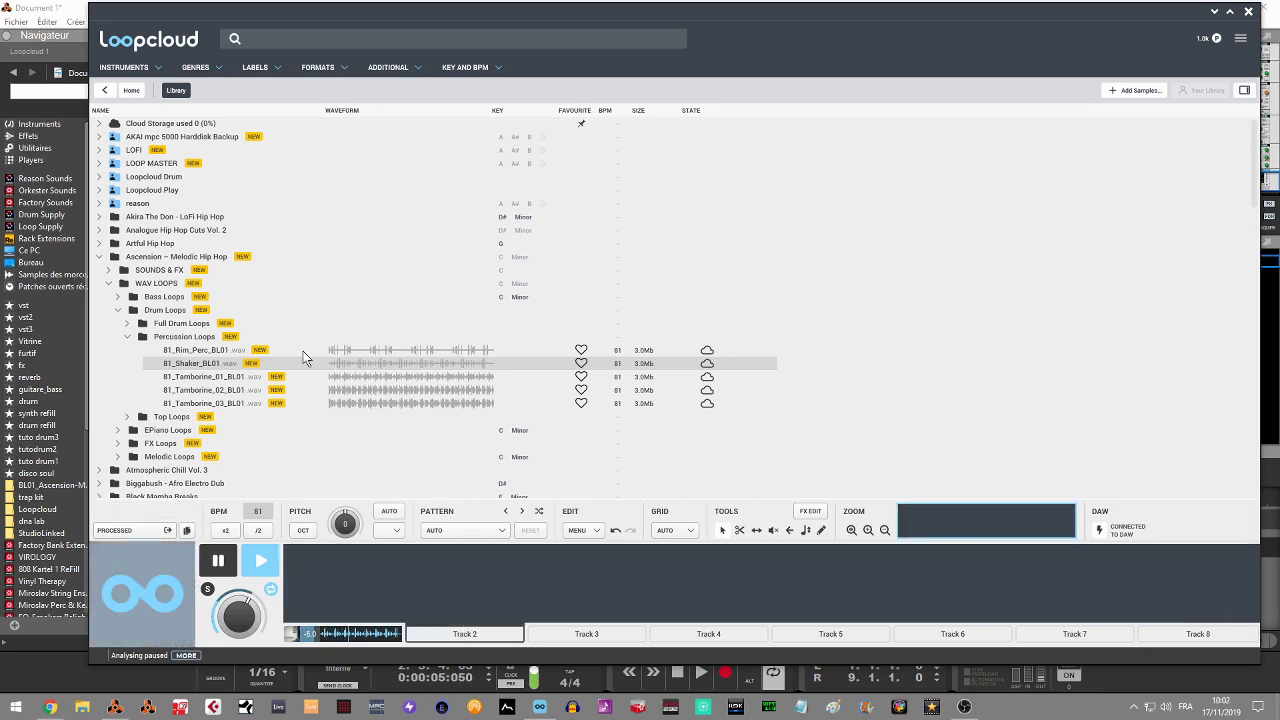
left_click(108, 284)
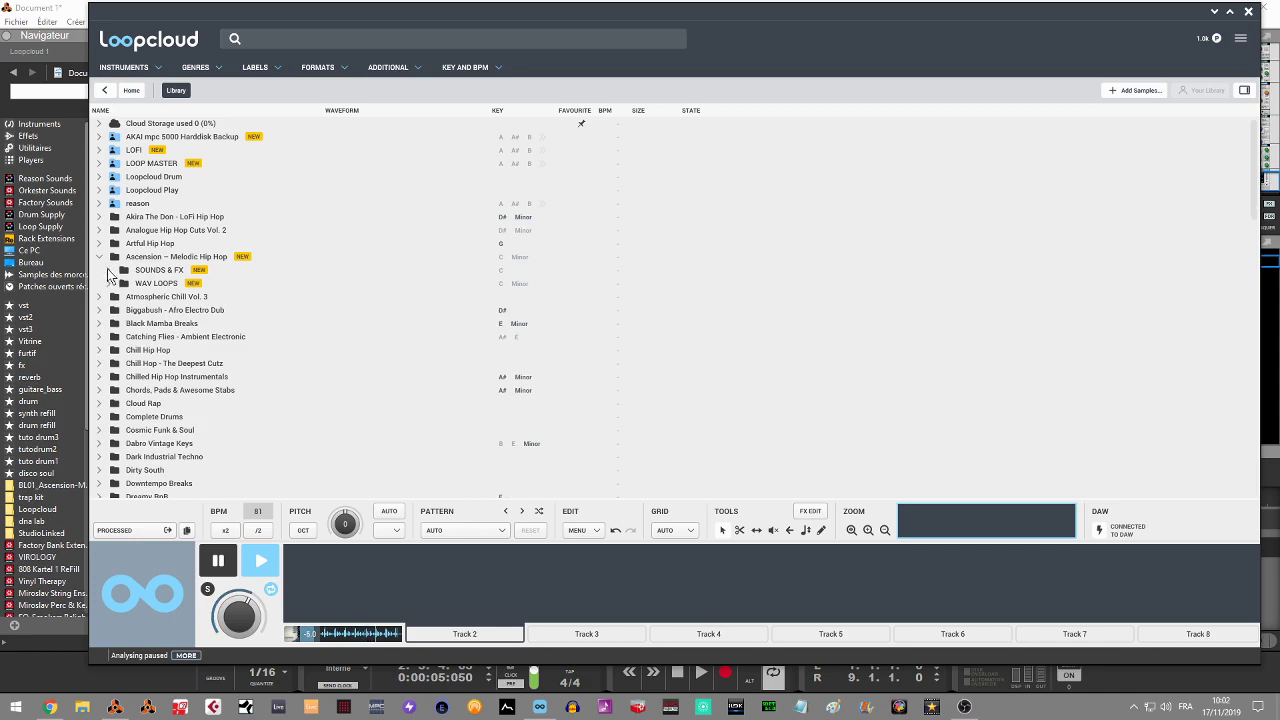
left_click(109, 271)
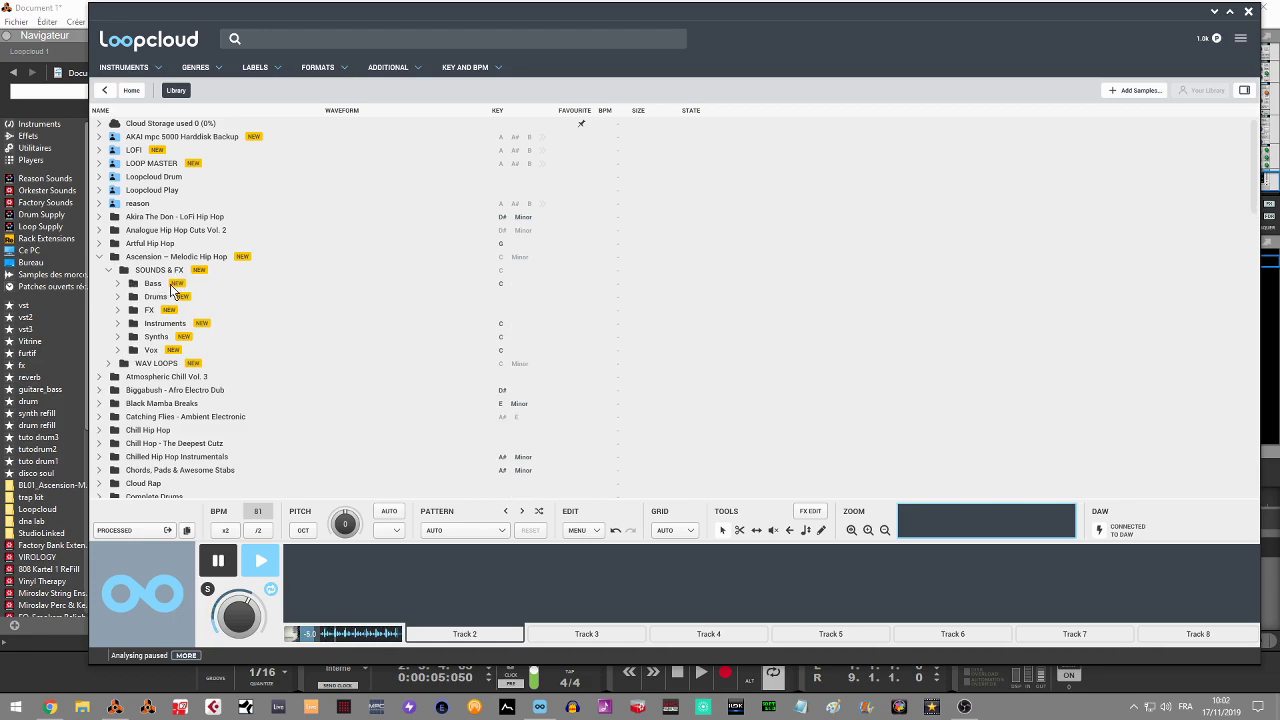
left_click(118, 284)
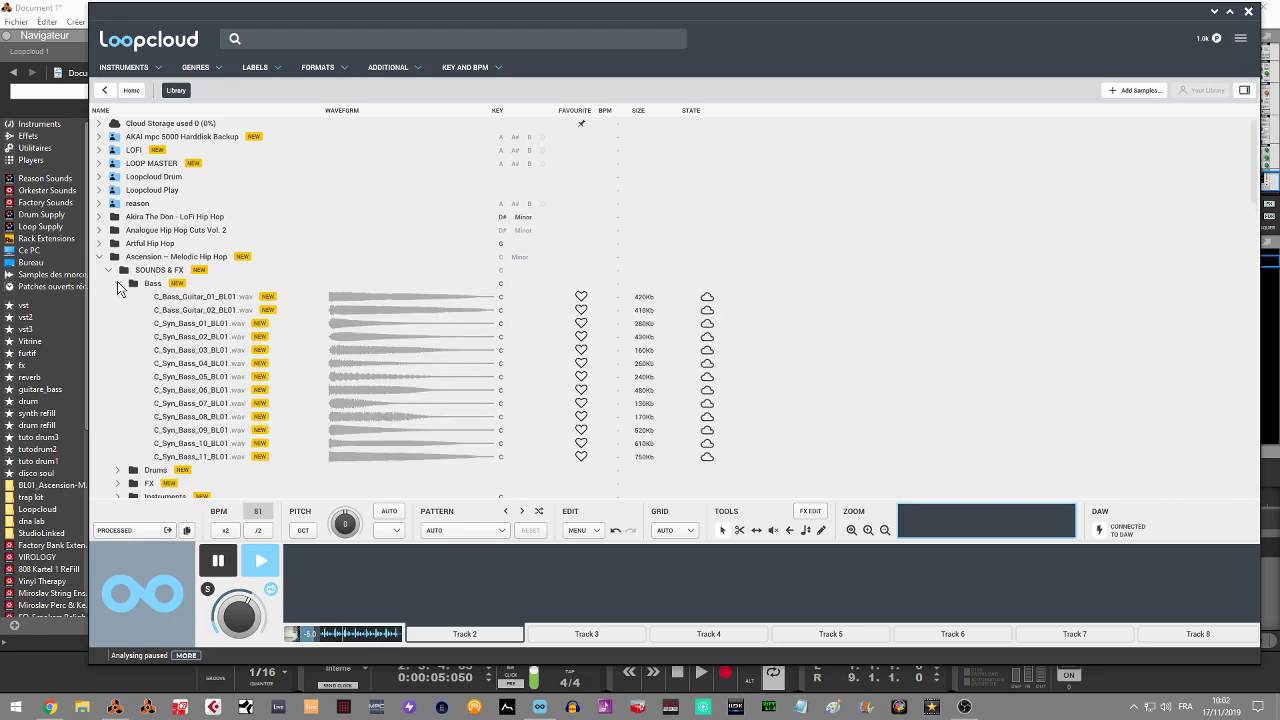
Audition several bass guitar and synth bass samples on Track 2 and settle on C_Bass_Guitar_02_BL01.wav
left_click(198, 297)
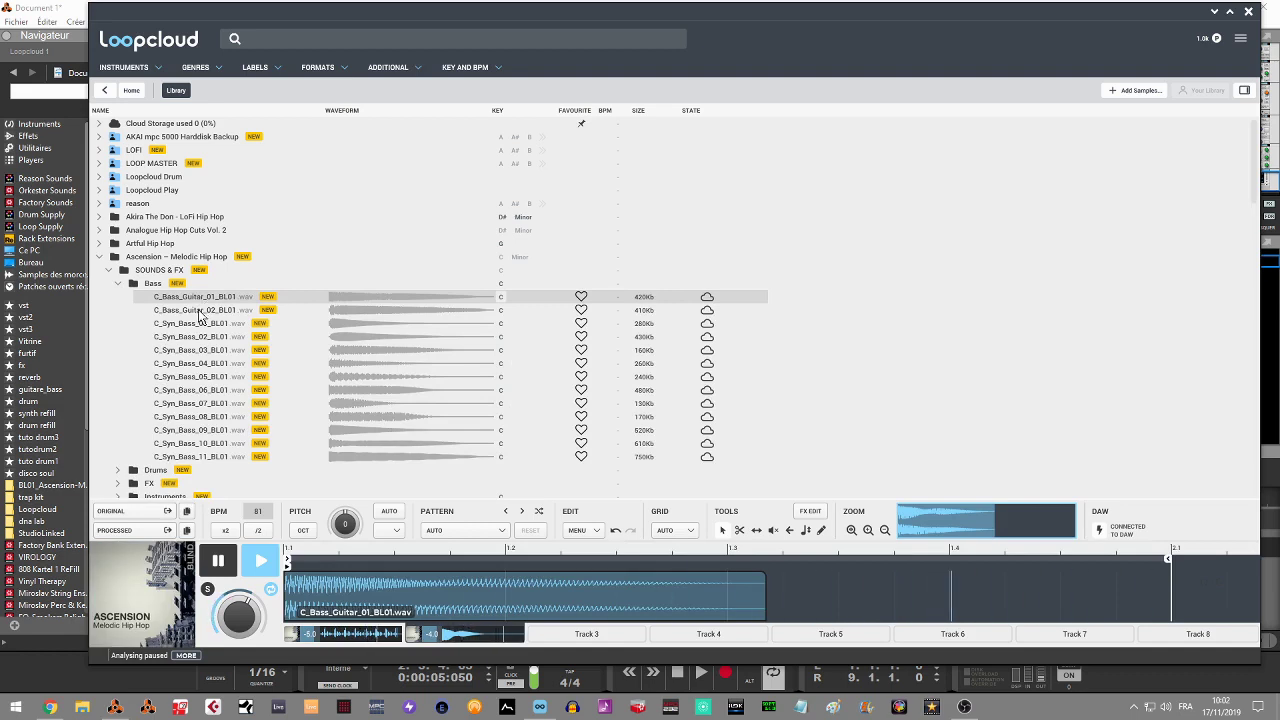
left_click(200, 312)
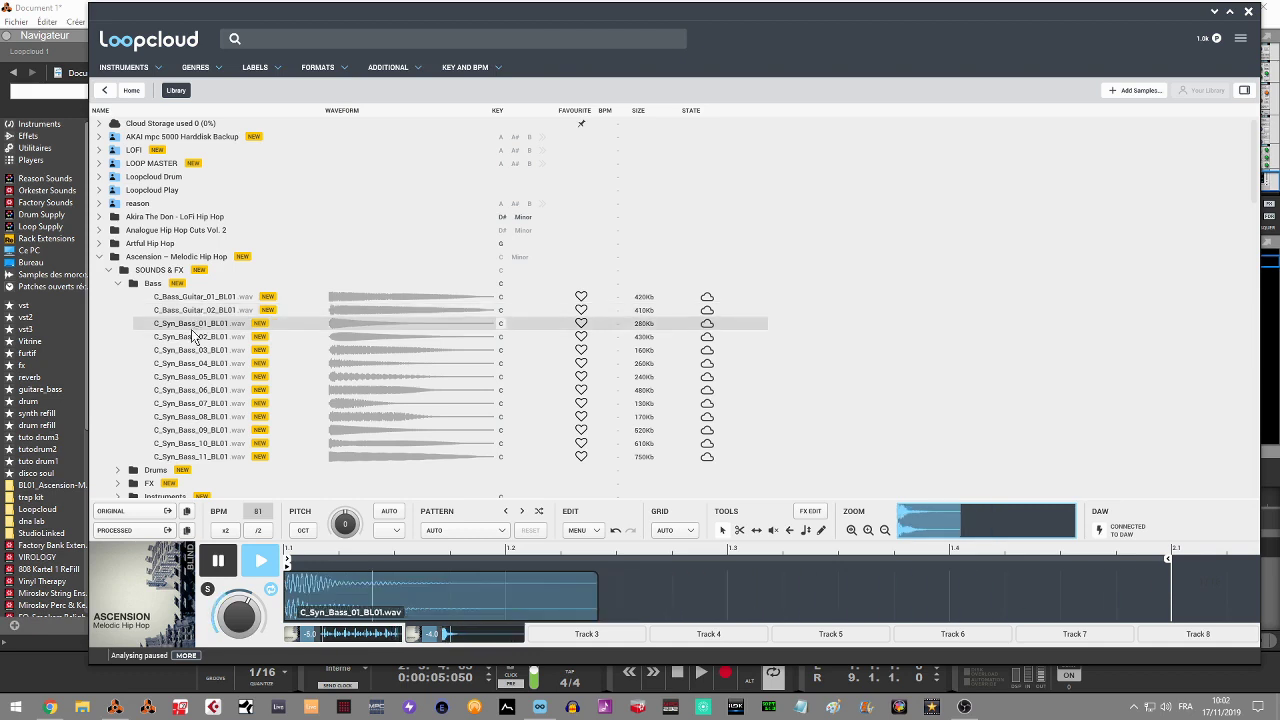
left_click(195, 338)
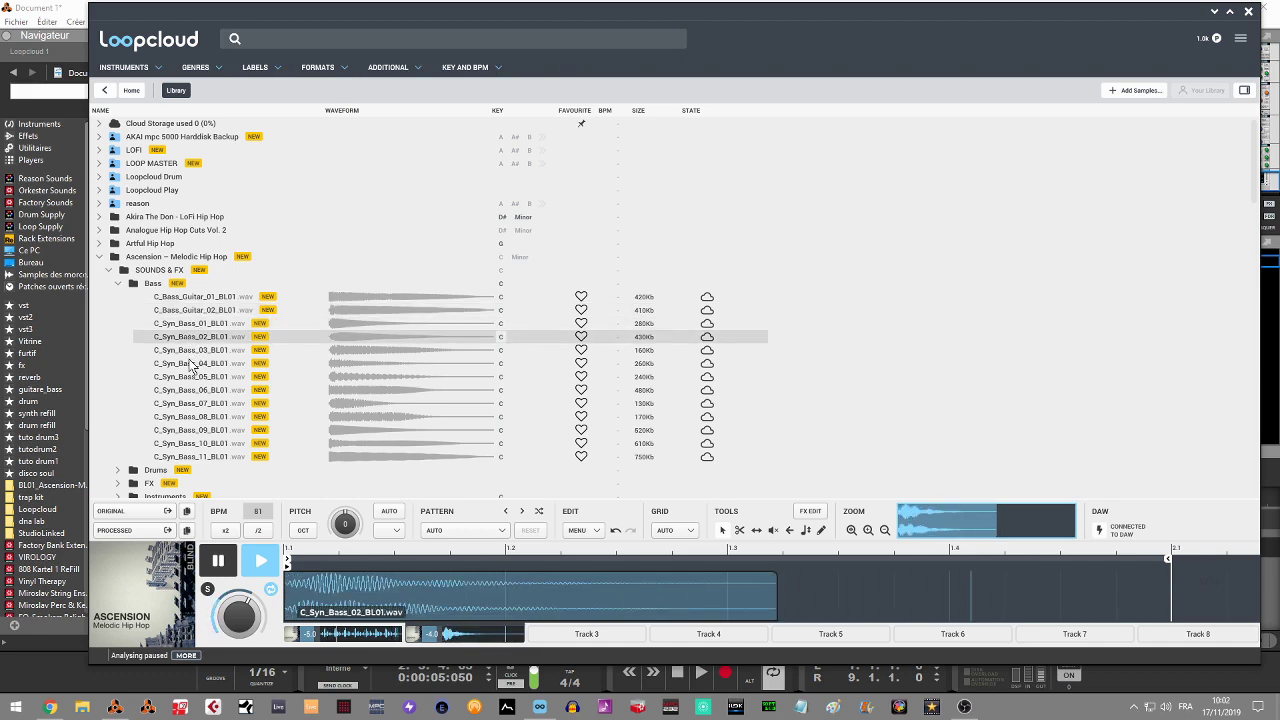
left_click(190, 364)
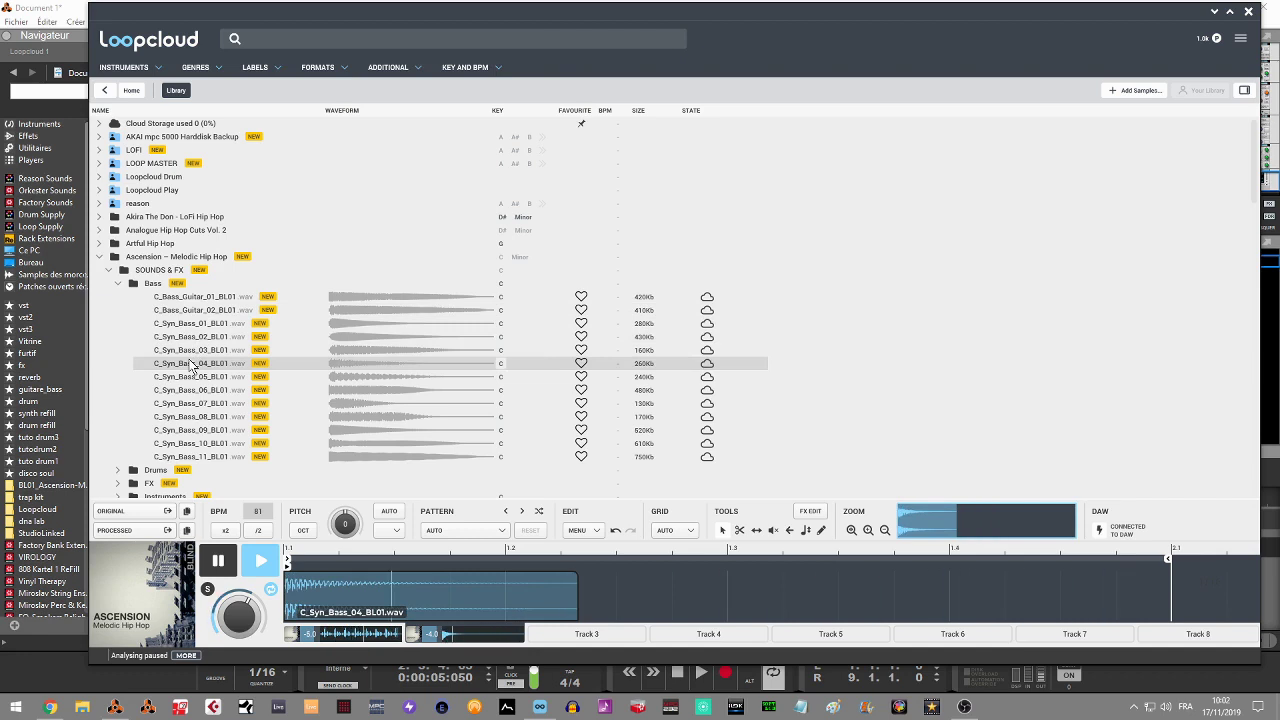
left_click(178, 300)
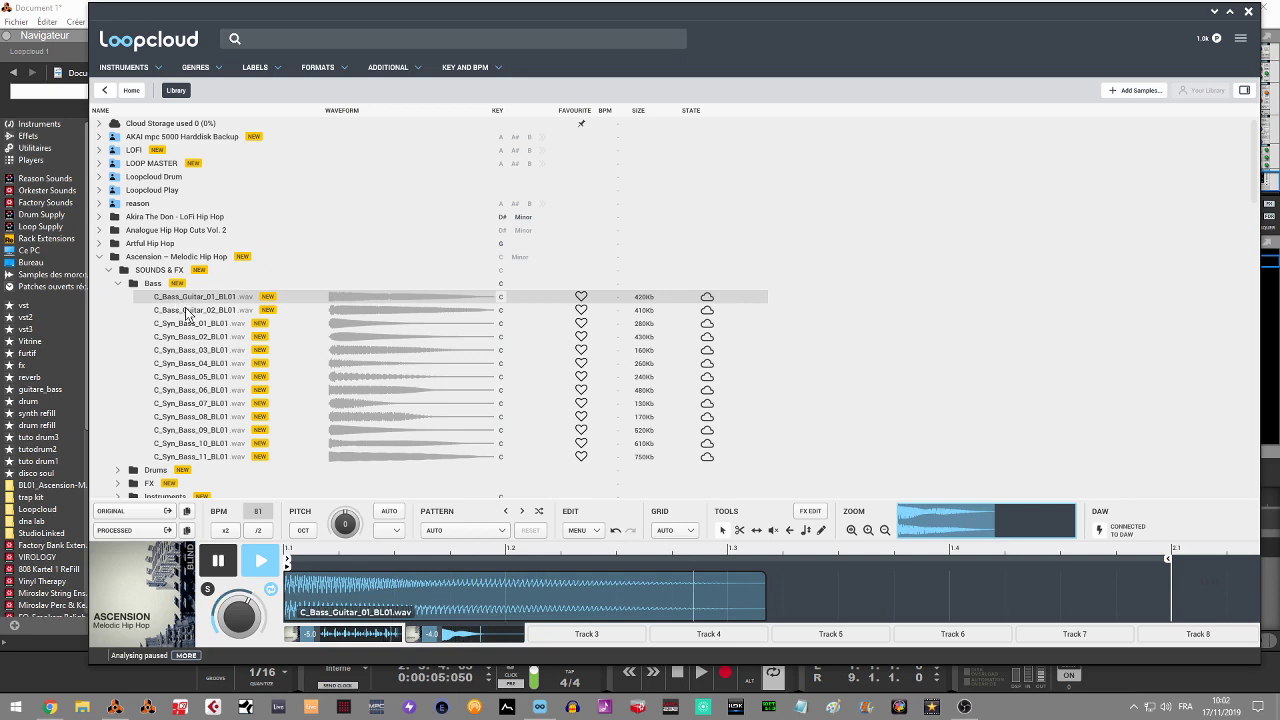
left_click(186, 312)
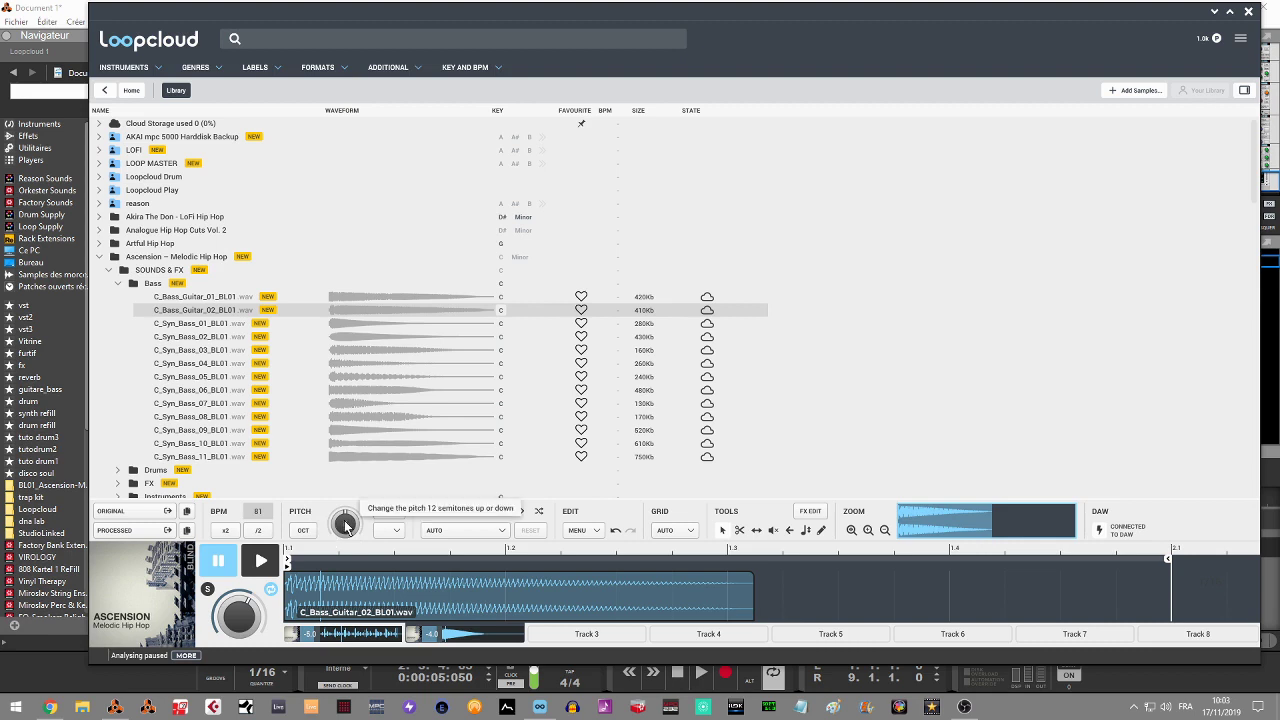
Browse the factory pattern presets and apply the Funk 1 pattern from Basses to the bass guitar sample
left_click(502, 531)
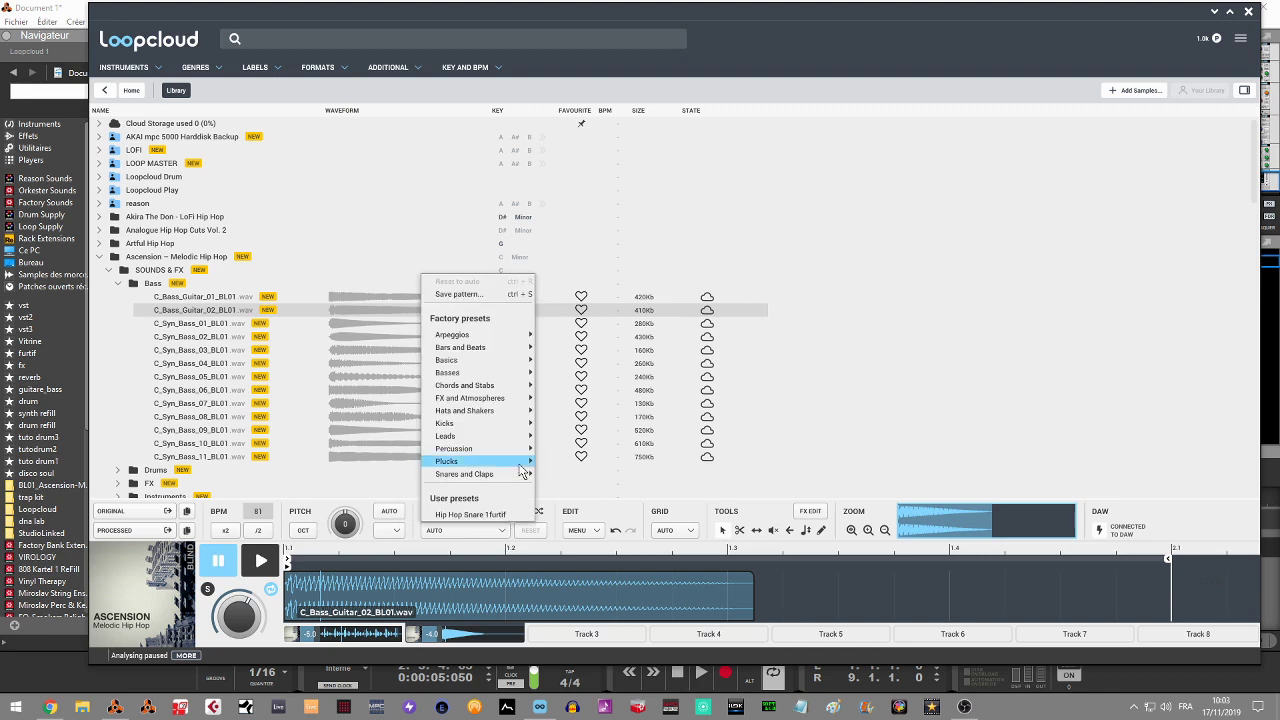
mouse_move(520, 461)
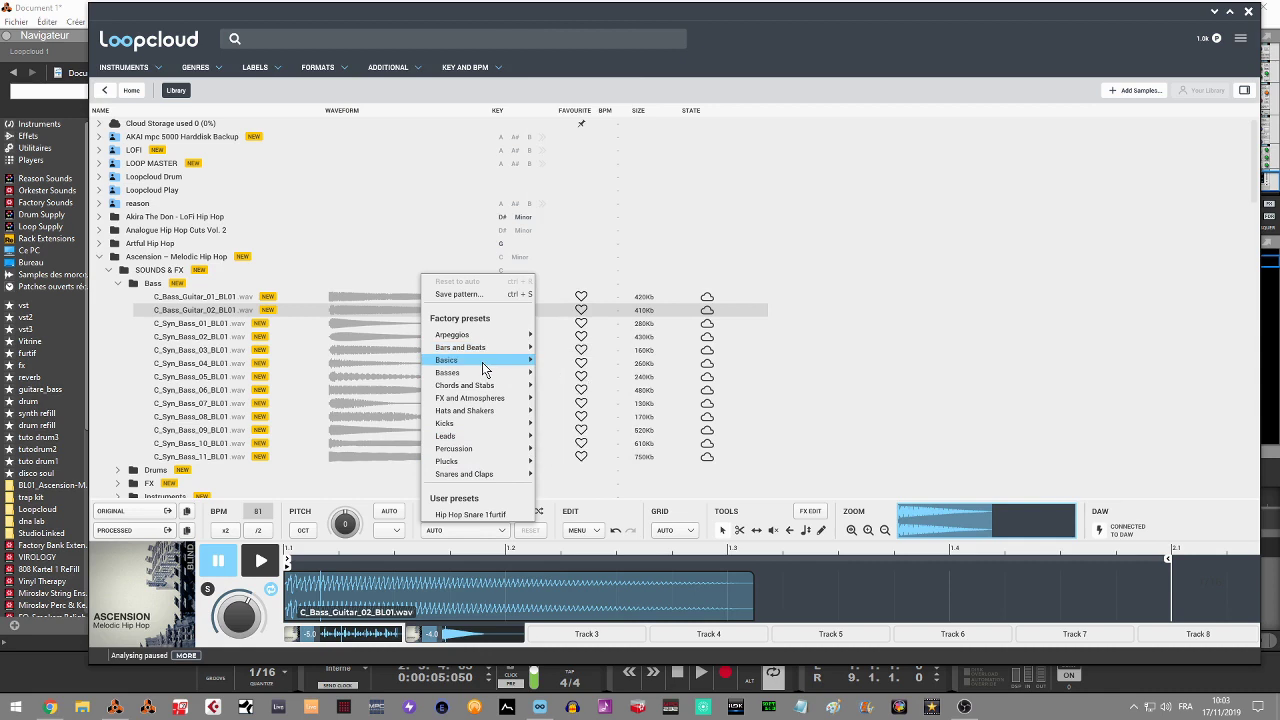
mouse_move(451, 351)
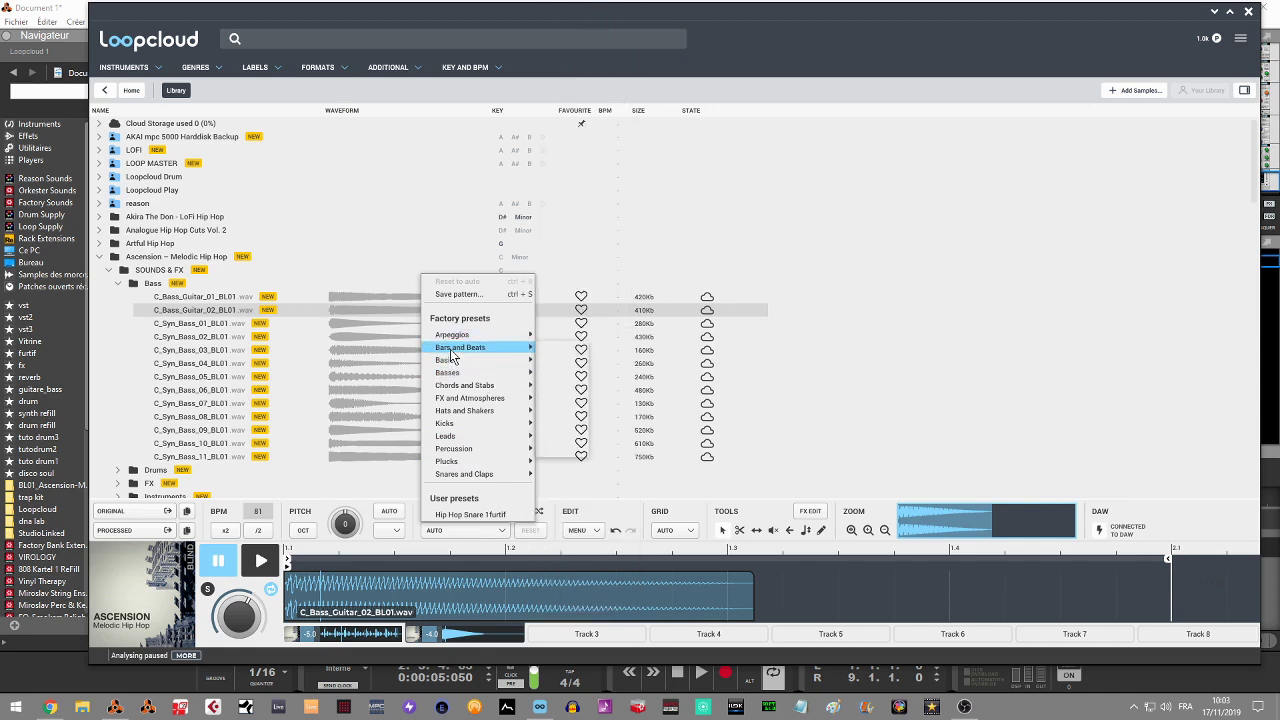
mouse_move(459, 476)
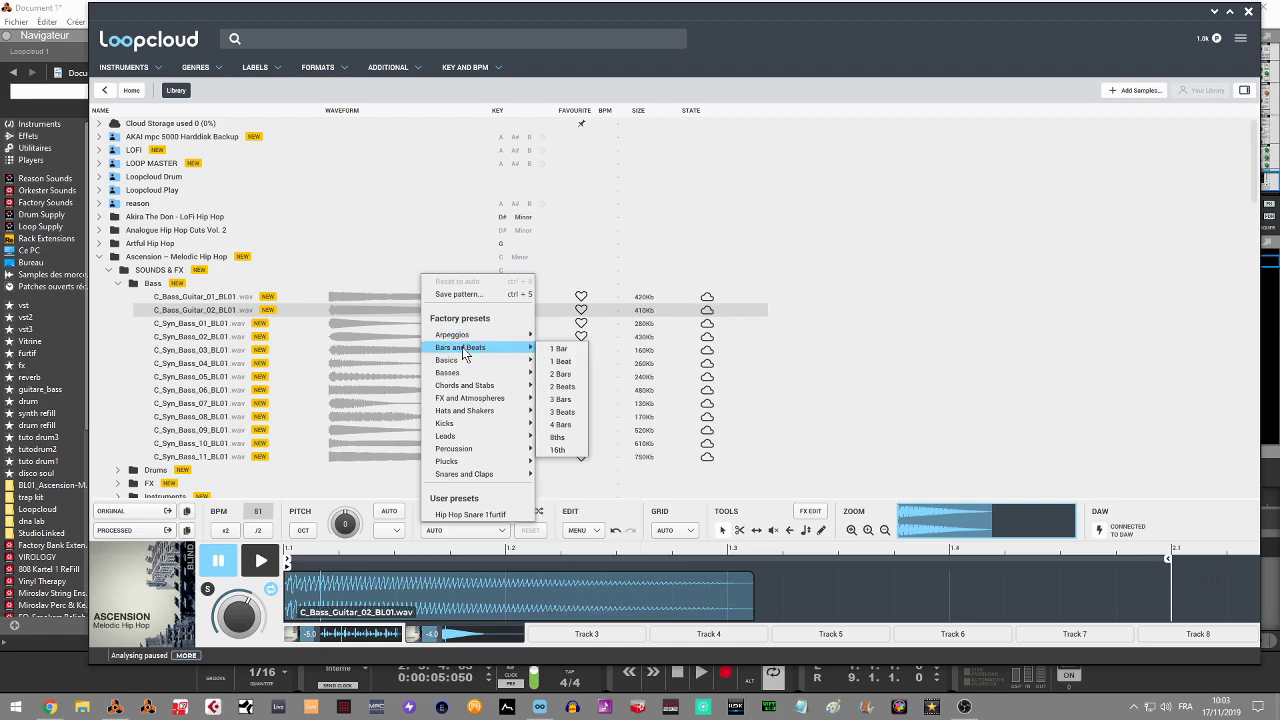
mouse_move(467, 377)
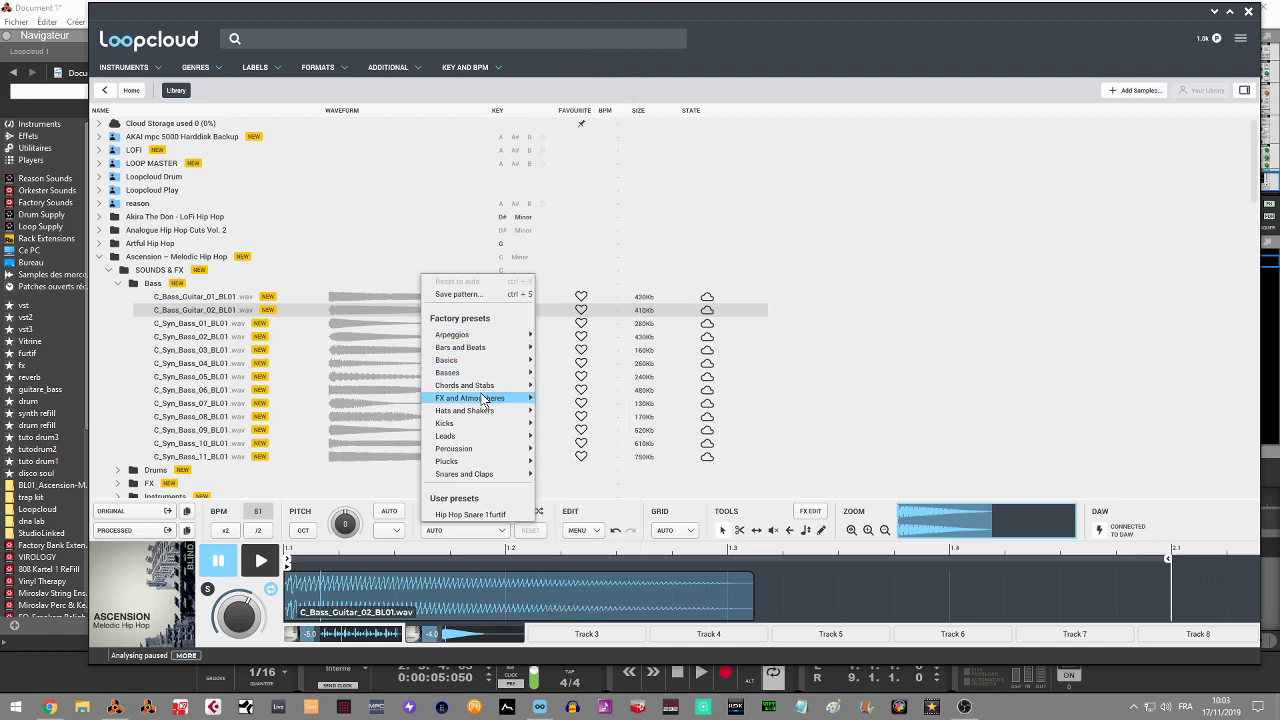
mouse_move(462, 420)
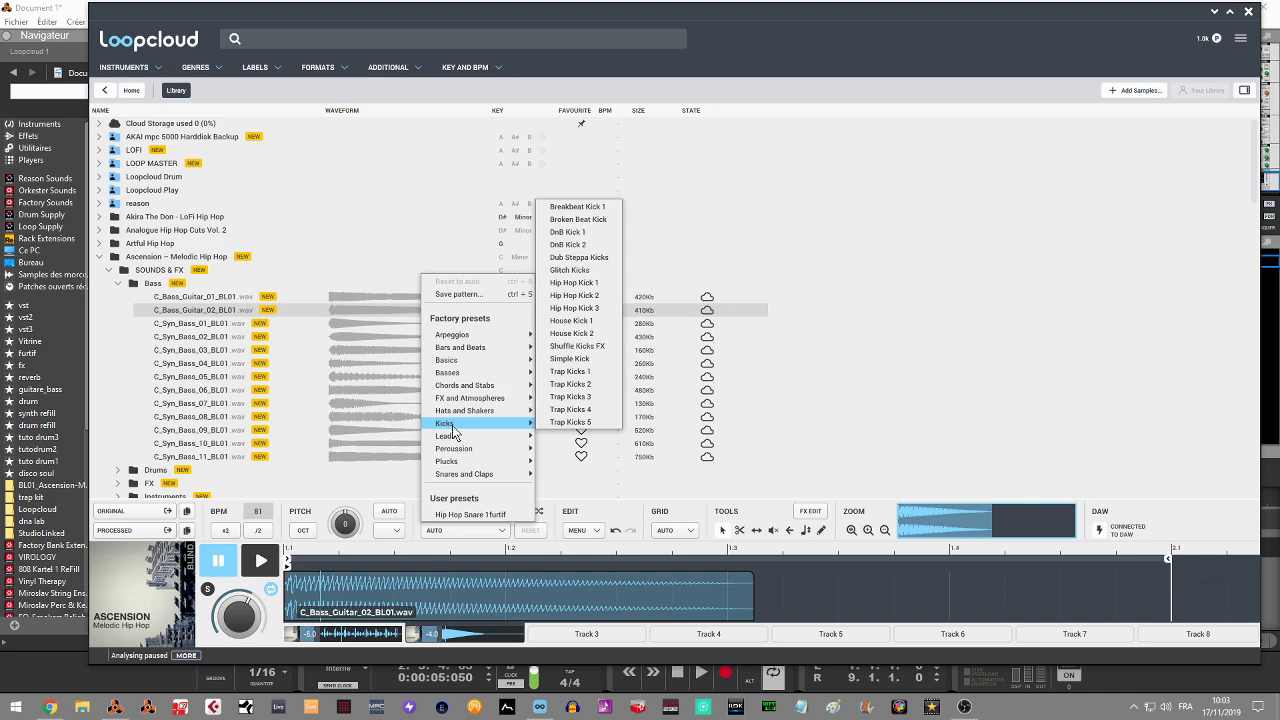
mouse_move(453, 452)
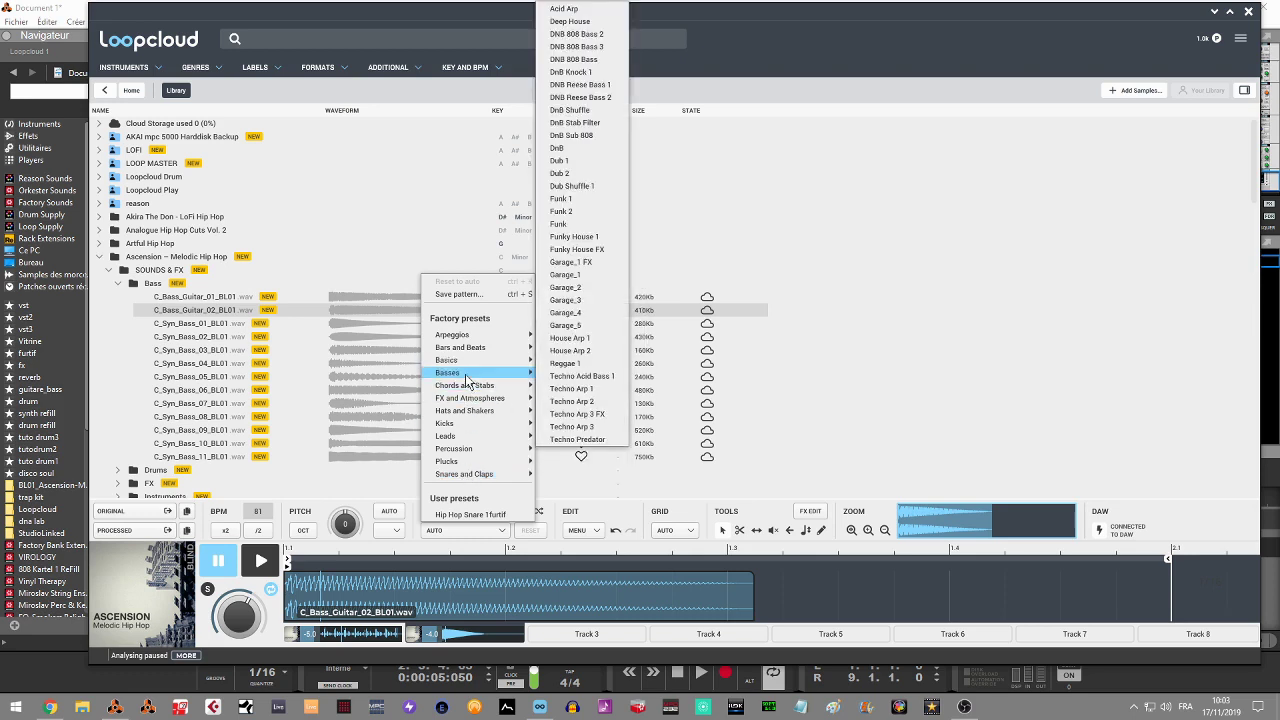
left_click(588, 199)
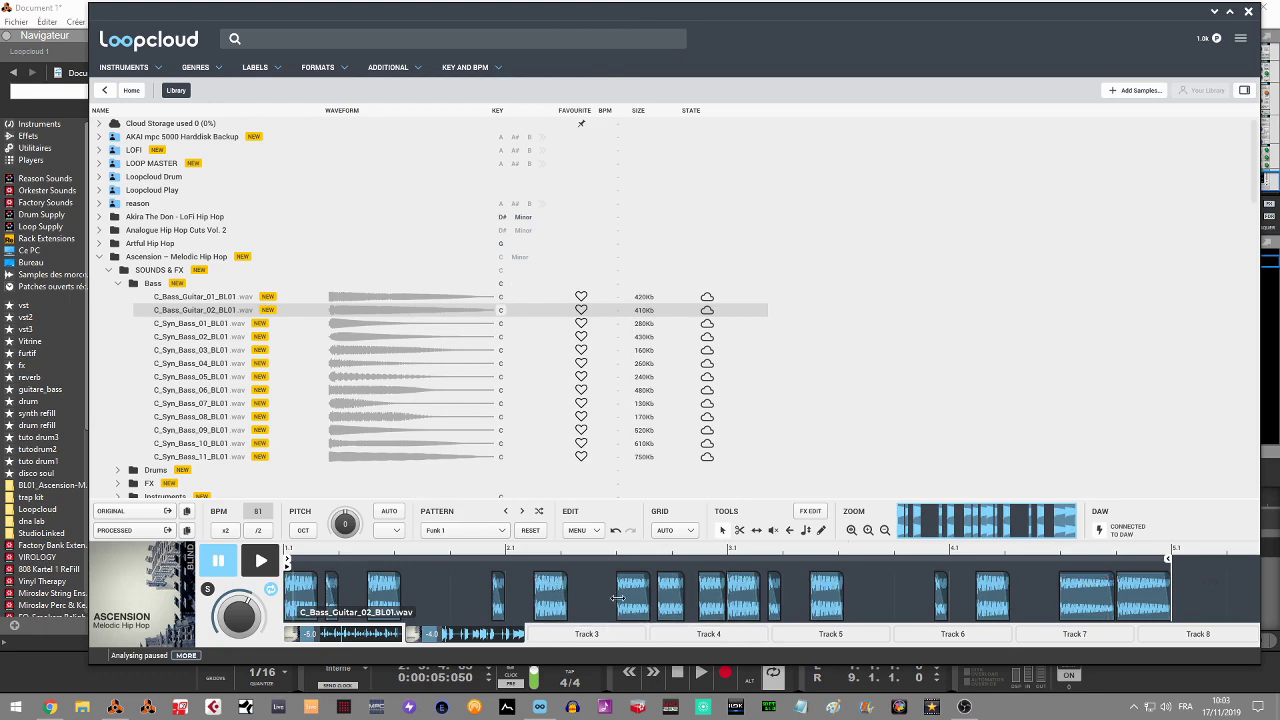
Play back the shaker and the patterned bass together, keeping the selection tool active, and stop playback
key("space")
left_click(806, 530)
left_click(723, 531)
key("space")
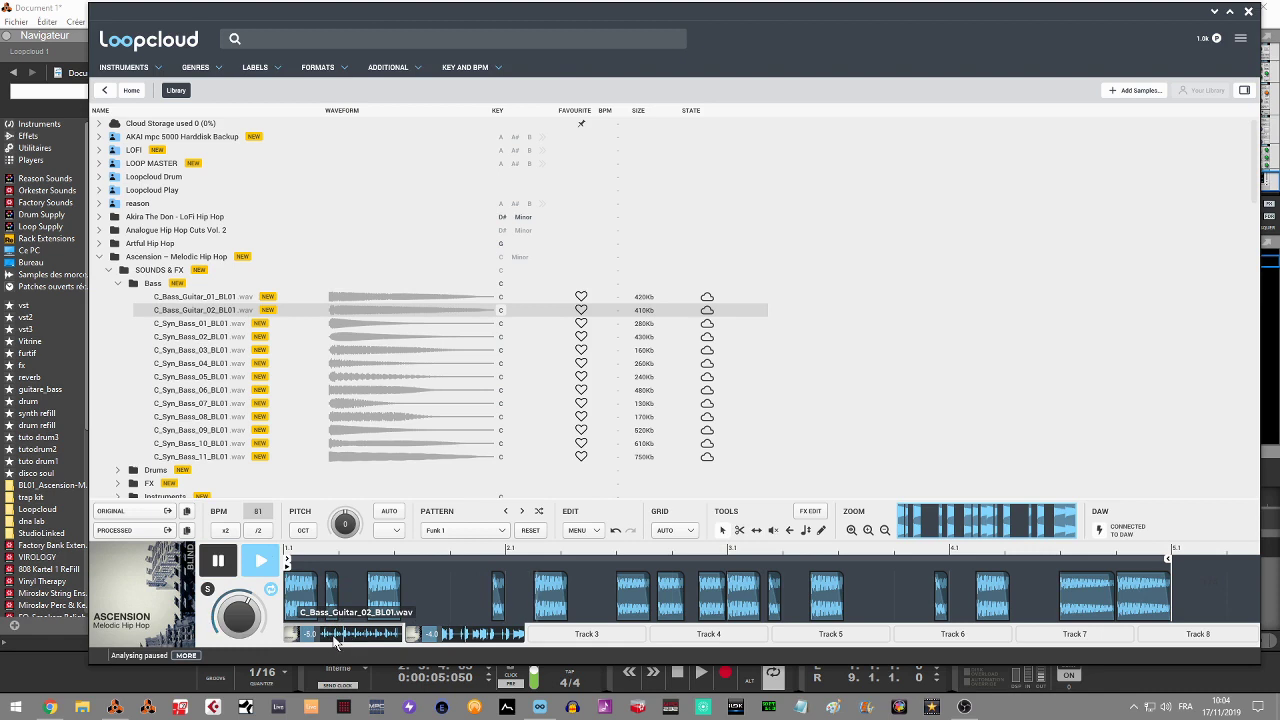
key("space")
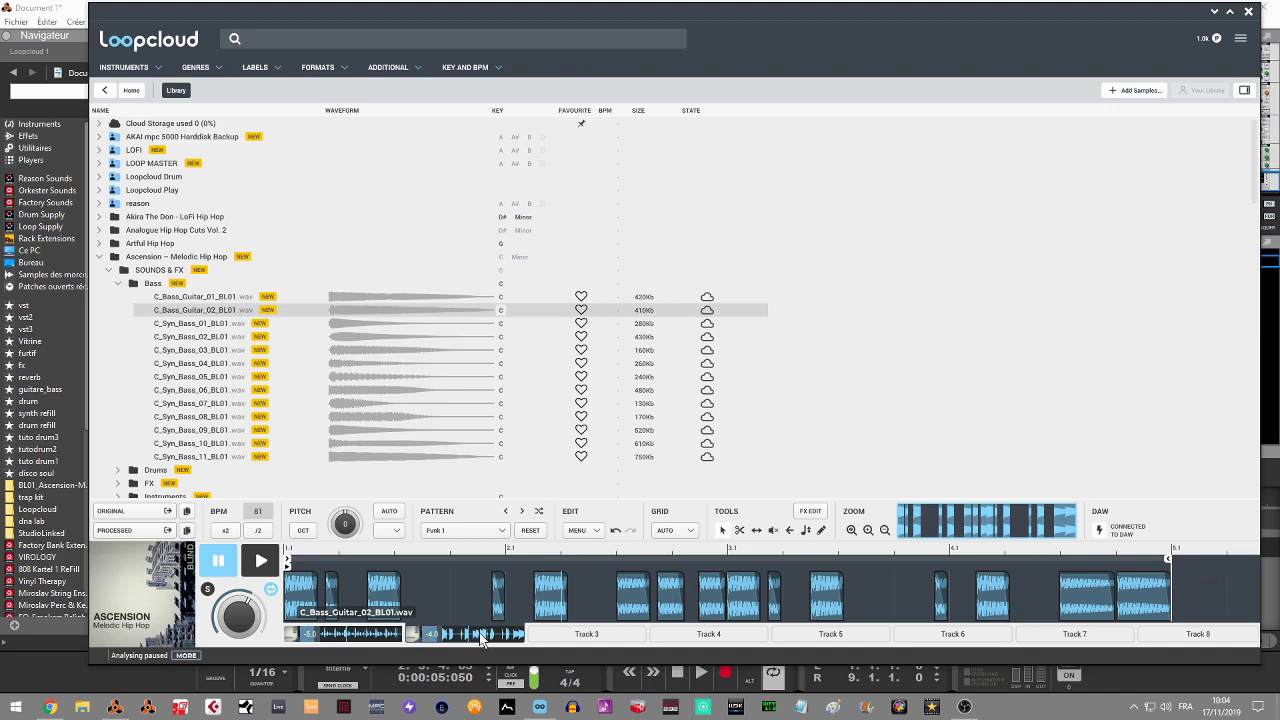
Make Track 3 active, collapse the Bass folder, and expand Drums and its Claps subfolder
left_click(565, 636)
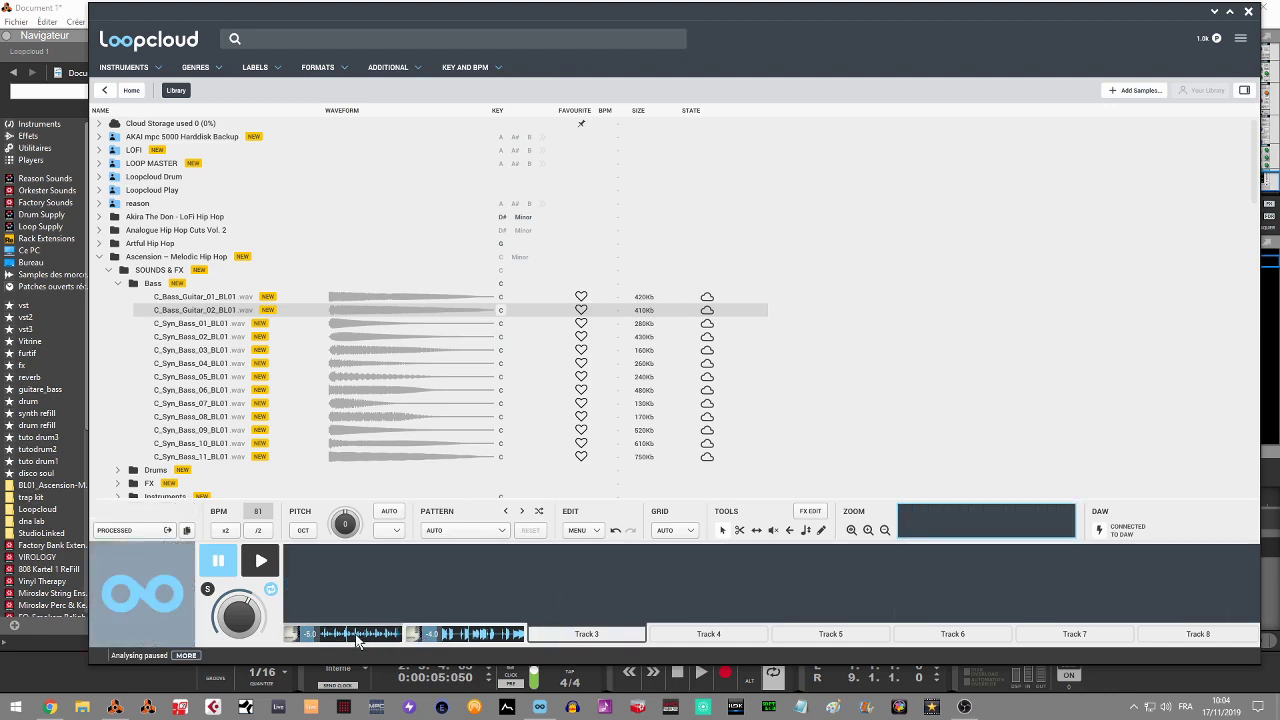
left_click(119, 284)
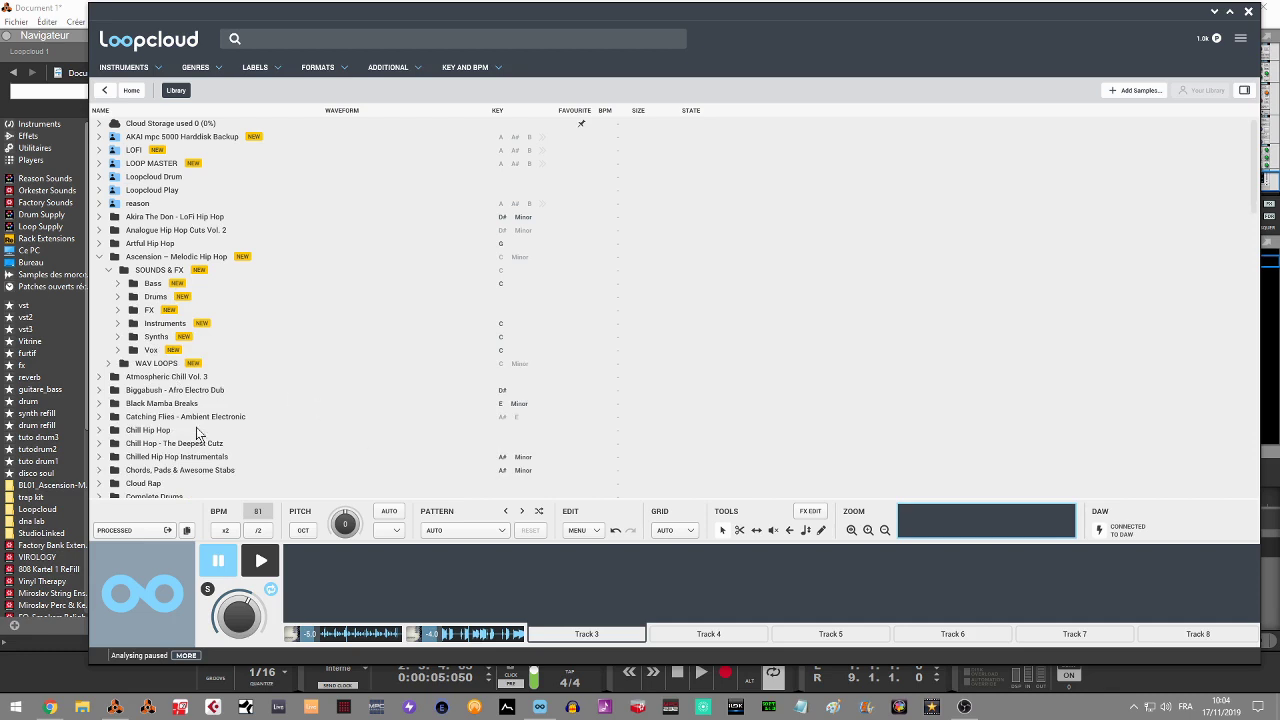
left_click(119, 298)
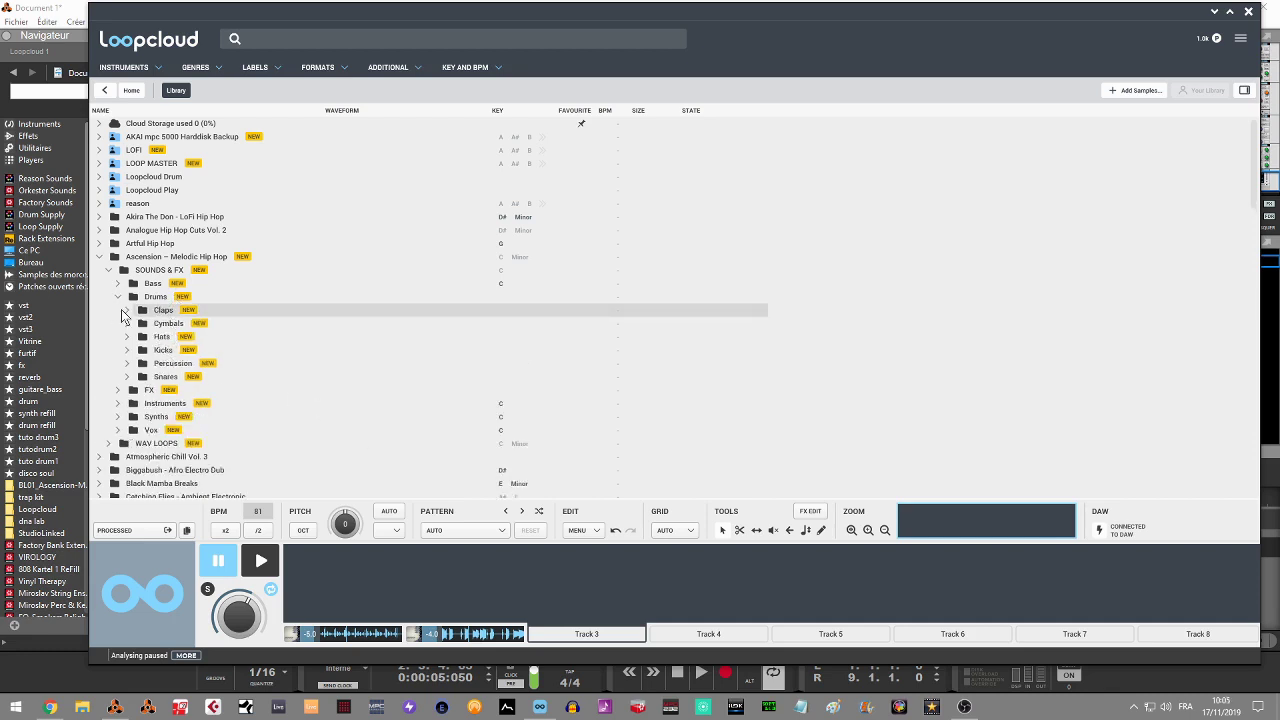
left_click(128, 312)
Audition the claps from Clap_01 to Clap_05 and keep Clap_05_BL01.wav on Track 3
left_click(197, 325)
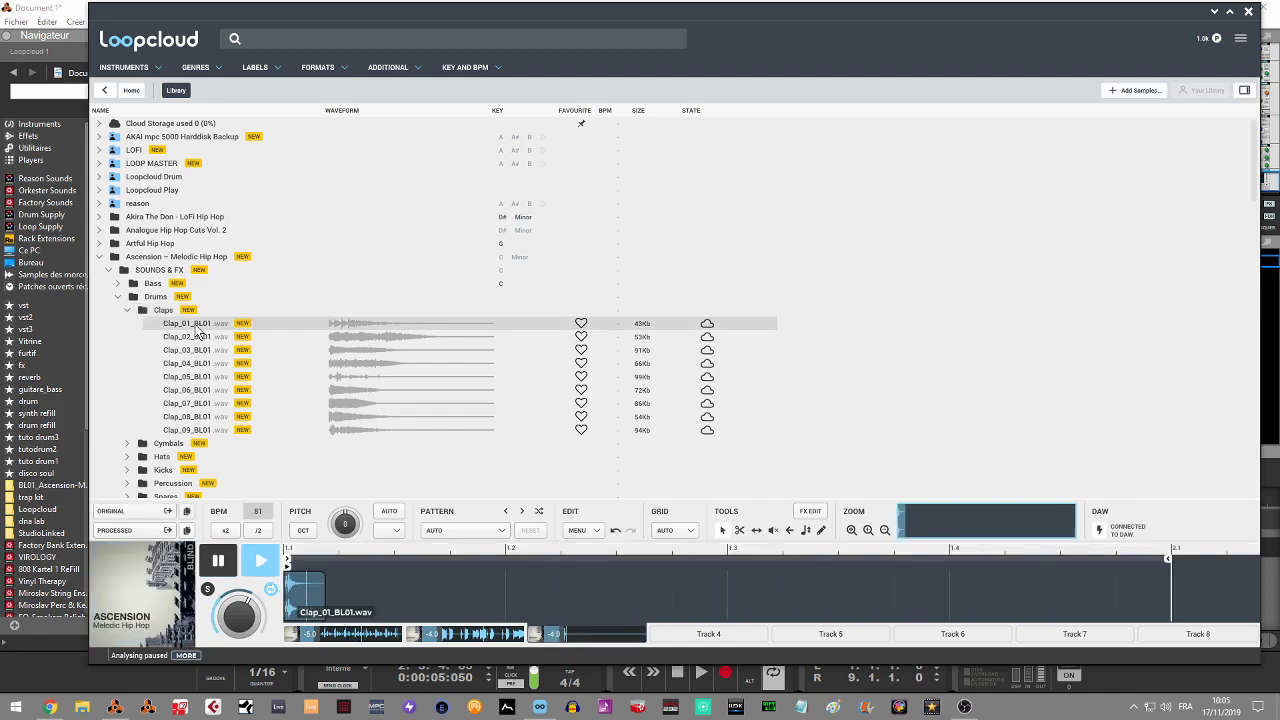
left_click(196, 338)
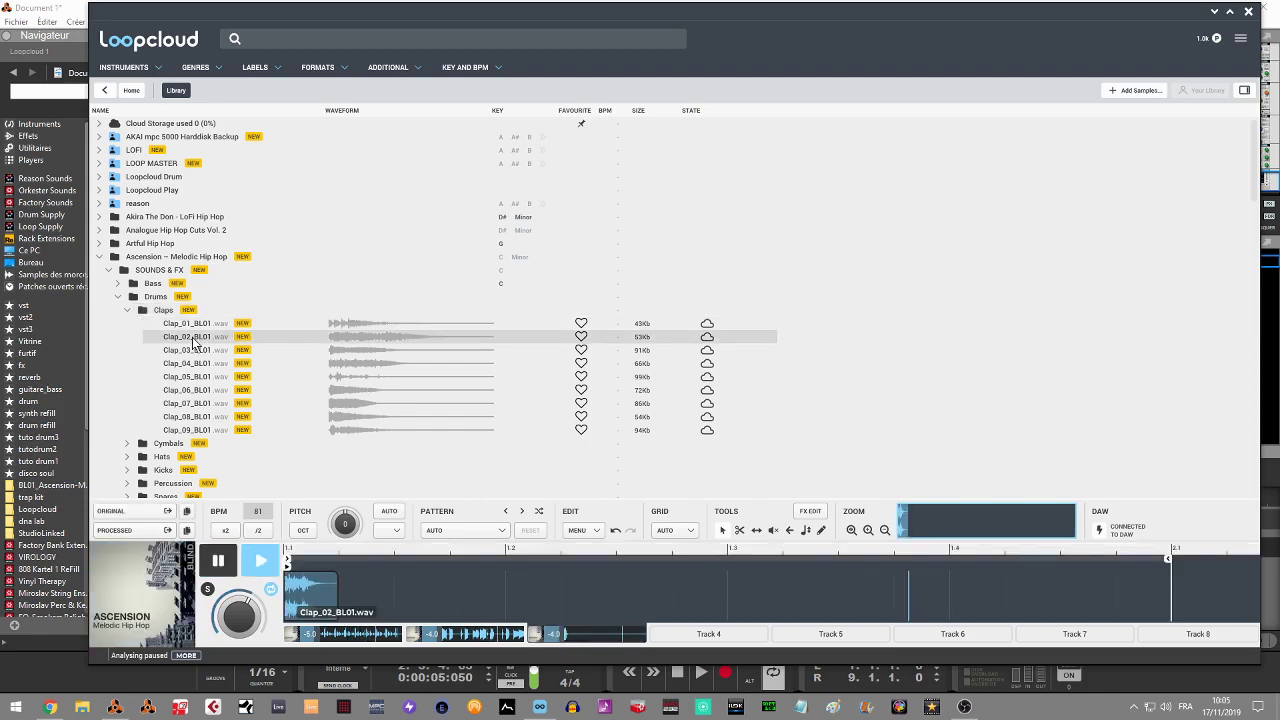
left_click(196, 352)
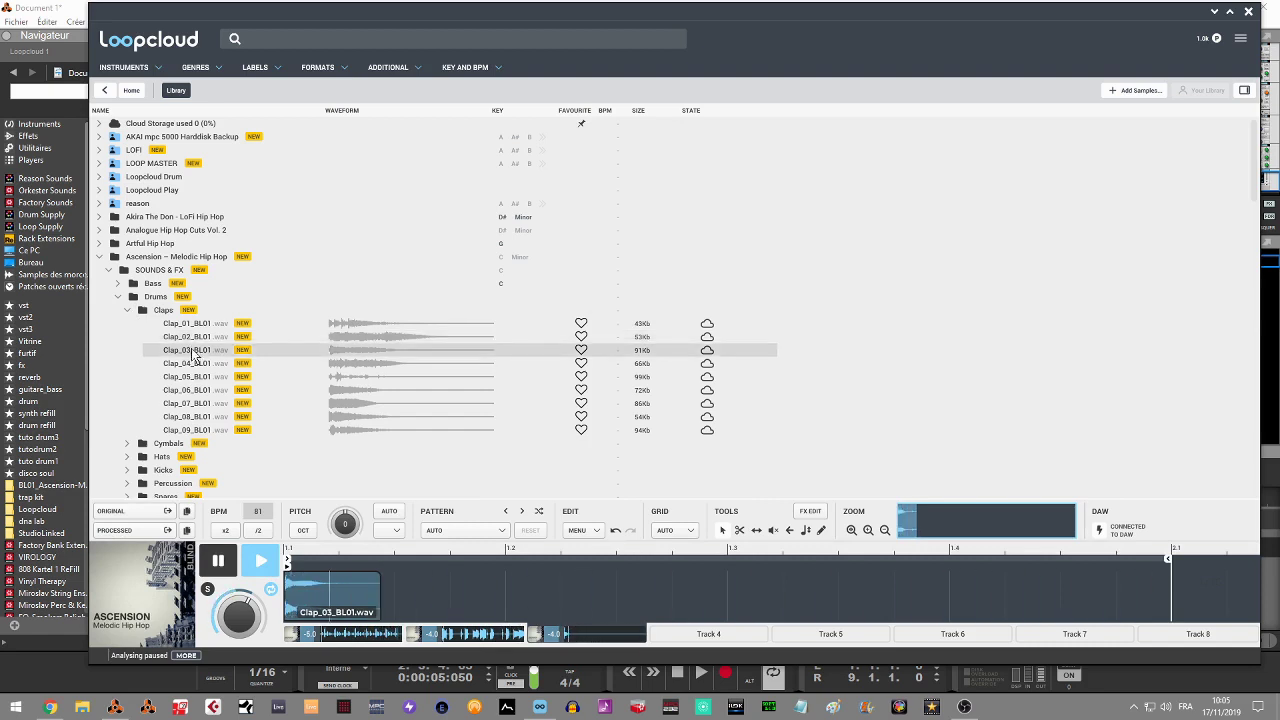
left_click(188, 366)
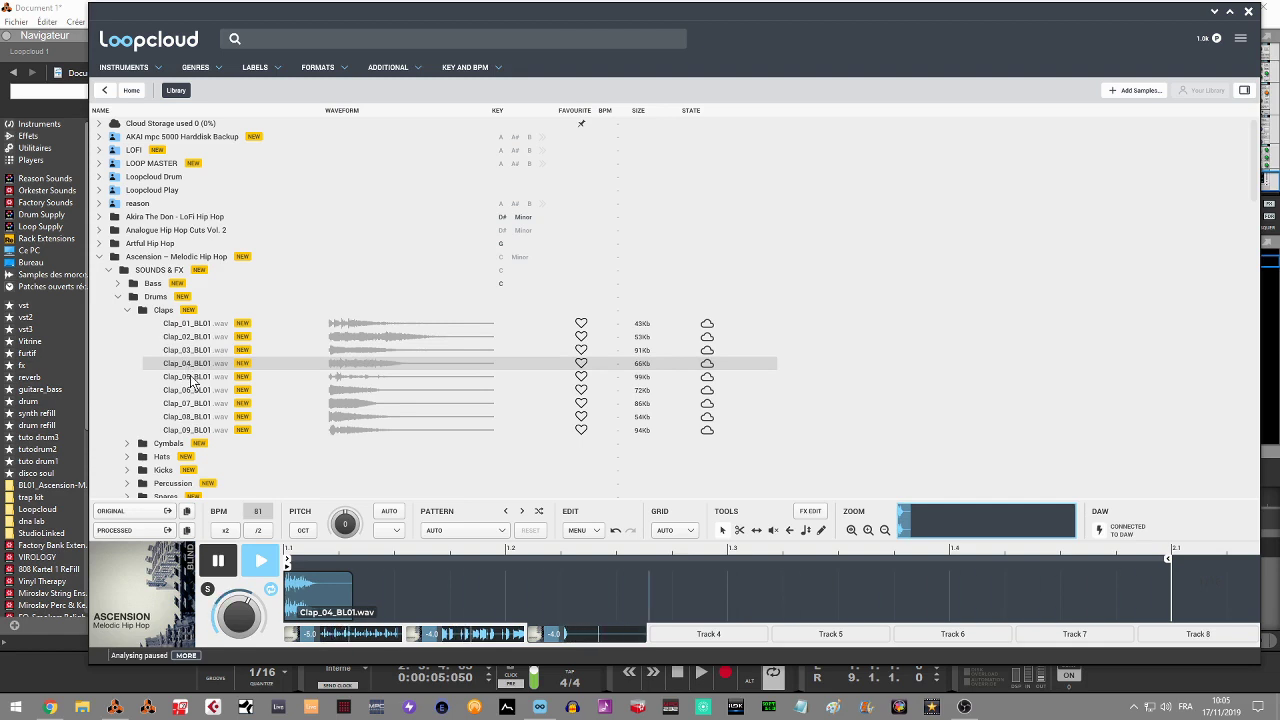
left_click(192, 379)
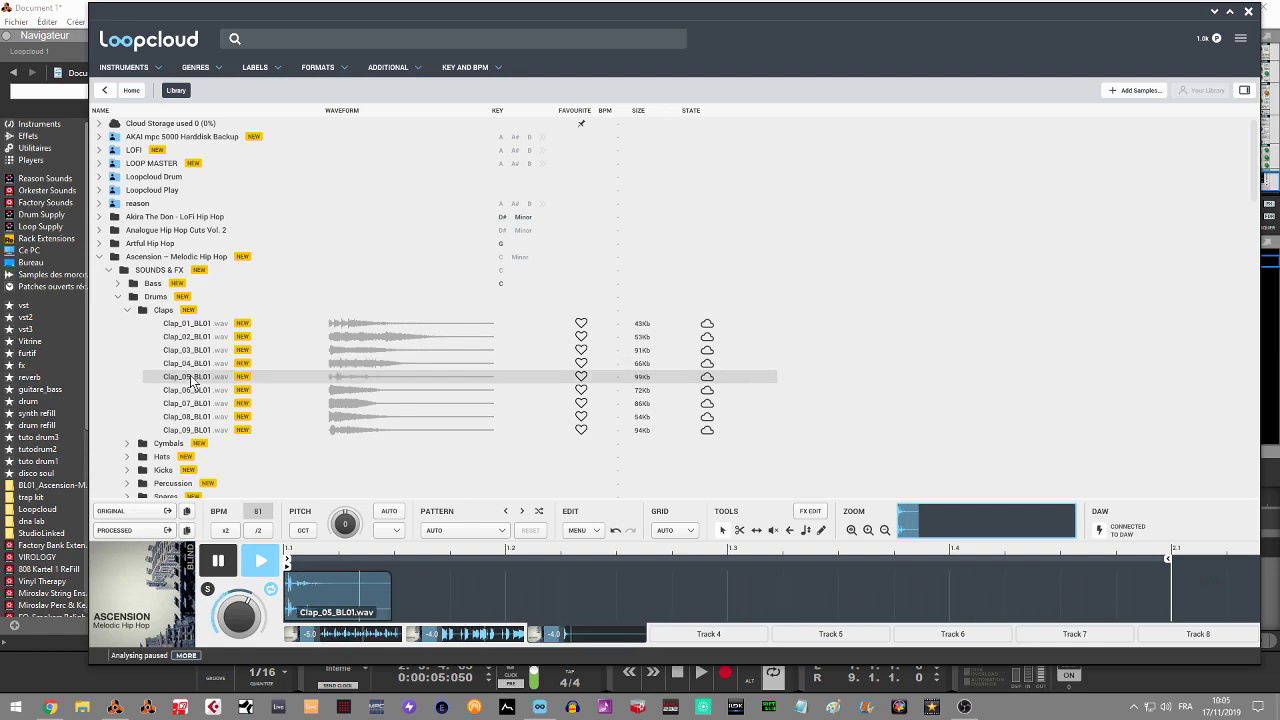
Move the clap clip to beat 1.2, place a copy of it on beat 1.4, and check the rhythm by playback
mouse_move(381, 581)
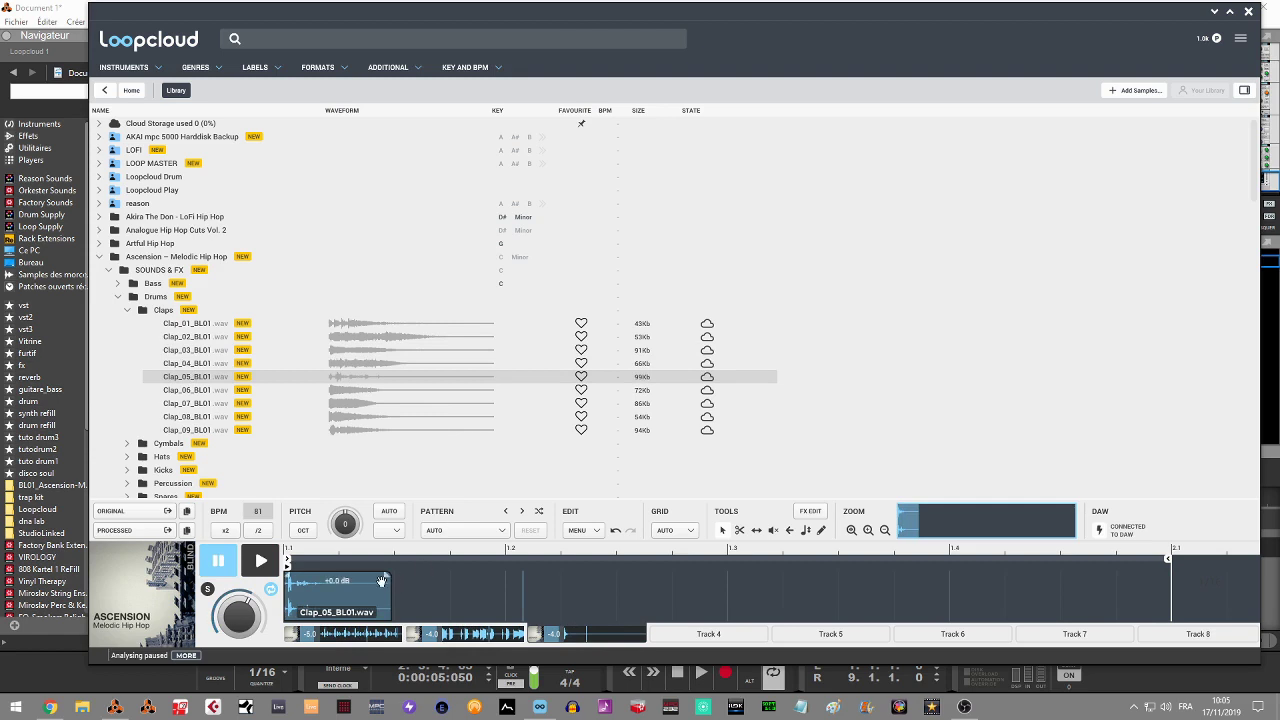
left_click_drag(350, 589, 575, 583)
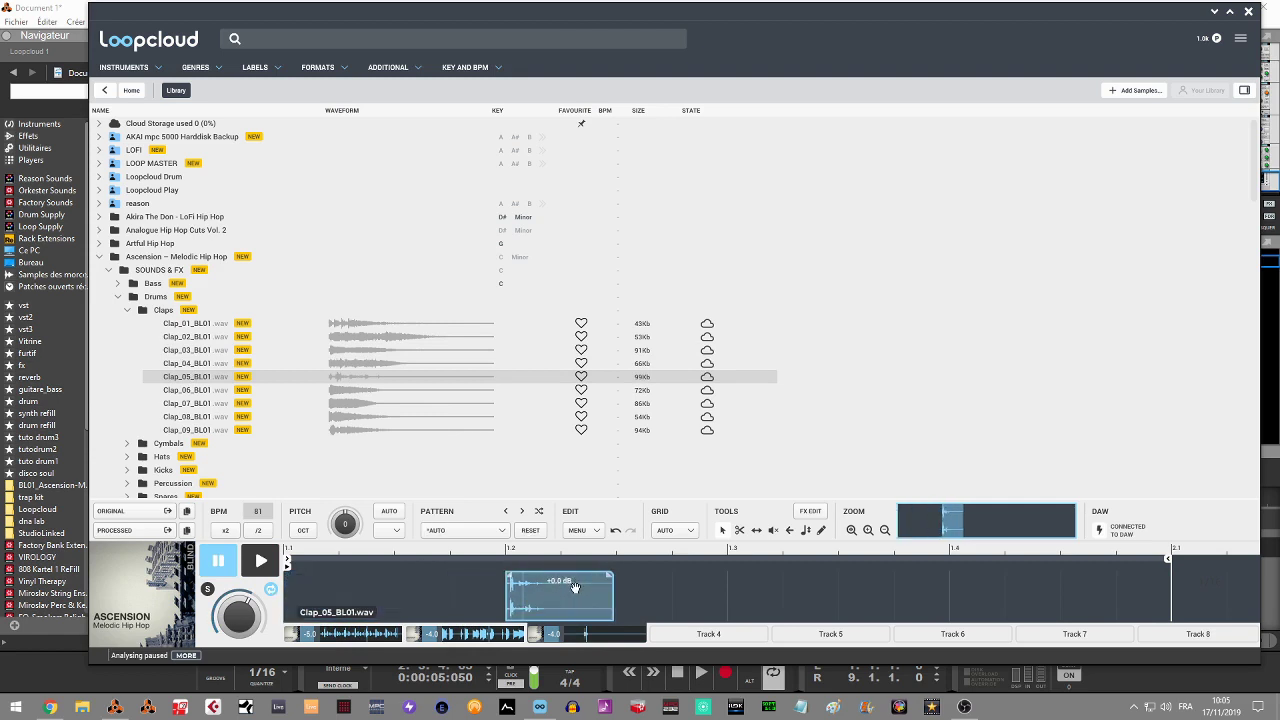
left_click_drag(557, 598, 1002, 596)
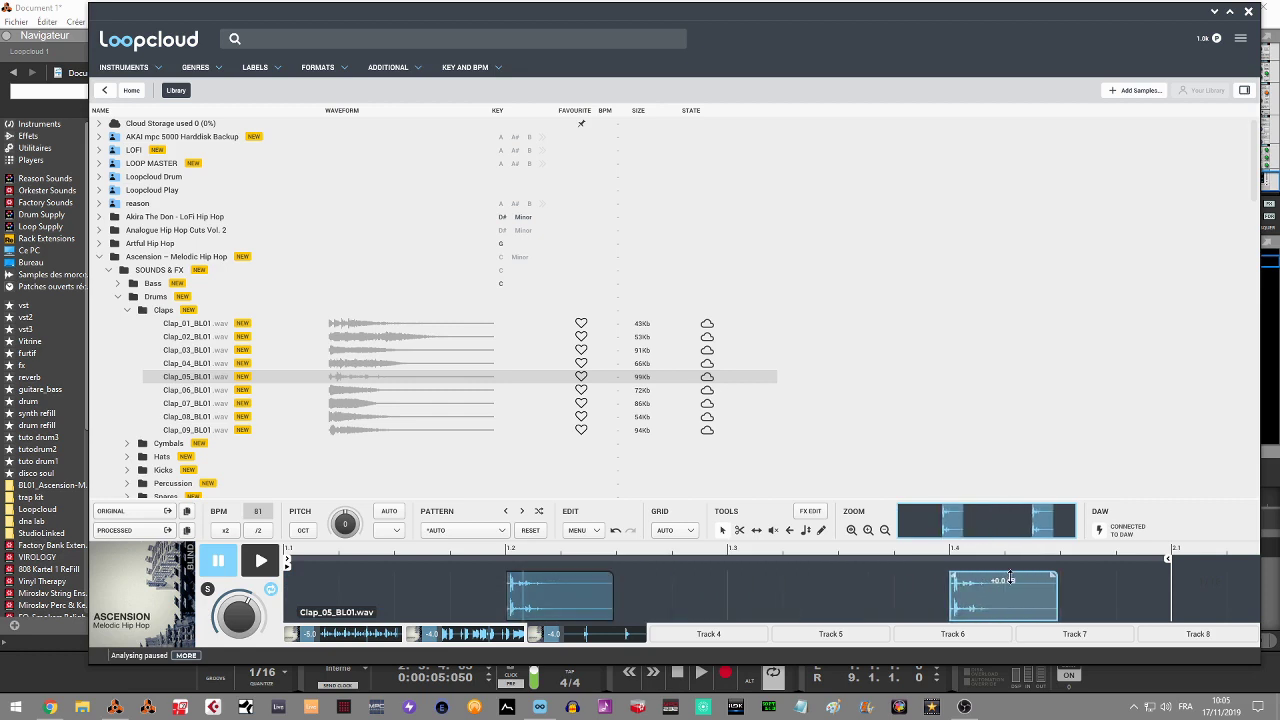
key("space")
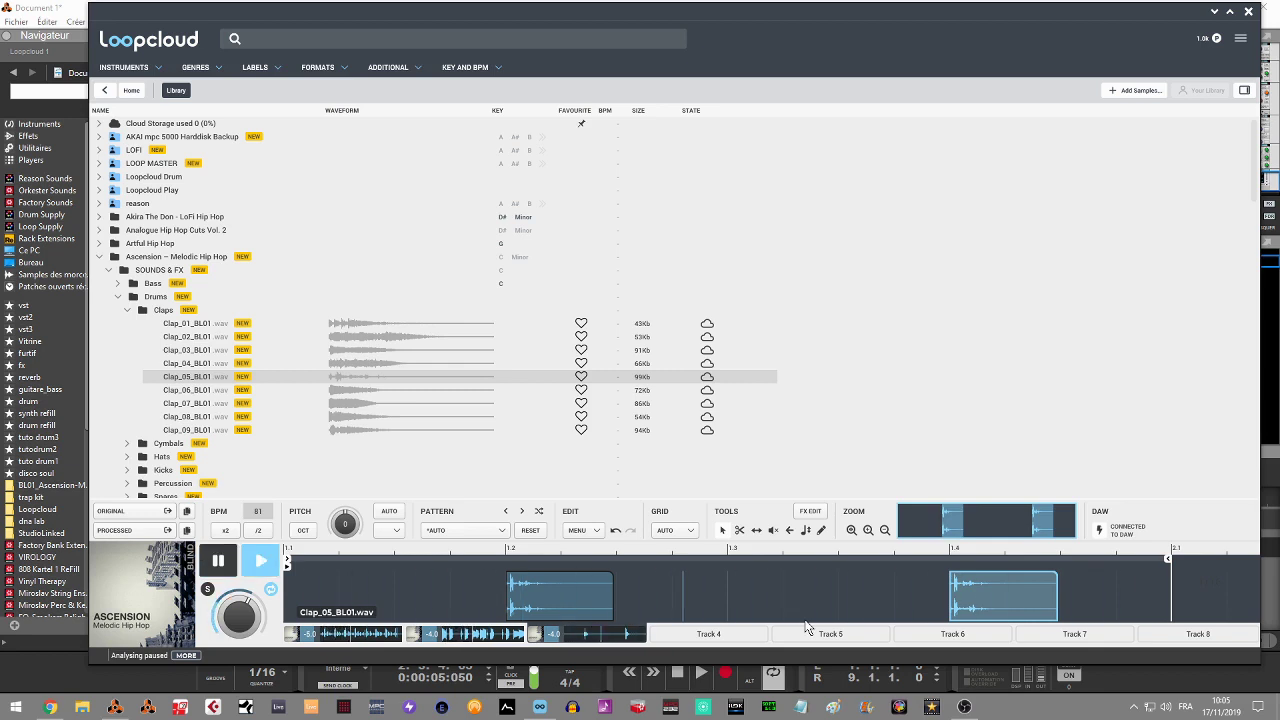
key("space")
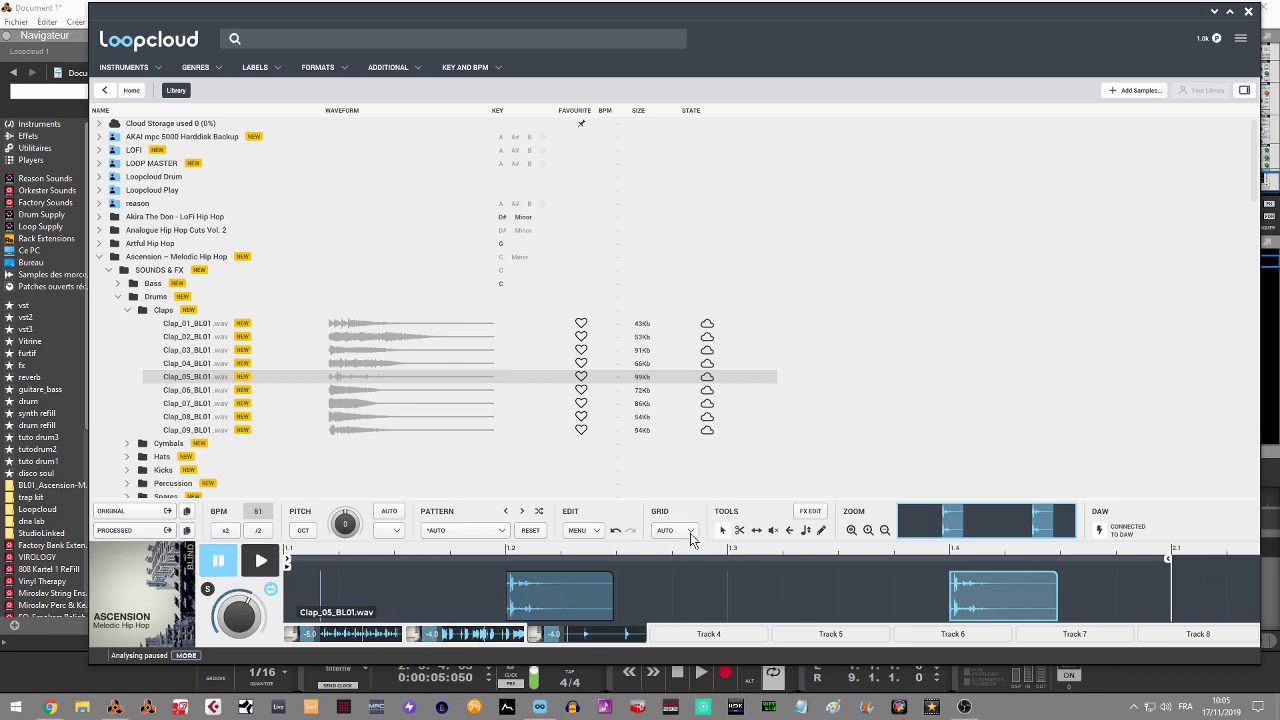
left_click(689, 531)
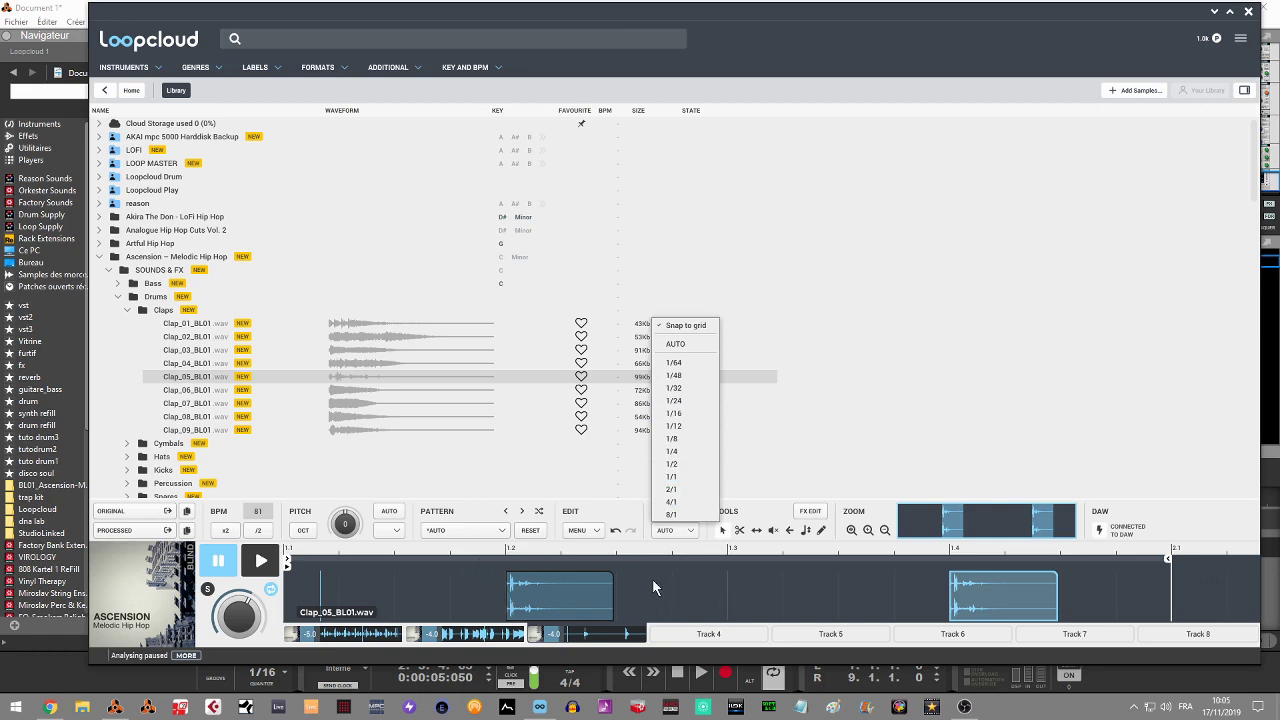
left_click(766, 508)
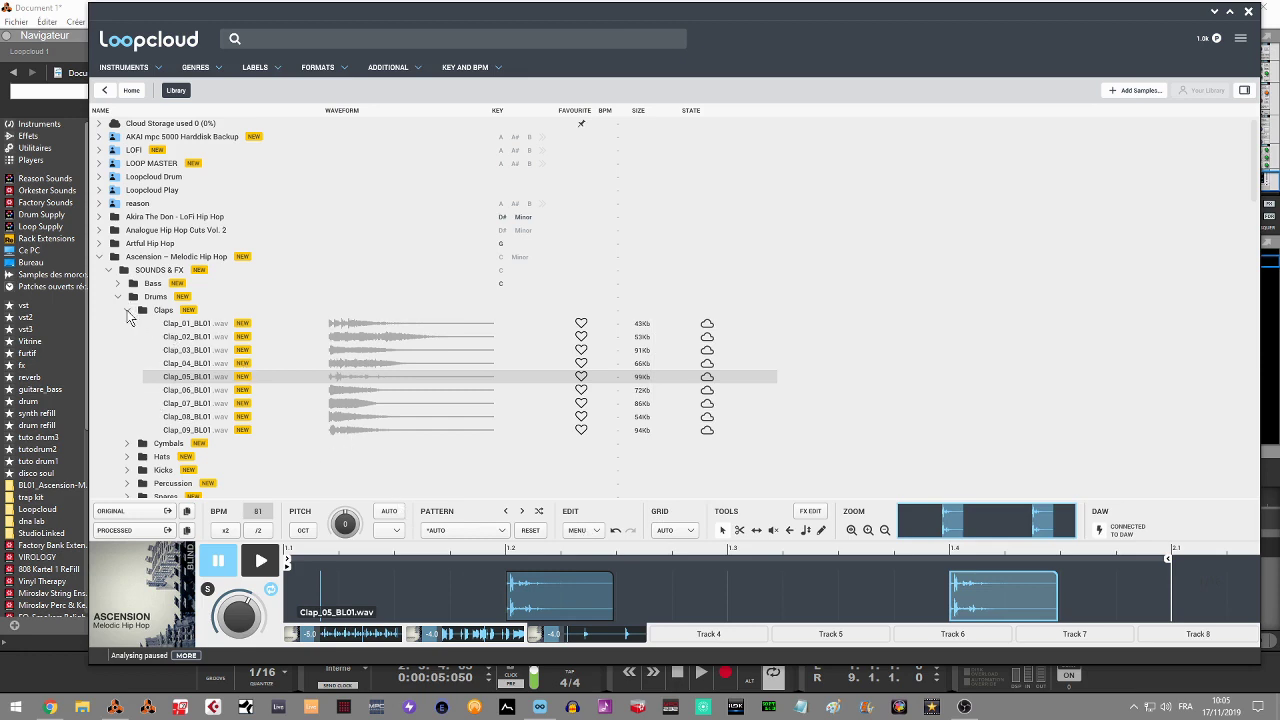
Collapse the Claps folder, make Track 4 active, and expand the Snares folder
left_click(127, 311)
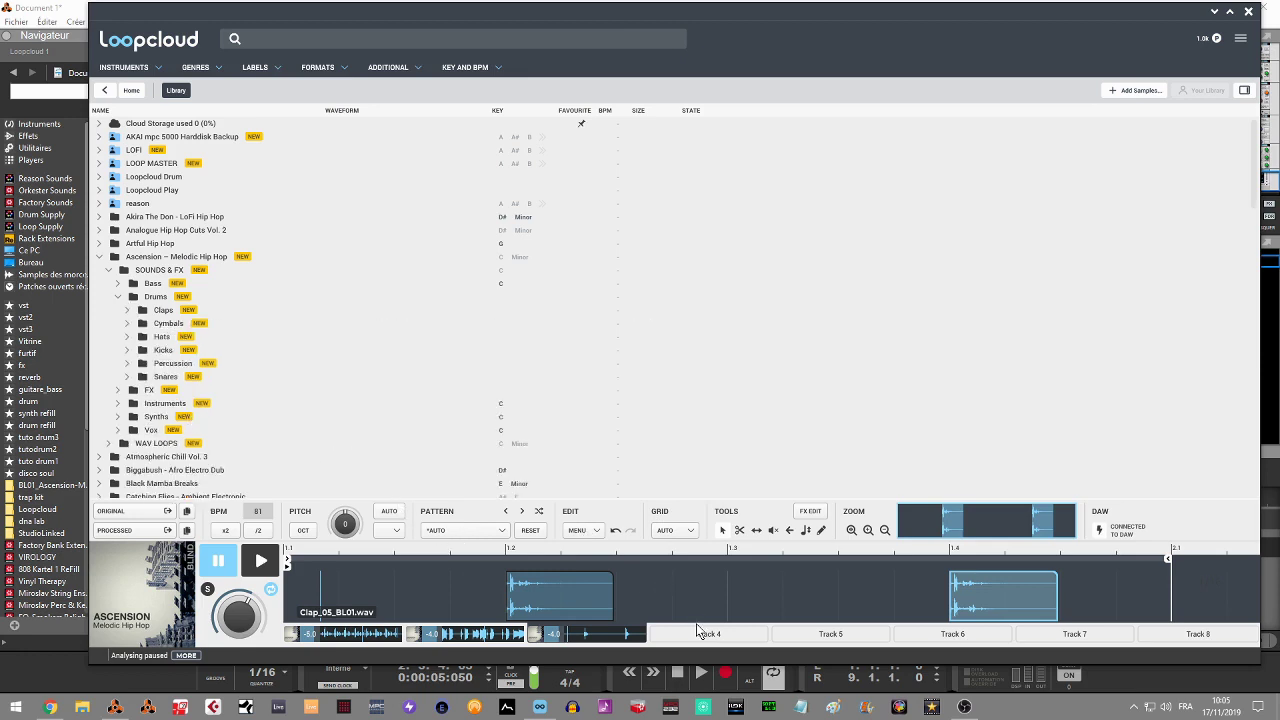
left_click(697, 630)
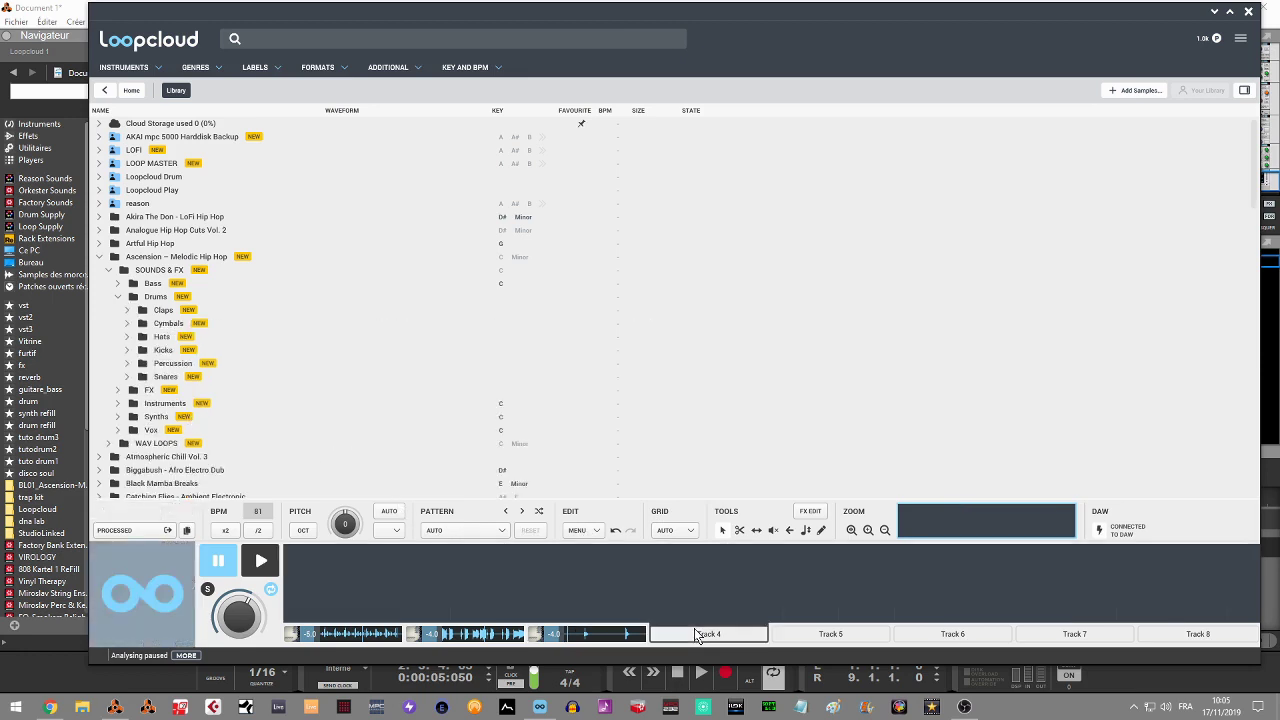
left_click(128, 377)
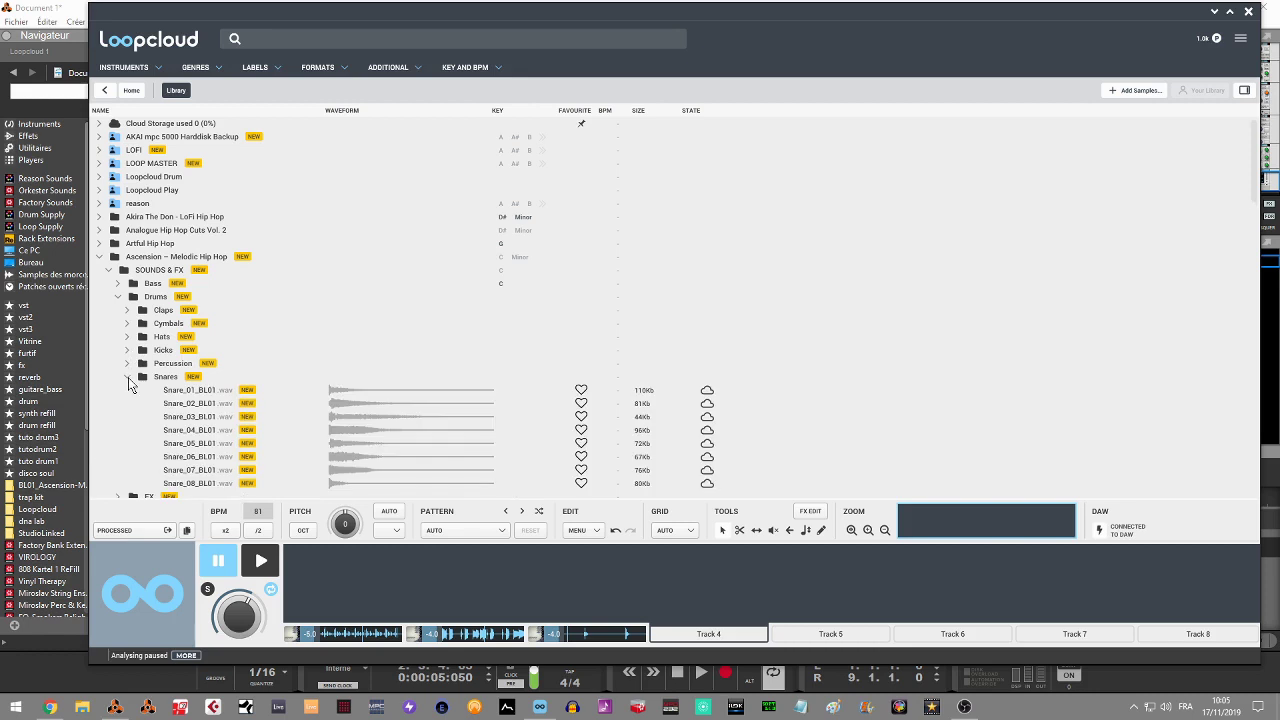
Audition the snares from Snare_01 to Snare_08, keep Snare_01_BL01.wav on Track 4, and stop playback
left_click(200, 392)
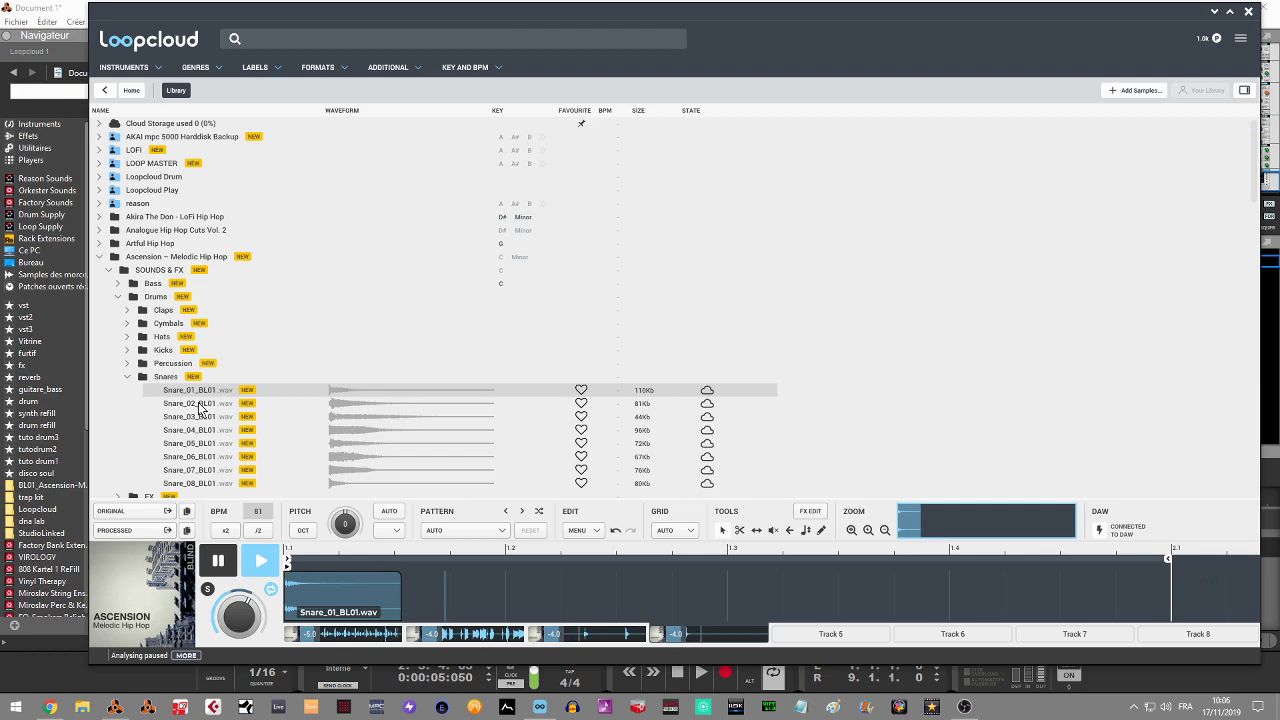
left_click(199, 404)
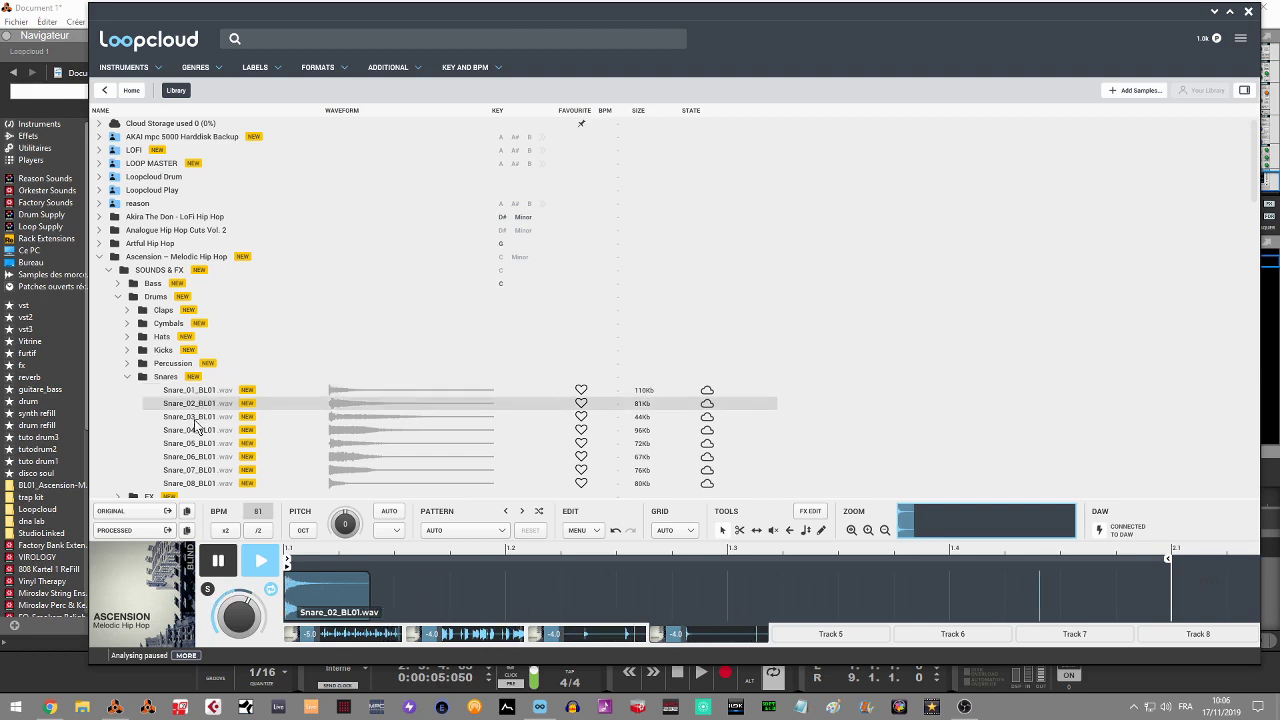
key("Down")
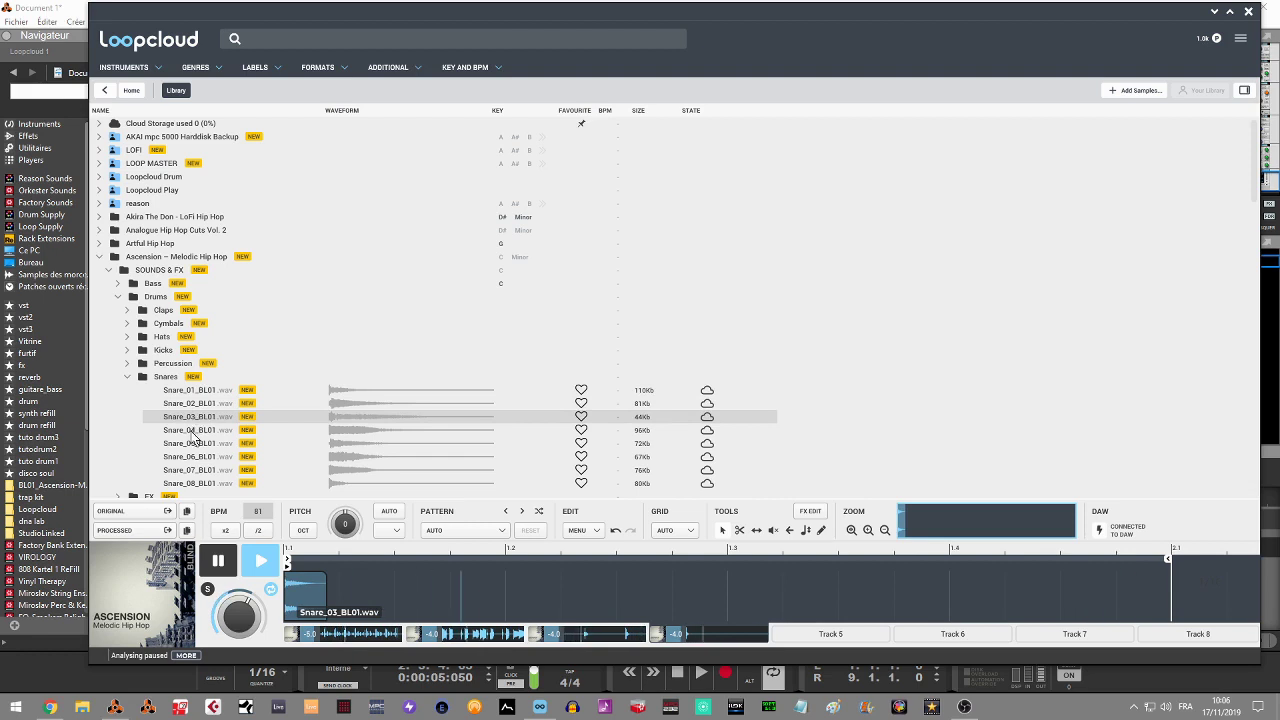
left_click(195, 434)
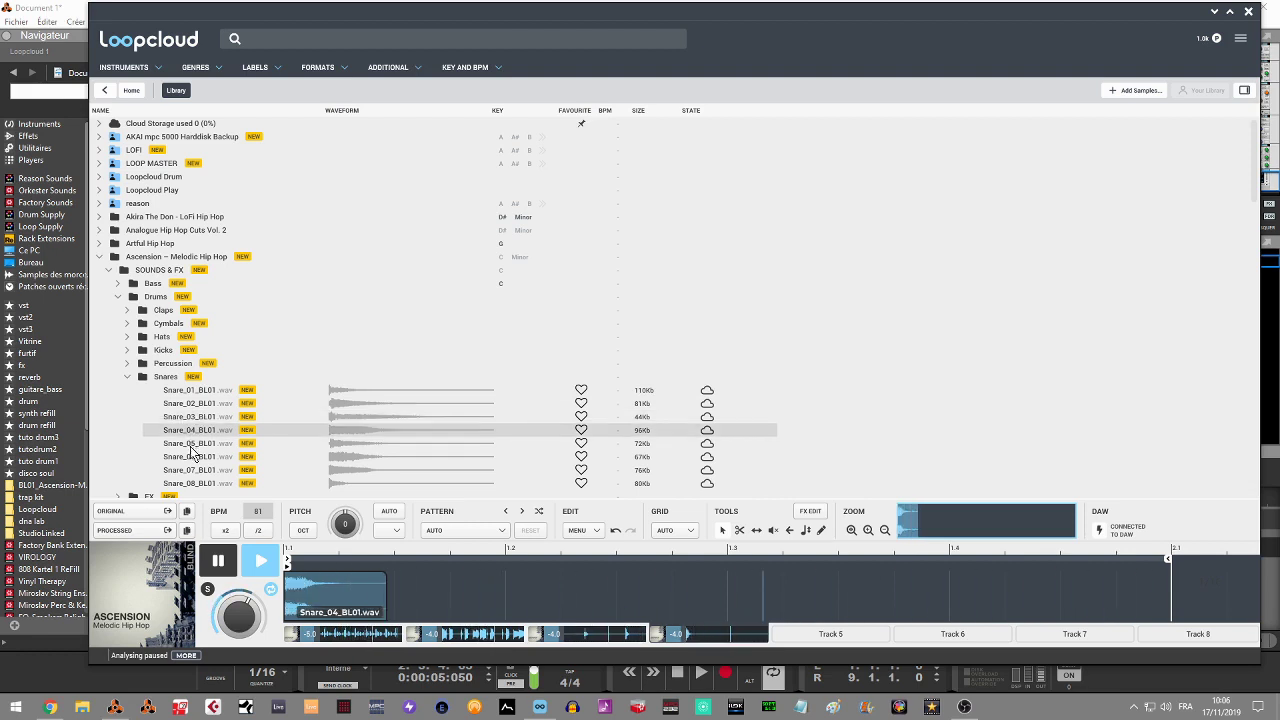
left_click(191, 446)
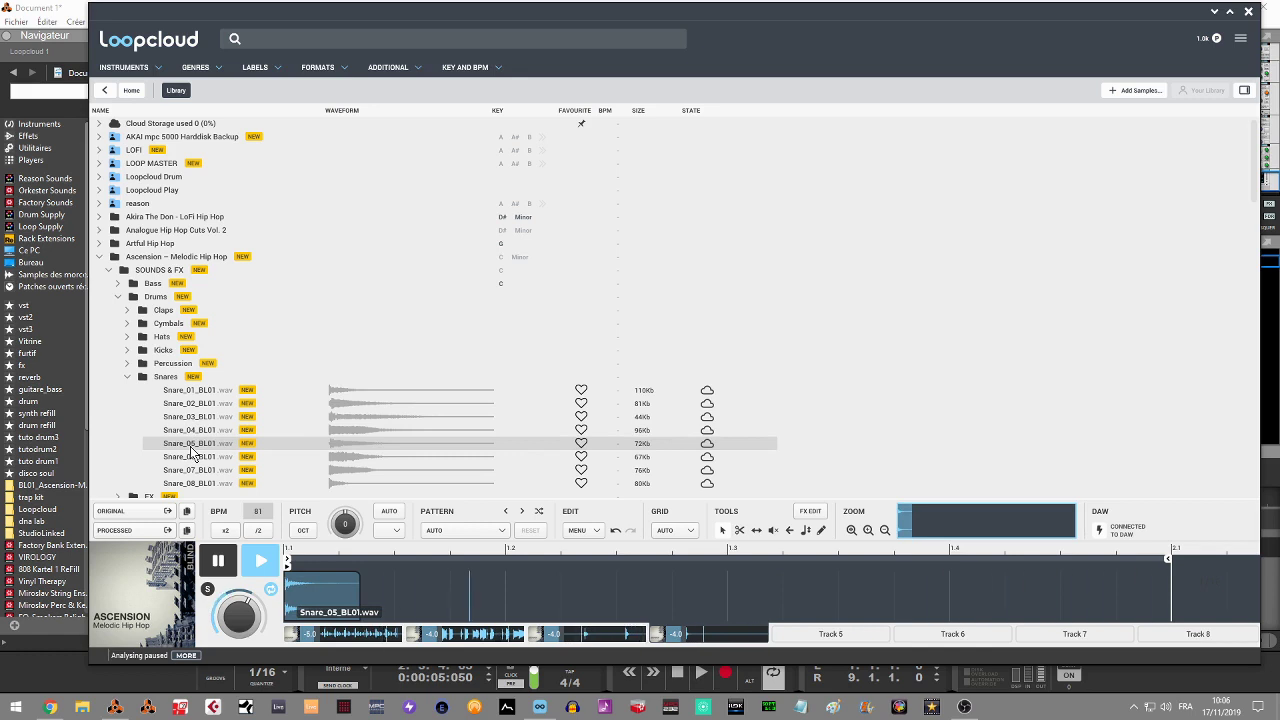
left_click(193, 458)
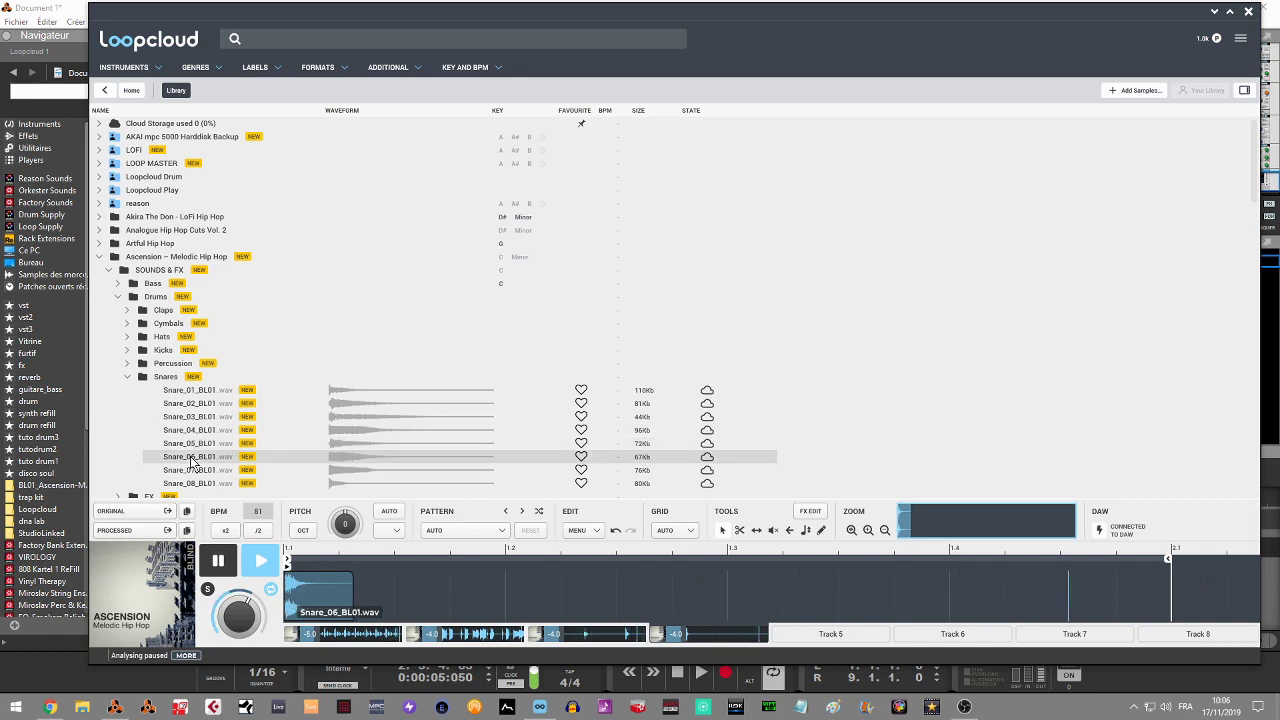
left_click(192, 474)
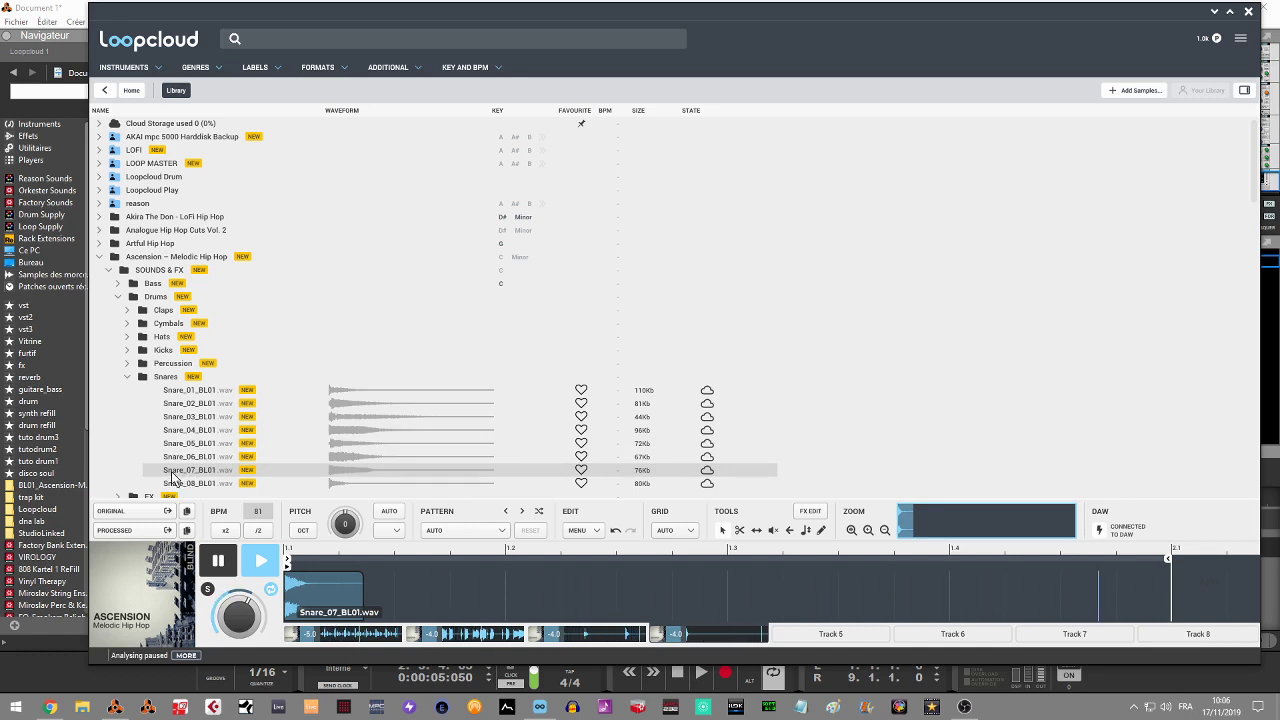
left_click(183, 486)
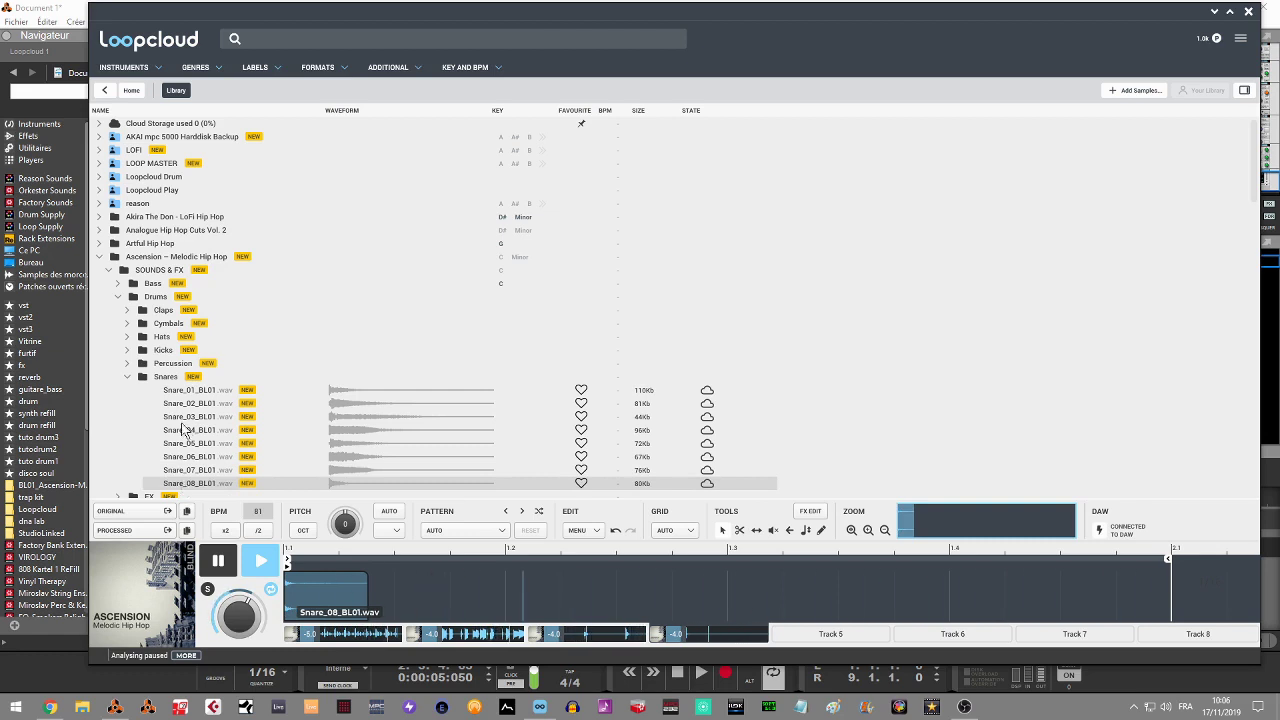
left_click(185, 392)
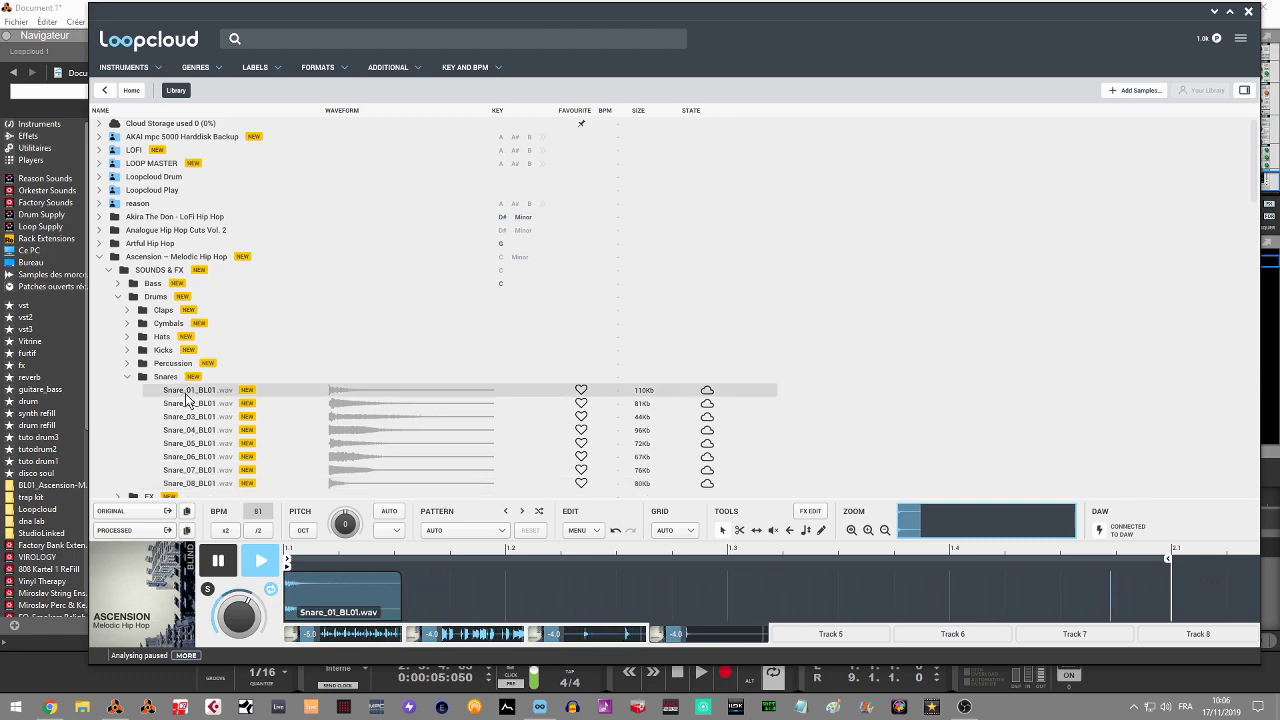
key("space")
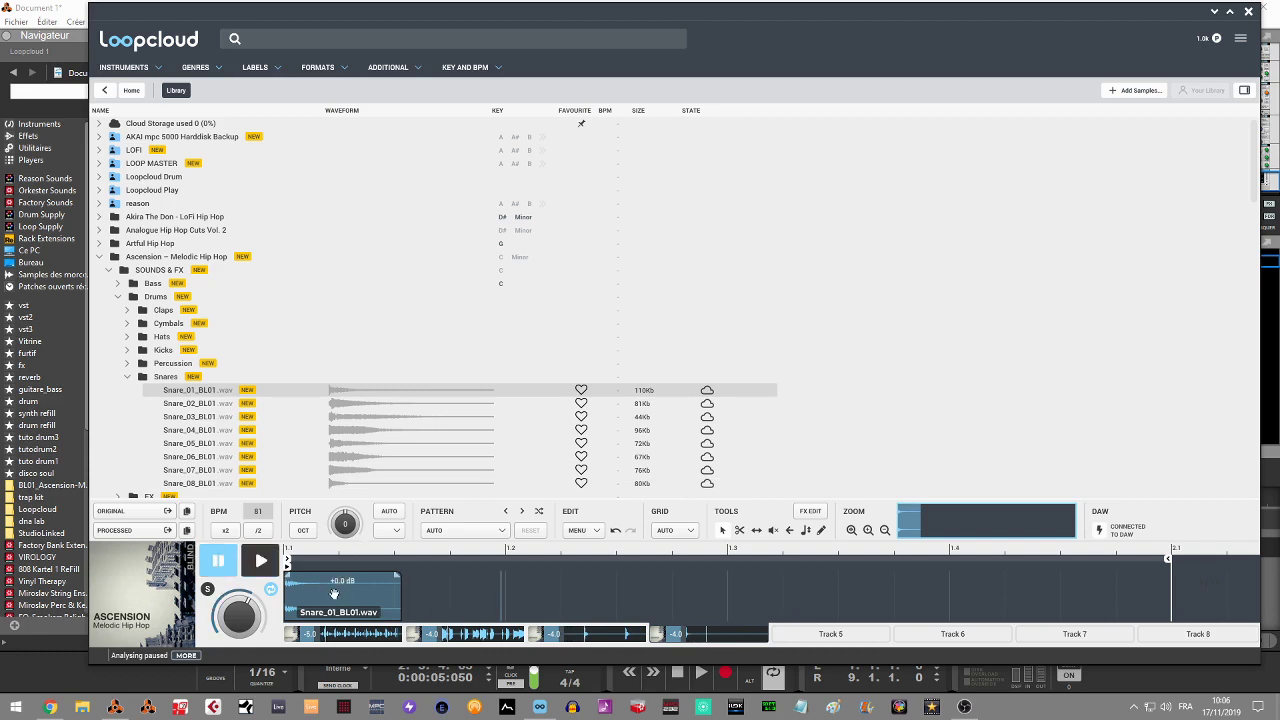
Move the snare clip to beat 1.2, place a copy of it on beat 1.4, and check the rhythm by playback
left_click_drag(334, 594, 545, 596)
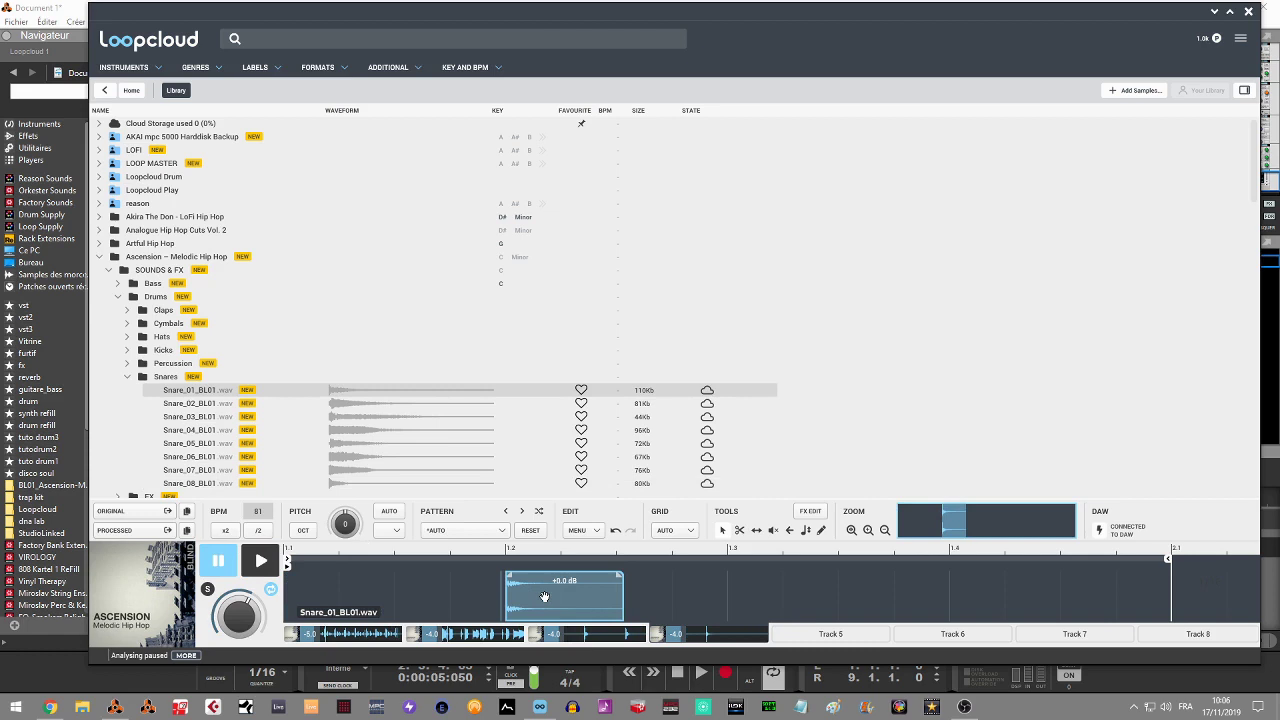
left_click_drag(544, 597, 965, 606)
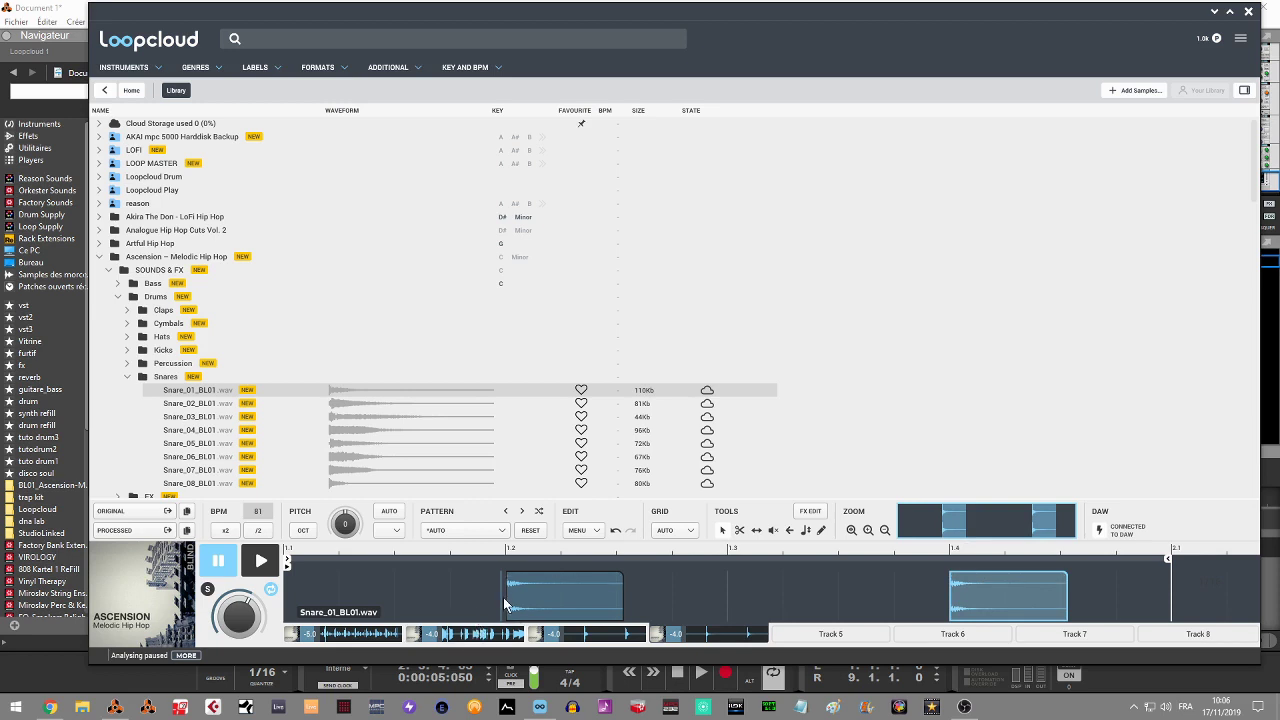
key("space")
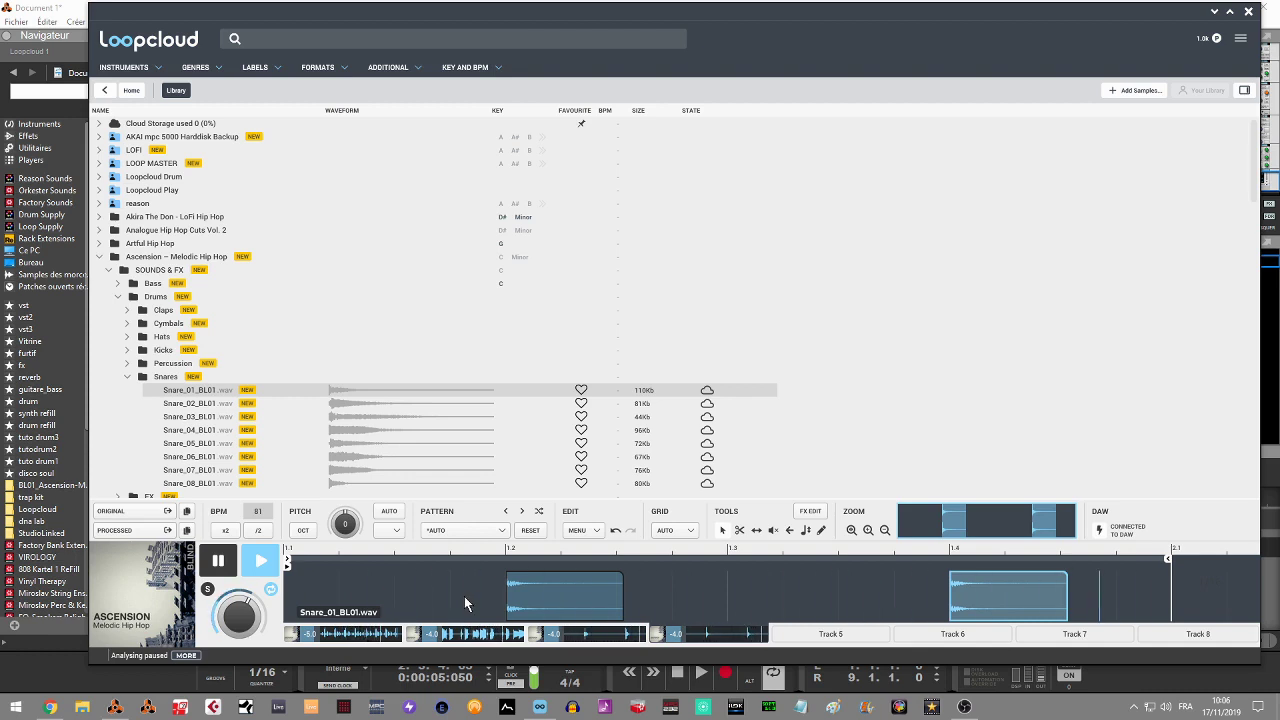
key("space")
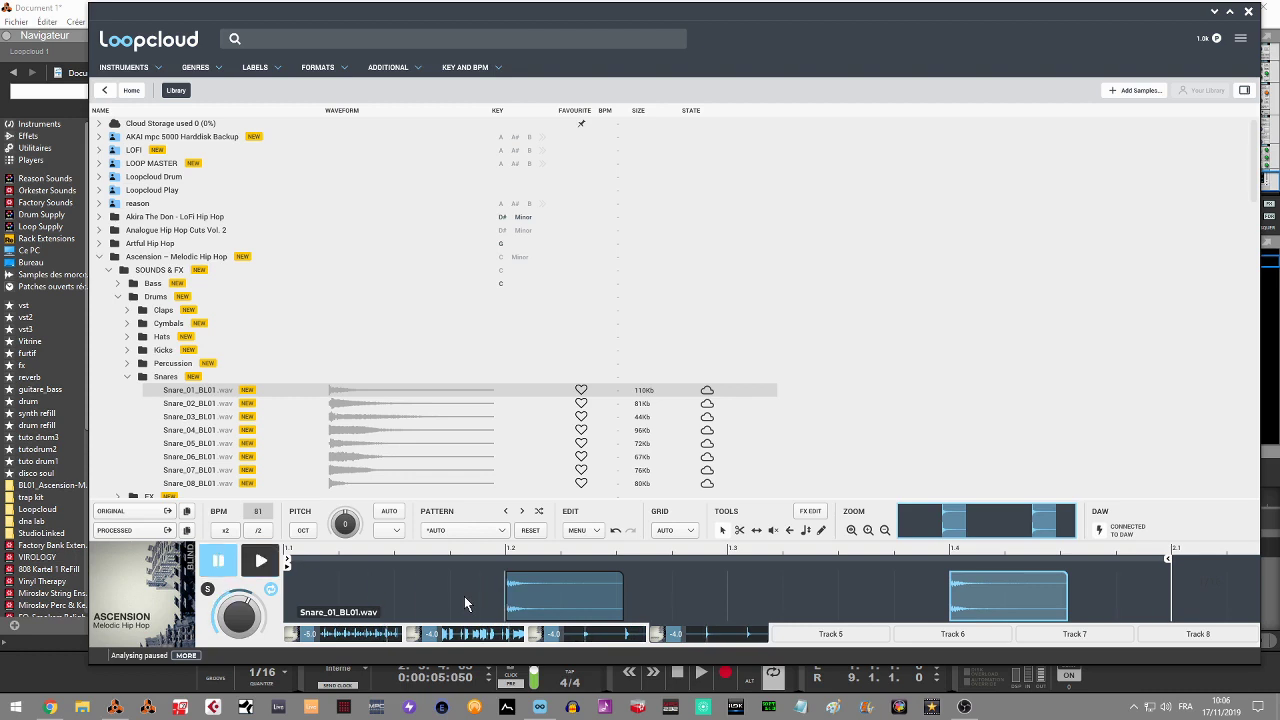
Open effect editing for the shaker track and add the moving Panner preset "2 bar loop full"
left_click(368, 641)
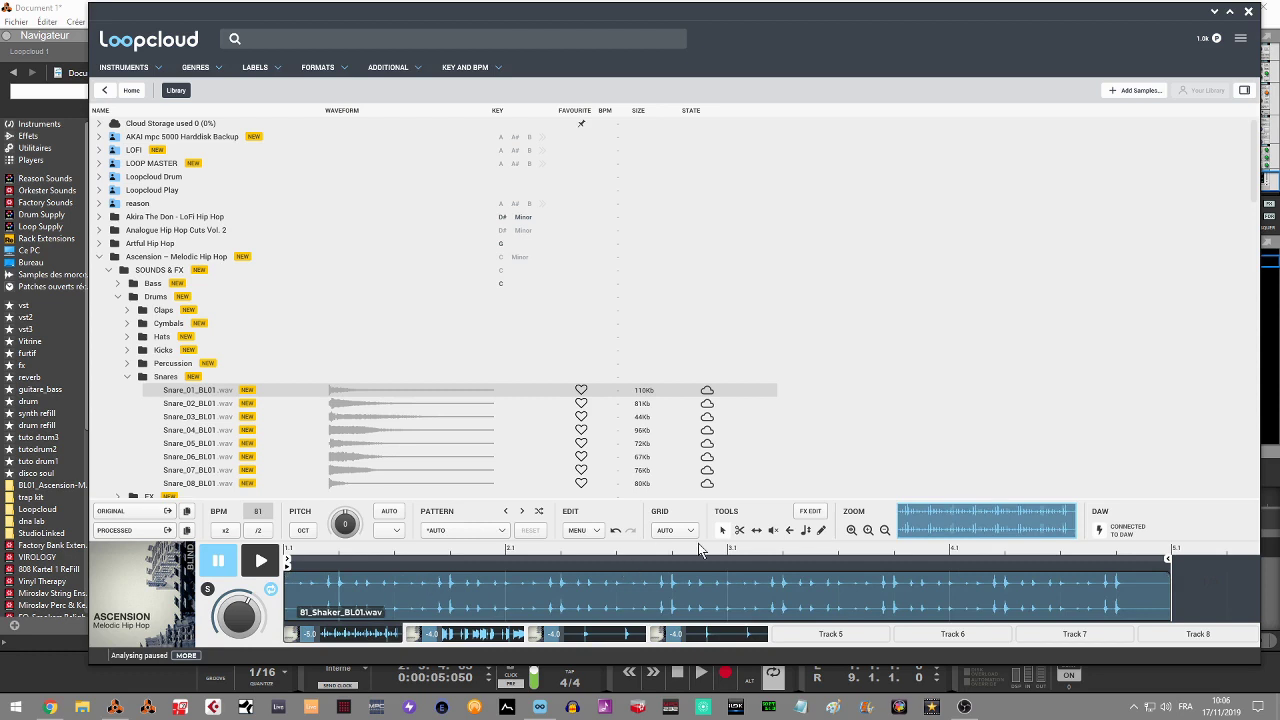
left_click(807, 514)
left_click(1246, 434)
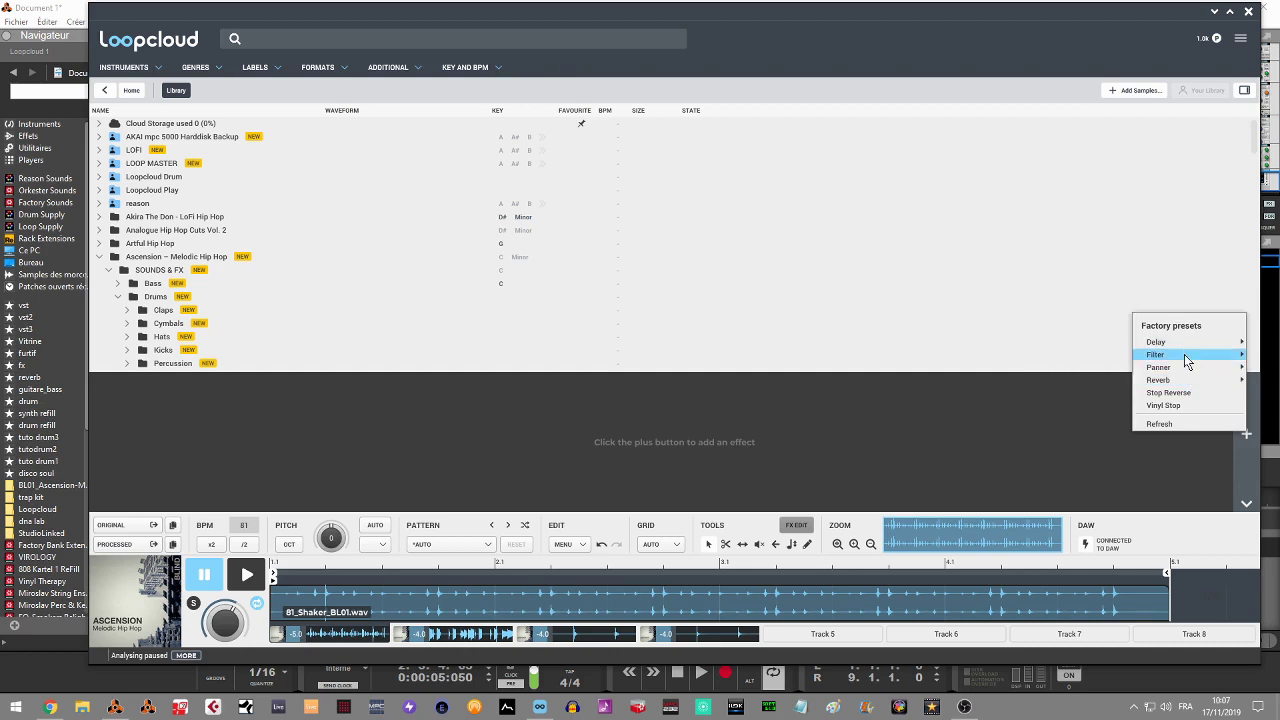
mouse_move(1163, 347)
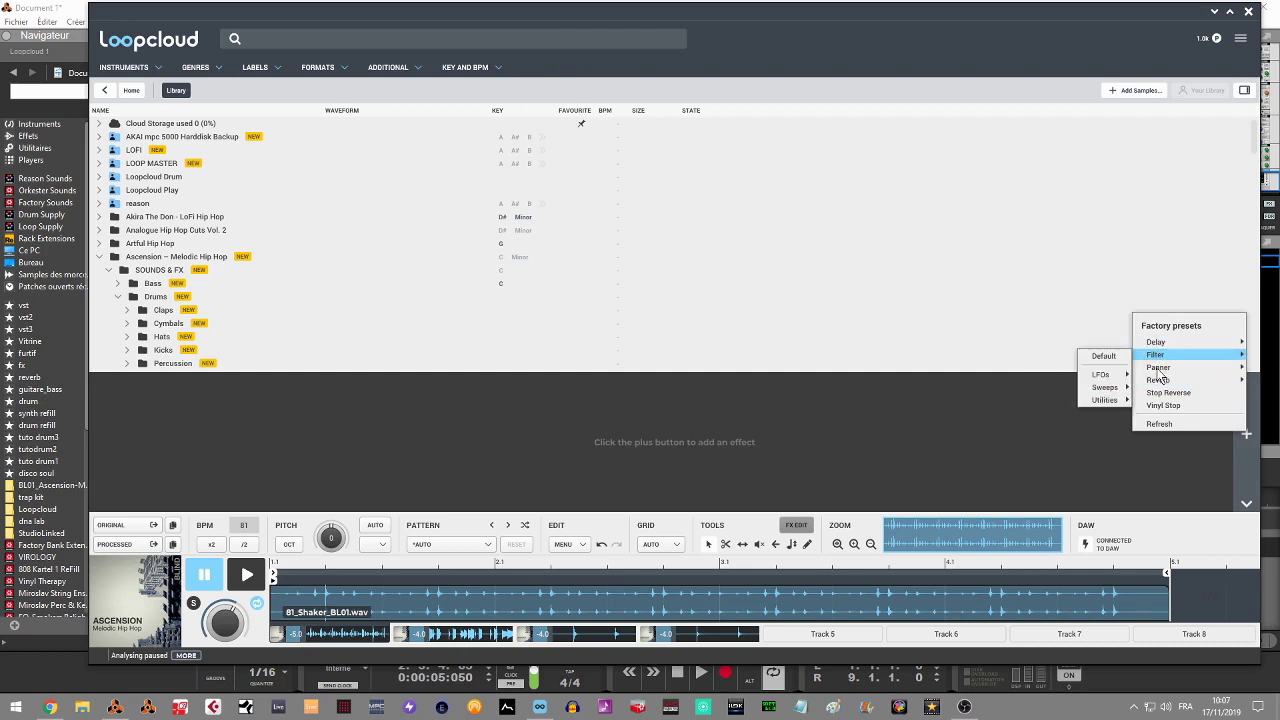
mouse_move(1155, 382)
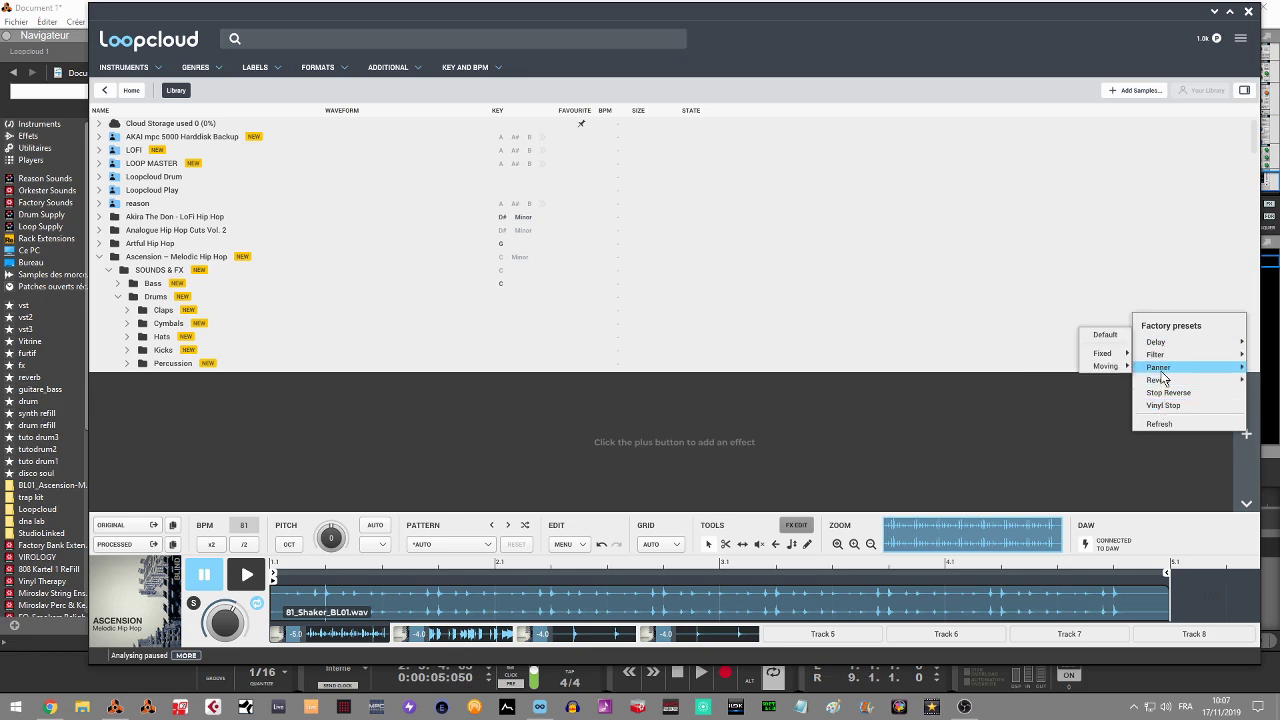
mouse_move(1118, 370)
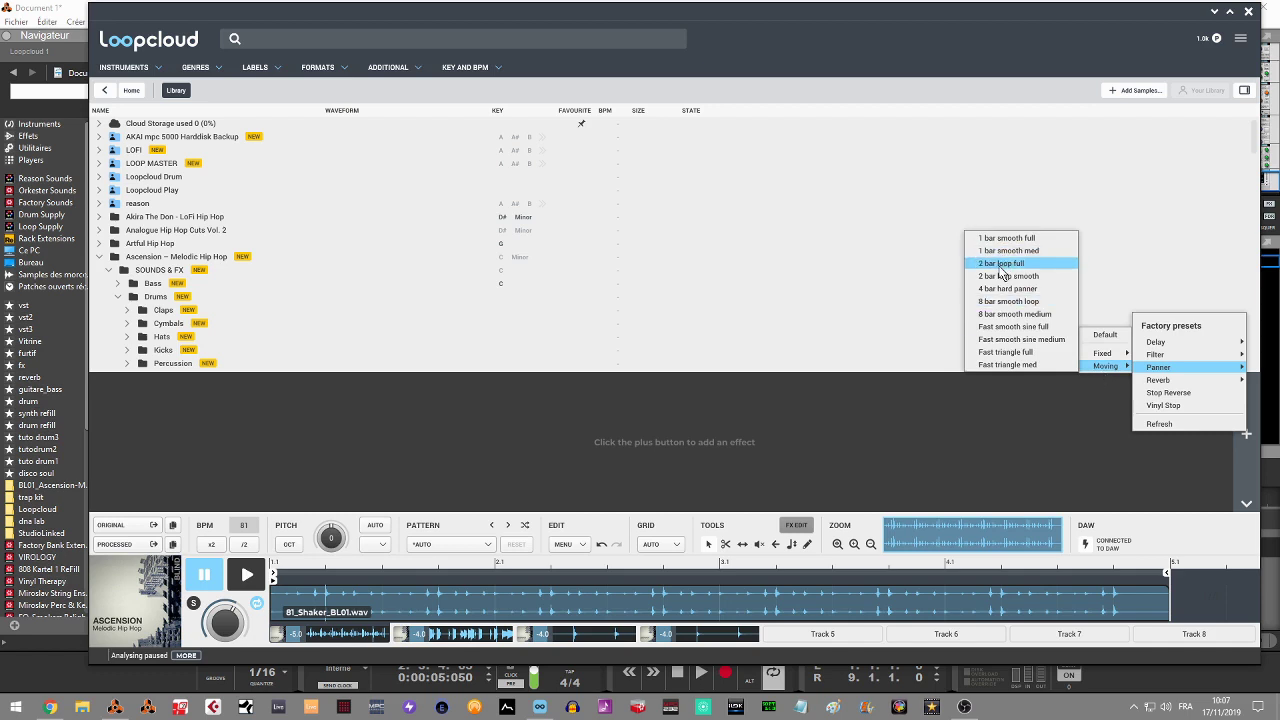
left_click(1000, 264)
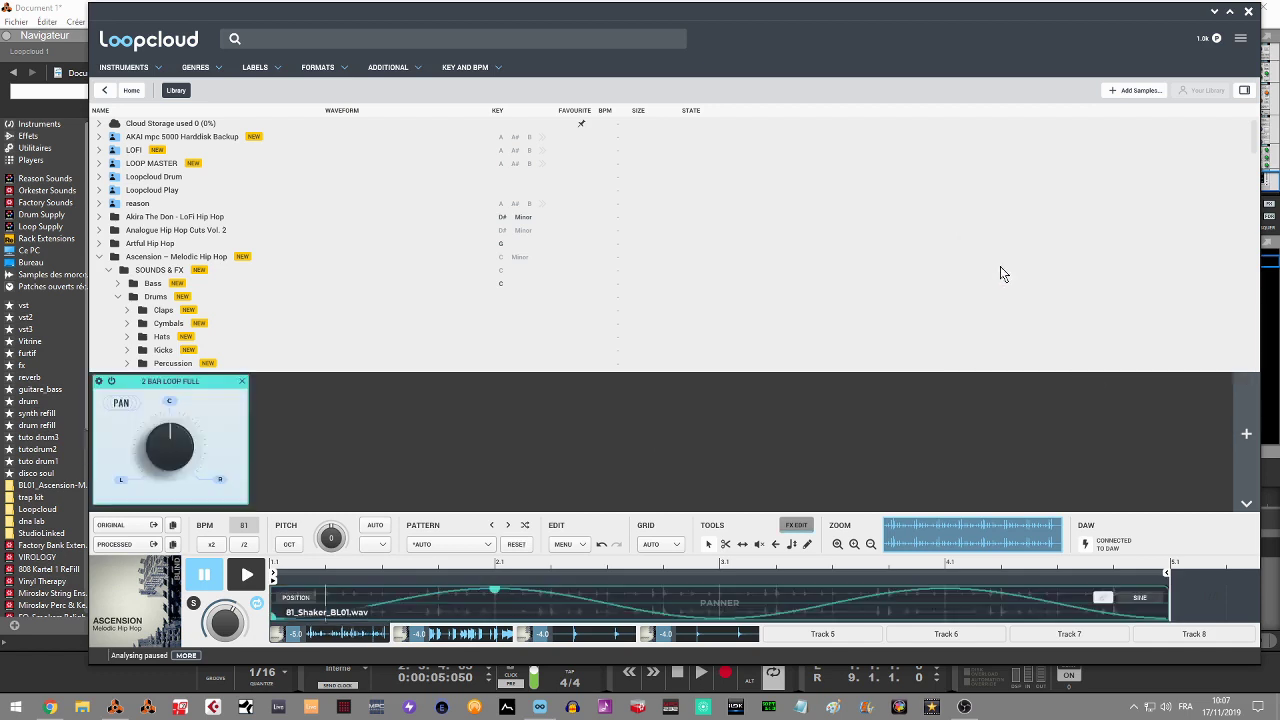
Reduce the depth of the shaker's pan curve by slightly lowering its point at bar 2.1 during playback, and stop playback
key("space")
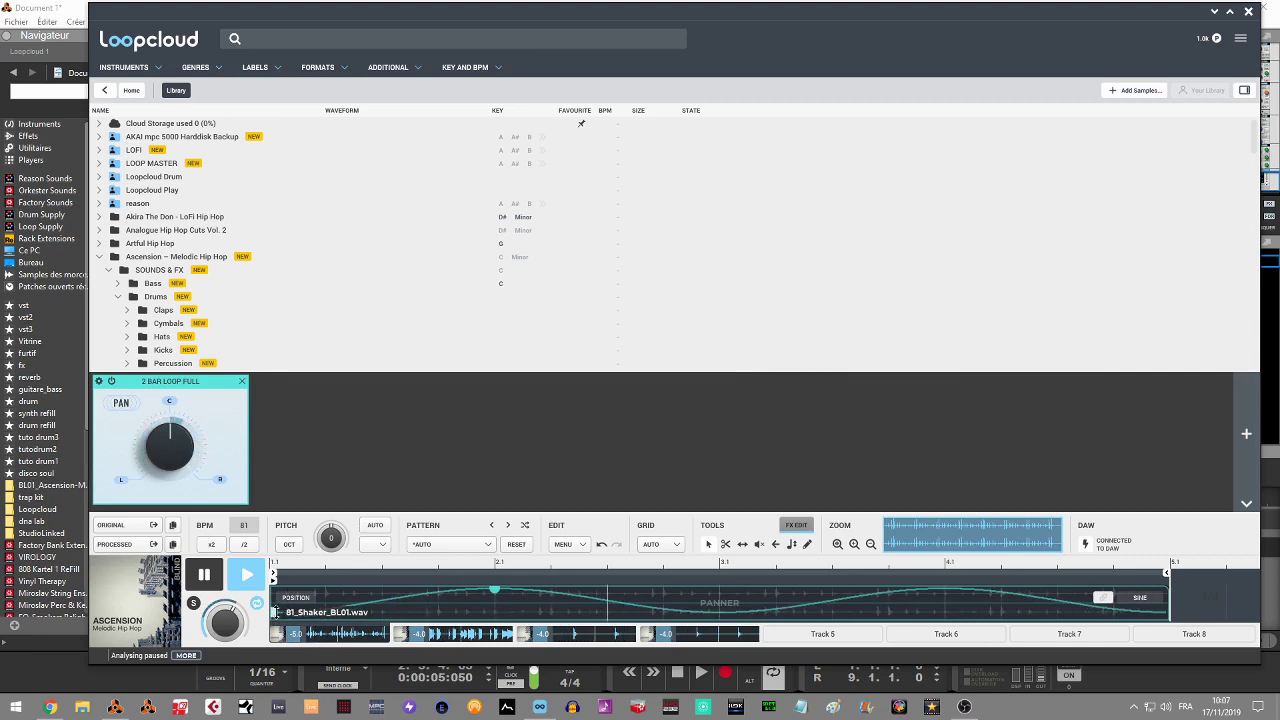
left_click_drag(495, 592, 495, 597)
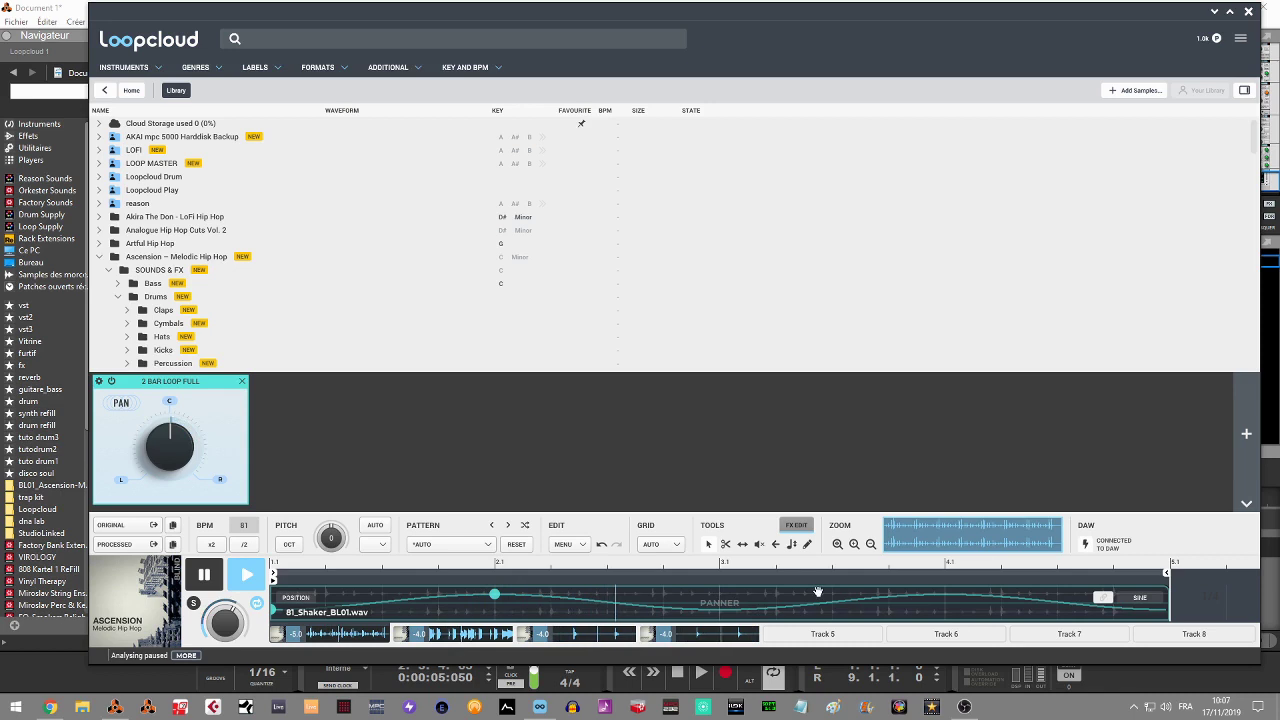
key("space")
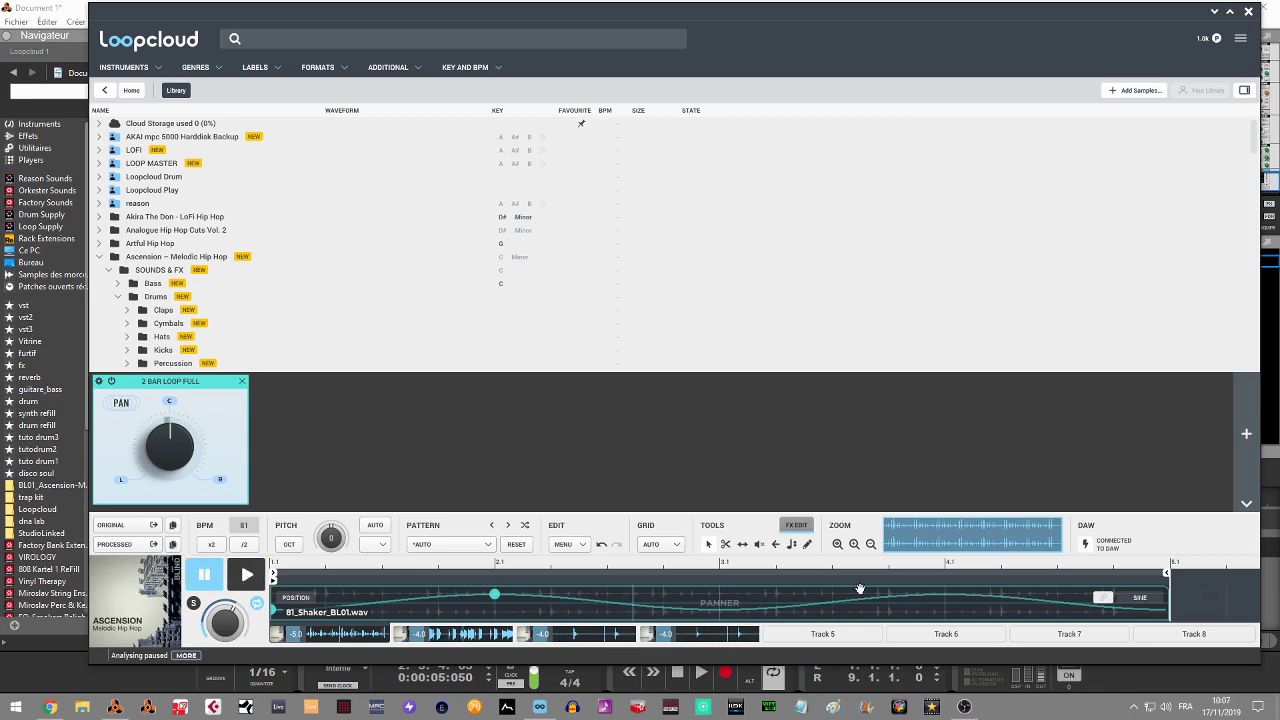
Make Track 5 active, collapse the Snares and Drums folders, and expand the Instruments folder
left_click(826, 634)
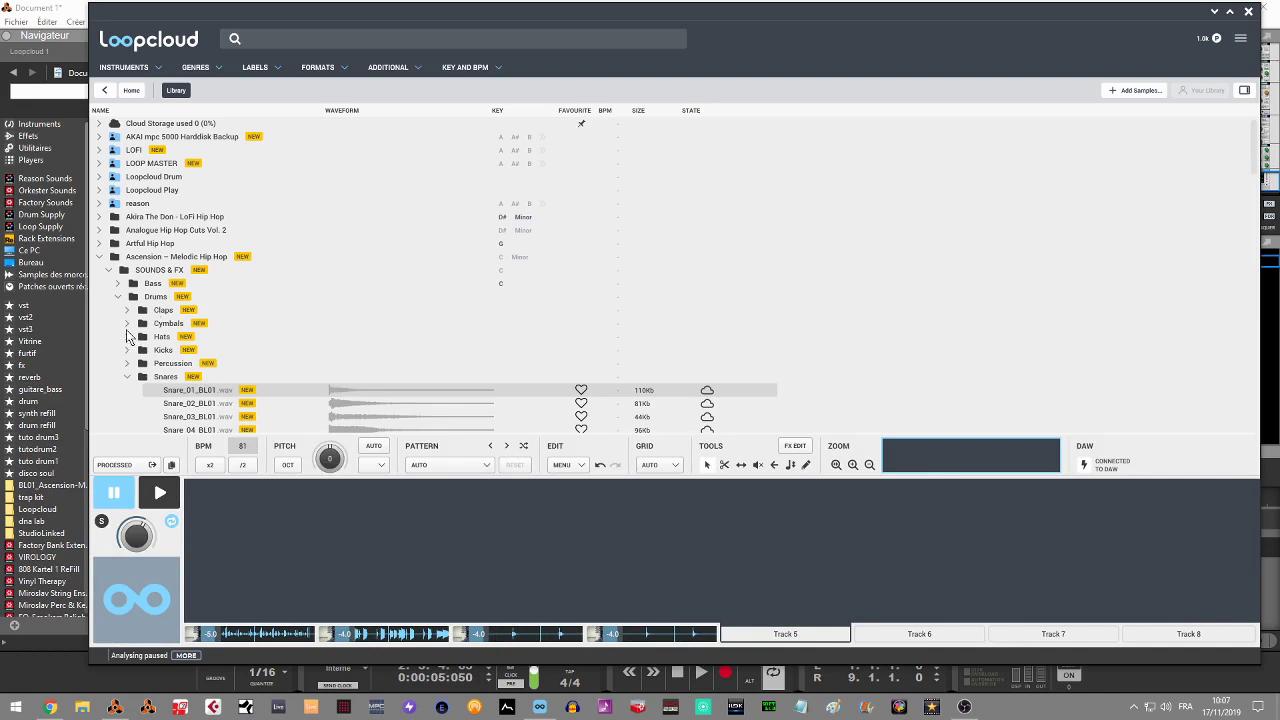
left_click(127, 377)
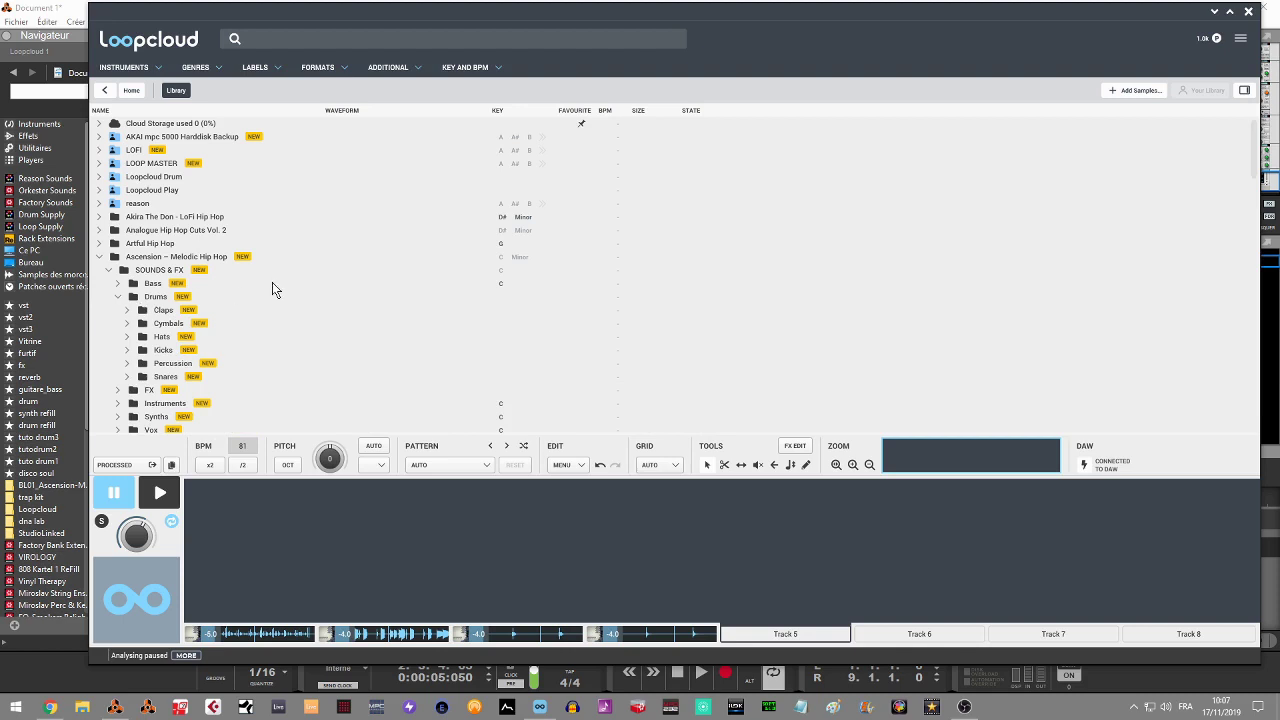
left_click(578, 115)
left_click(118, 297)
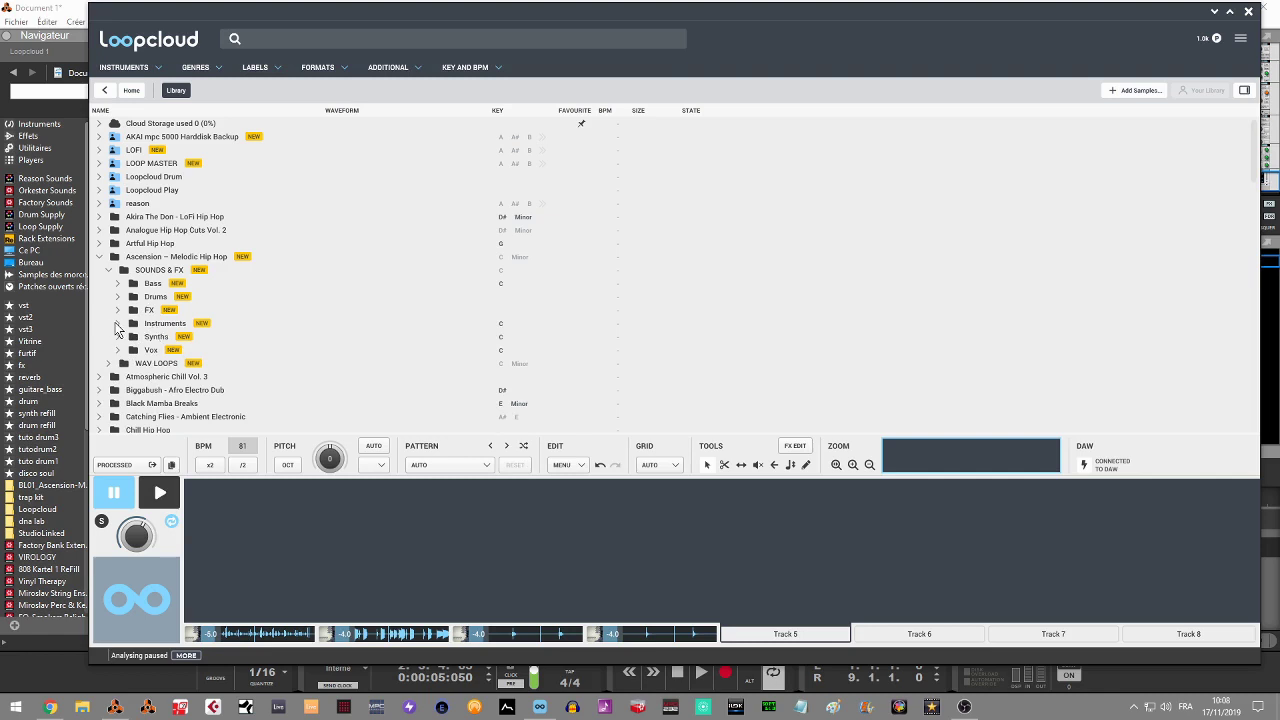
left_click(117, 324)
Audition the deep piano chord, gritty e-piano and layered bell, keep C_Layered_Bell_BL01.wav on Track 5, and stop playback
left_click(181, 341)
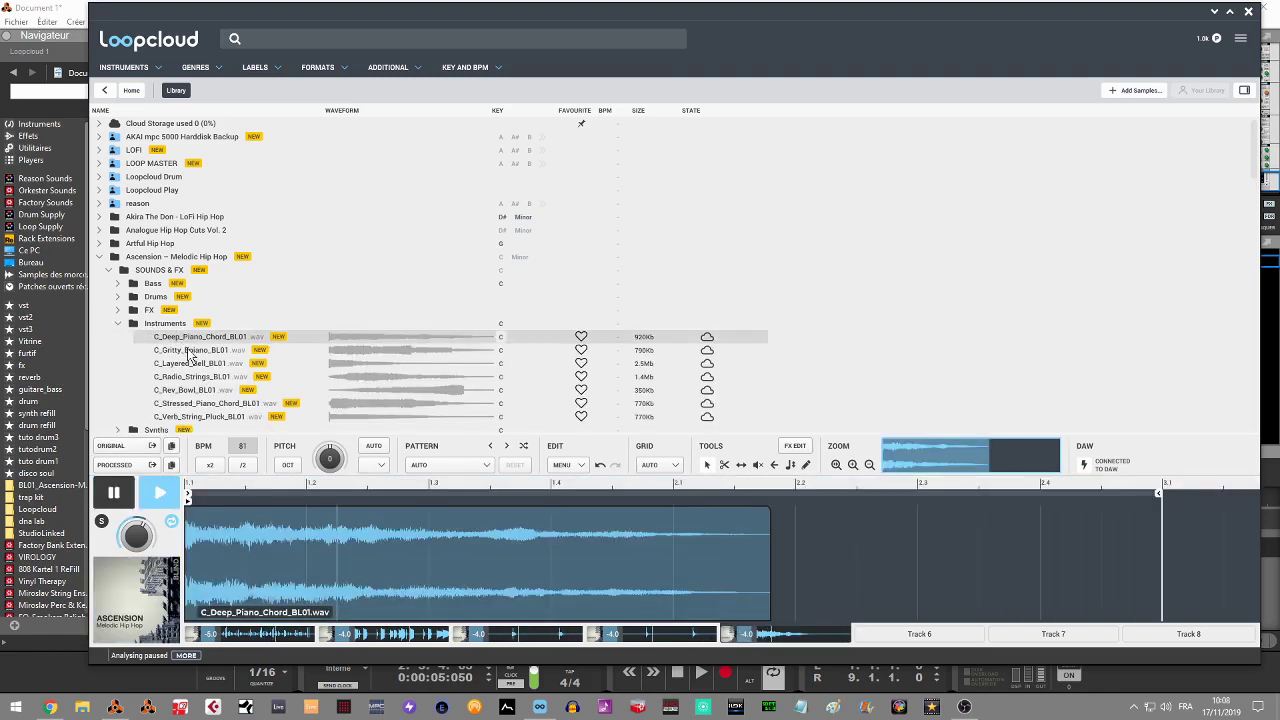
left_click(188, 356)
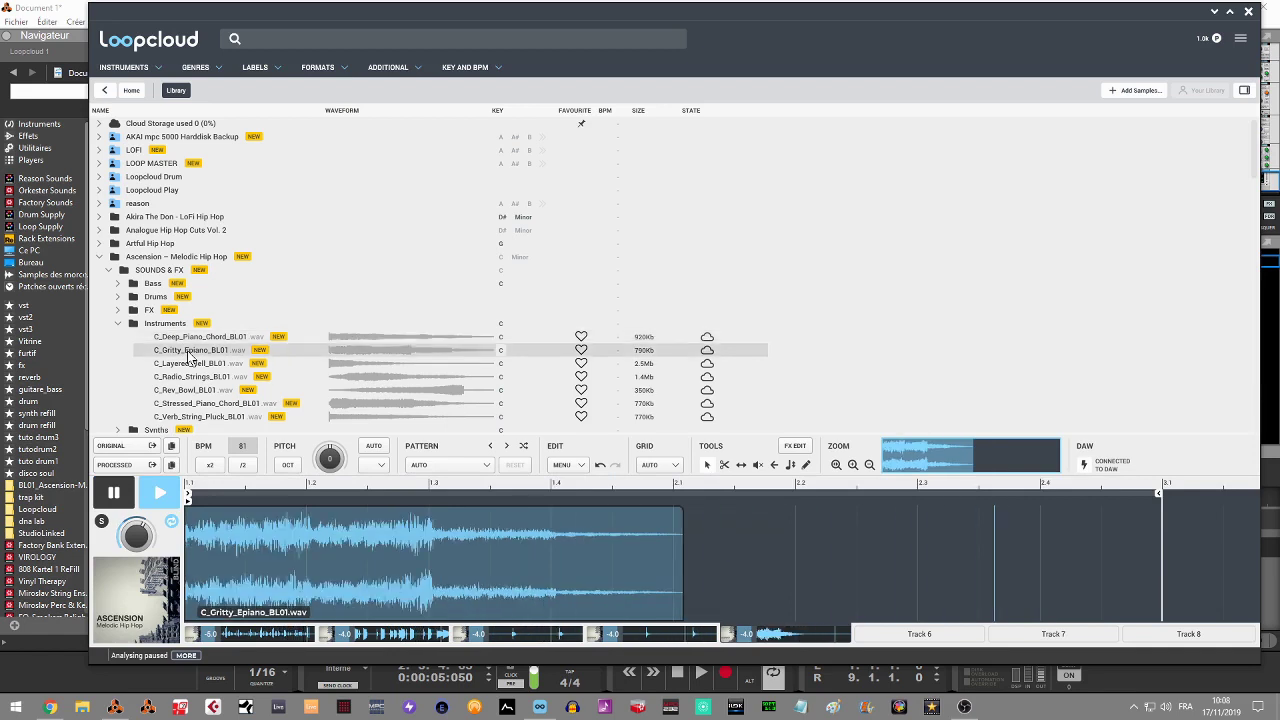
left_click(188, 365)
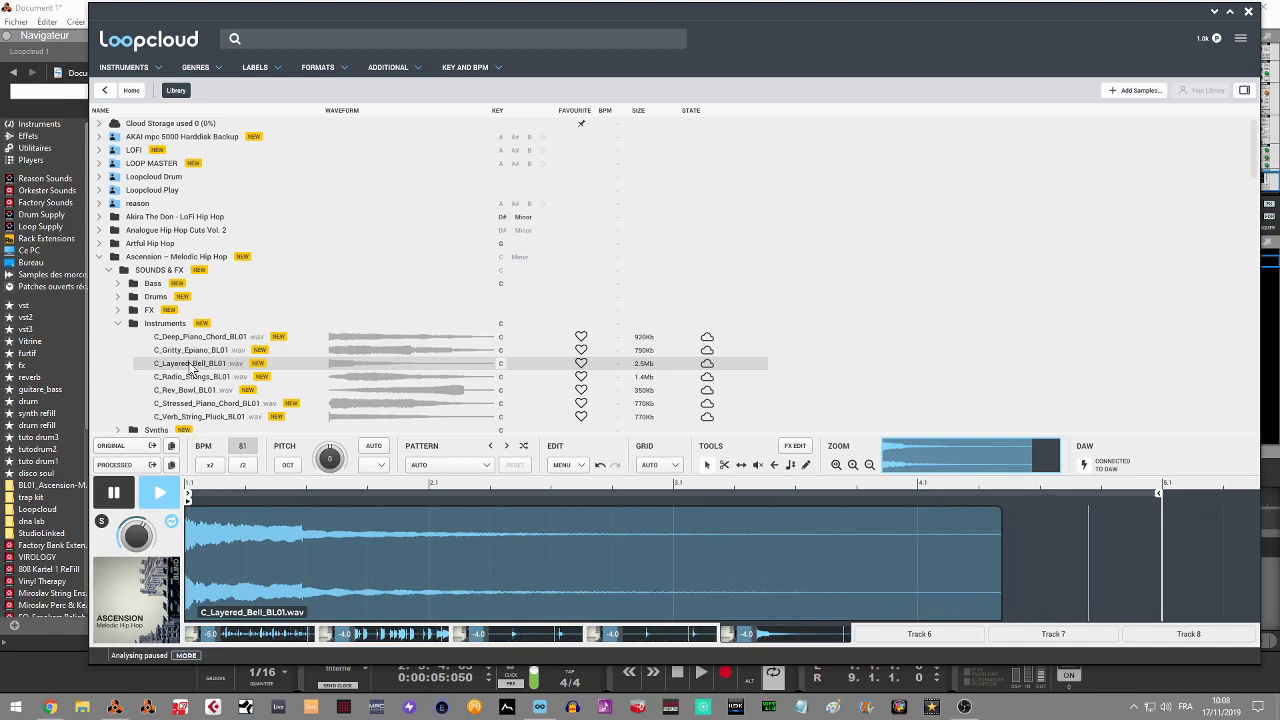
key("space")
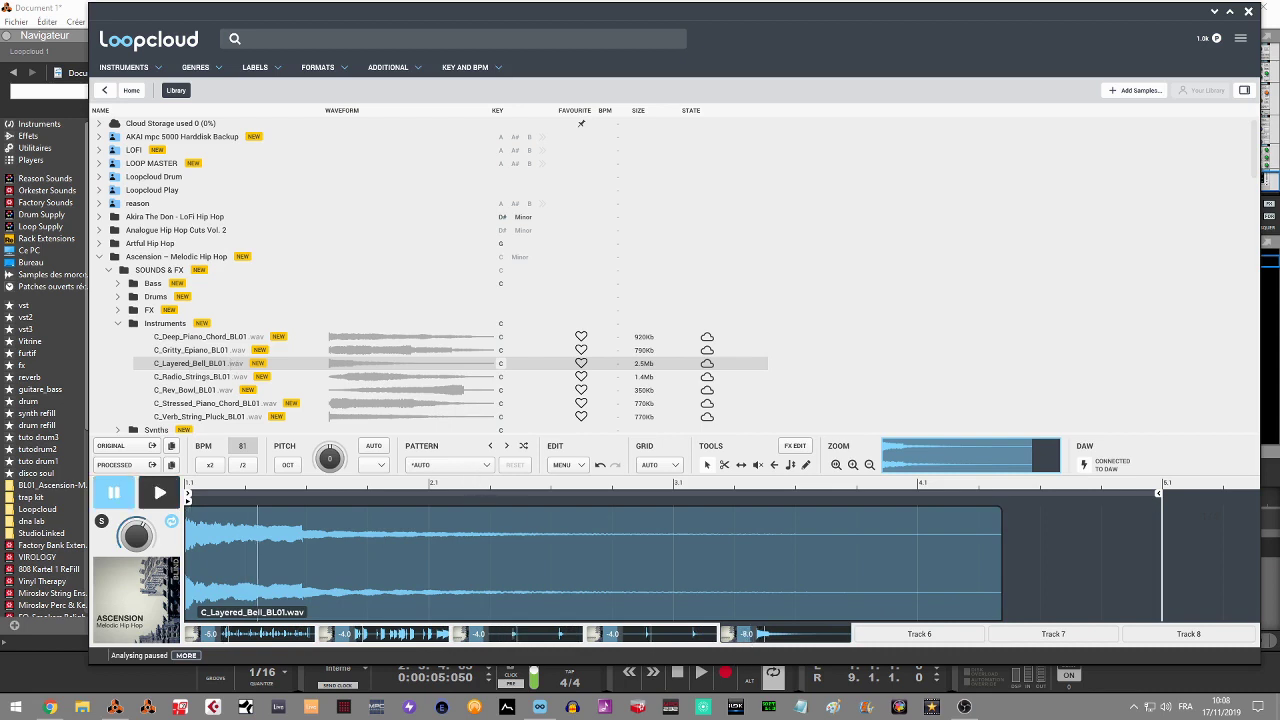
Apply the chord pattern preset House Stabs 1 to the layered bell and play the loop briefly
left_click(489, 464)
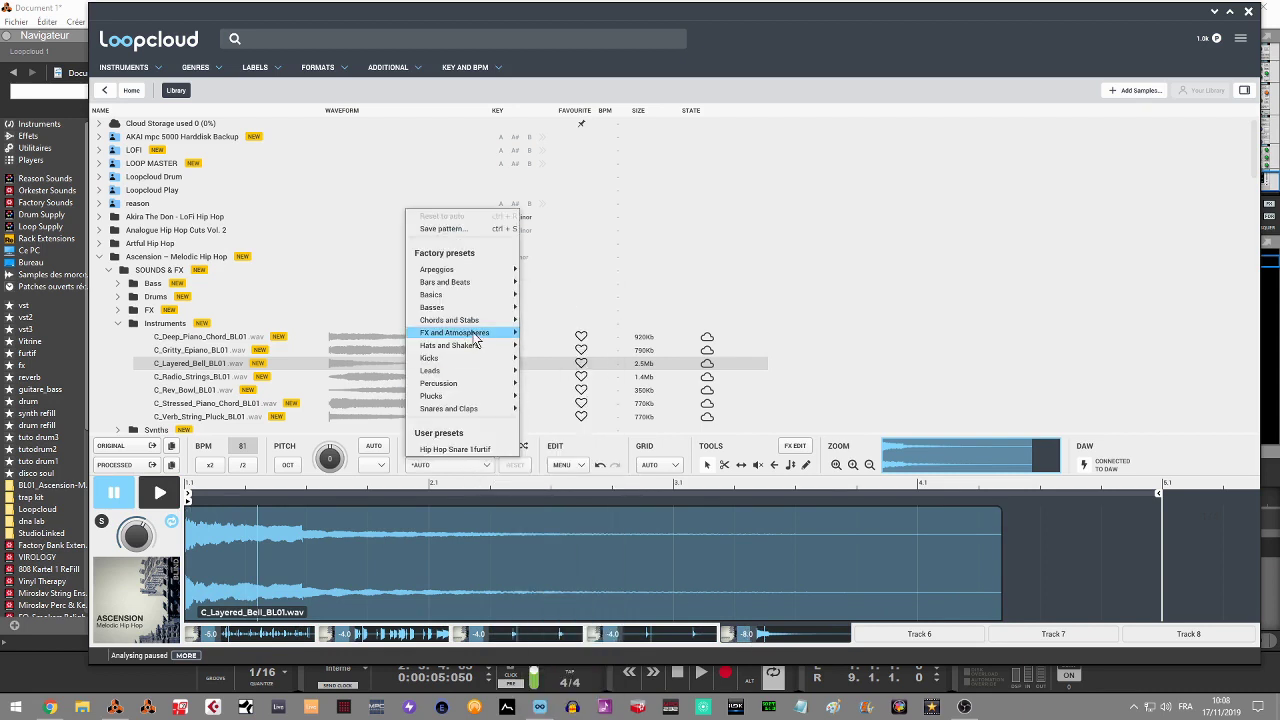
mouse_move(454, 324)
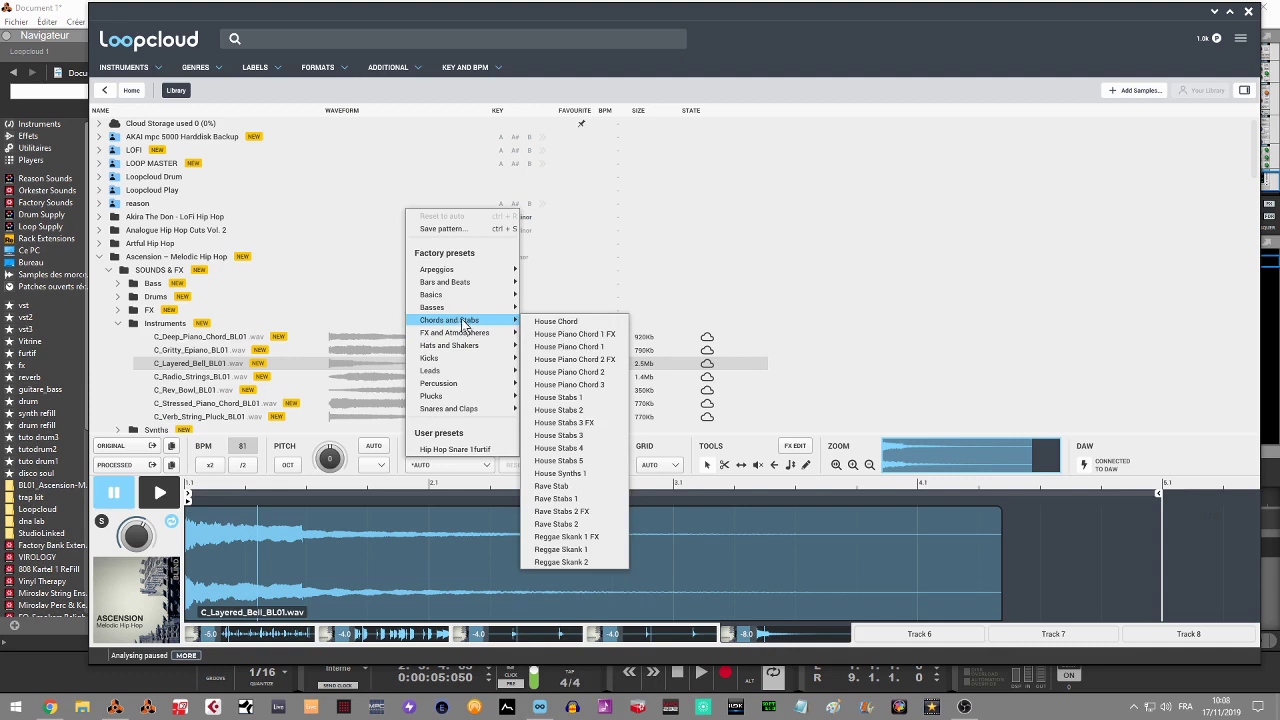
left_click(591, 400)
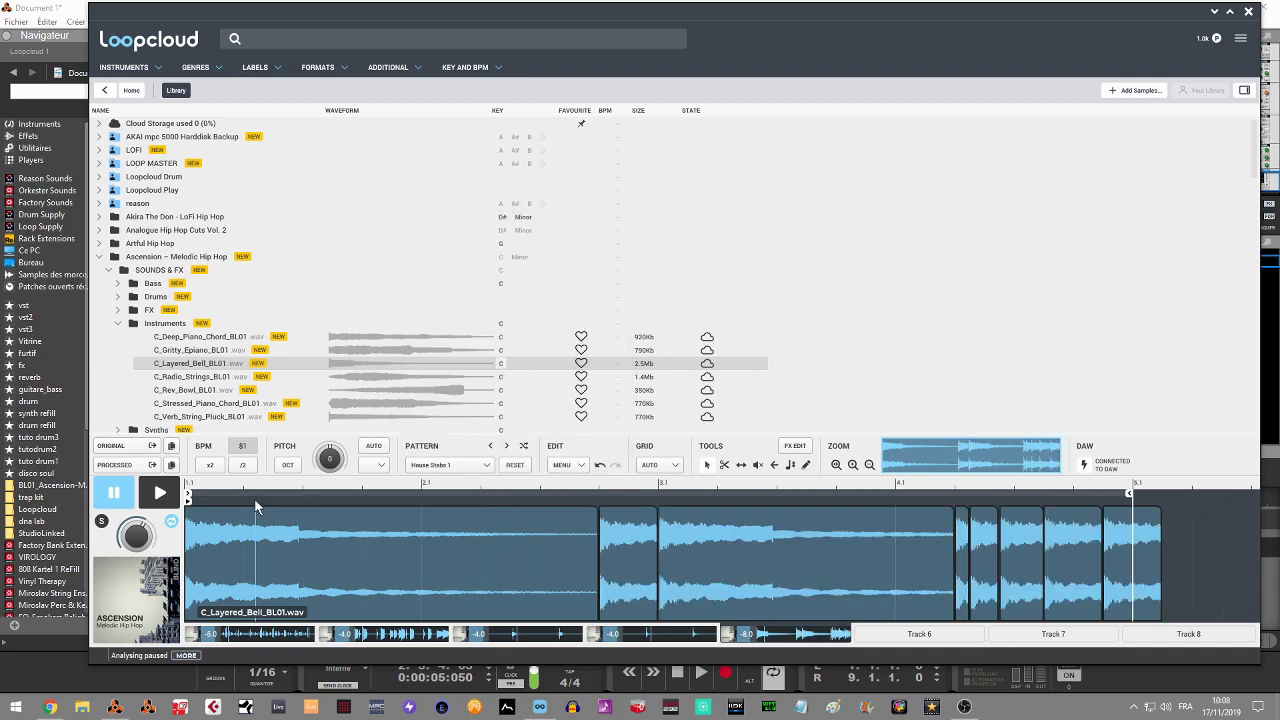
key("space")
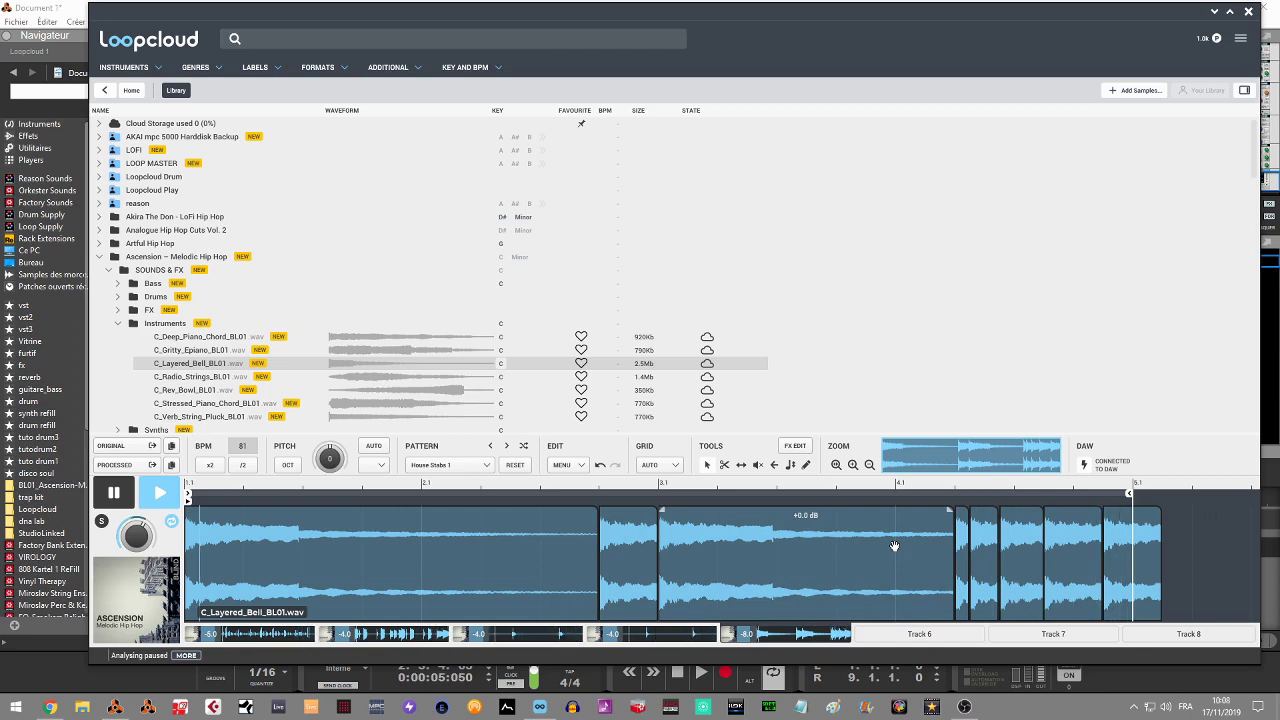
key("space")
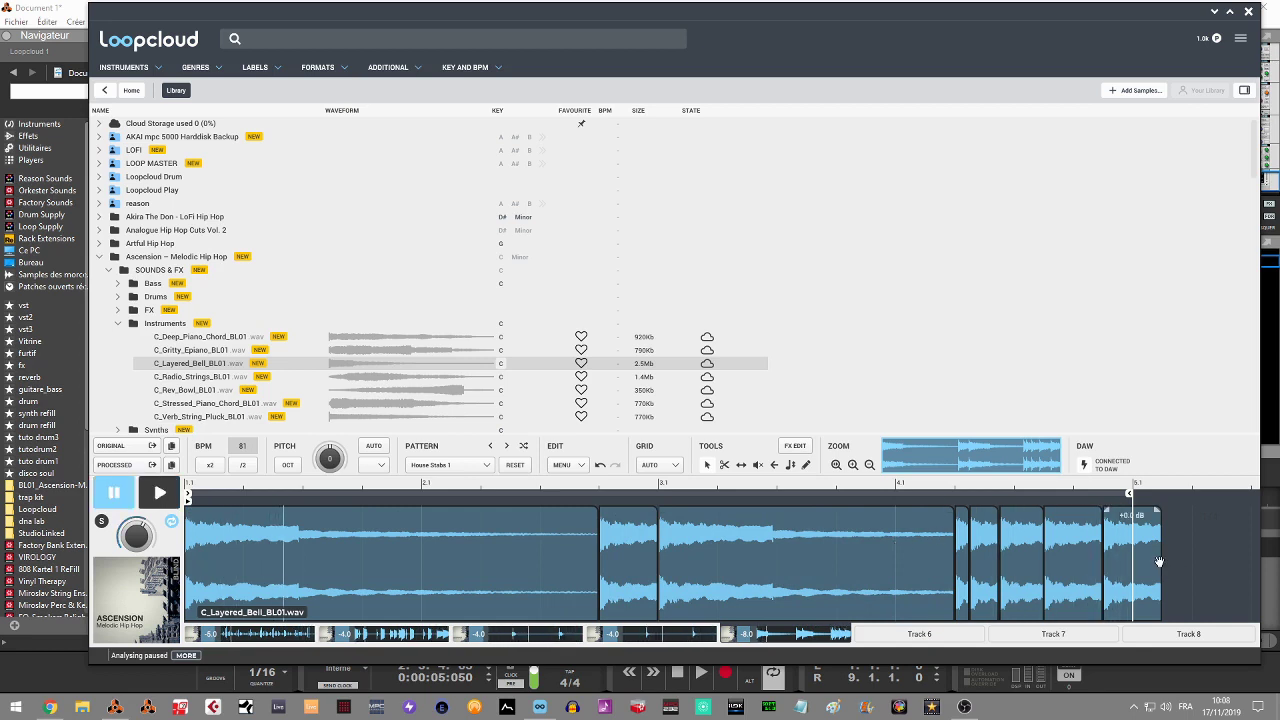
Shorten the last bell slice to end at bar 5.1 and lower Track 5's volume to -16 during playback
left_click_drag(1160, 590, 1144, 590)
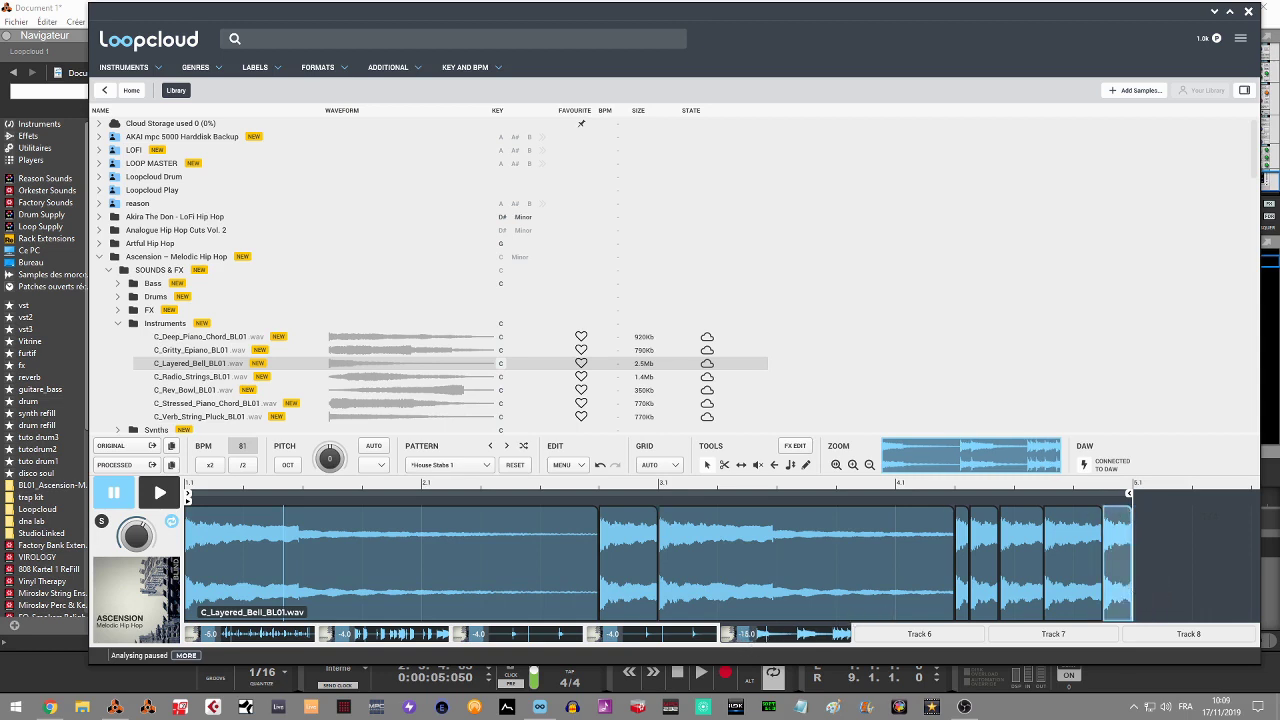
key("space")
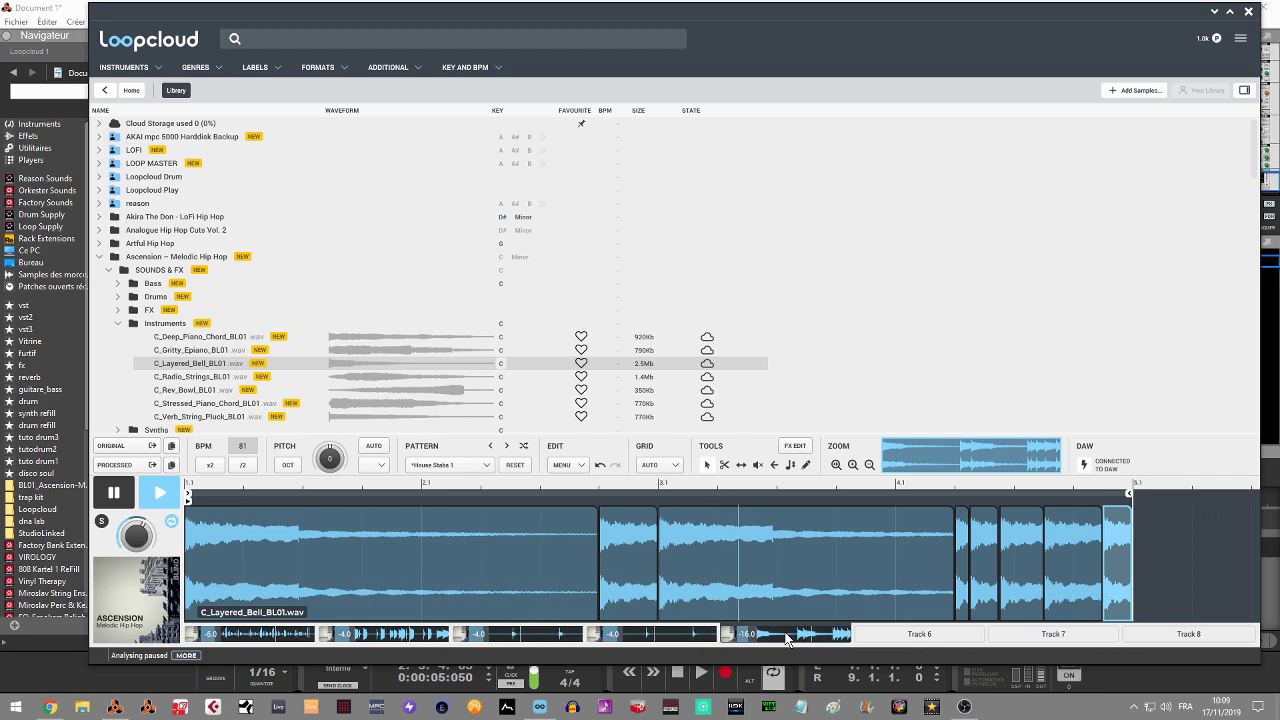
mouse_move(850, 524)
key("space")
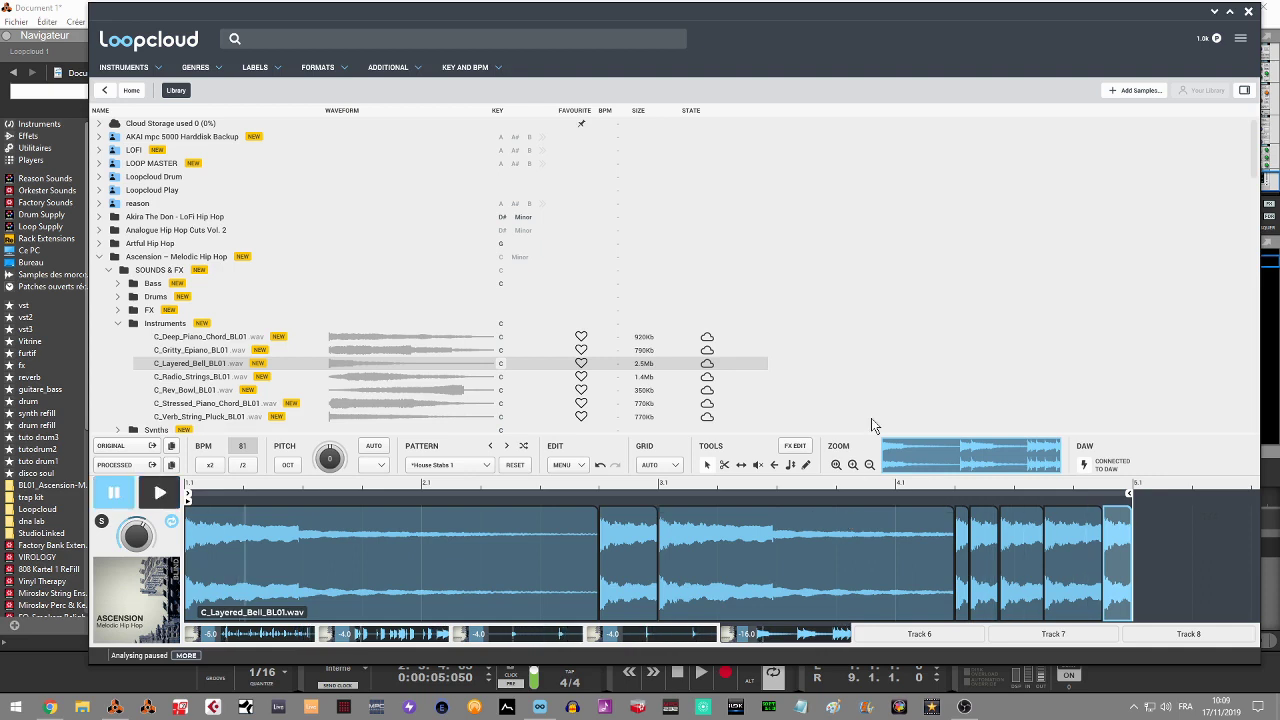
Open effect editing for the bell track and add the Stop Reverse effect
left_click(806, 448)
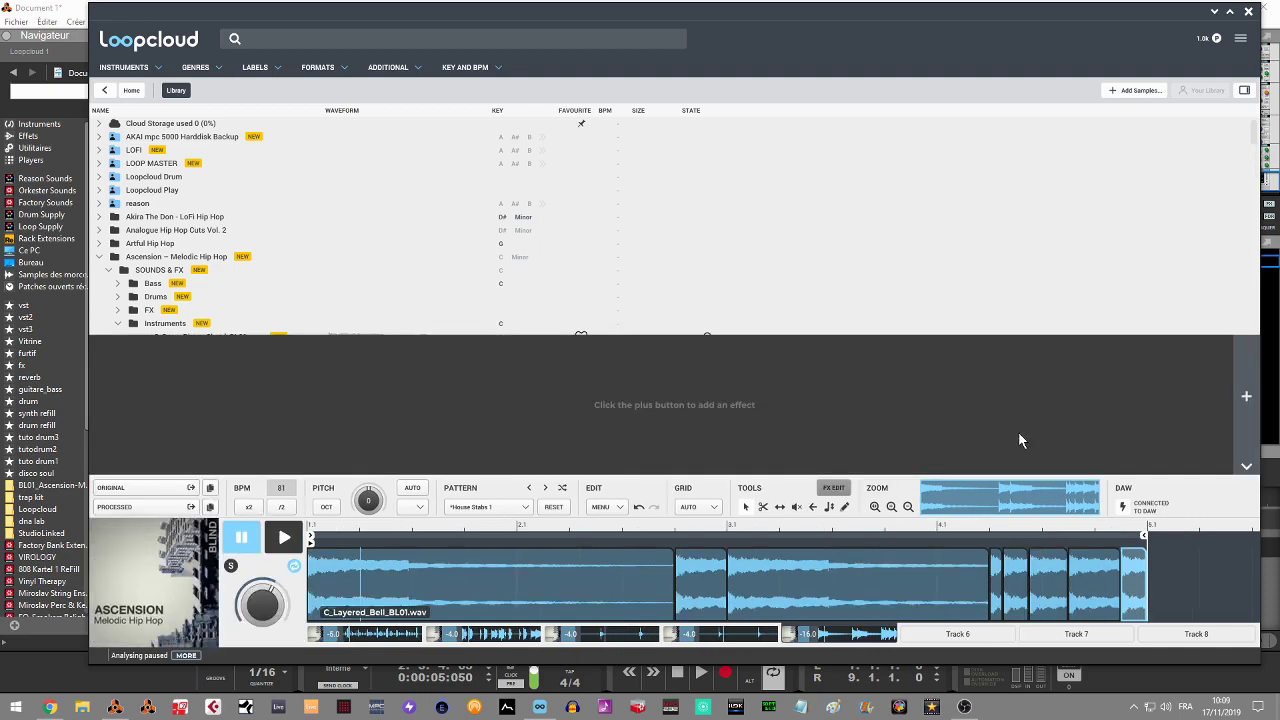
left_click(1247, 399)
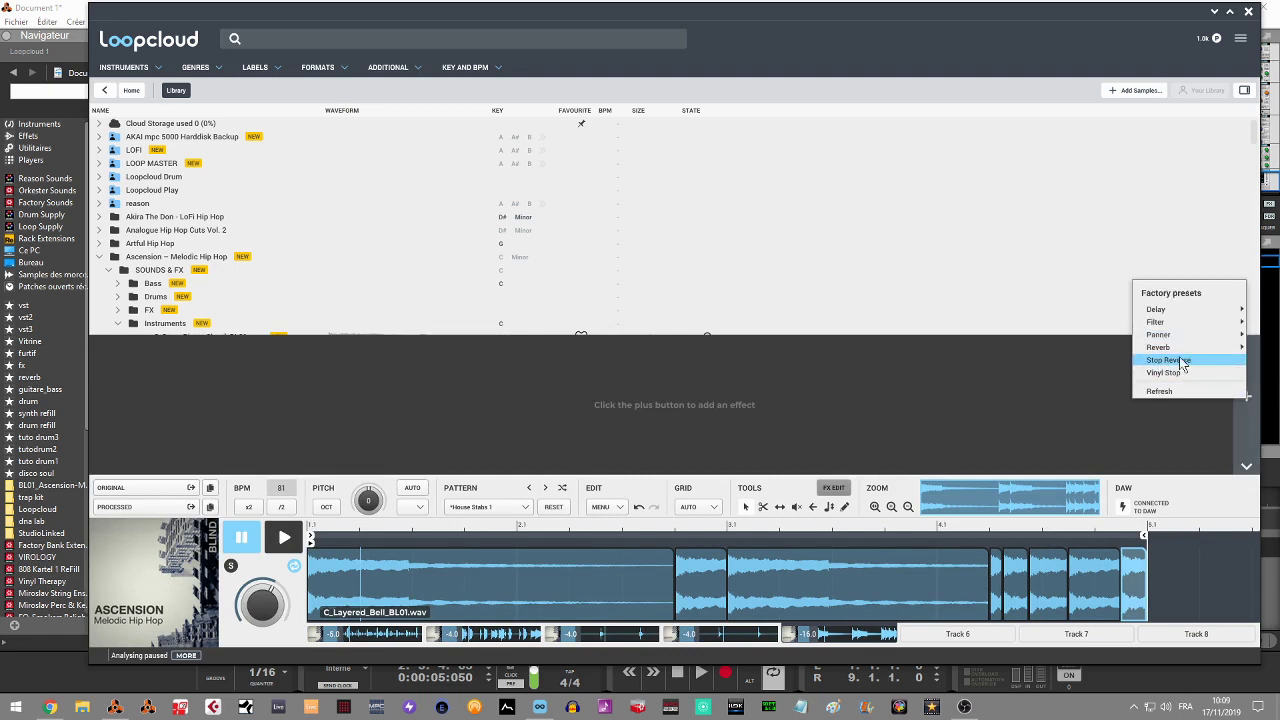
left_click(1165, 360)
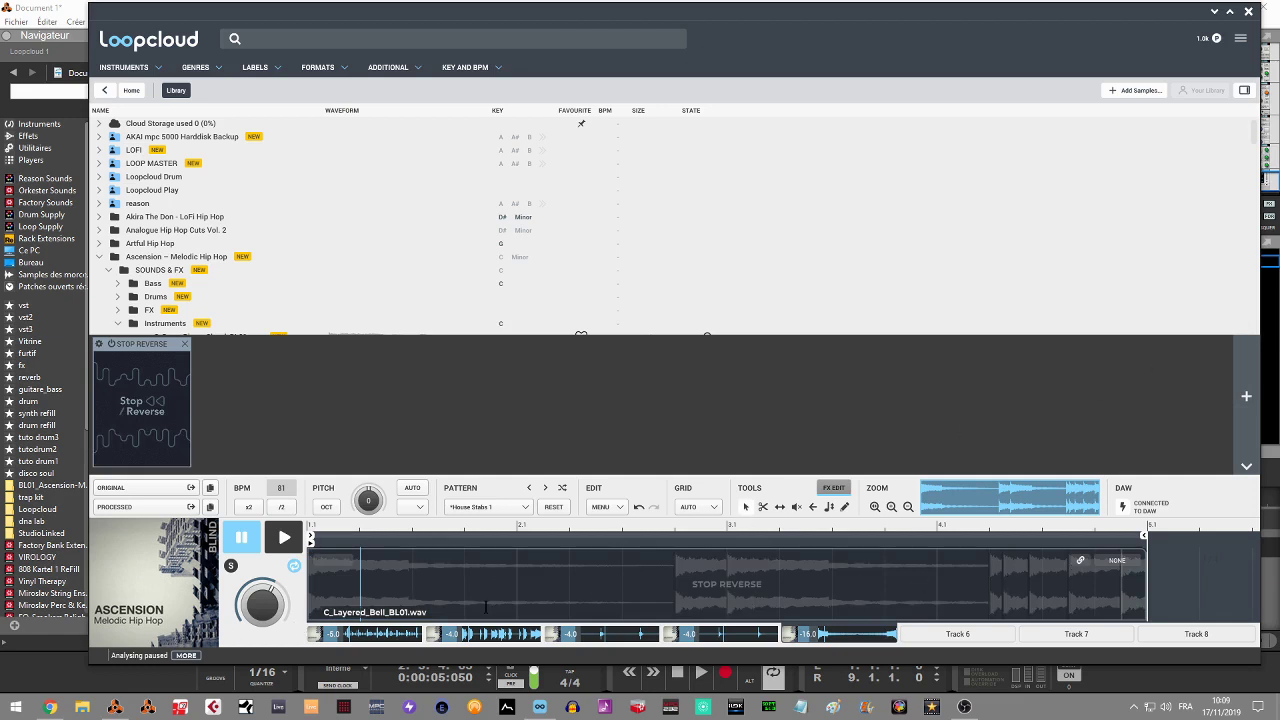
Set the grid to 1/32, restrict the Stop Reverse region to run from midway between 4.3 and 4.4 to 5.1, and play it
left_click_drag(307, 590, 1066, 572)
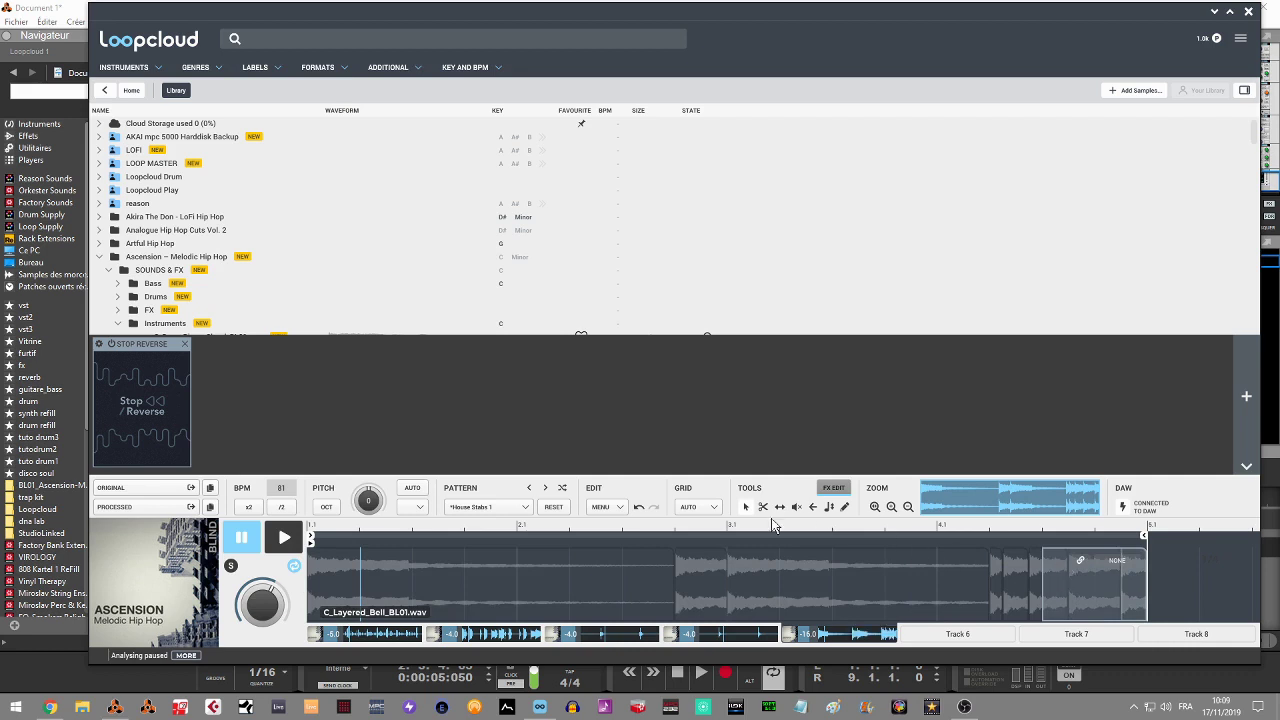
left_click(696, 506)
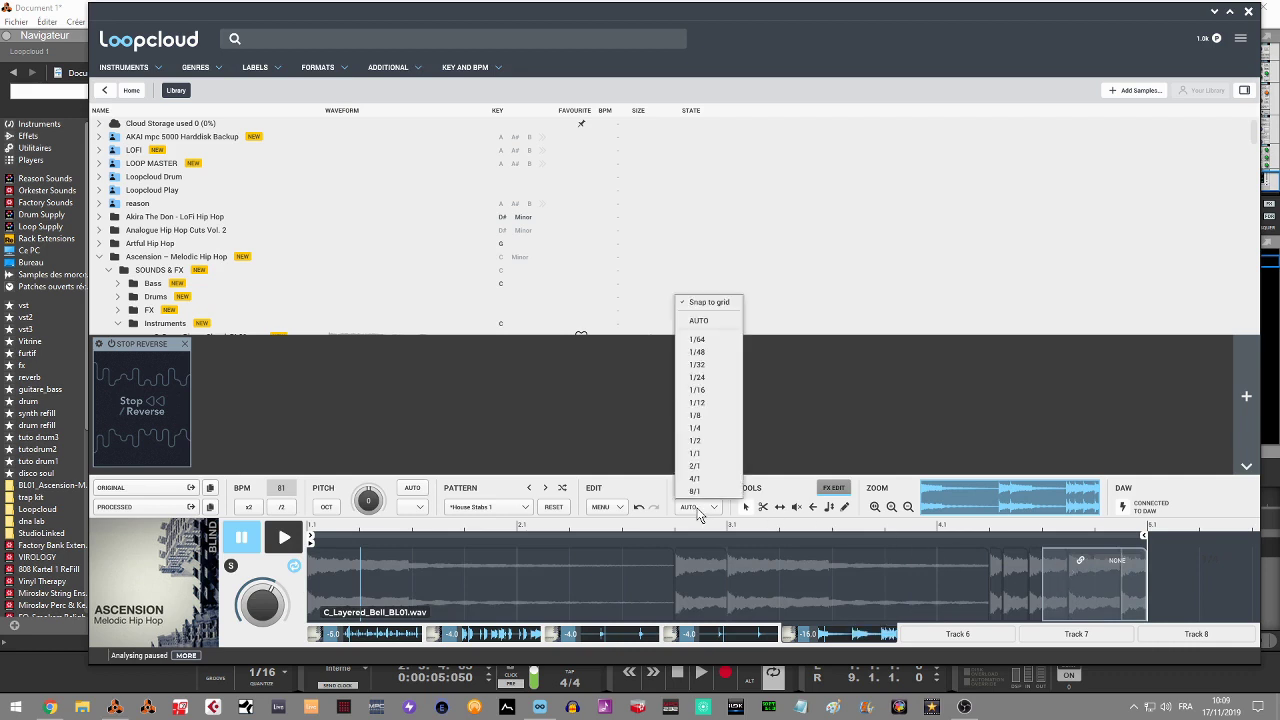
left_click(708, 365)
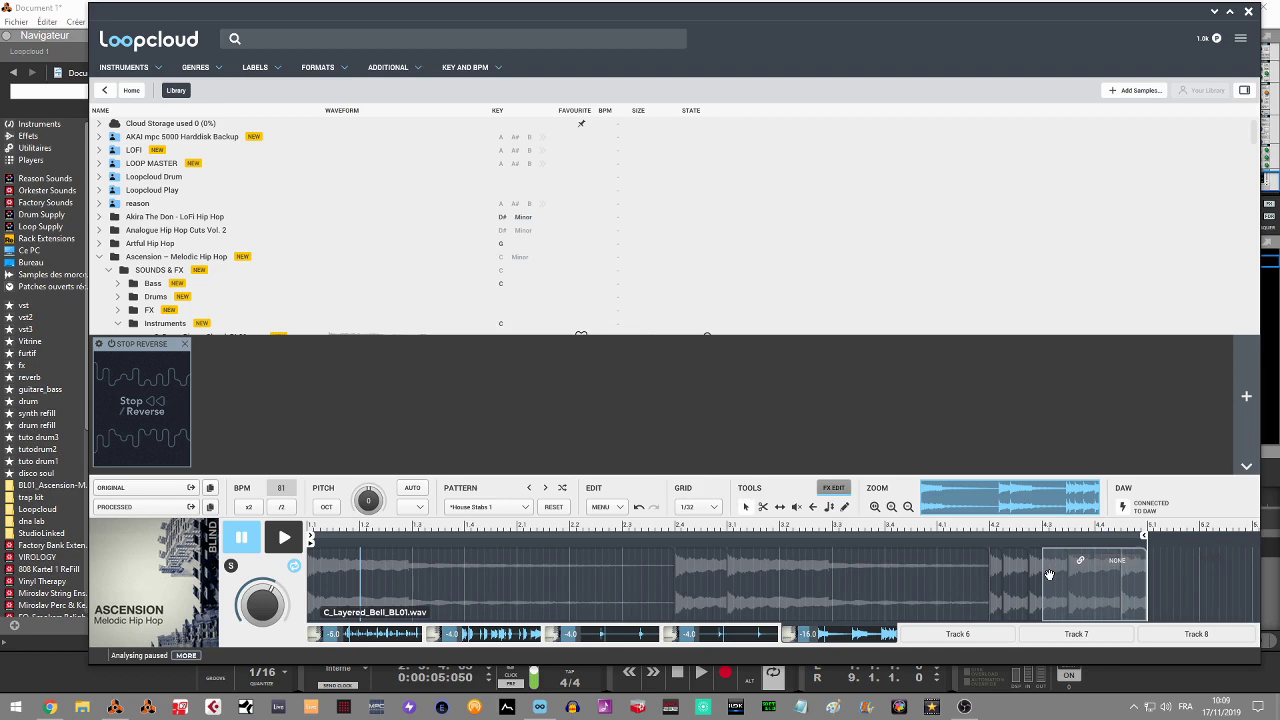
left_click_drag(1042, 573, 1069, 573)
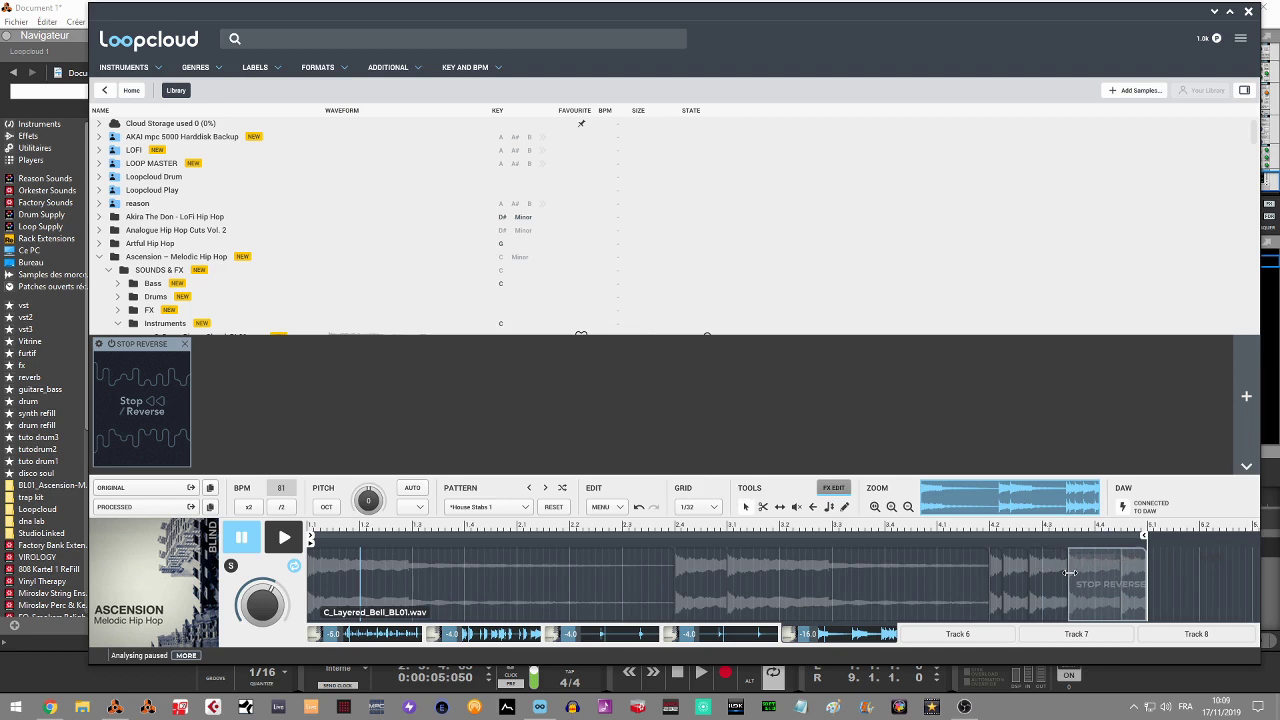
key("space")
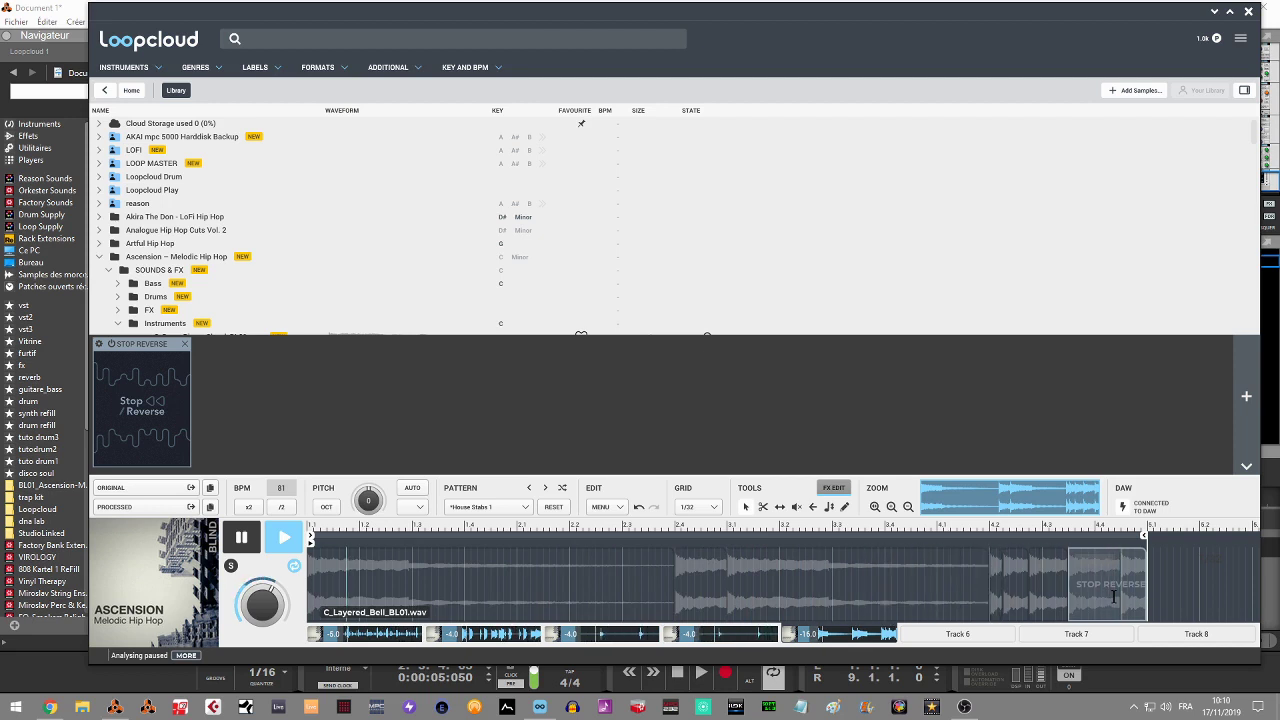
key("space")
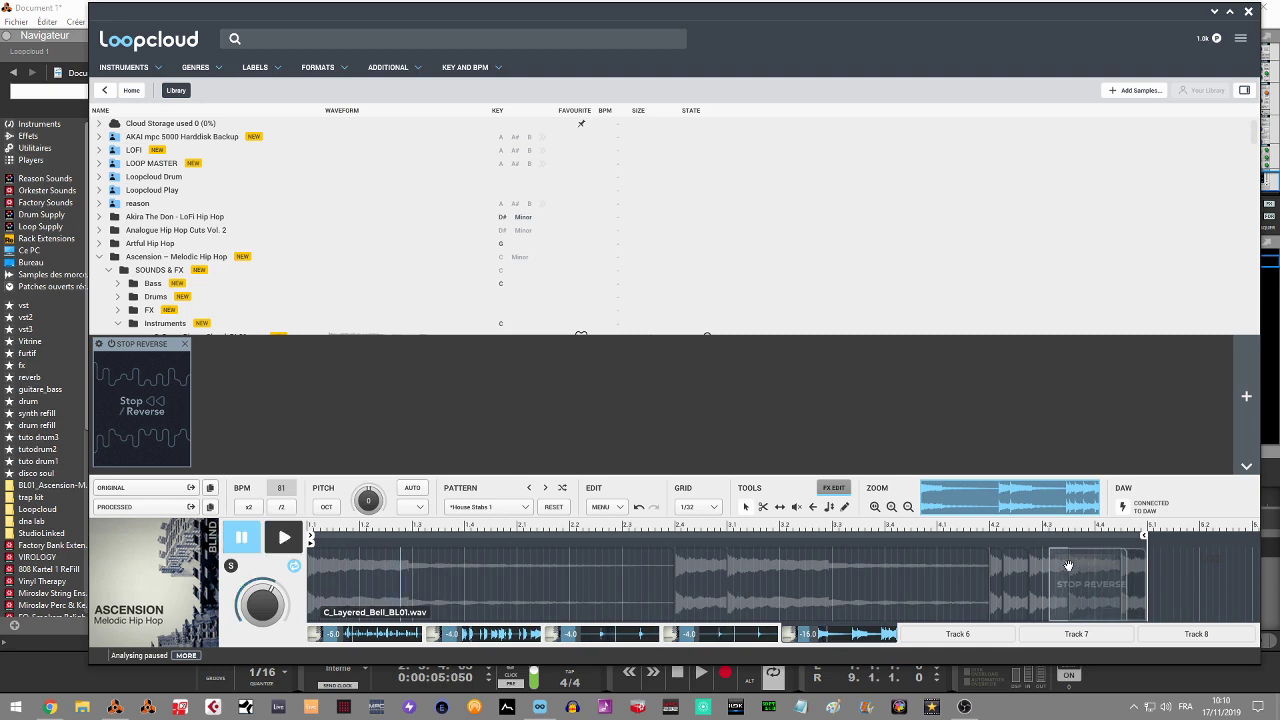
Add a second Stop Reverse region over the slice from 2.4 to 3.1 and lower Track 5's volume to -17 during playback
left_click(697, 567)
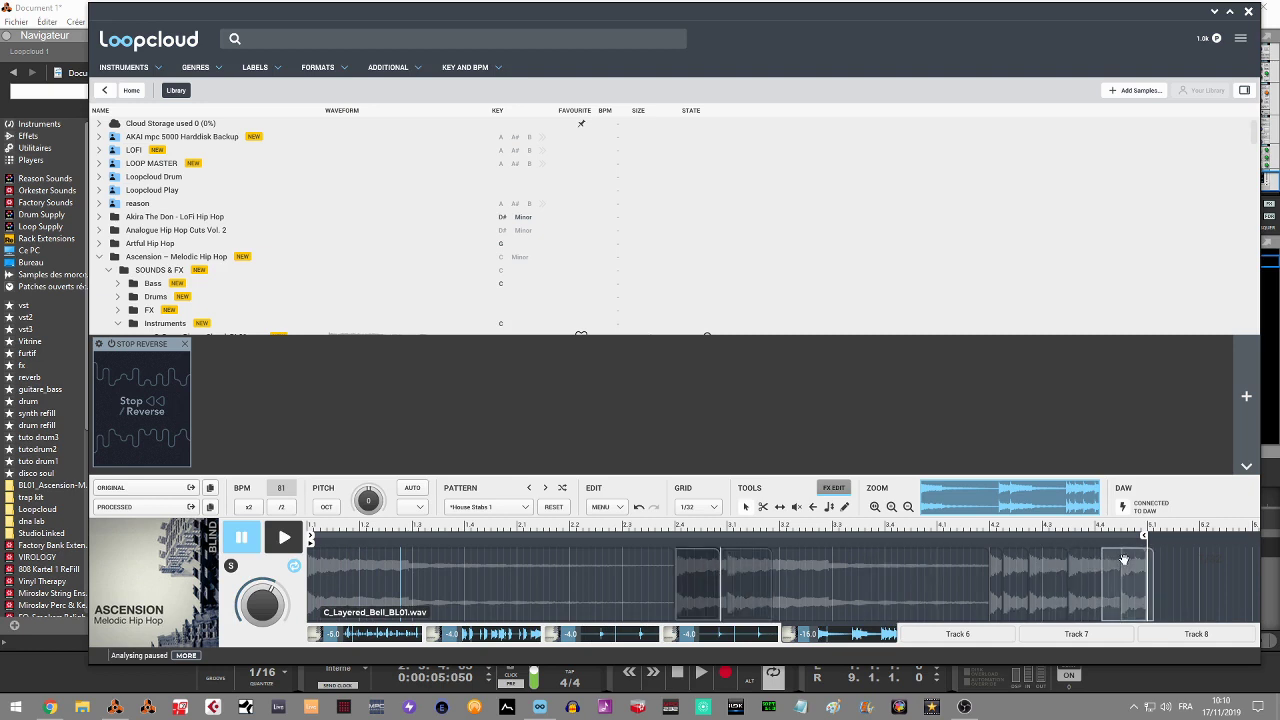
left_click_drag(1096, 583, 1069, 584)
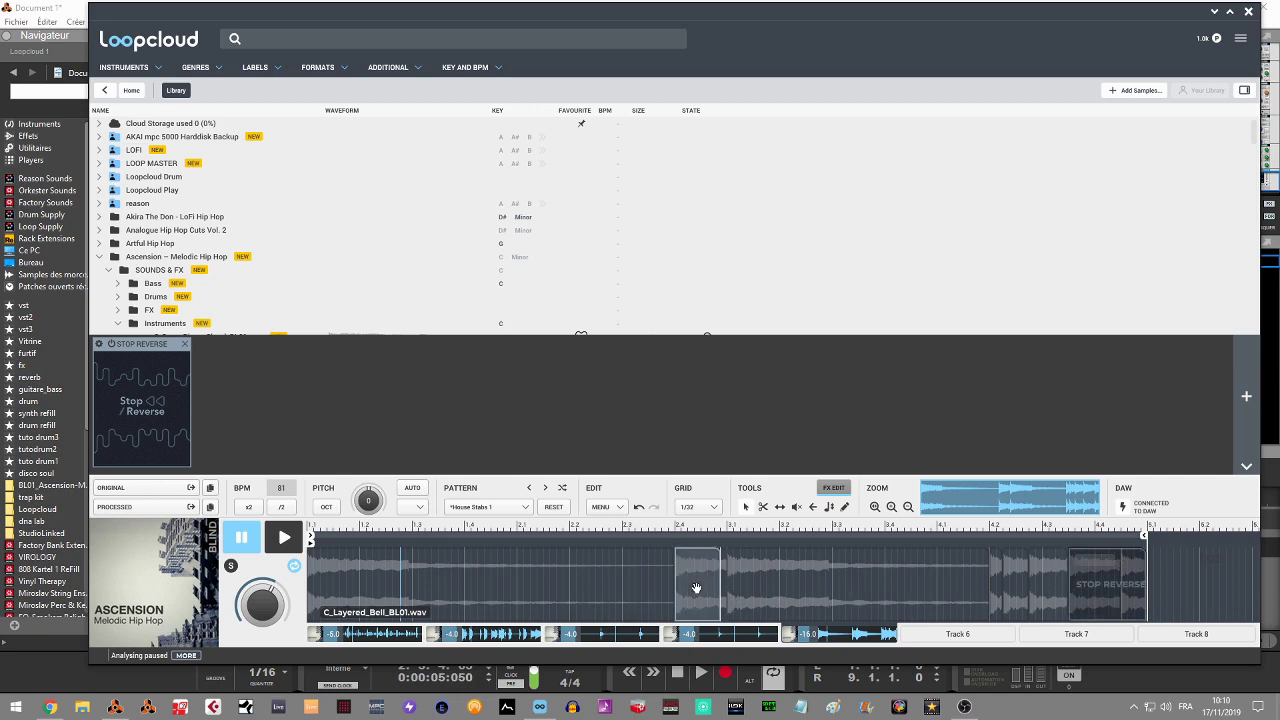
left_click_drag(720, 588, 727, 589)
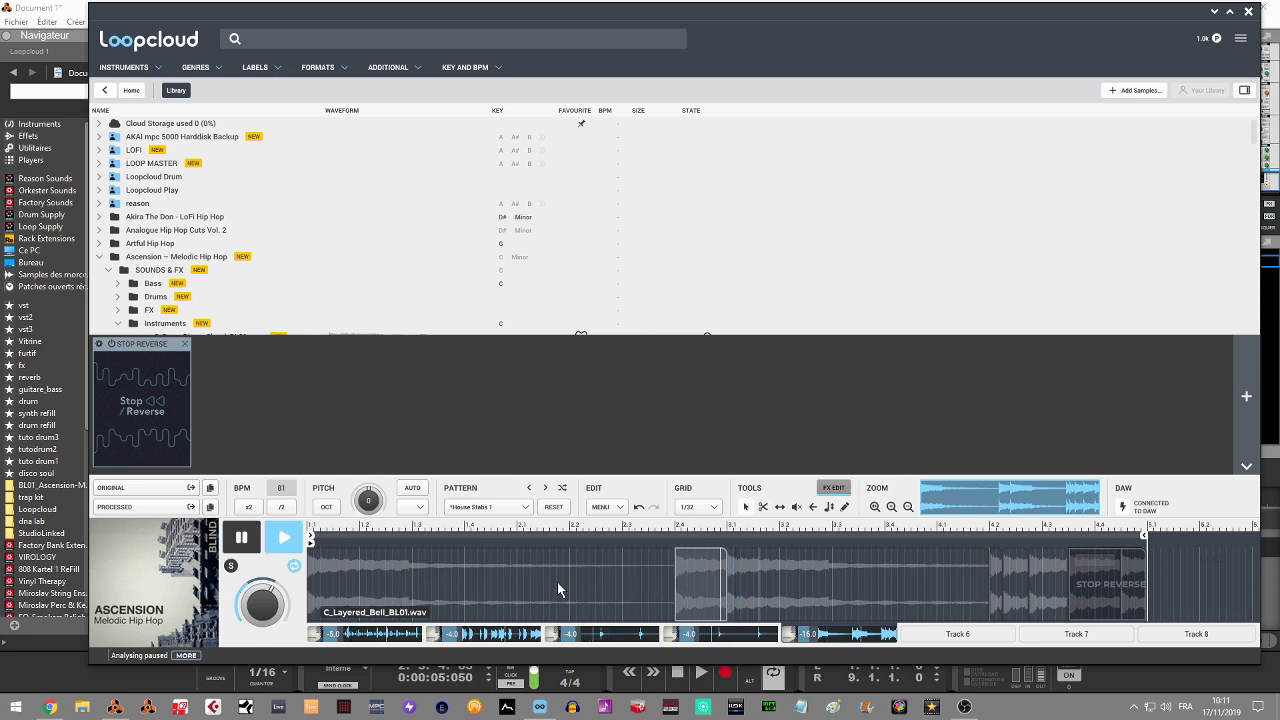
key("space")
left_click(840, 494)
left_click_drag(812, 642, 812, 648)
key("space")
Add a Filter effect with the LFO preset "4ths Band Pass Saw" to the bell track and start playback
left_click(1246, 396)
mouse_move(1188, 313)
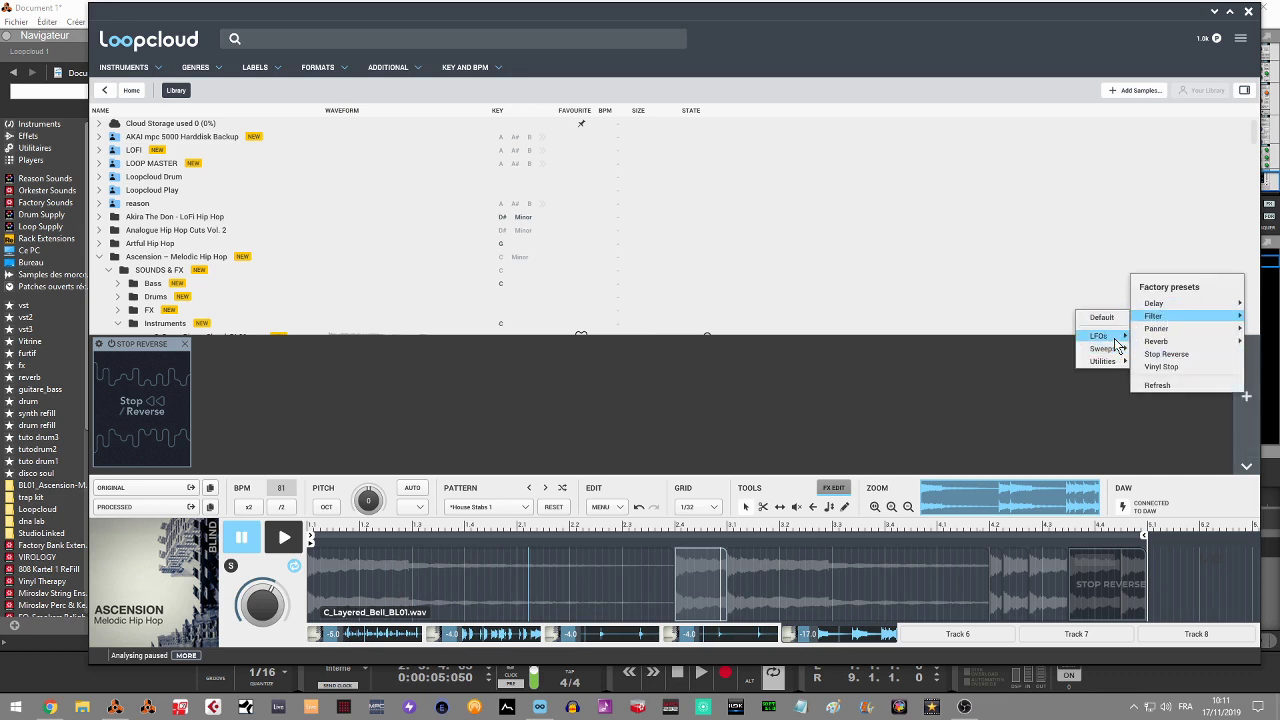
mouse_move(1116, 341)
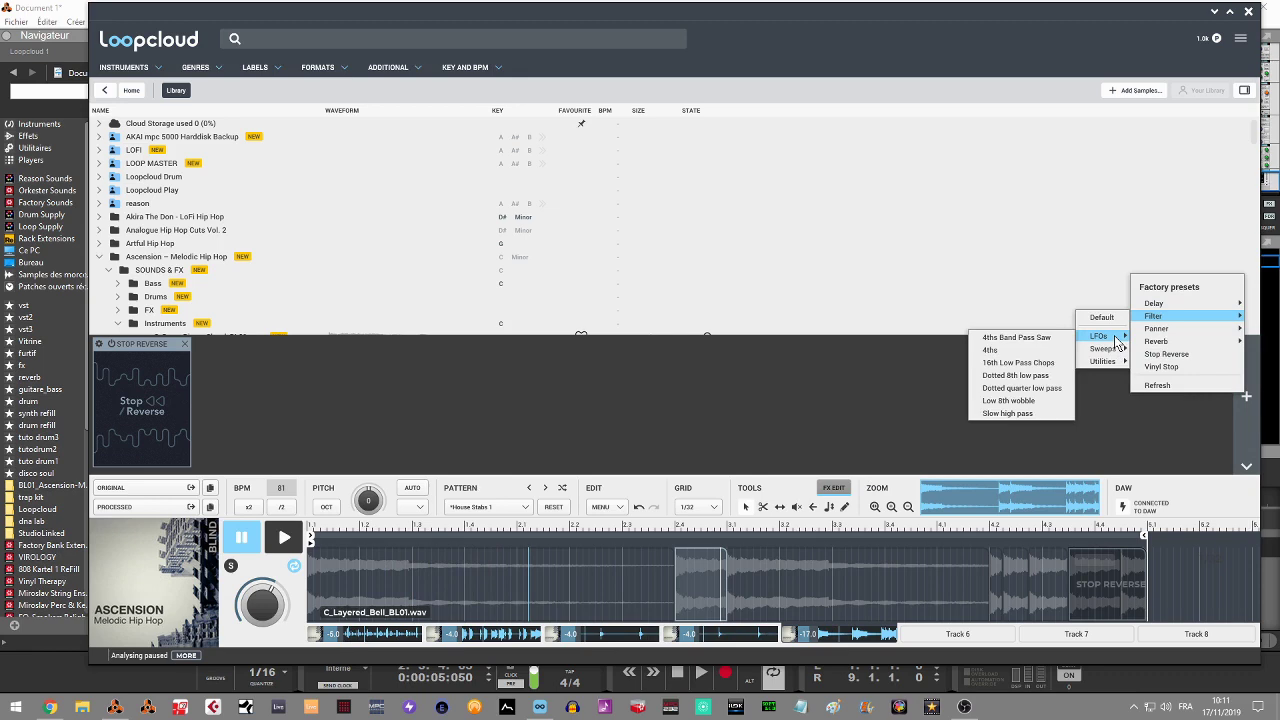
left_click(1048, 339)
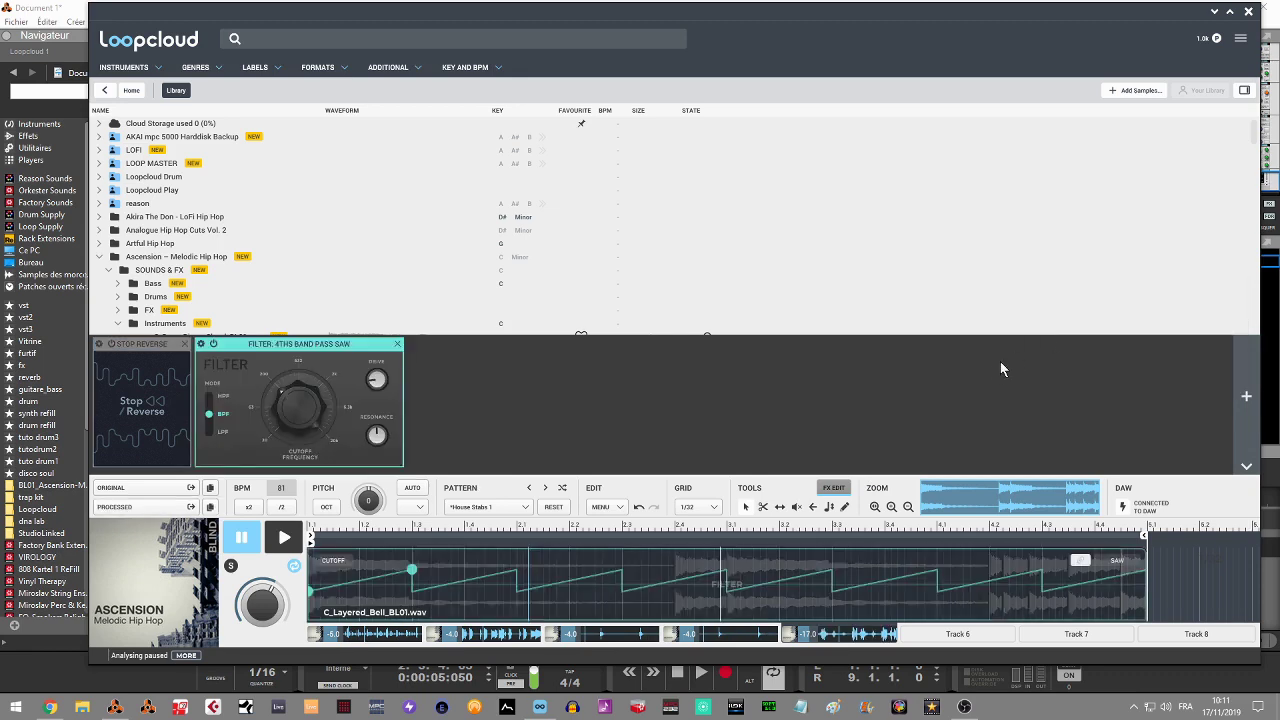
key("space")
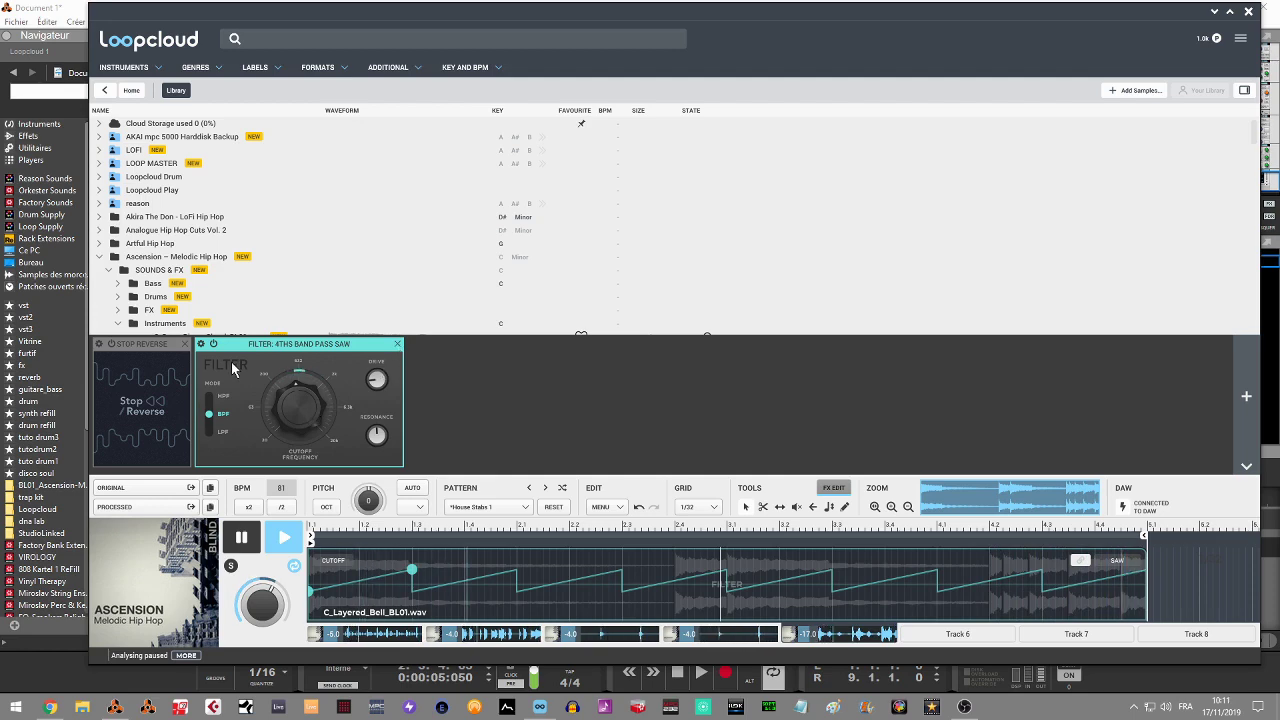
Load the LFO preset "4ths" into the filter, audition it with the full loop, and stop playback
left_click(201, 343)
mouse_move(258, 368)
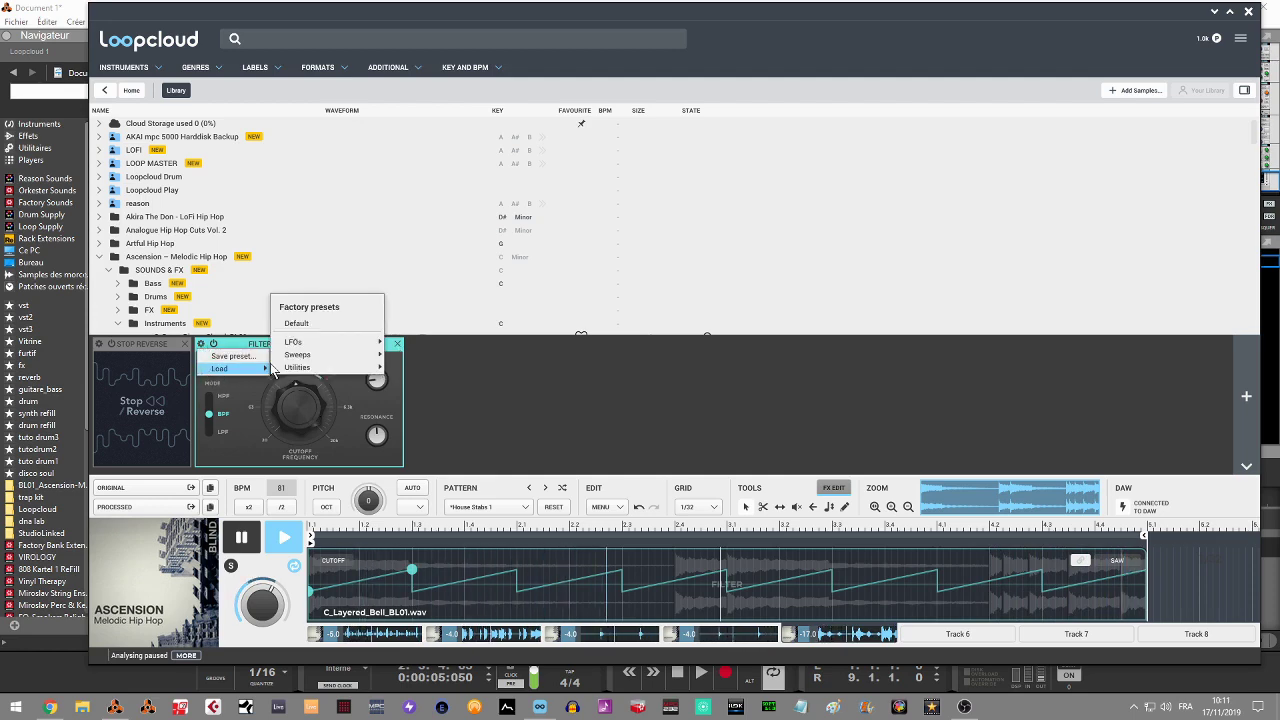
mouse_move(305, 356)
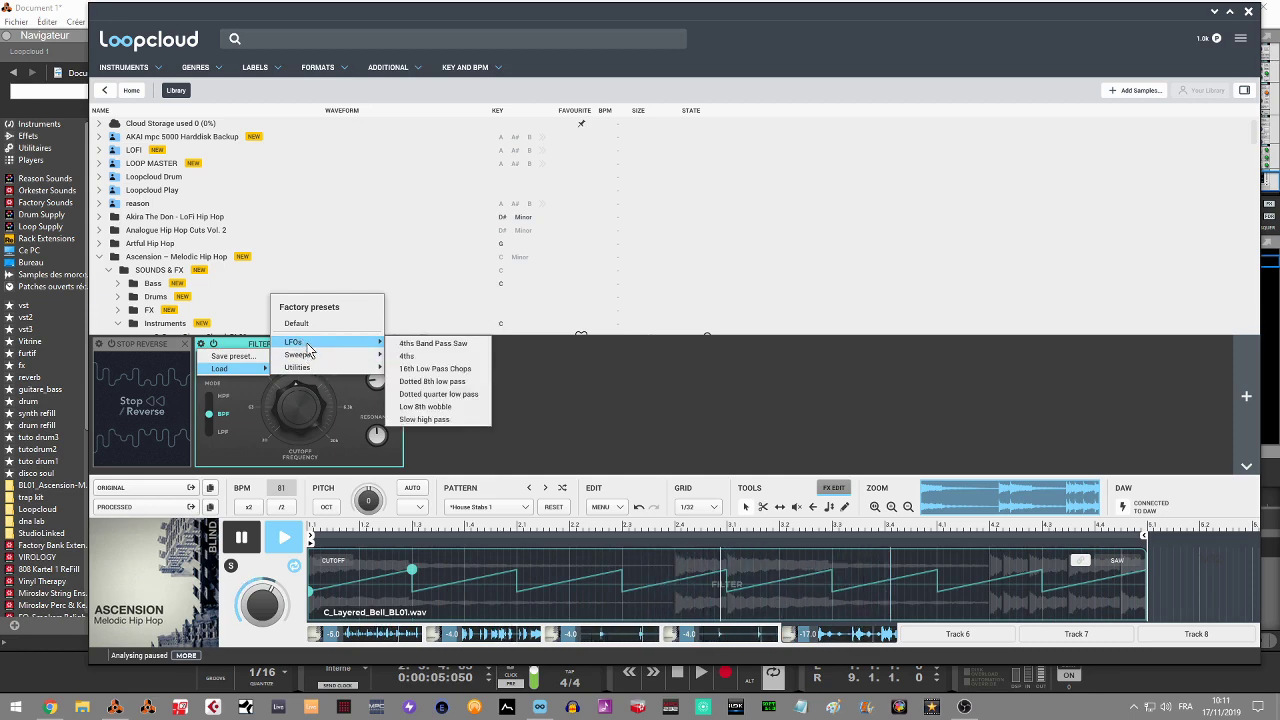
left_click(415, 356)
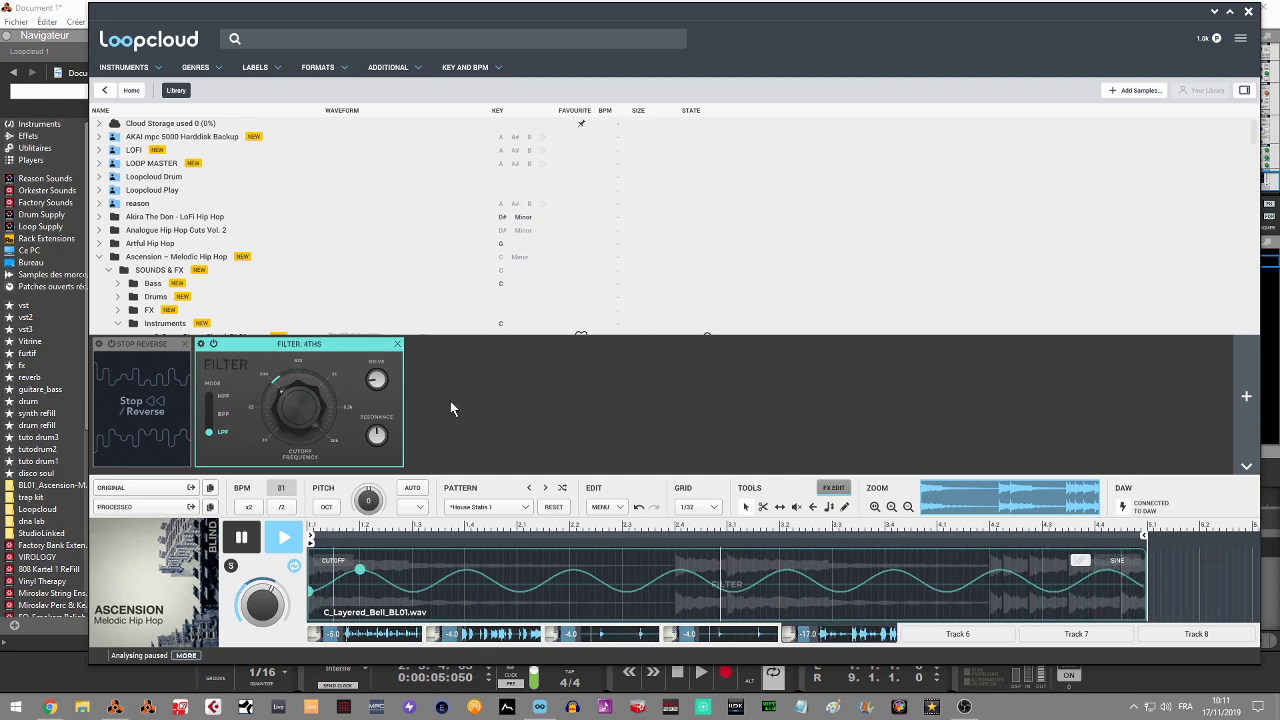
key("space")
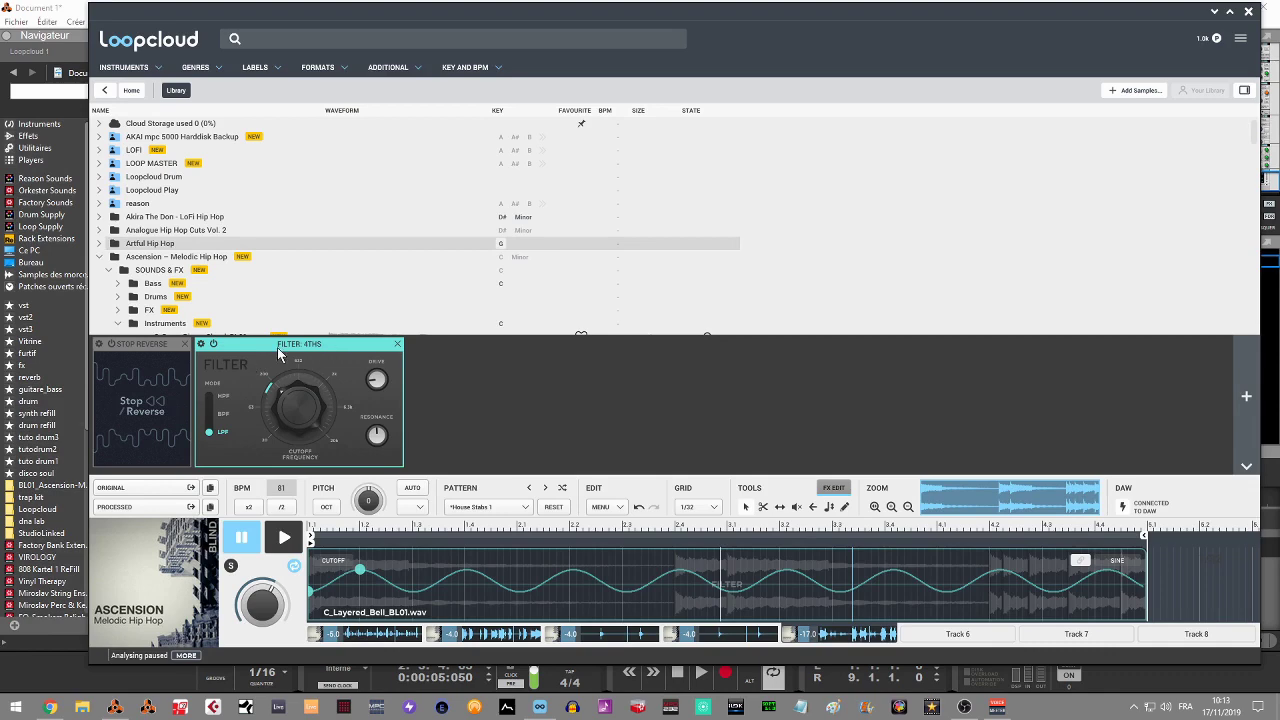
key("space")
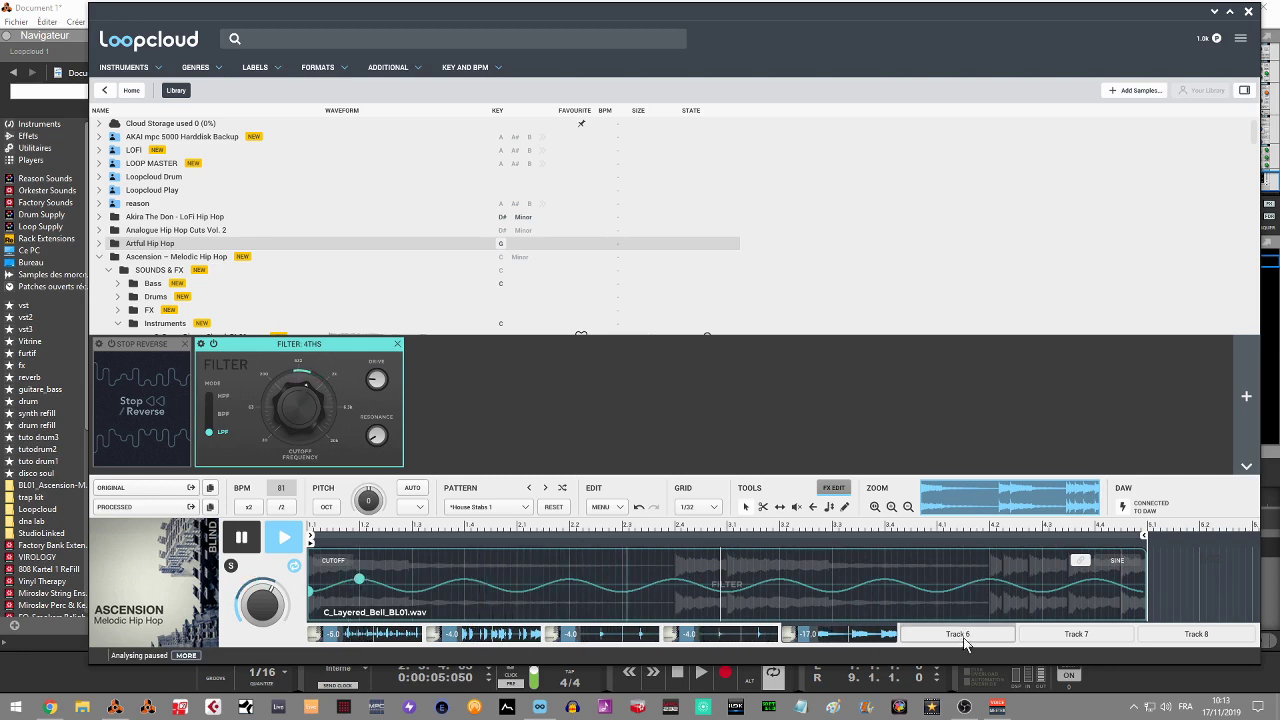
key("space")
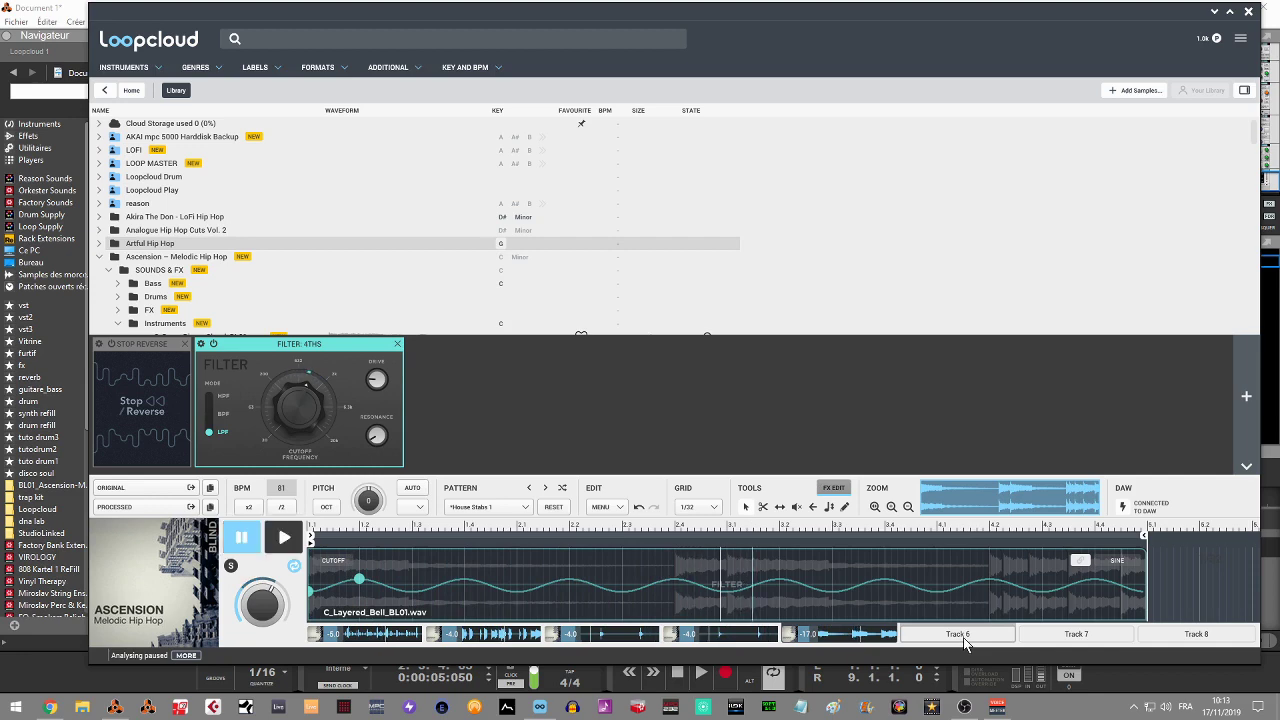
Make Track 6 active, collapse the Instruments folder, and expand the Kicks folder inside Drums
left_click(963, 636)
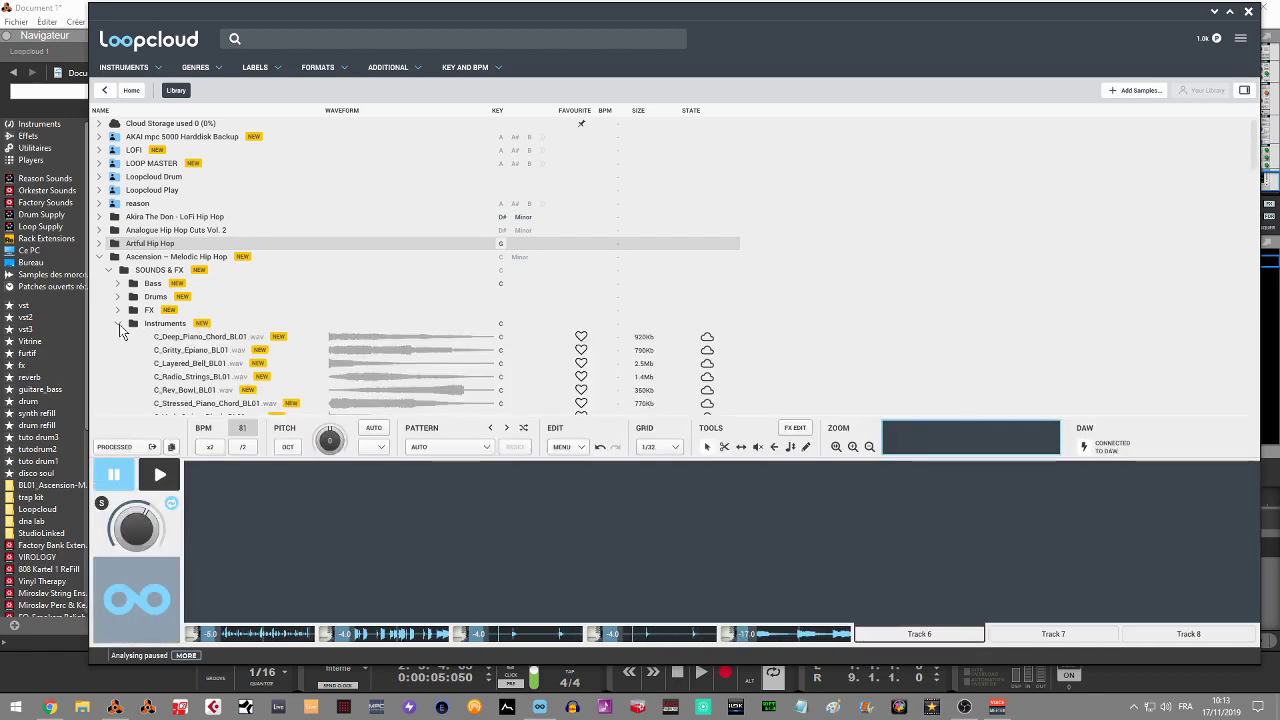
left_click(118, 325)
left_click(118, 297)
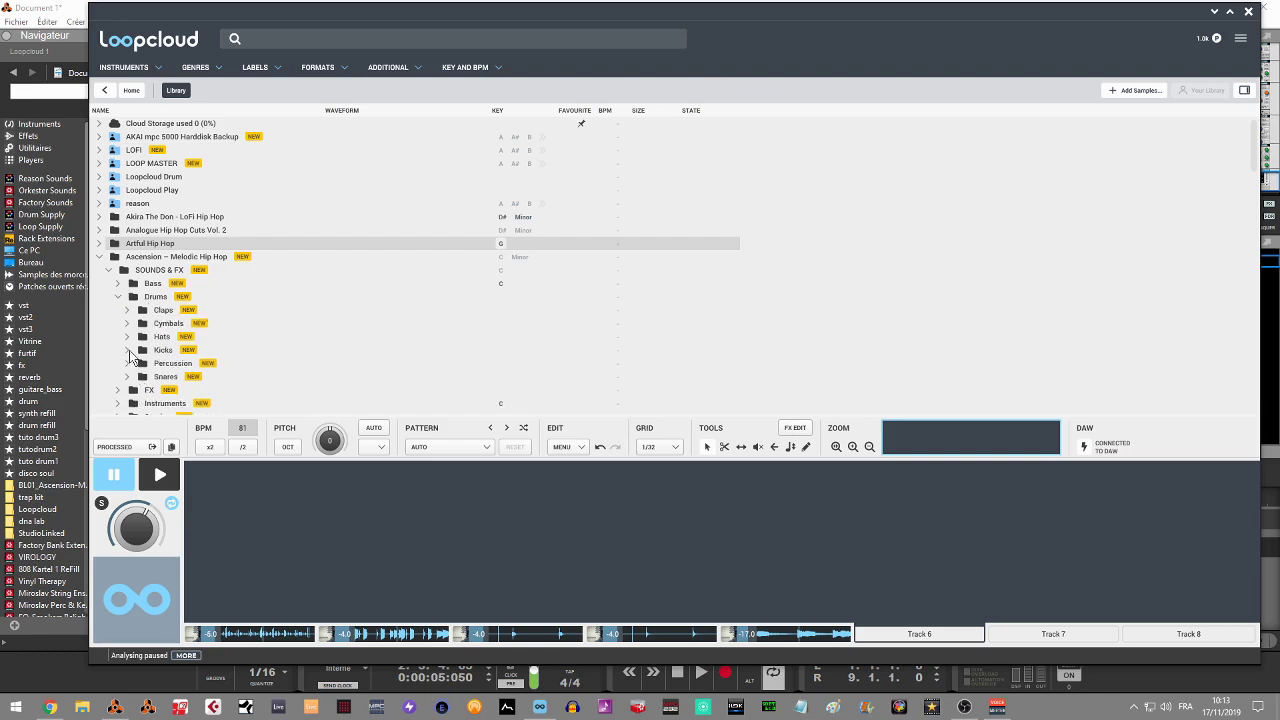
left_click(128, 350)
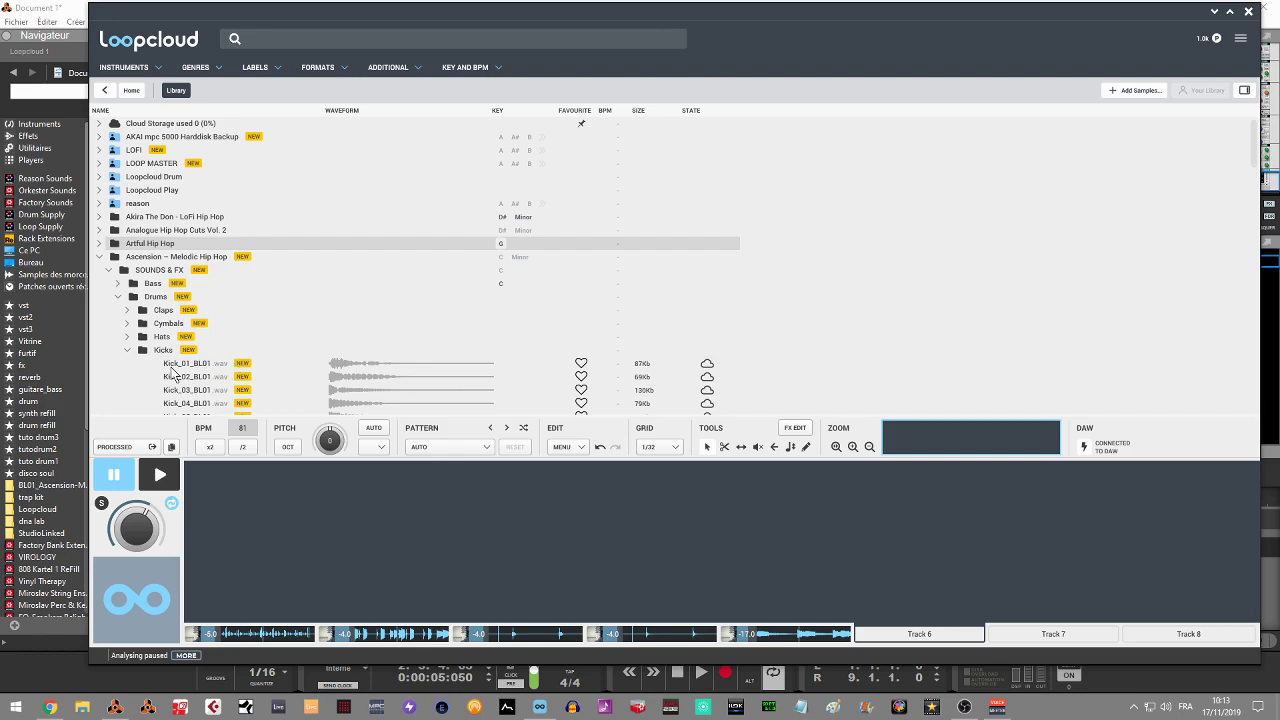
Audition Kick_01_BL01, Kick_02_BL01 and Kick_03_BL01, and keep Kick_02_BL01 on Track 6 with playback stopped
left_click(183, 366)
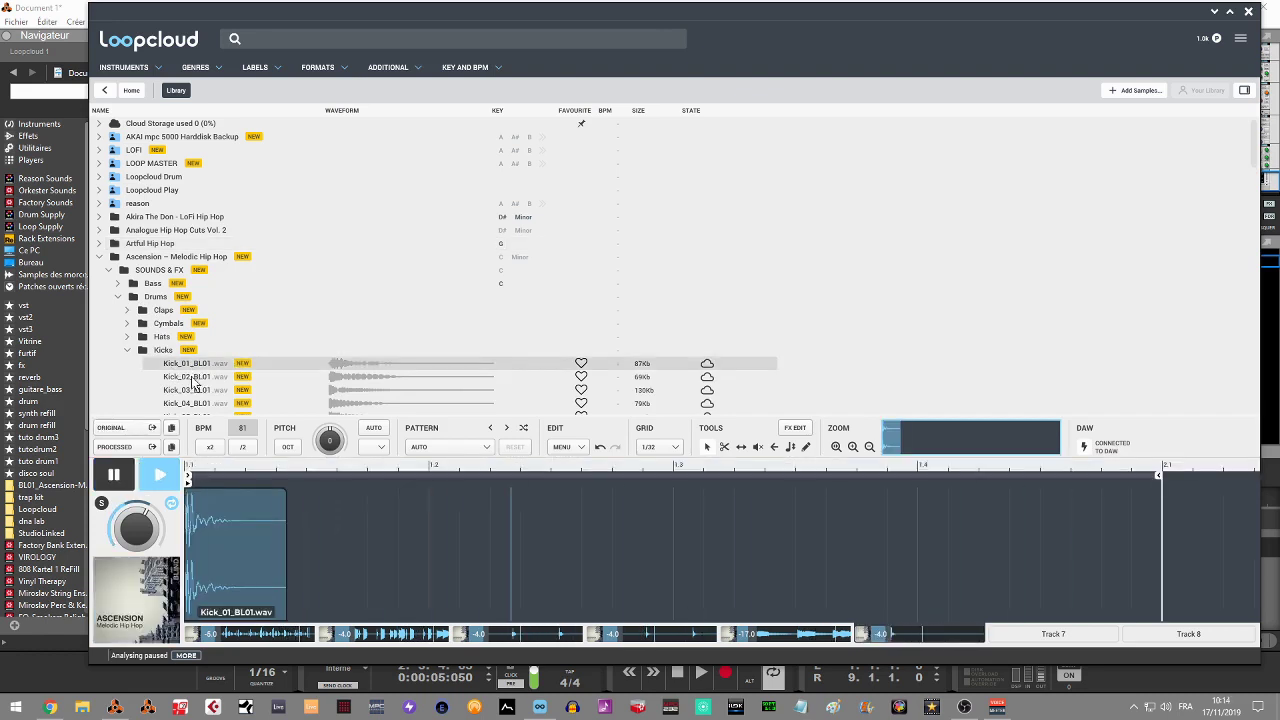
left_click(194, 379)
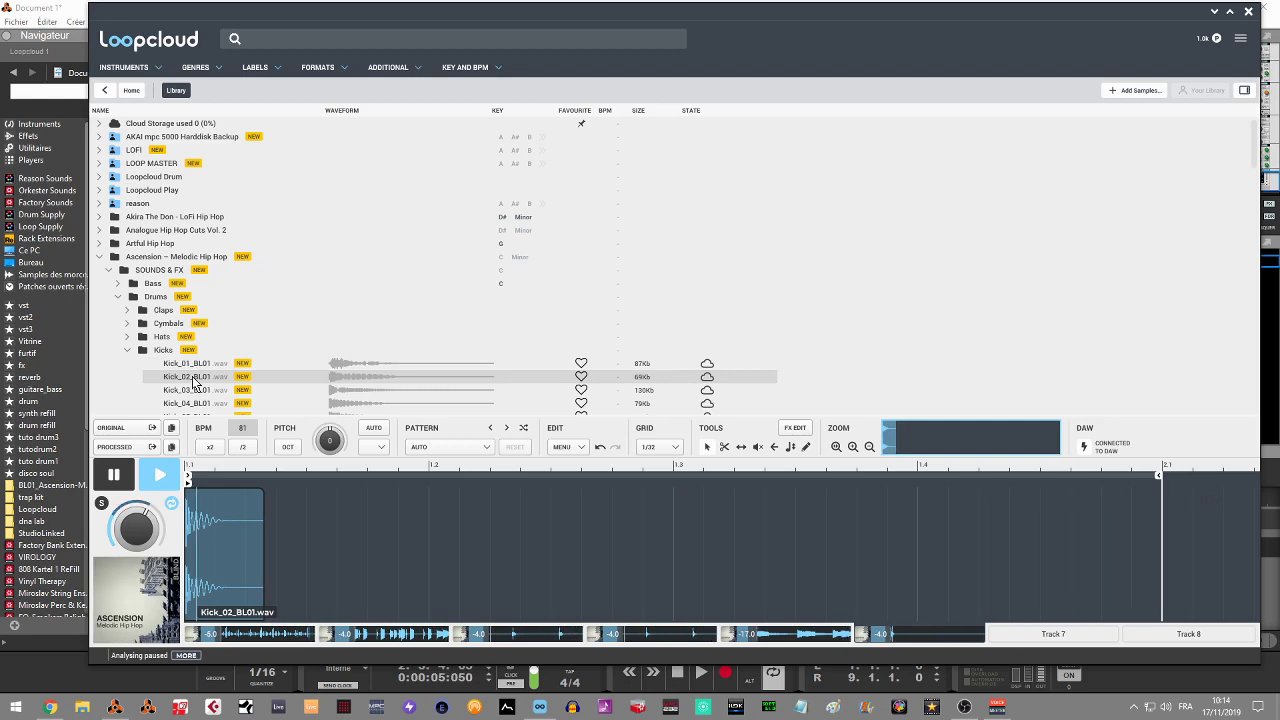
left_click(194, 391)
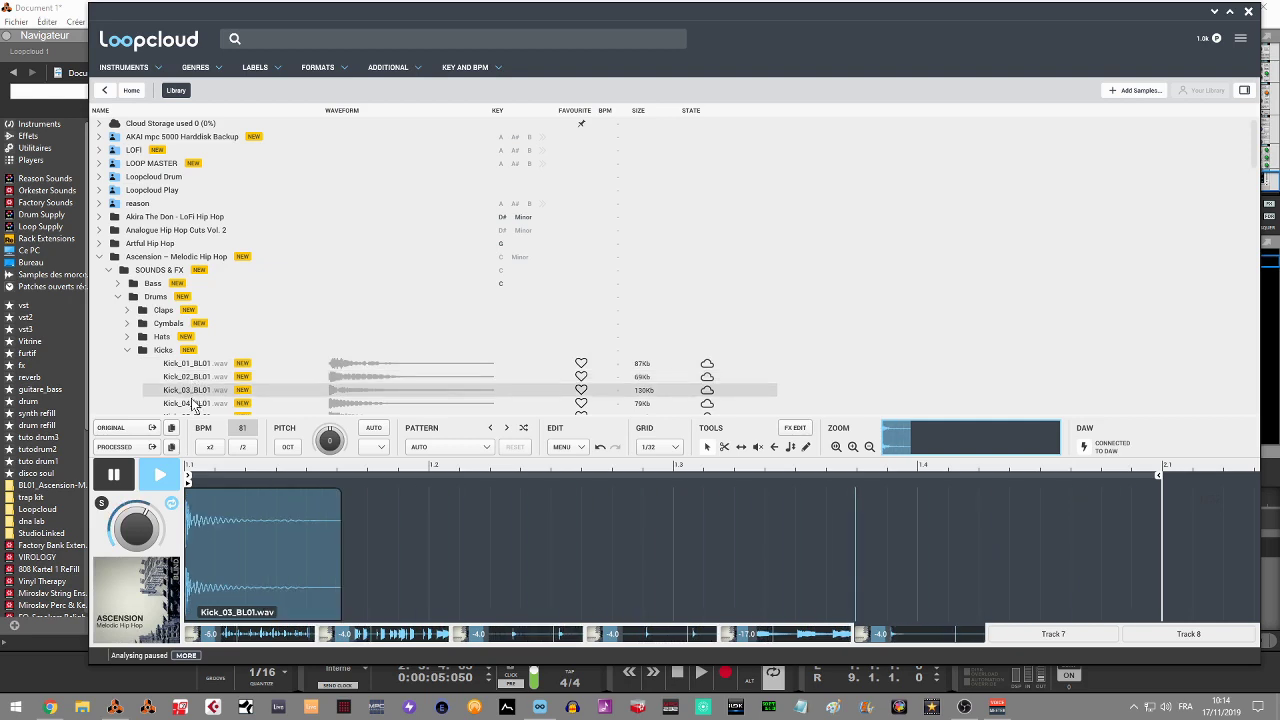
key("space")
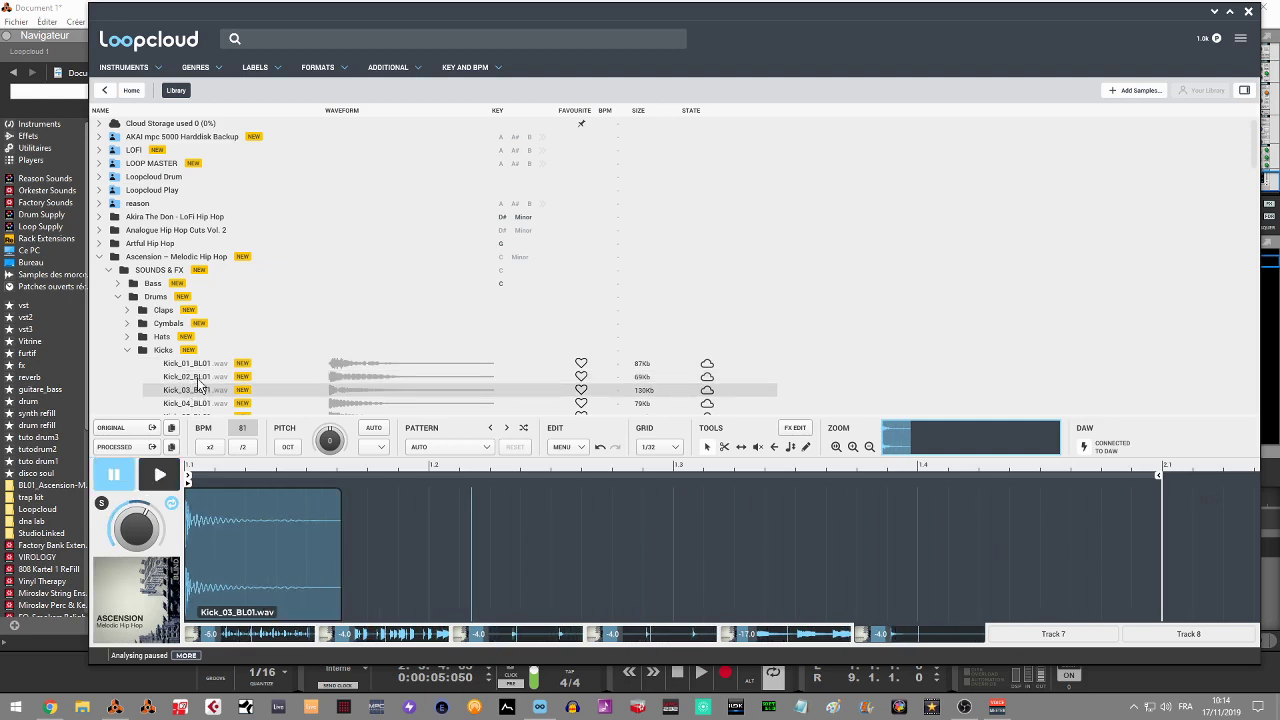
left_click(198, 381)
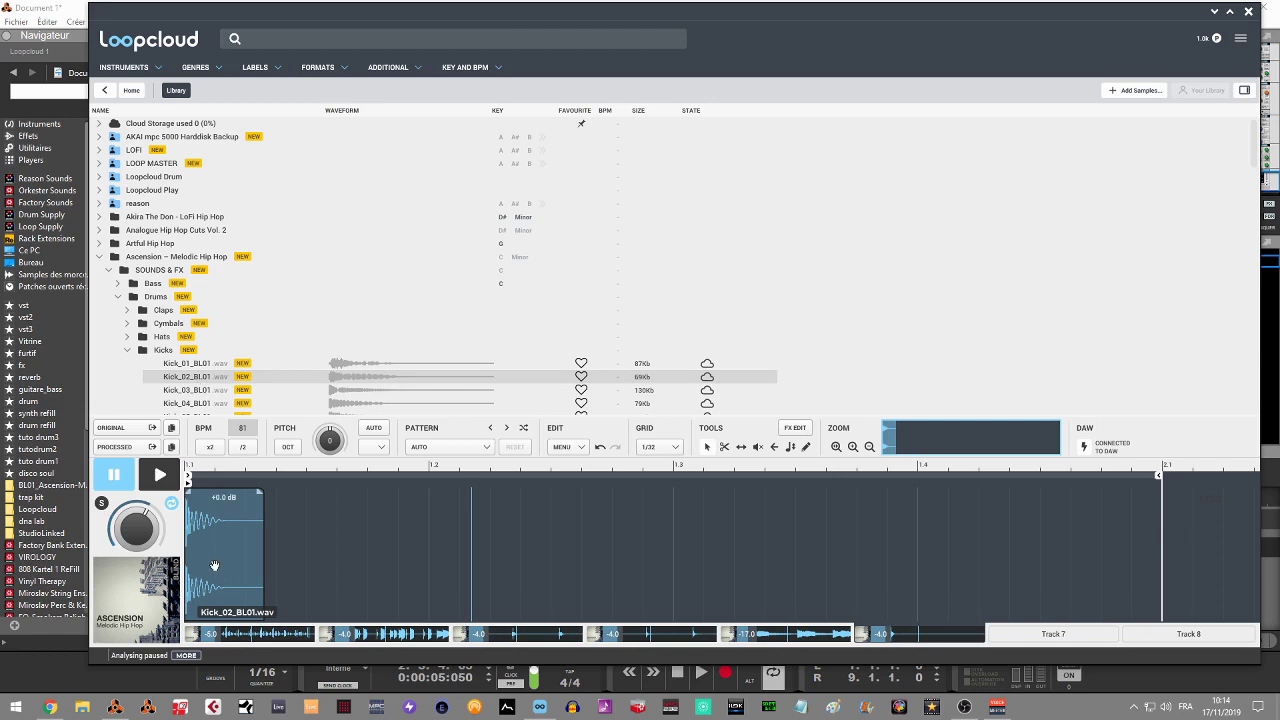
Apply the factory kick pattern Hip Hop Kick 1 to the Track 6 kick and play it
left_click(487, 453)
mouse_move(432, 343)
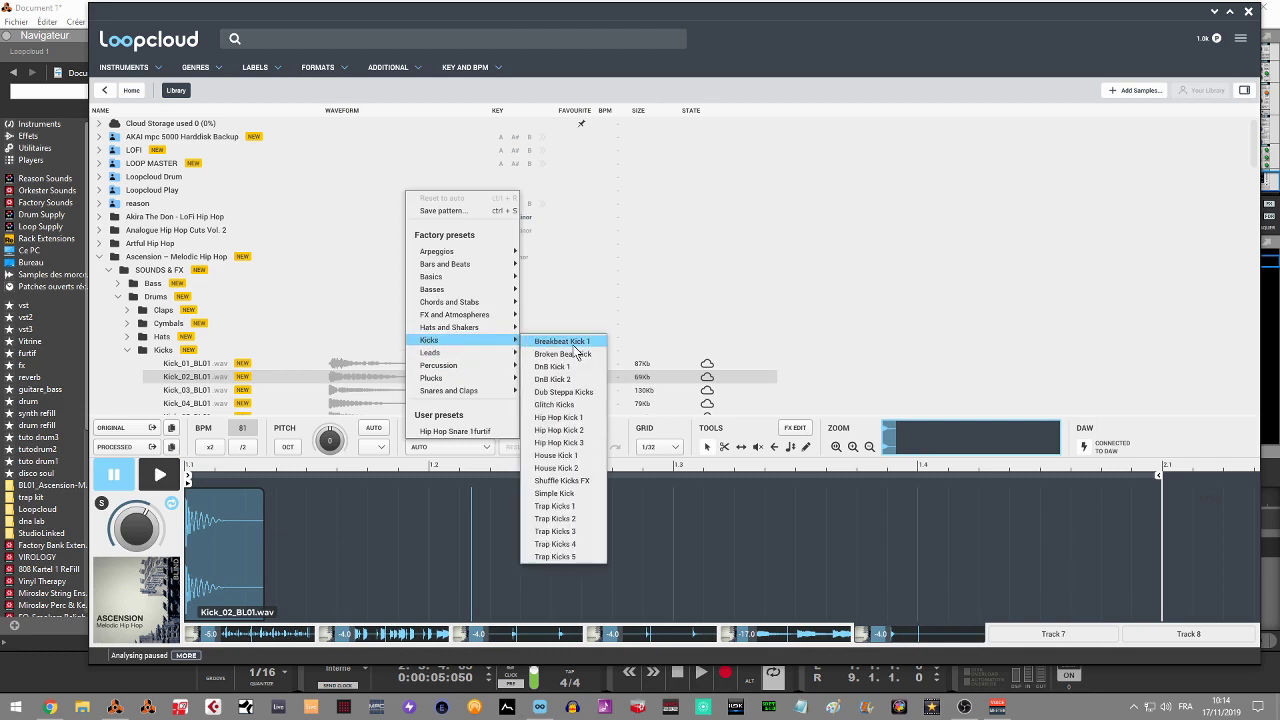
left_click(580, 419)
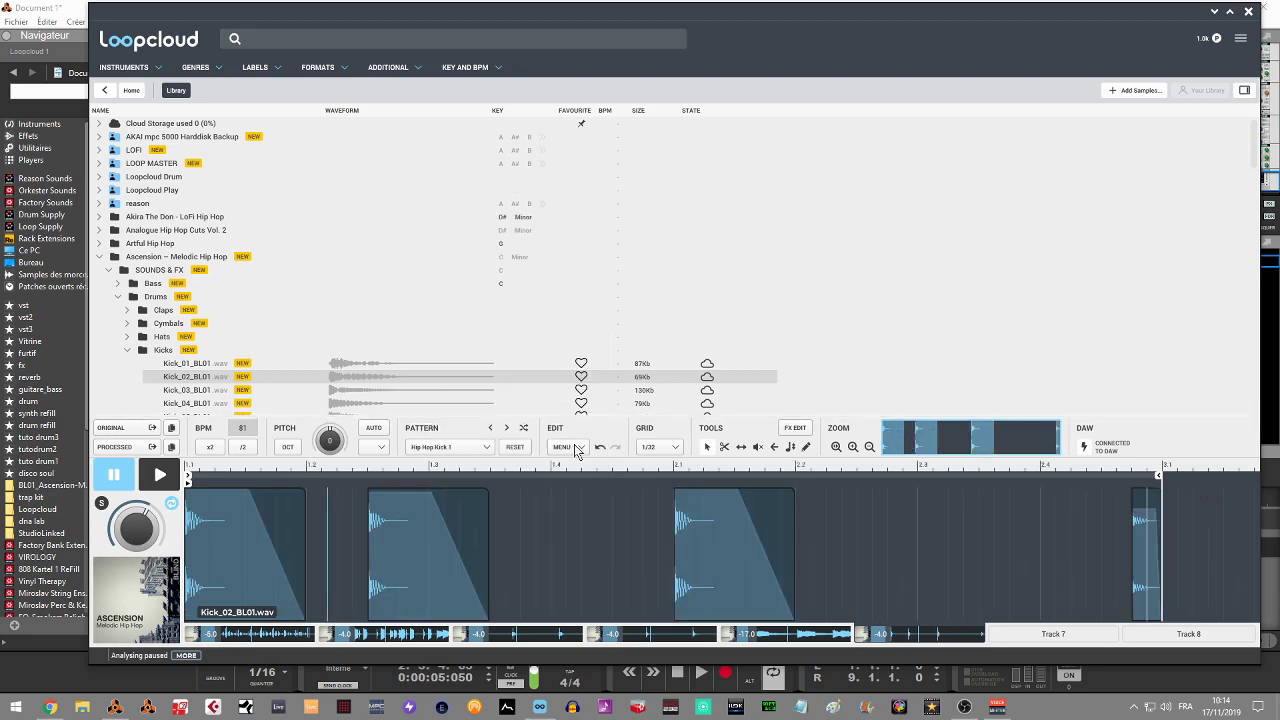
key("space")
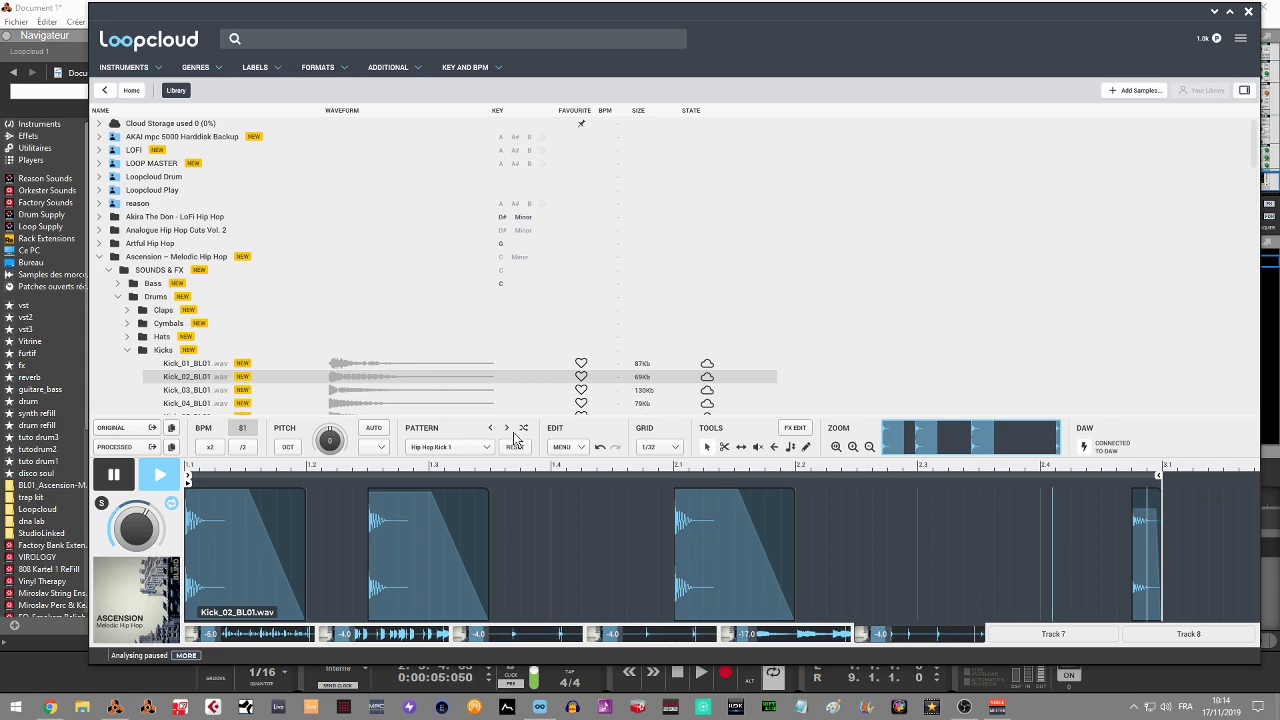
Load the factory kick pattern Hip Hop Kick 2 on Track 6, audition it, and stop playback
left_click(486, 448)
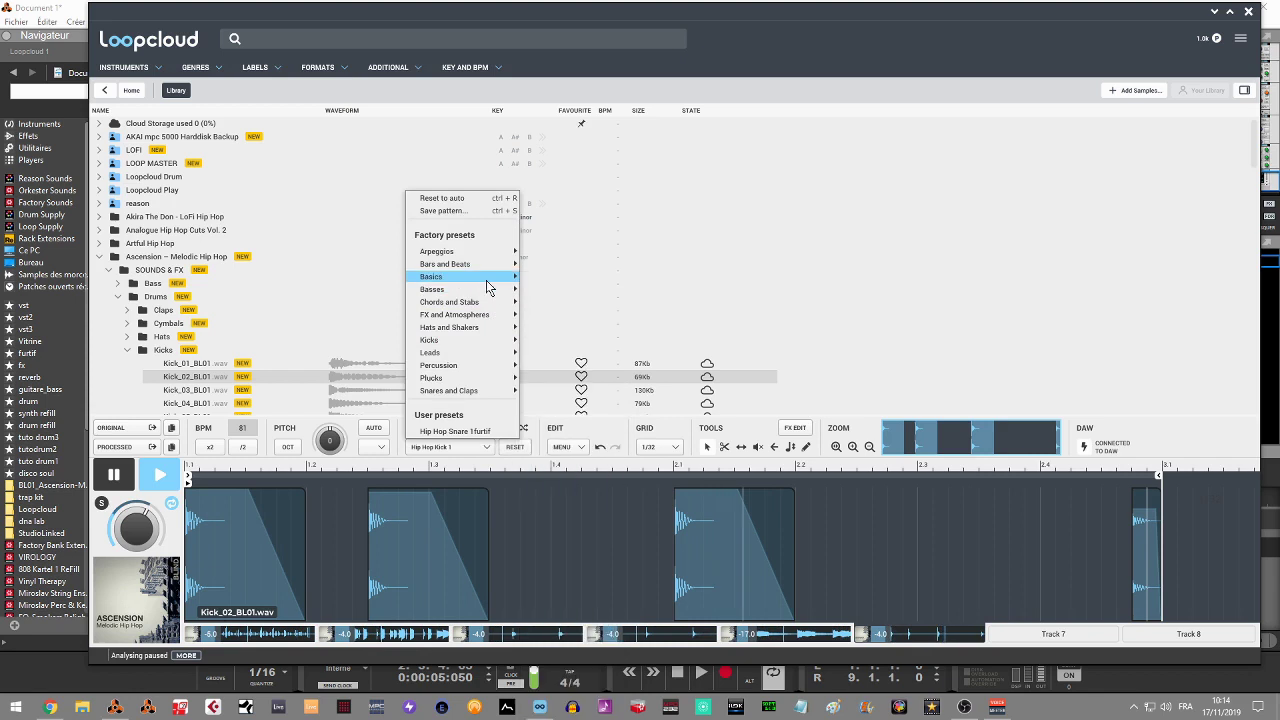
mouse_move(457, 346)
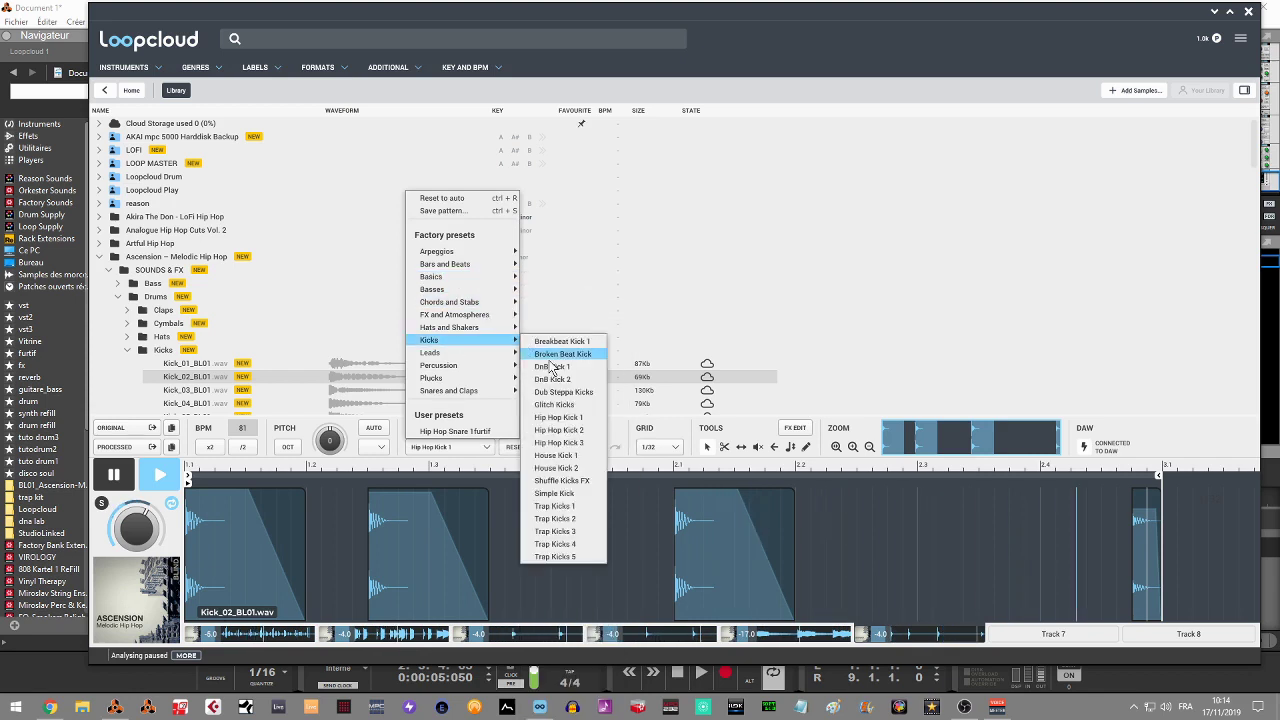
left_click(556, 430)
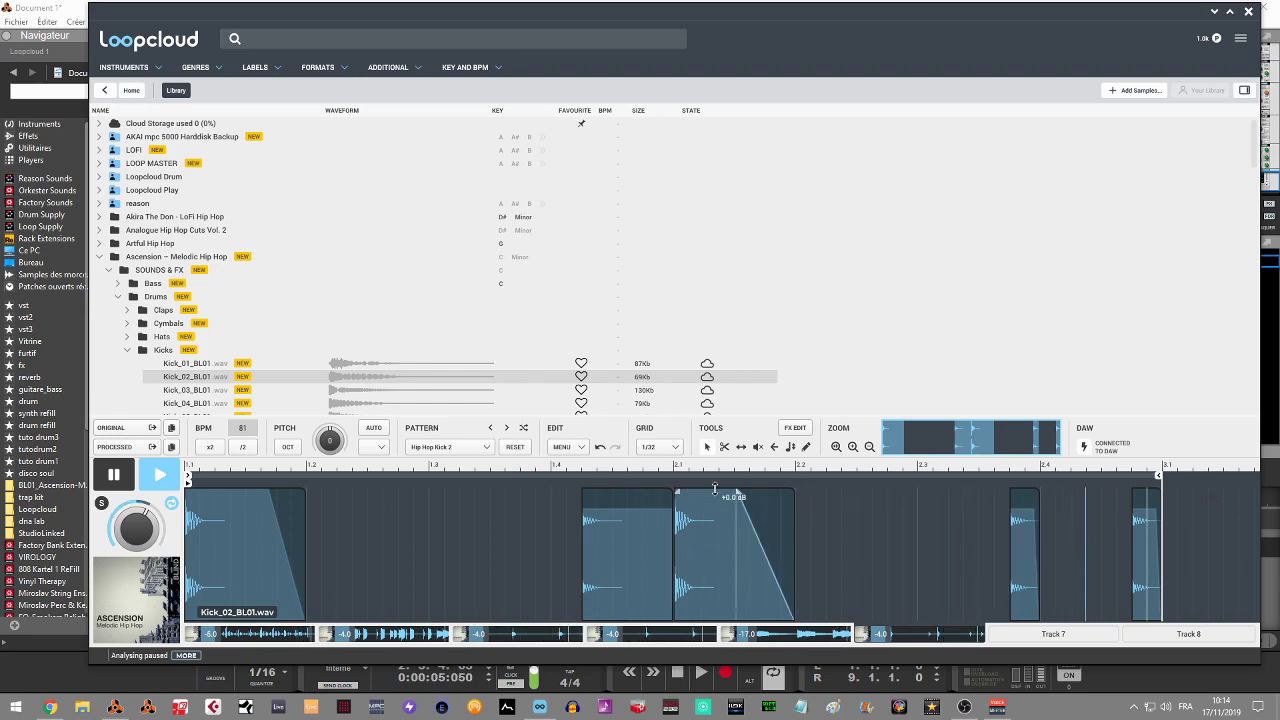
key("space")
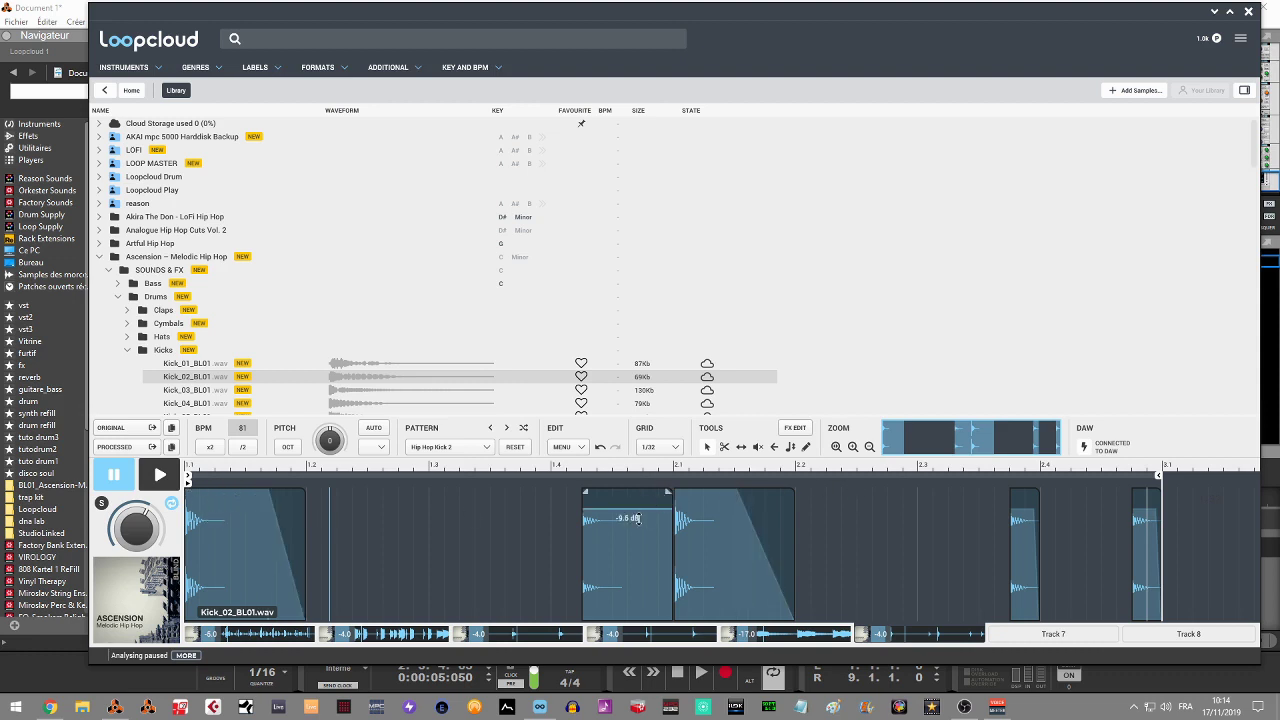
Raise the gain of the kick slice just before 2.1, and shorten the slice at 2.1 by about half with a shorter fade-out
left_click_drag(645, 511, 645, 494)
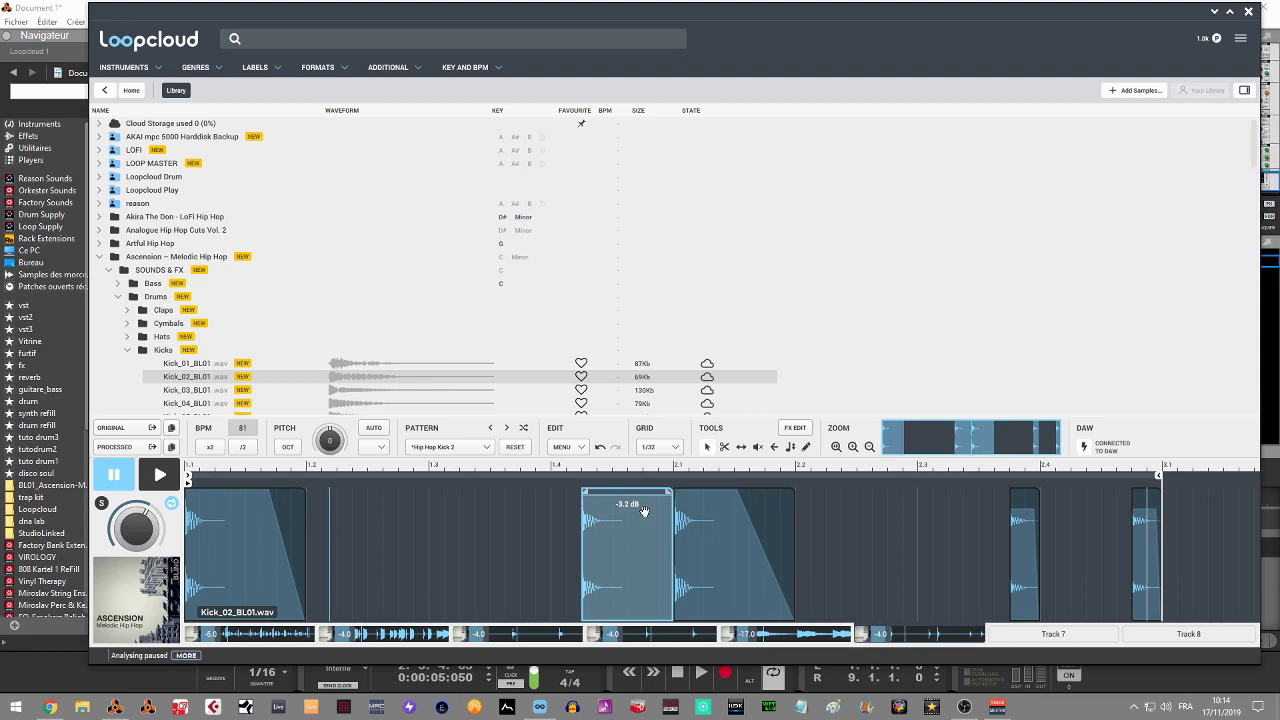
left_click_drag(650, 494, 650, 489)
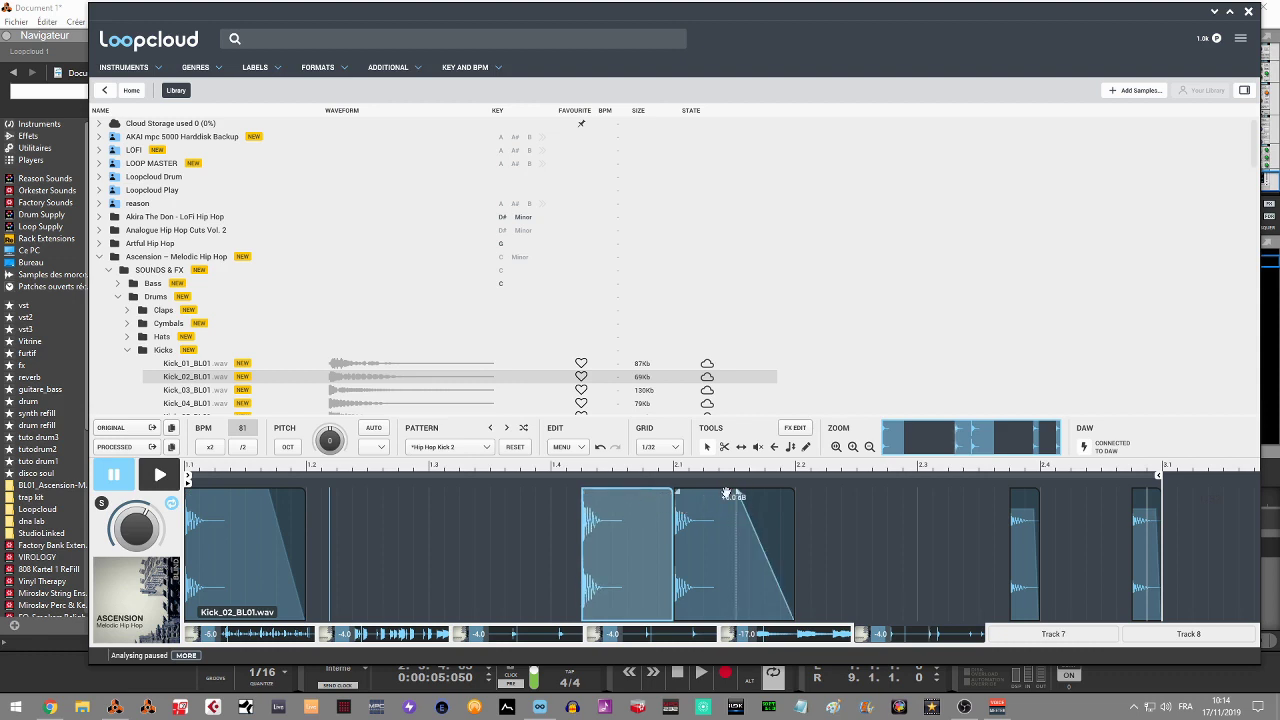
left_click_drag(794, 556, 737, 547)
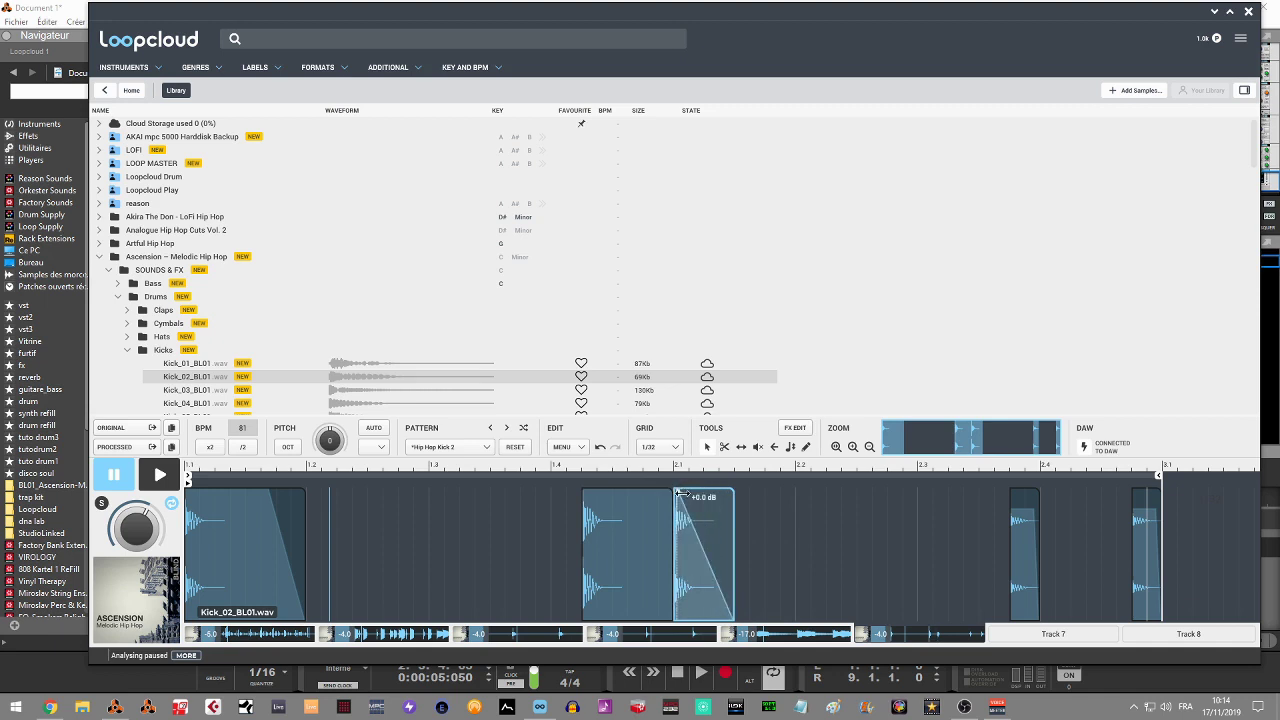
left_click_drag(680, 494, 711, 497)
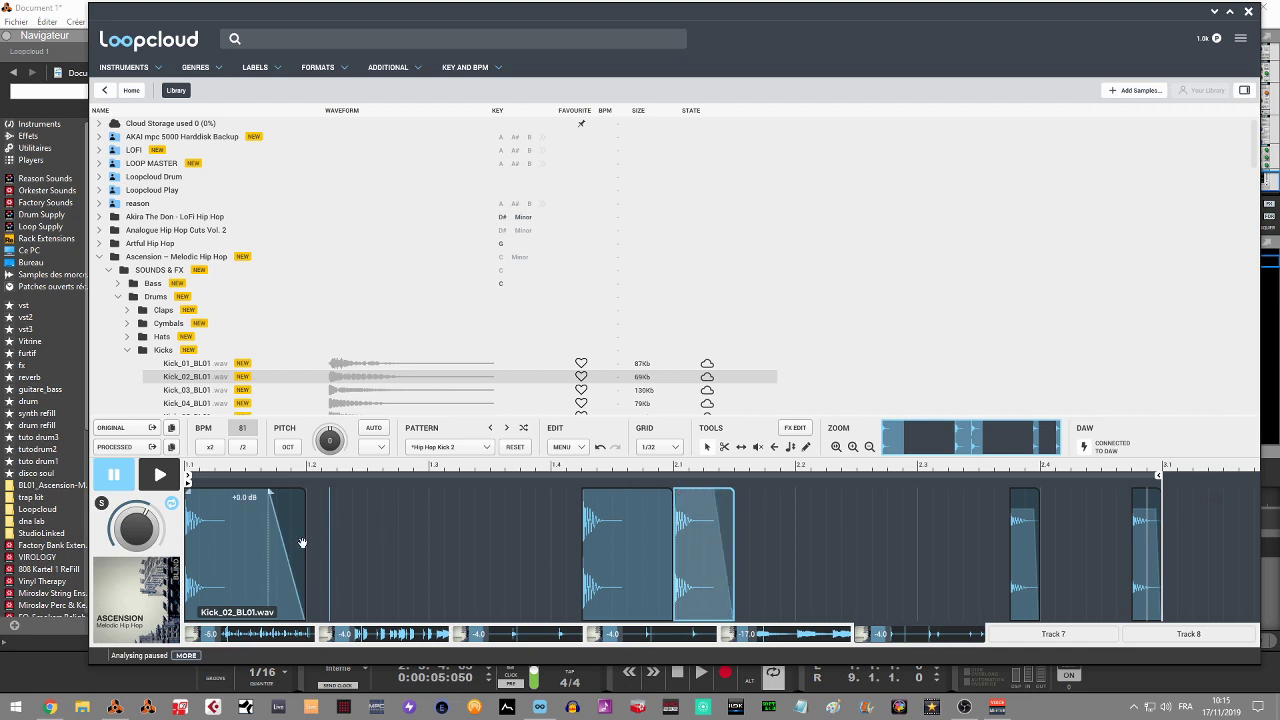
Shorten the first kick slice at 1.1, give it a short fade-out, and start playback
left_click_drag(305, 543, 240, 543)
left_click_drag(209, 494, 229, 523)
key("space")
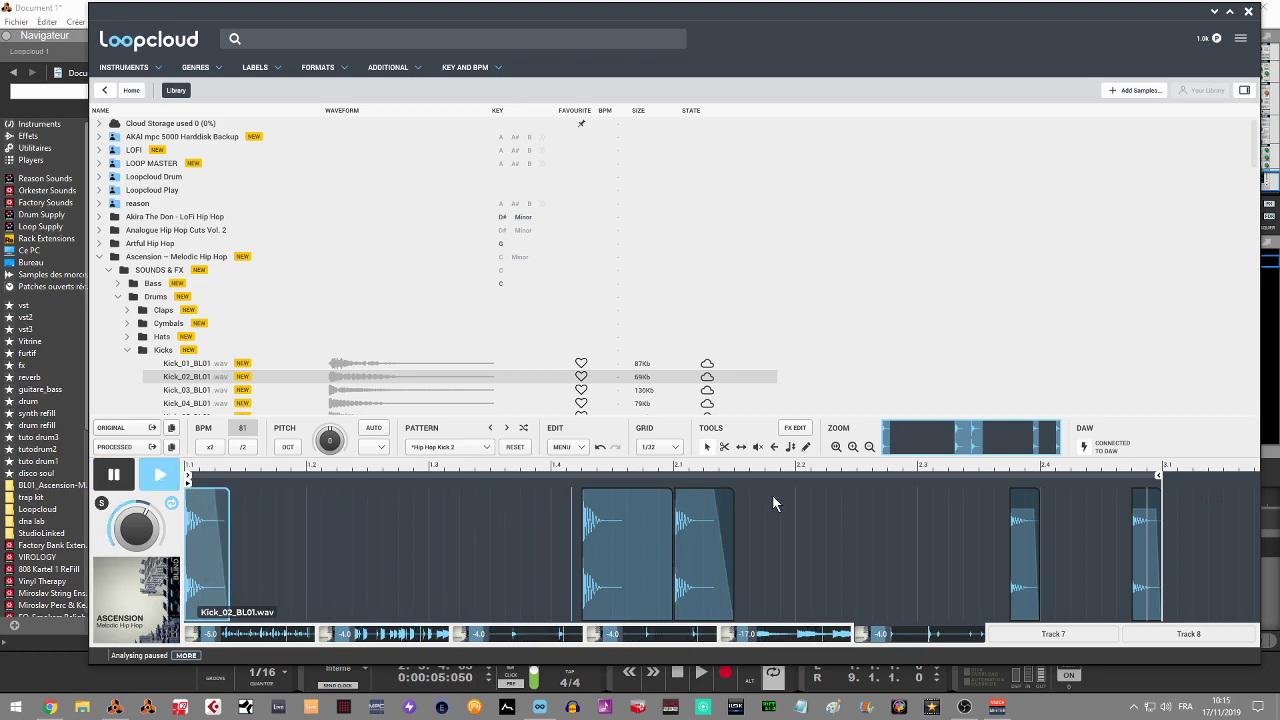
Adjust the kick slice gains during playback, raising the slices just before 2.4 and 3.1, and stop playback
left_click_drag(731, 491, 712, 497)
left_click(705, 499)
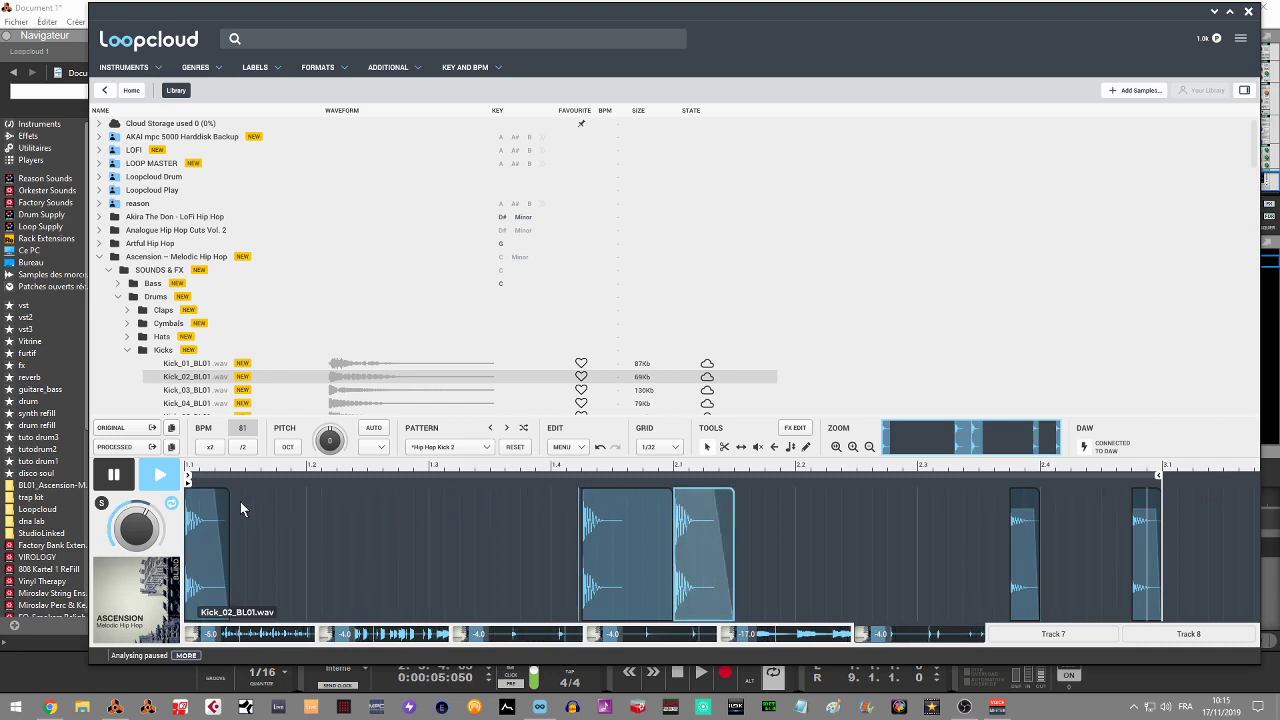
left_click(208, 500)
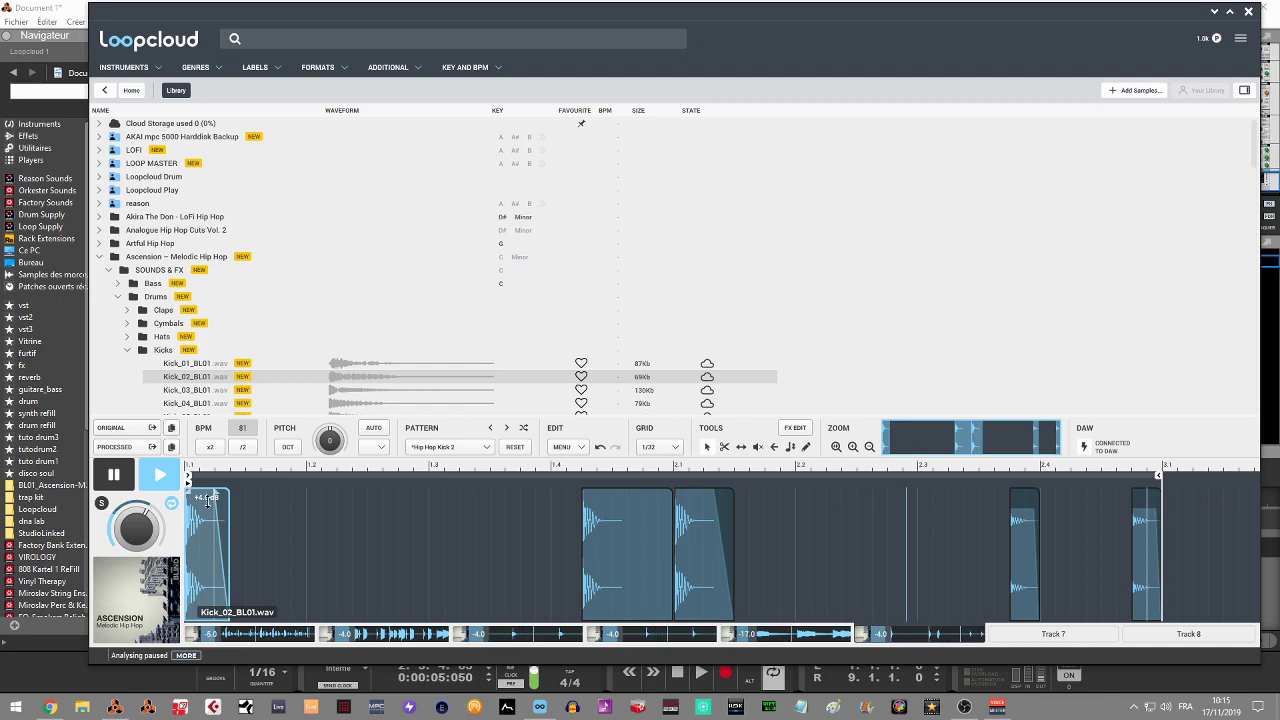
left_click(617, 519)
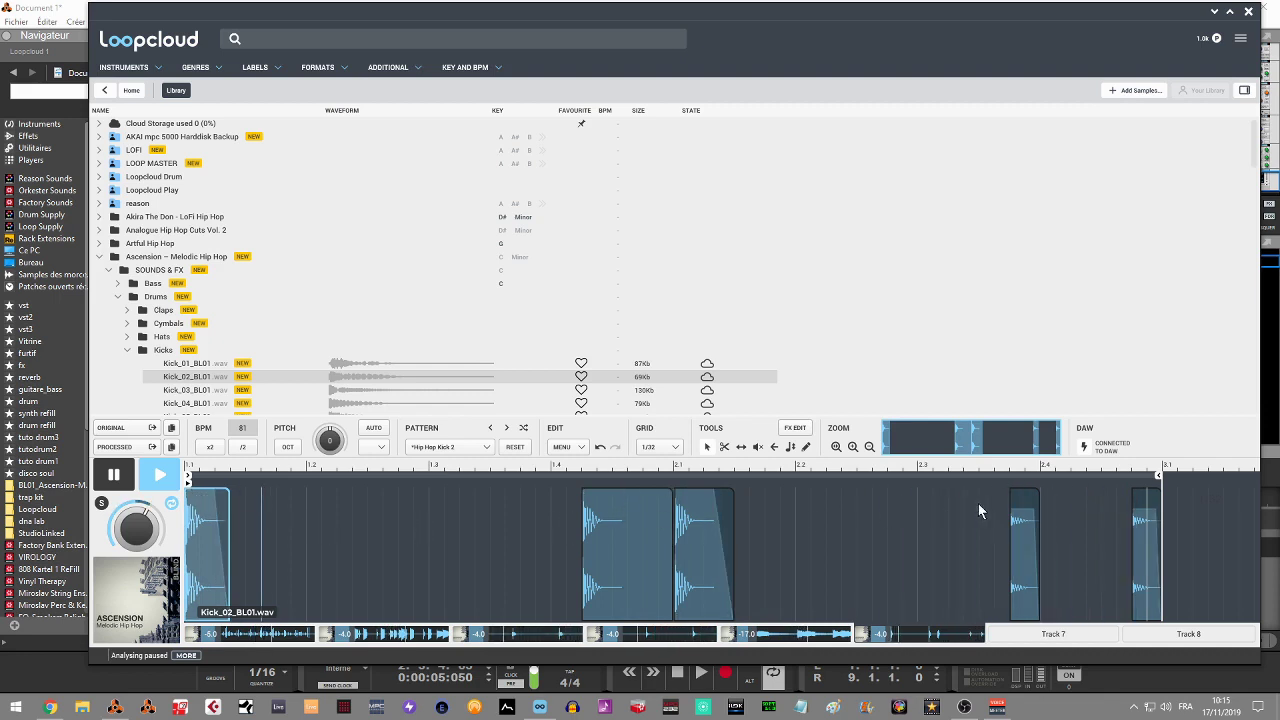
left_click(1019, 510)
left_click(1019, 510)
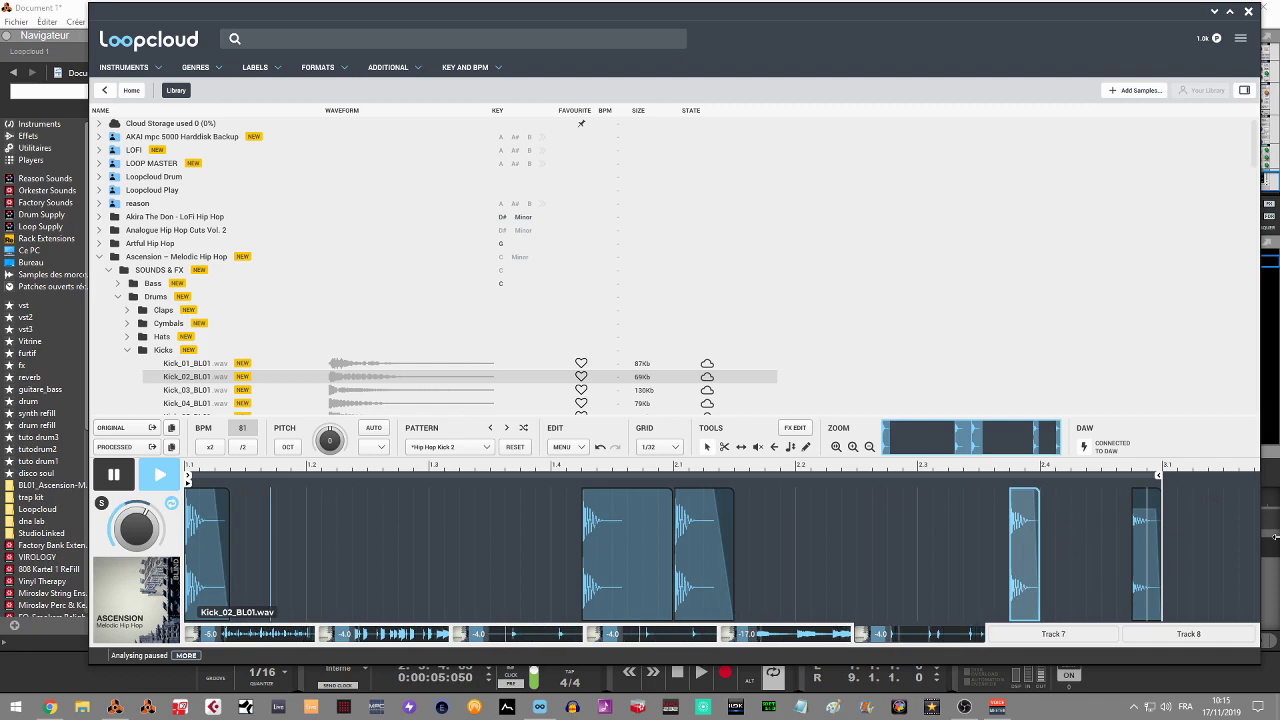
left_click(1146, 510)
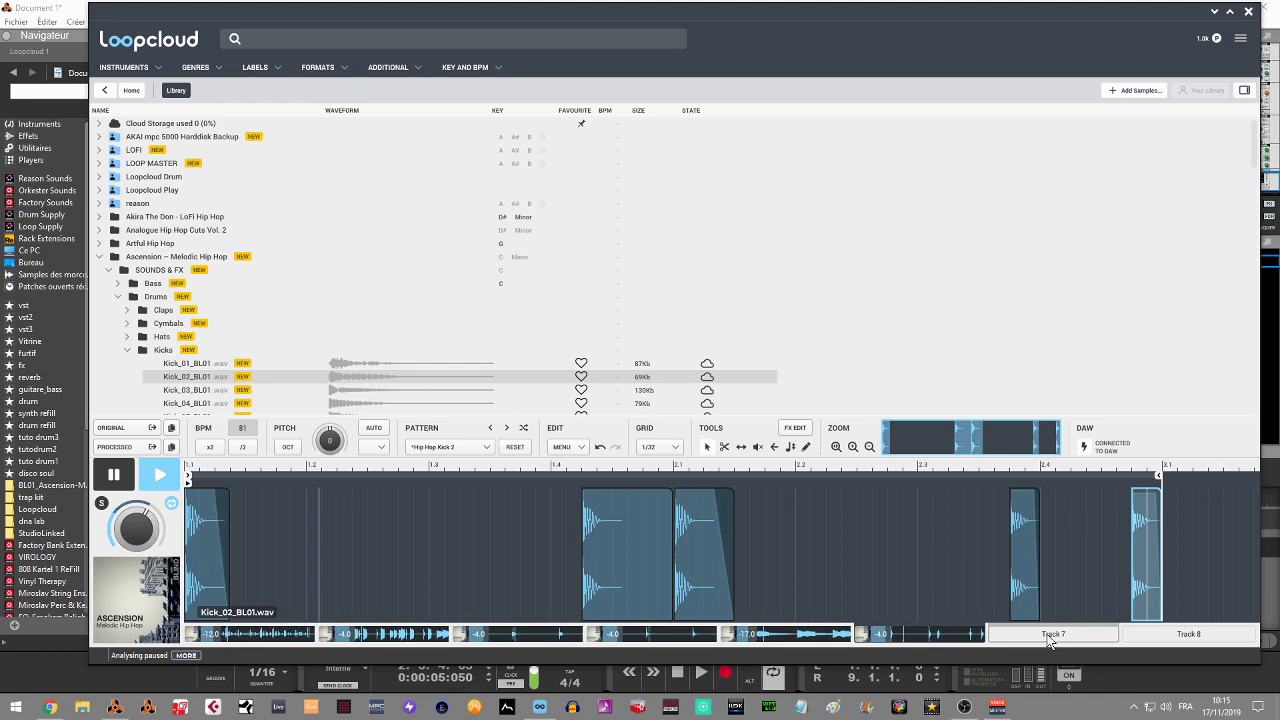
key("space")
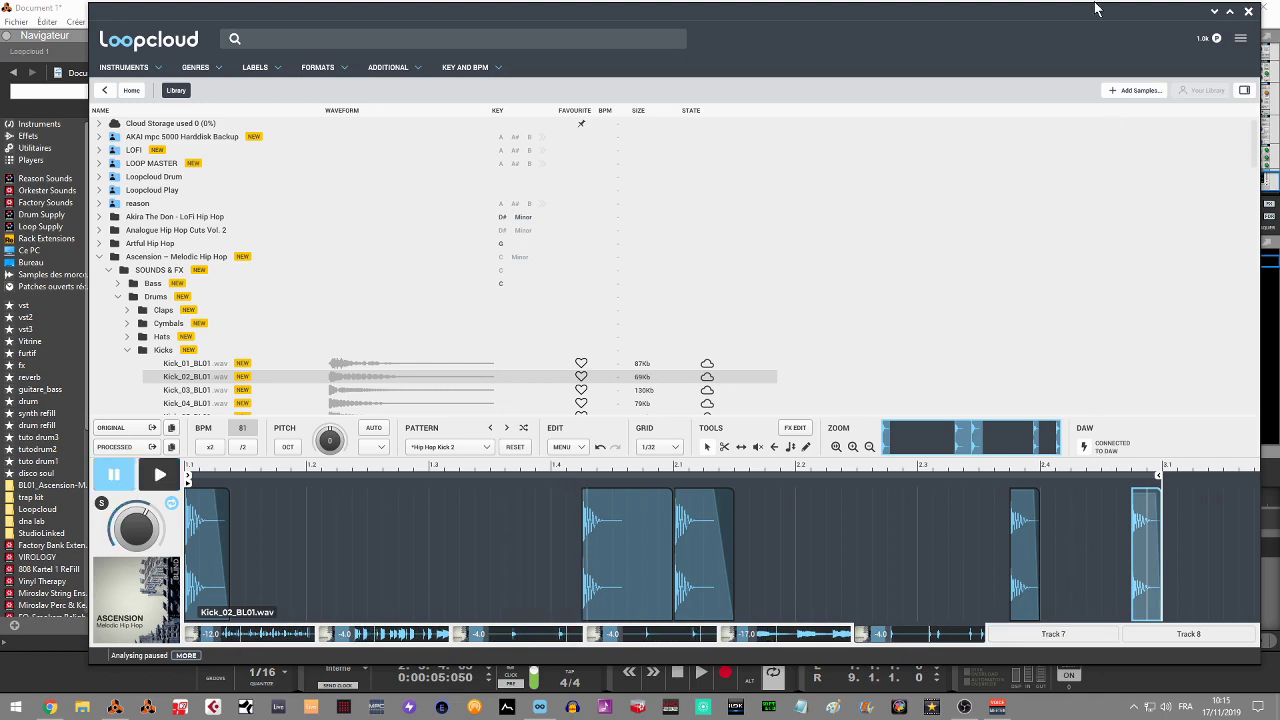
Shrink and move the Loopcloud window so that Reason's sequencer track list is uncovered beside it
left_click_drag(1080, 26, 1046, 33)
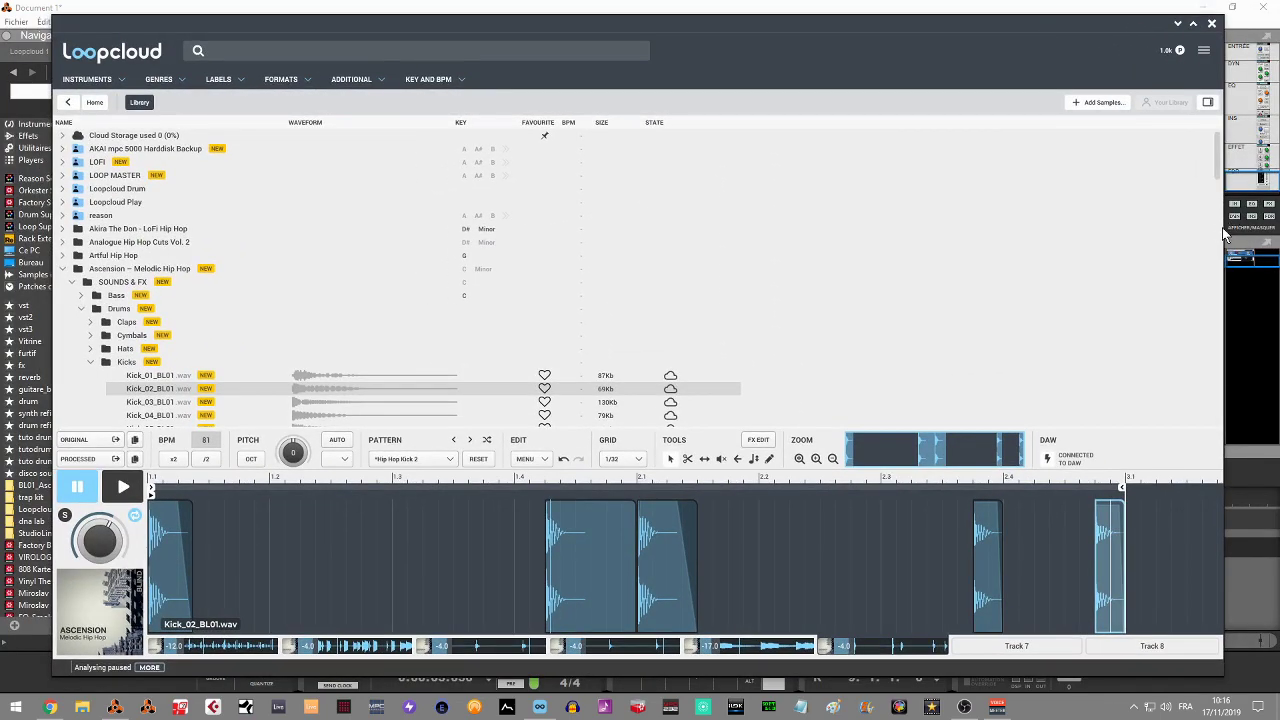
left_click_drag(1222, 229, 692, 229)
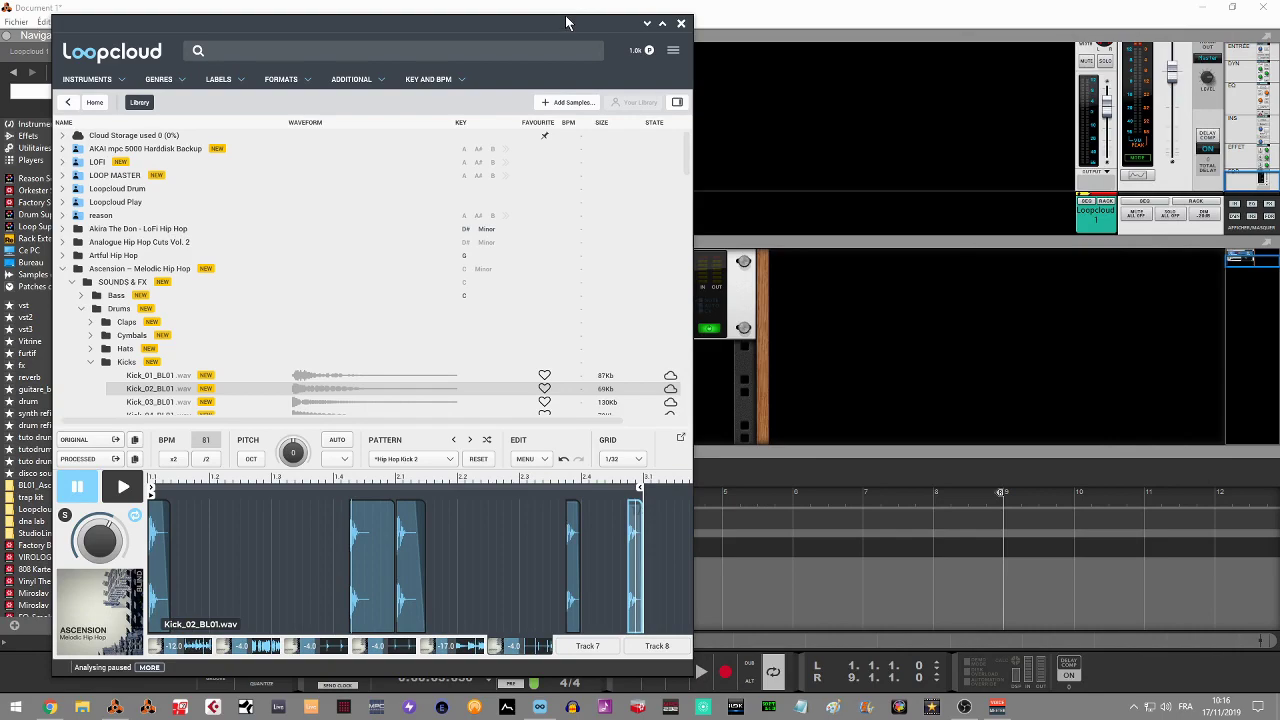
left_click_drag(566, 14, 1105, 49)
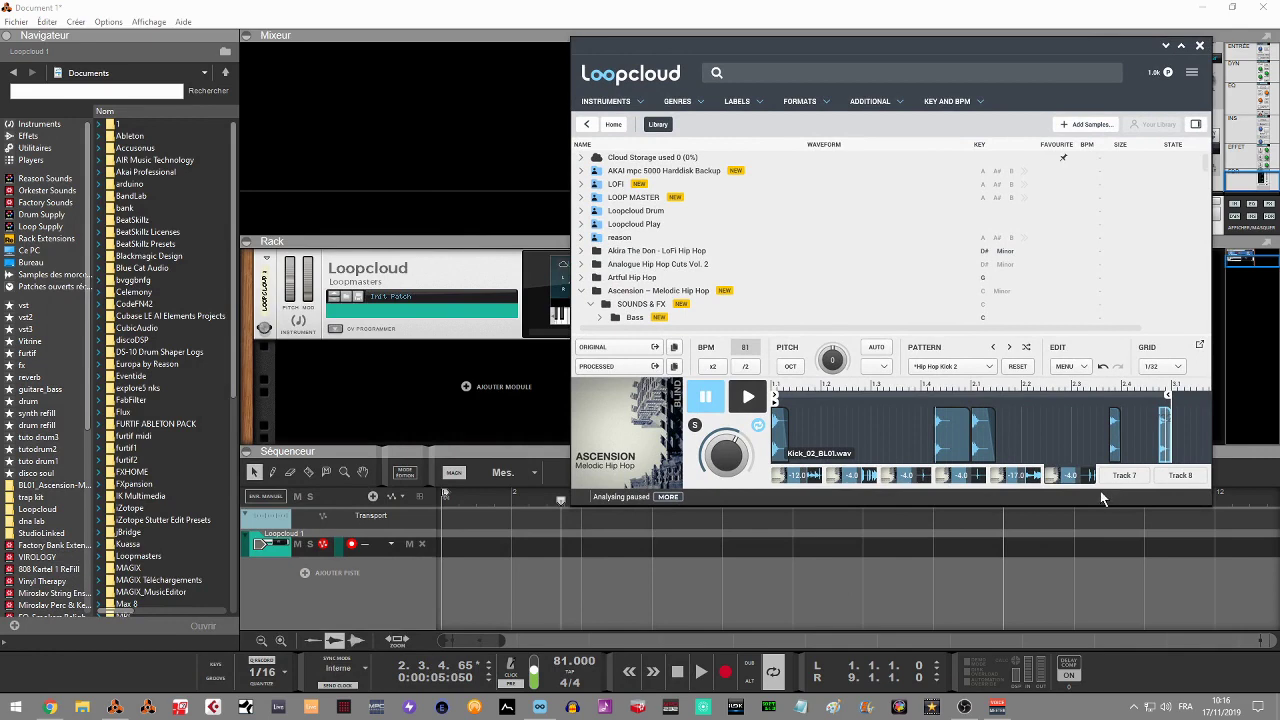
left_click_drag(1100, 505, 1104, 561)
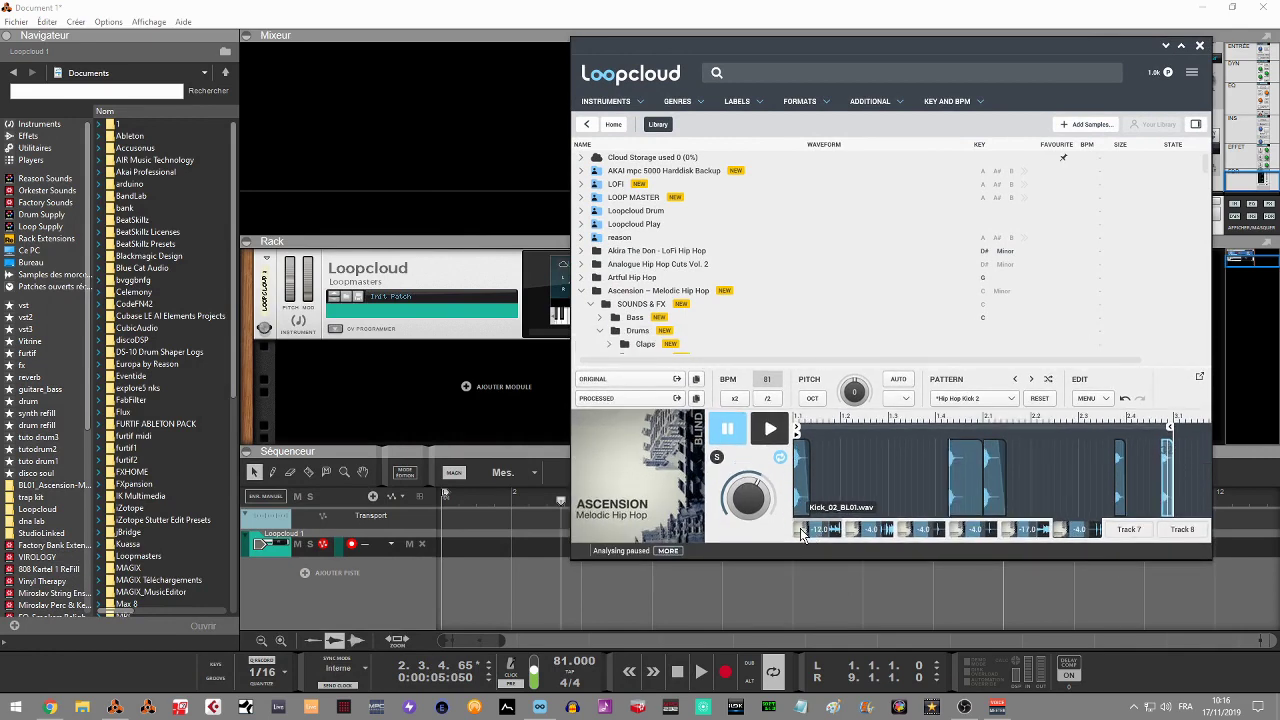
Make the shaker on Track 1 the active track and solo it
left_click(717, 459)
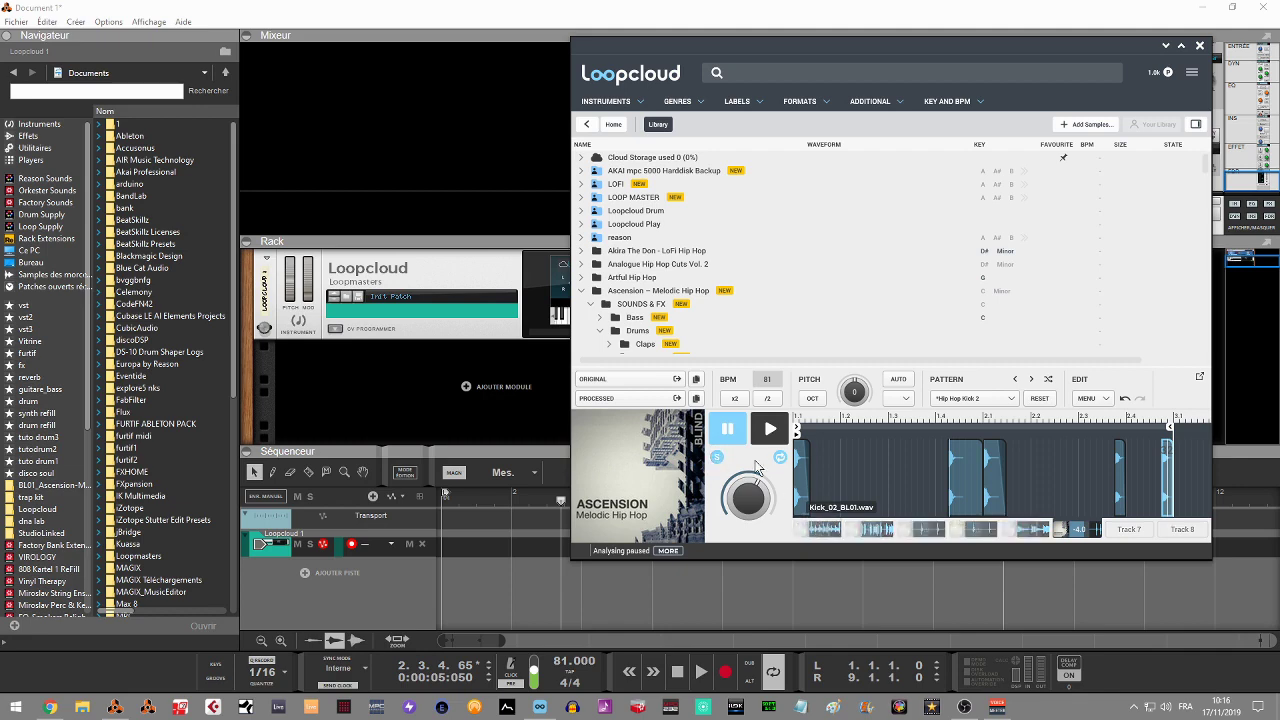
left_click(803, 530)
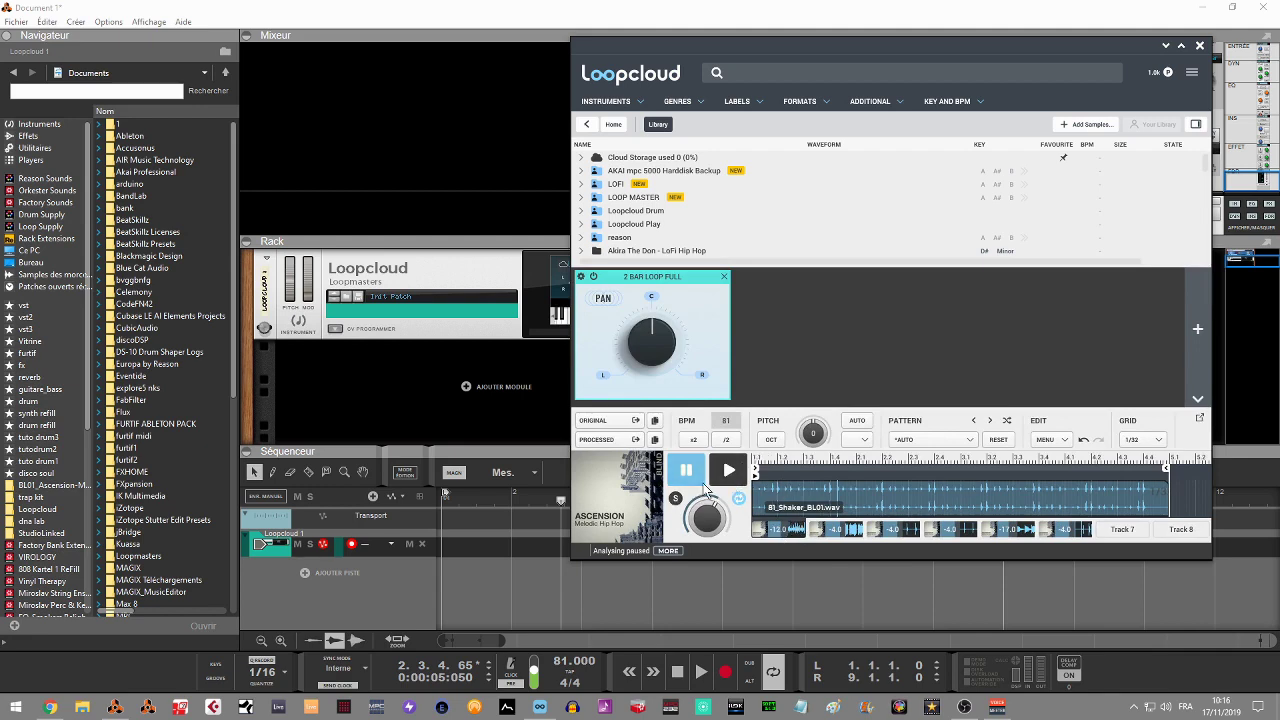
left_click(675, 499)
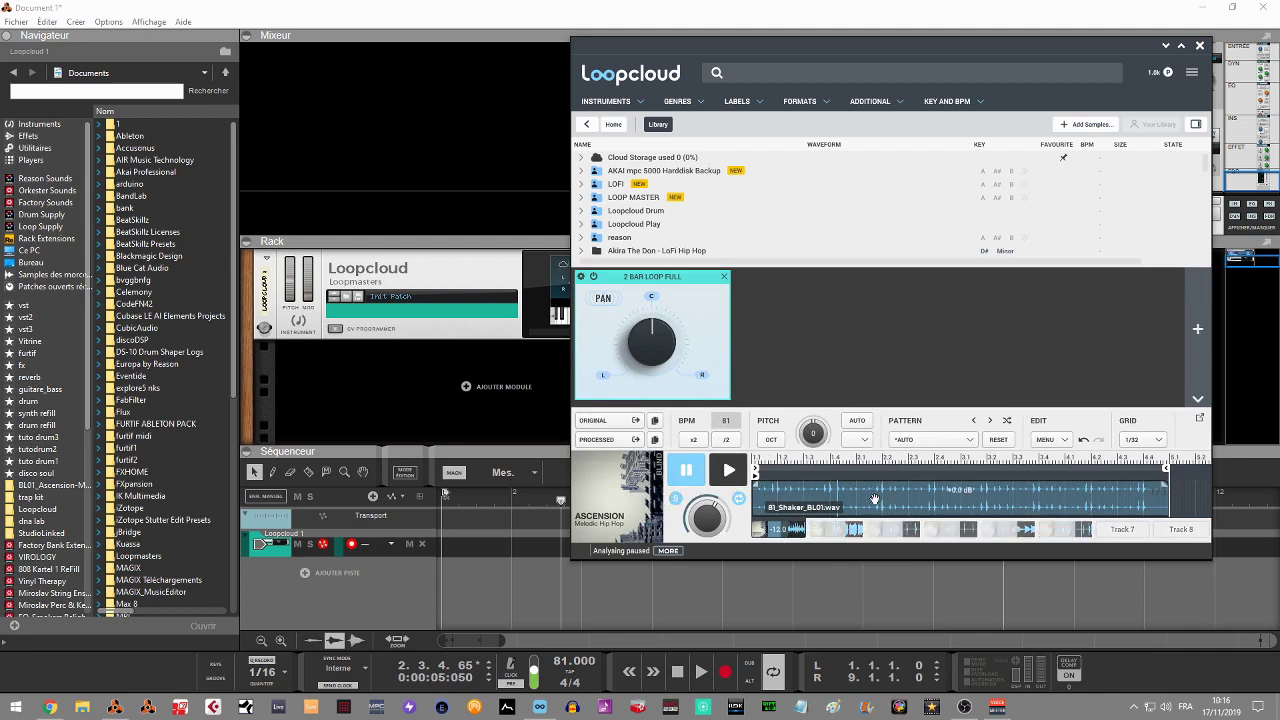
left_click(847, 527)
Collapse Reason's mixer and rack, and place Loopcloud's soloed shaker as processed audio on a new sequencer track at bar 1
left_click_drag(285, 450, 307, 340)
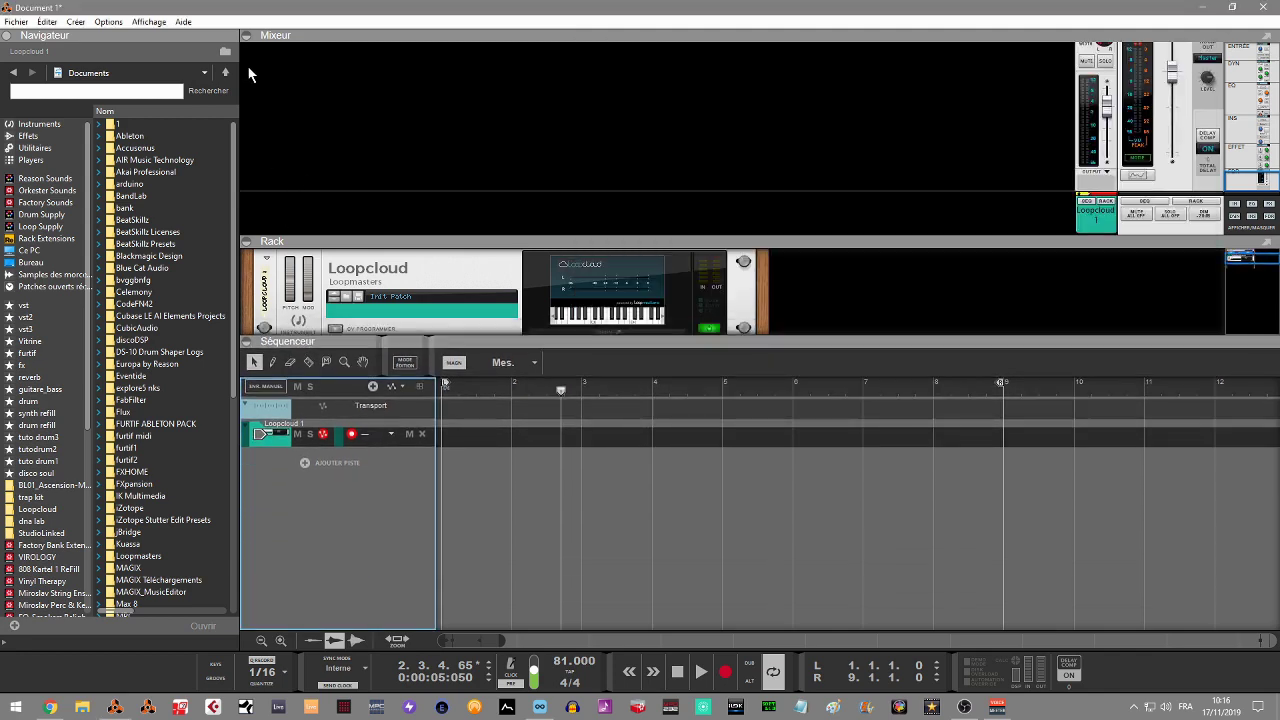
left_click(244, 36)
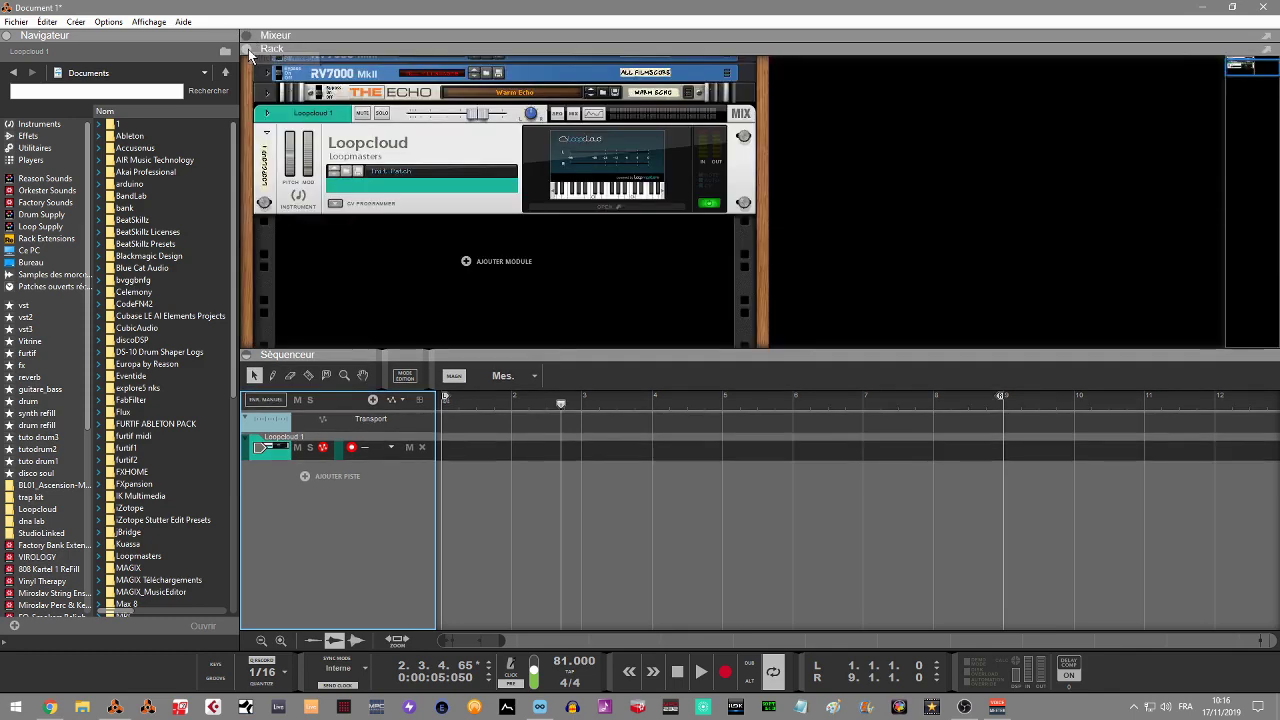
left_click(248, 50)
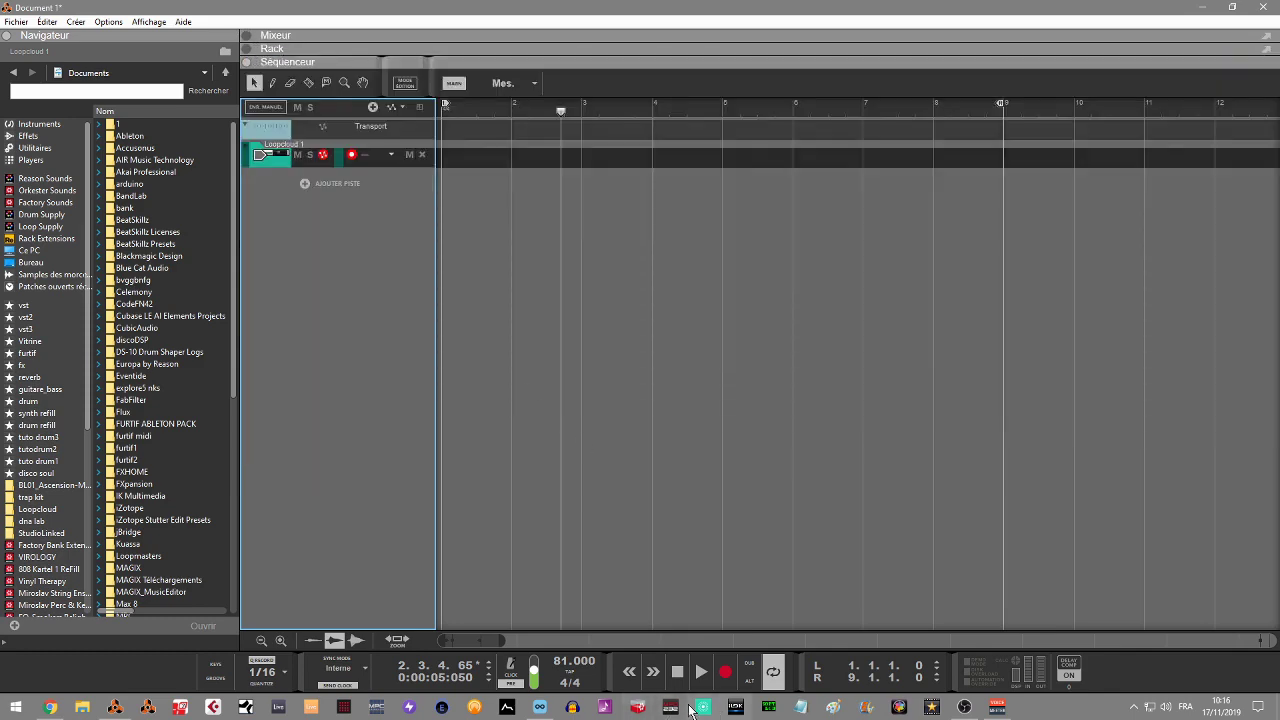
left_click(541, 708)
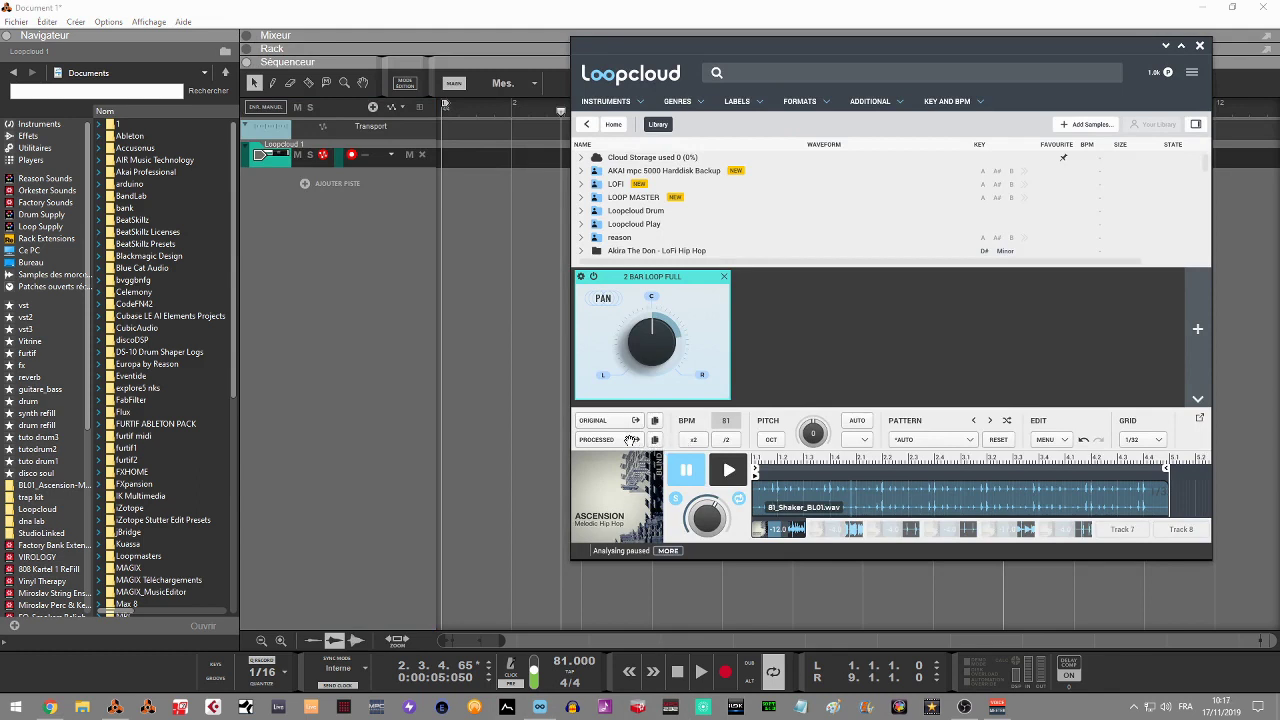
left_click_drag(624, 440, 536, 441)
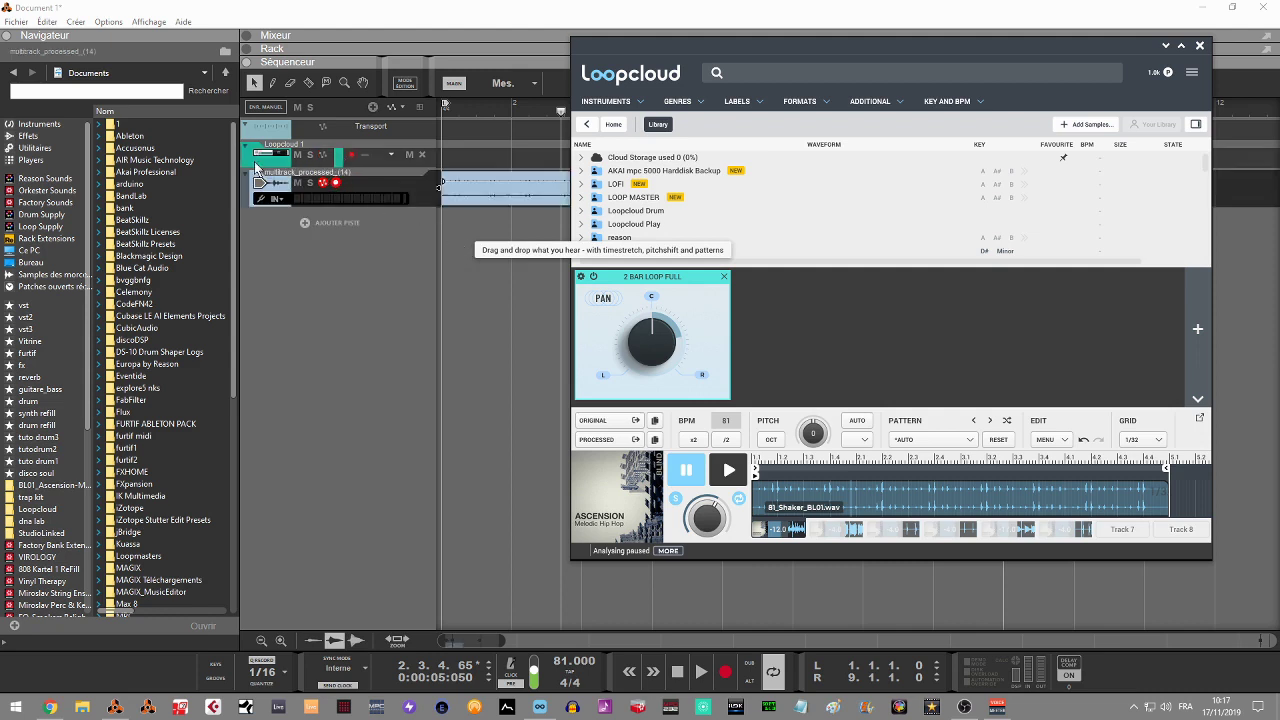
Solo the exported shaker track, shorten the sequencer loop to end at bar 5, audition it, and turn the solo off
left_click(311, 182)
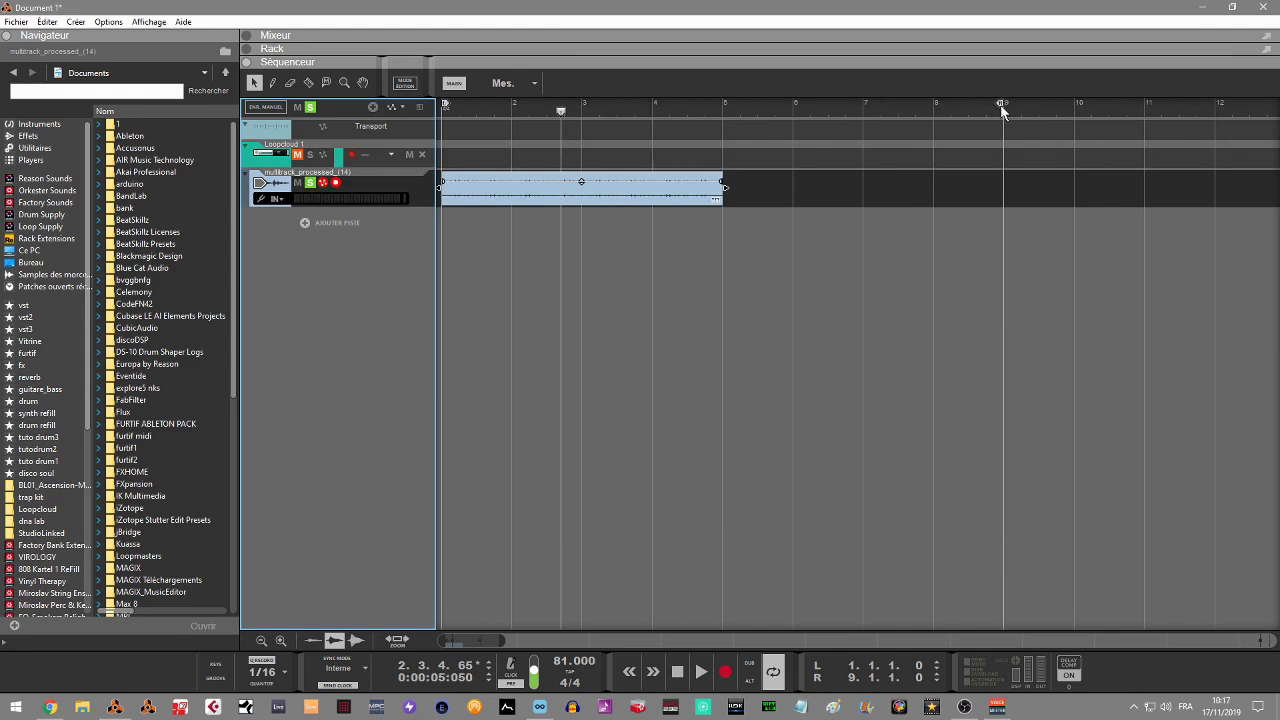
left_click_drag(998, 108, 732, 112)
key("space")
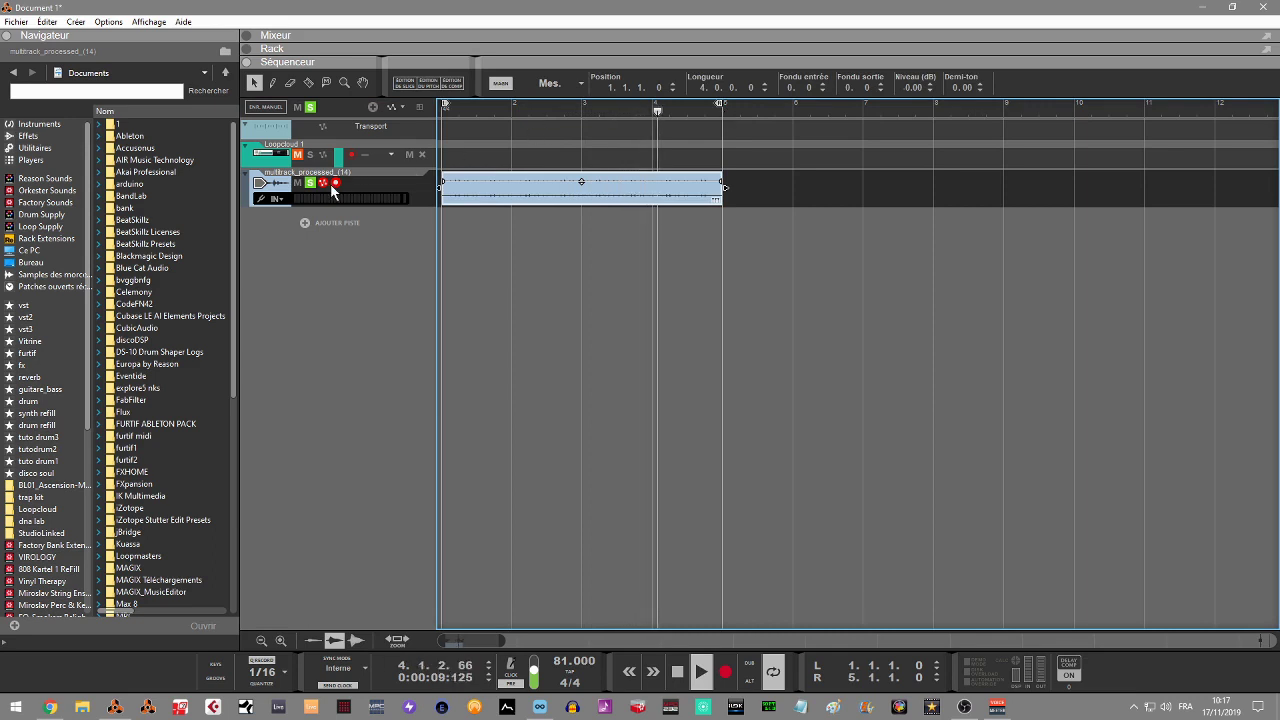
key("space")
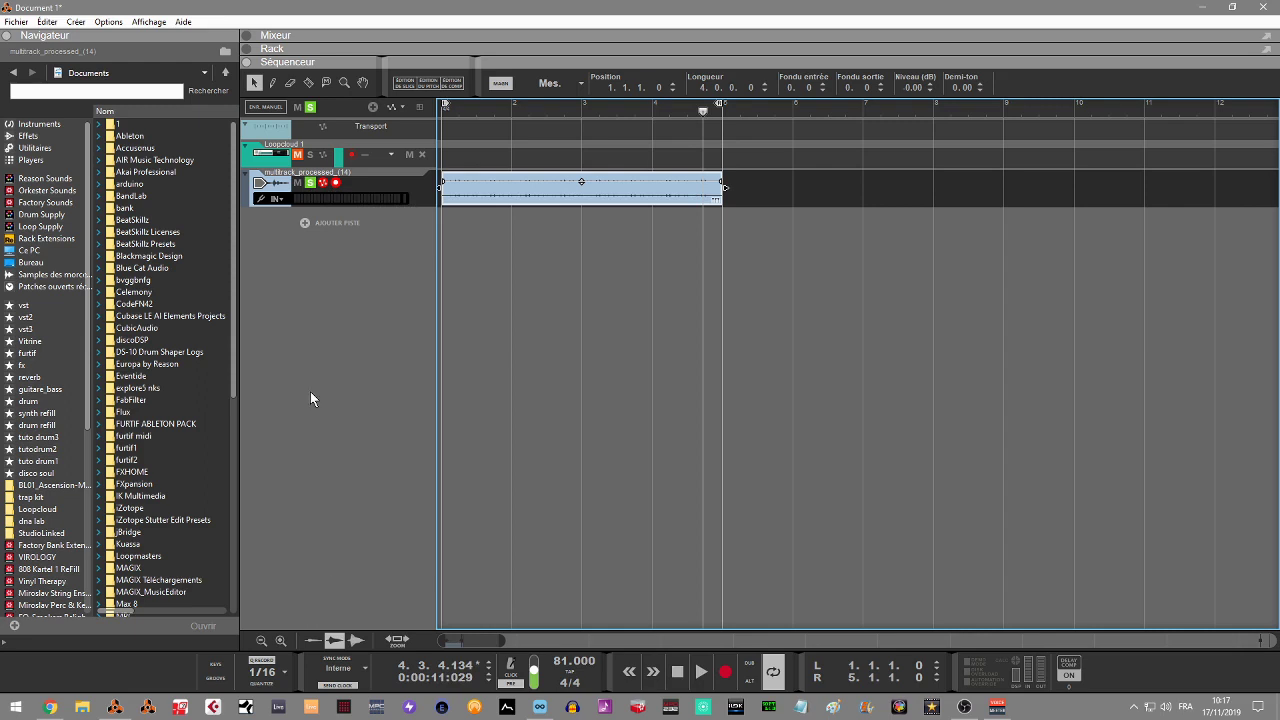
left_click(310, 184)
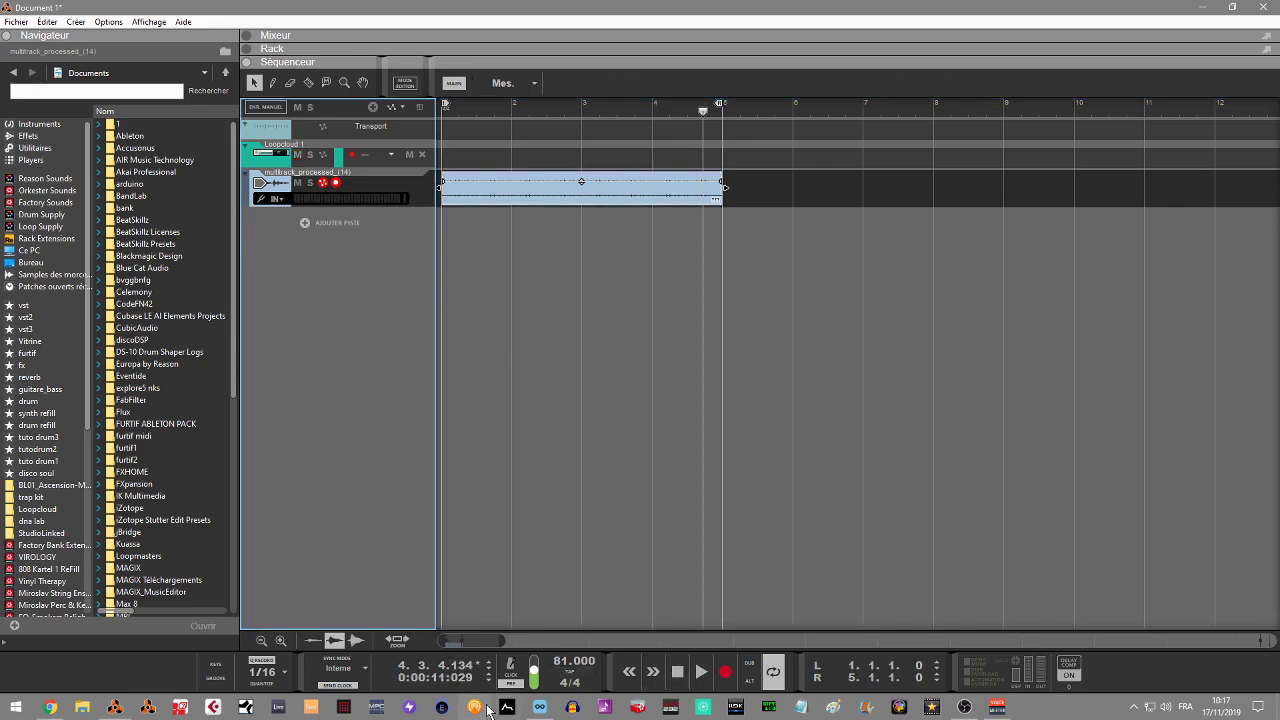
Export Loopcloud's bass guitar and clap as processed audio, each onto its own new Reason sequencer track at bar 1
left_click(539, 708)
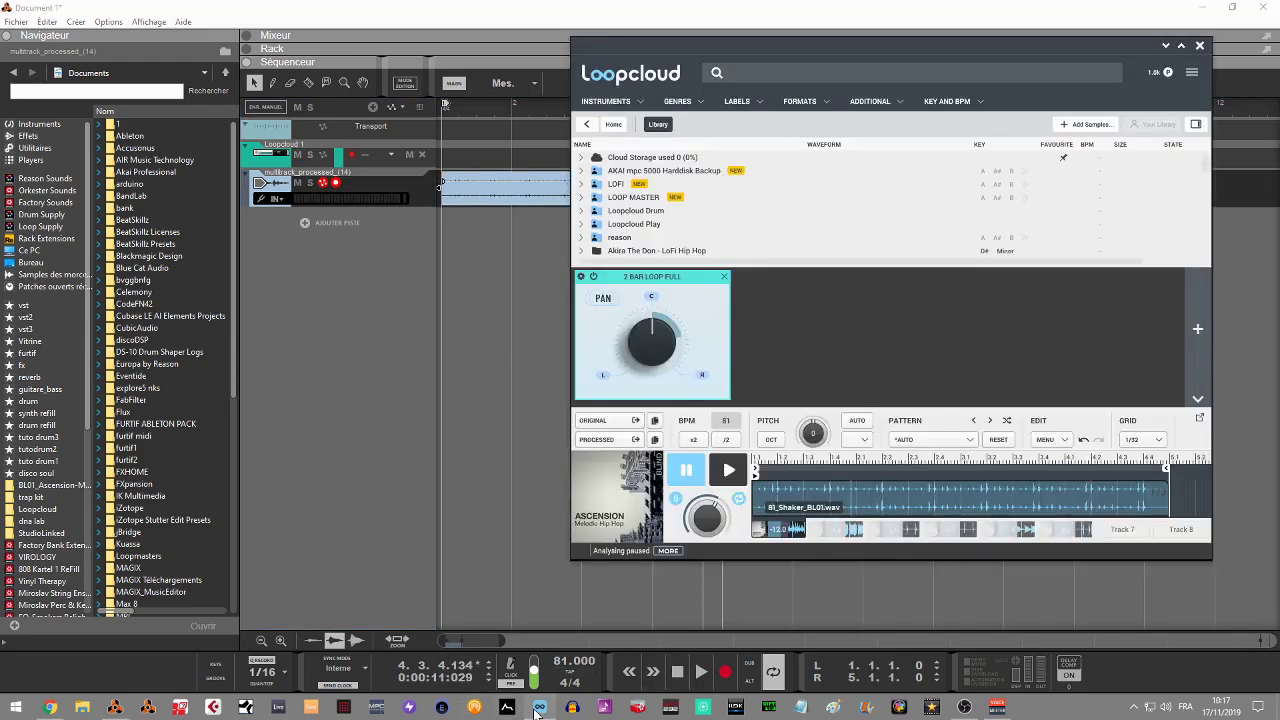
left_click(814, 533)
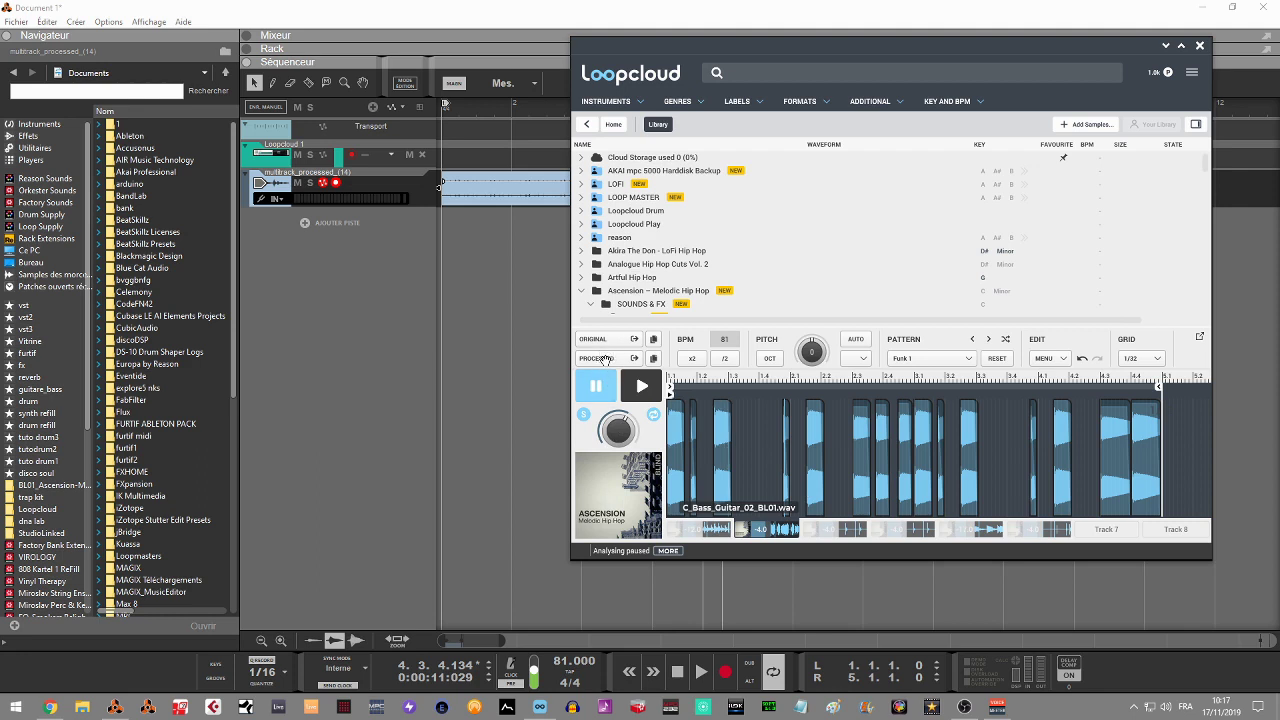
left_click_drag(605, 359, 436, 248)
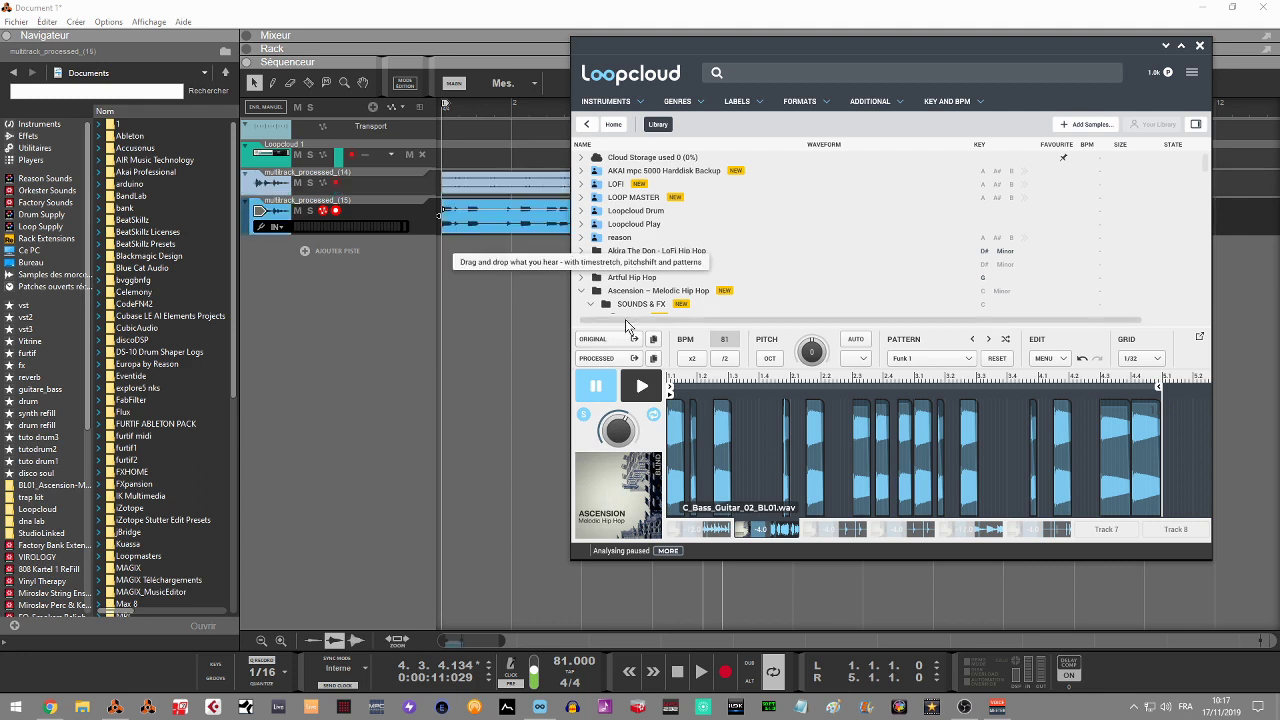
left_click(816, 537)
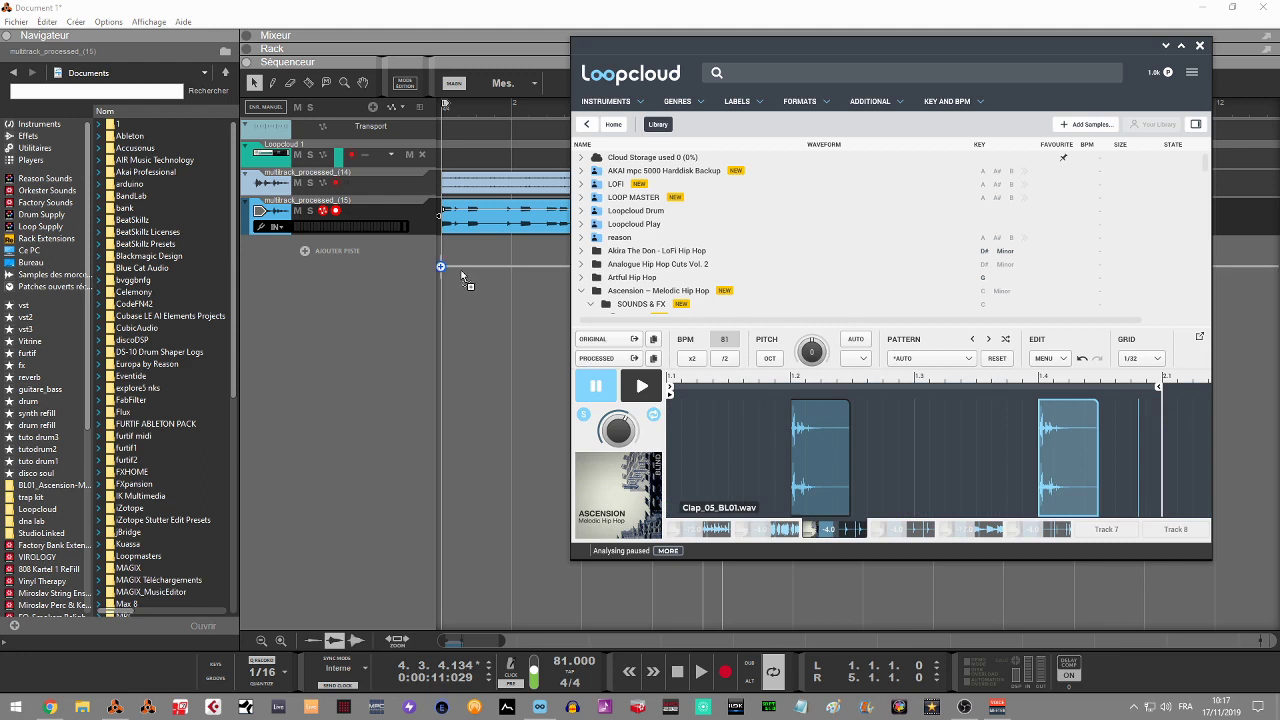
left_click_drag(461, 270, 461, 270)
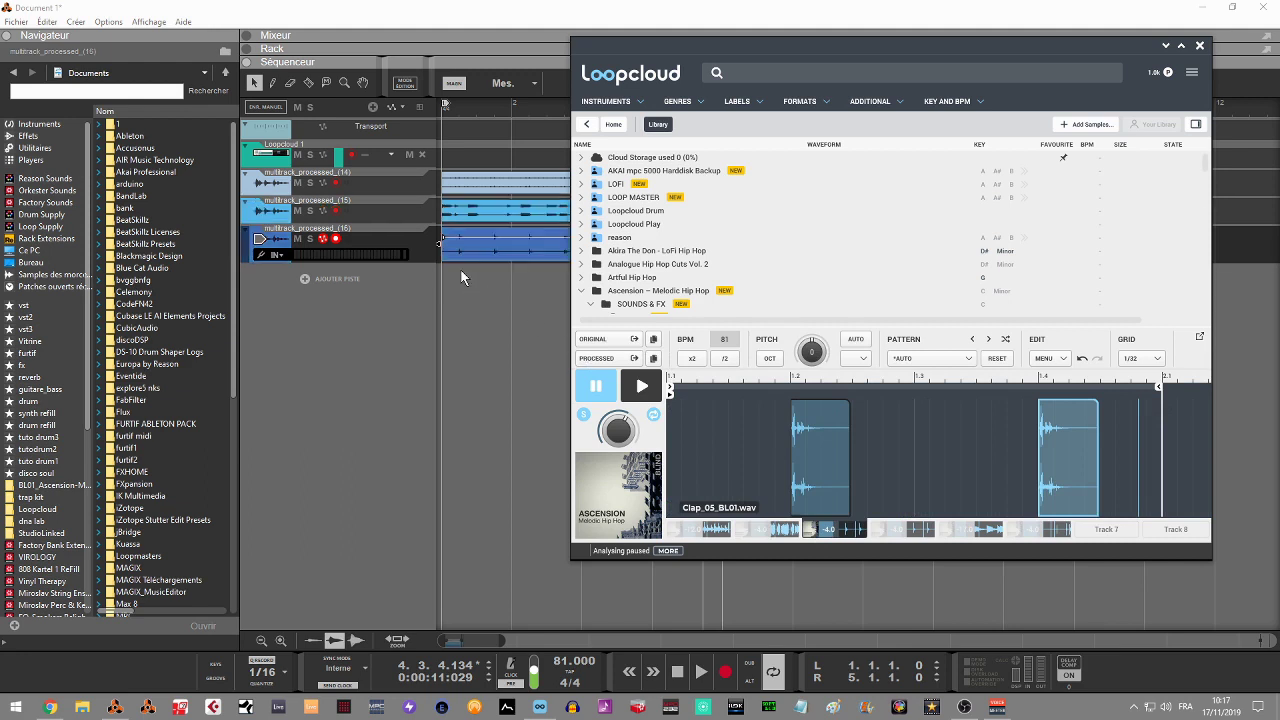
Export the processed snare and the layered bell with its Stop Reverse and Filter effects onto new sequencer tracks at bar 1
left_click(884, 527)
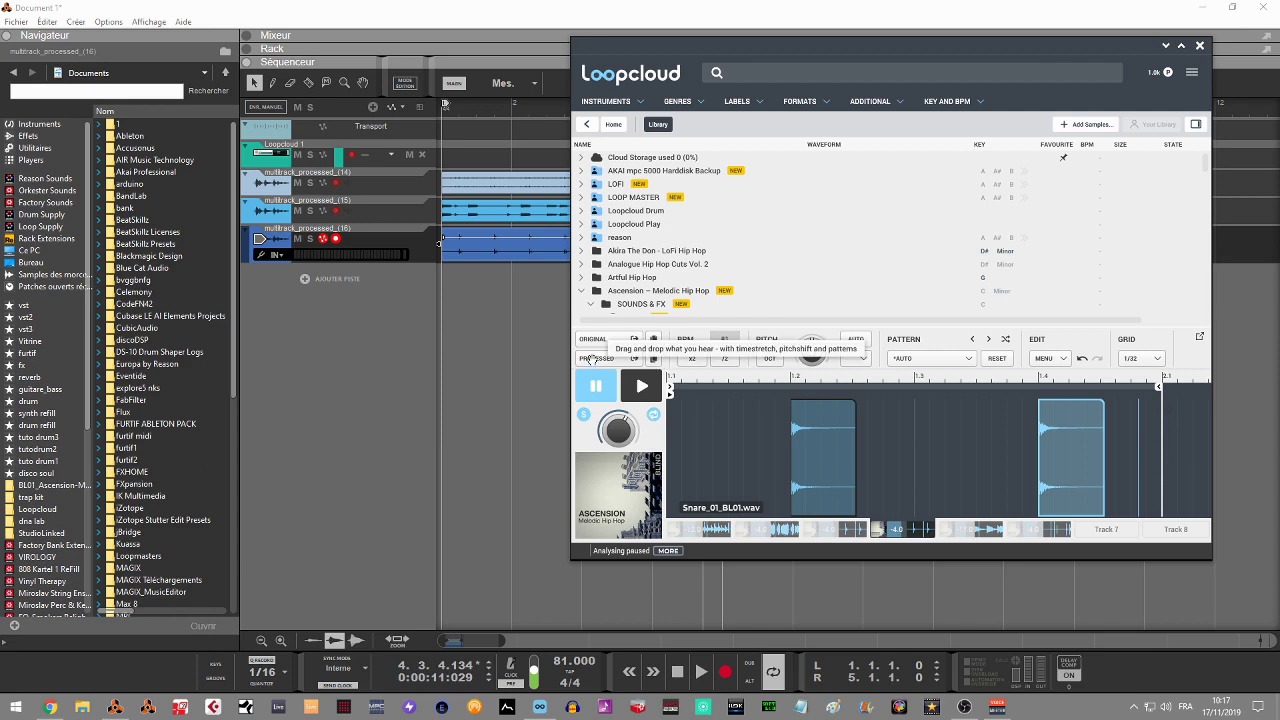
left_click_drag(590, 362, 436, 301)
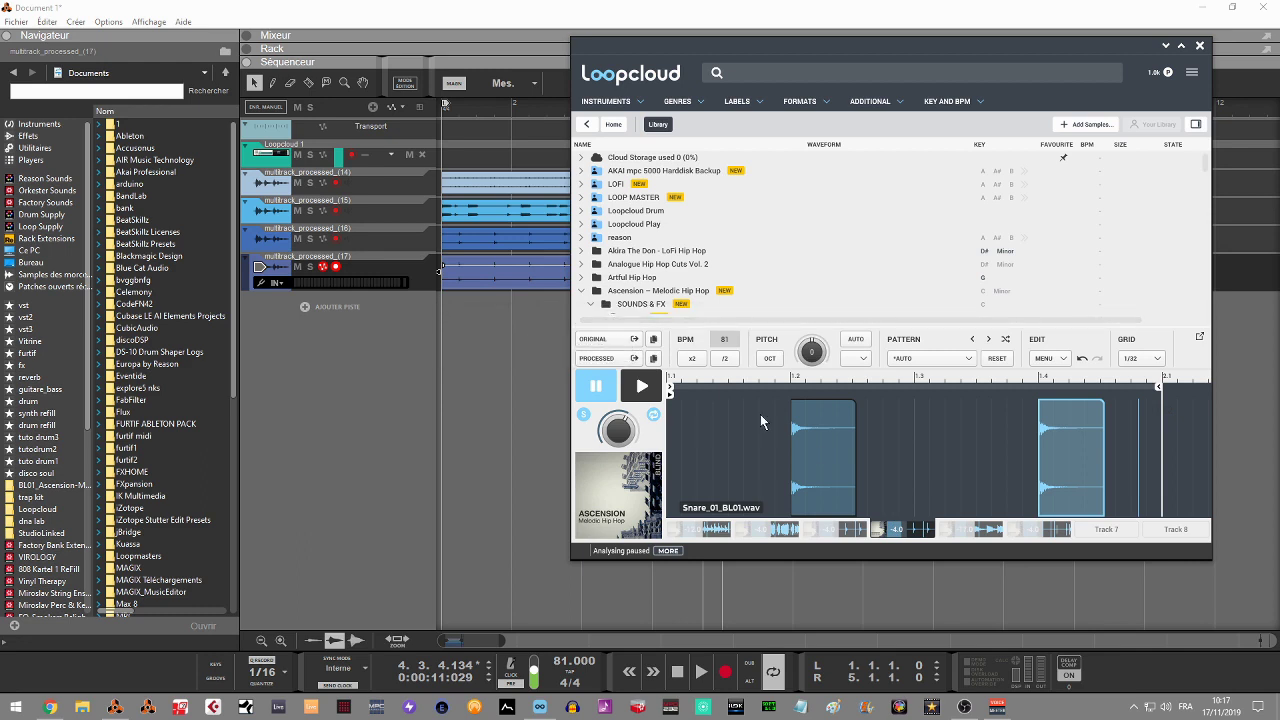
left_click(950, 533)
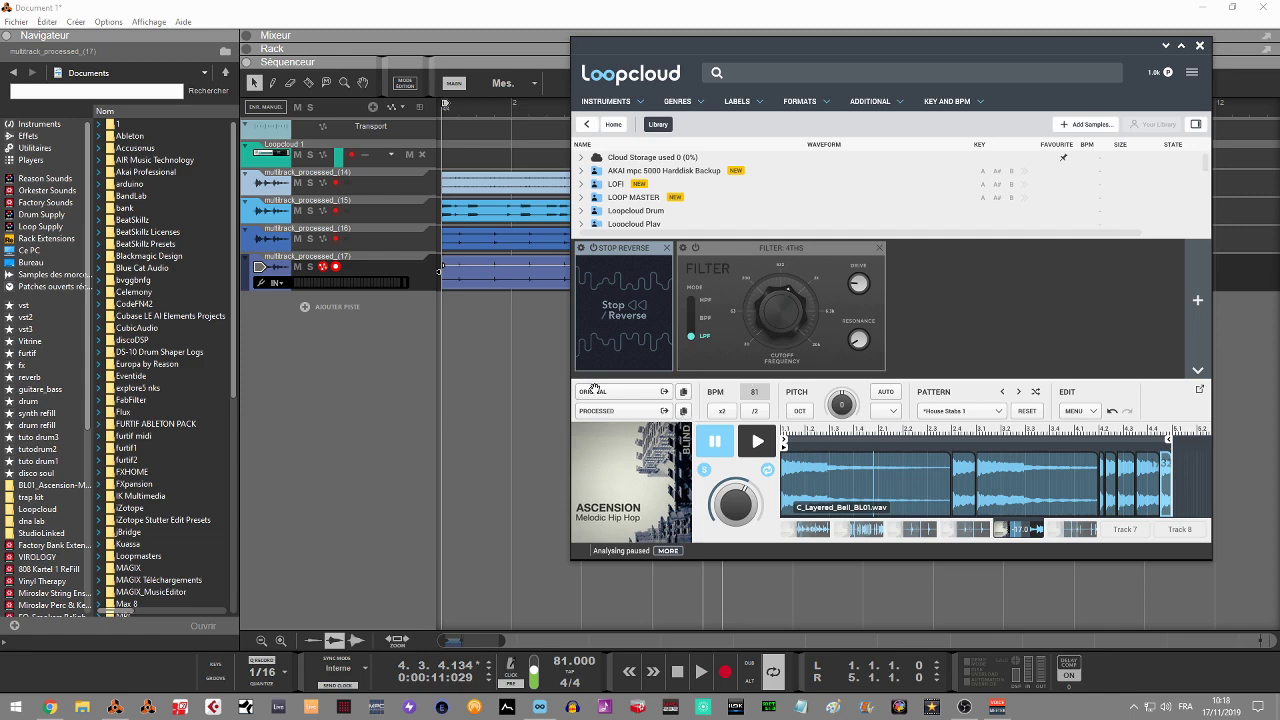
left_click_drag(595, 411, 446, 322)
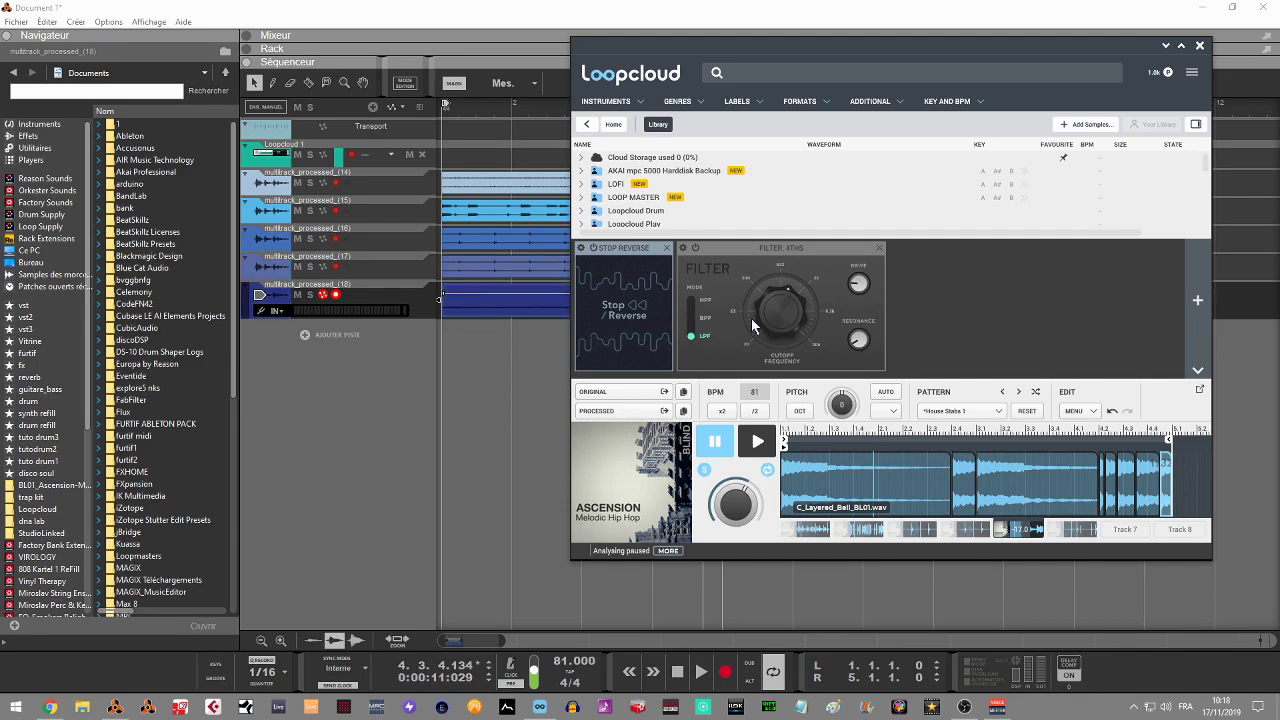
Remove the Filter from the layered bell, export this processed version, and place its clip on the existing bell track at bar 5
left_click_drag(1072, 47, 1018, 80)
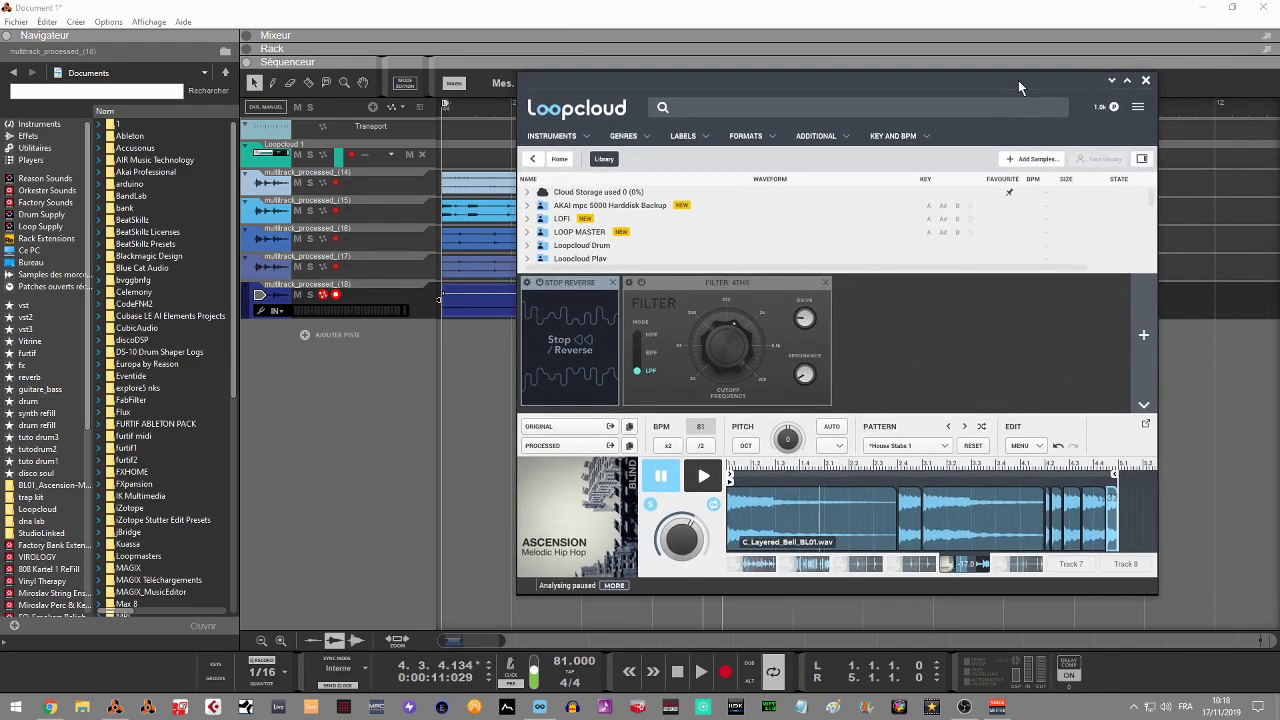
left_click(826, 283)
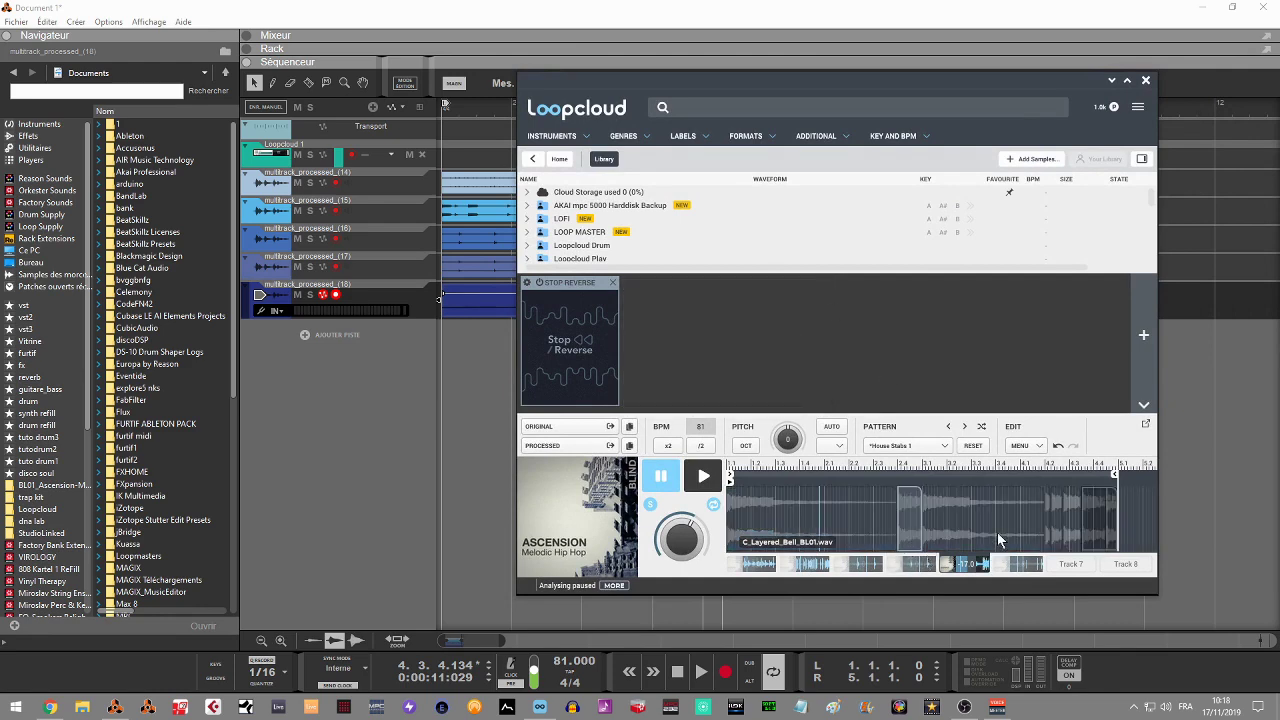
left_click_drag(903, 84, 1228, 82)
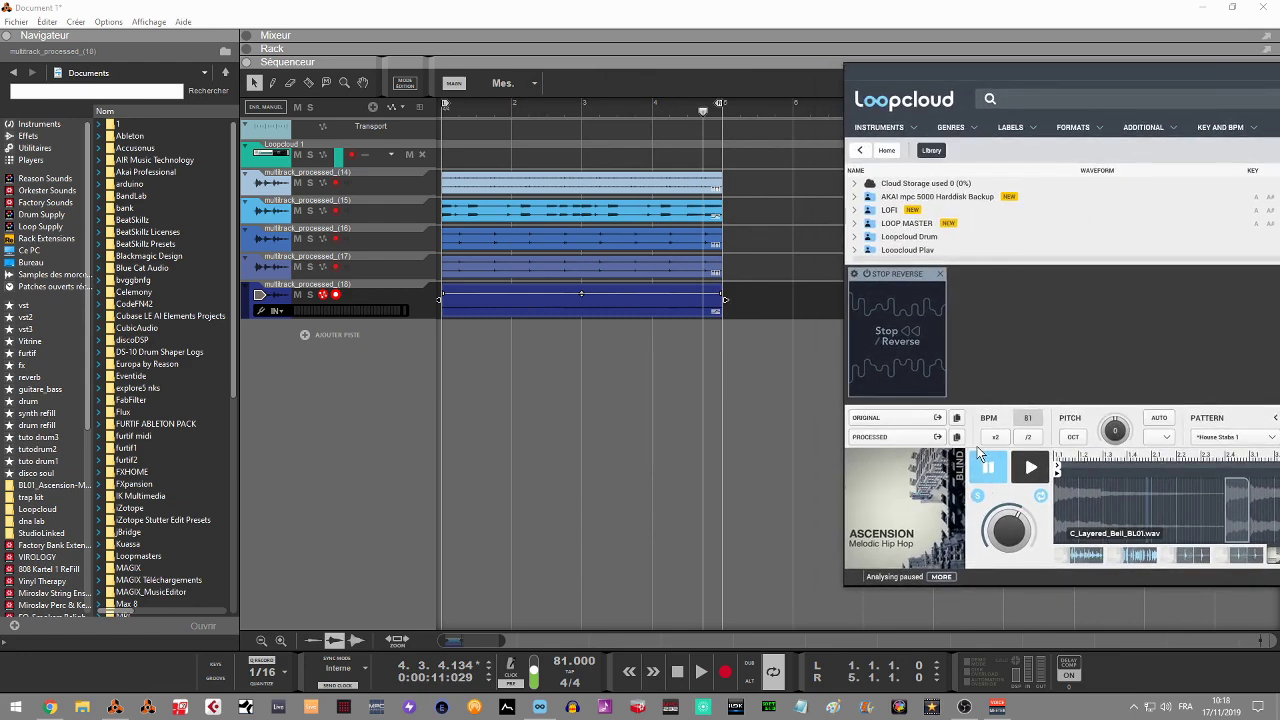
left_click_drag(880, 438, 453, 368)
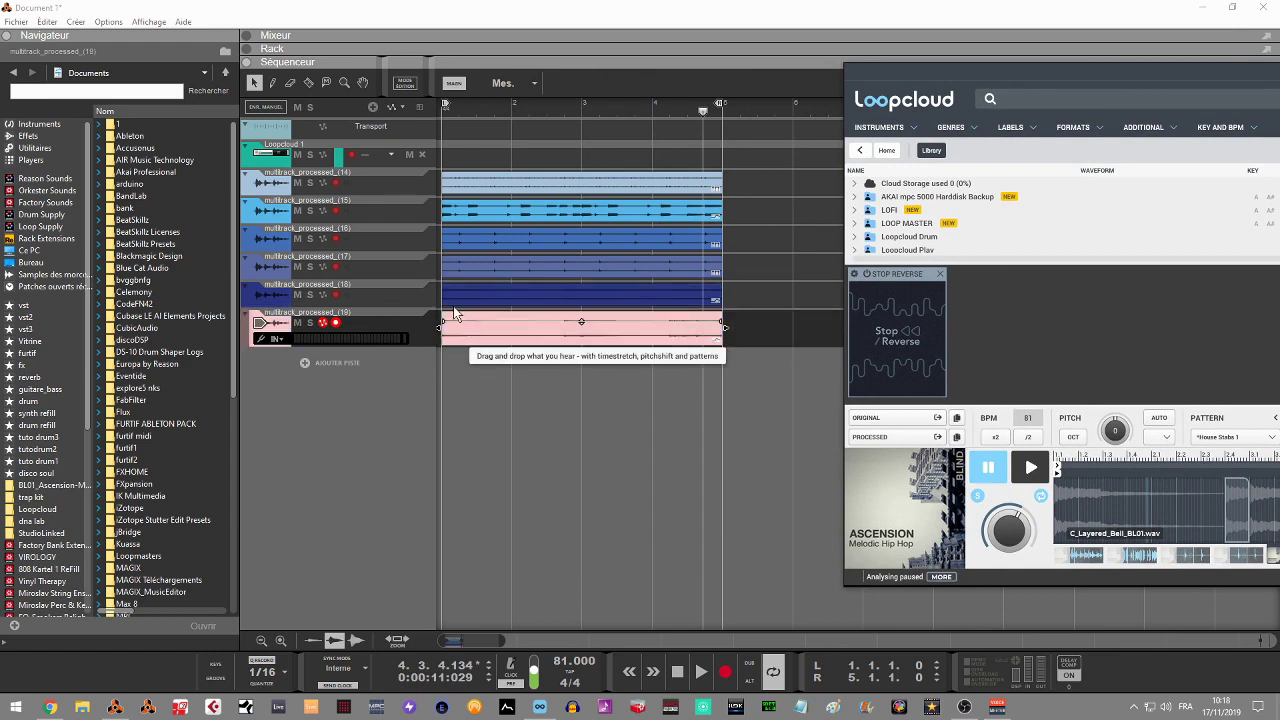
left_click_drag(462, 323, 755, 289)
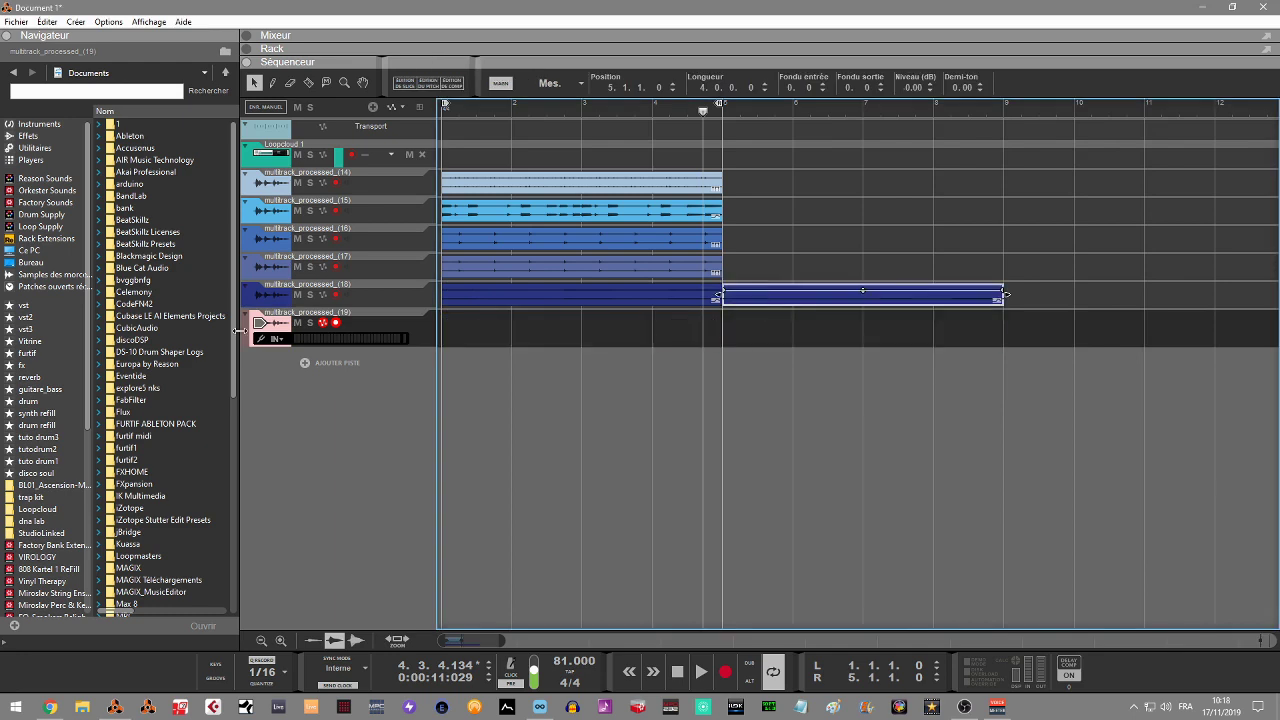
Delete the emptied audio track below the bell track together with its device
left_click(352, 320)
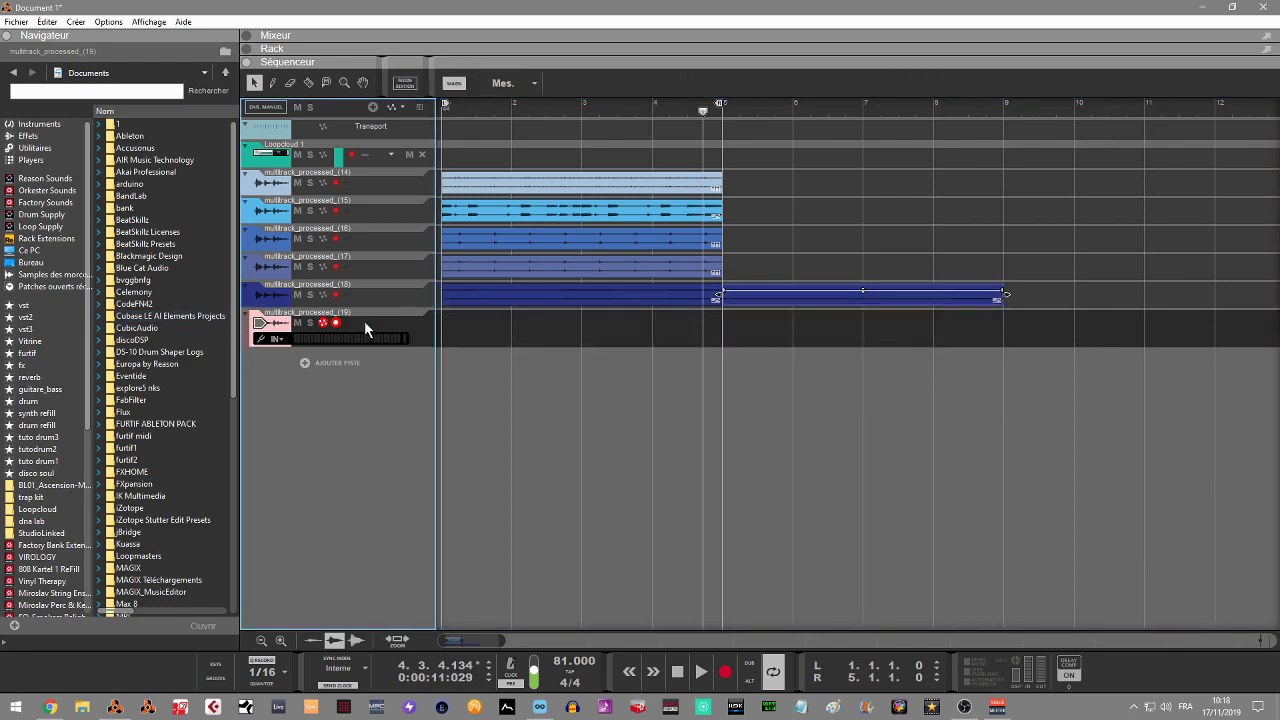
key("Delete")
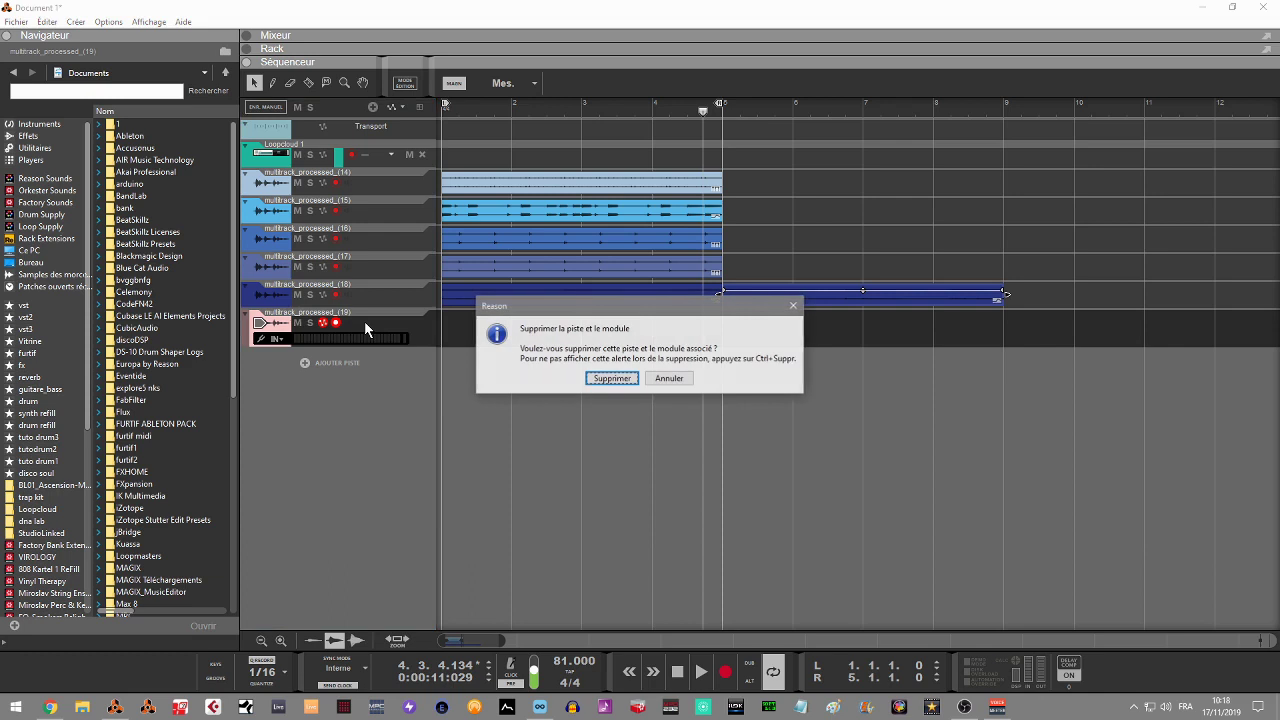
left_click(611, 379)
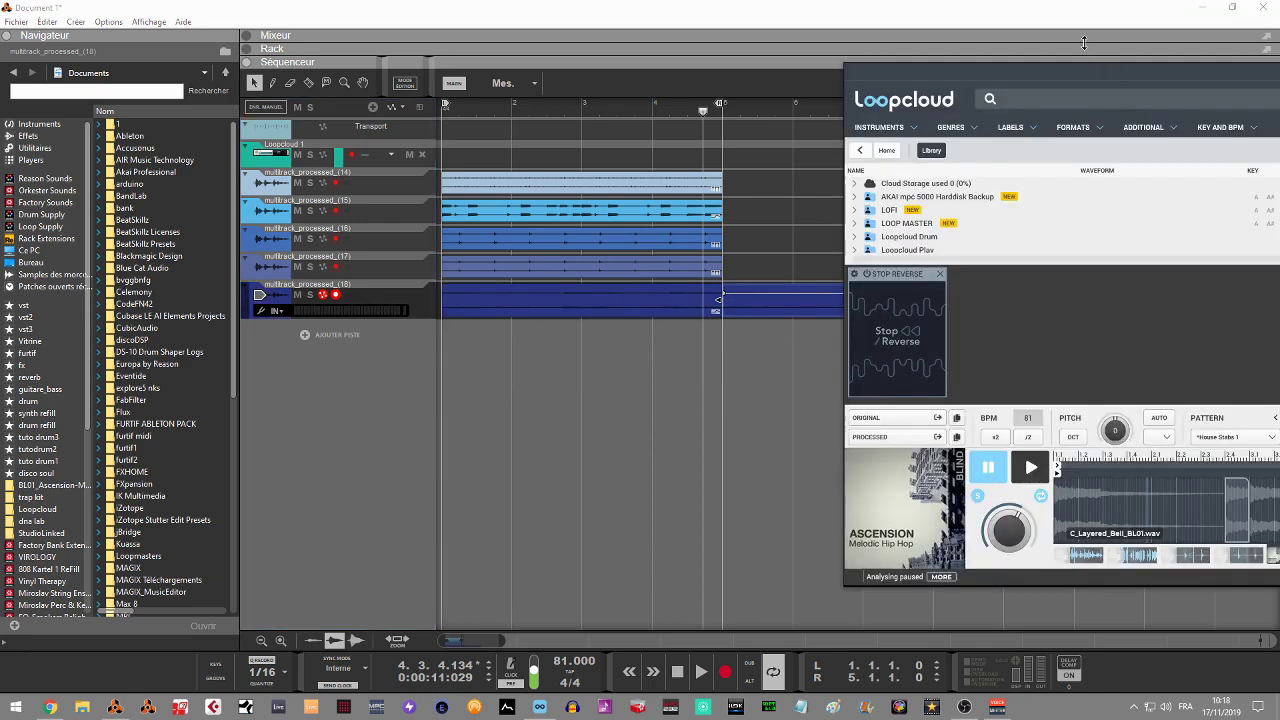
Remove Stop Reverse from the layered bell, export the effect-free version, and move its clip onto the bell track after the second clip
left_click_drag(1092, 67, 800, 90)
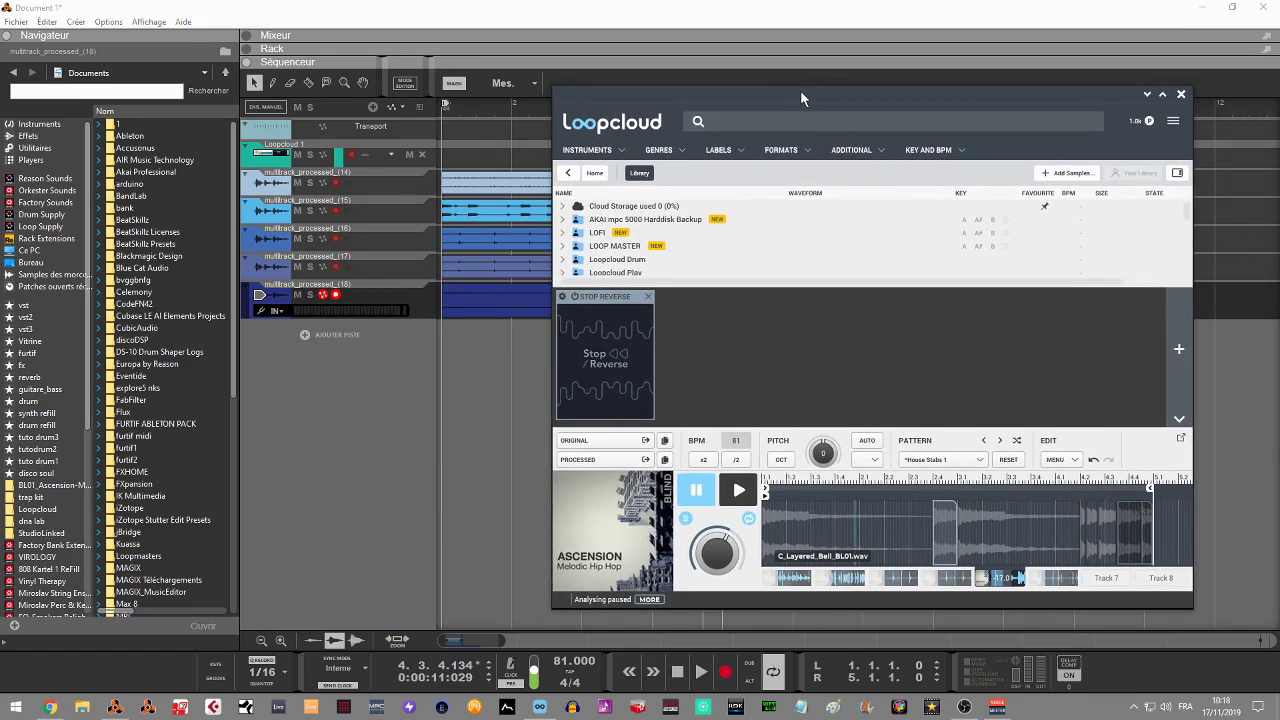
left_click(650, 297)
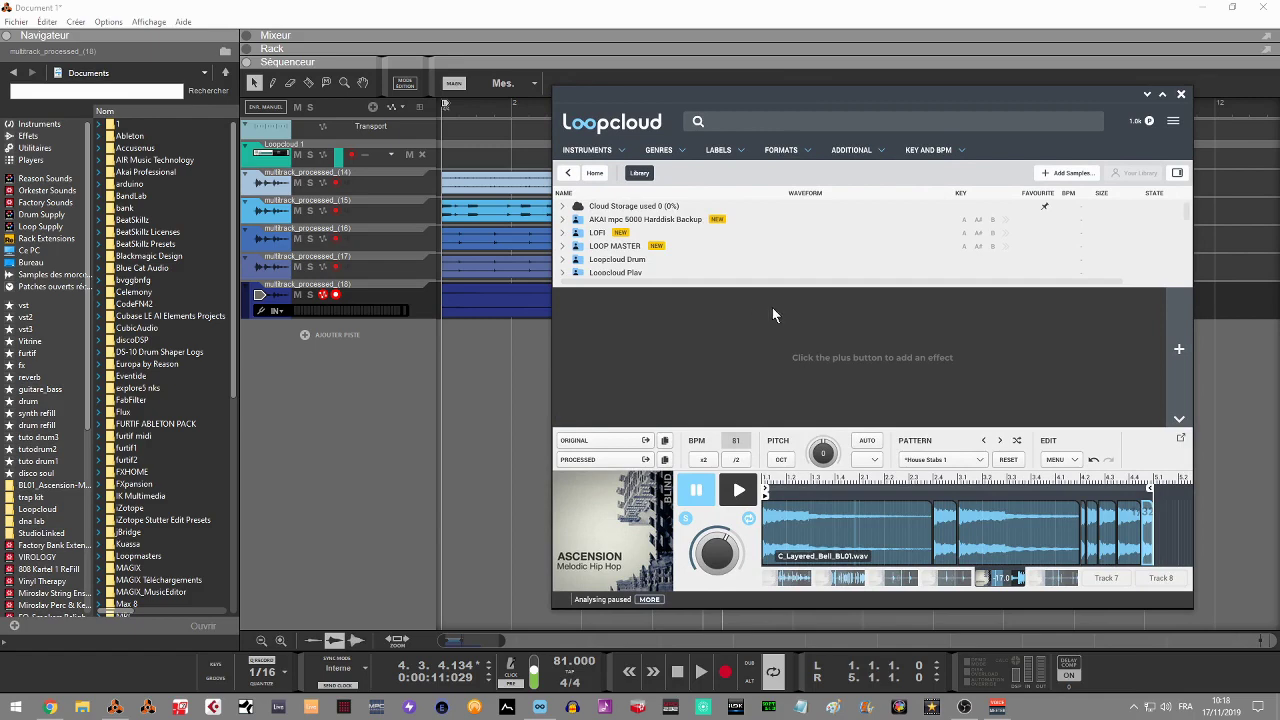
left_click_drag(948, 95, 1148, 91)
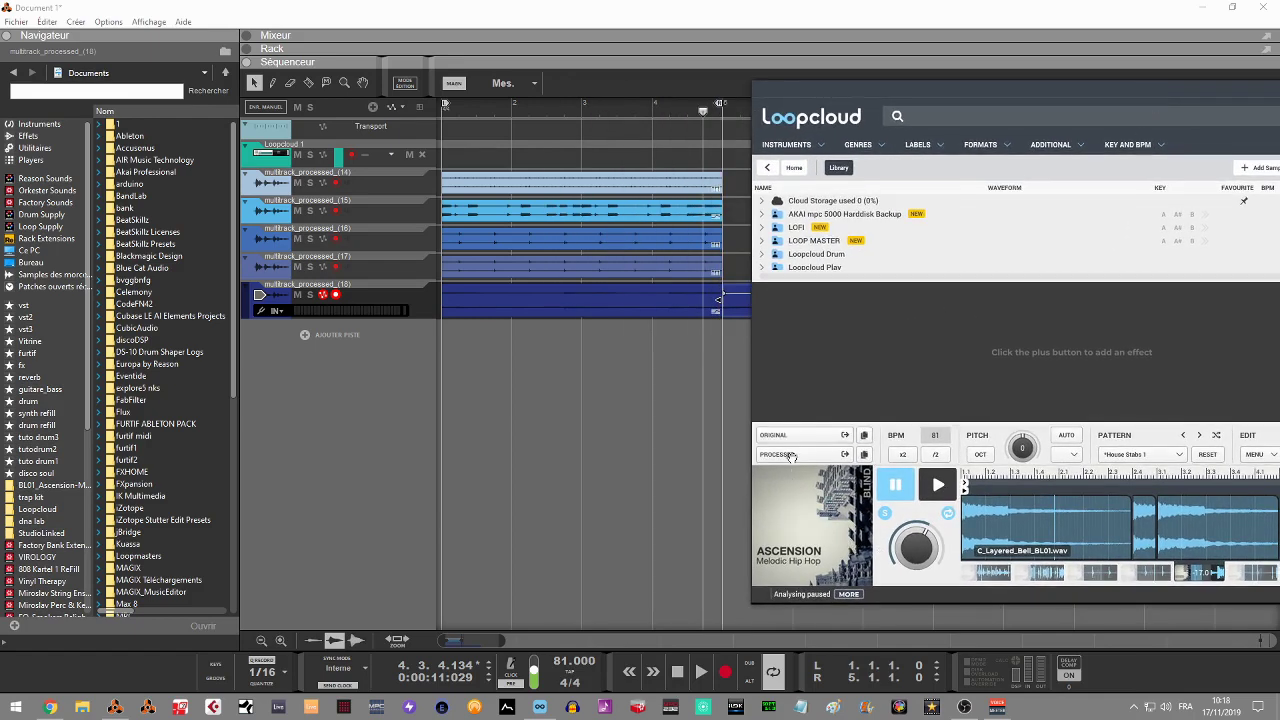
left_click_drag(790, 455, 431, 391)
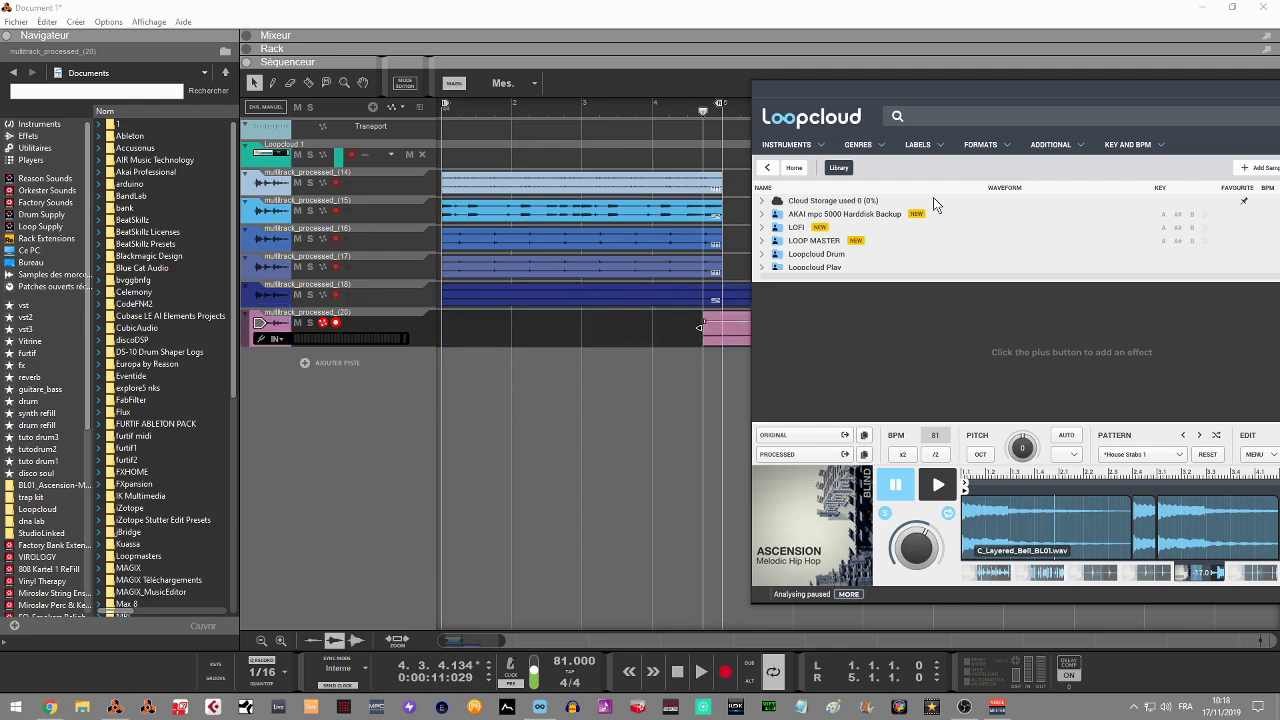
left_click_drag(1136, 87, 1279, 54)
left_click_drag(821, 337, 1170, 310)
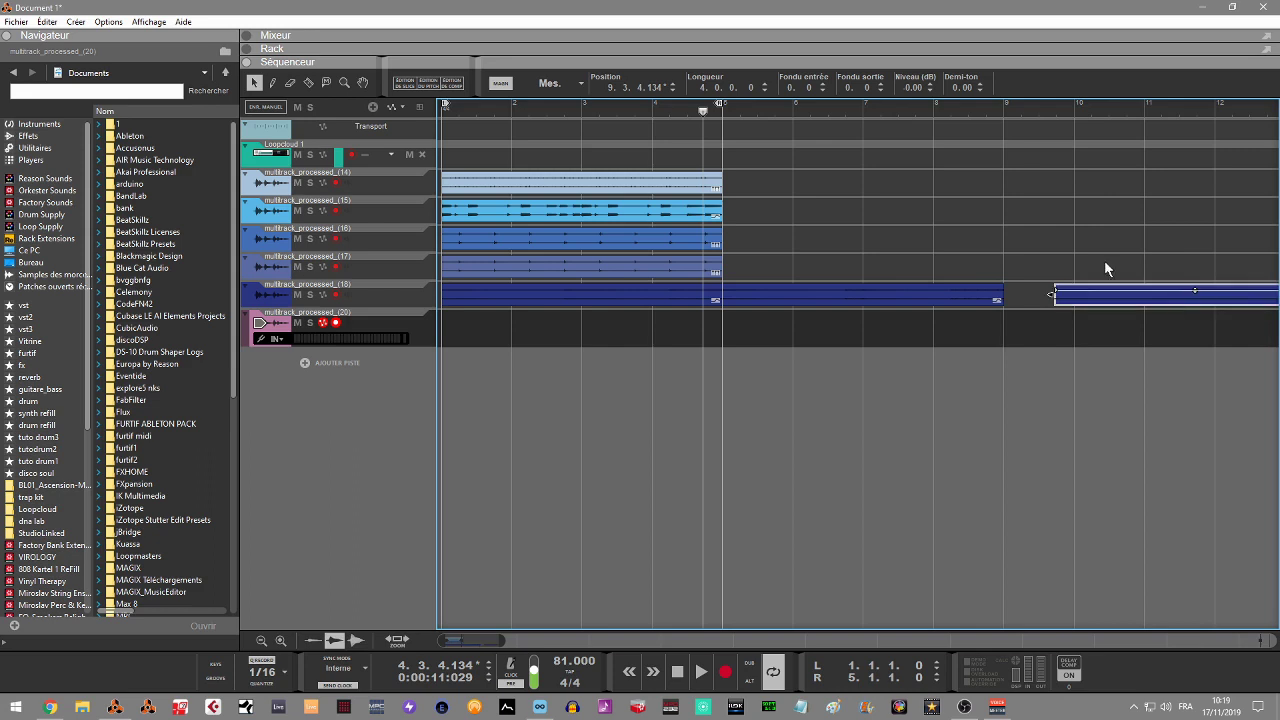
Refine the sequencer snap to 1/64 and on to 1/16, and align the third bell clip directly after the second at bar 9
left_click(566, 85)
left_click(503, 87)
left_click(581, 85)
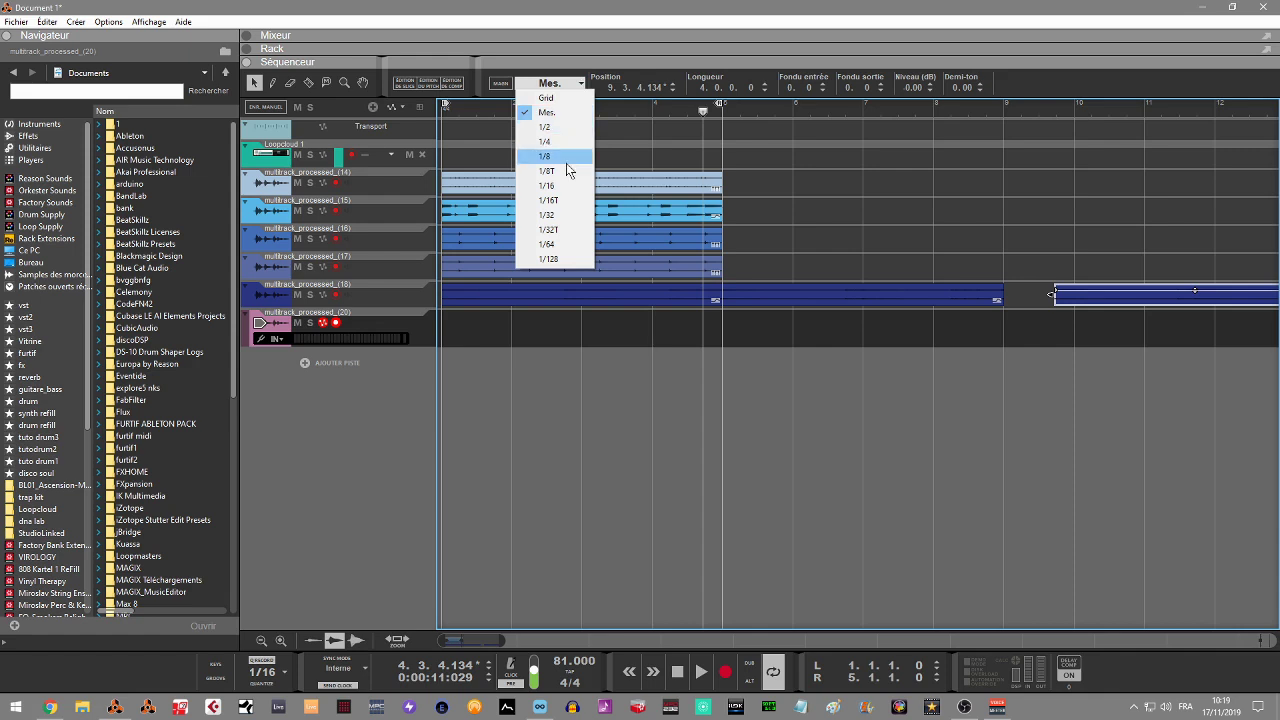
left_click(566, 244)
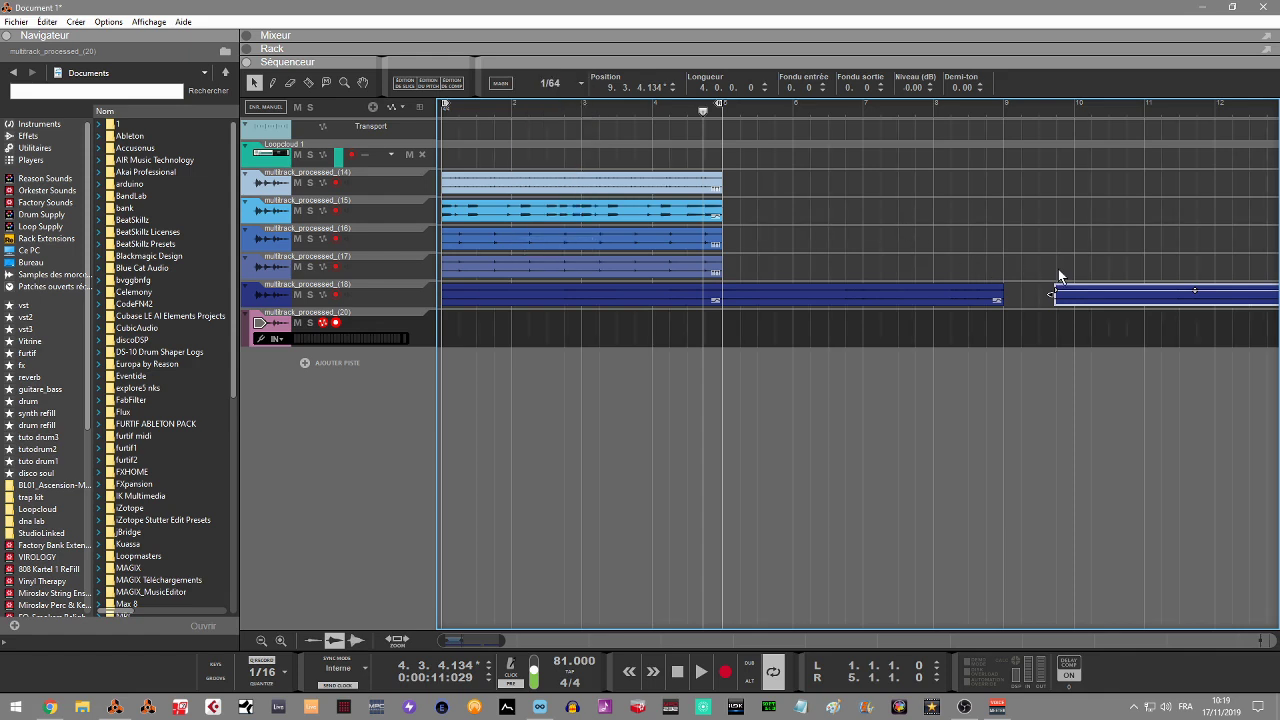
left_click_drag(1074, 300, 834, 296)
left_click_drag(519, 645, 525, 645)
left_click(722, 489)
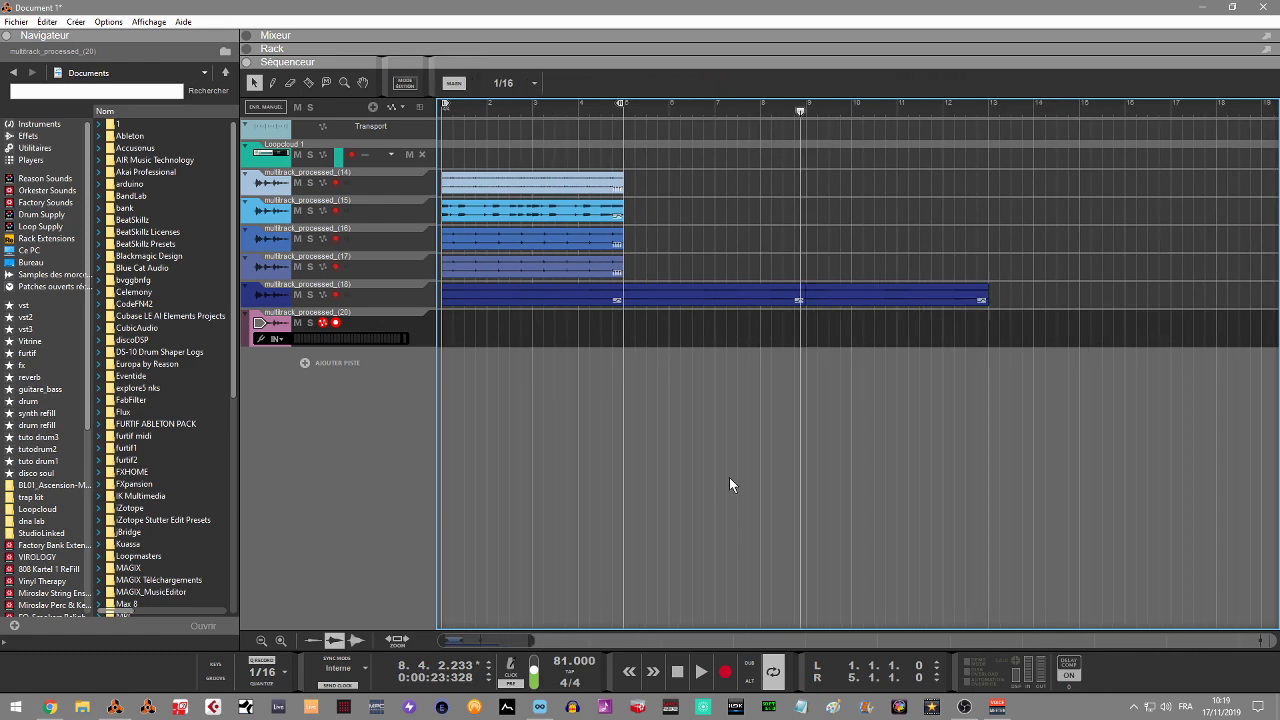
Make the kick on Track 6 active in Loopcloud and move its window clear of the sequencer track list
left_click_drag(1192, 87, 912, 79)
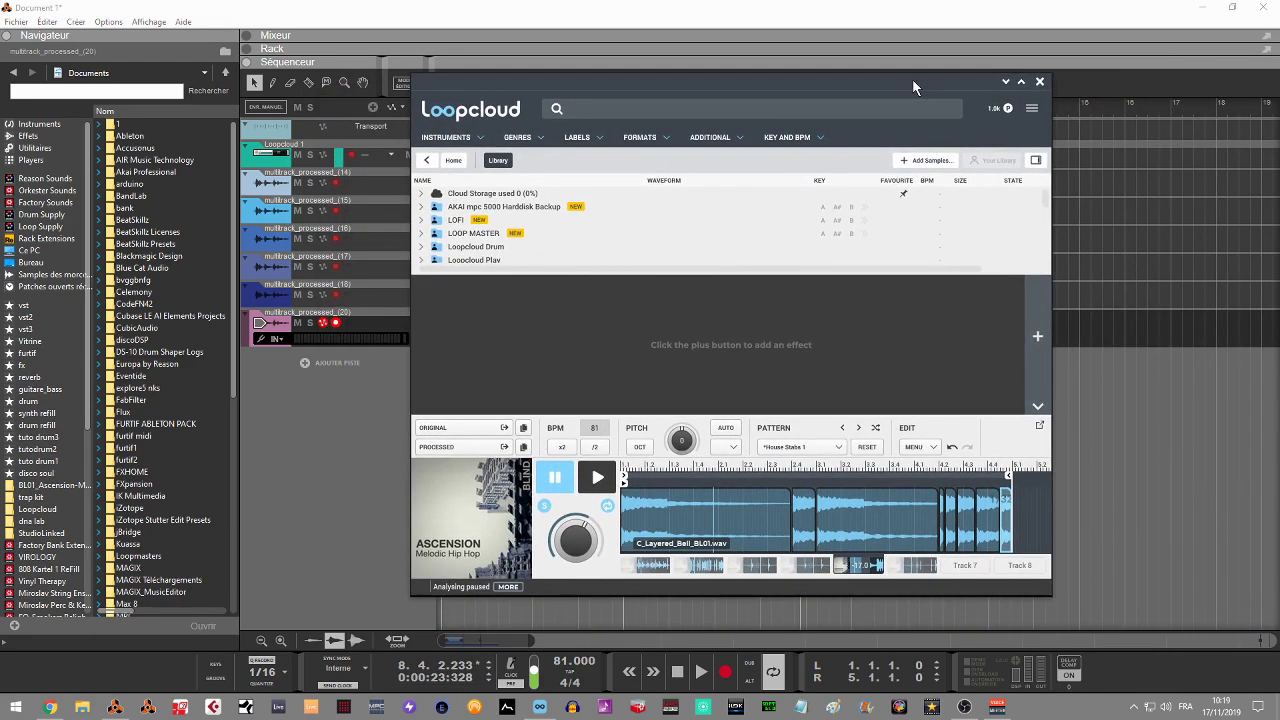
left_click(896, 567)
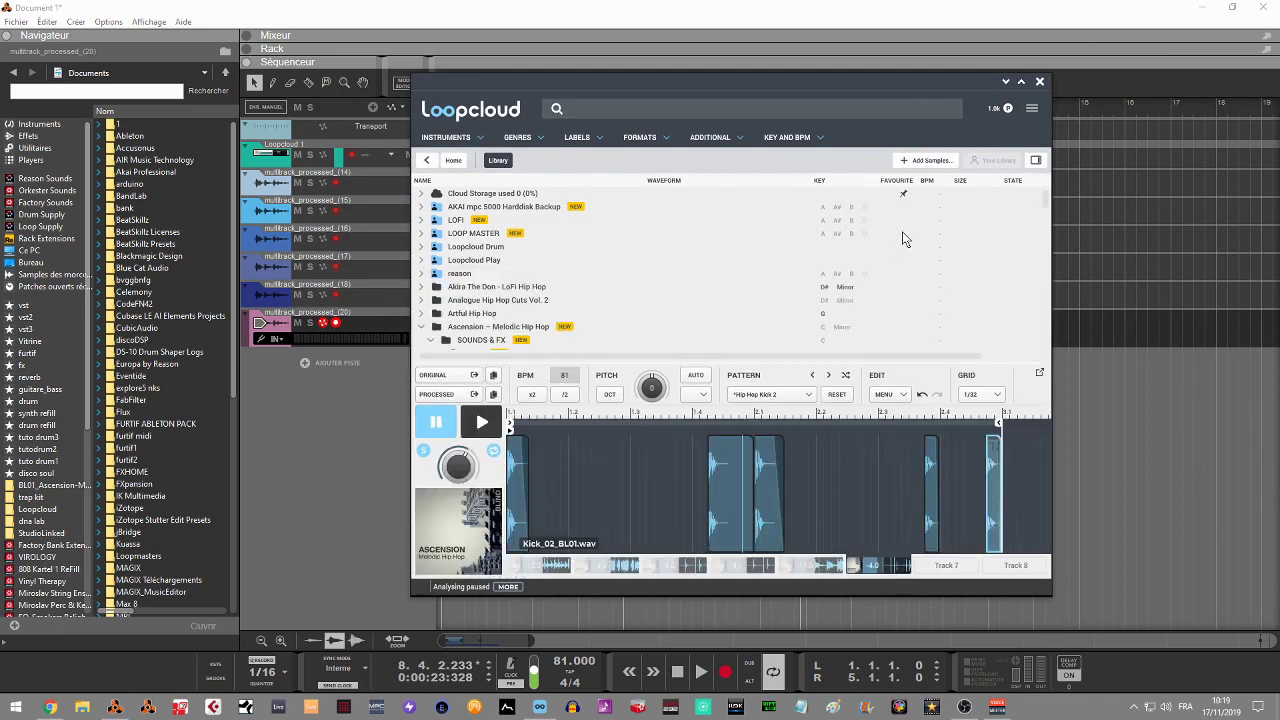
left_click_drag(827, 82, 1010, 65)
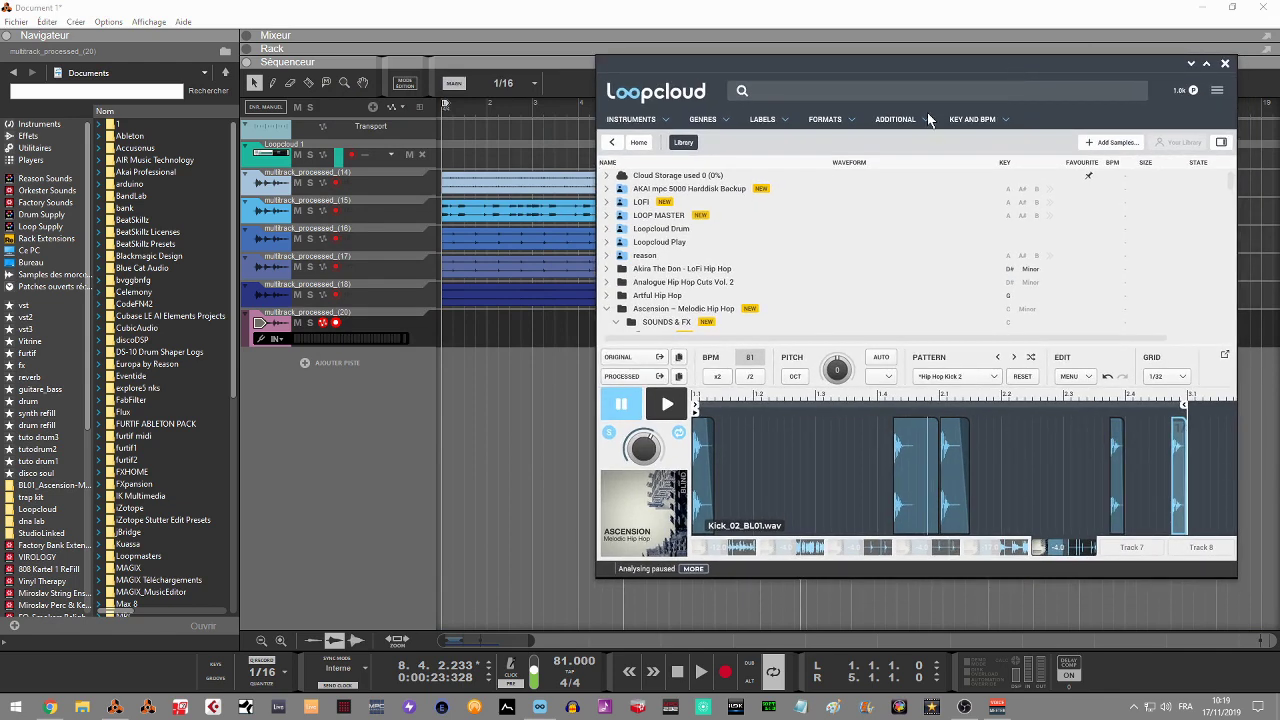
Delete the empty track left by the last bell export, including its device, and bring Loopcloud back to the front
left_click(425, 349)
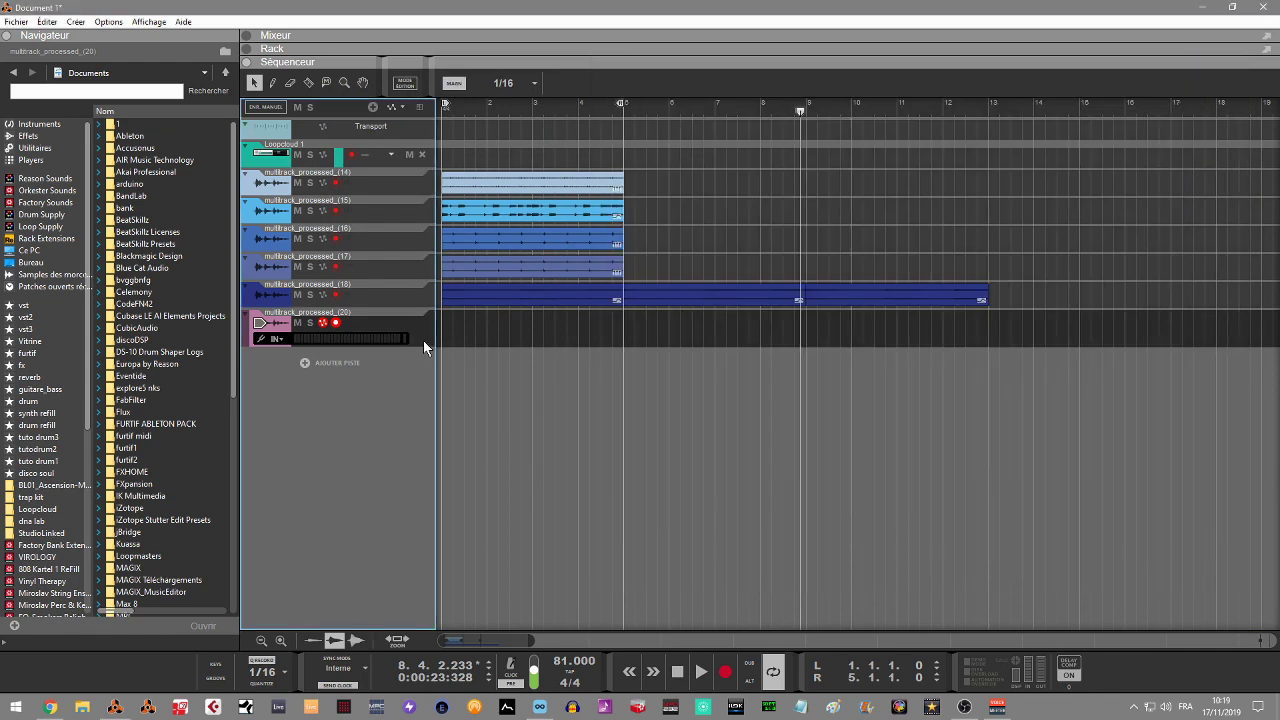
key("Delete")
left_click(605, 379)
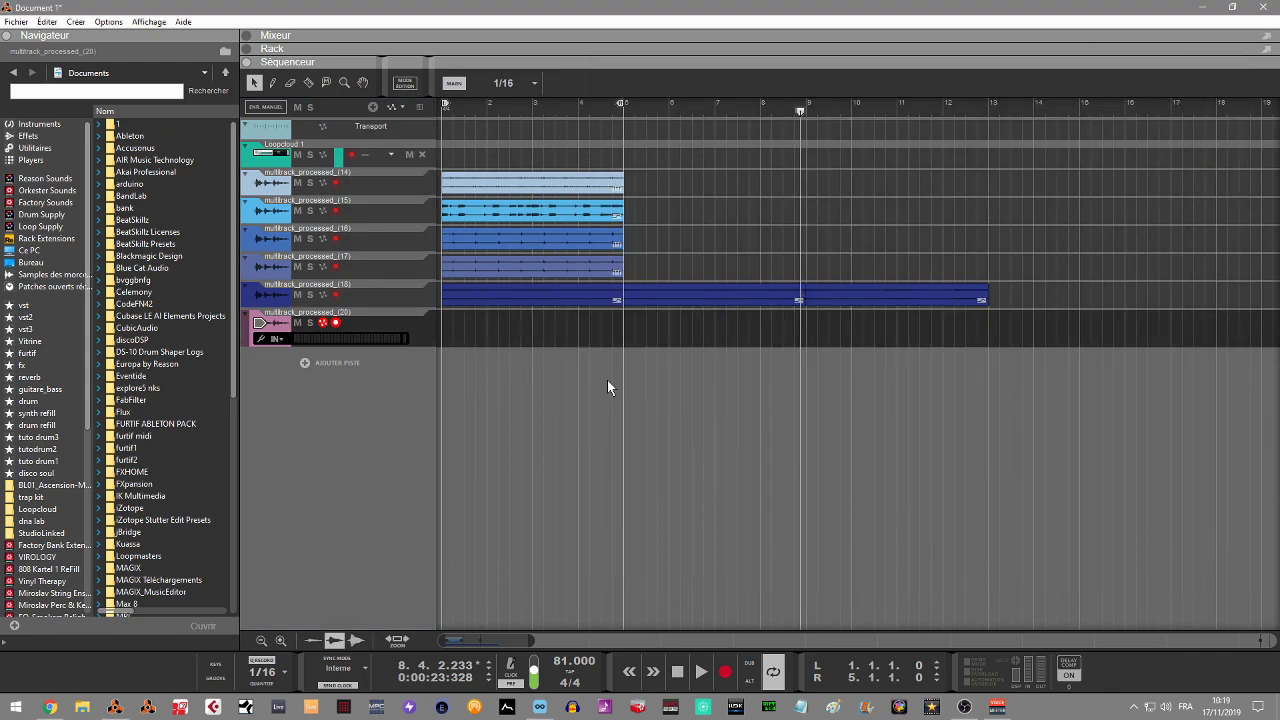
left_click(533, 711)
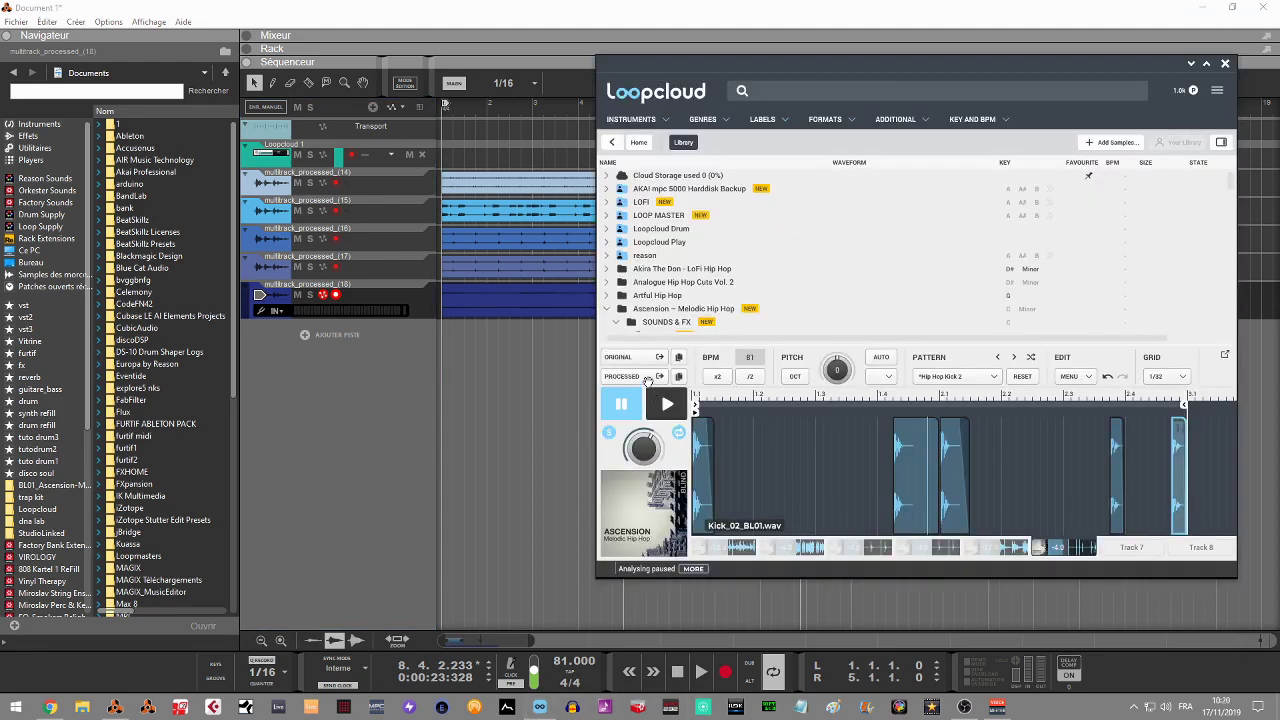
Export the processed kick from Loopcloud onto a new sequencer track at bar 1, minimize Loopcloud, and play the arrangement from the start
mouse_move(595, 376)
left_mouse_down()
mouse_move(444, 348)
mouse_move(443, 385)
left_mouse_up()
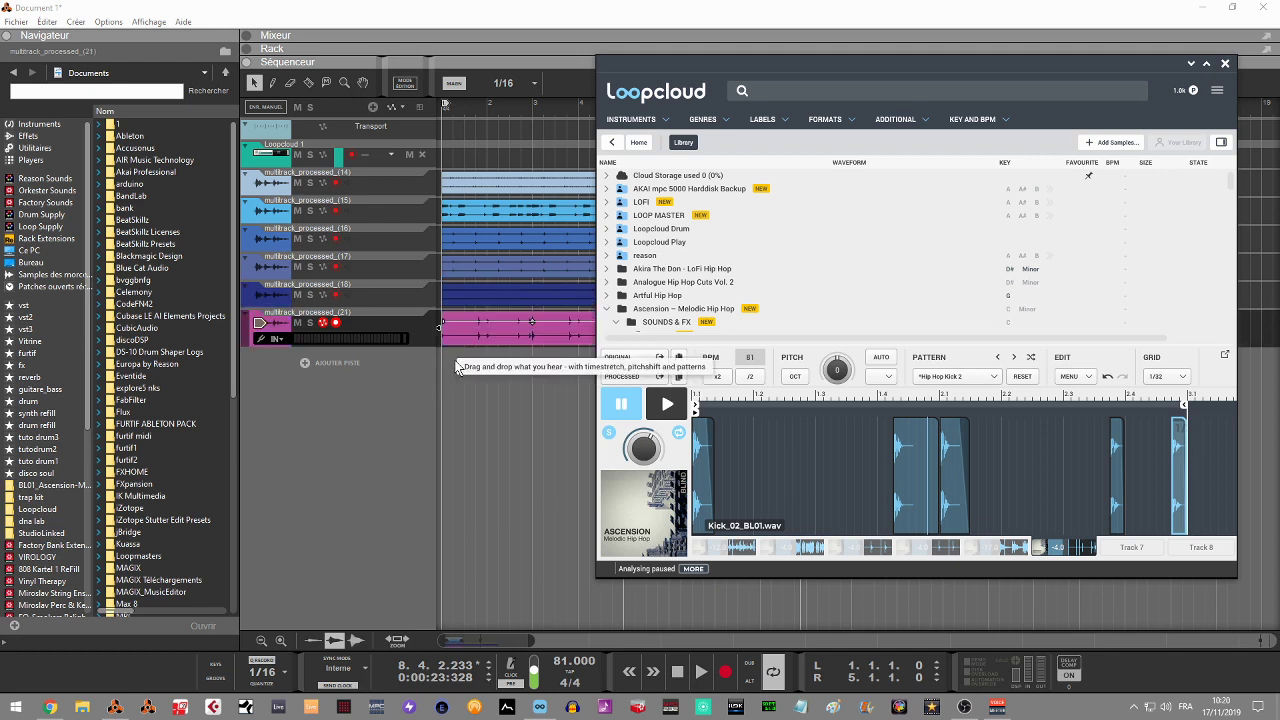
left_click(1191, 65)
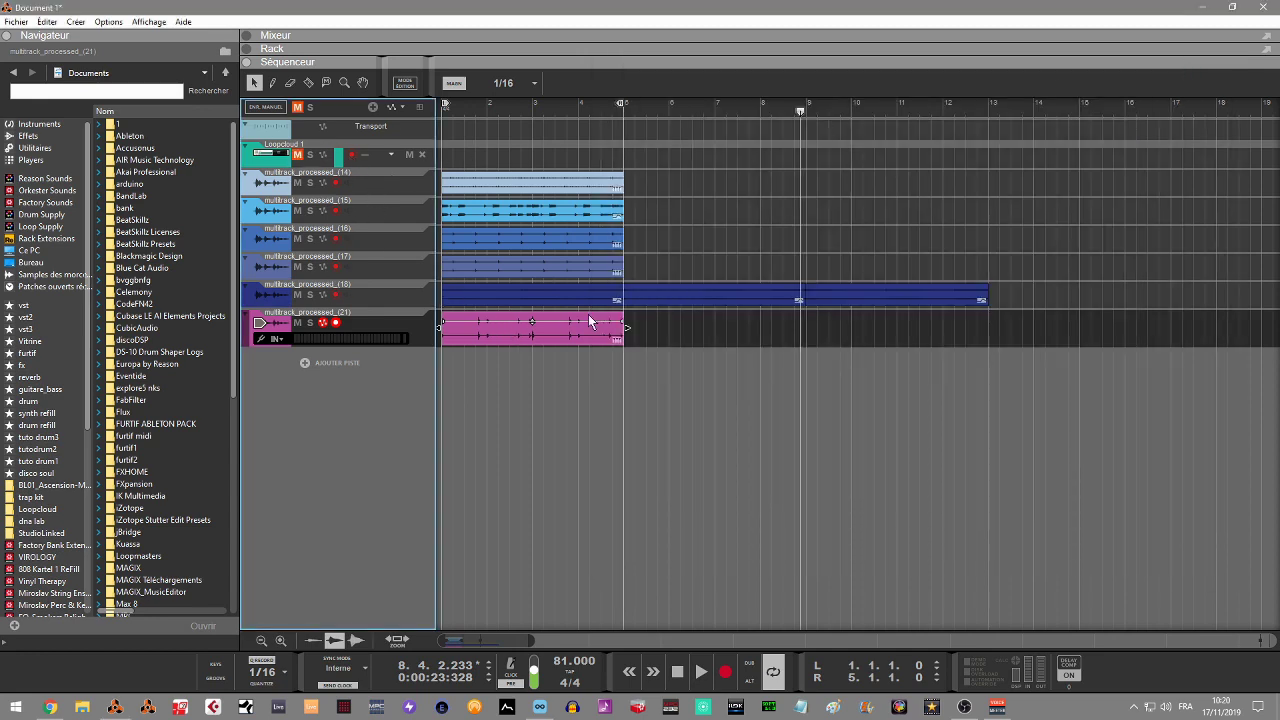
key("KP_0")
key("space")
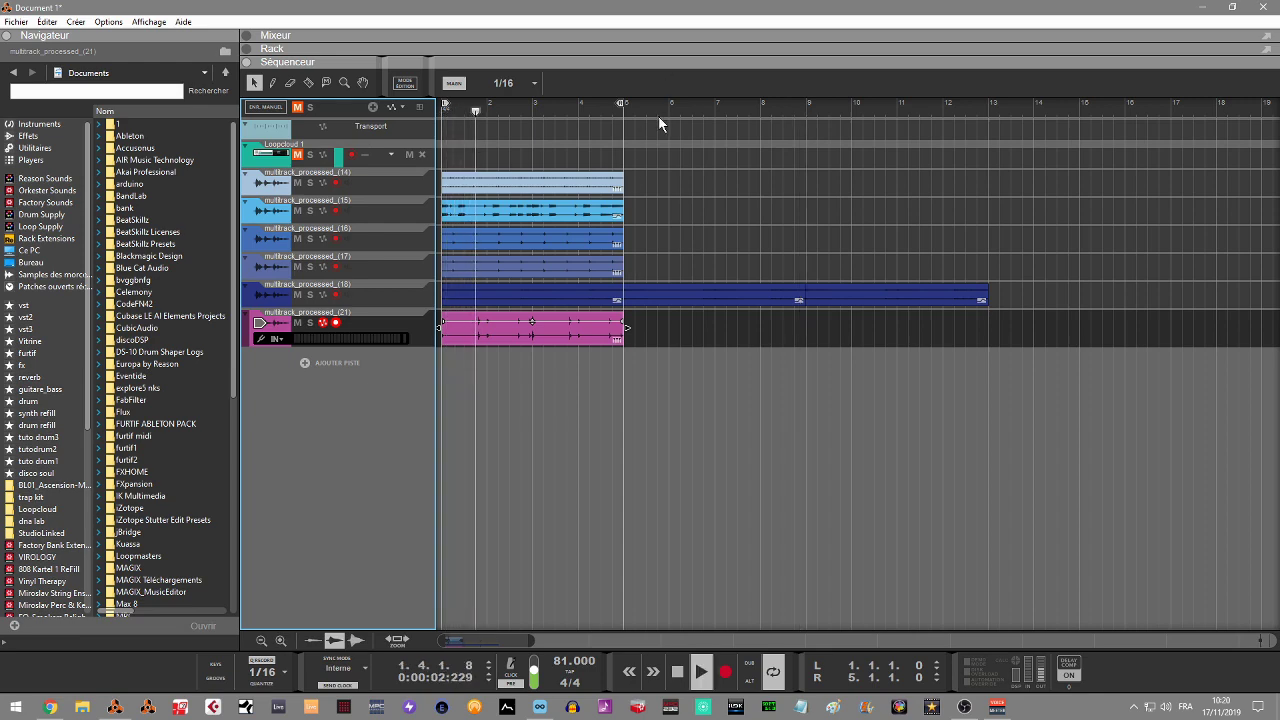
Show the mixer and audition the kick and channels (16), (15) and (14) with their solos to identify the sounds
key("F5")
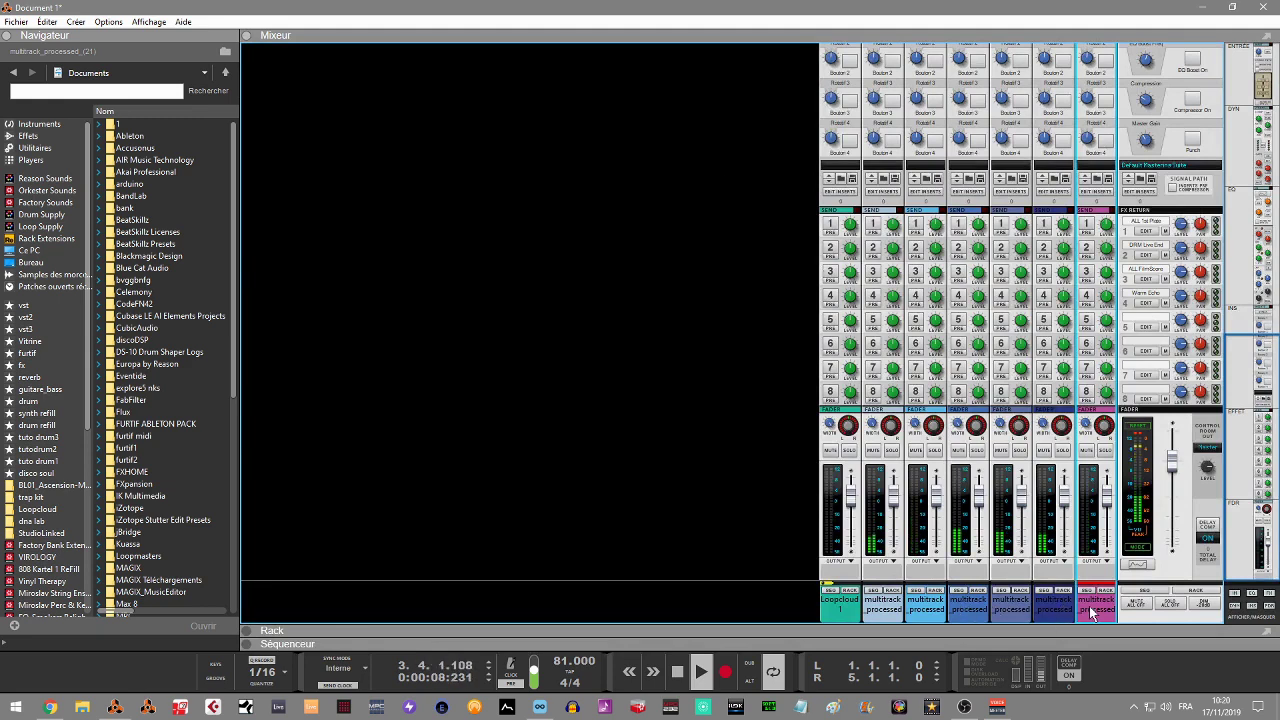
left_click(1105, 450)
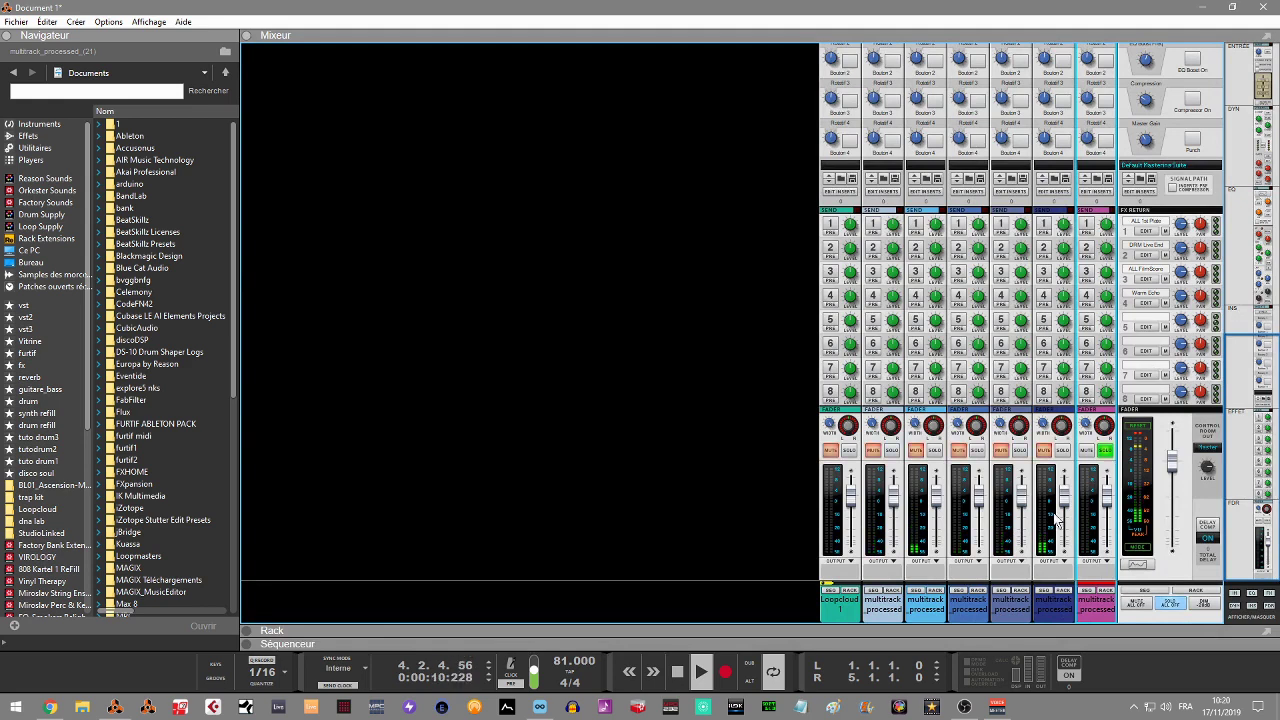
left_click(978, 451)
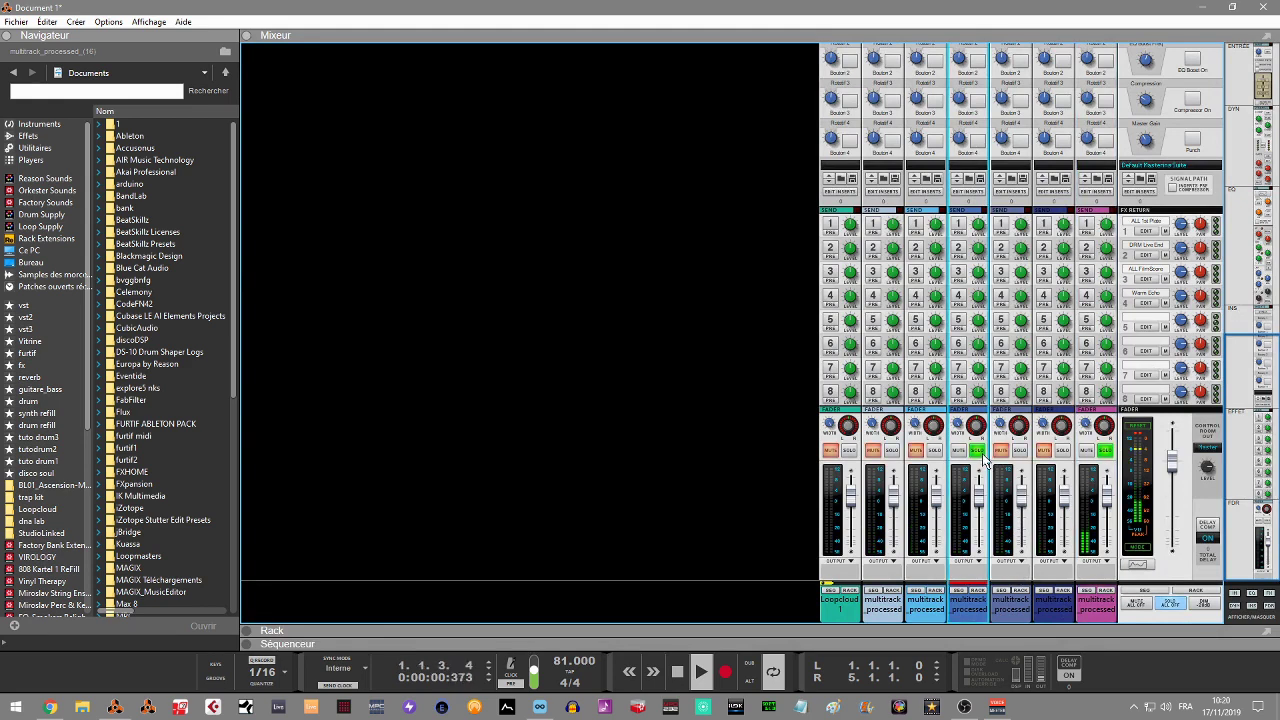
left_click(934, 451)
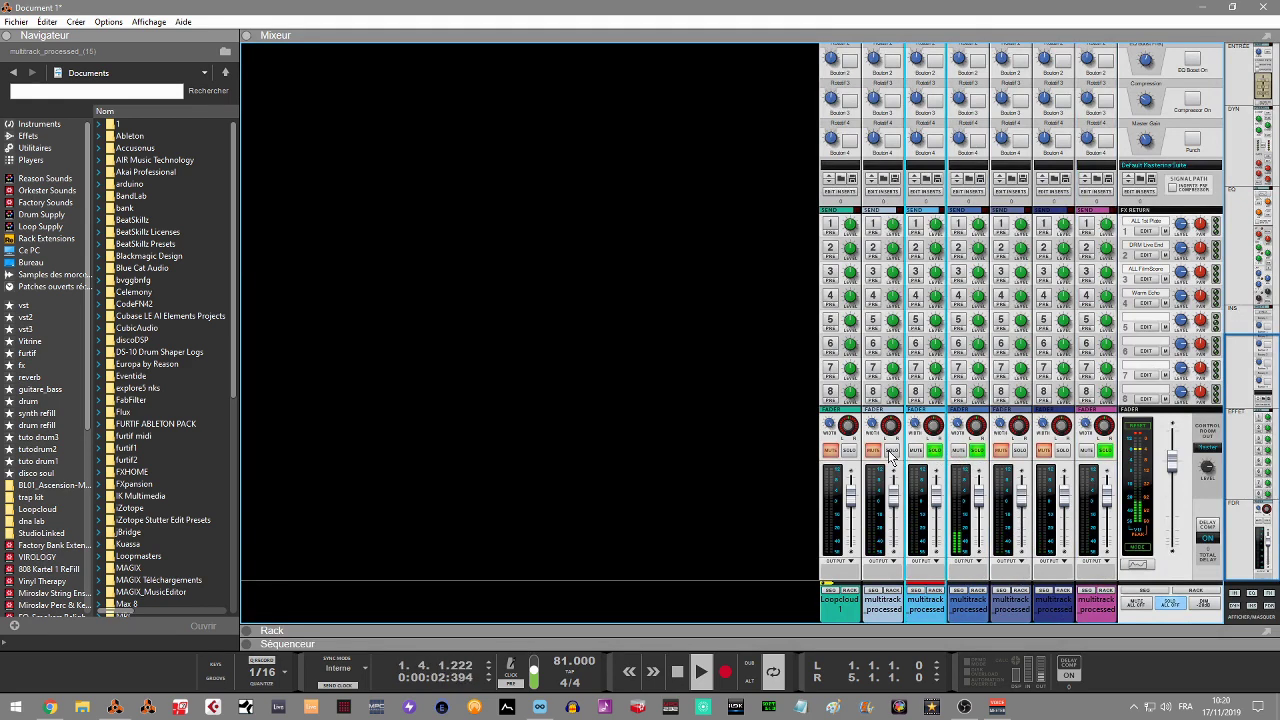
left_click(893, 456)
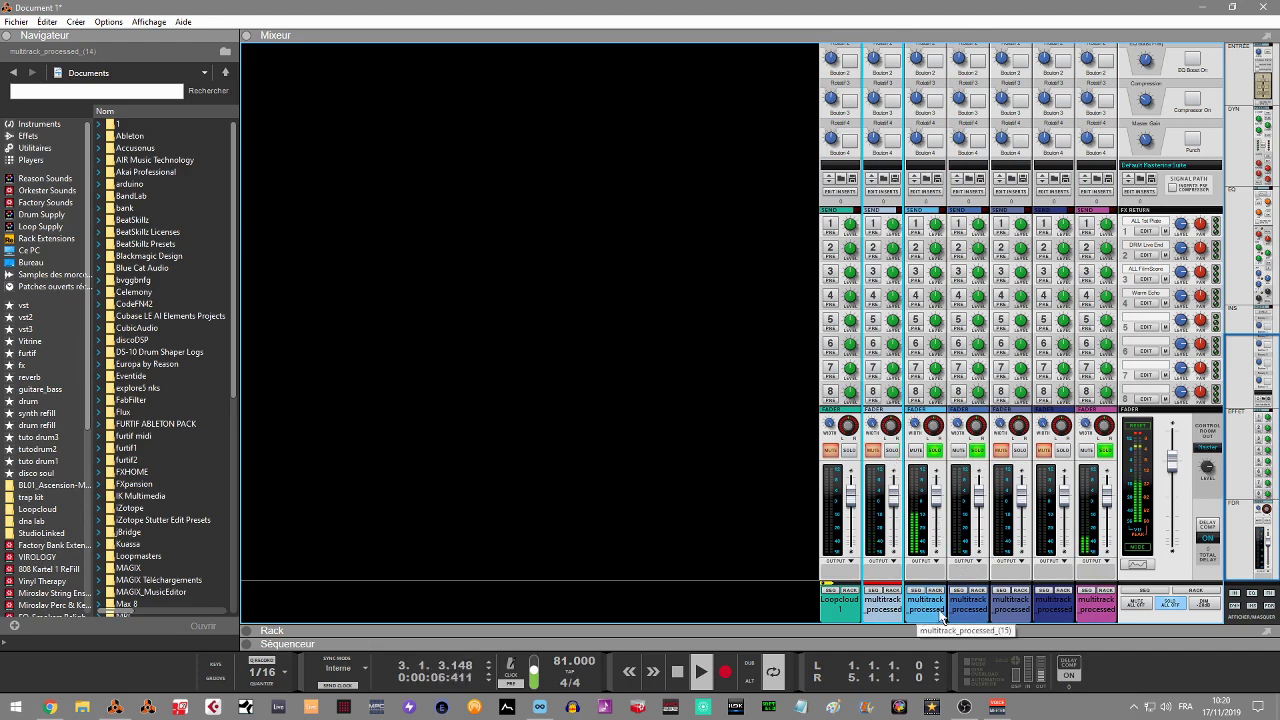
Reorder the mixer channels so (18), (15), (17) and (16) precede the kick, soloing (18) and (17) to identify them
left_click_drag(960, 617, 1070, 612)
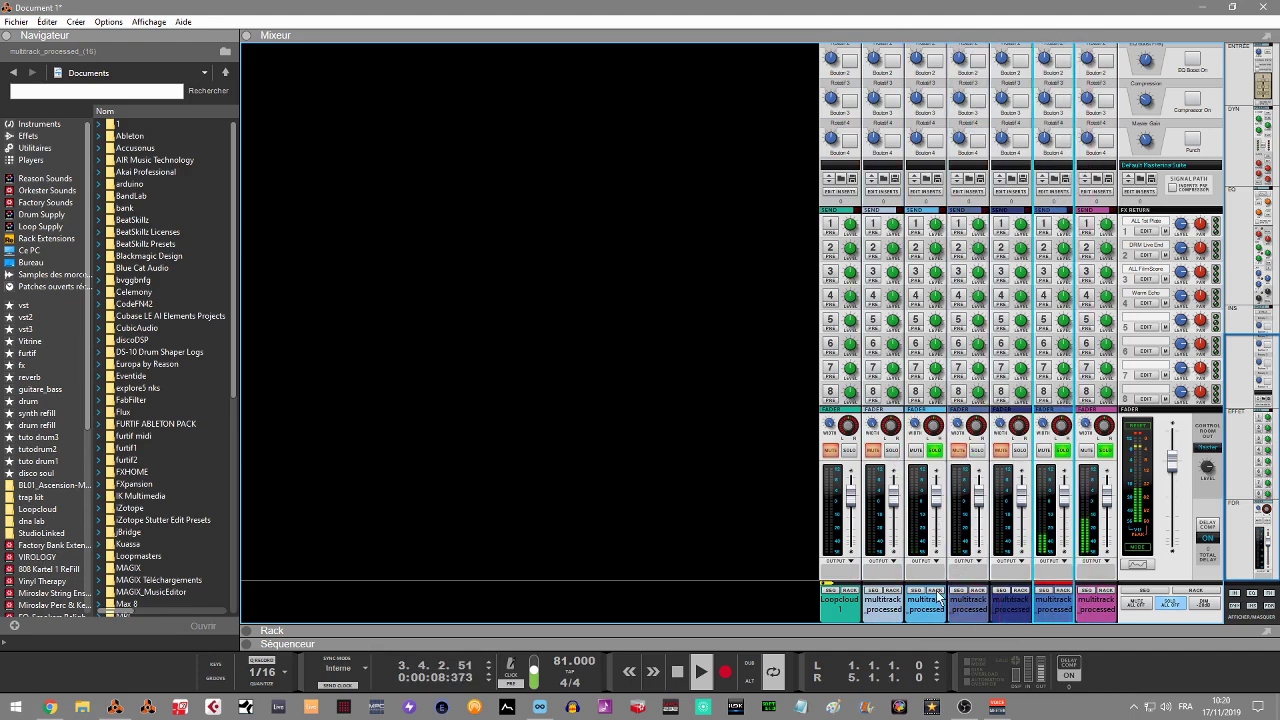
left_click_drag(923, 610, 1010, 613)
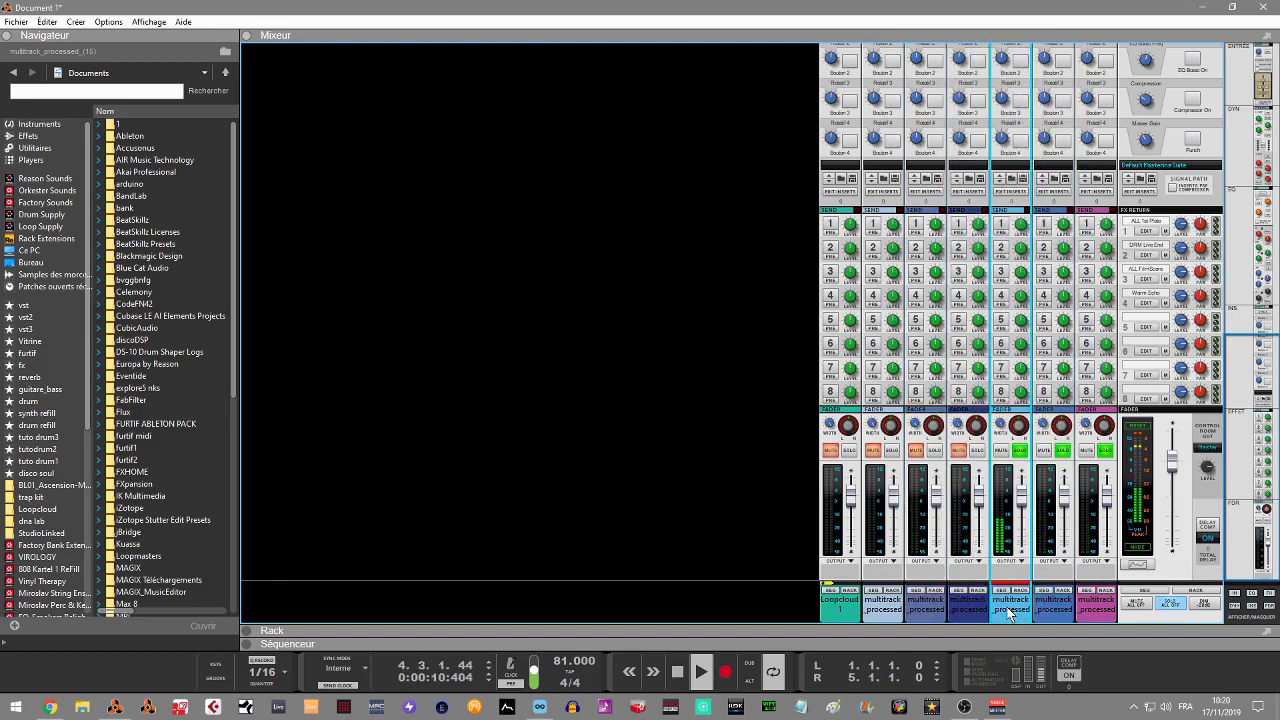
left_click(977, 451)
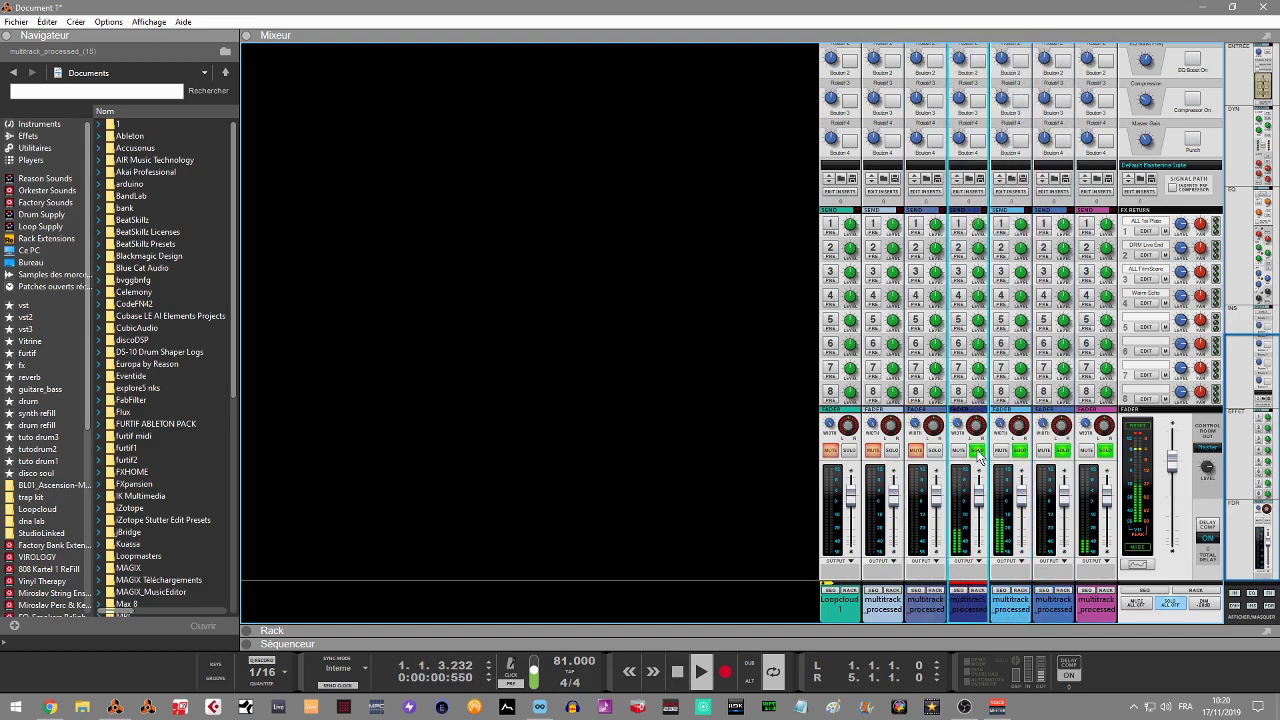
left_click(935, 451)
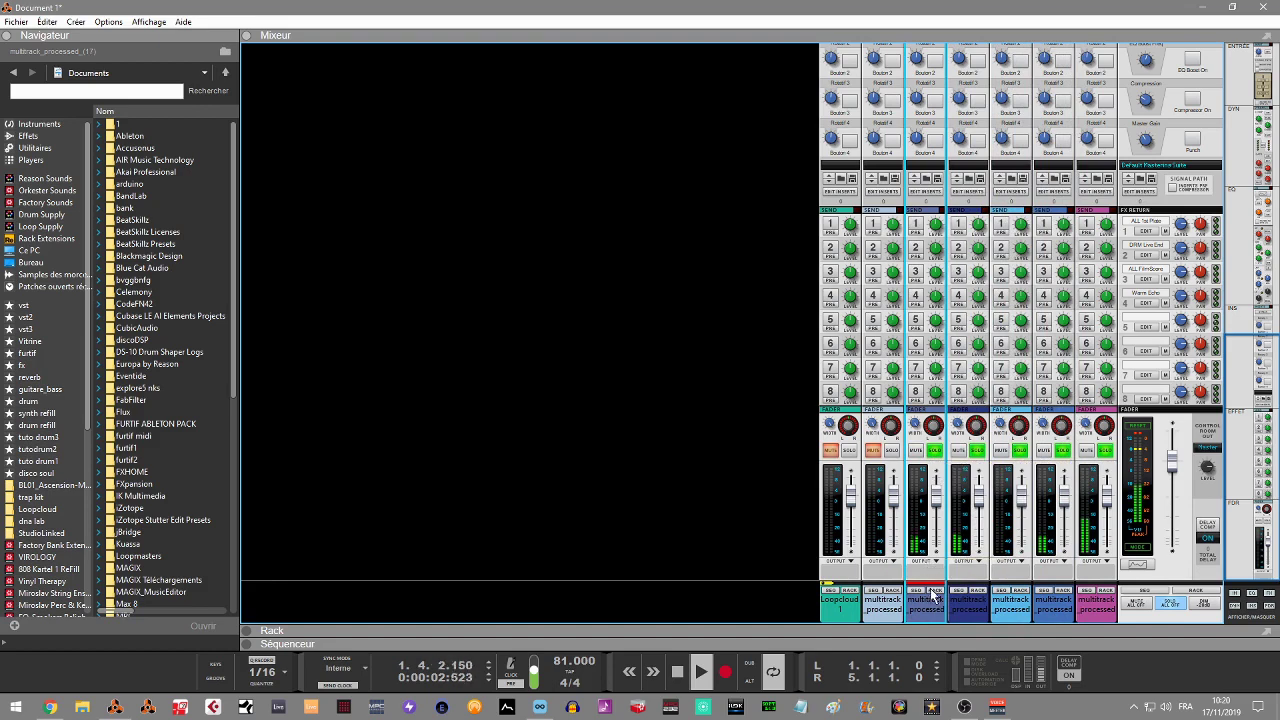
left_click_drag(932, 606, 1020, 607)
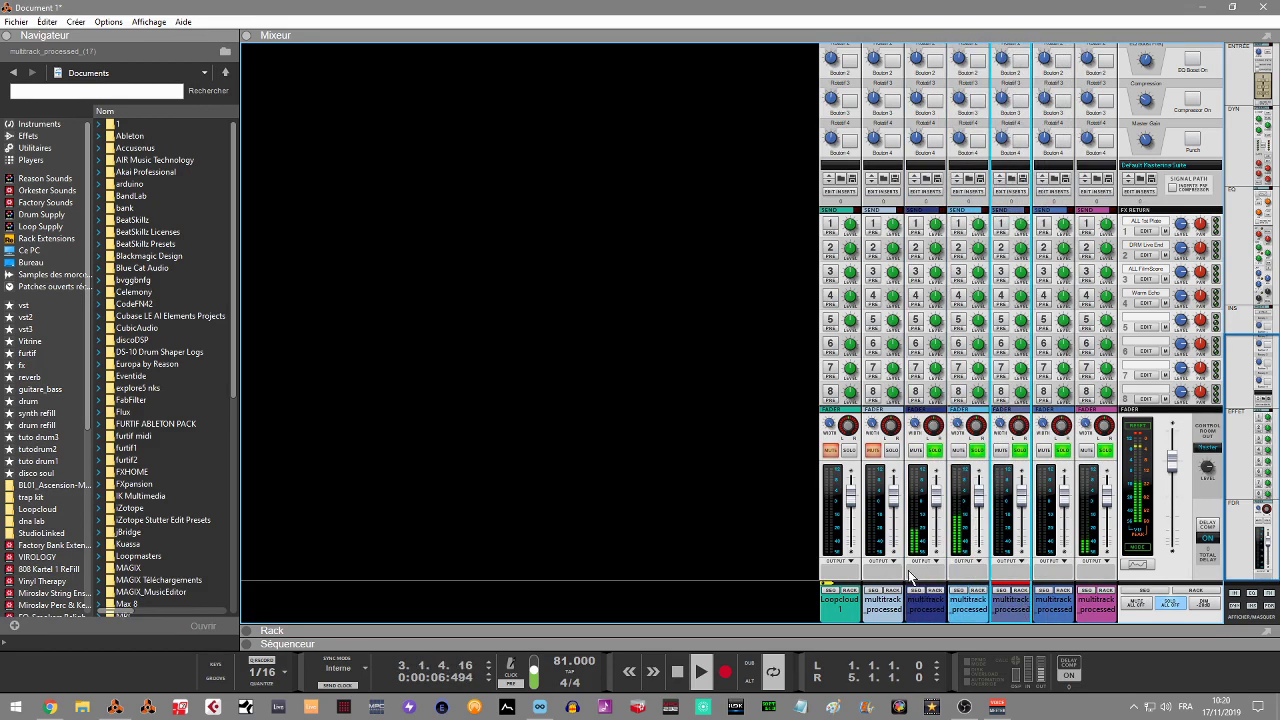
Solo channel (14) and move it between channels (15) and (17) in the mixer
left_click(891, 451)
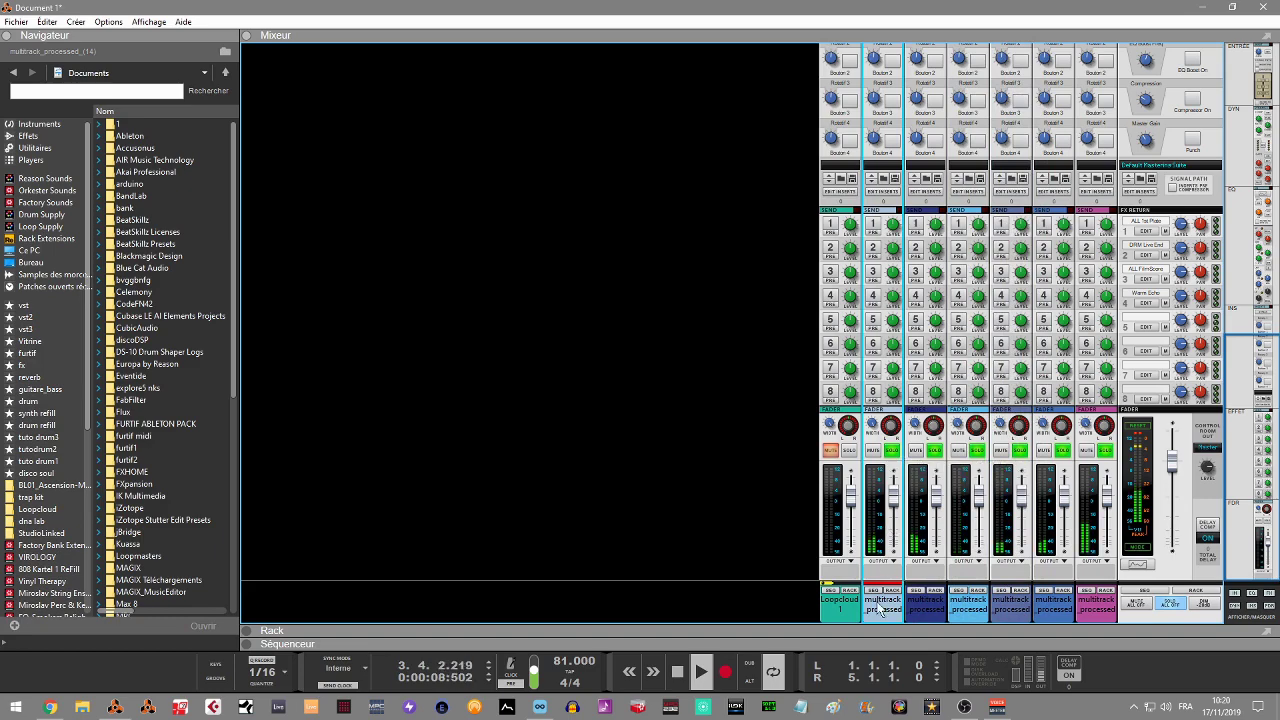
left_click_drag(880, 610, 988, 610)
mouse_move(1100, 613)
left_mouse_down()
mouse_move(945, 610)
mouse_move(1091, 608)
left_mouse_up()
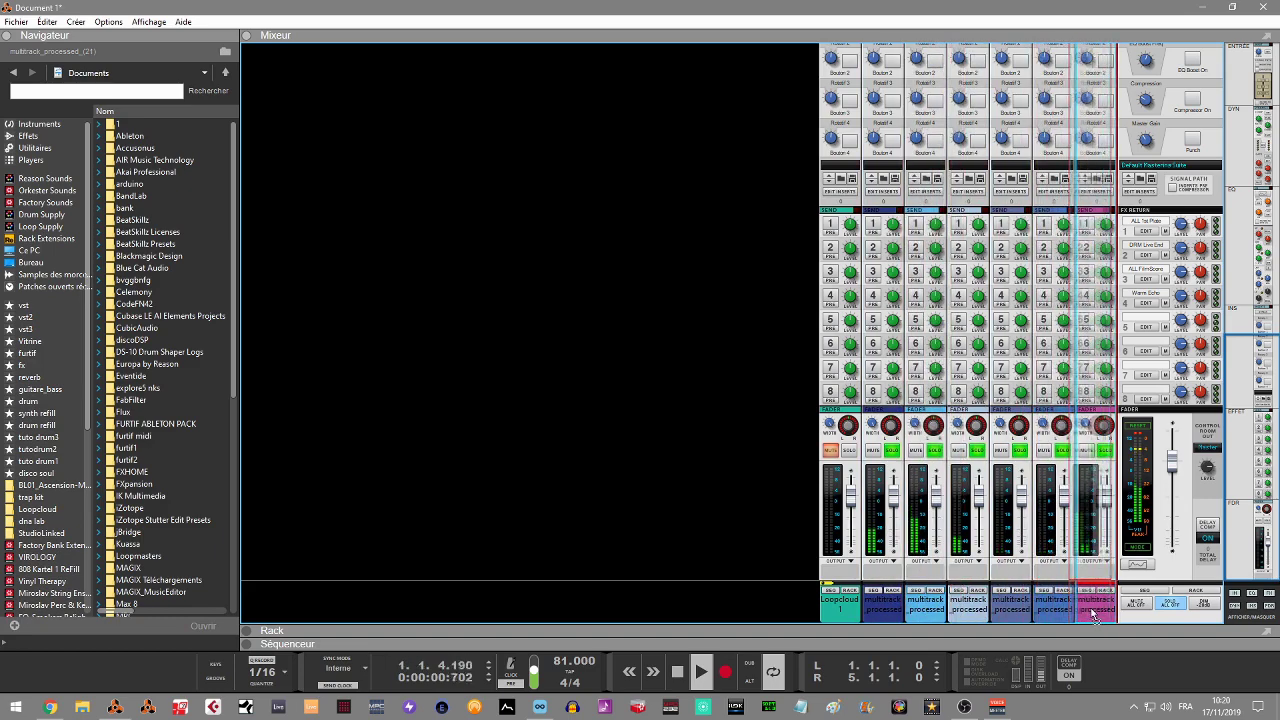
Clear all solos and solo only the four drum channels: the kick, (16), (17) and (14)
left_click(1171, 606)
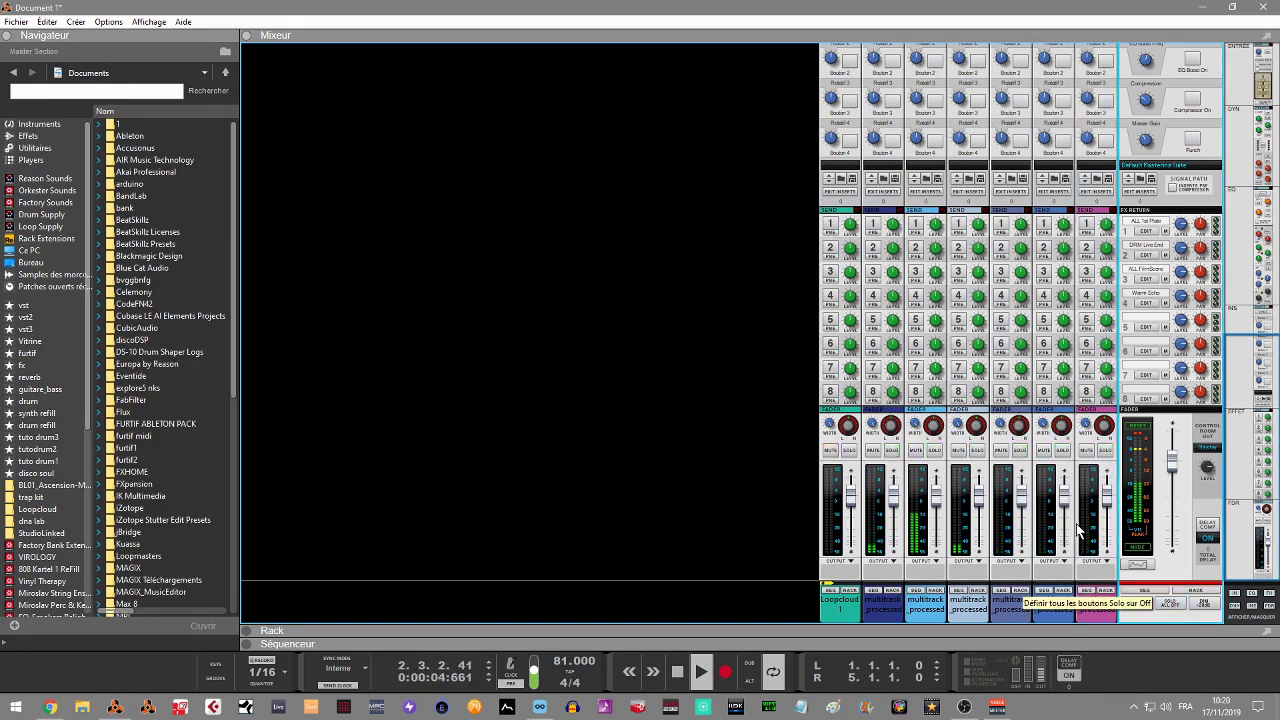
left_click(1106, 451)
left_click(1062, 451)
left_click(1020, 451)
left_click(977, 452)
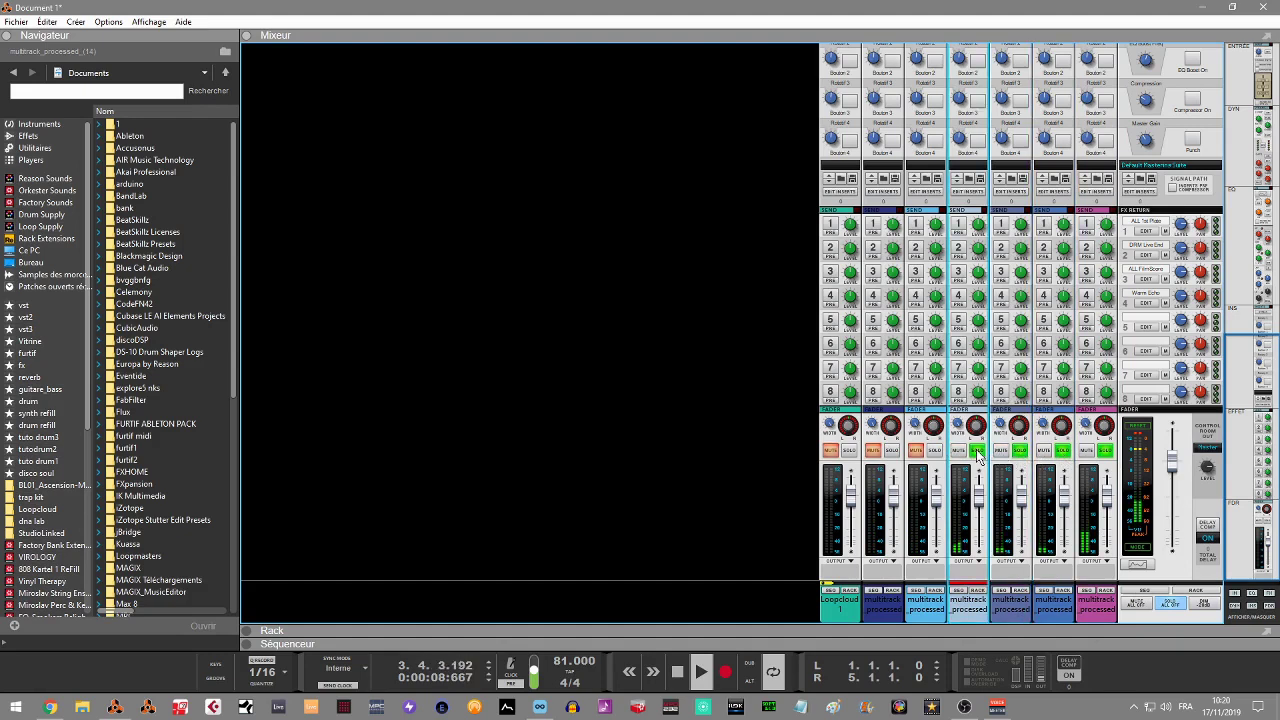
Select the four soloed drum channels and route them together to a new output bus
key("Down")
left_click(975, 612)
left_click(1094, 609, "shift")
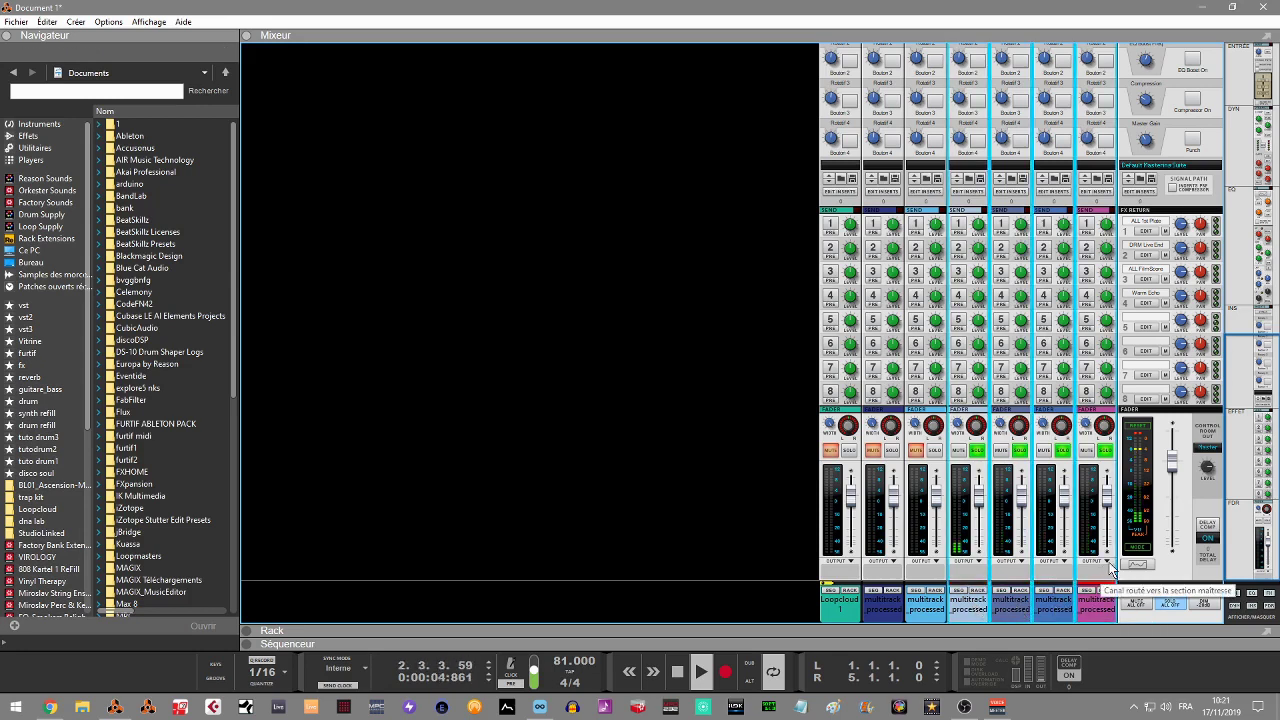
left_click(1108, 566)
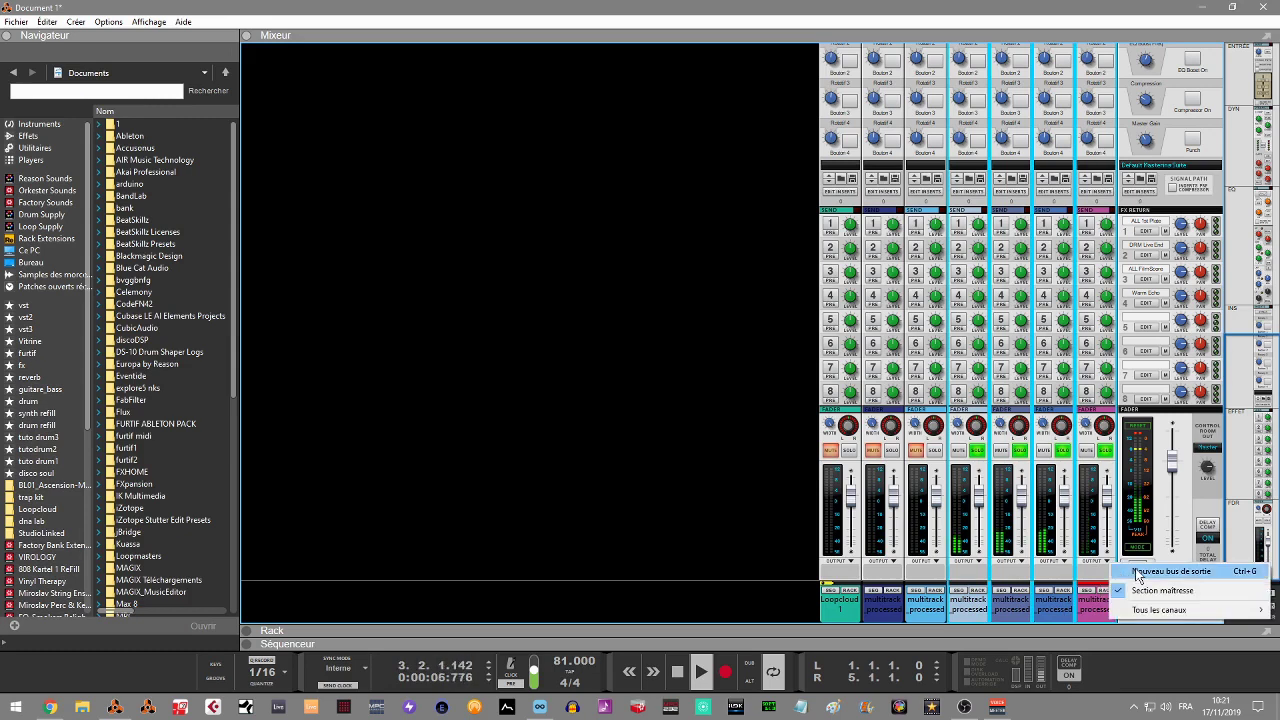
left_click(1137, 572)
Rename the new output bus as drum
double_click(1105, 605)
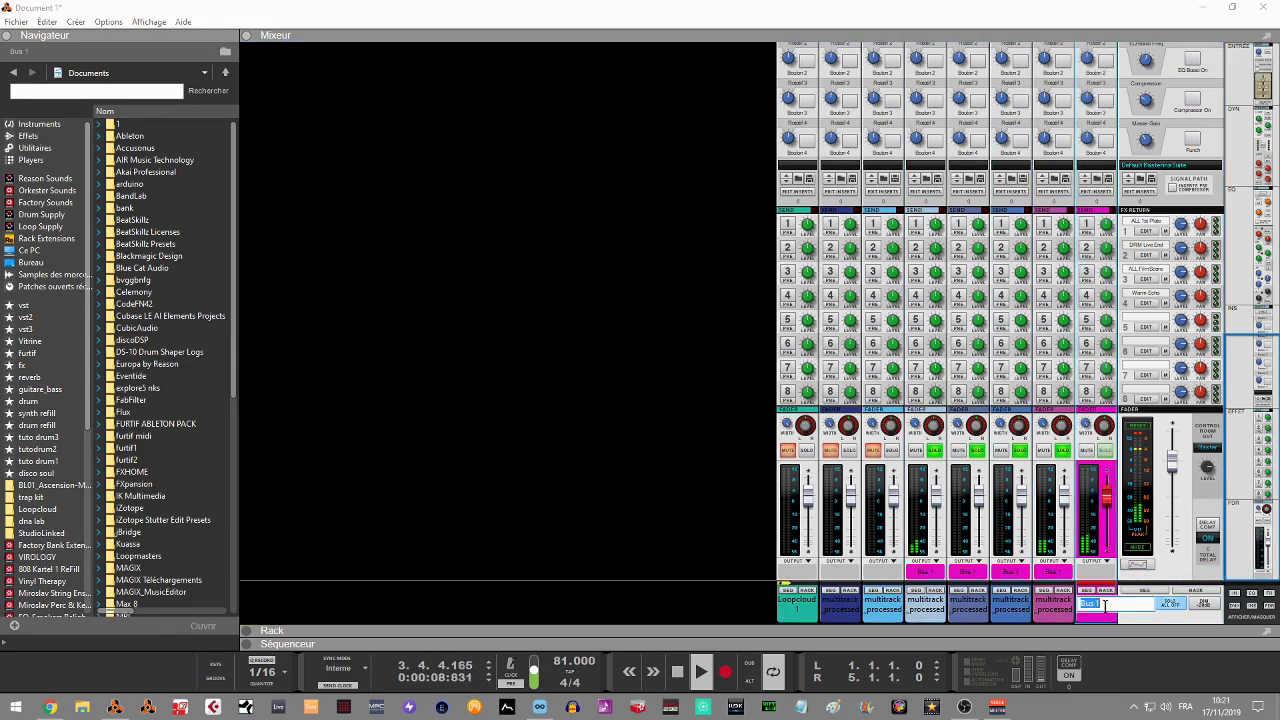
type("dr")
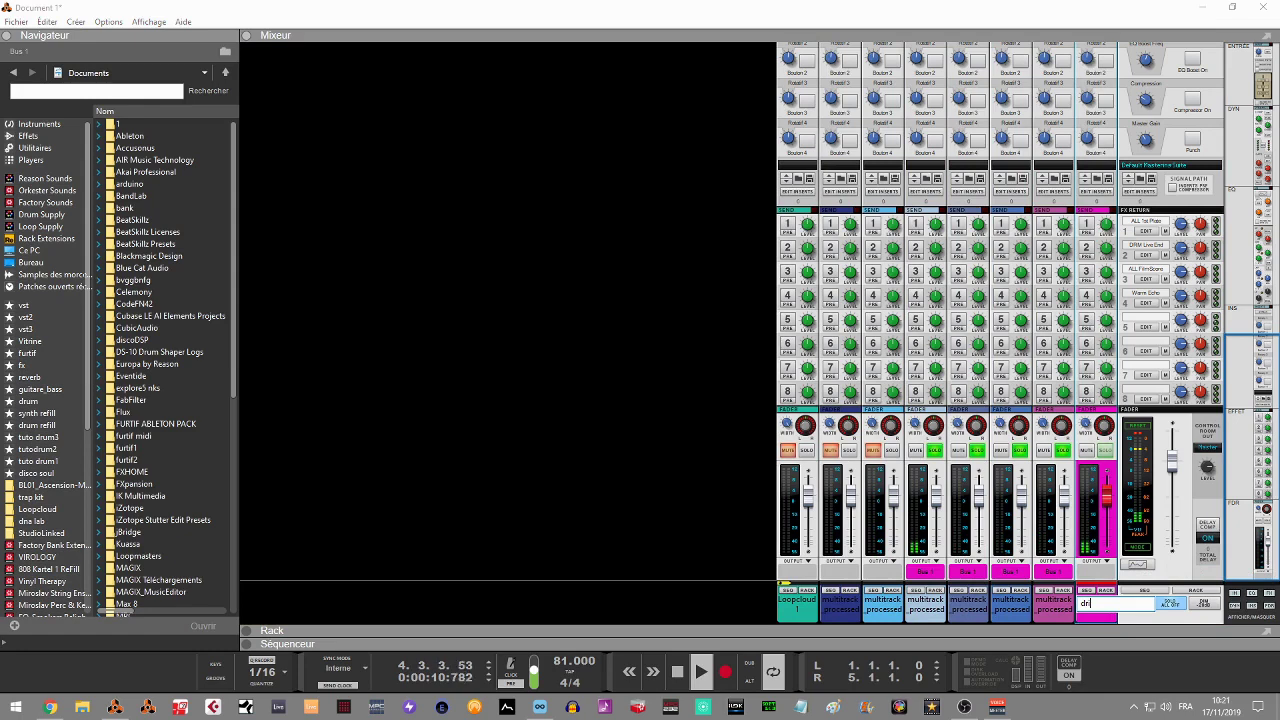
type("um")
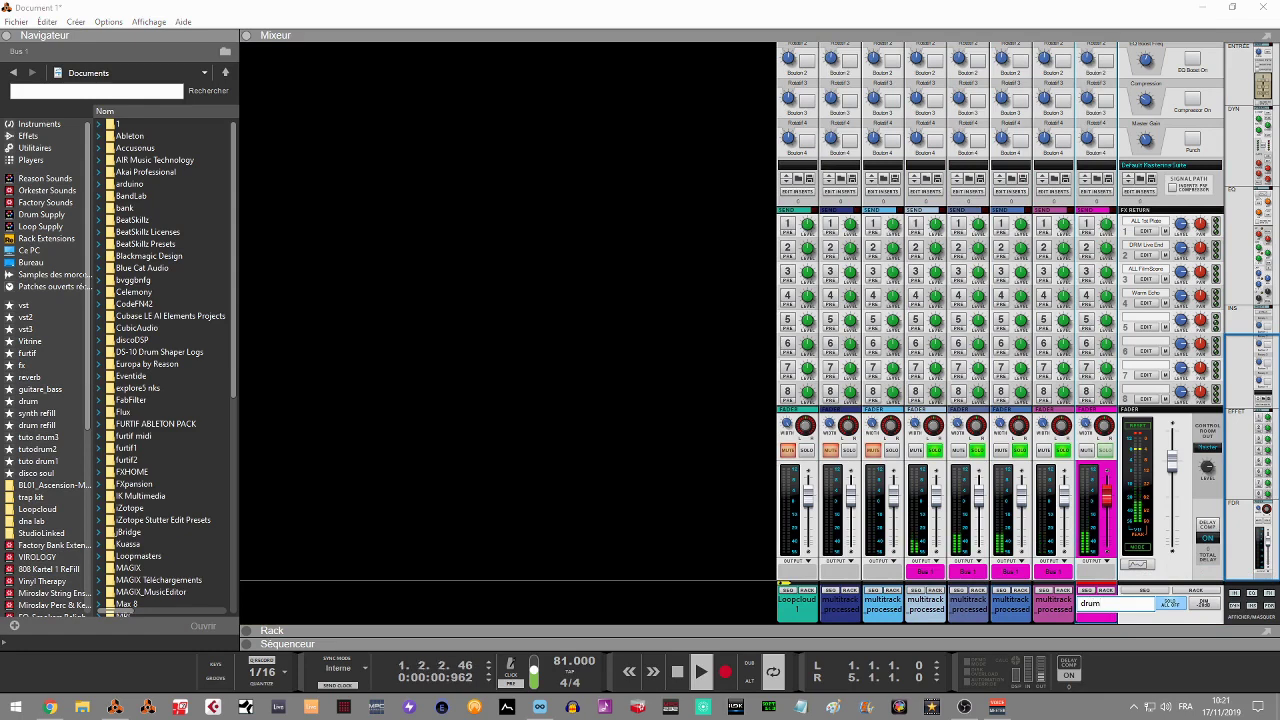
key("Return")
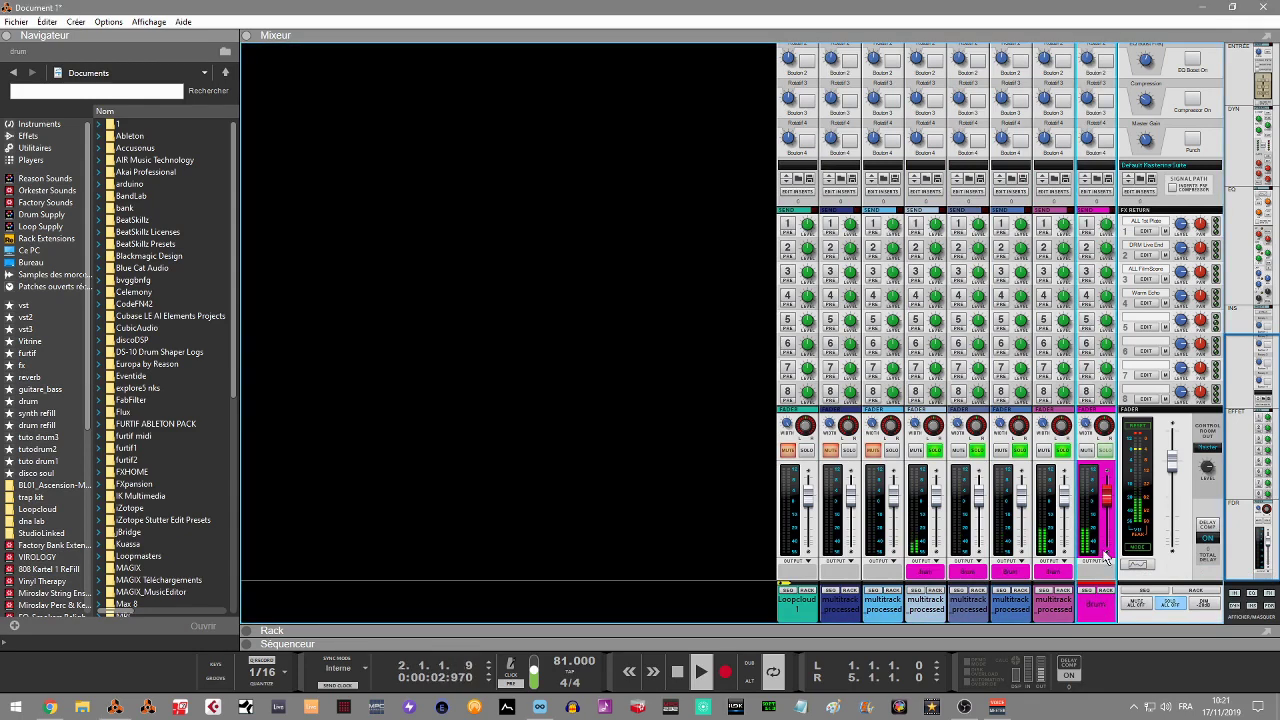
Set the channel color of the four drum channels and the drum bus to Gris foncé
left_click(938, 612)
left_click(975, 612, "shift")
left_click(1007, 617, "shift")
left_click(1052, 612, "shift")
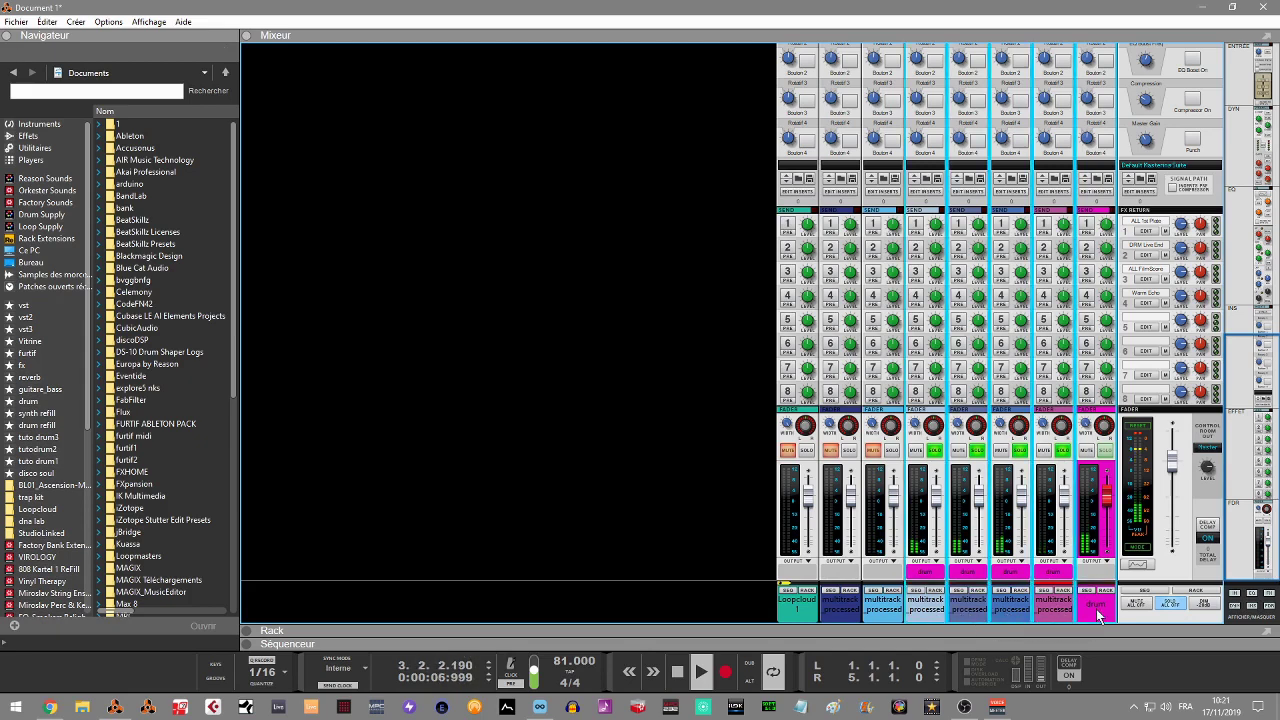
right_click(1074, 612)
mouse_move(1098, 598)
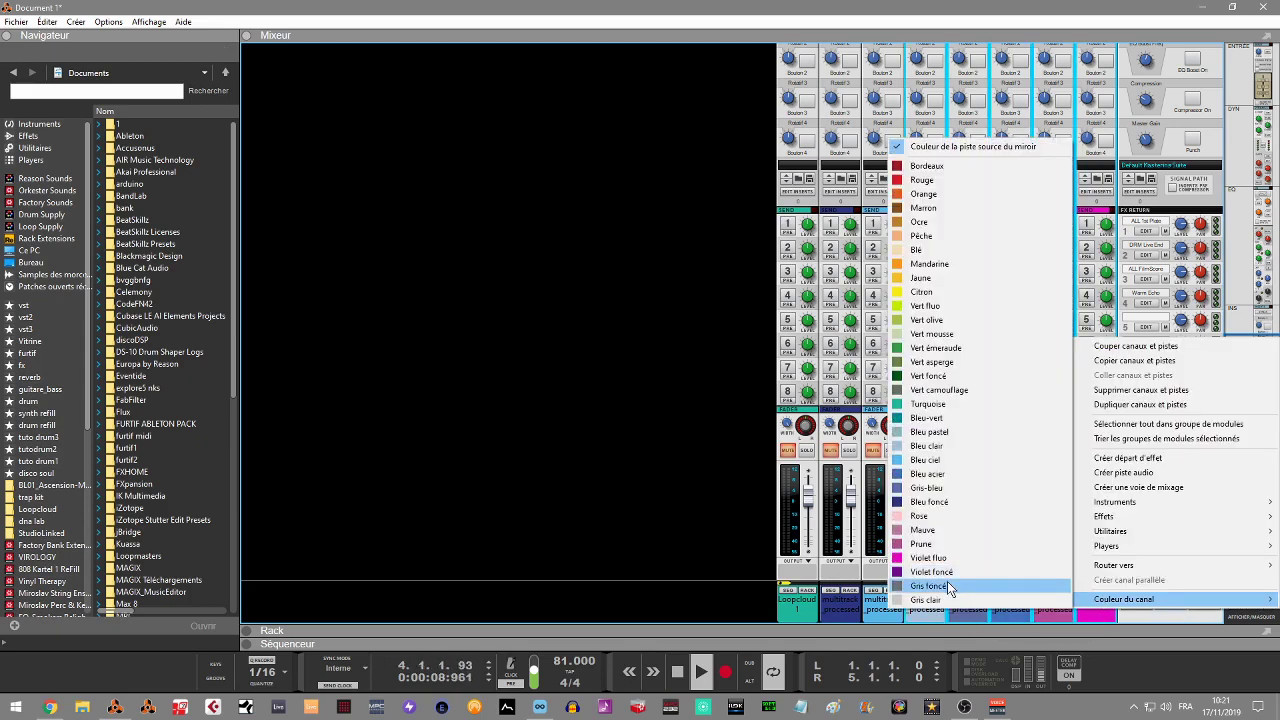
left_click(1050, 585)
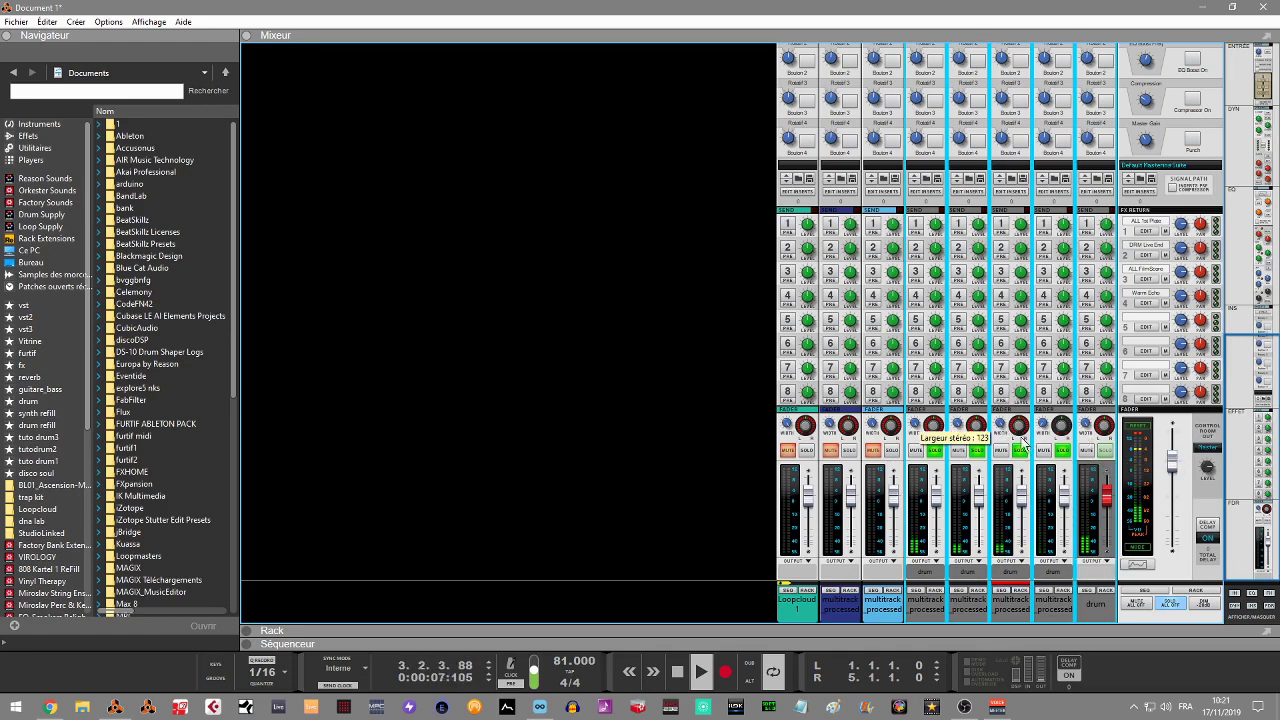
Toggle the solos of the drum channels and the drum bus to compare the drum group with the full mix
left_click(976, 450)
left_click(934, 450)
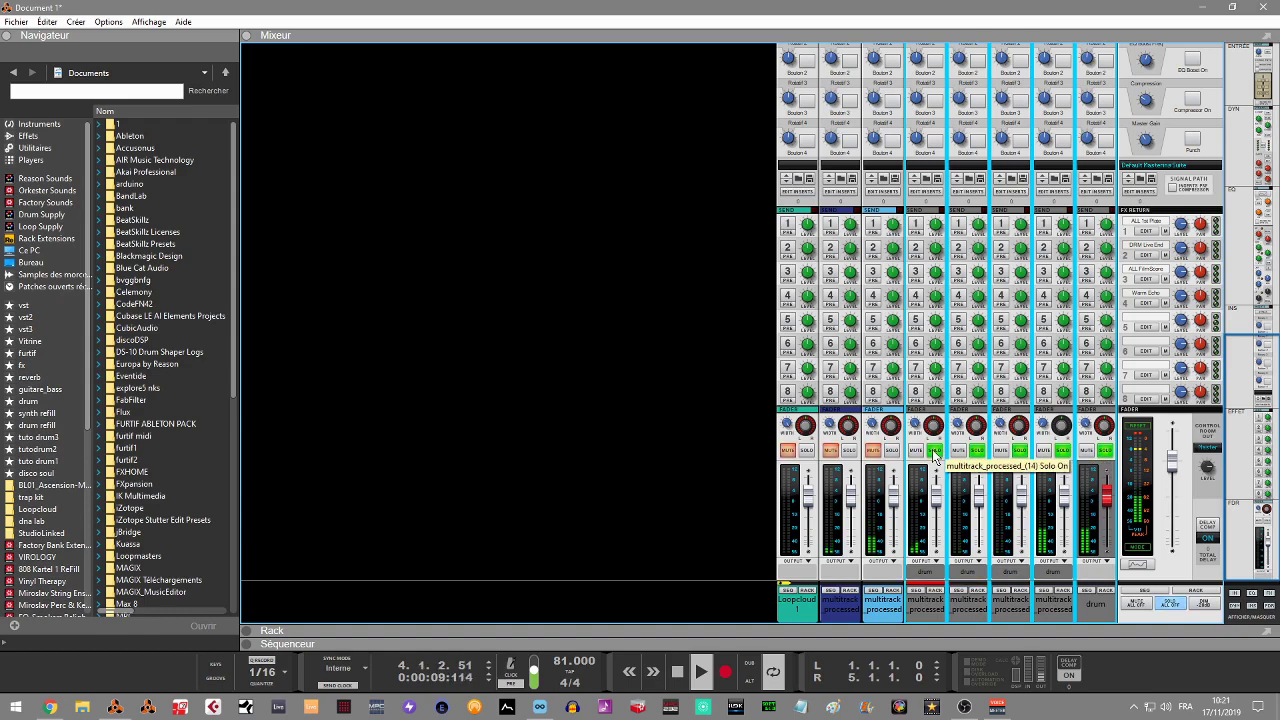
left_click(1104, 452)
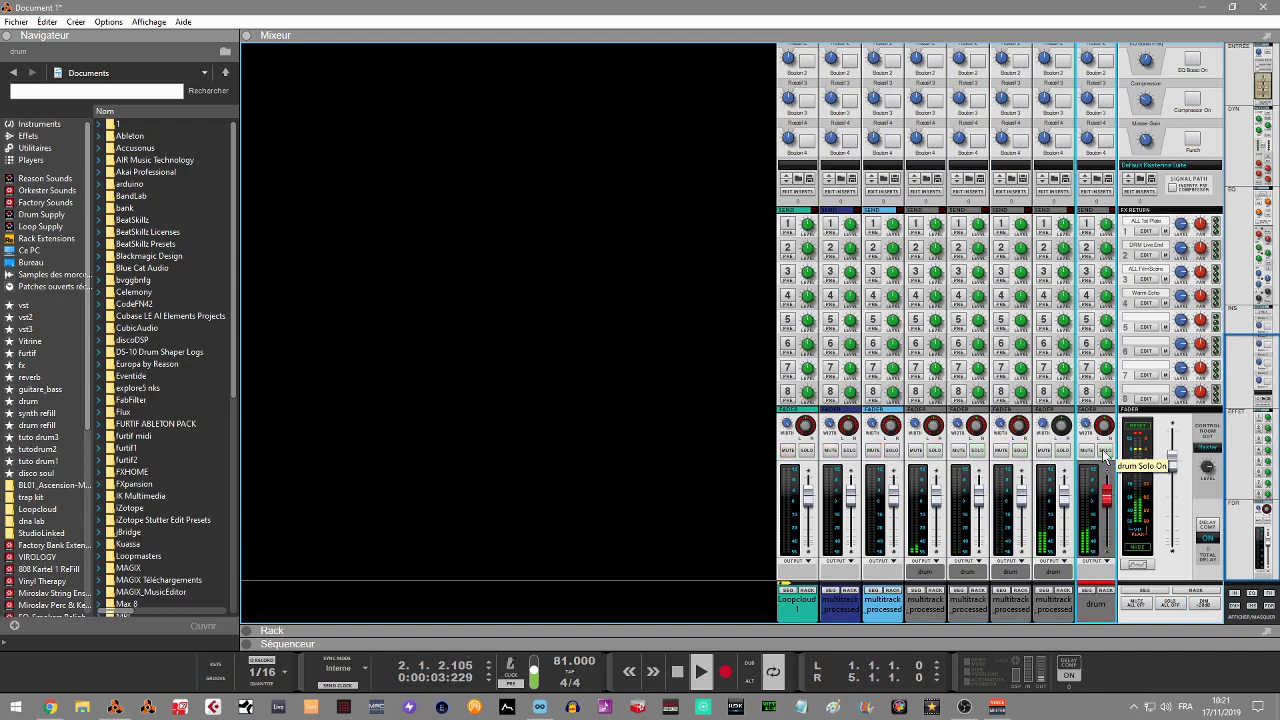
left_click(1105, 452)
Solo the kick, (16), (17) and (14) in turn, and move channel (17) directly before the kick
left_click(1062, 452)
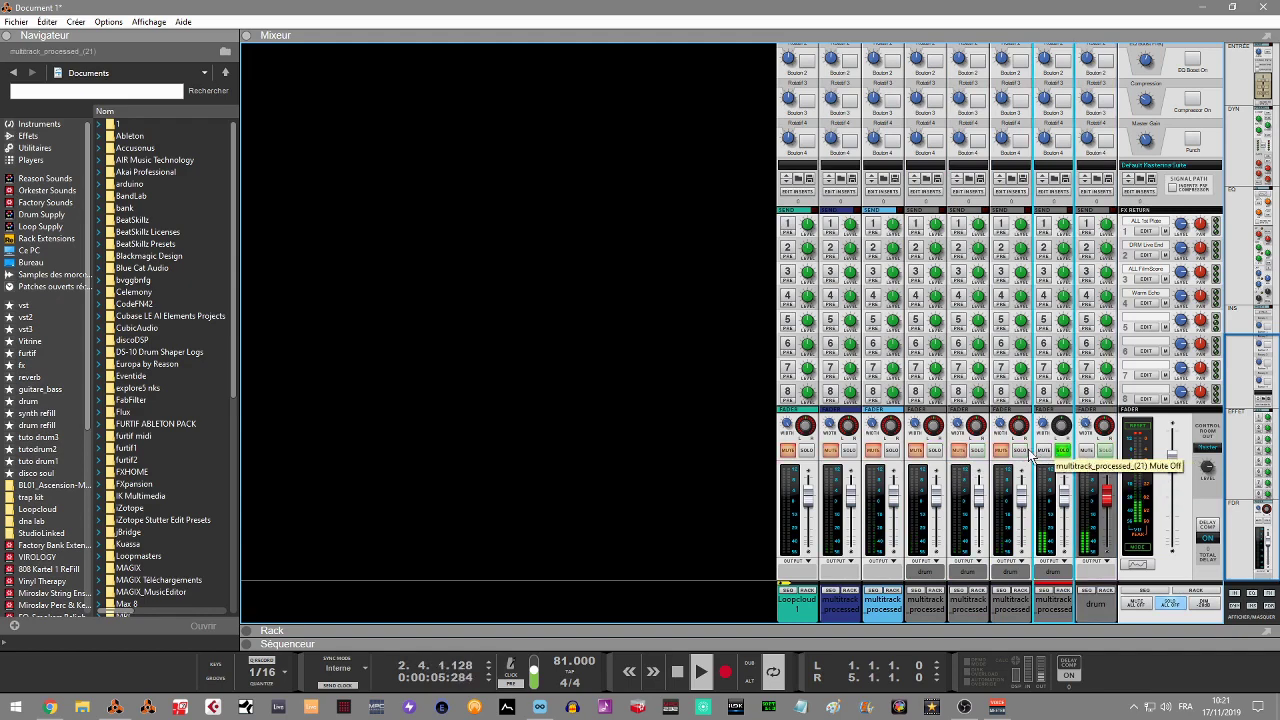
left_click(1020, 452)
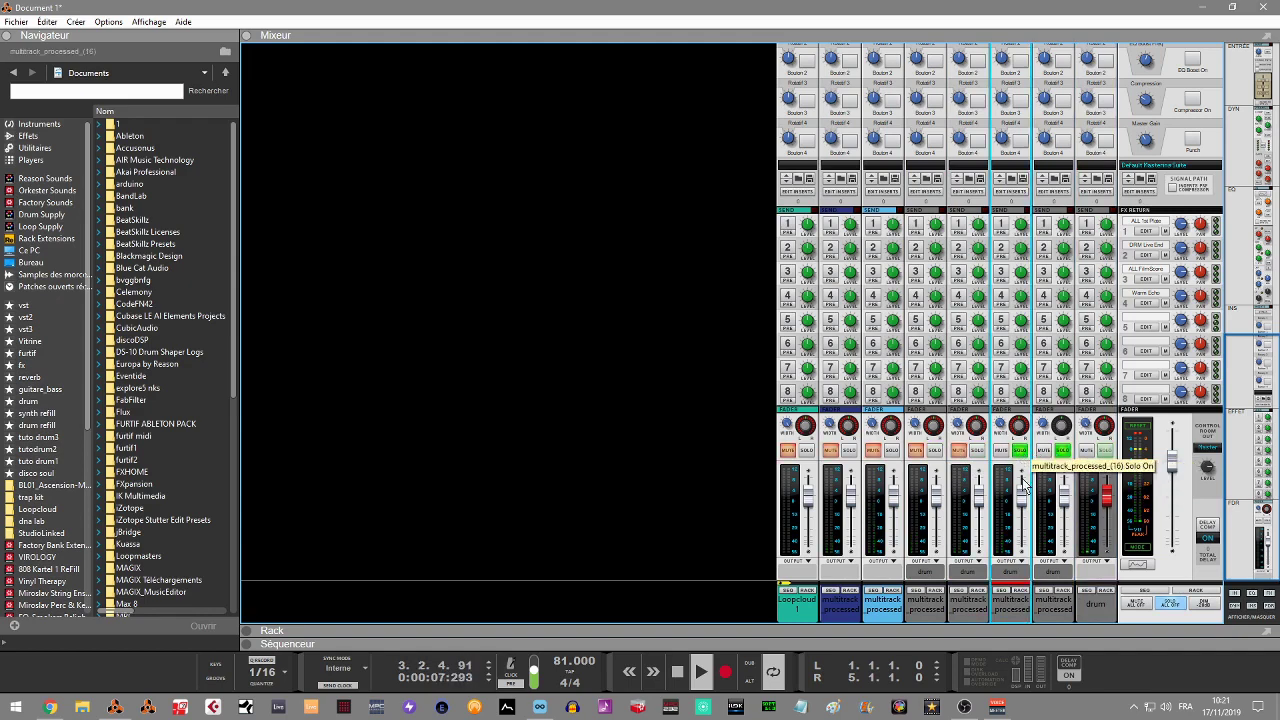
left_click(977, 452)
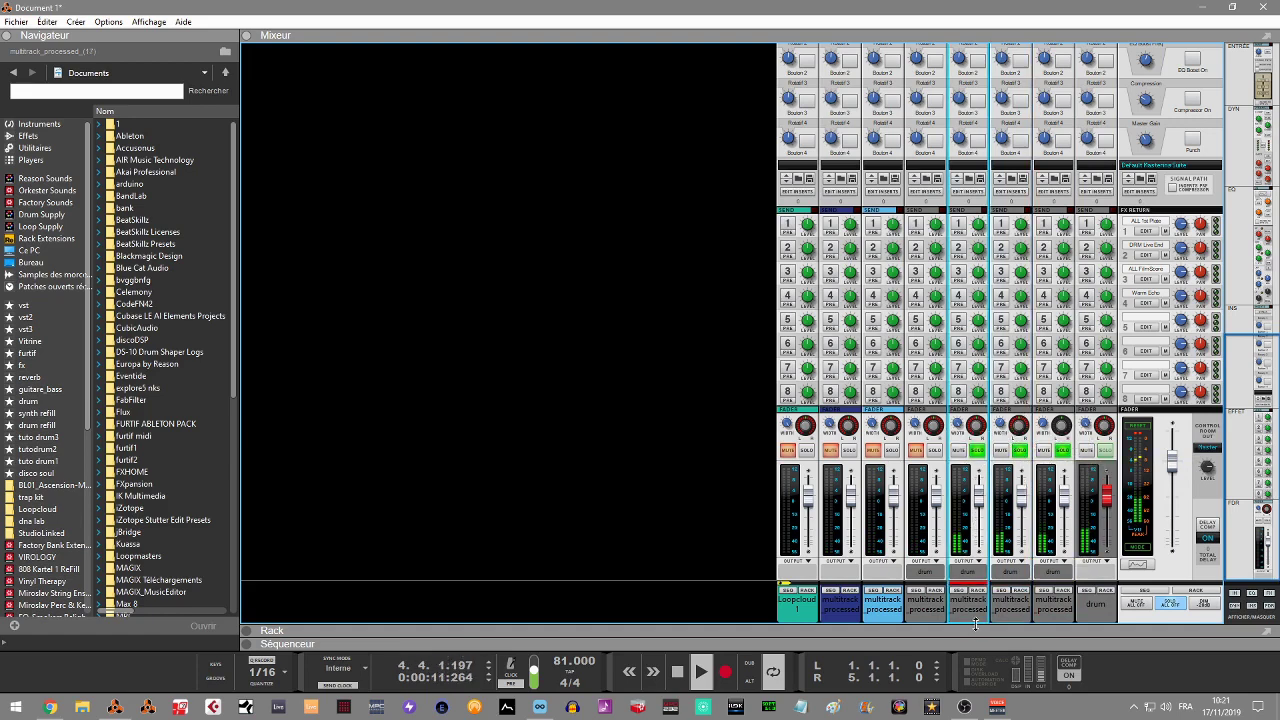
left_click_drag(966, 615, 1008, 572)
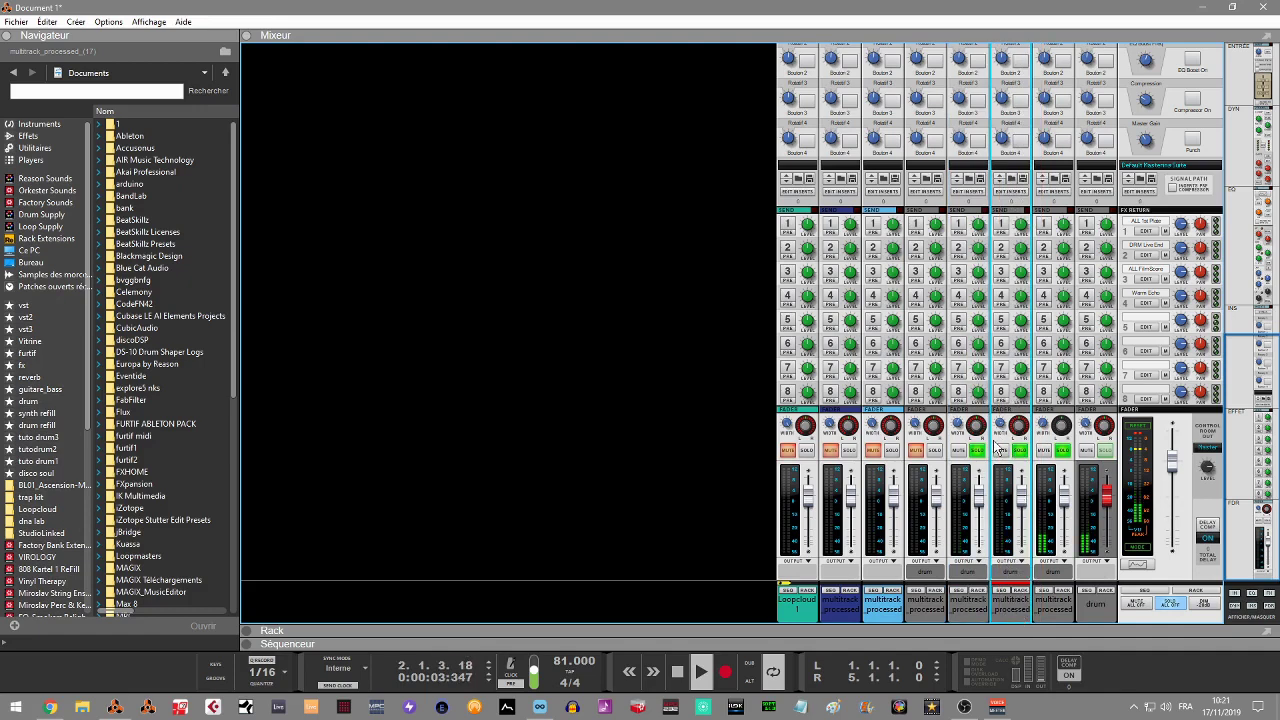
left_click(935, 452)
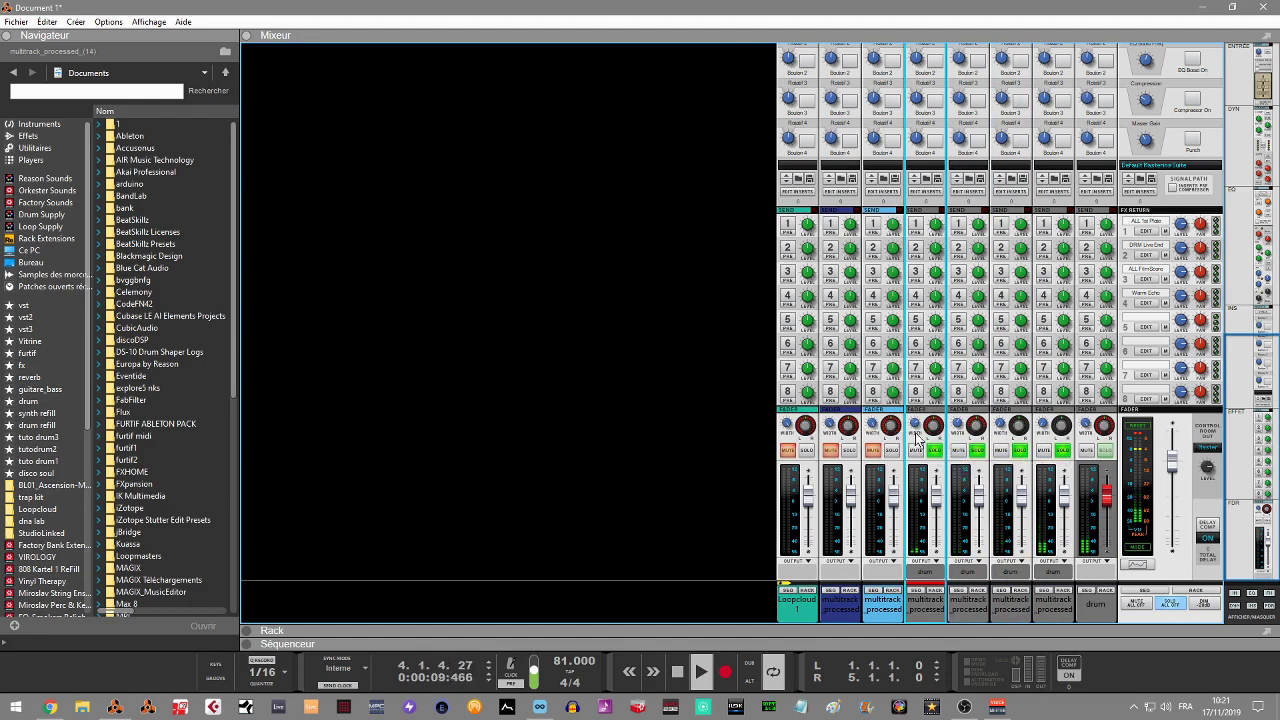
Rename the multitrack_processed_(21) channel beside the drum bus as kick
double_click(1056, 608)
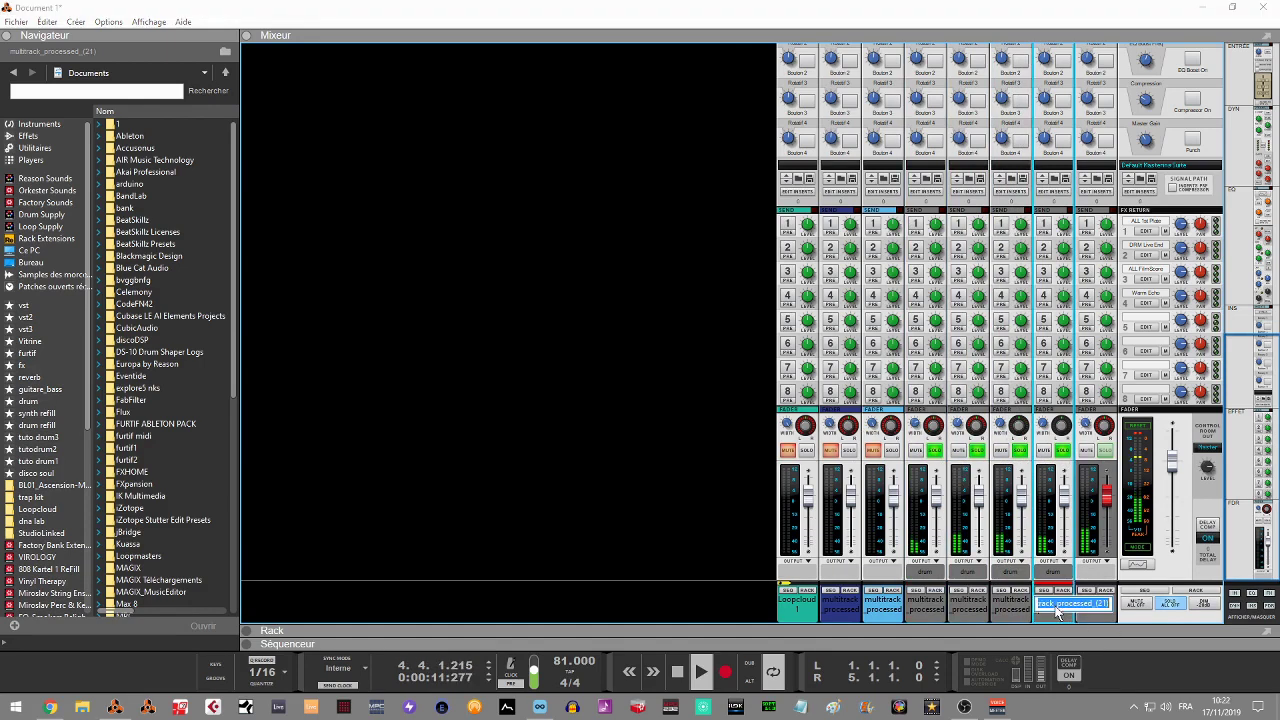
key("BackSpace")
type("jic")
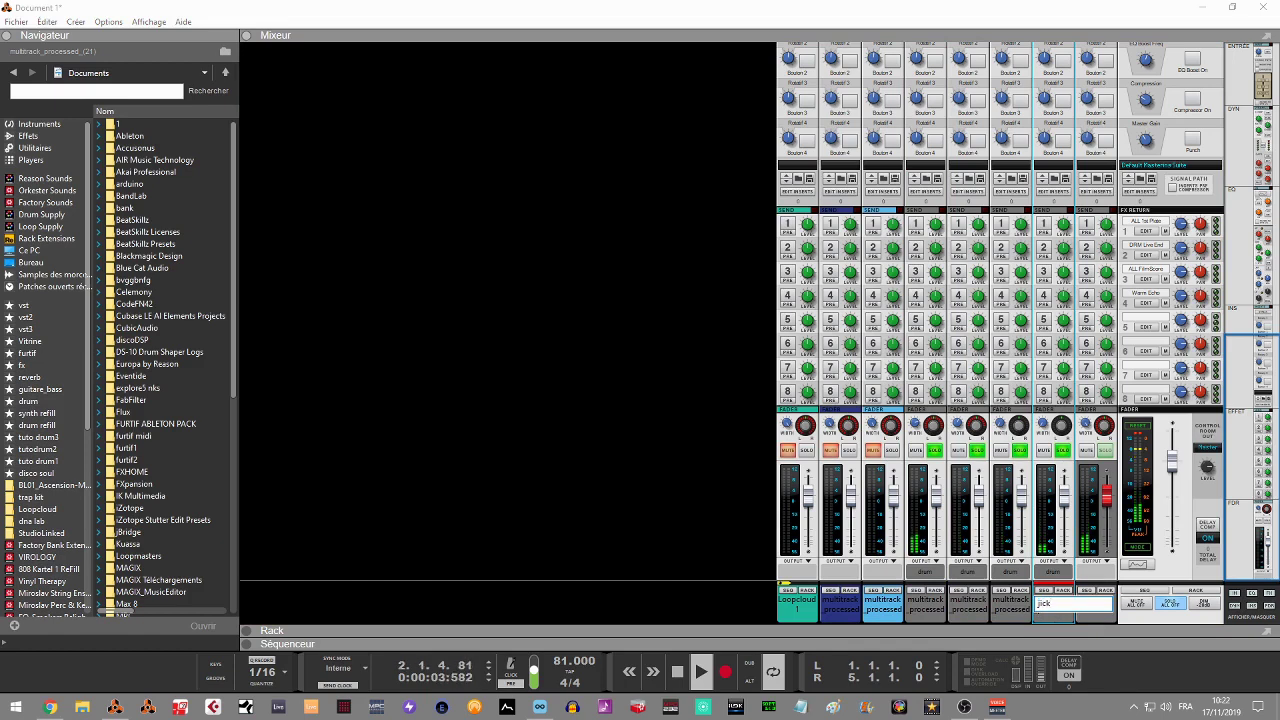
type("kick")
key("Return")
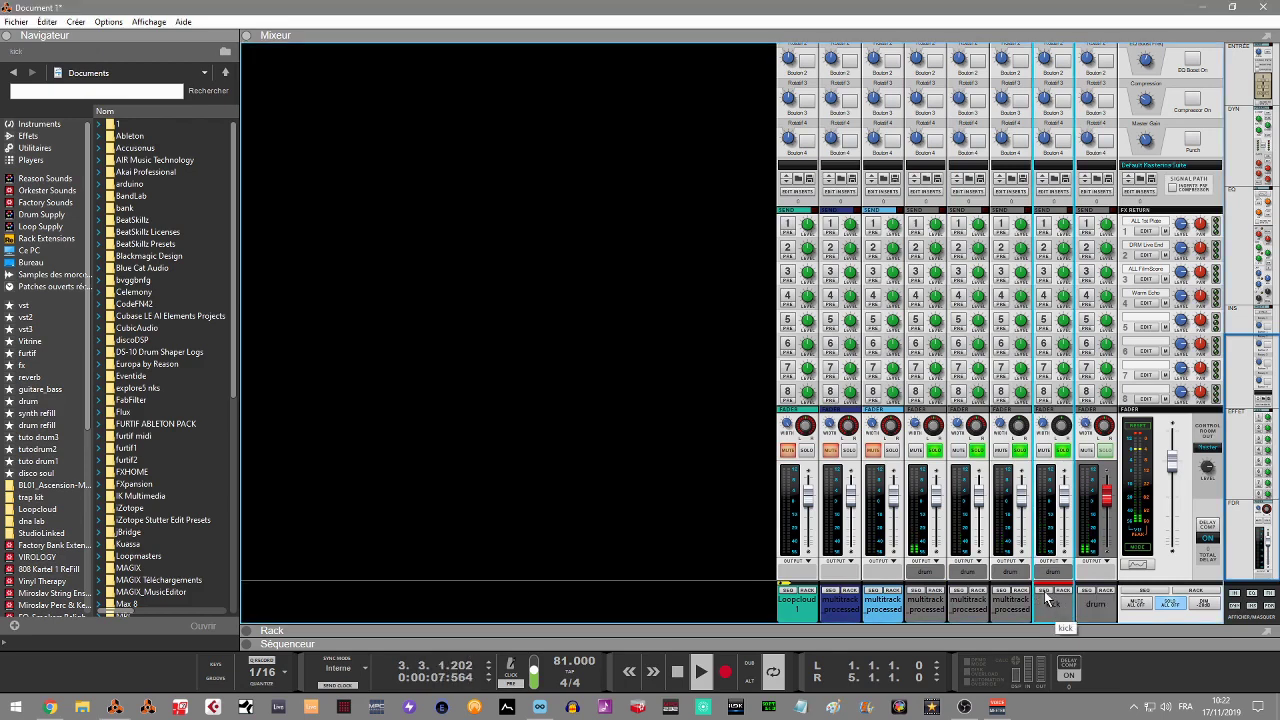
Rename the multitrack_processed_(17) channel beside the kick as snare
double_click(1007, 606)
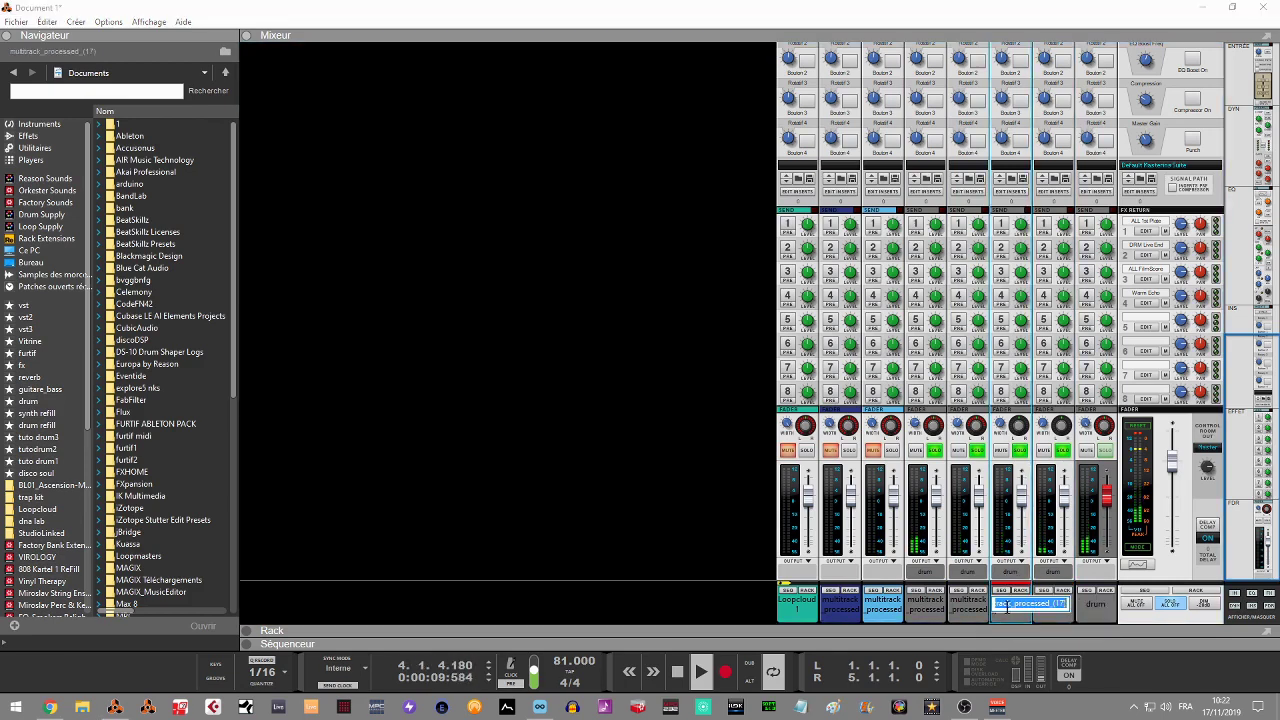
type("snar")
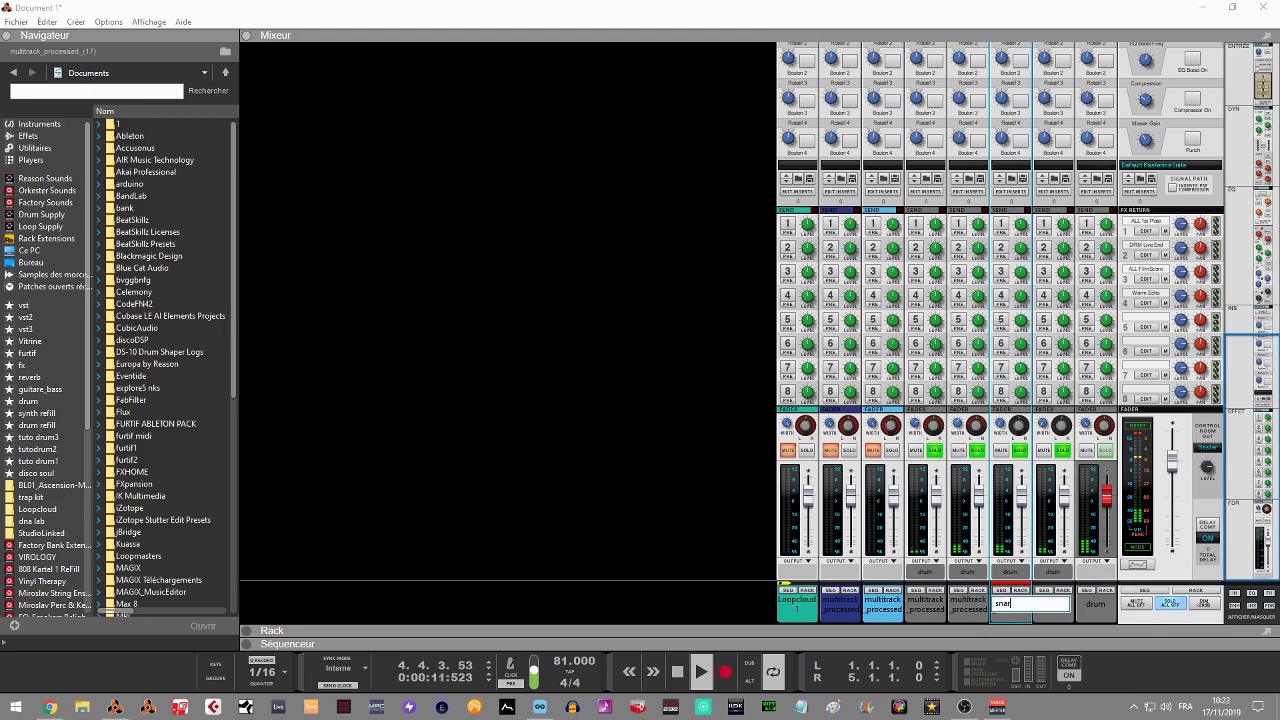
type("e")
key("Return")
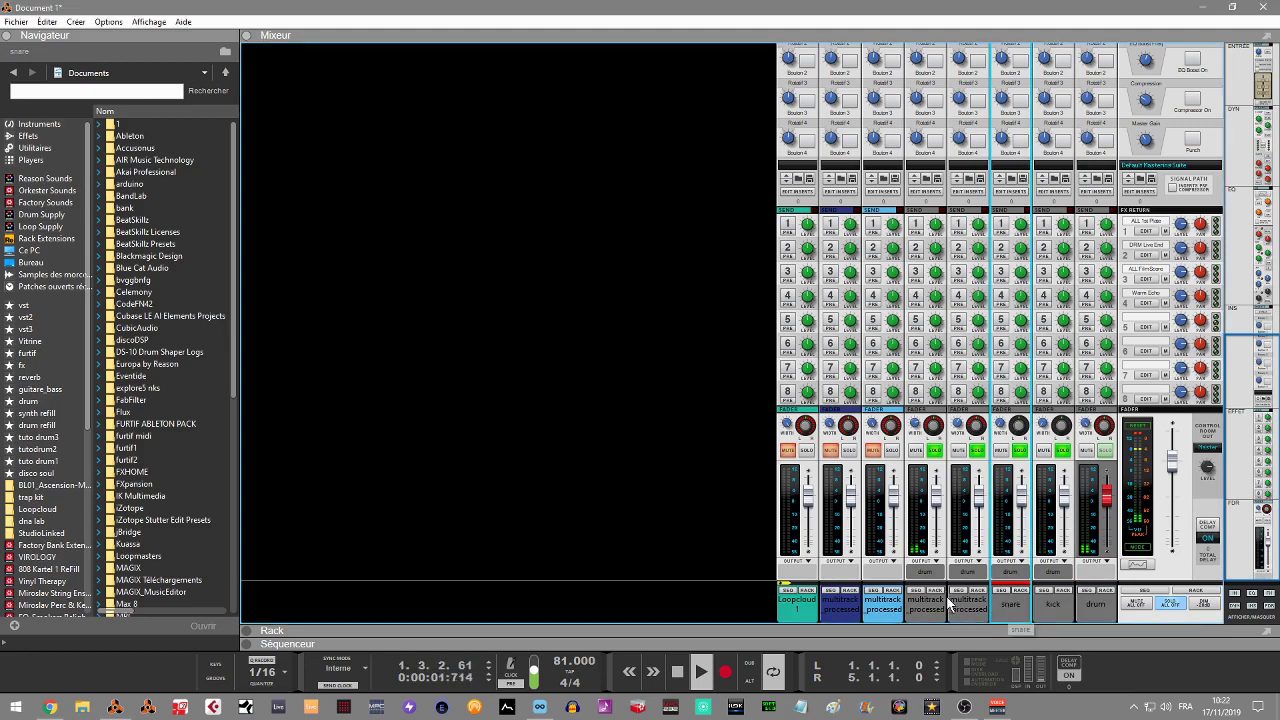
Rename the mixer channel next to snare as clap and the channel beside it as percs
left_click(968, 604)
double_click(968, 604)
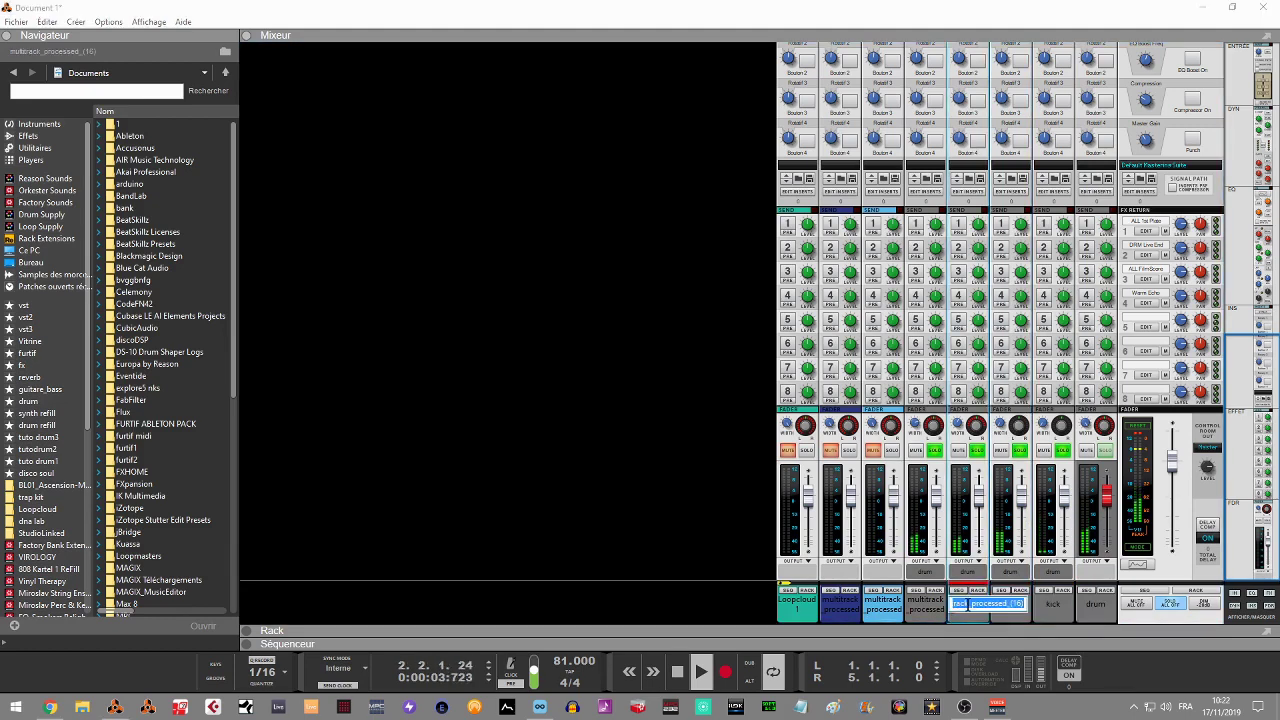
type("clap")
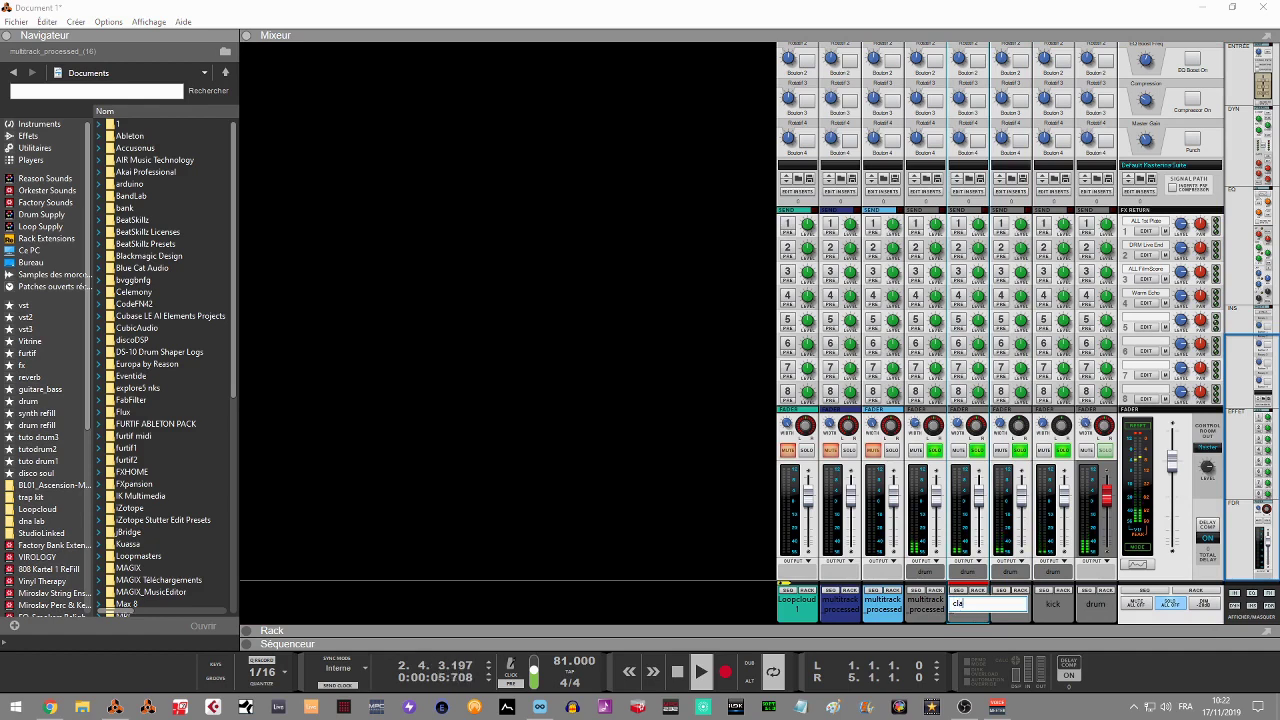
double_click(927, 602)
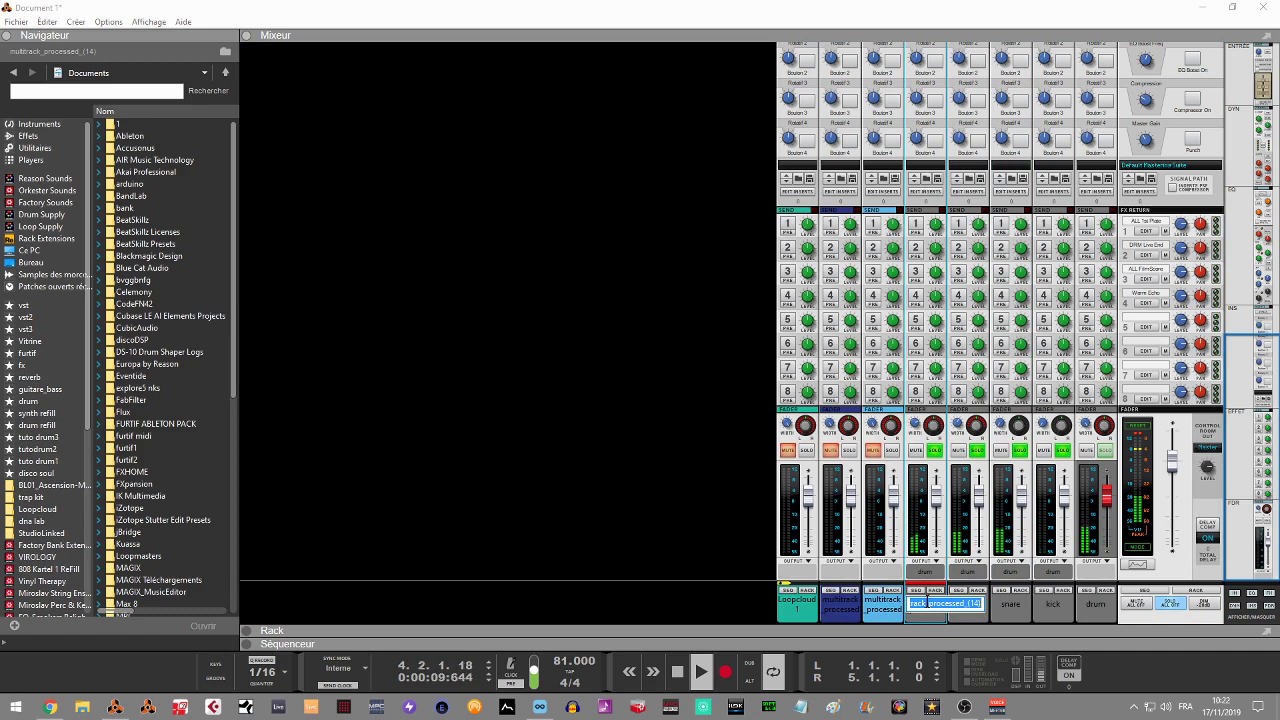
type("perc")
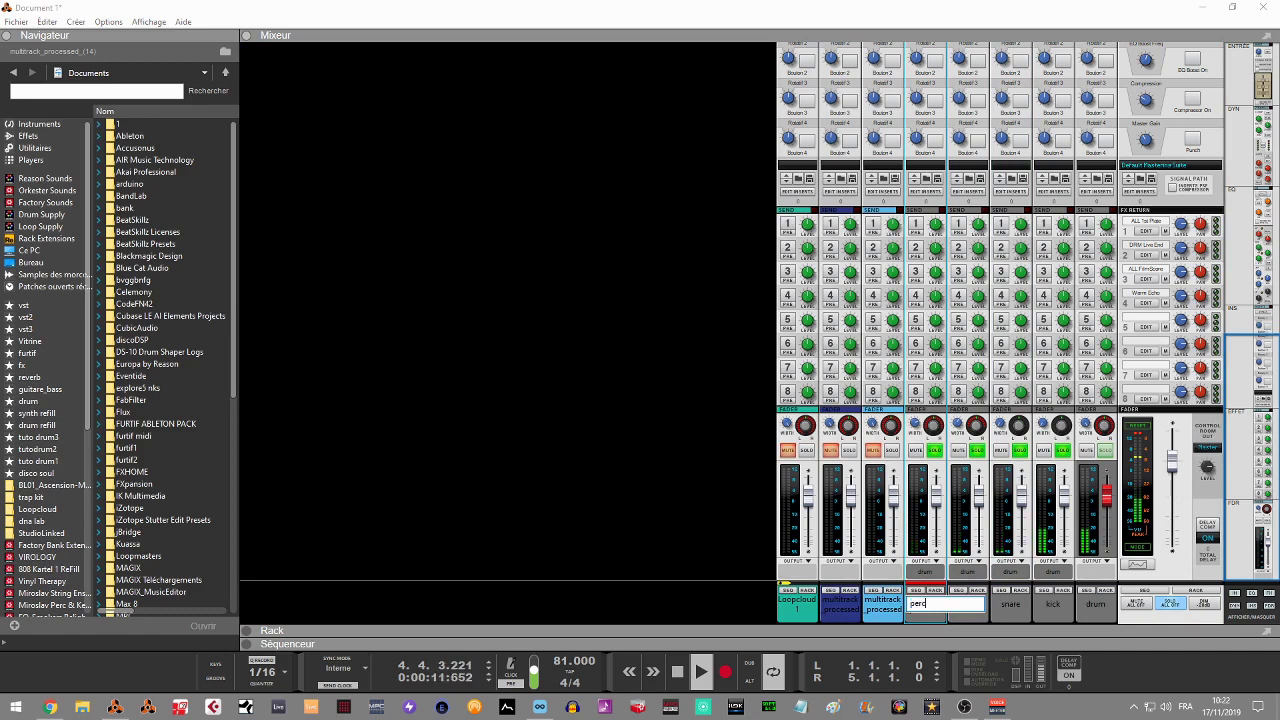
type("s")
key("Return")
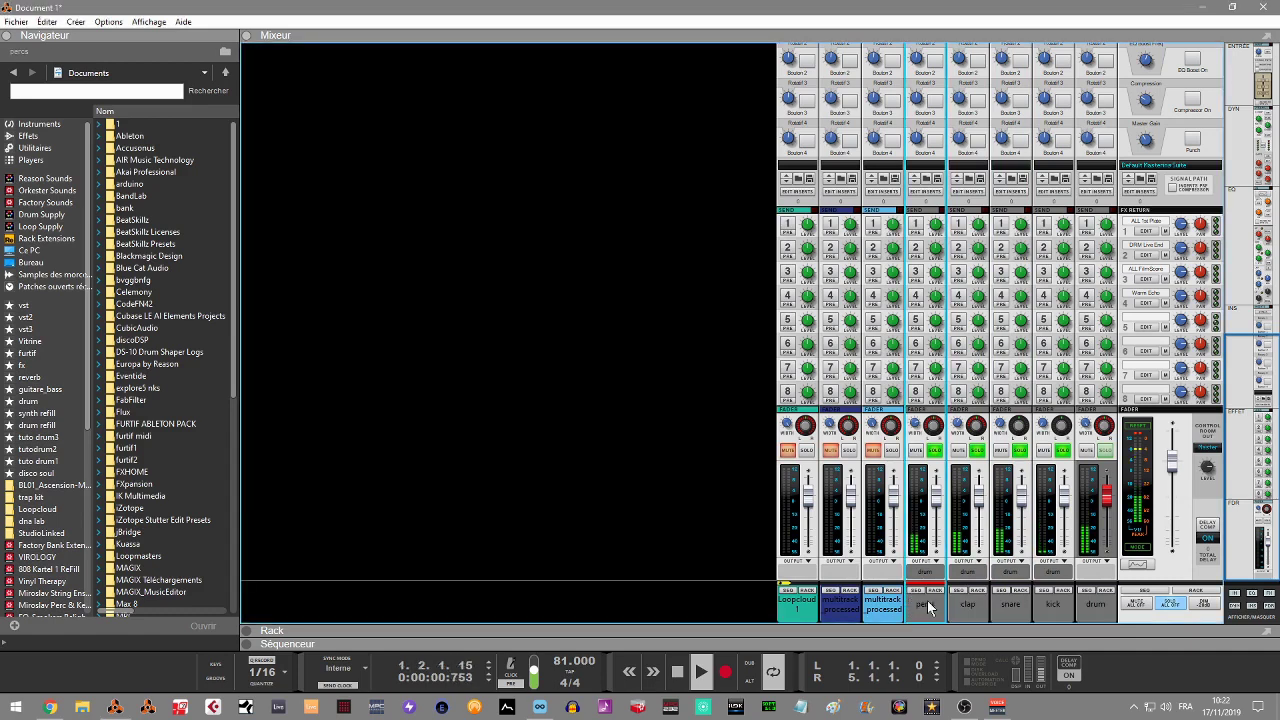
Solo the light-blue mixer channel and rename it as bass
left_click(893, 452)
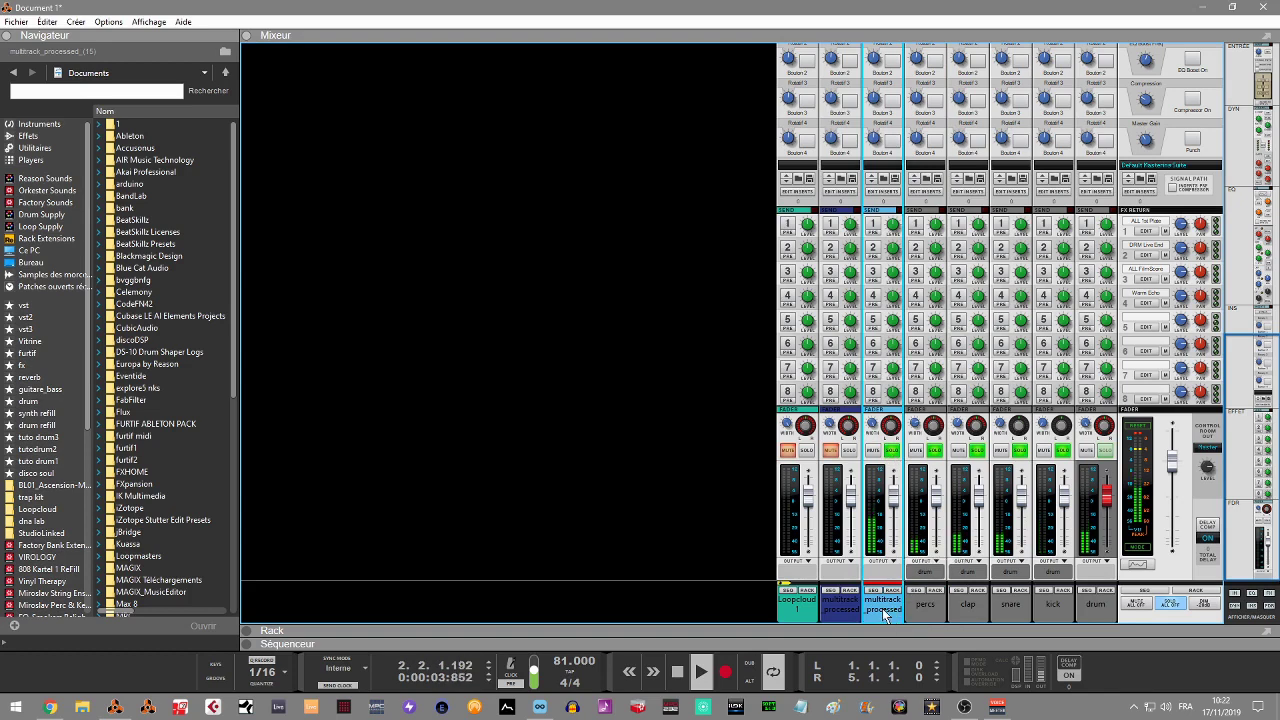
double_click(882, 605)
type("bass")
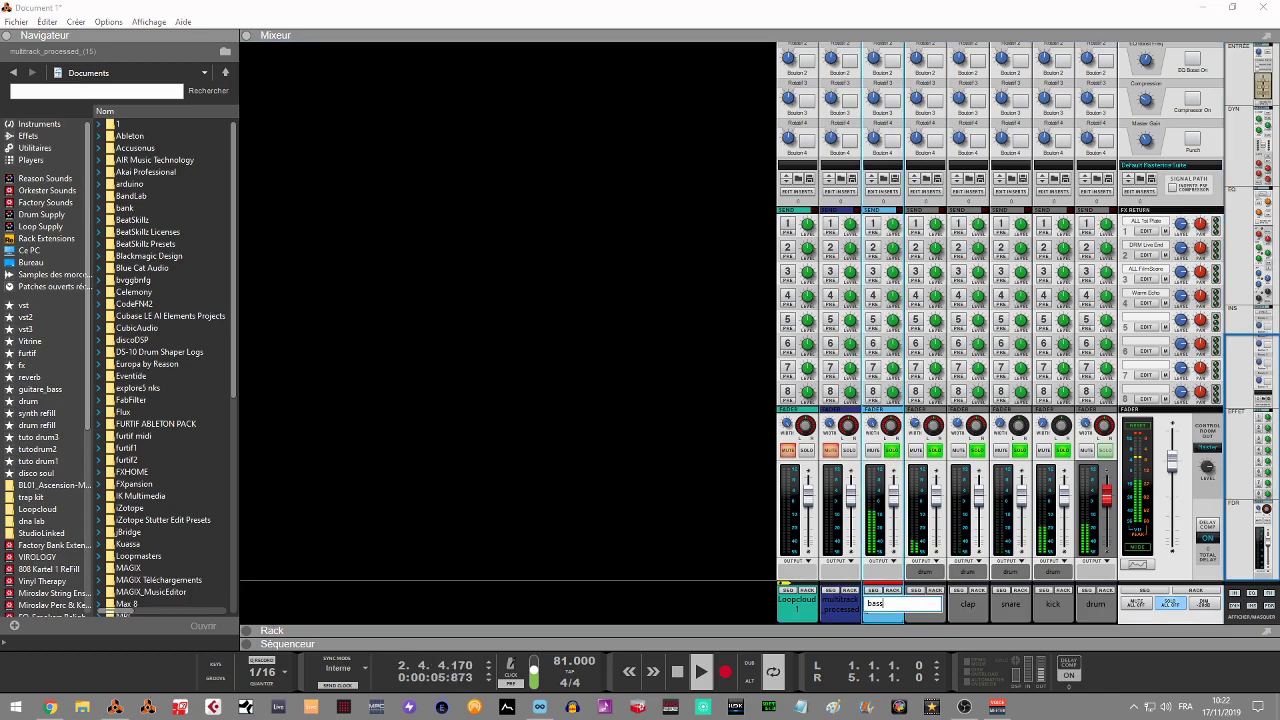
key("Return")
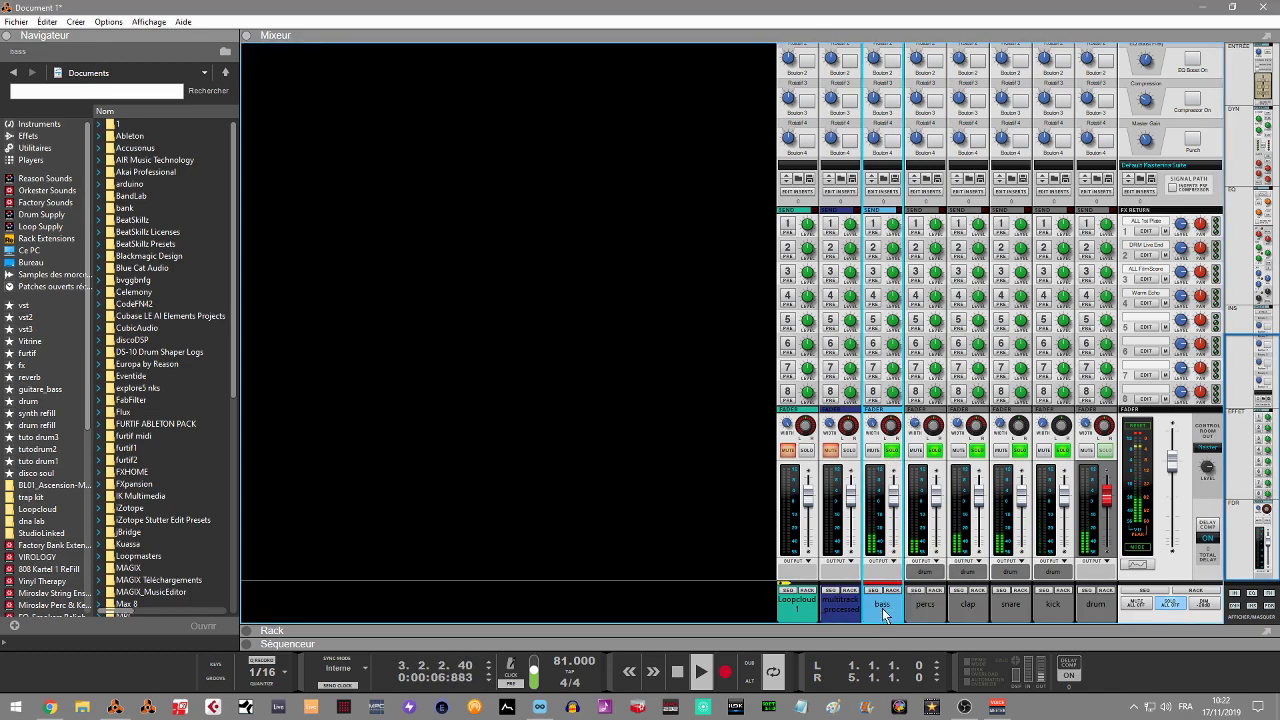
Solo the dark-blue mixer channel and rename it as piano
left_click(849, 452)
double_click(848, 614)
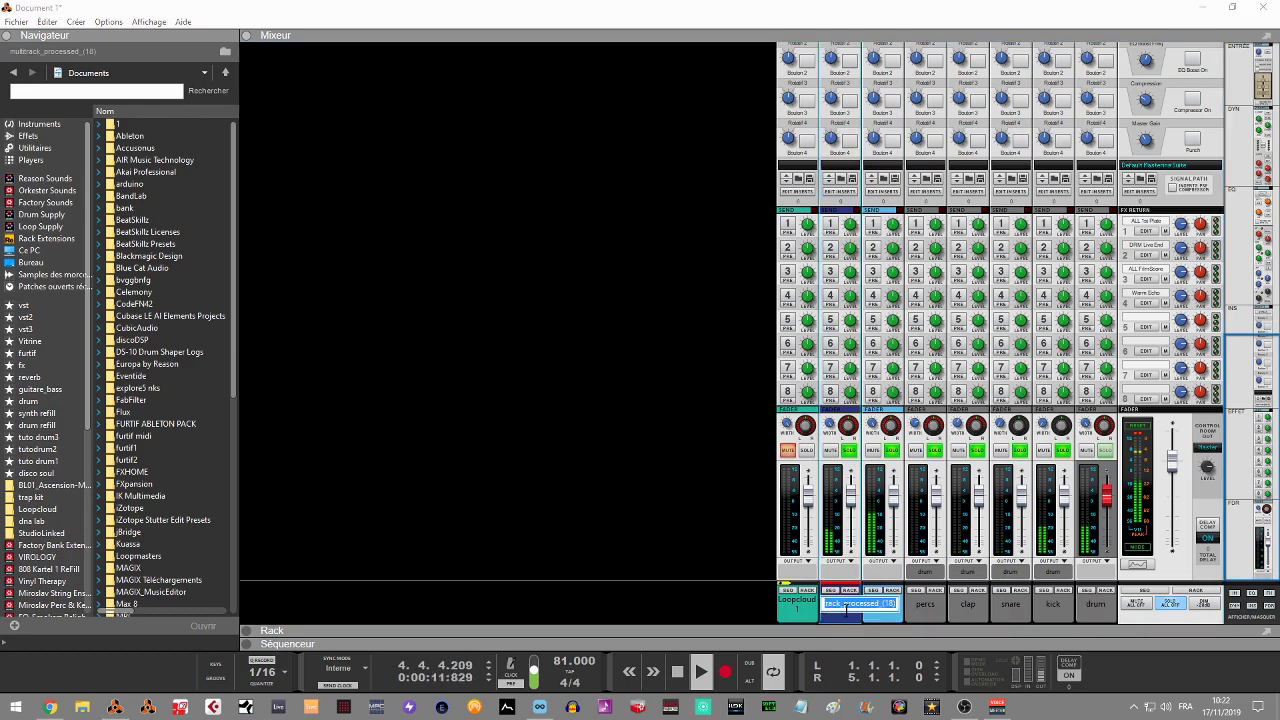
type("piz")
key("BackSpace")
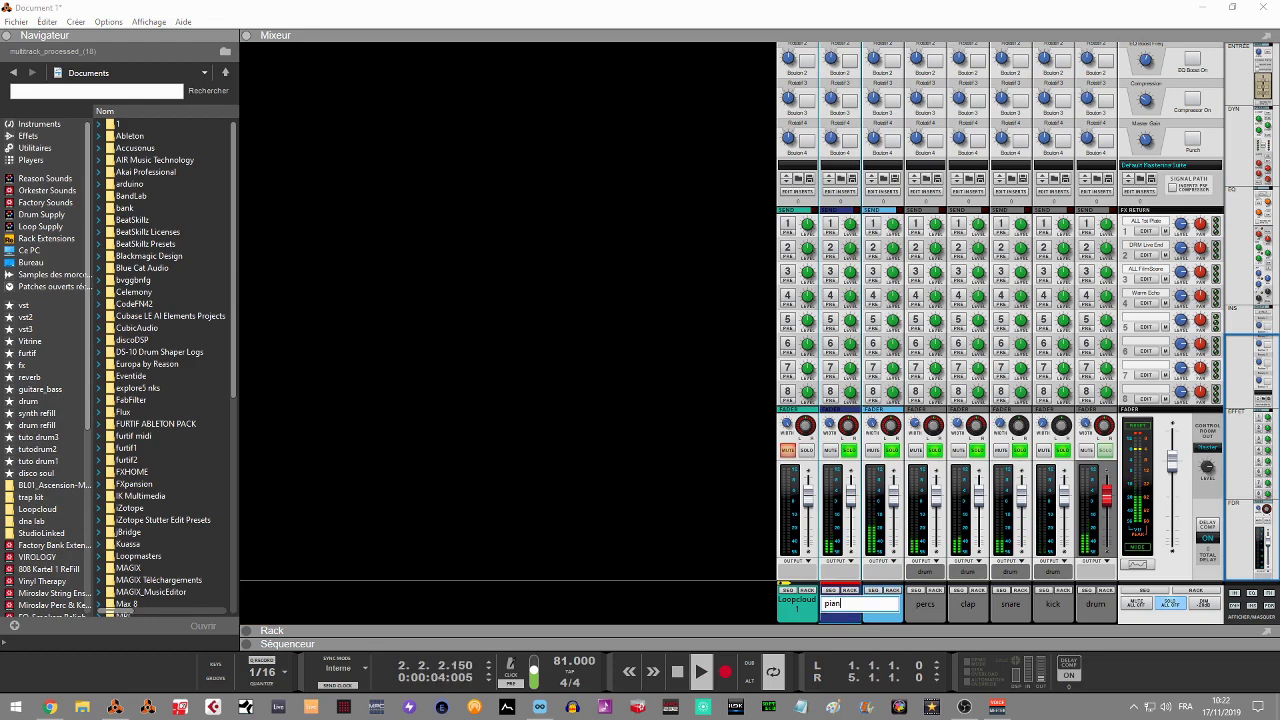
key("Return")
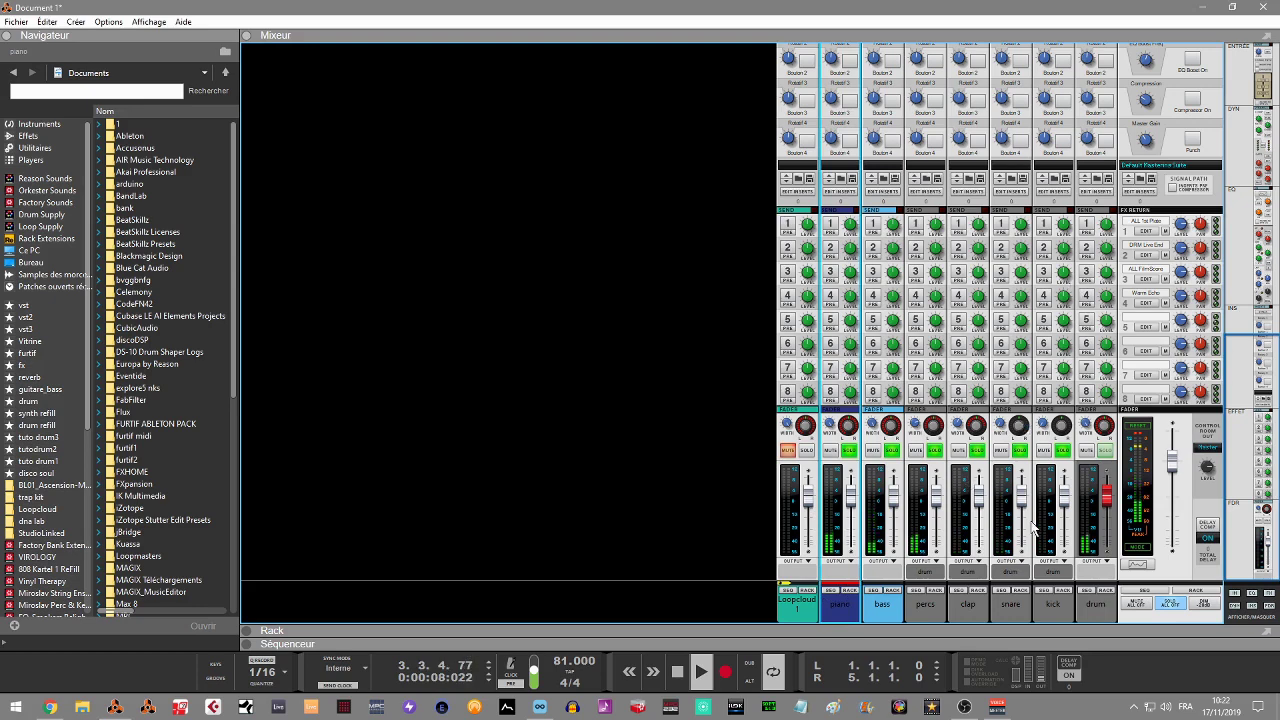
Turn off all channel solos in the mixer and switch the view to show only the sequencer
left_click(1173, 608)
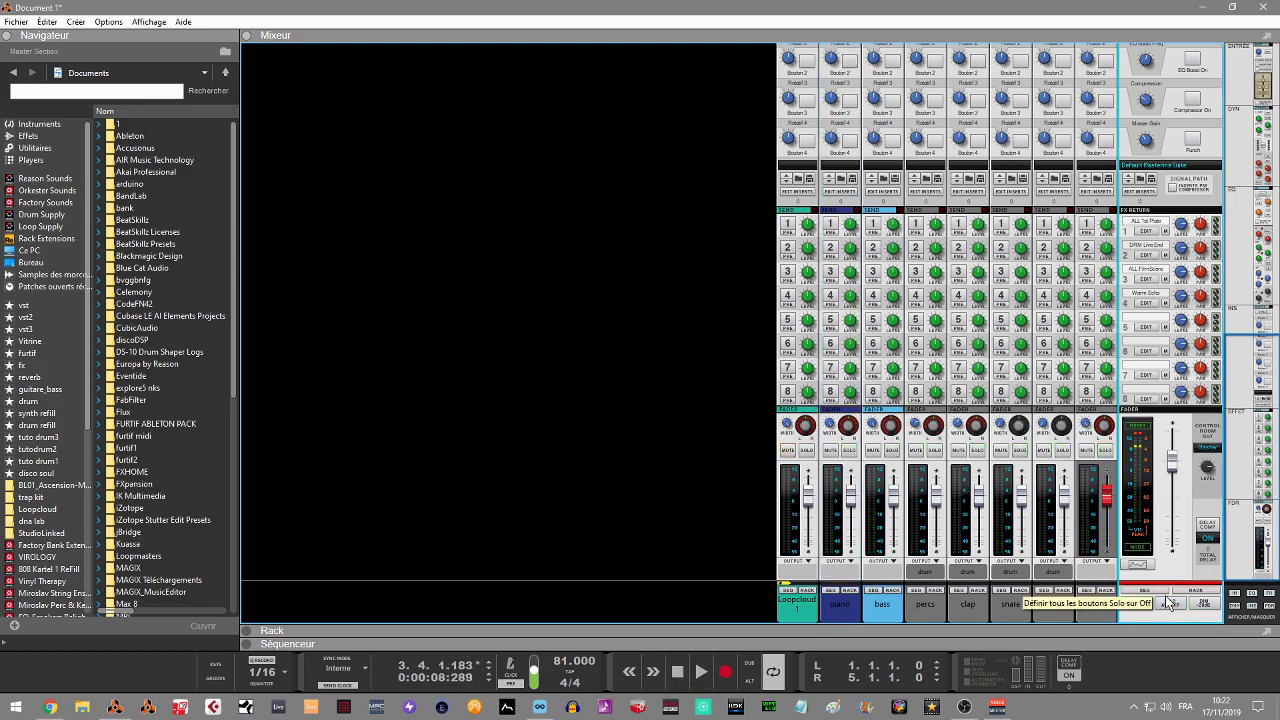
left_click(249, 631)
left_click(250, 37)
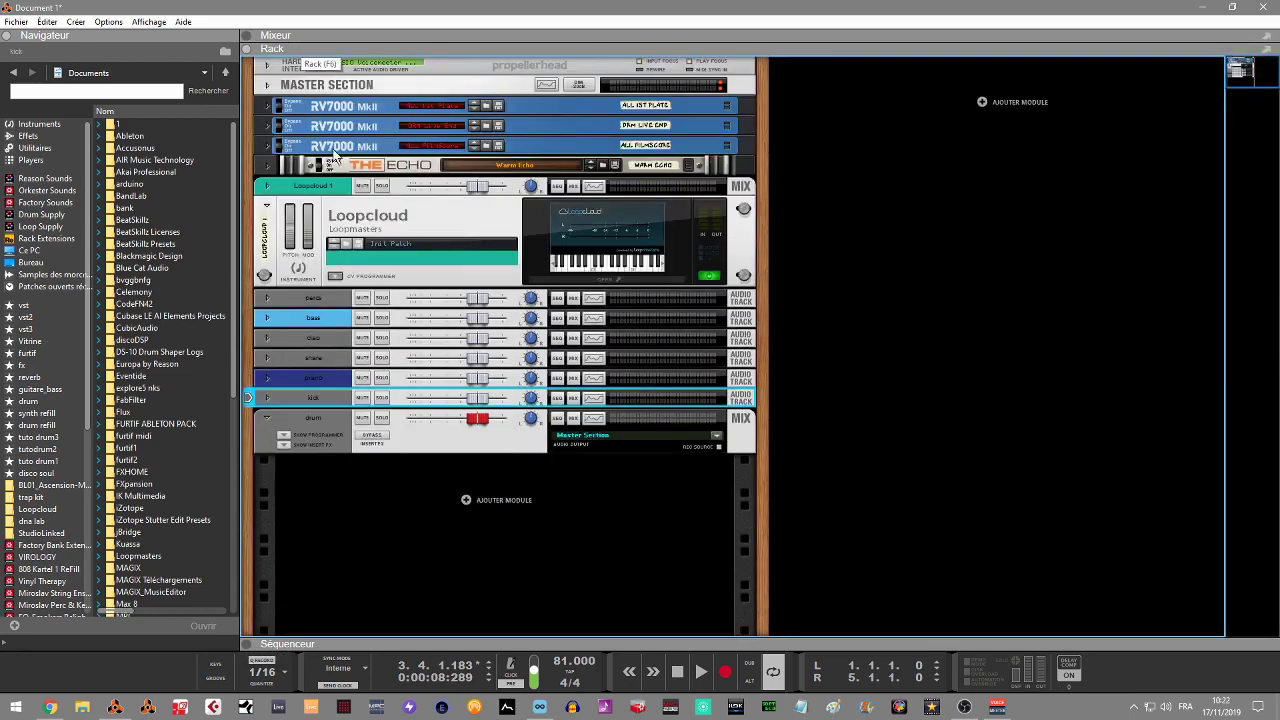
left_click(250, 644)
left_click(249, 52)
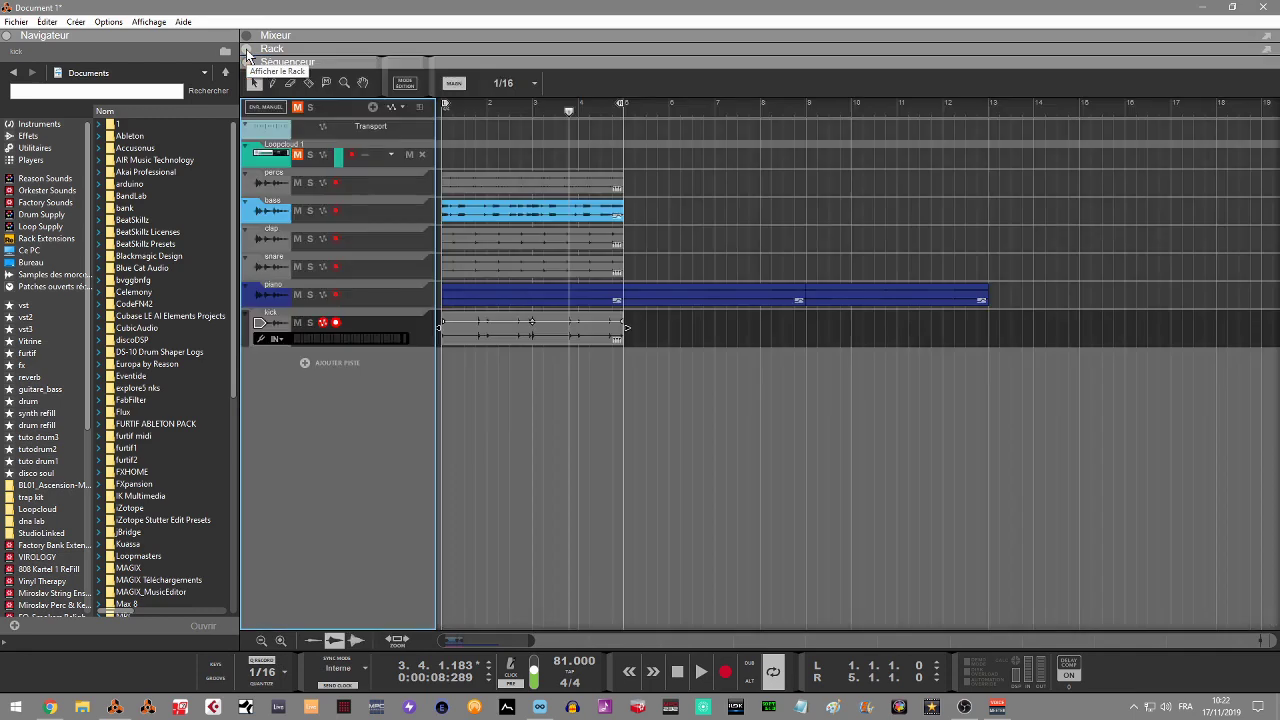
Duplicate the percs, bass, clap and snare clips twice so they fill the tracks up to bar 13
left_click_drag(654, 171, 559, 266)
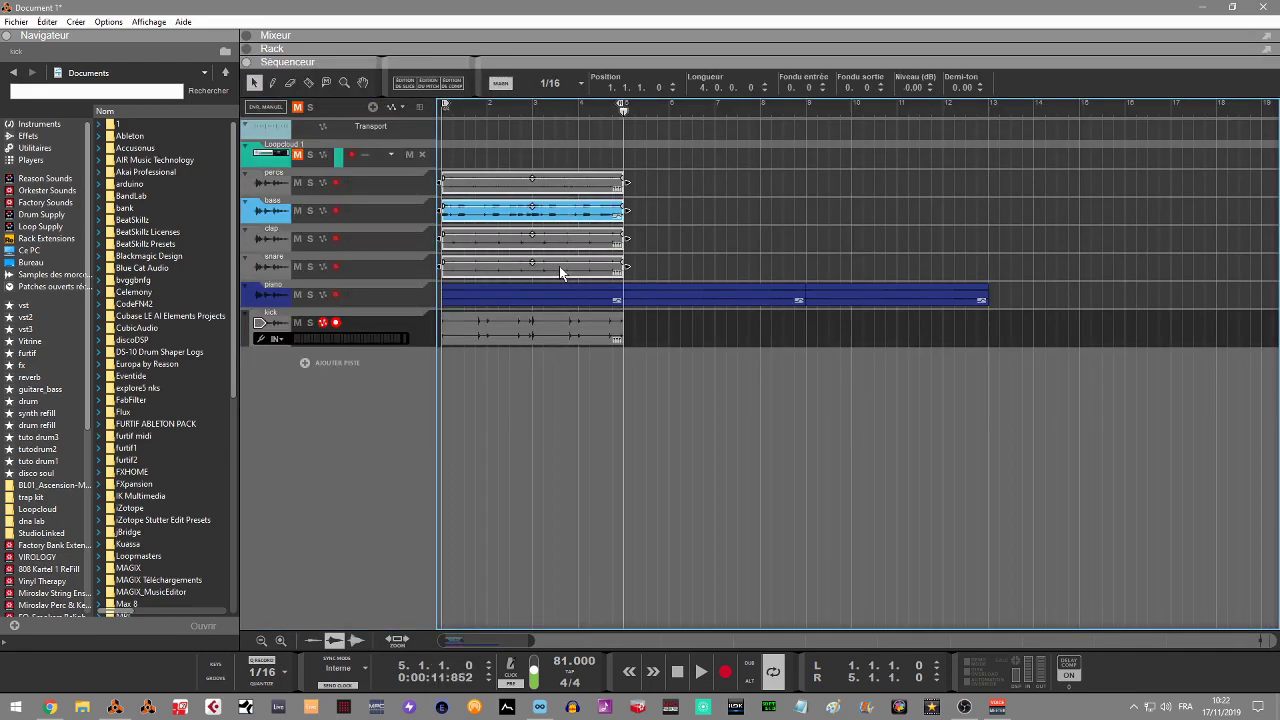
key("ctrl+d")
key("ctrl+d")
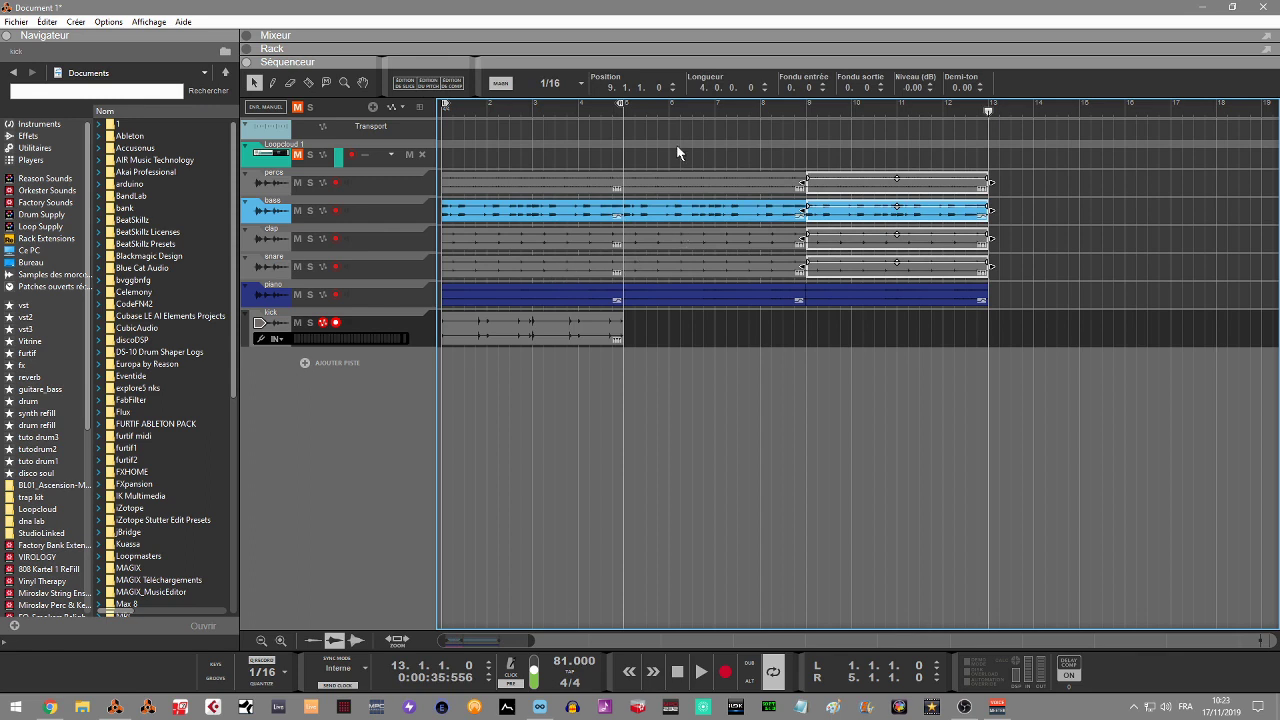
Extend the loop's end locator to bar 13 and set the sequencer's snap value to Mes
left_click_drag(621, 104, 988, 157)
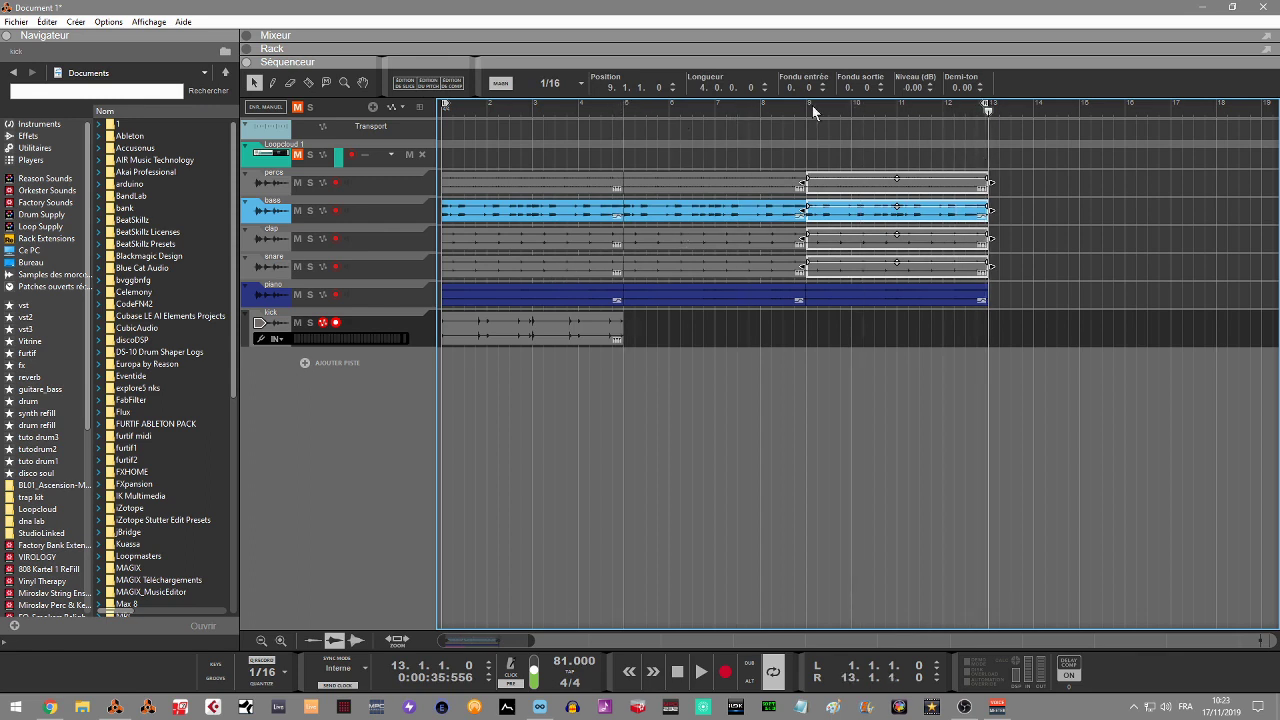
left_click(550, 83)
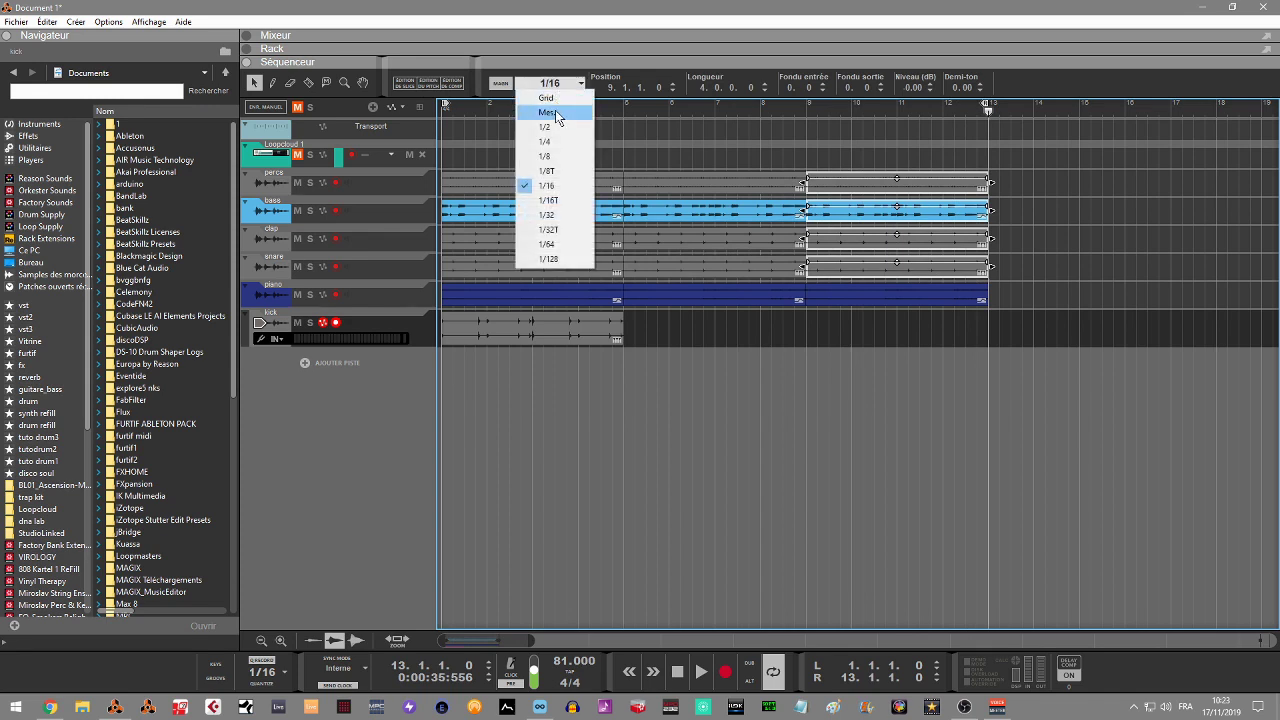
left_click(550, 112)
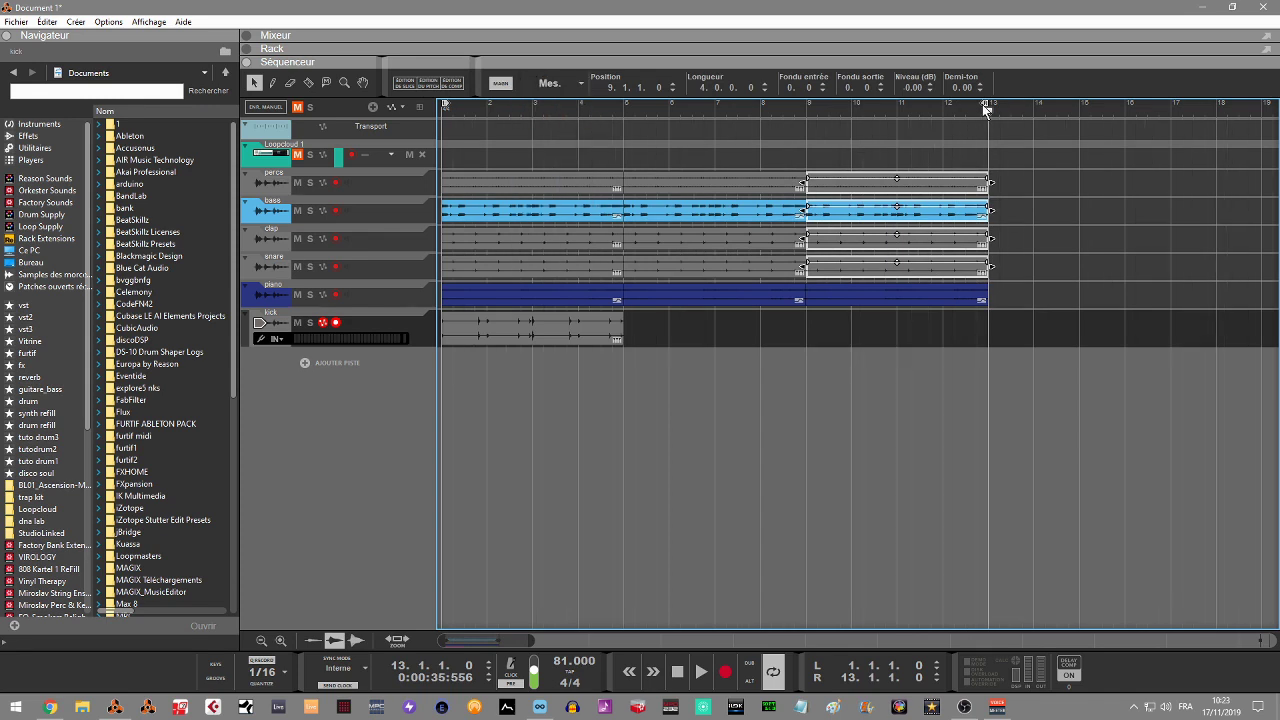
Duplicate the kick clip twice so it fills the track up to bar 13
left_click(590, 340)
key("ctrl+d")
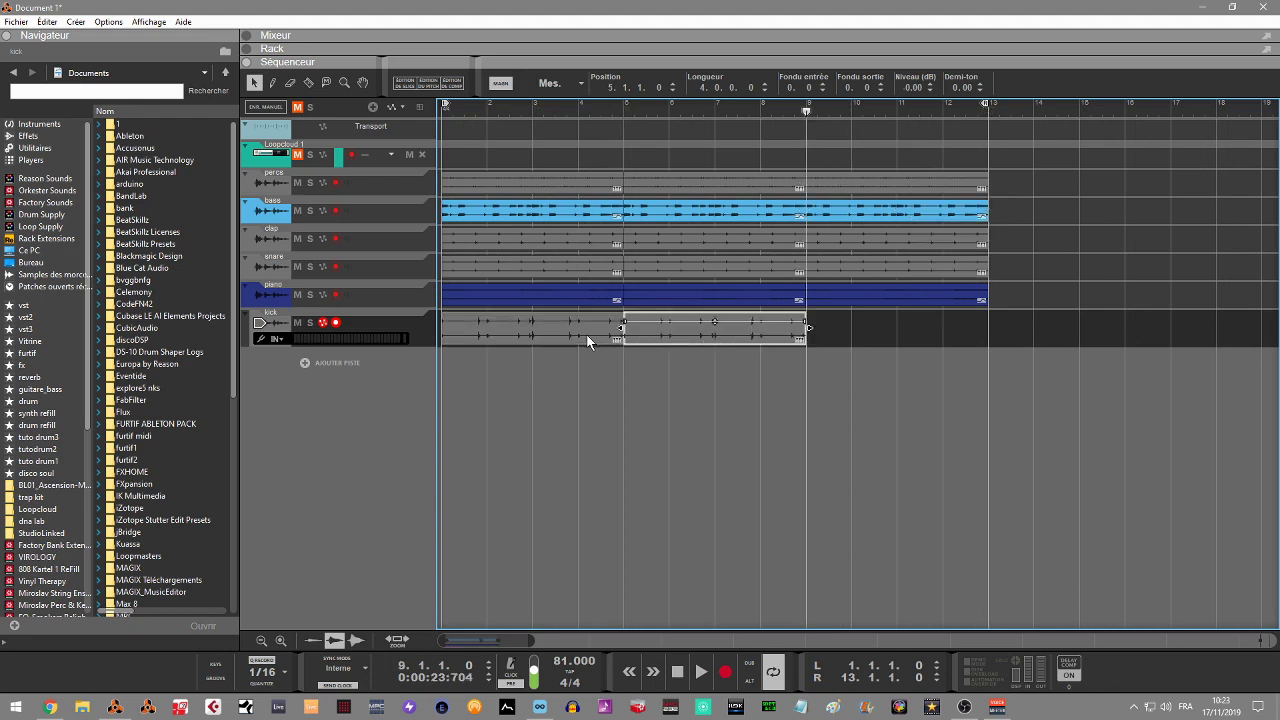
key("ctrl+d")
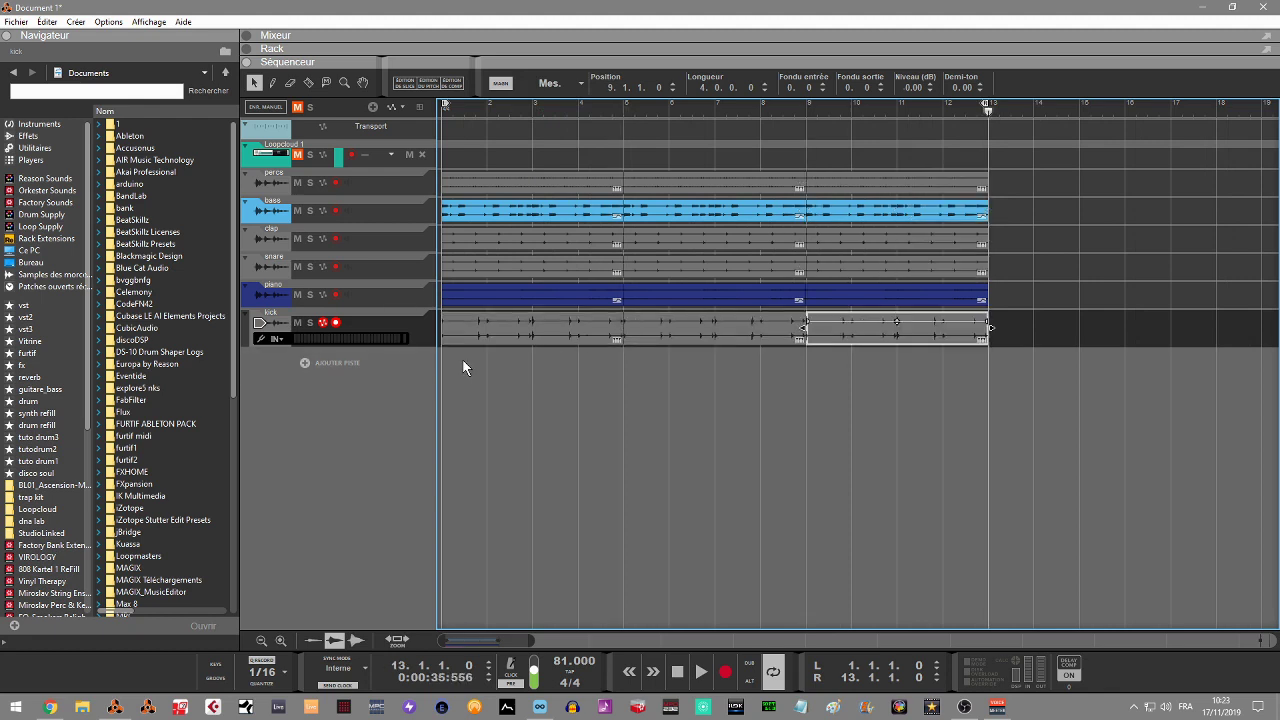
While playing the loop, lower the second piano clip's level to about -0.98 dB and the third's to -0.54 dB
key("space")
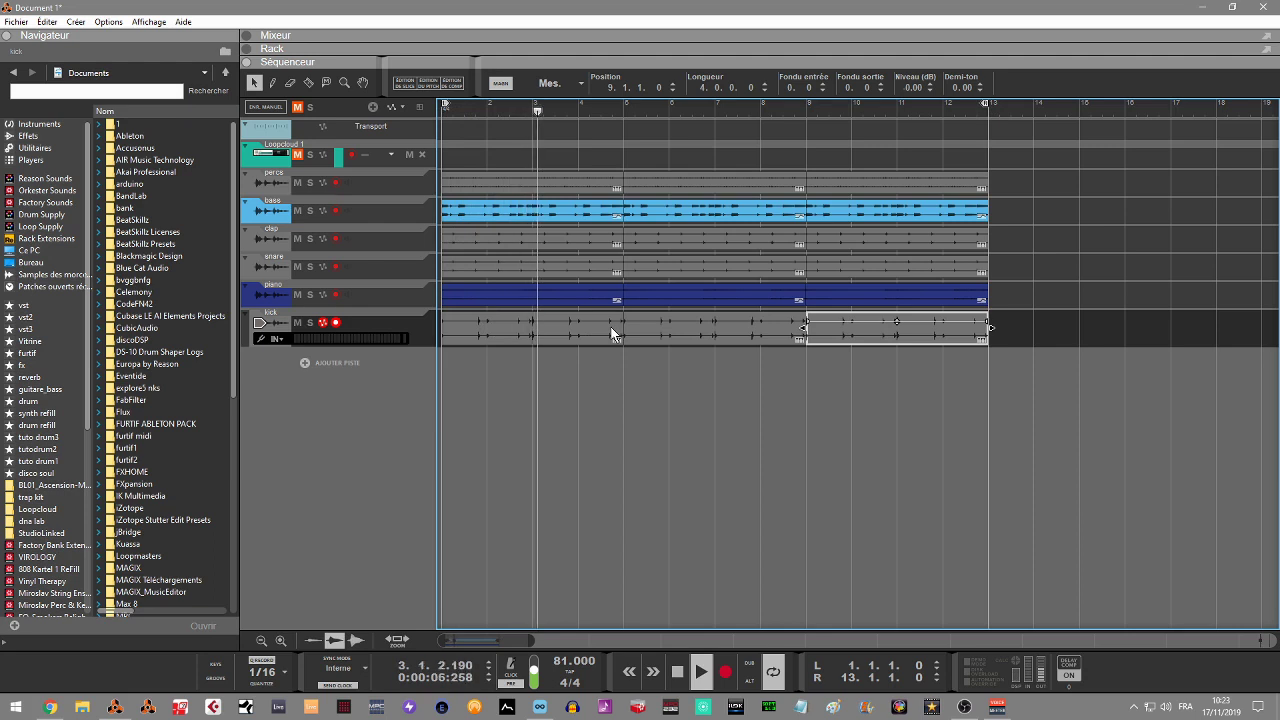
left_click(670, 374)
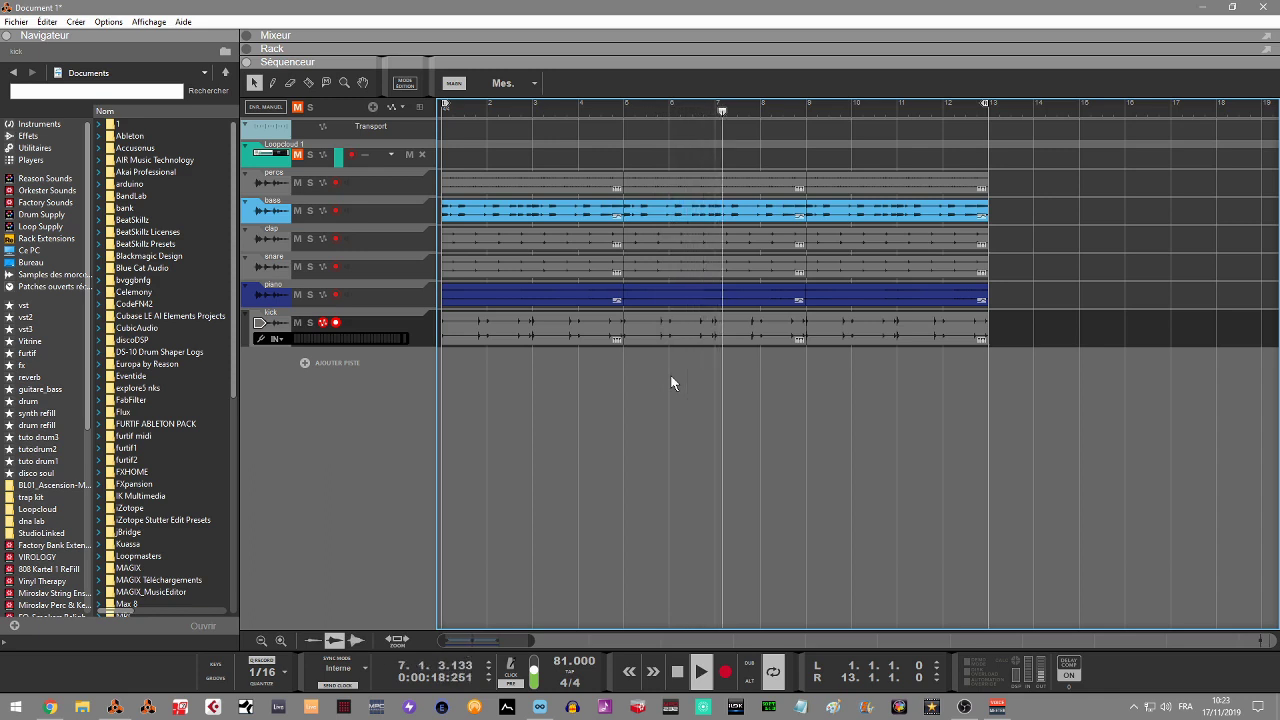
left_click(691, 296)
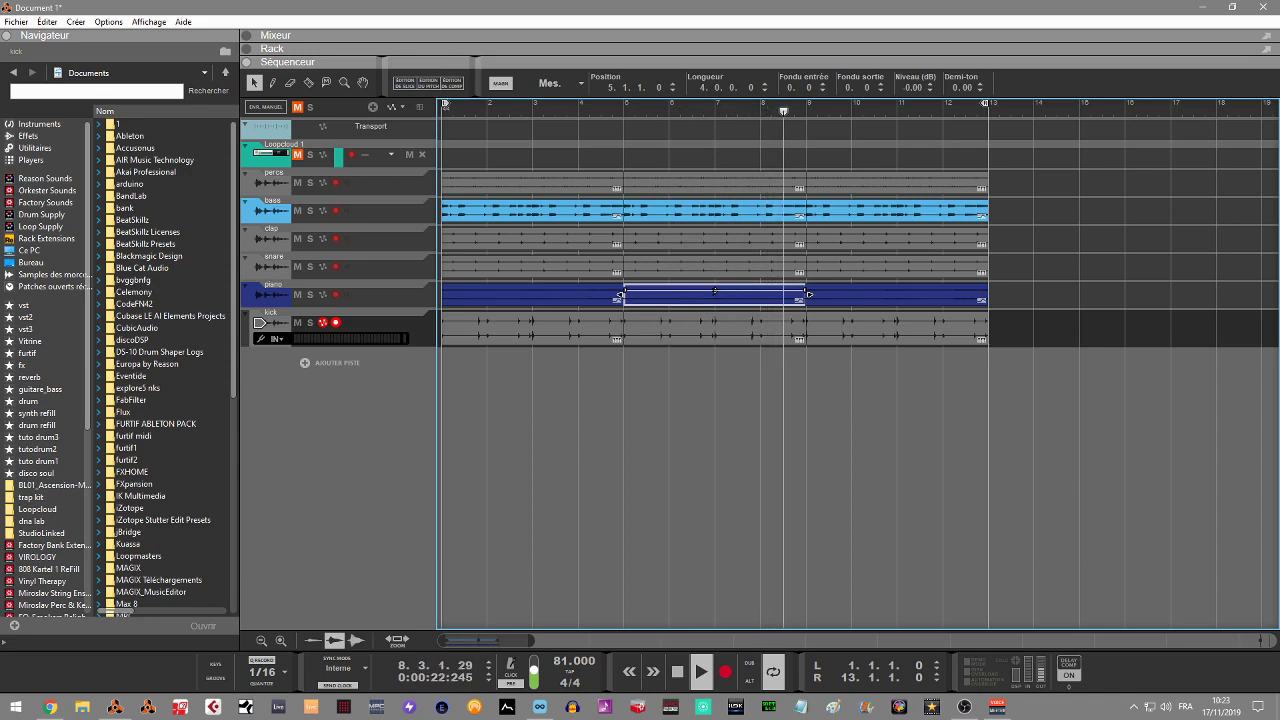
left_click_drag(713, 290, 714, 292)
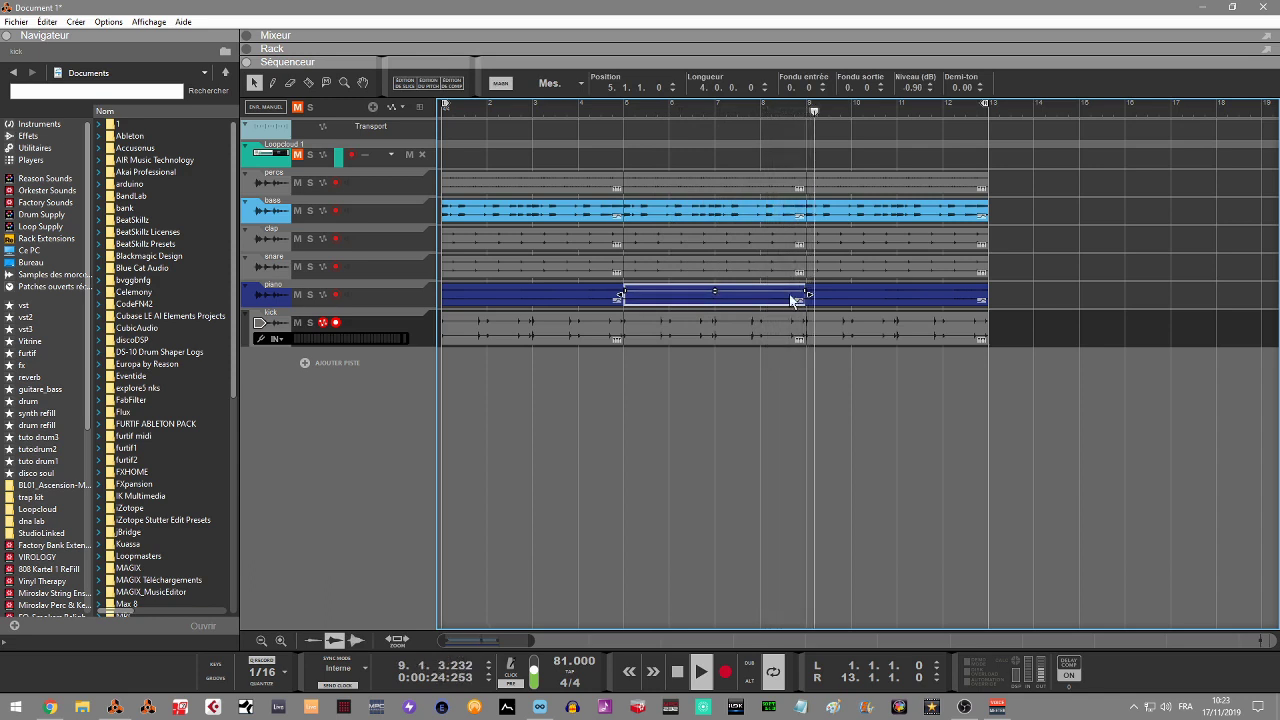
left_click(864, 291)
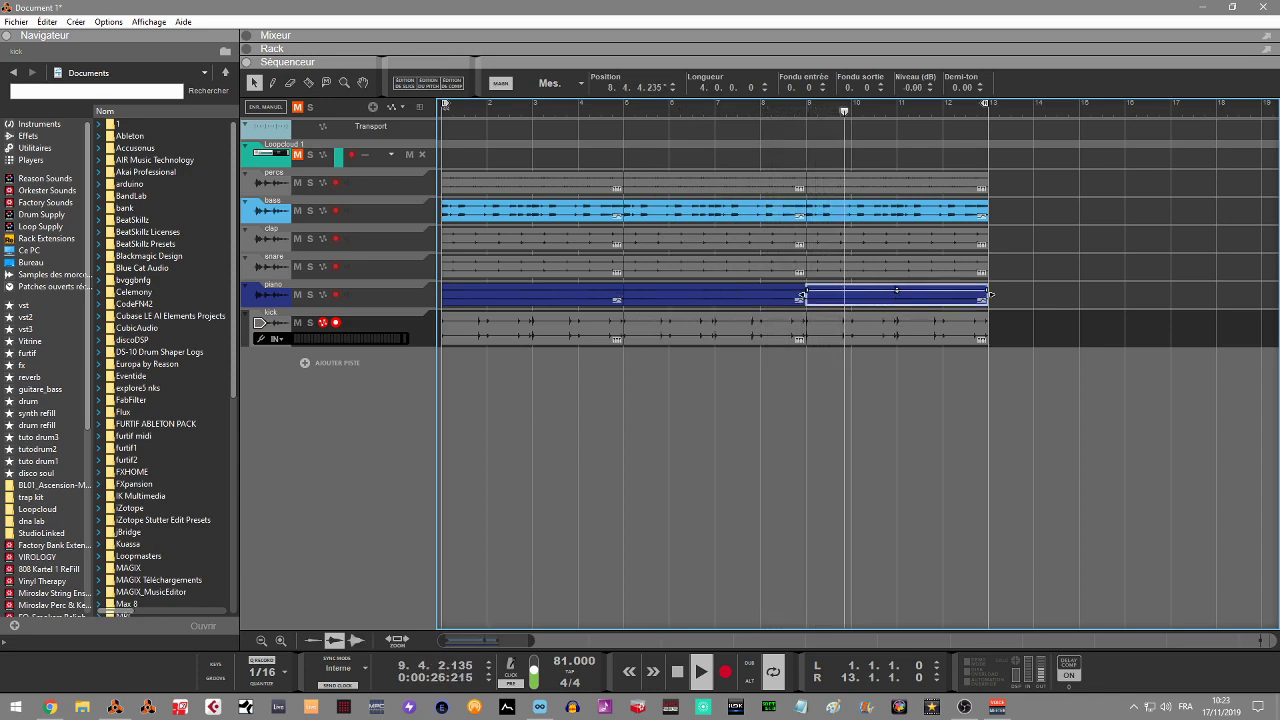
left_click_drag(897, 293, 897, 291)
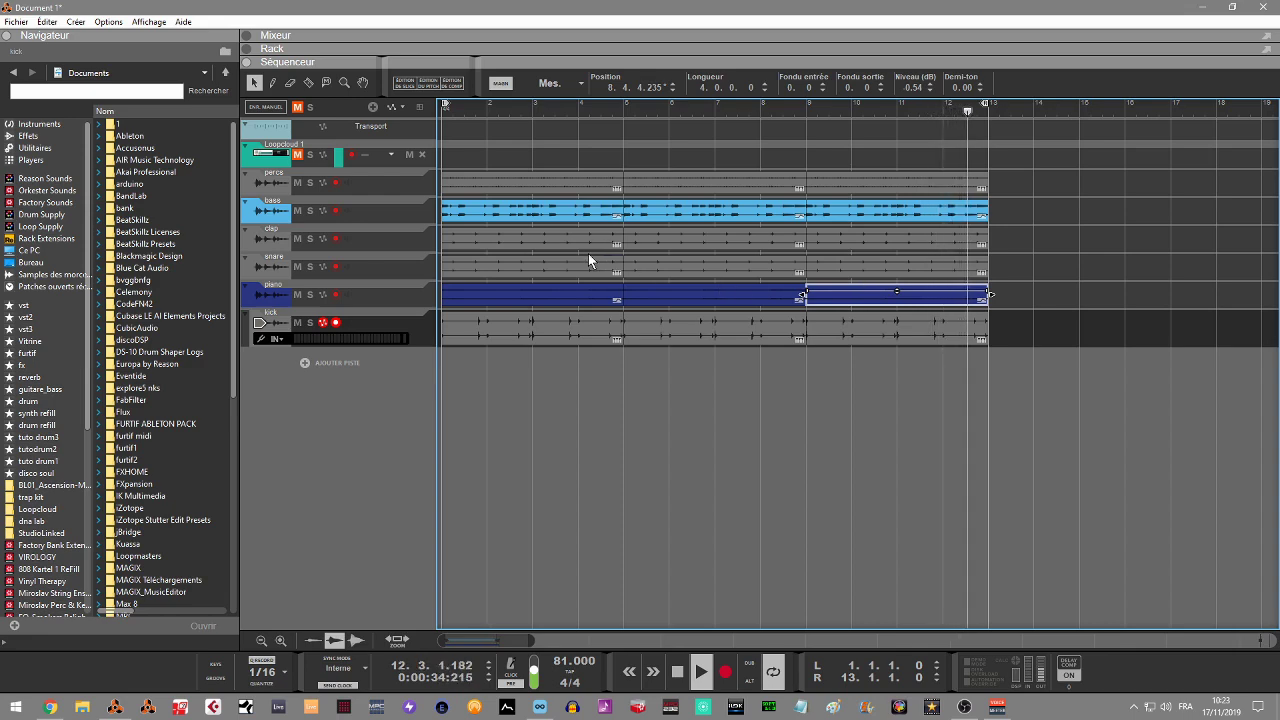
key("space")
Show the rack and browse the Bass samples under SOUNDS & FX in the BL01_Ascension-MelodicHipHop pack
left_click(251, 50)
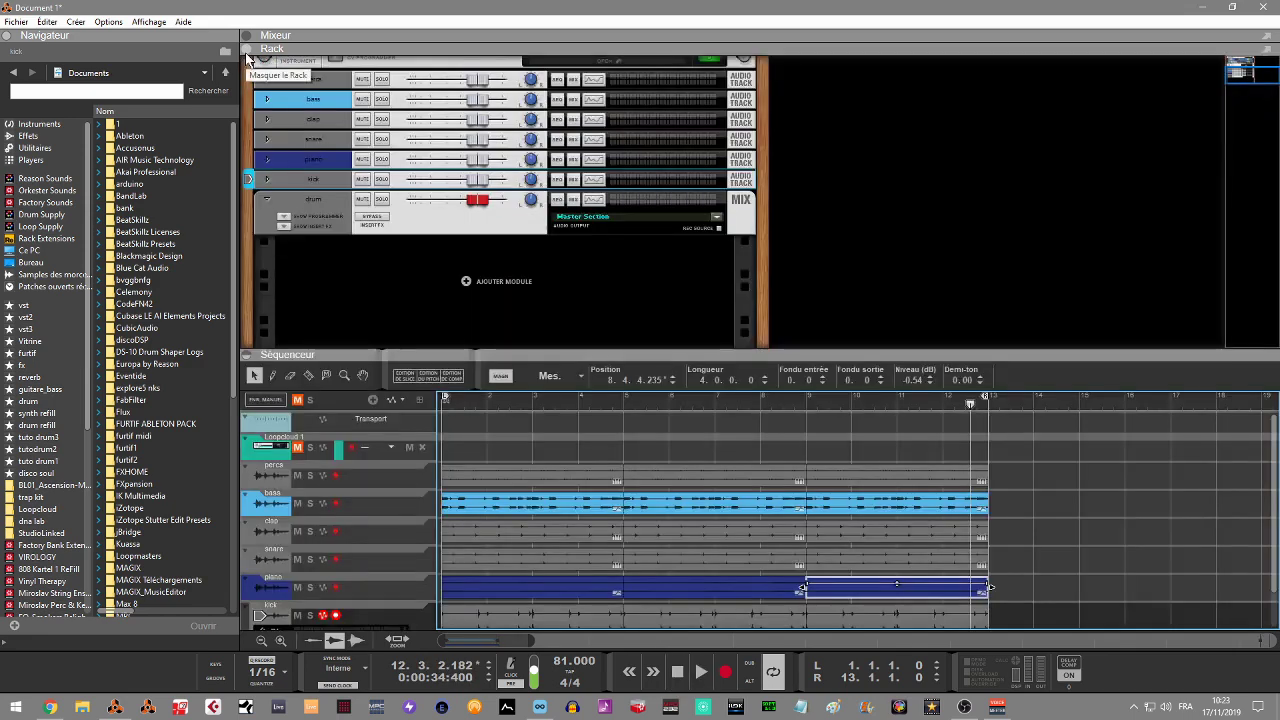
left_click(55, 485)
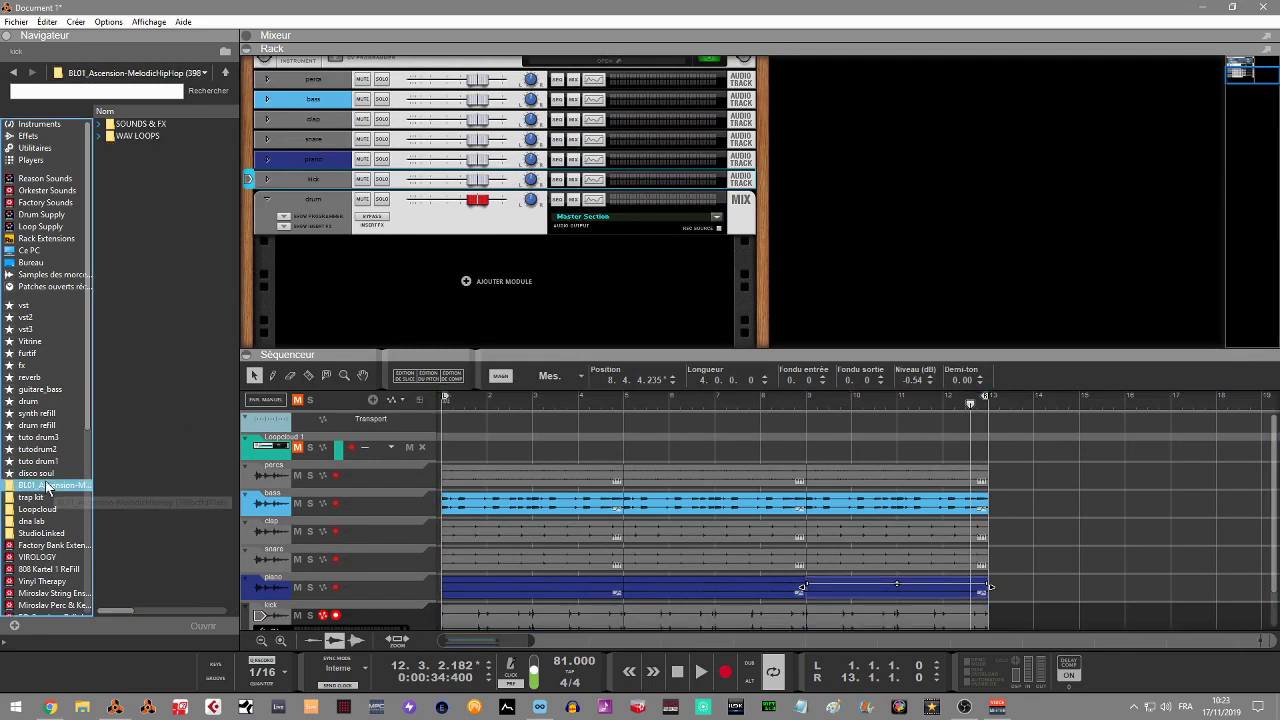
left_click(102, 125)
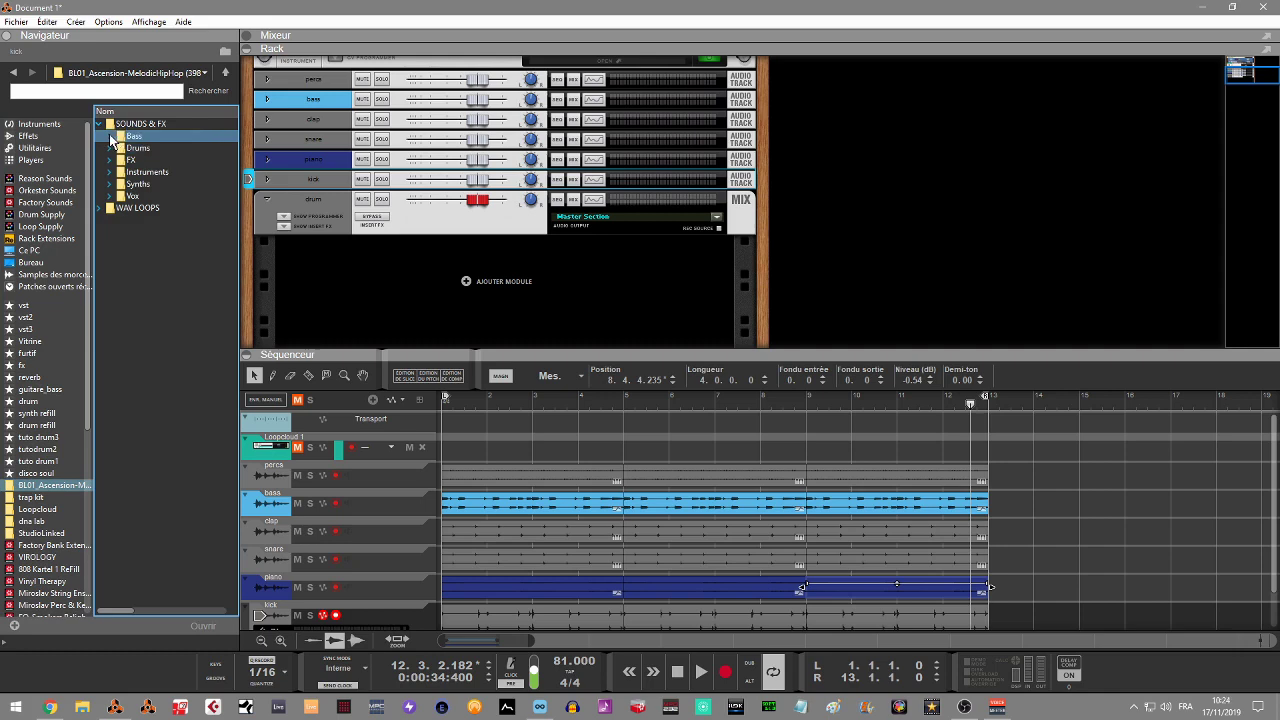
left_click(112, 137)
Create an NN-XT advanced sampler in the rack below the drum channel and unfold its remote editor
right_click(437, 287)
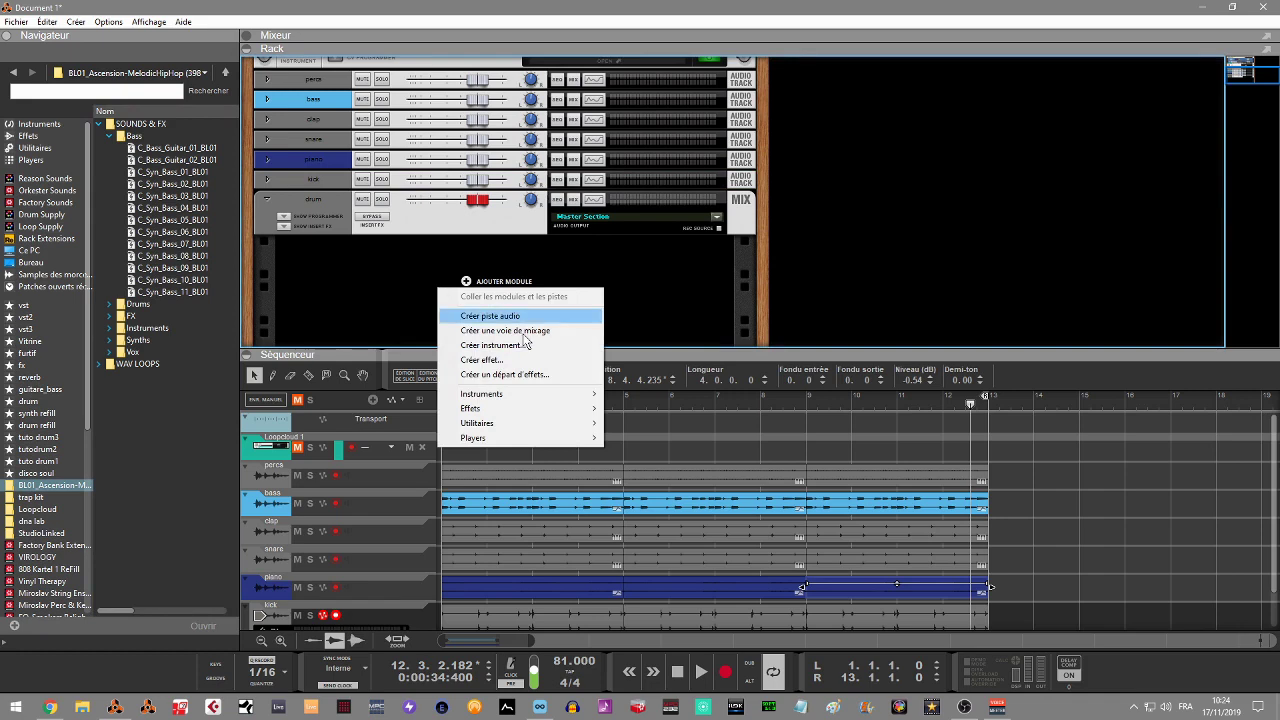
mouse_move(530, 395)
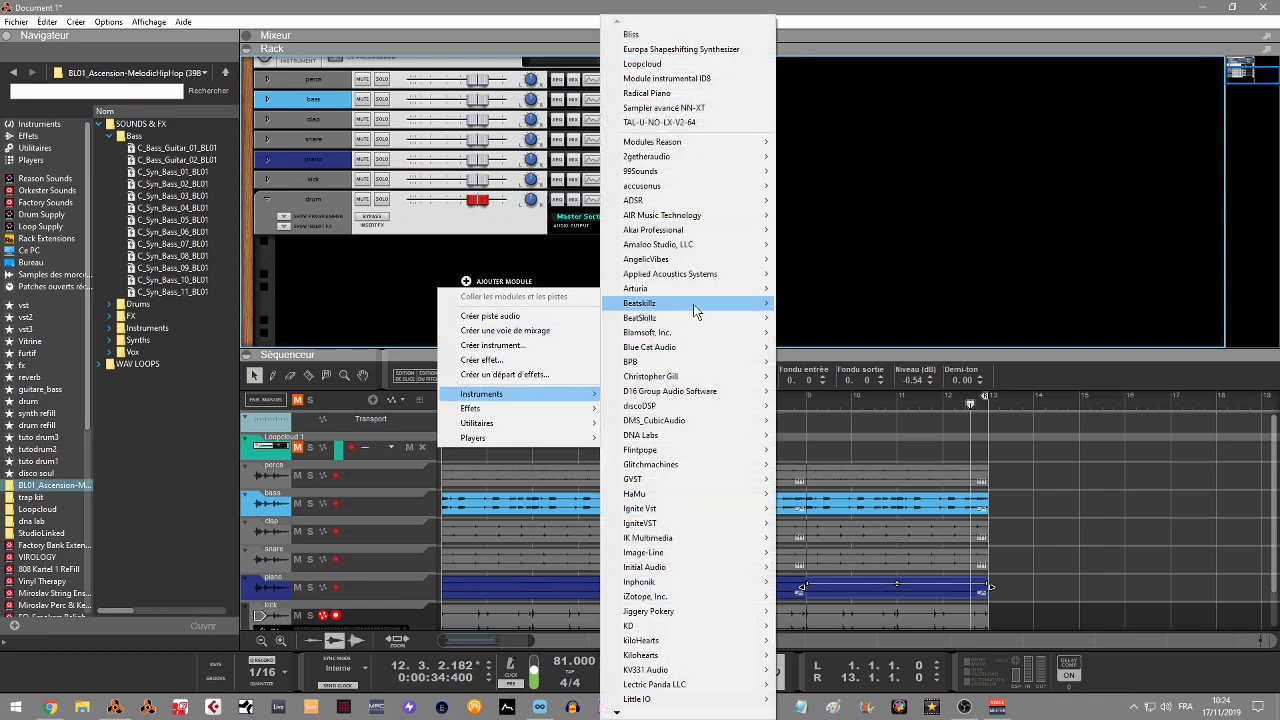
left_click(688, 113)
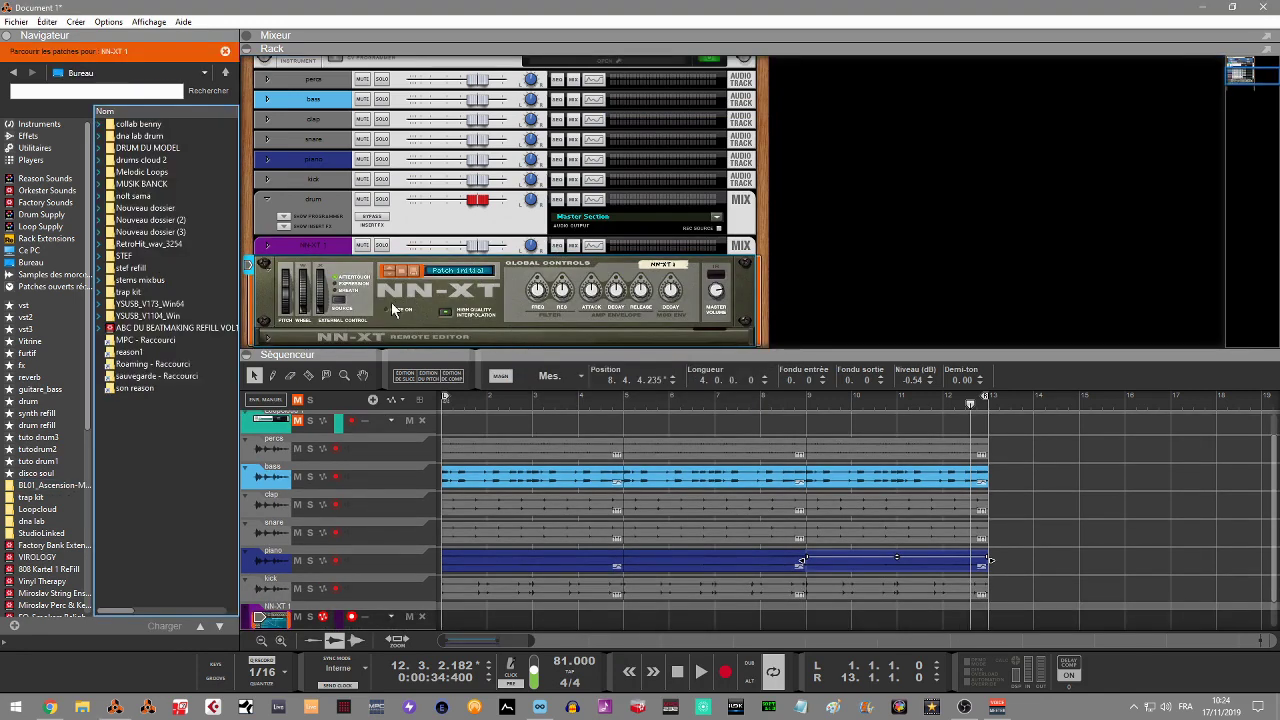
left_click(268, 336)
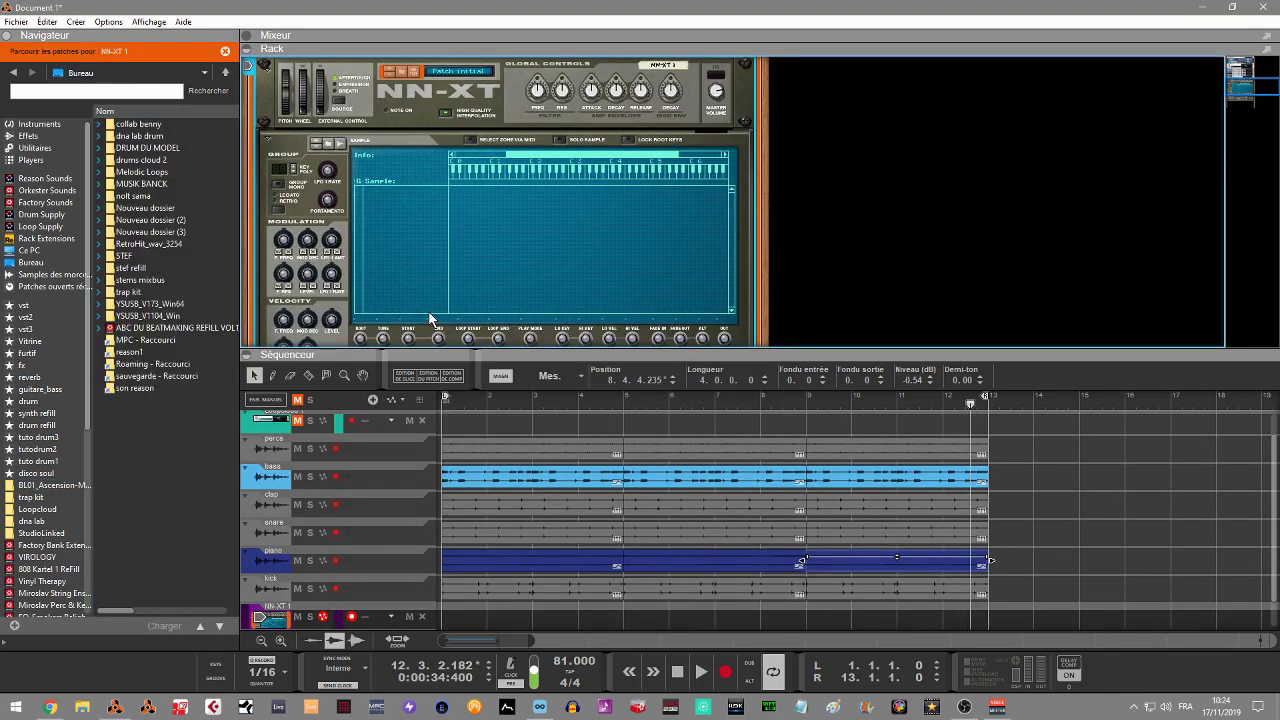
Load the C_Bass_Guitar_01_BL01 sample from the SOUNDS & FX Bass folder of the BL01_Ascension-MelodicHipHop pack into the NN-XT
left_click(45, 486)
double_click(138, 124)
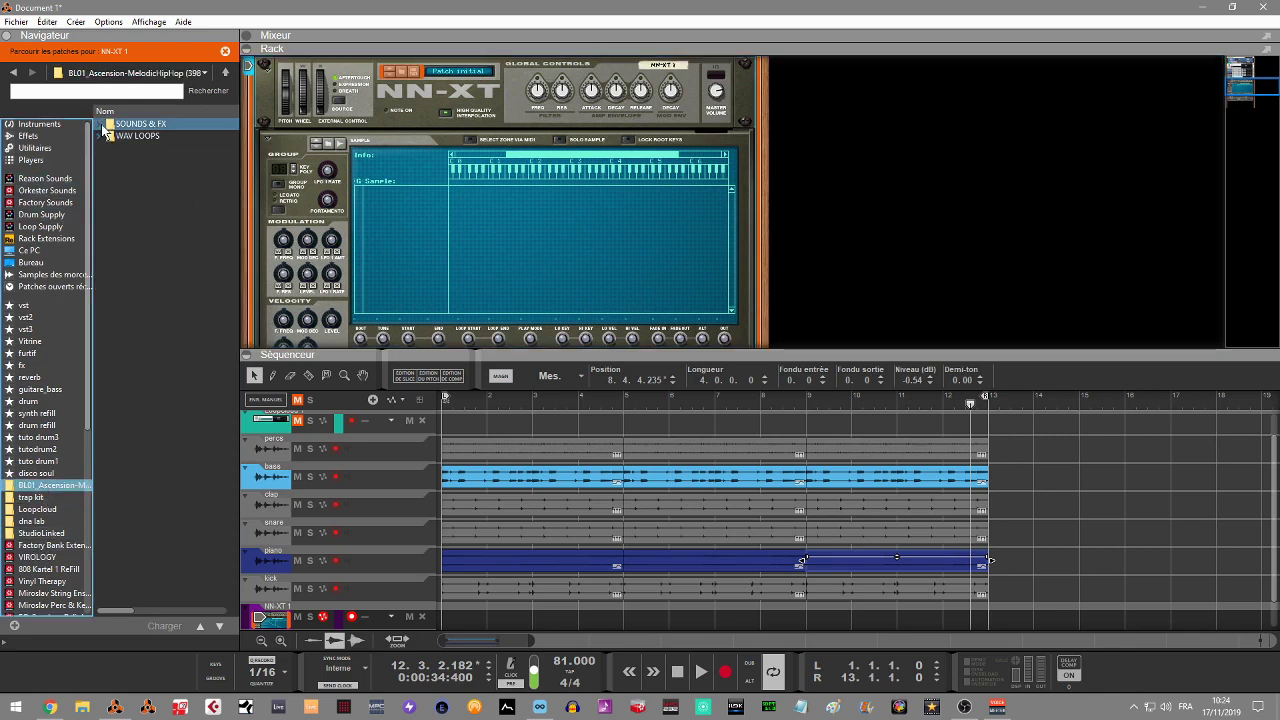
left_click(124, 137)
left_click(111, 138)
left_click(134, 148)
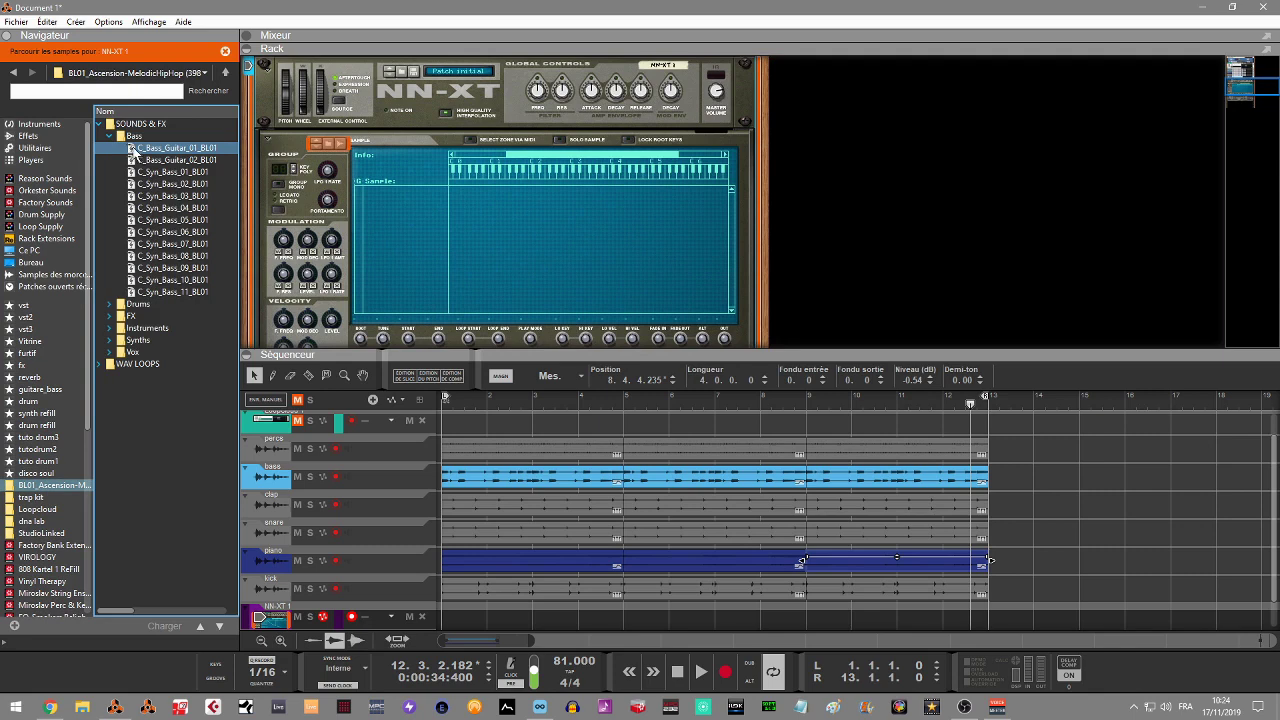
left_click(143, 160)
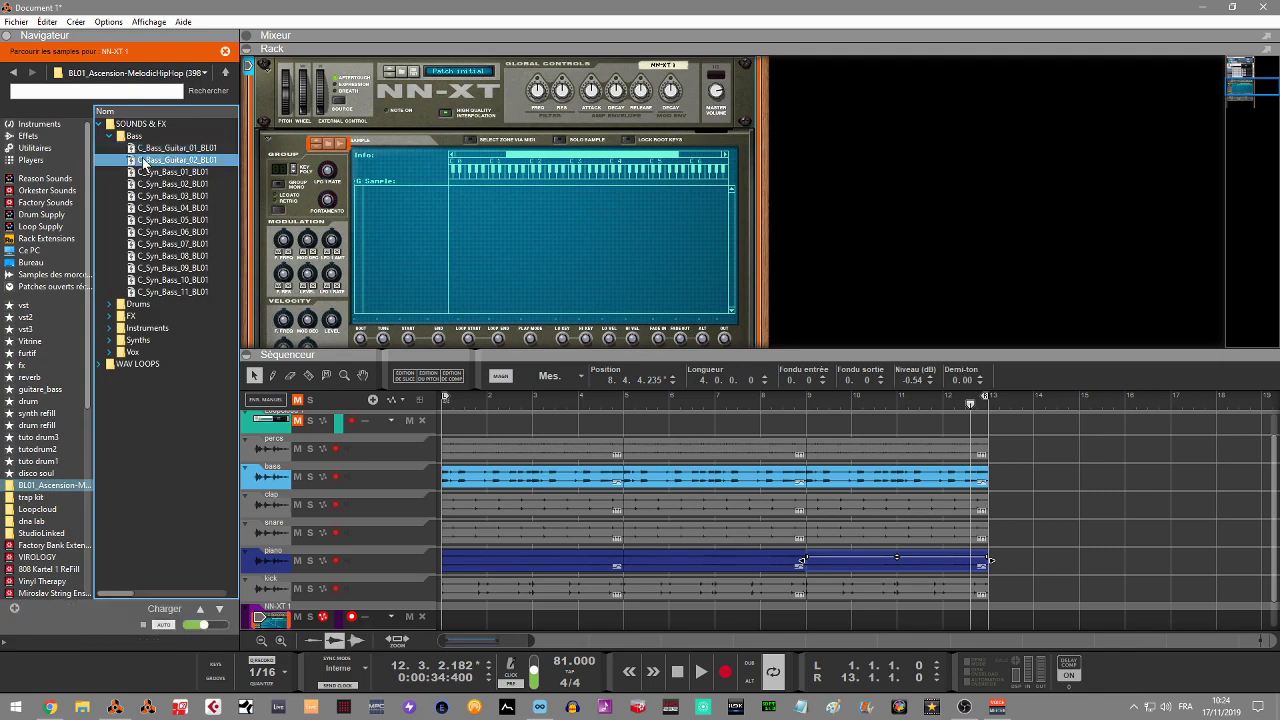
left_click(143, 148)
left_click_drag(143, 148, 518, 205)
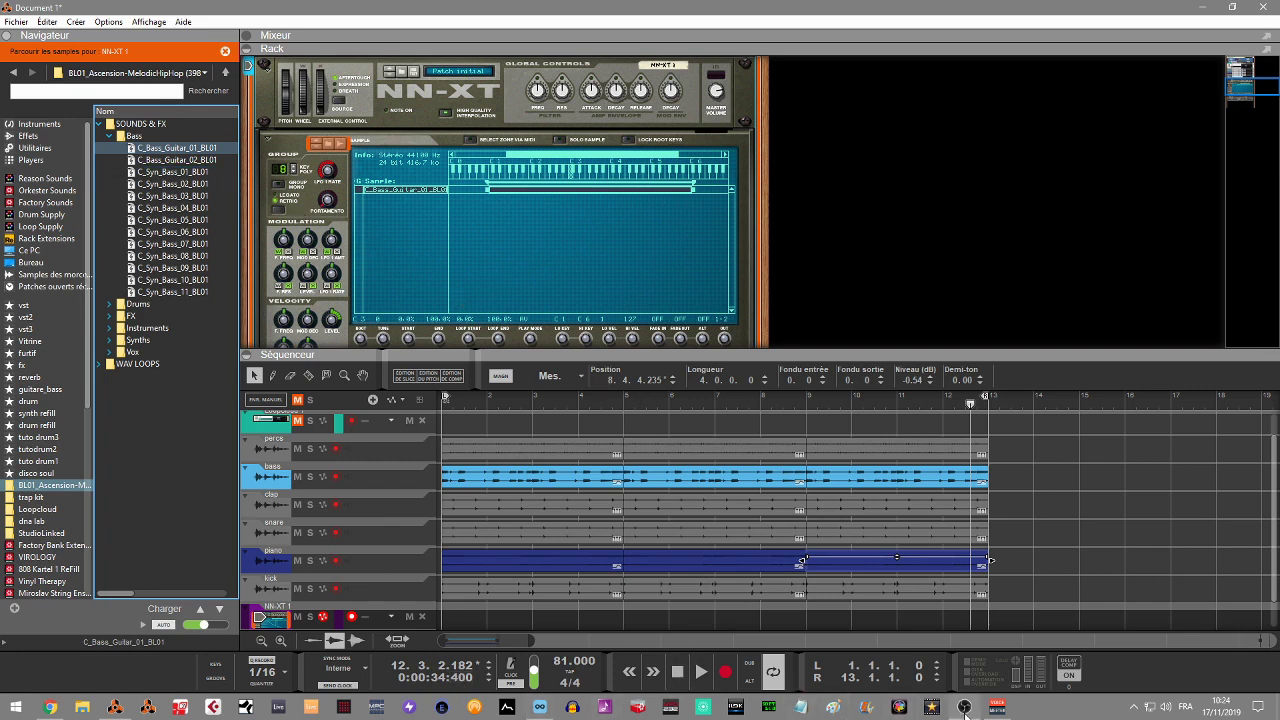
Check the bass track's sample in Loopcloud and replace the NN-XT's loaded sample with C_Bass_Guitar_02_BL01 in Reason, playing the loop with it
left_click(540, 707)
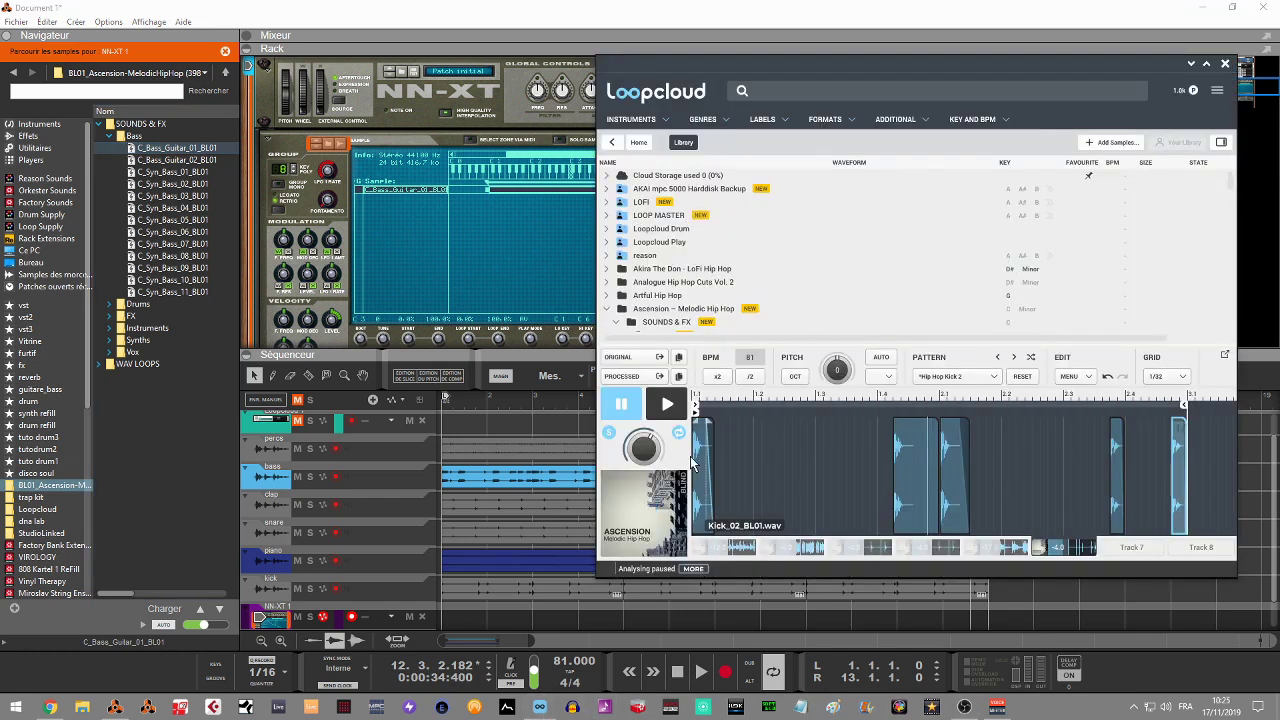
left_click(727, 549)
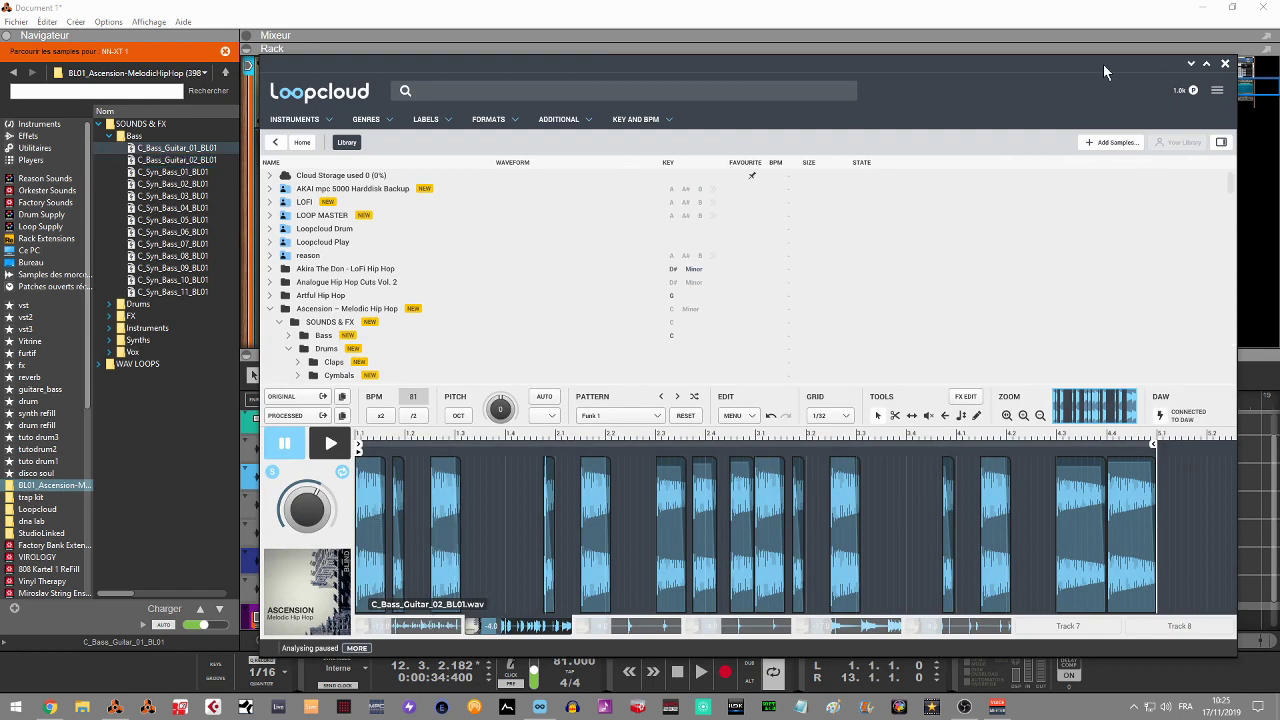
left_click(1192, 66)
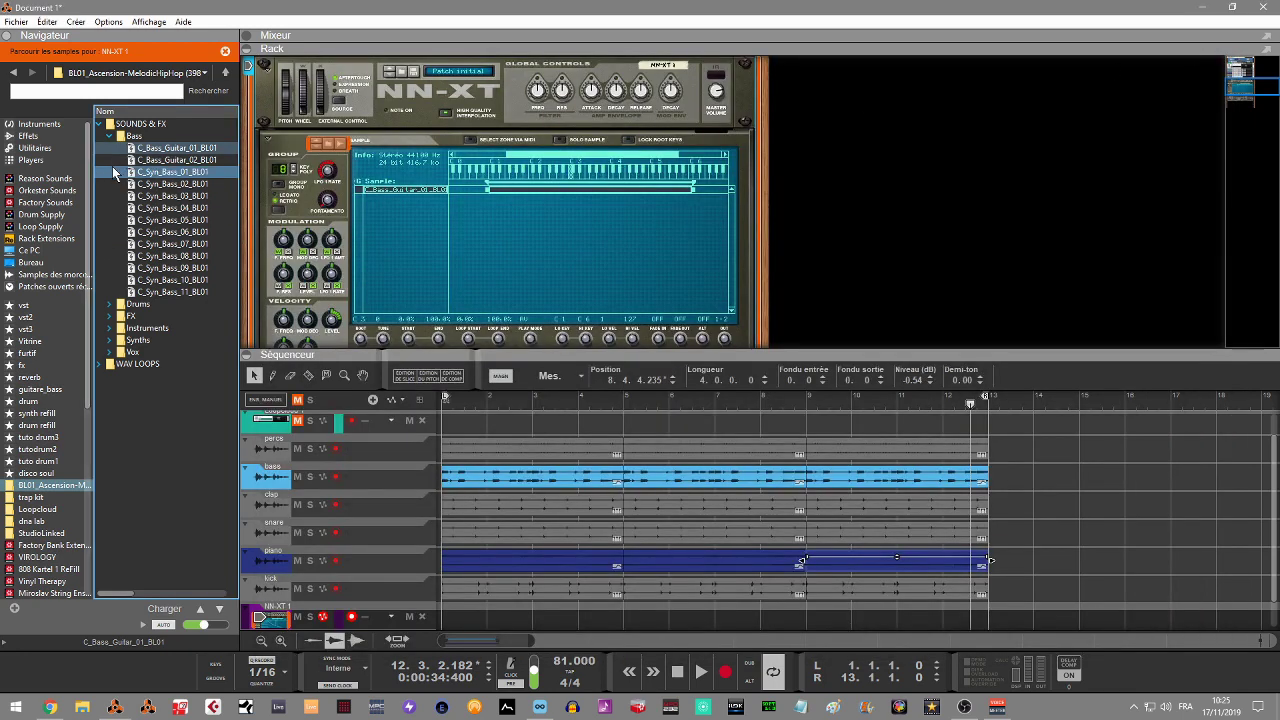
left_click(146, 162)
left_click_drag(488, 182, 489, 187)
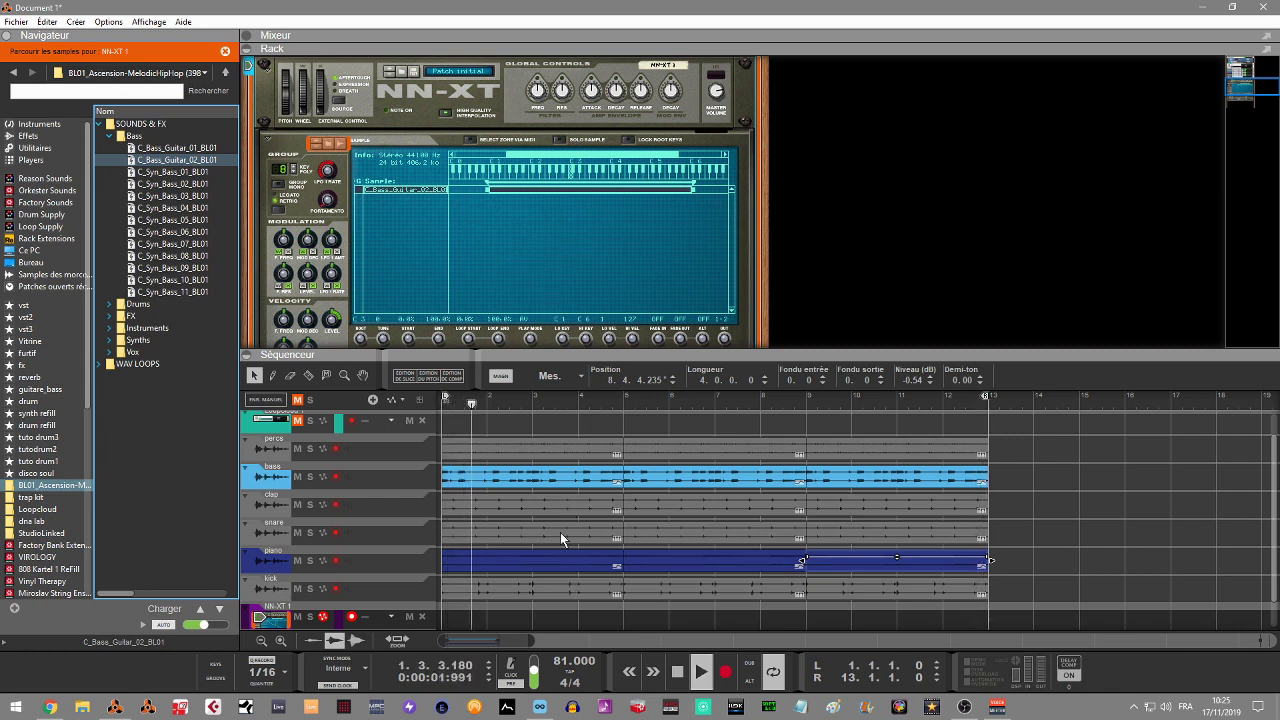
key("space")
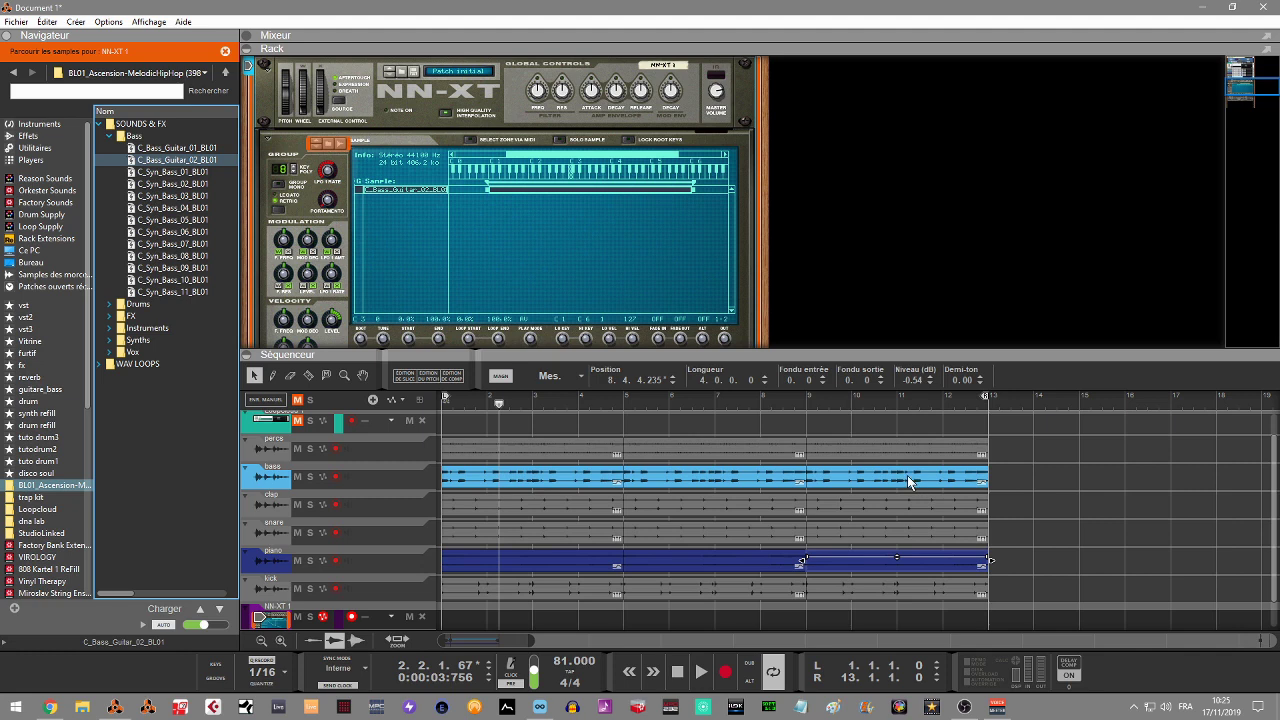
Move the third bass clip to bar 13 and set the loop to start at bar 9
left_click_drag(908, 482, 1094, 498)
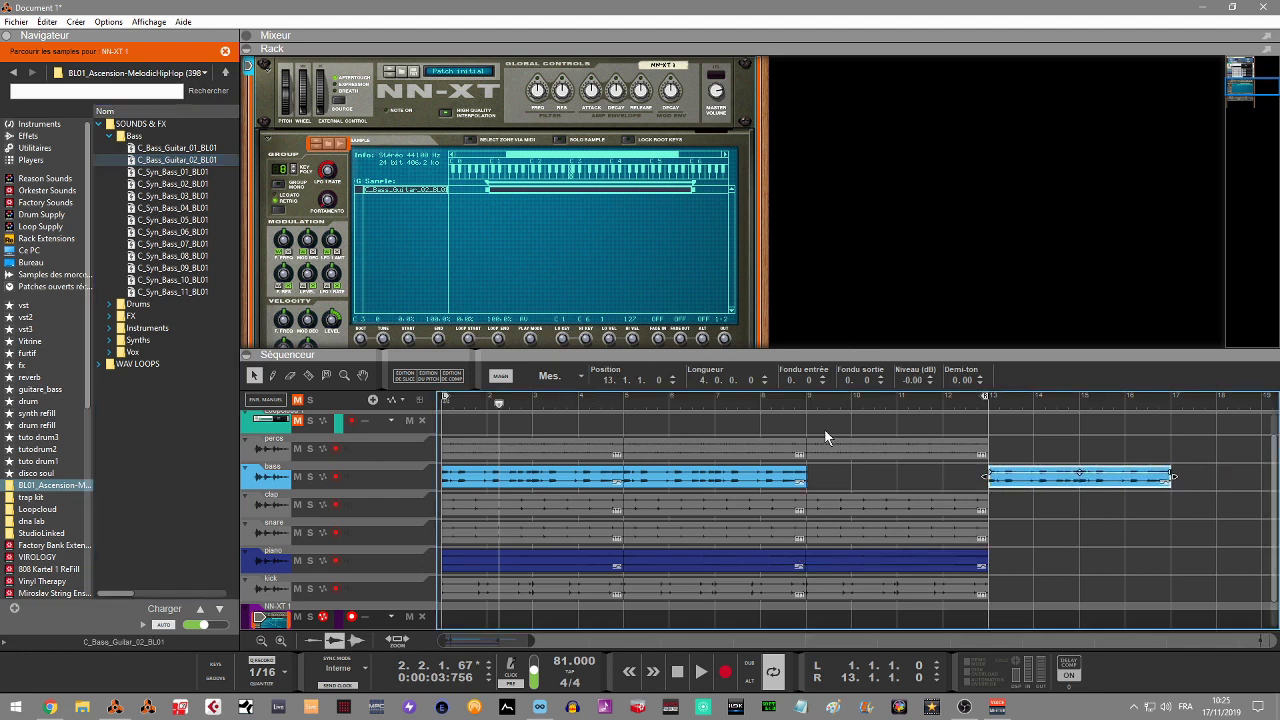
mouse_move(500, 404)
left_mouse_down()
mouse_move(488, 405)
mouse_move(772, 432)
left_mouse_up()
left_click(810, 398, "alt")
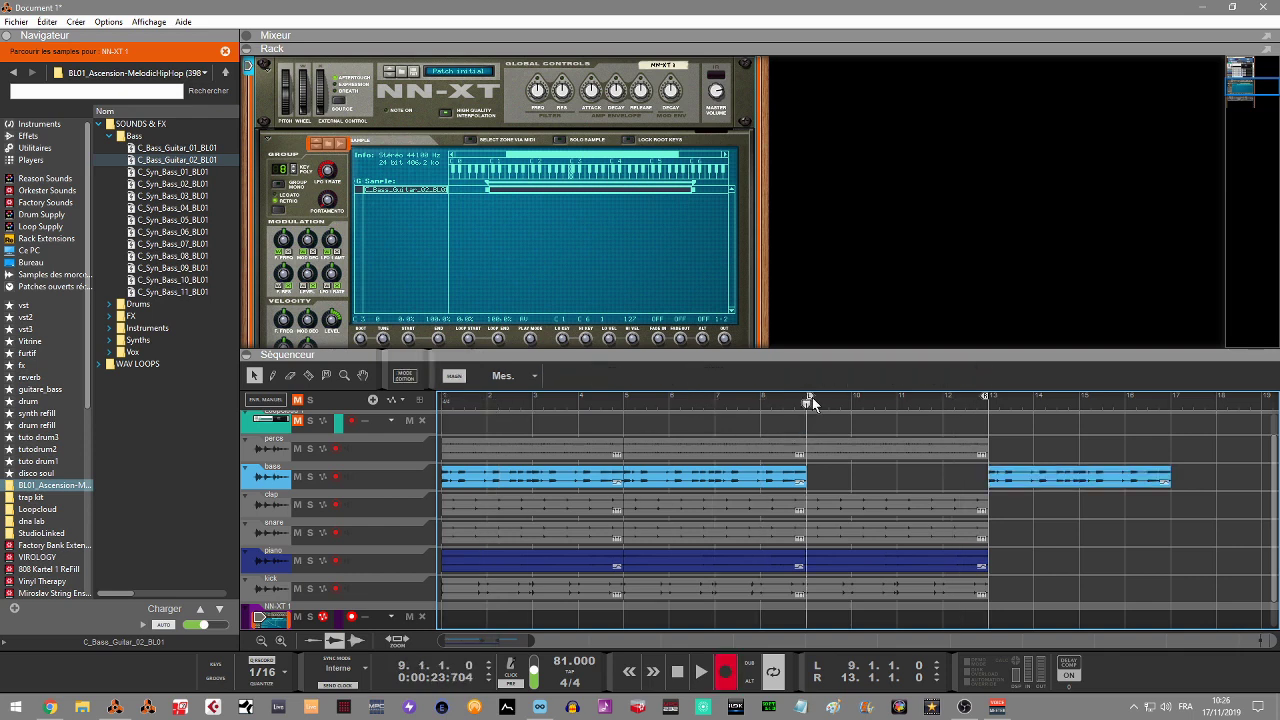
Record a four-bar bass part on the NN-XT 1 track from bar 9 to bar 13 and play it back
key("ctrl+Return")
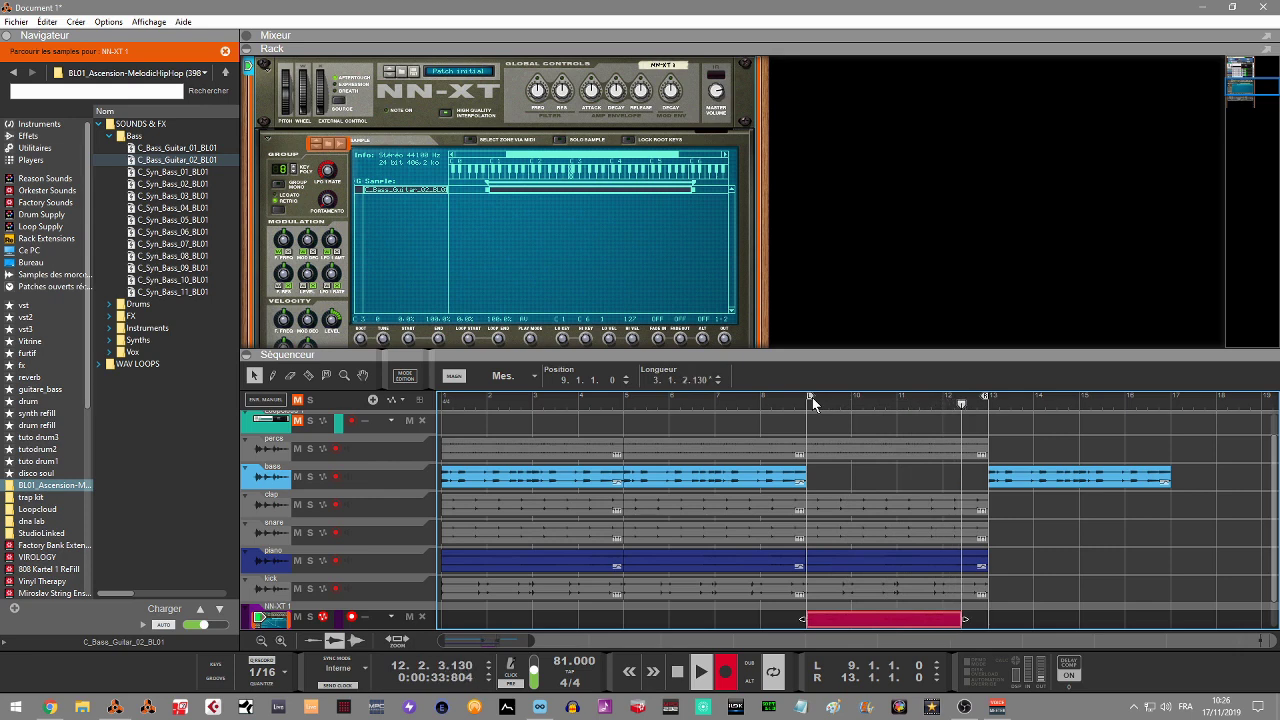
key("space")
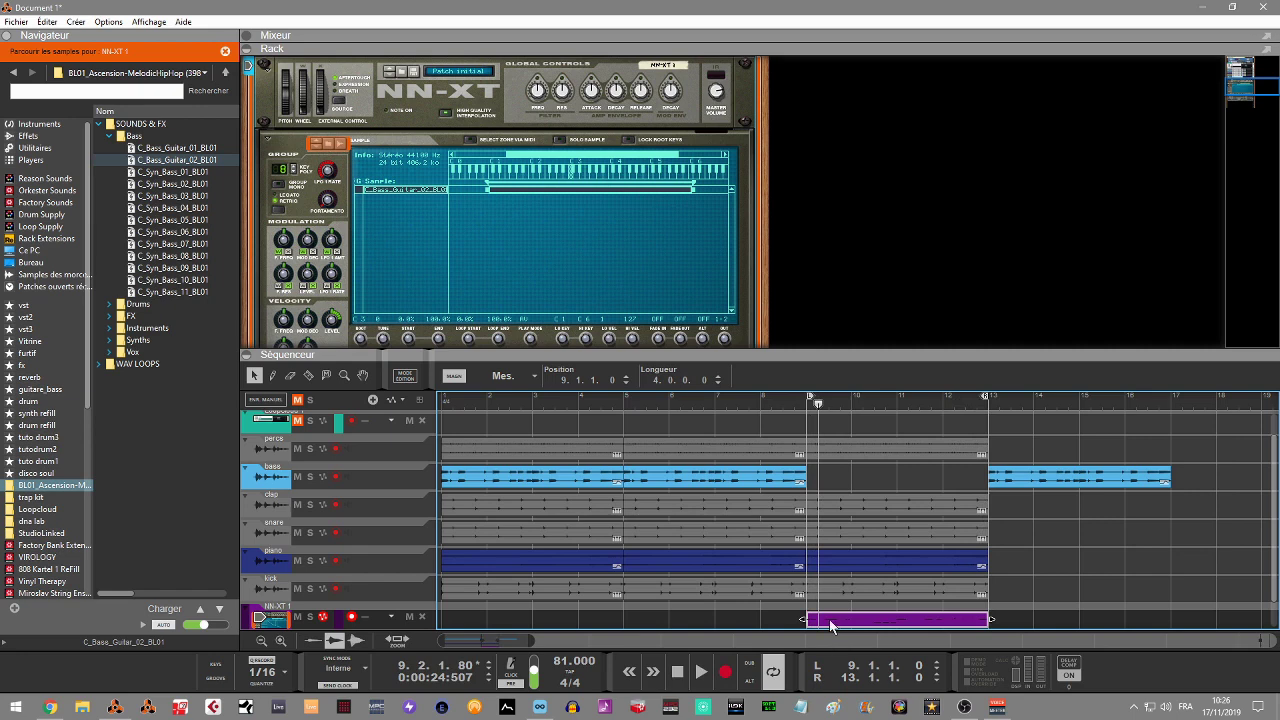
key("space")
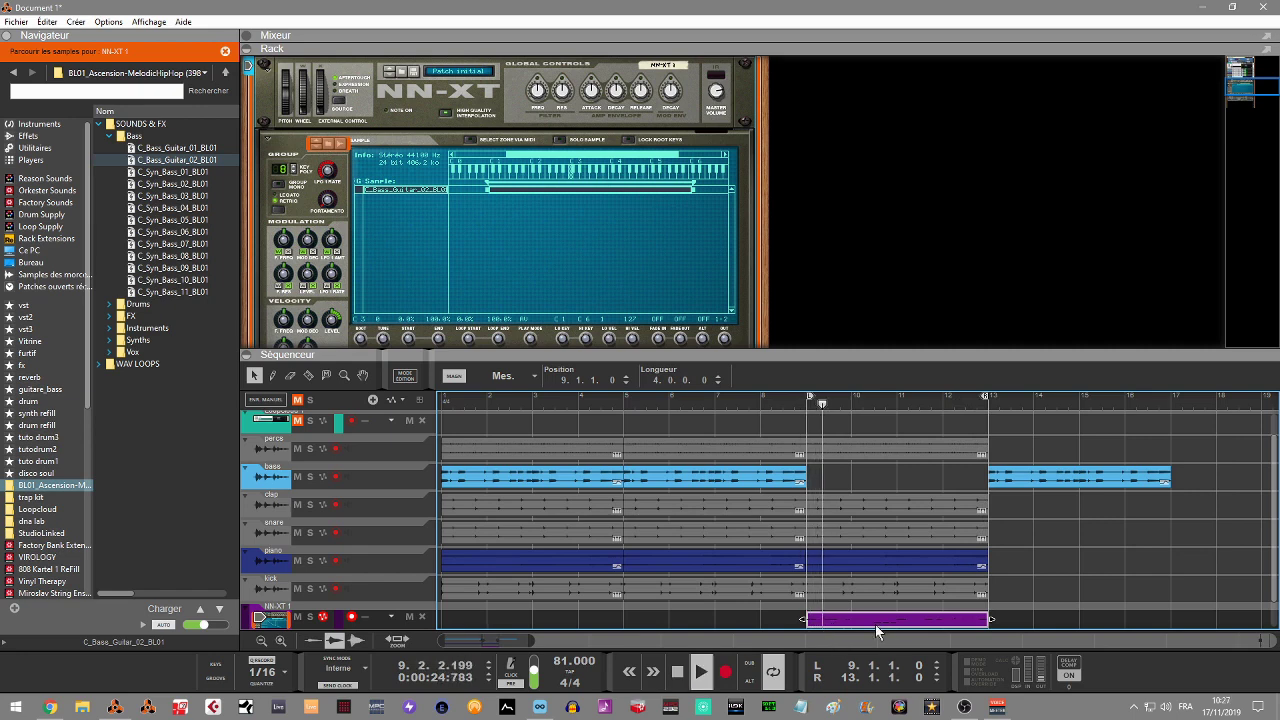
Delete the stray short C3 note at the start of bar 10 in the recorded NN-XT 1 clip and play the clip through
double_click(877, 622)
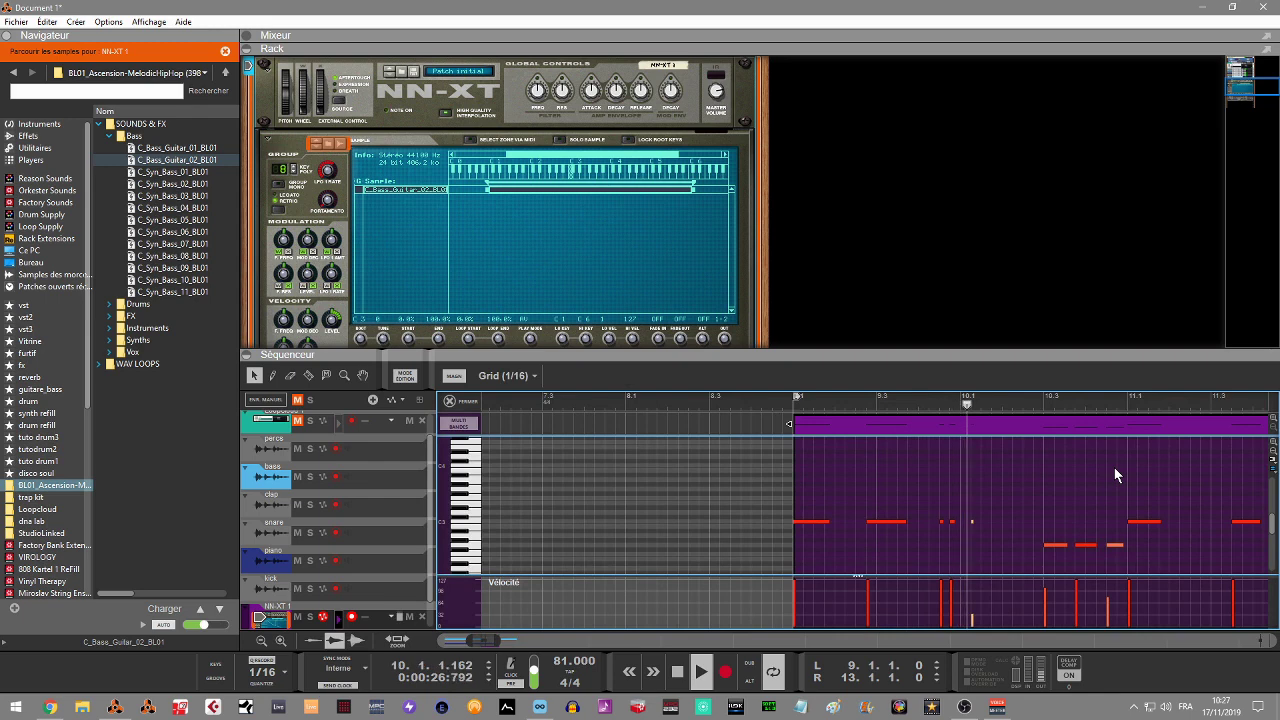
key("space")
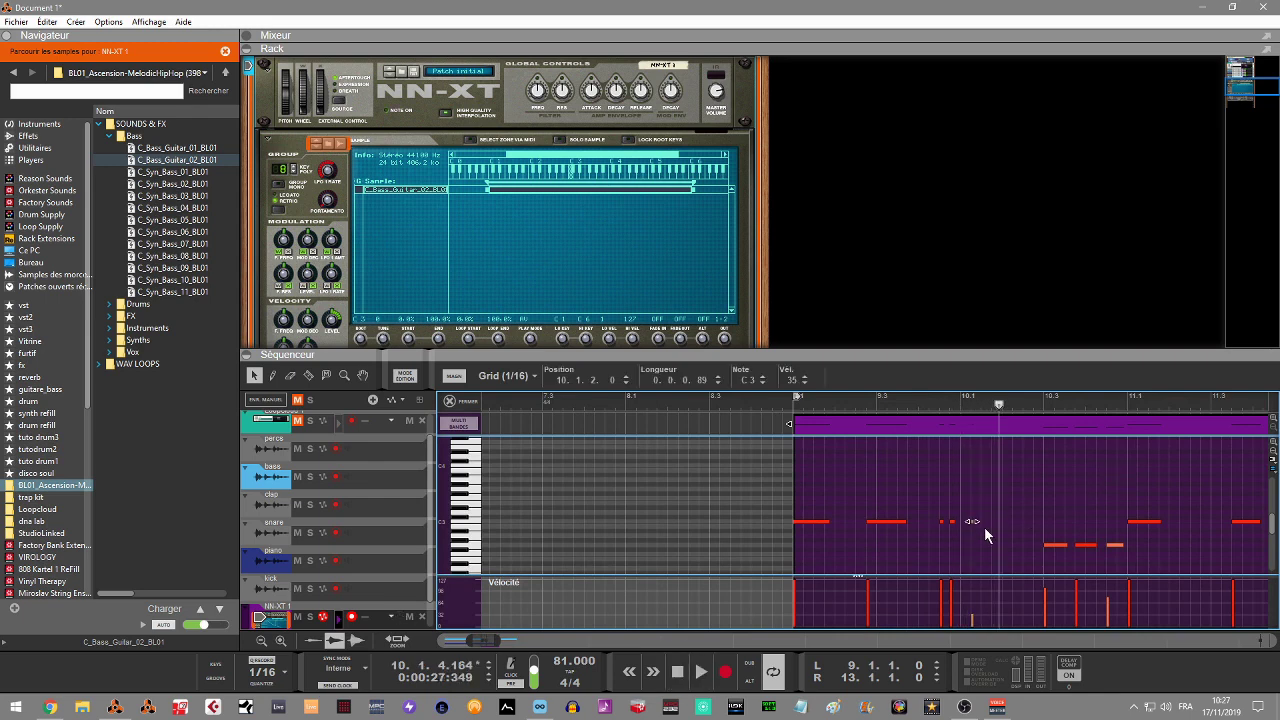
key("Delete")
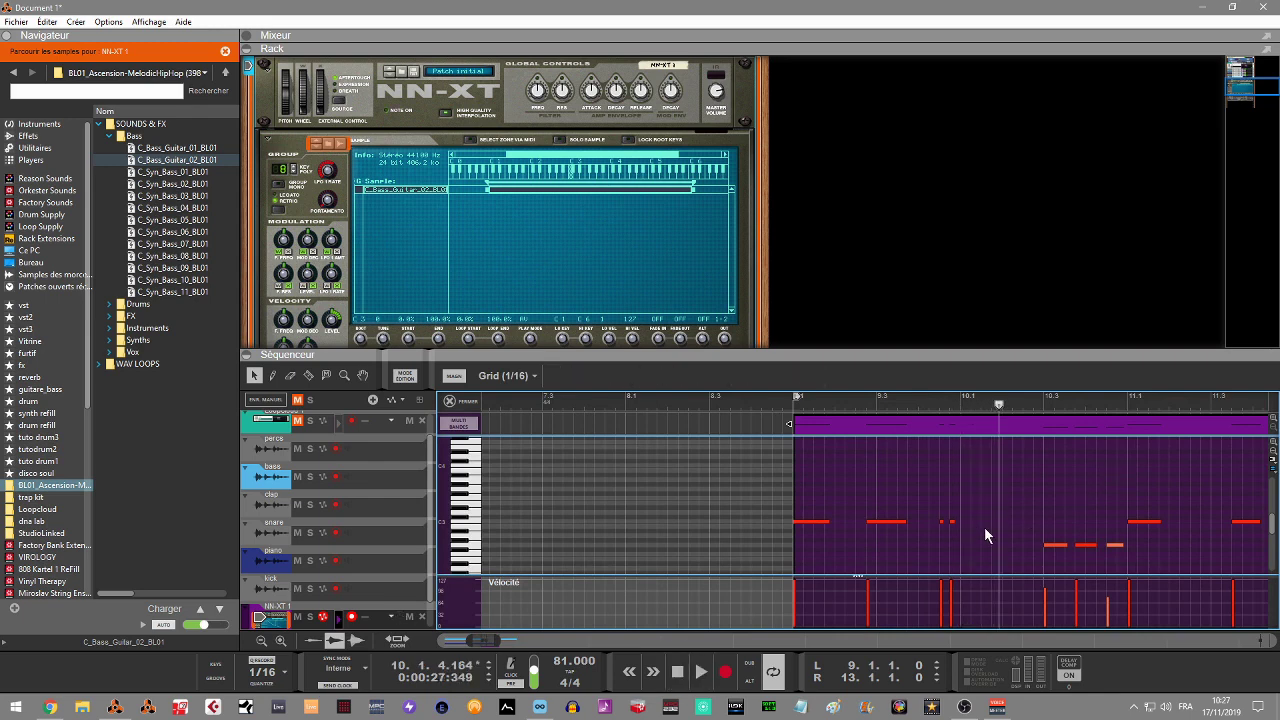
key("space")
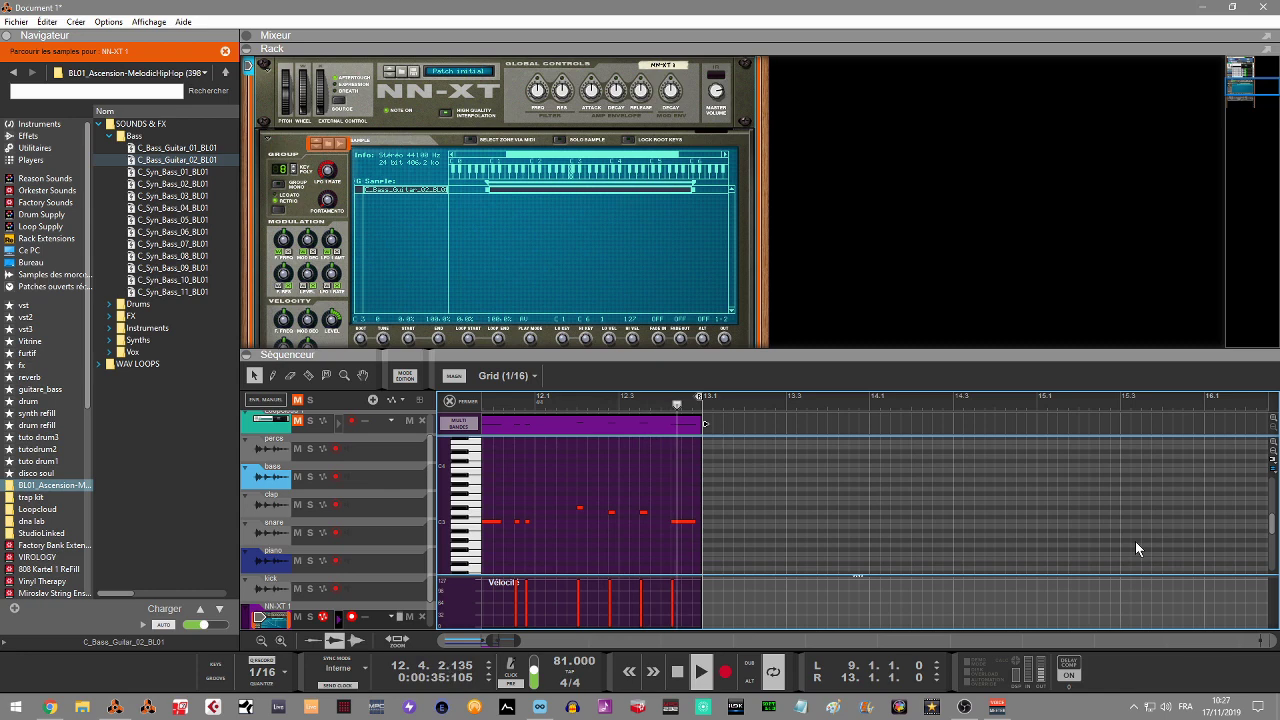
key("space")
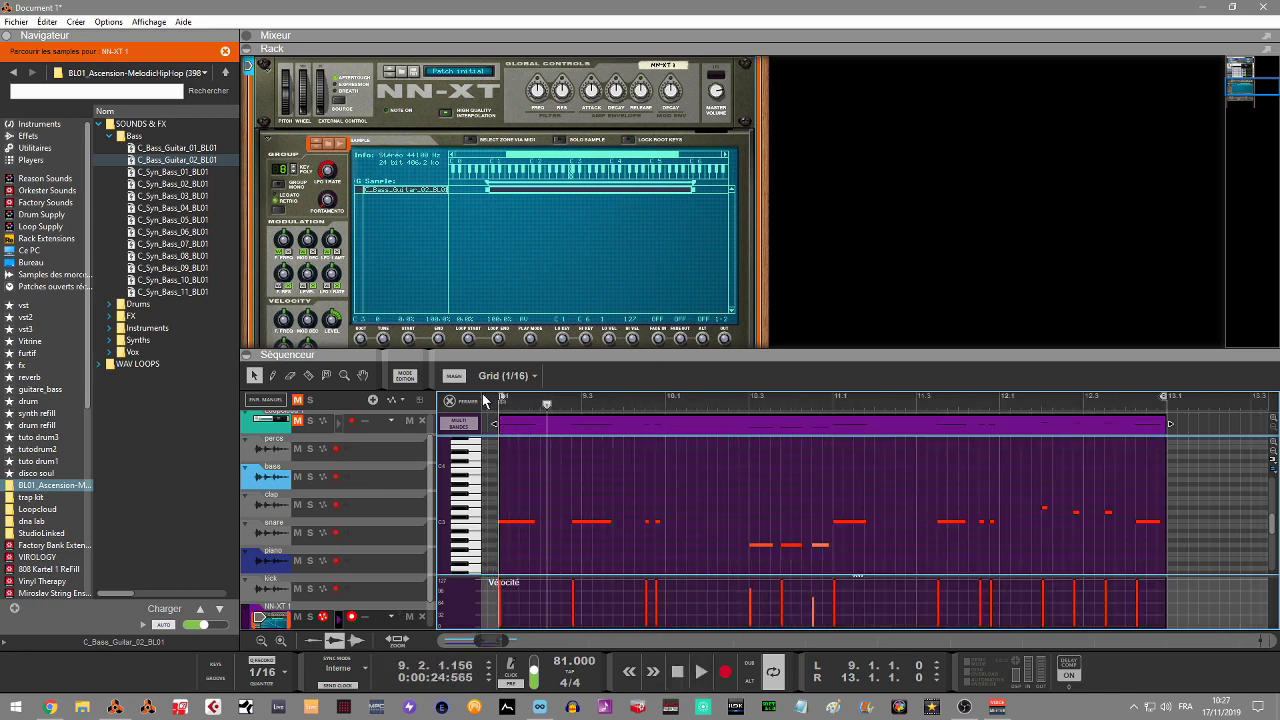
left_click(450, 402)
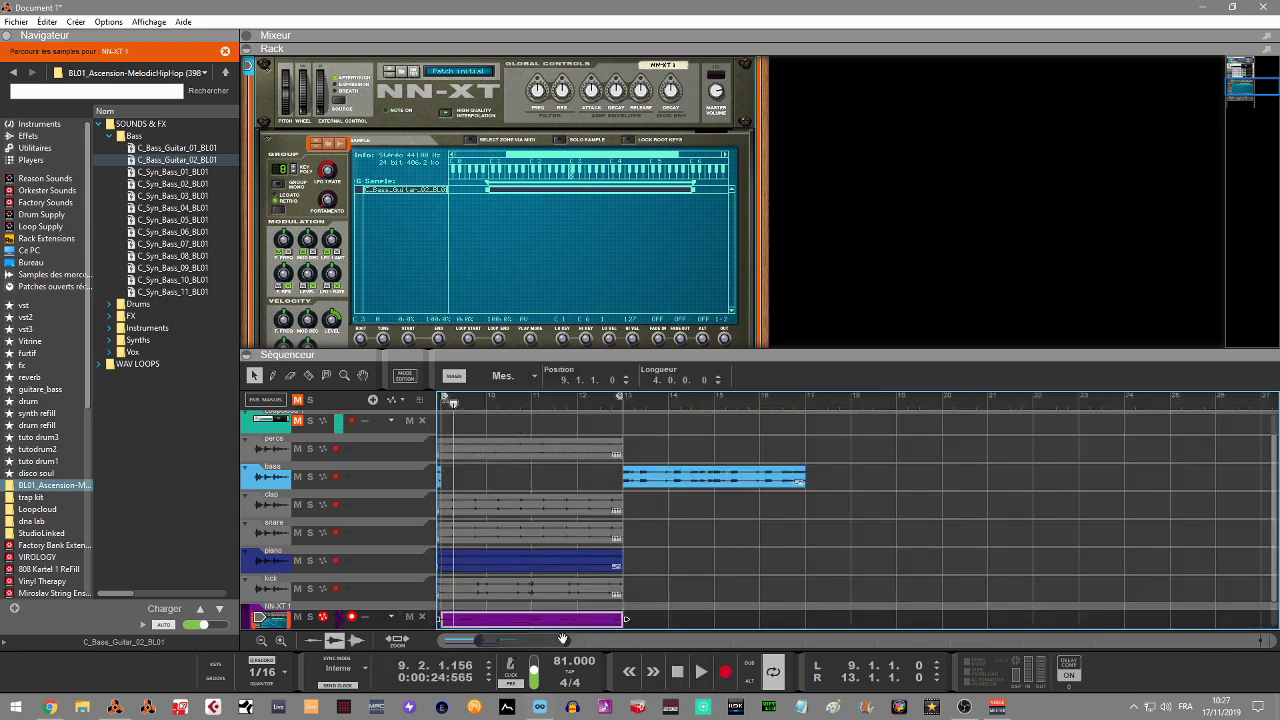
Set the loop to start at bar 5 and play the arrangement with the new bass part
left_click_drag(505, 642, 445, 643)
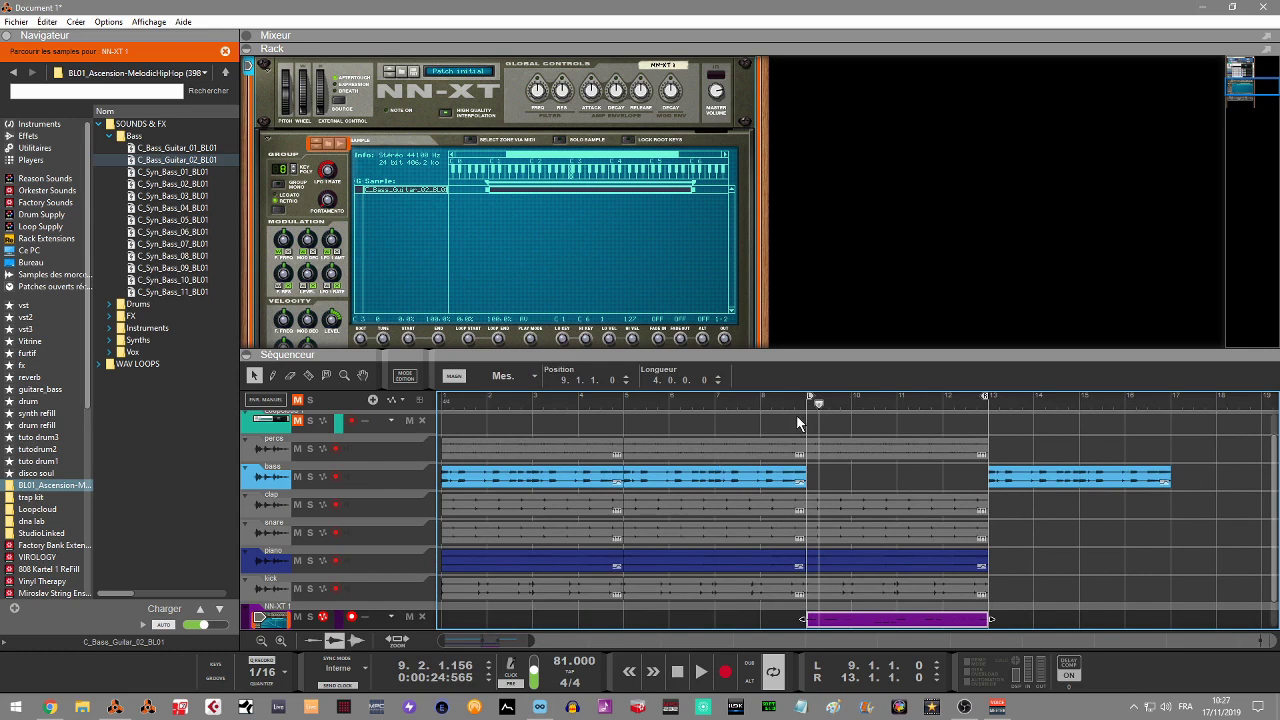
left_click_drag(553, 406, 621, 405)
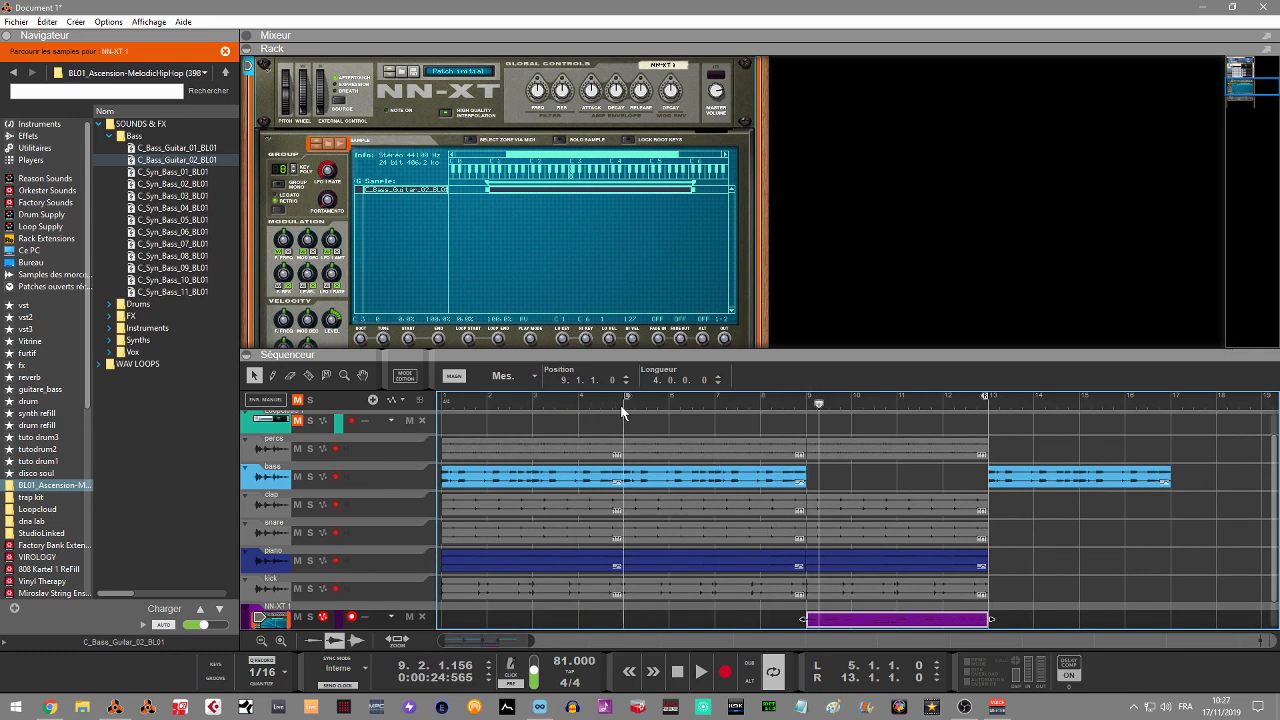
key("space")
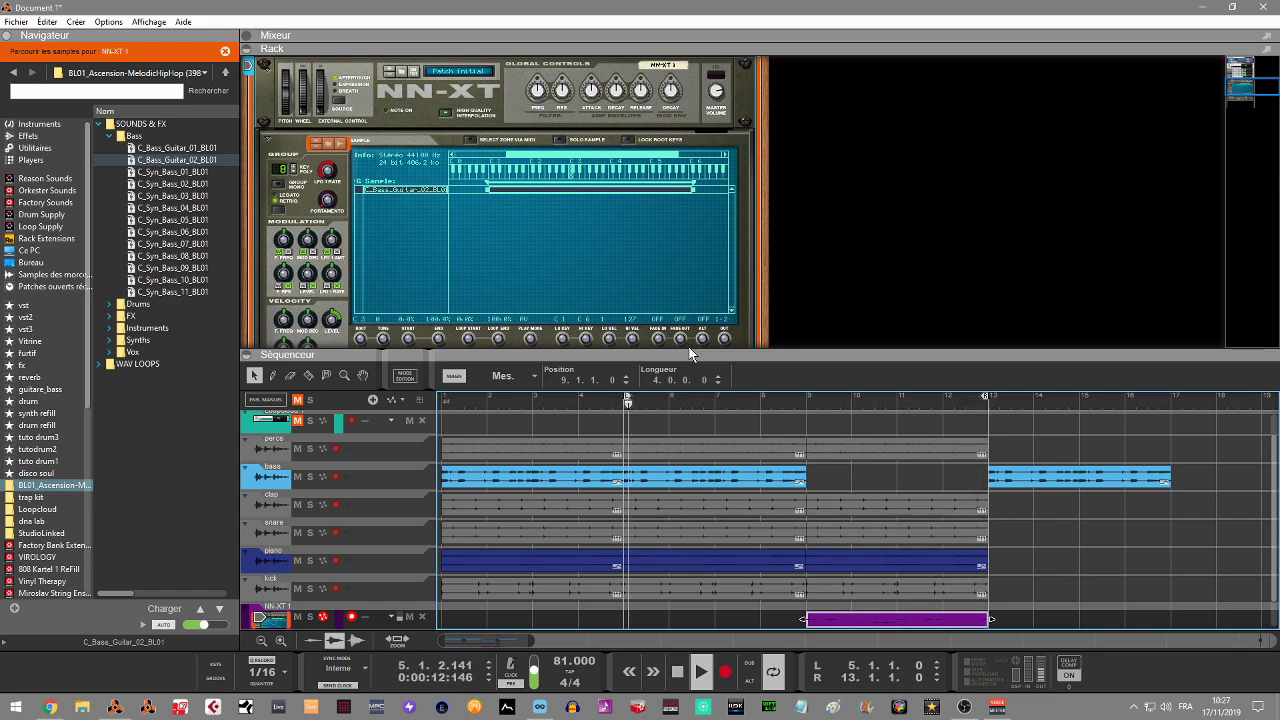
key("space")
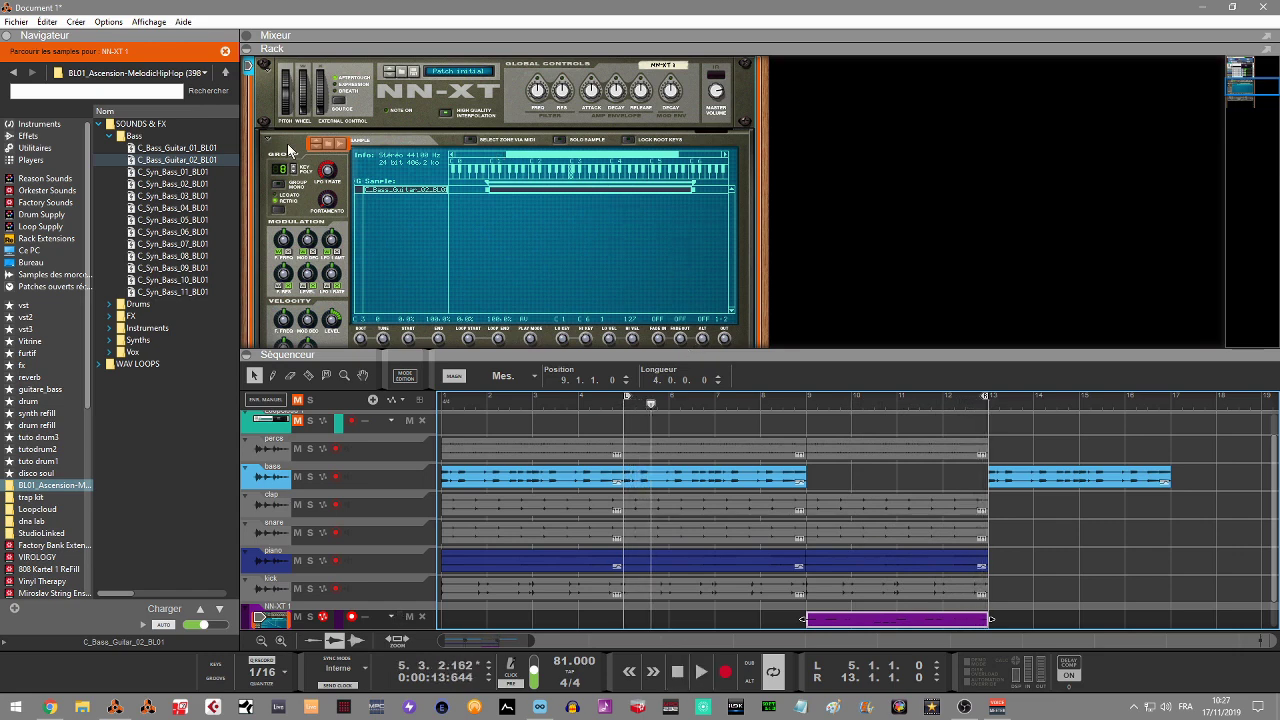
Fold the NN-XT 1 remote editor, create a second NN-XT advanced sampler below it and unfold the new sampler's remote editor
left_click(267, 143)
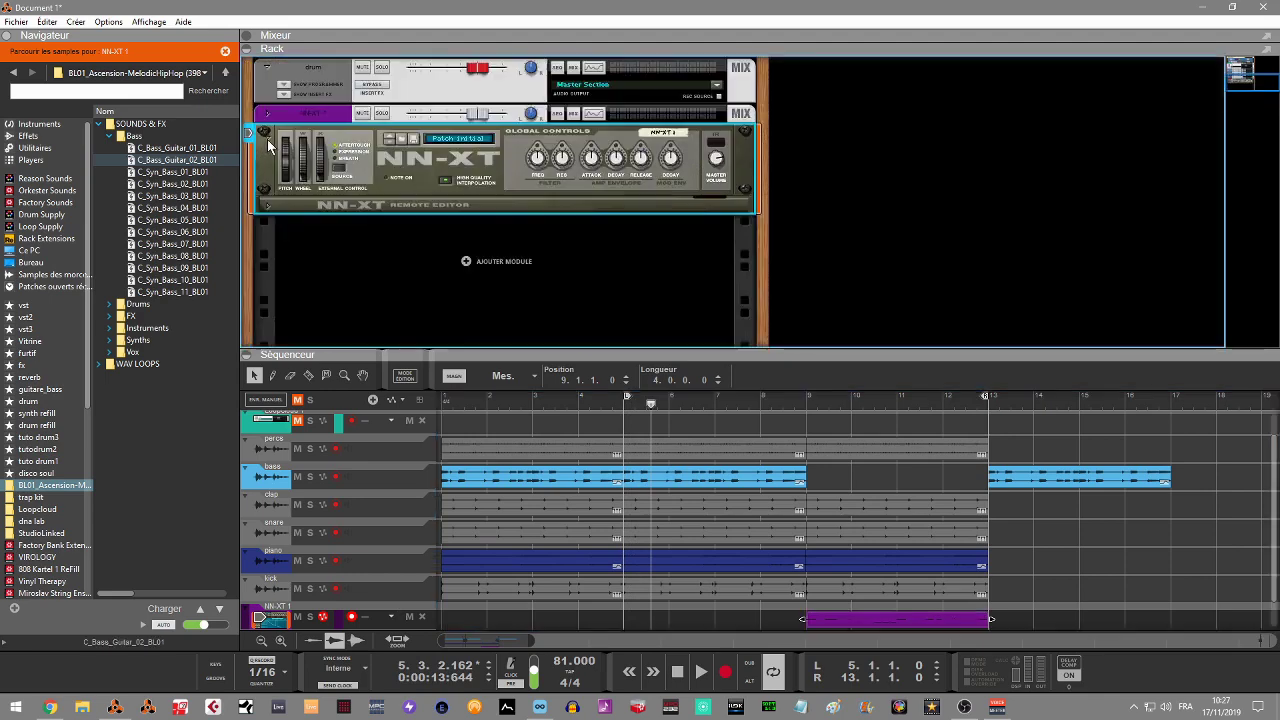
right_click(315, 261)
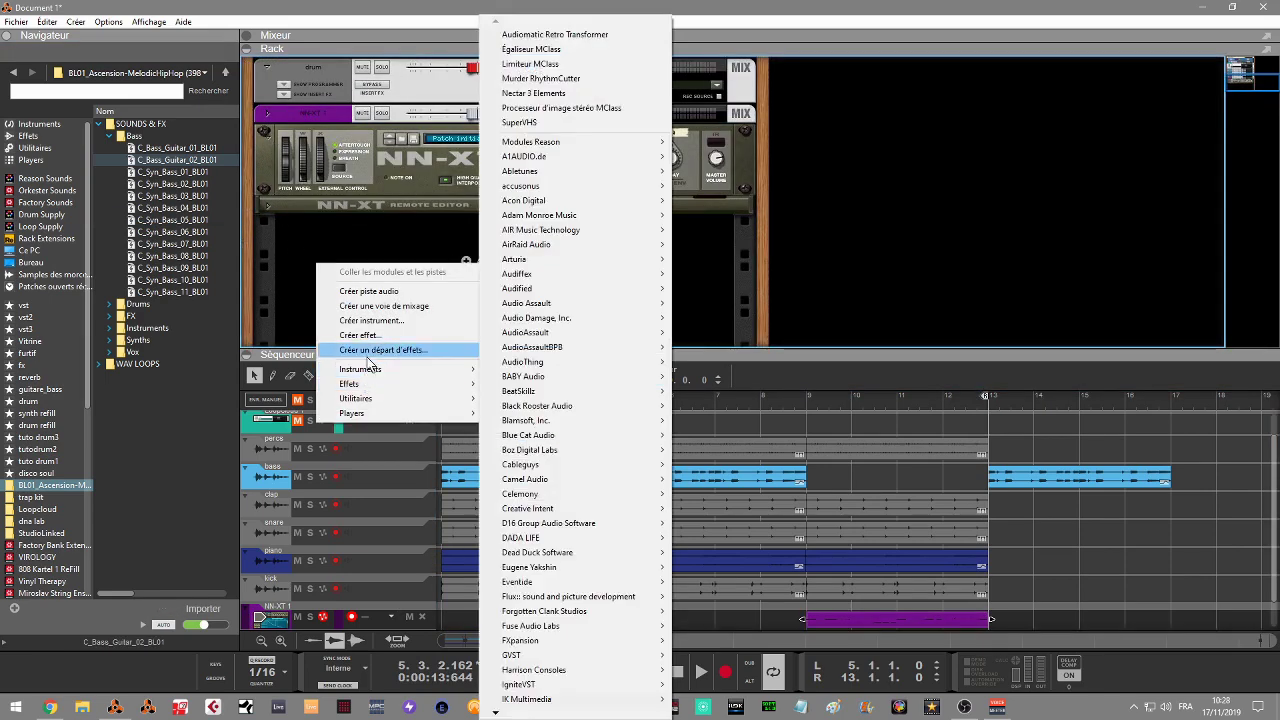
mouse_move(370, 372)
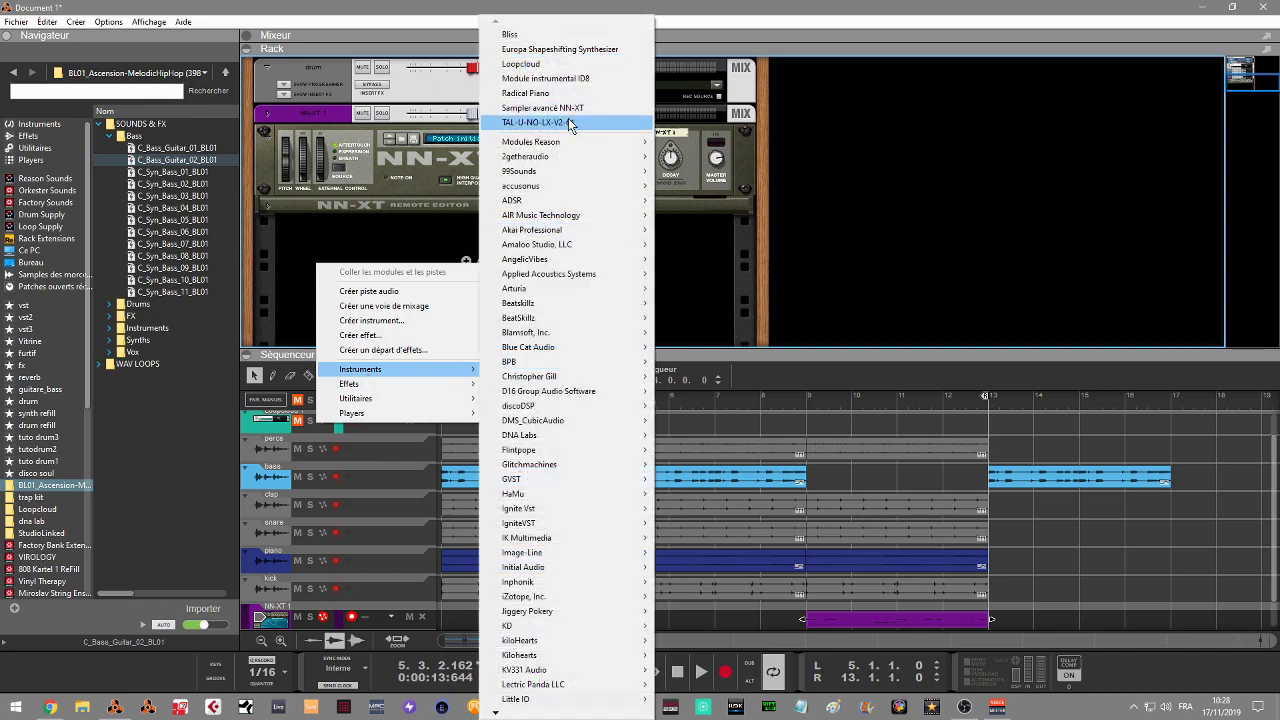
left_click(560, 107)
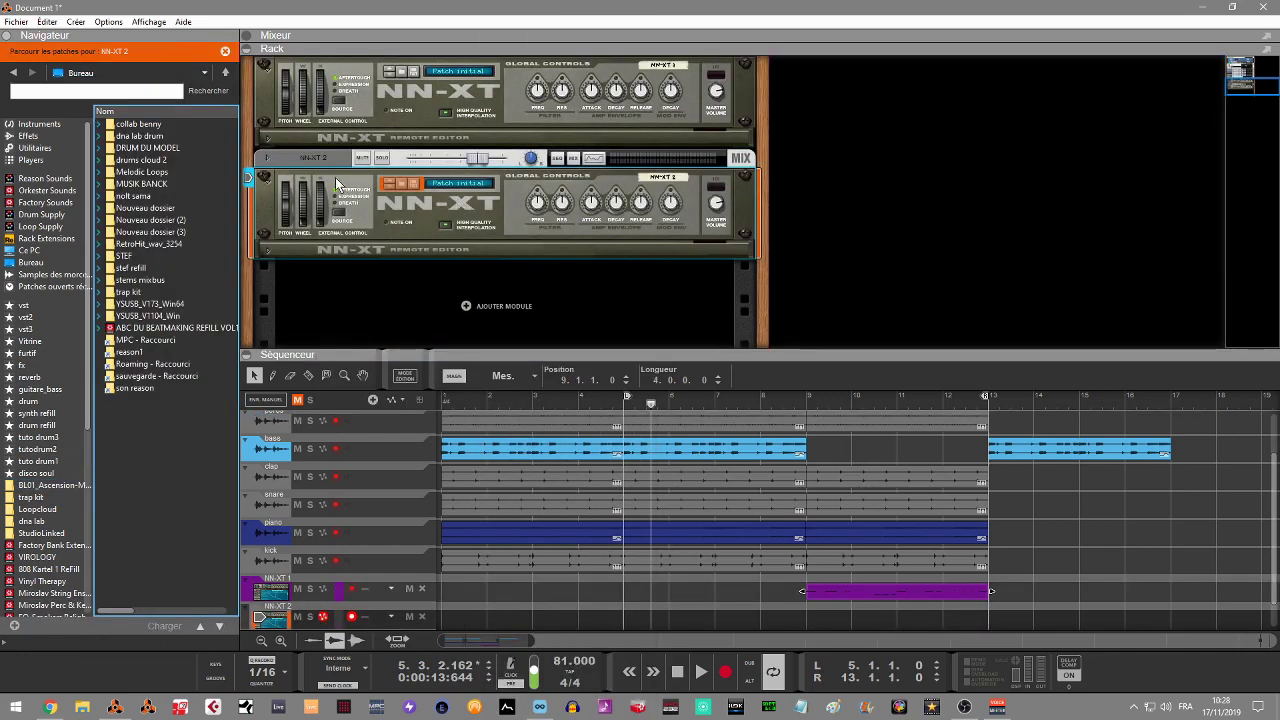
left_click(267, 251)
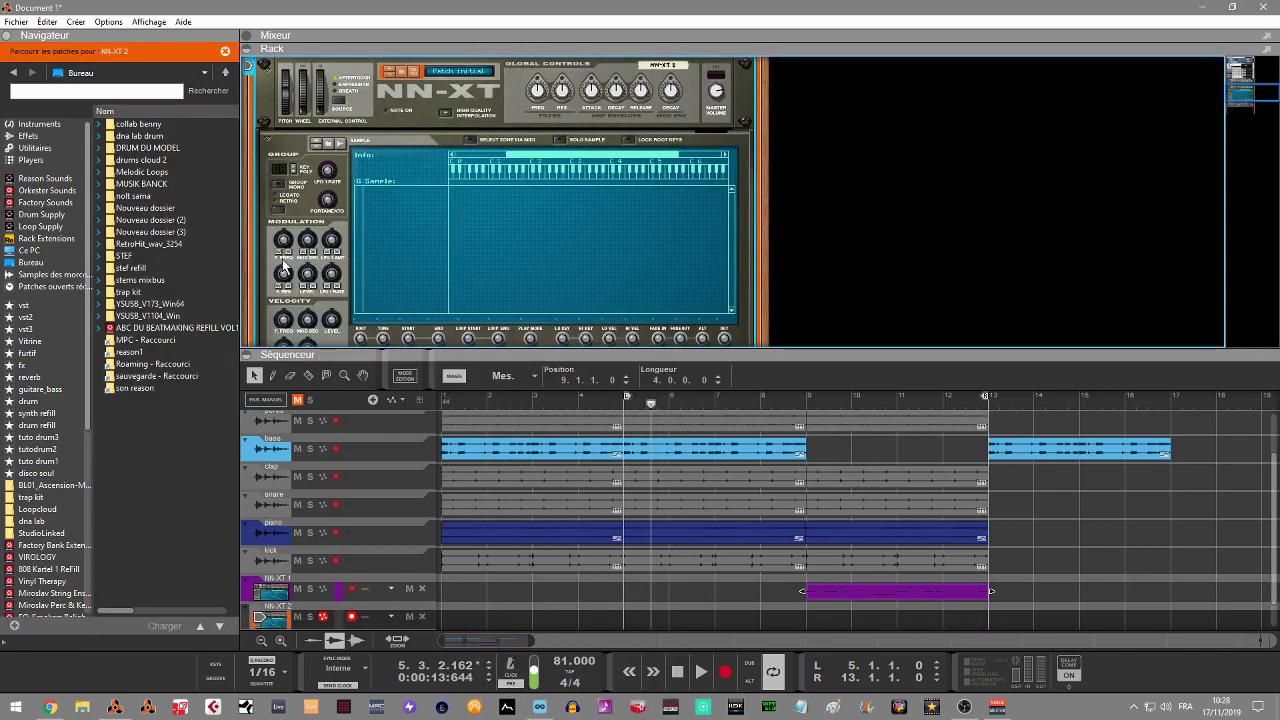
Start browsing samples for the NN-XT 2, and switch to Loopcloud to check which sample the bell track uses
left_click(332, 143)
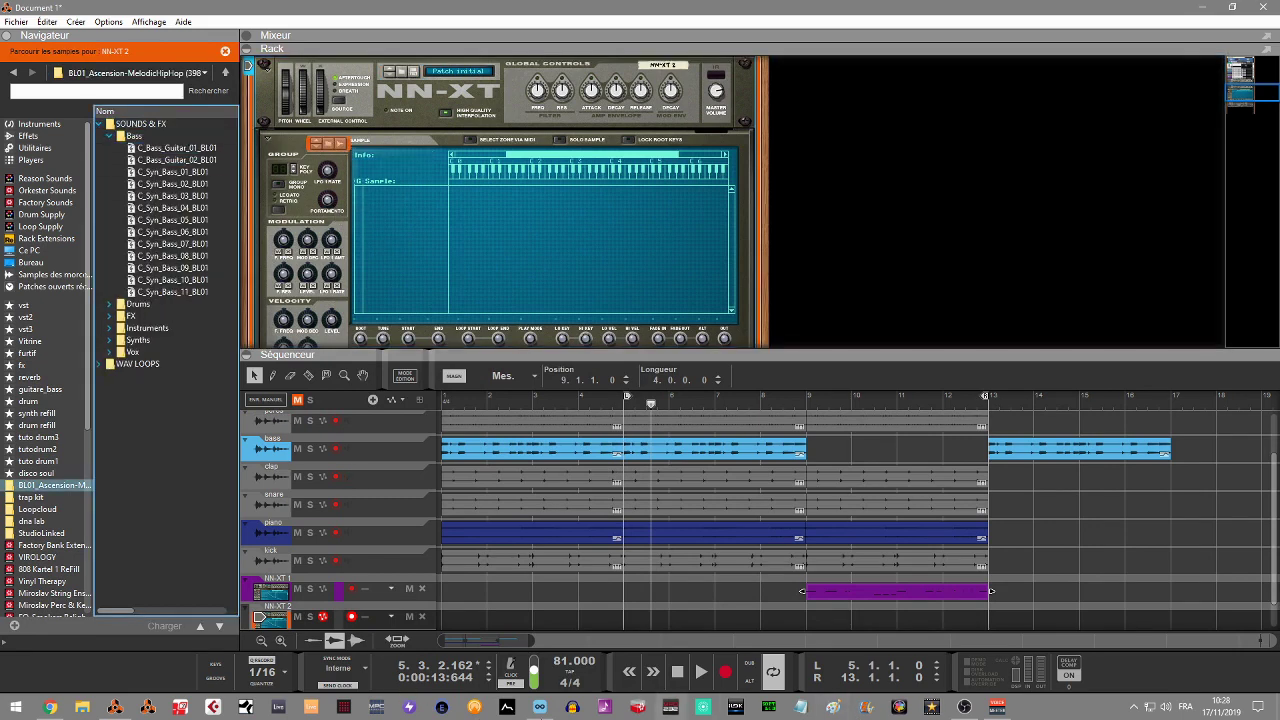
left_click(540, 707)
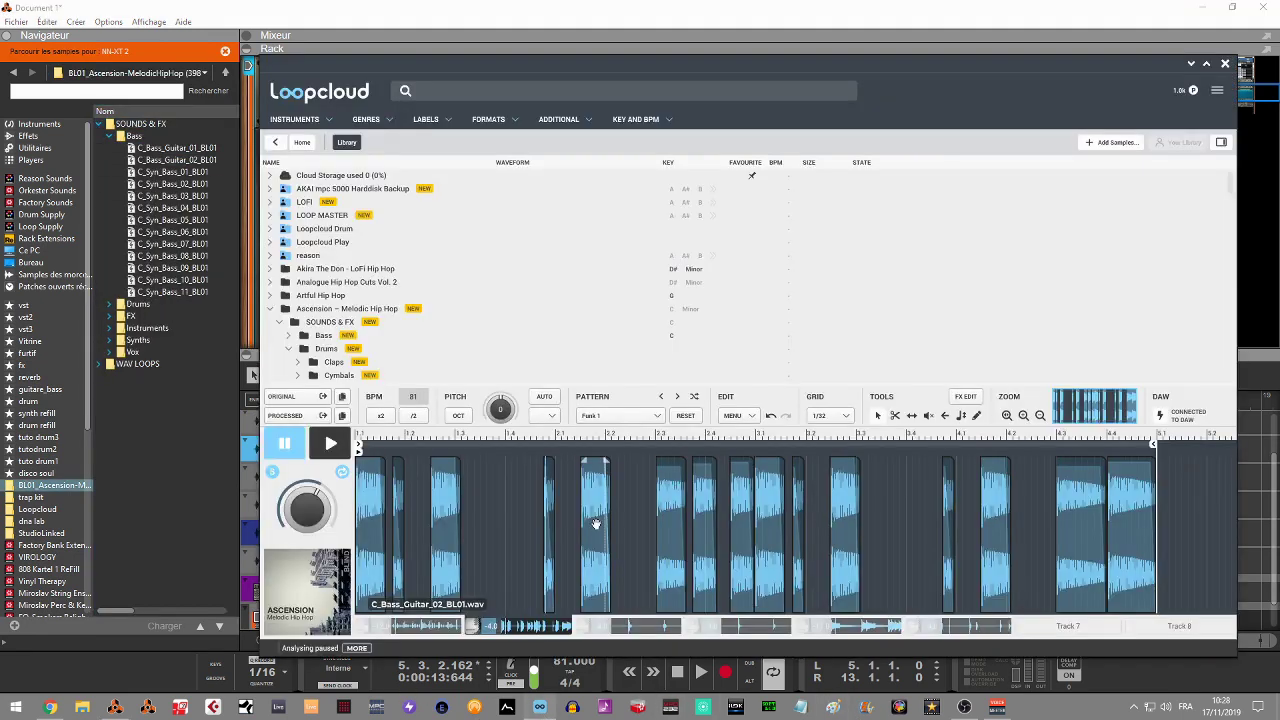
left_click(878, 626)
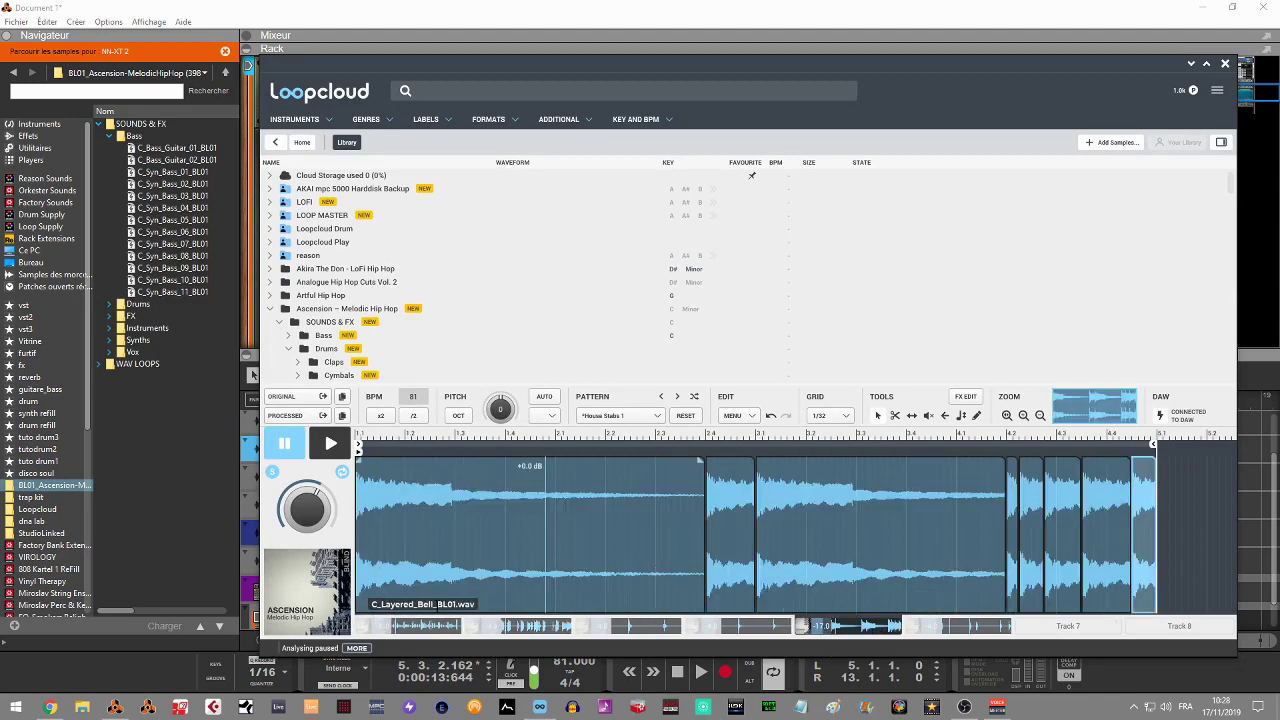
left_click(191, 449)
Load the C_Layered_Bell_BL01 sample from the pack's Instruments folder into the NN-XT 2 key map
left_click(110, 136)
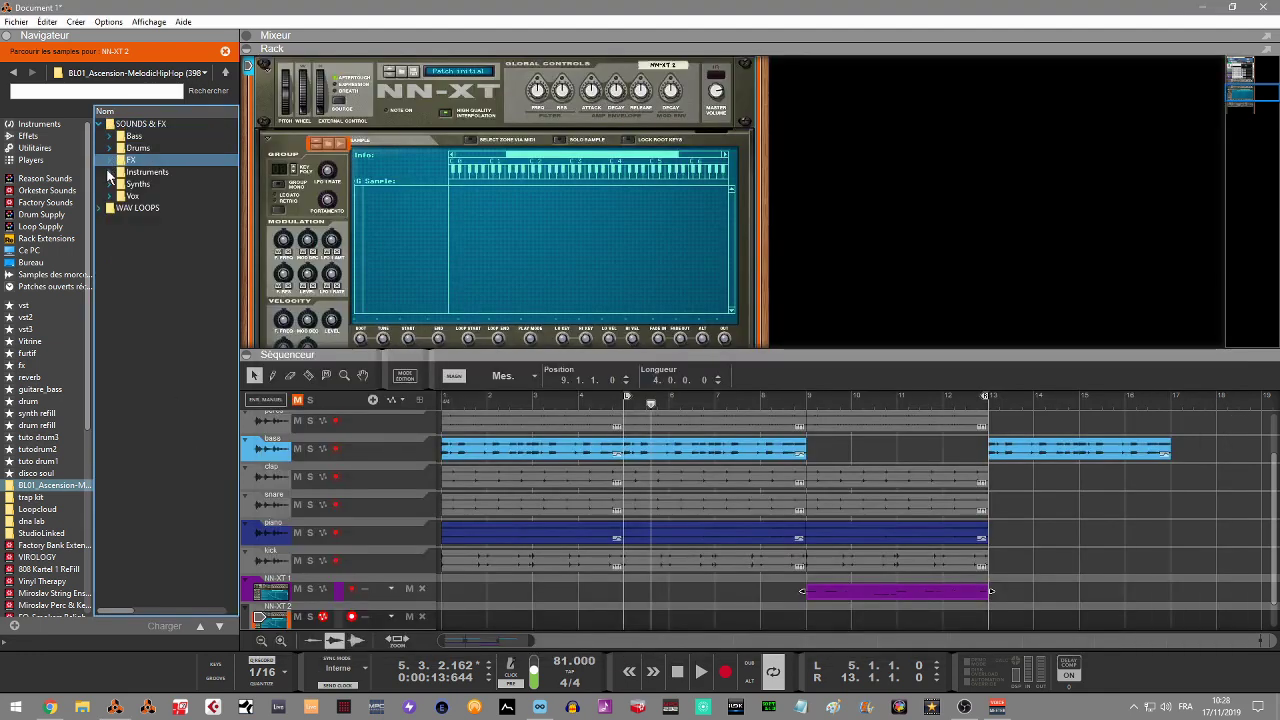
left_click(108, 173)
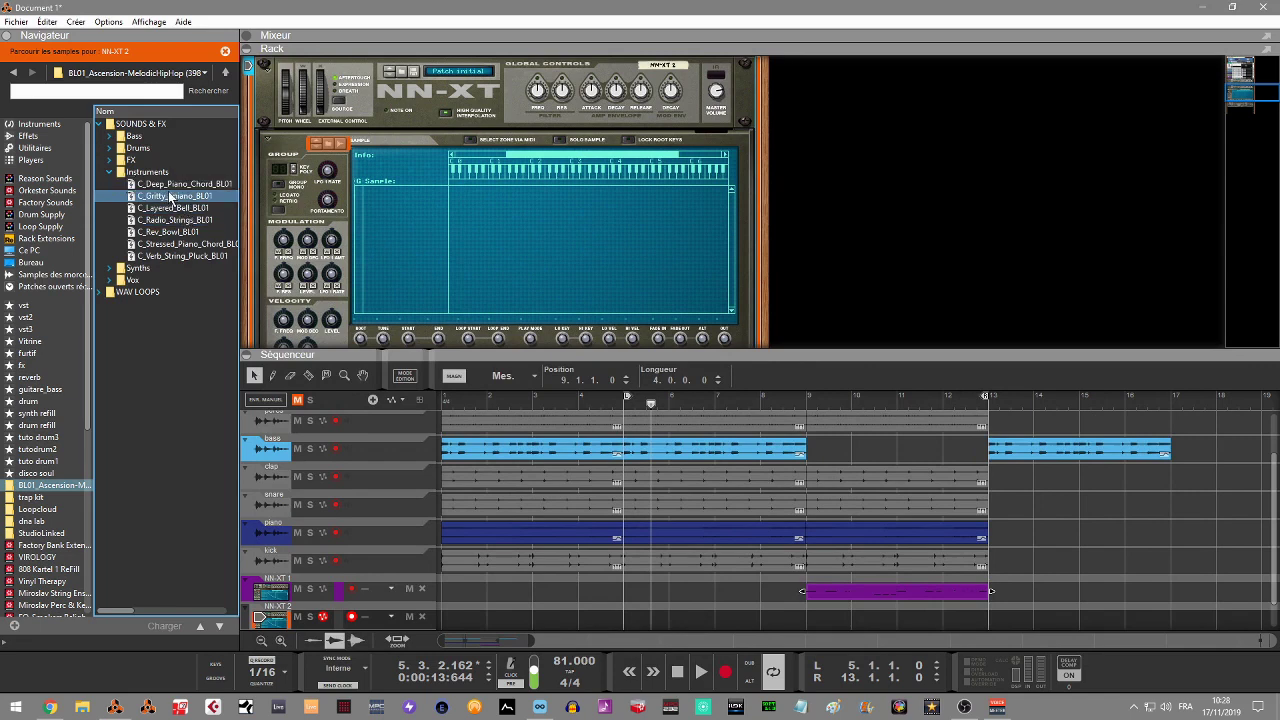
left_click(195, 209)
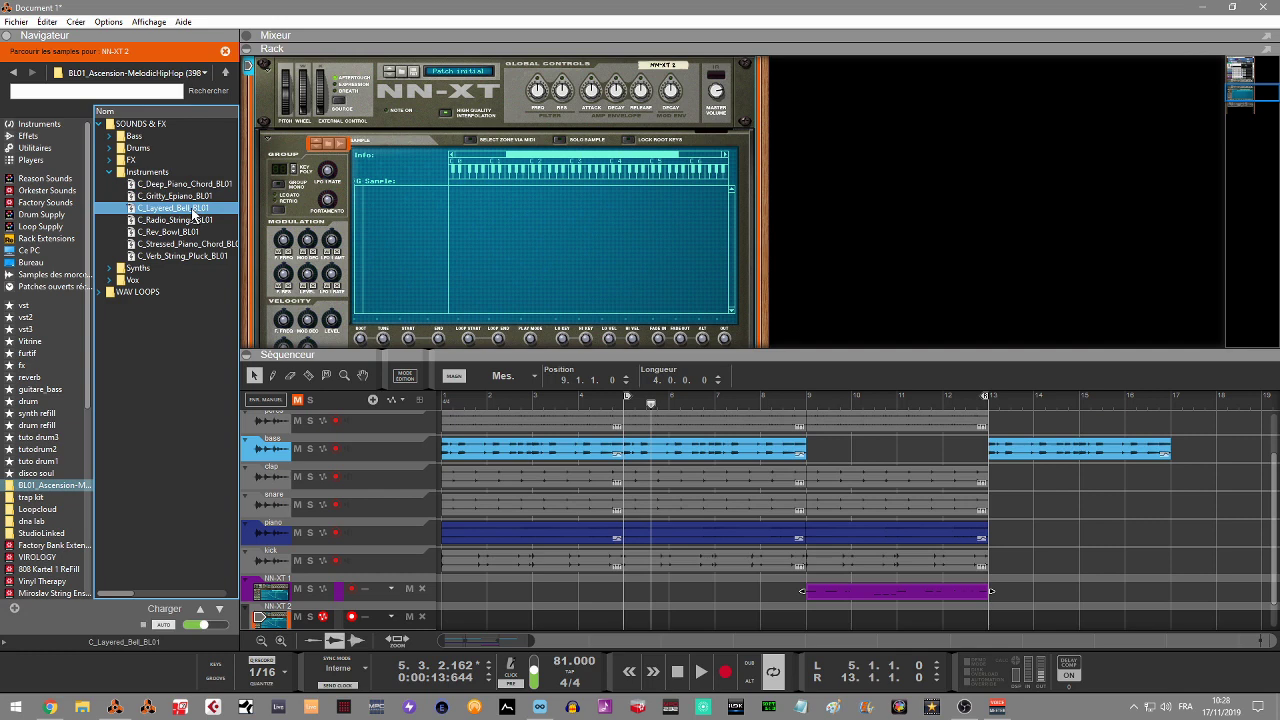
left_click_drag(180, 213, 538, 210)
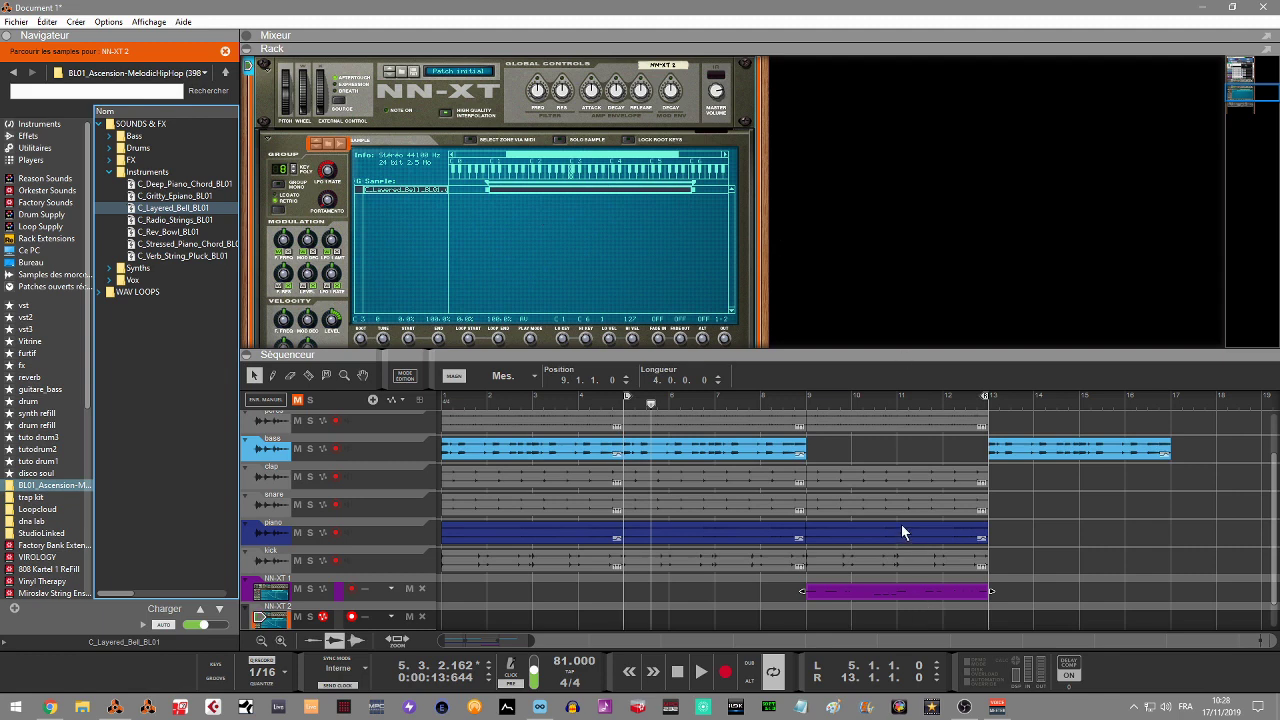
Move the piano clip from bar 9 to bar 13 and play with the loop starting at bar 9
left_click_drag(895, 540, 1092, 536)
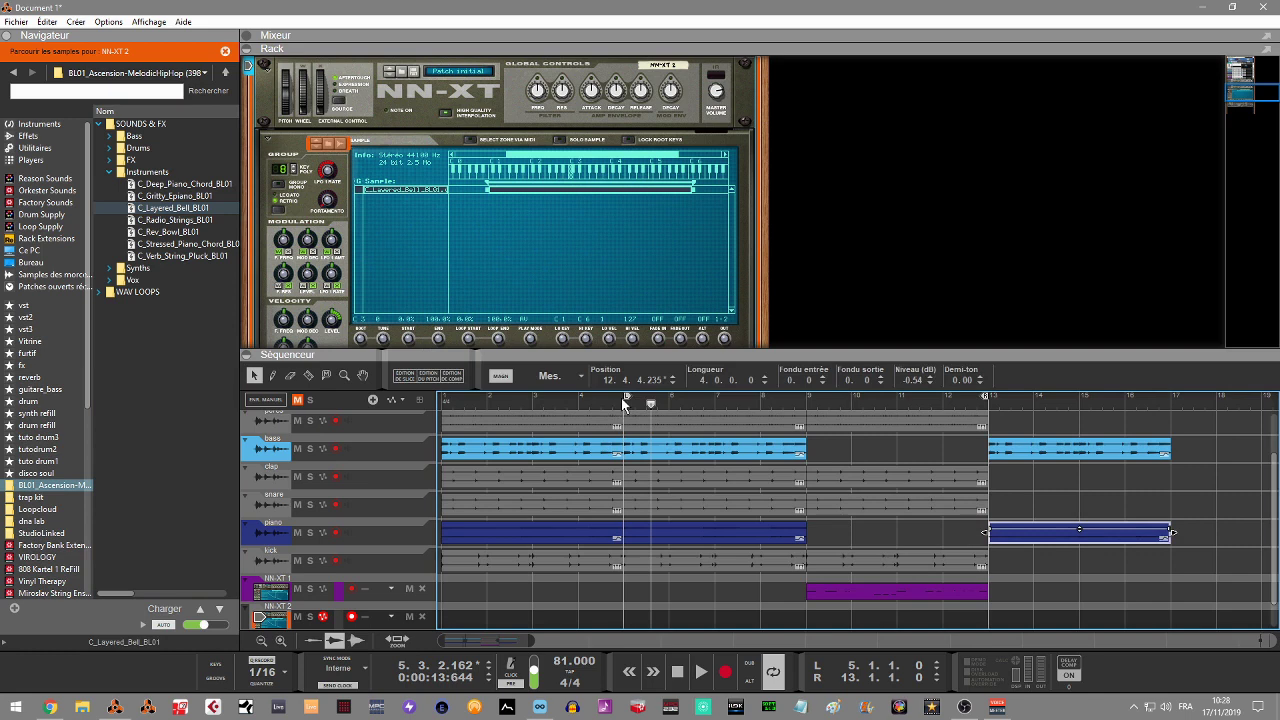
left_click_drag(631, 399, 760, 400)
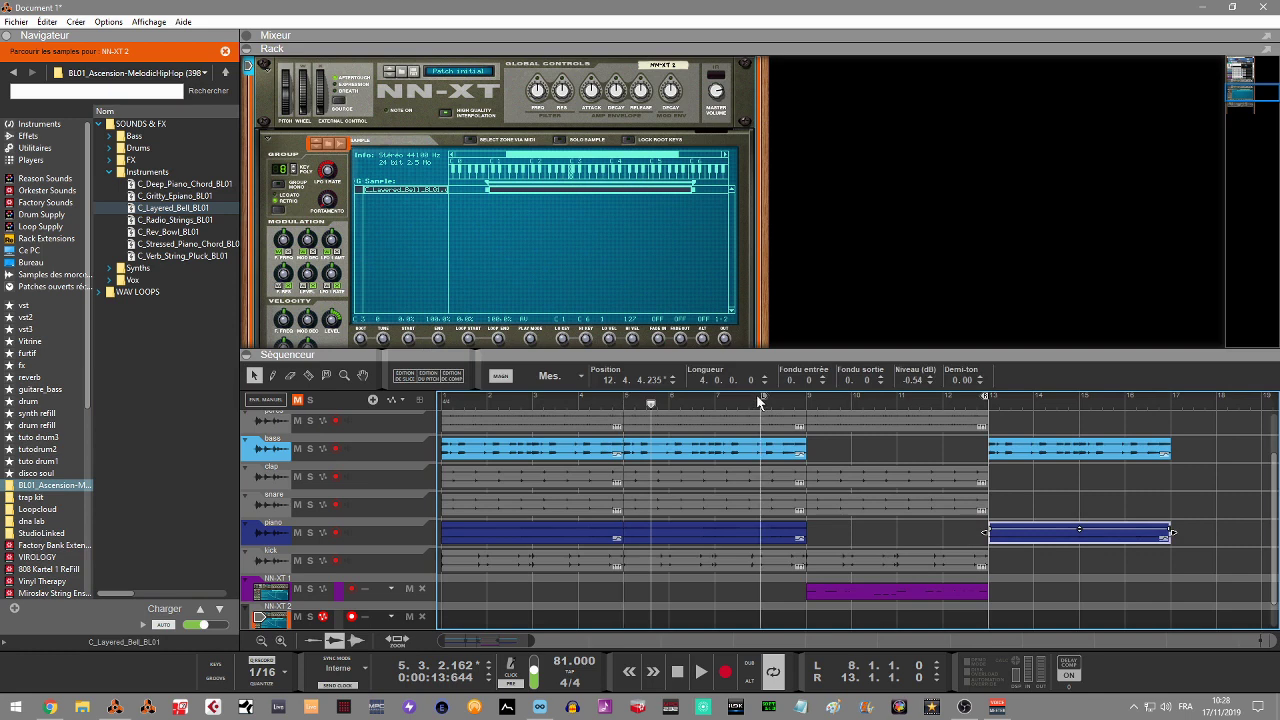
key("space")
Record a four-bar bell part on the NN-XT 2 track from bar 9 to bar 13
left_click(821, 406)
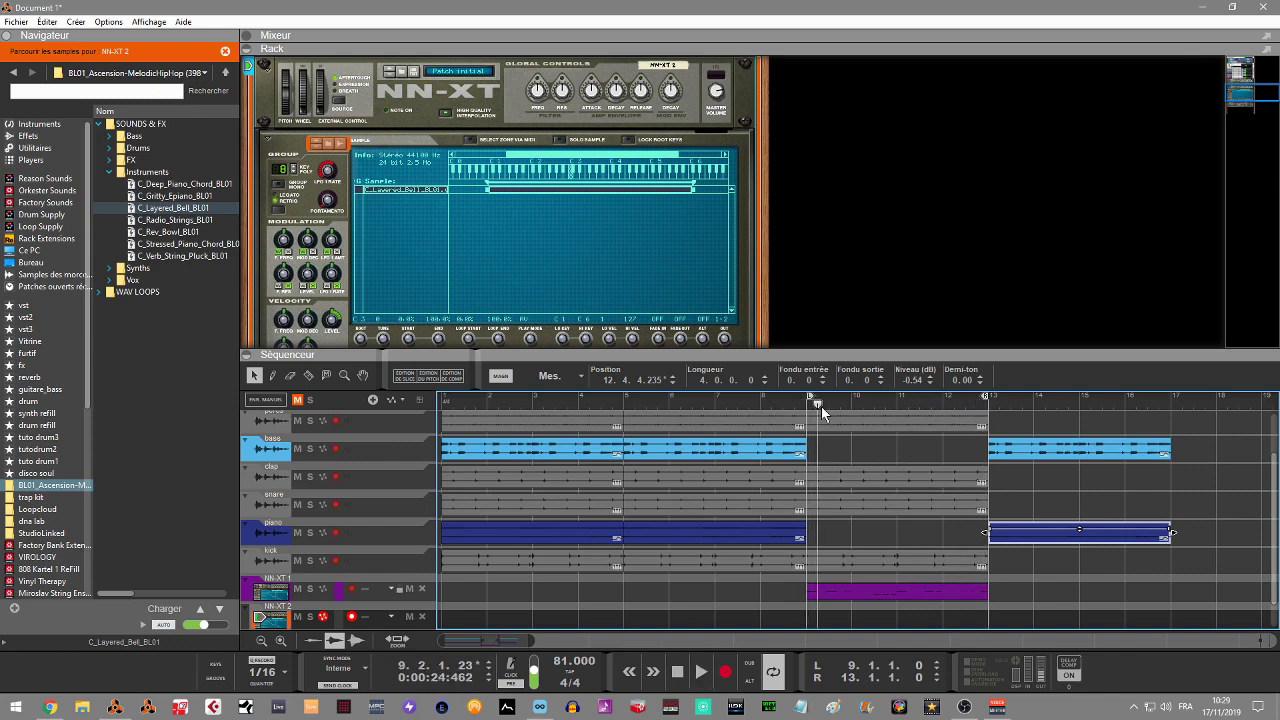
left_click(821, 406)
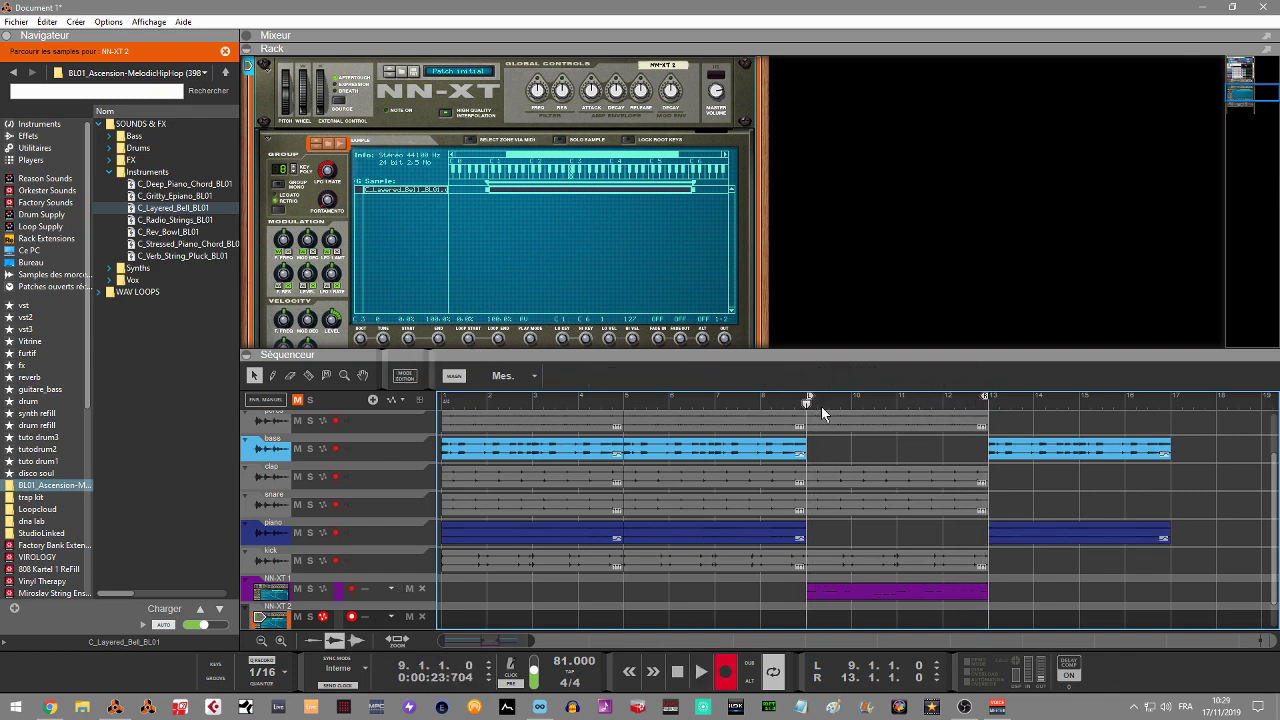
key("ctrl+Return")
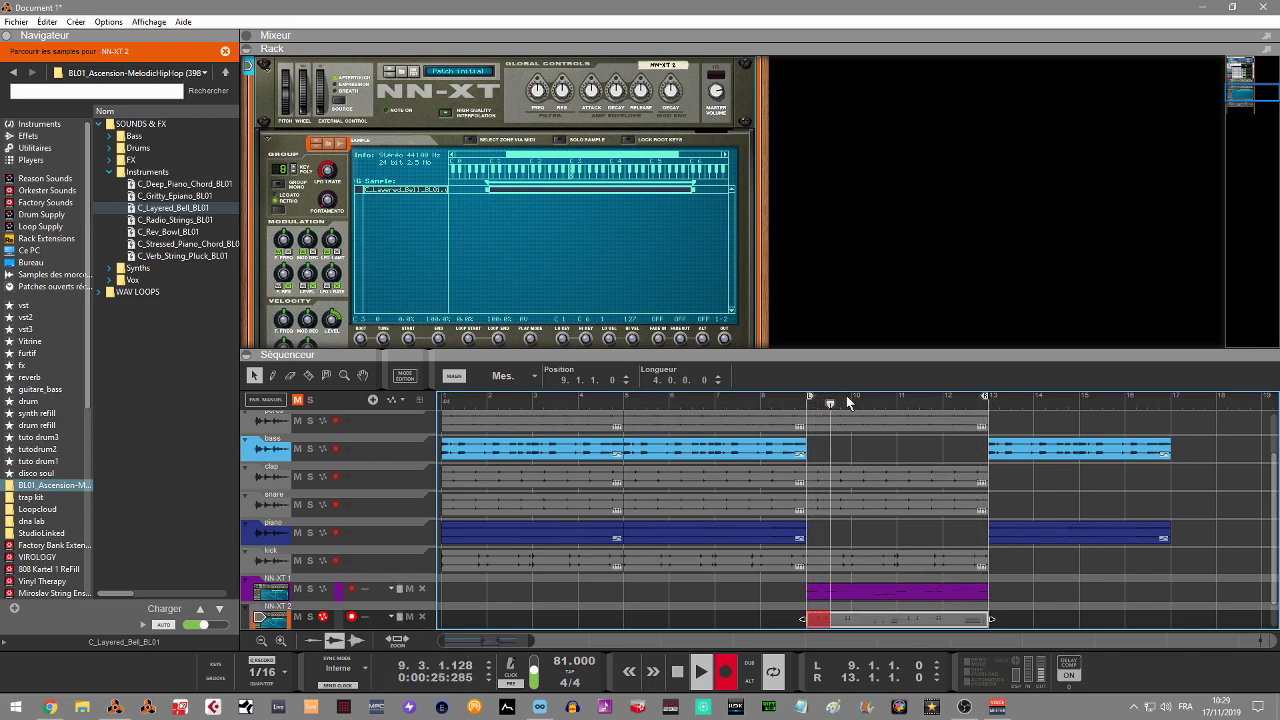
Play the arrangement with the recorded bell part, setting the loop start to bar 5 and extending it back to bar 1
left_click_drag(810, 397, 622, 398)
left_click(622, 398)
key("space")
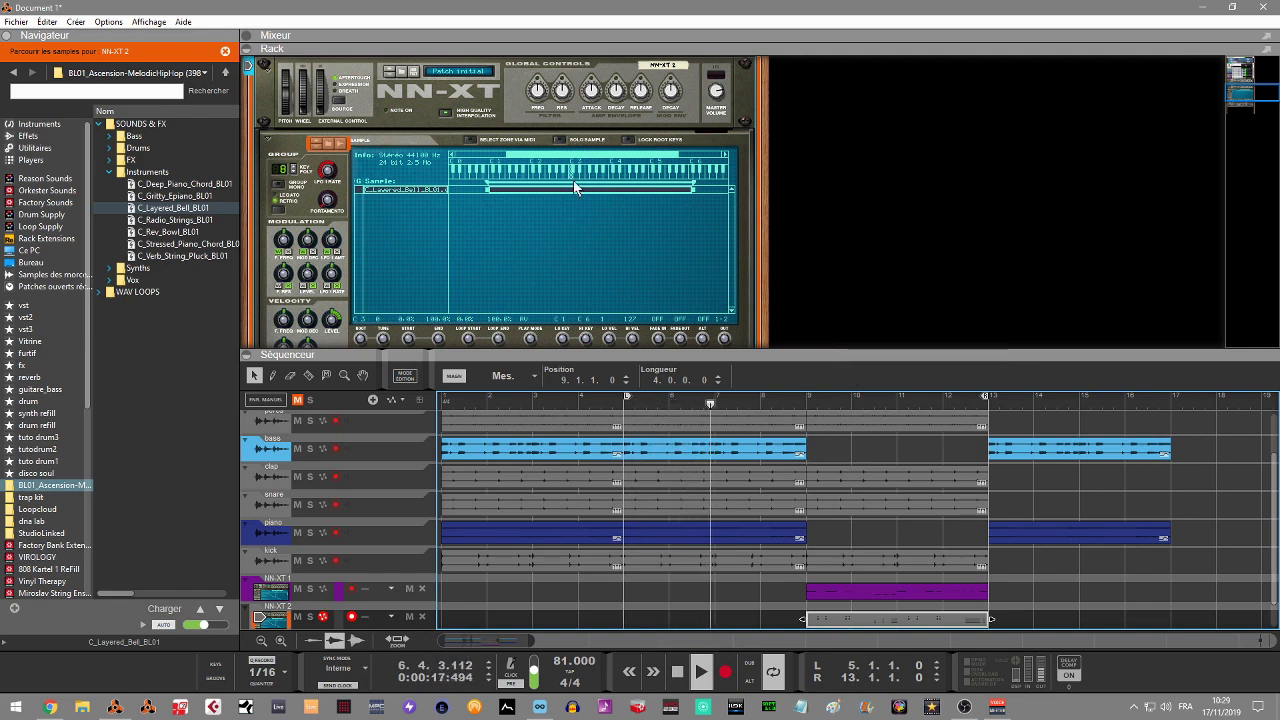
mouse_move(716, 100)
scroll(717, 100, "down", 4)
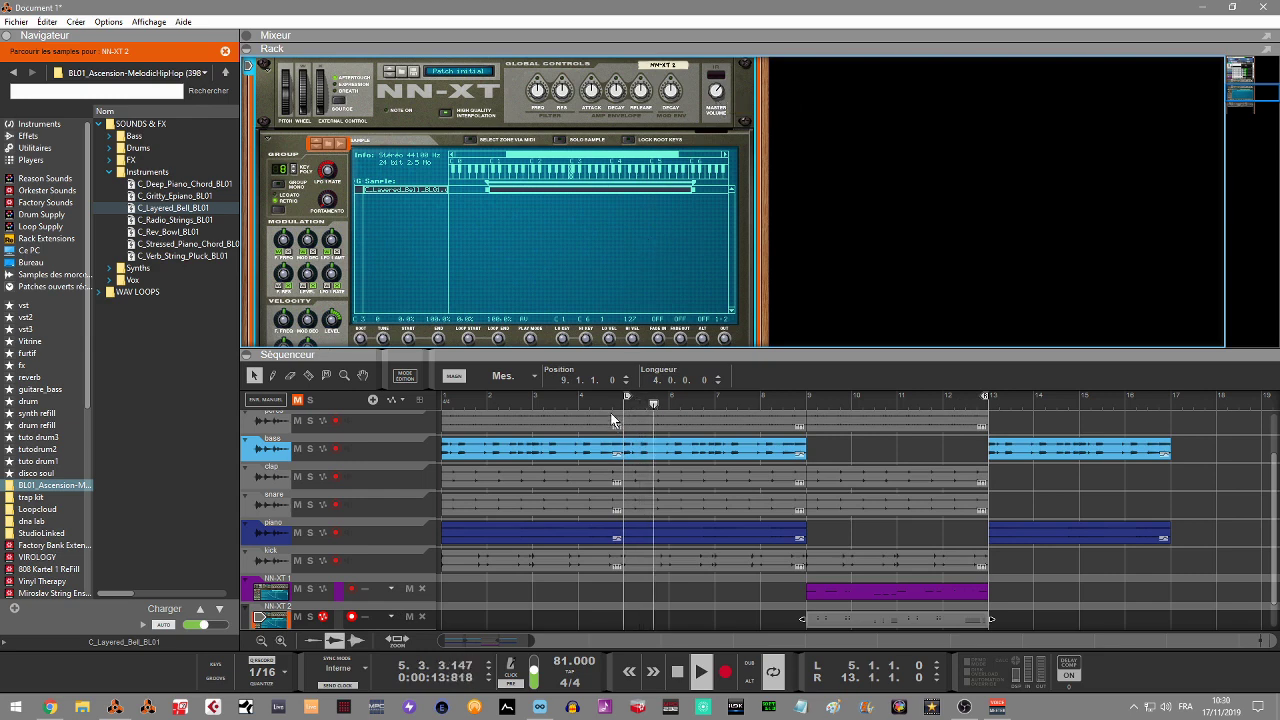
left_click_drag(628, 400, 415, 405)
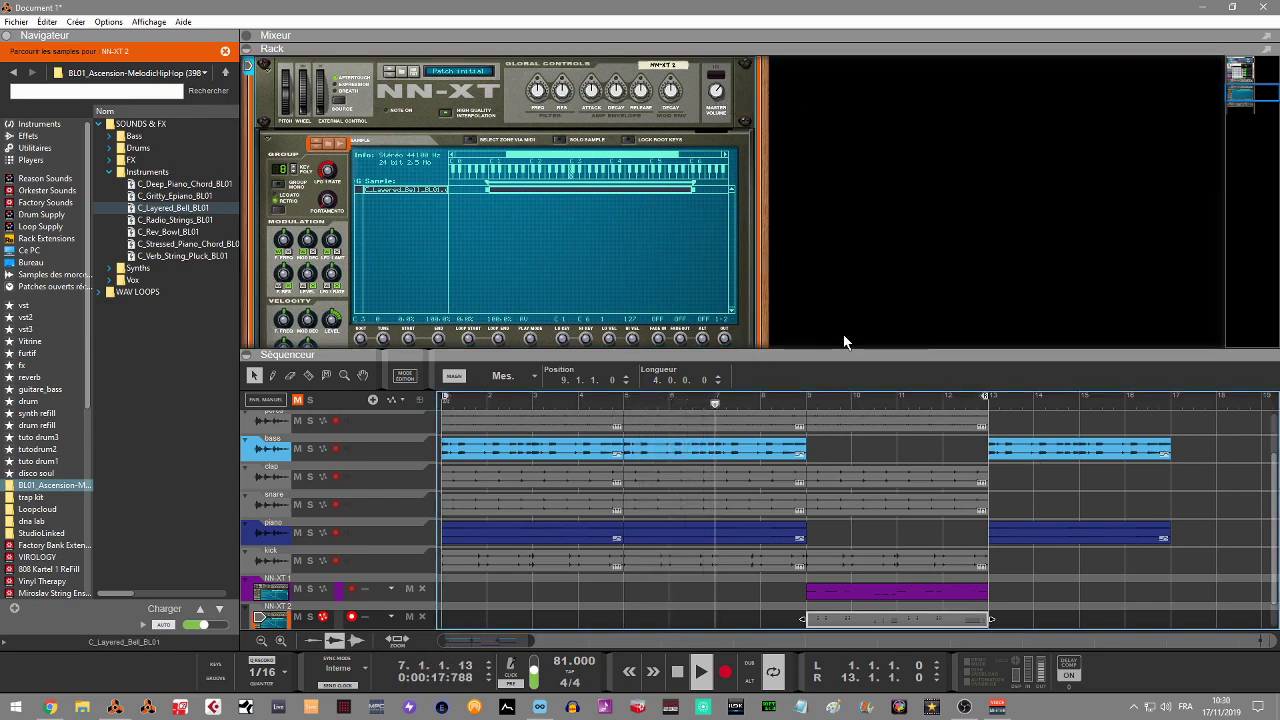
In the mixer, rename the NN-XT 1 channel "bass" and the NN-XT 2 channel "bel"
key("F5")
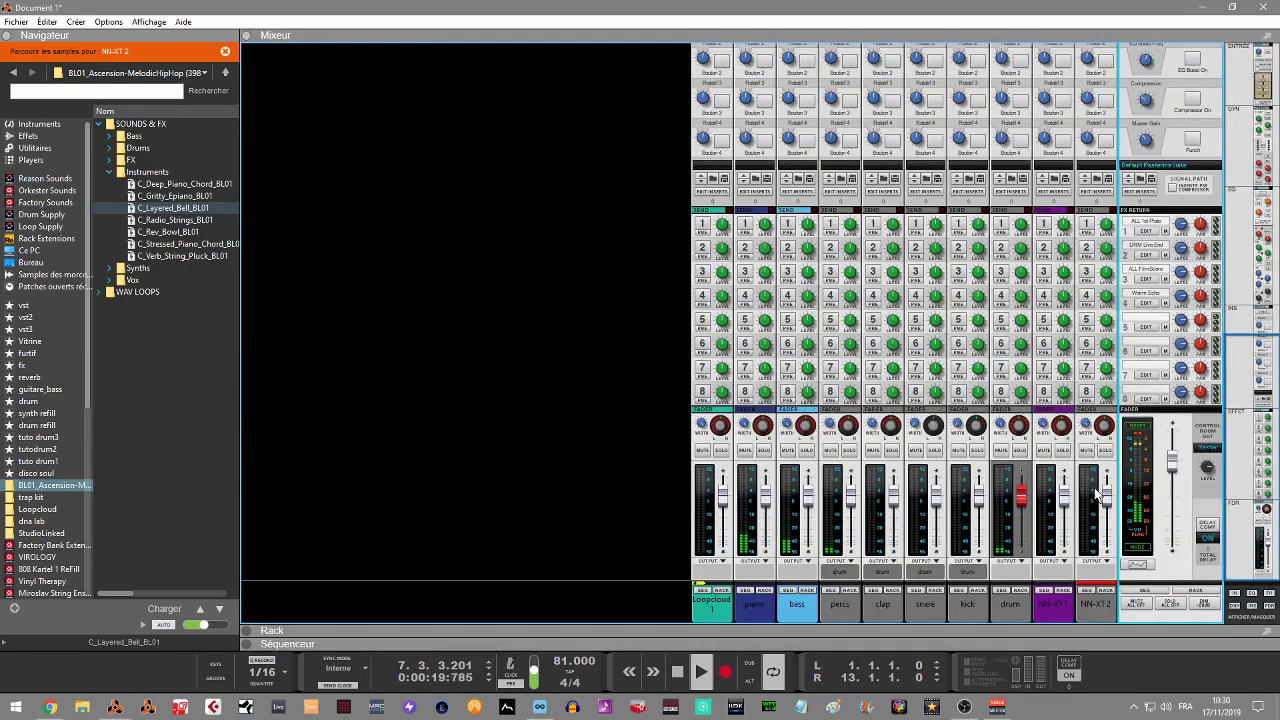
double_click(1053, 604)
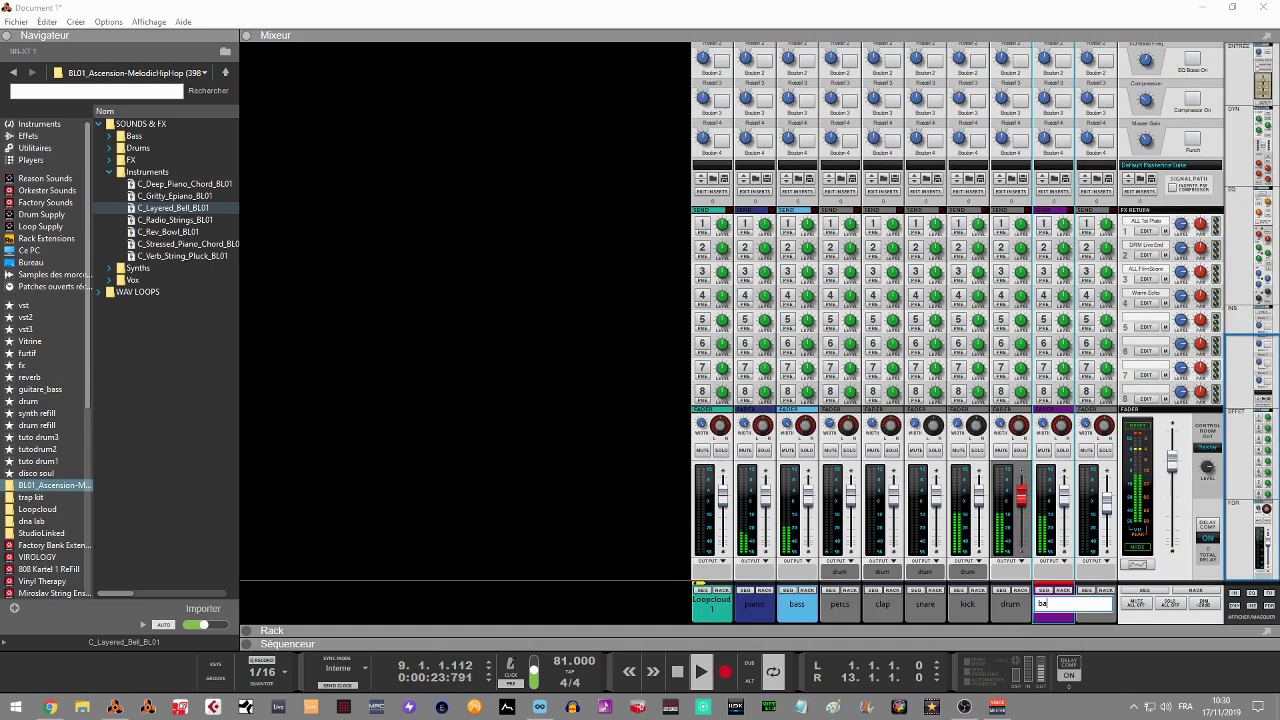
type("bass")
key("Return")
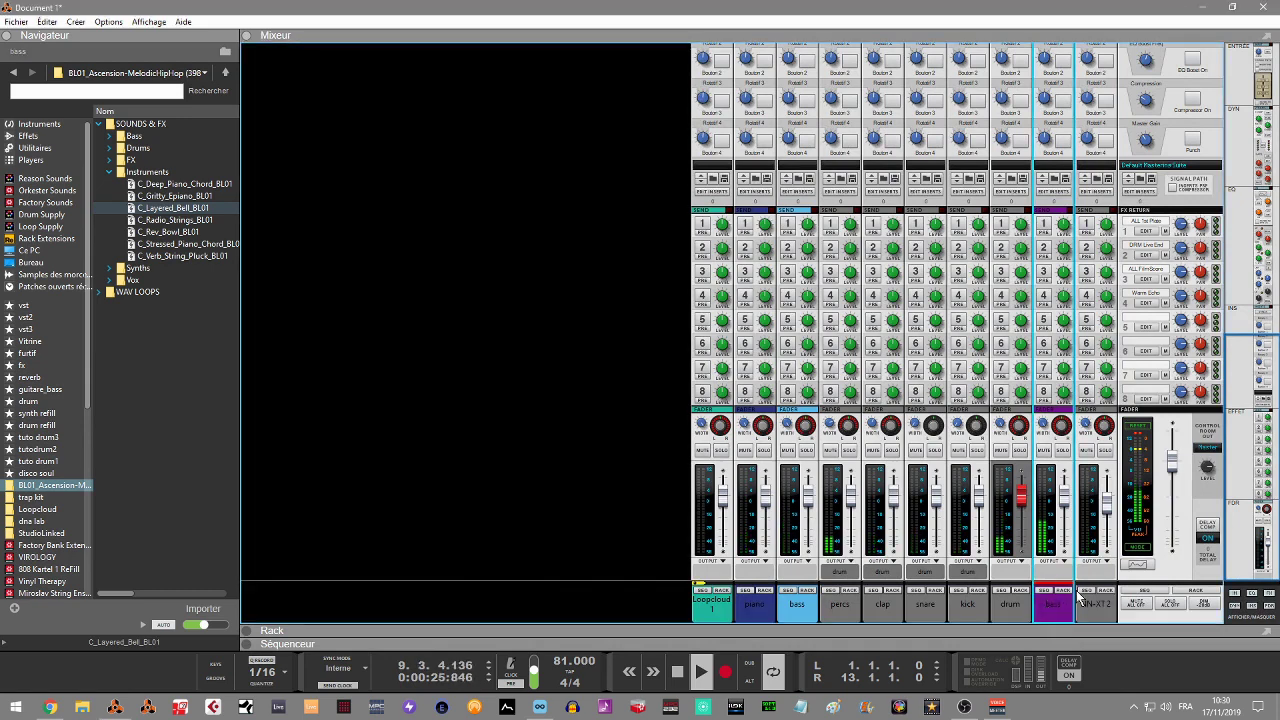
double_click(1092, 606)
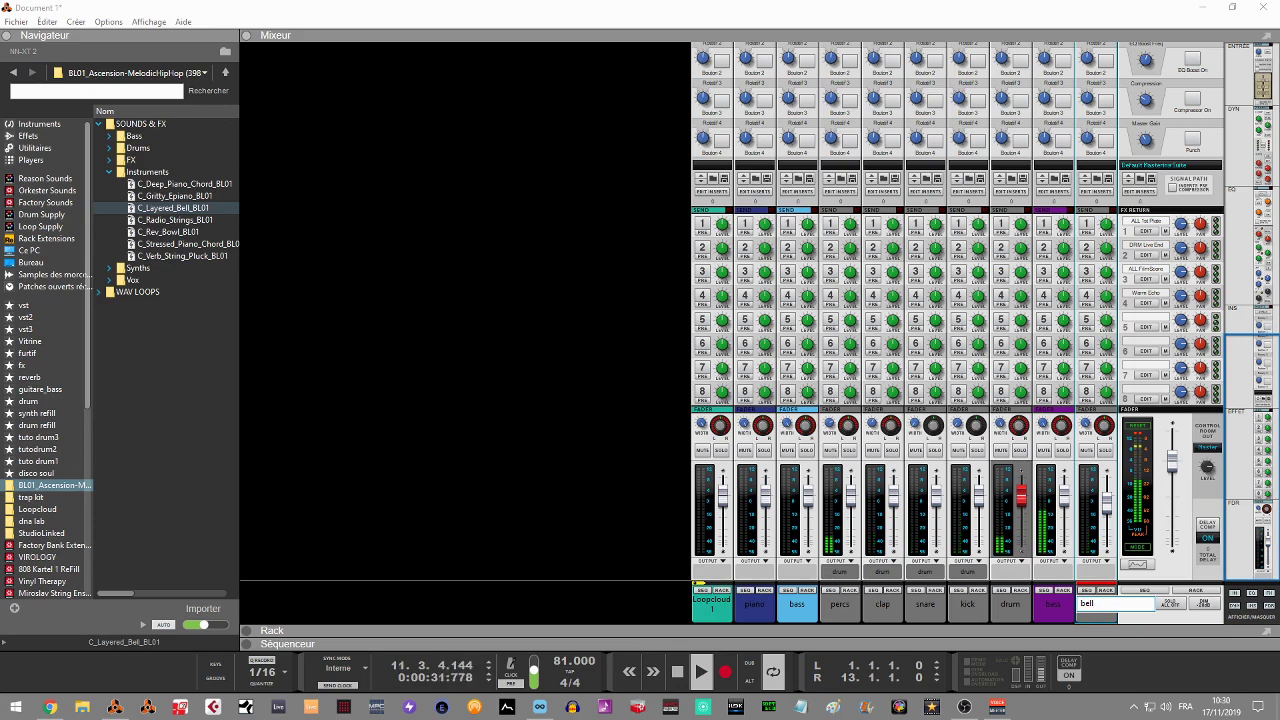
key("BackSpace")
key("Return")
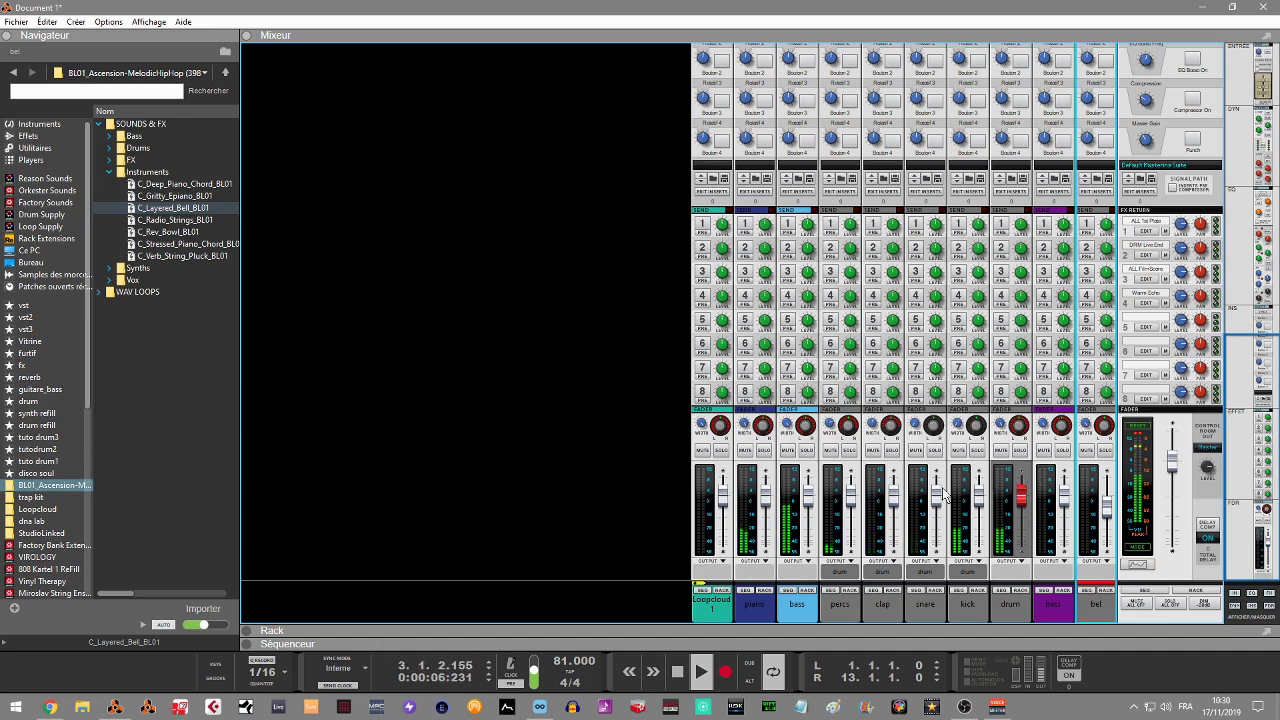
Set the piano channel's level to about 1.72 dB and rename the channel "bell"
left_click(769, 505)
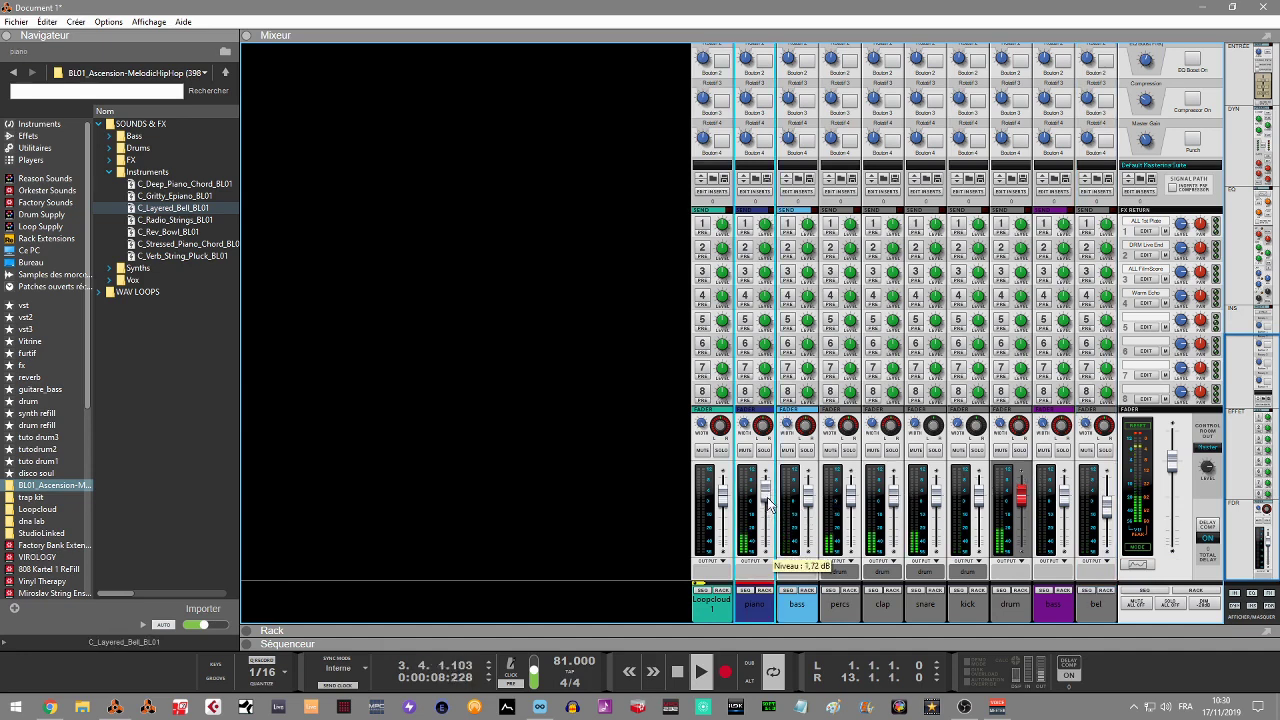
double_click(755, 603)
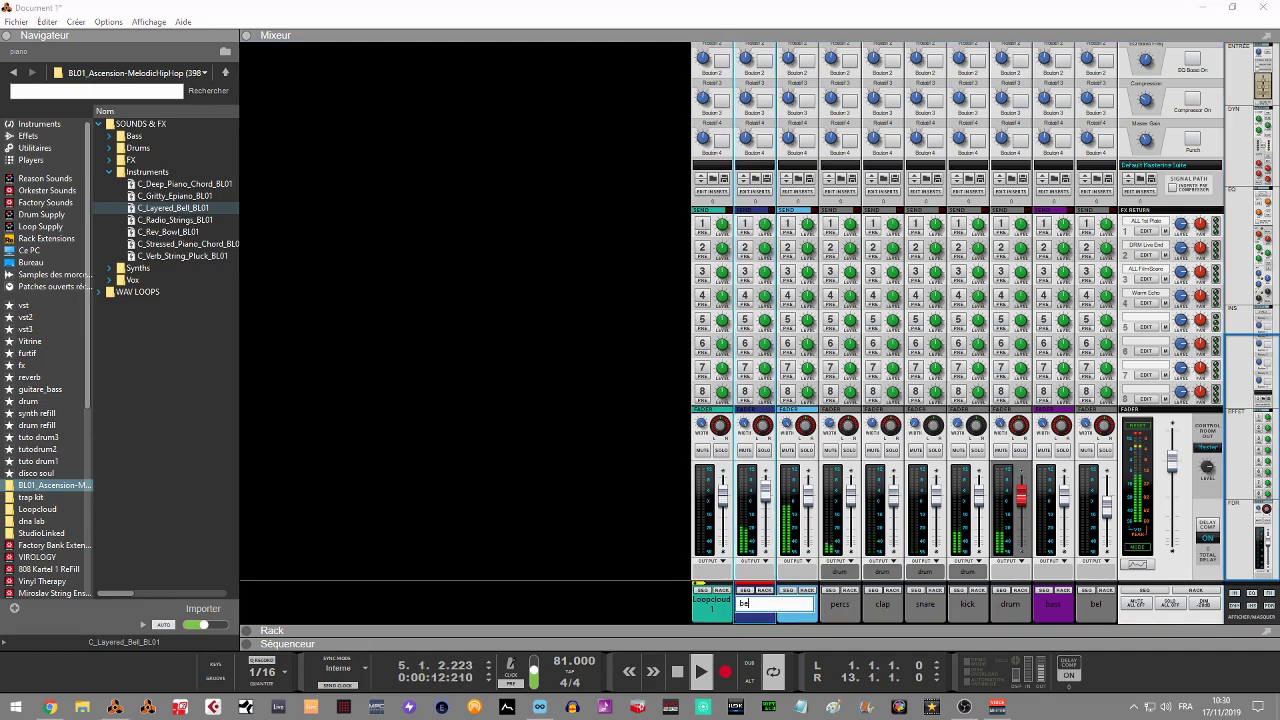
type("bell")
key("Return")
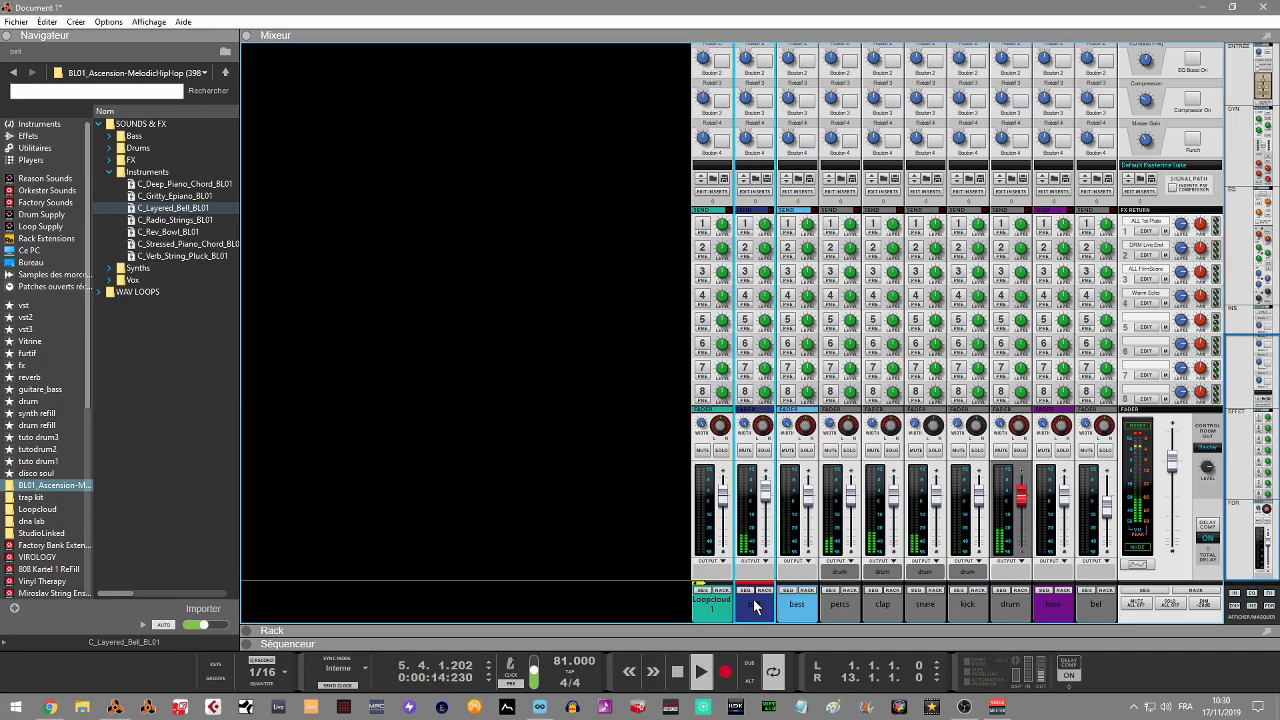
Correct the name of the NN-XT 2 mixer channel to "bell"
left_click(1093, 604)
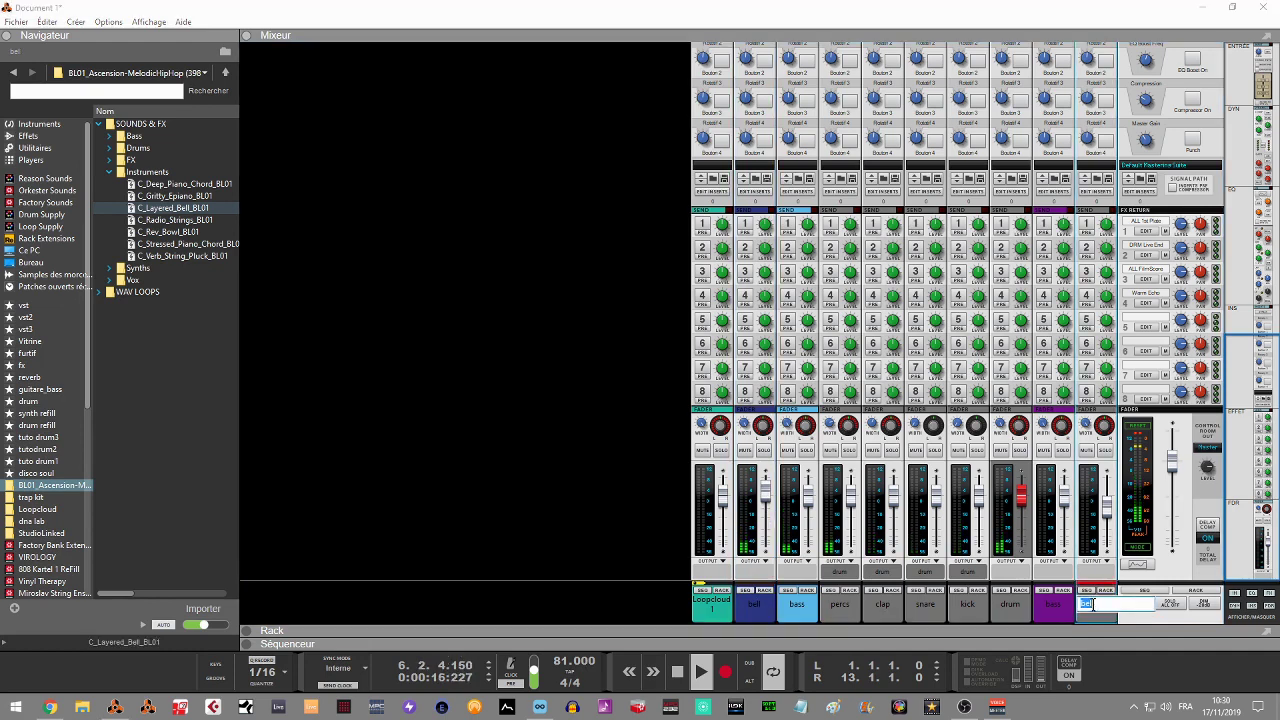
double_click(1093, 604)
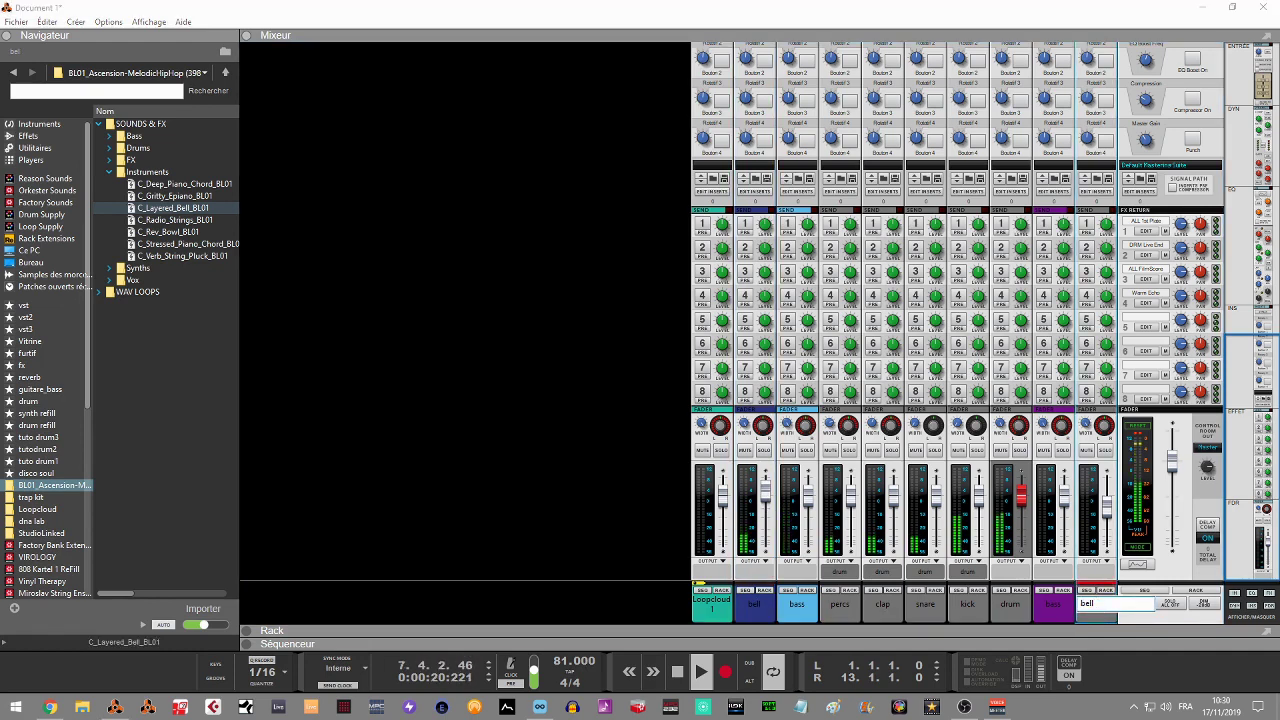
key("Return")
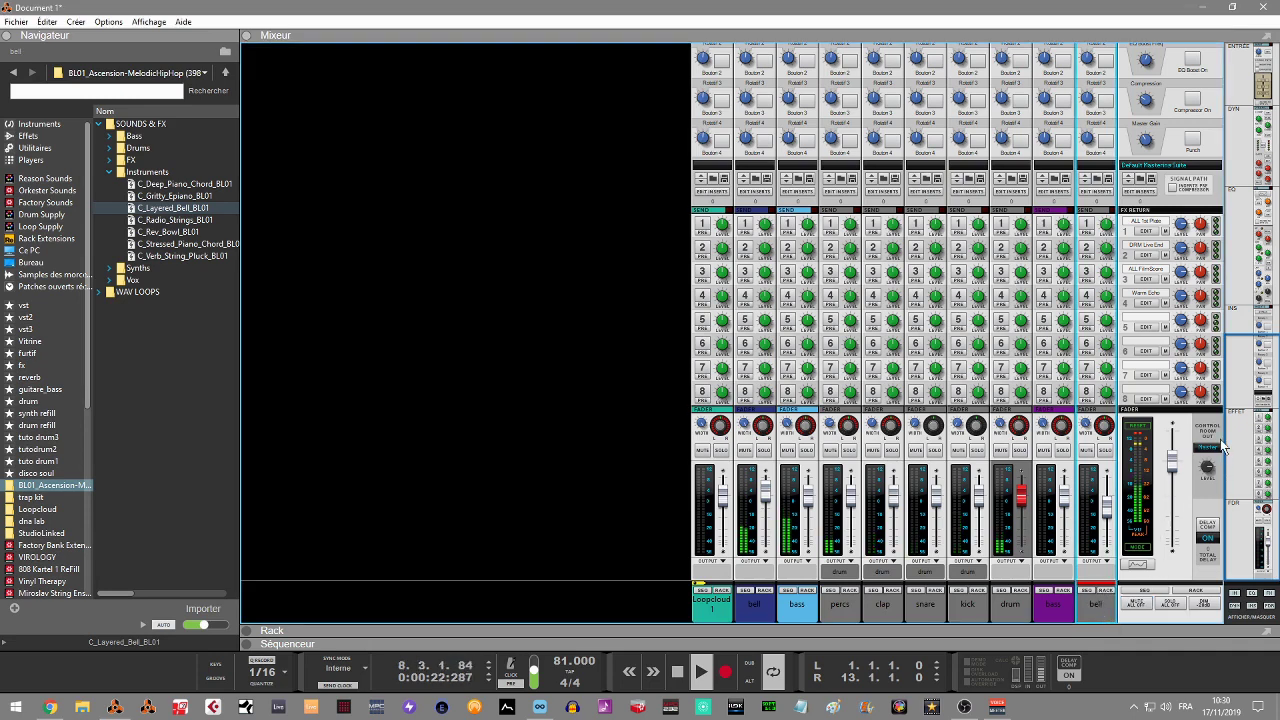
Reset the master section's clipping indicators and raise the NN-XT 2 bell channel's level slightly
left_click(1143, 427)
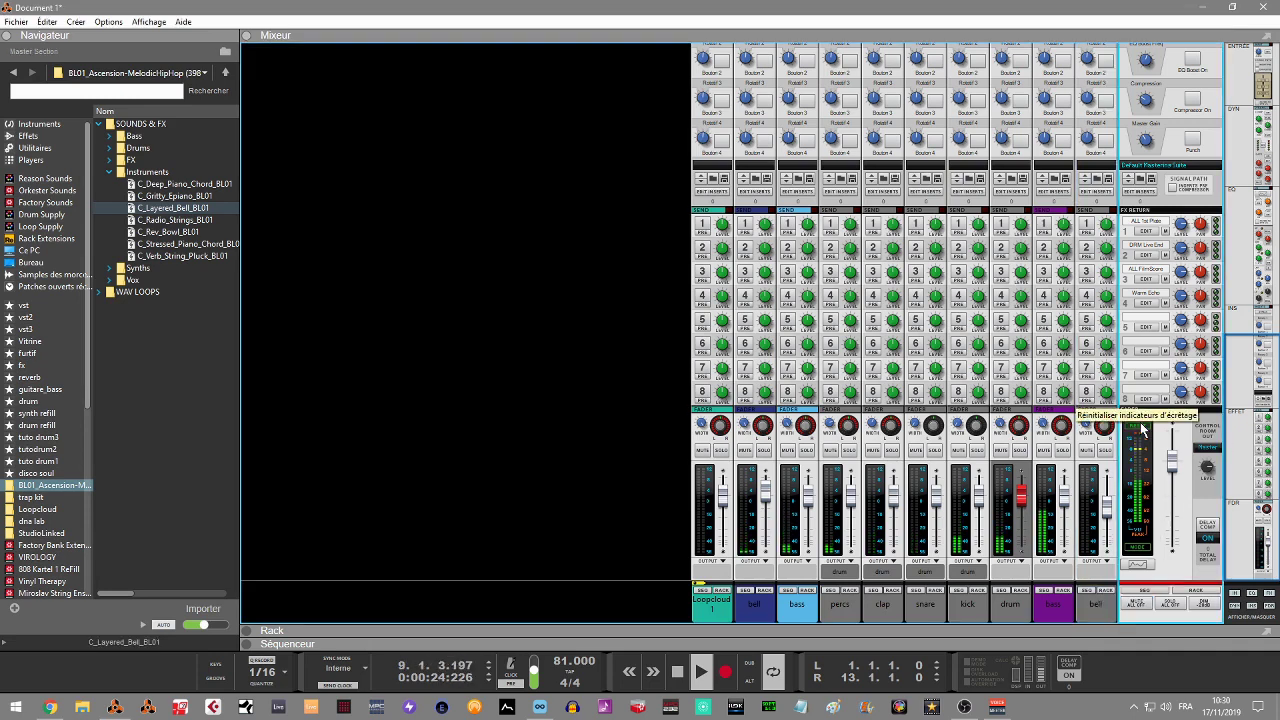
left_click(1108, 512)
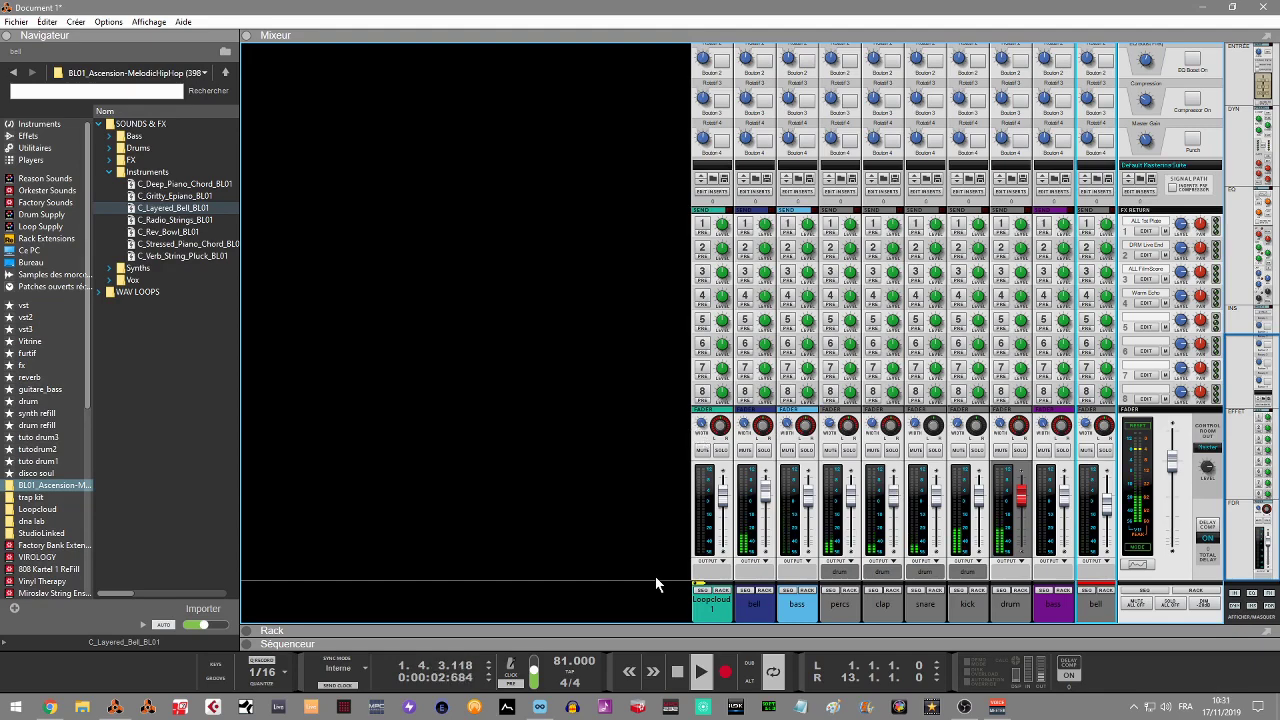
Show the rack without the mixer, and fold the NN-XT 2 remote editor and the drum mix channel
left_click(259, 629)
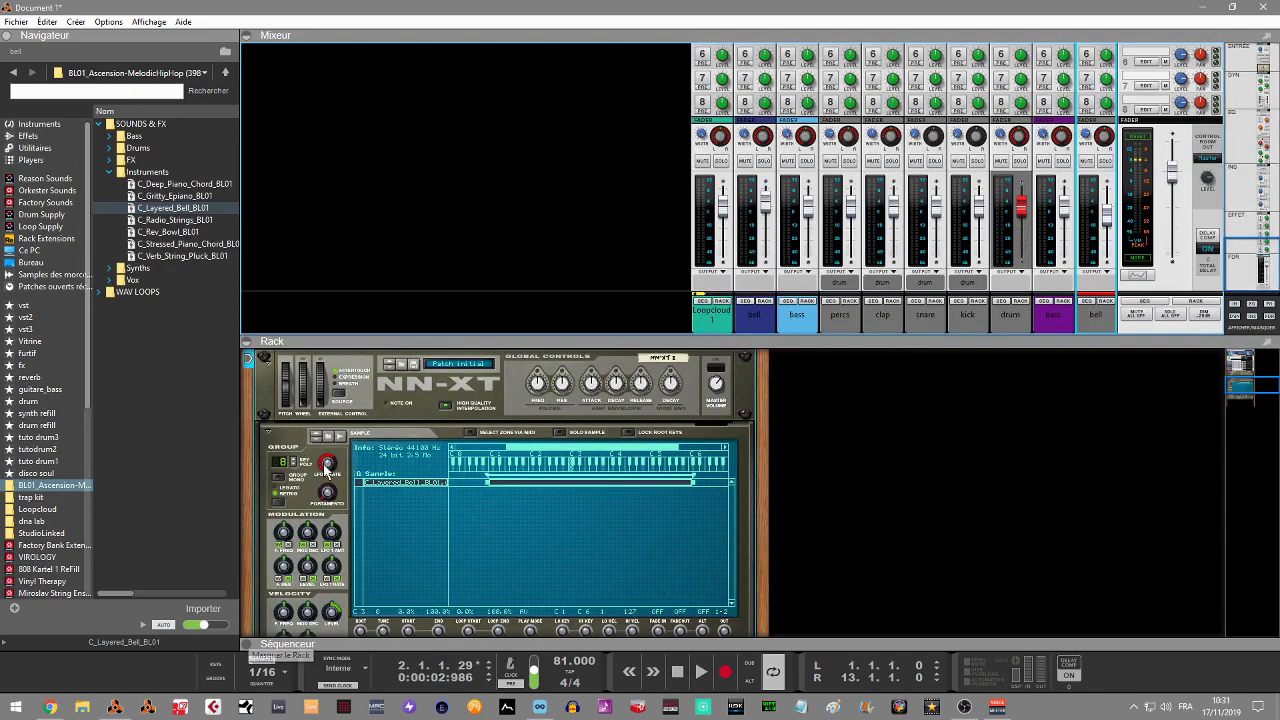
left_click(248, 38)
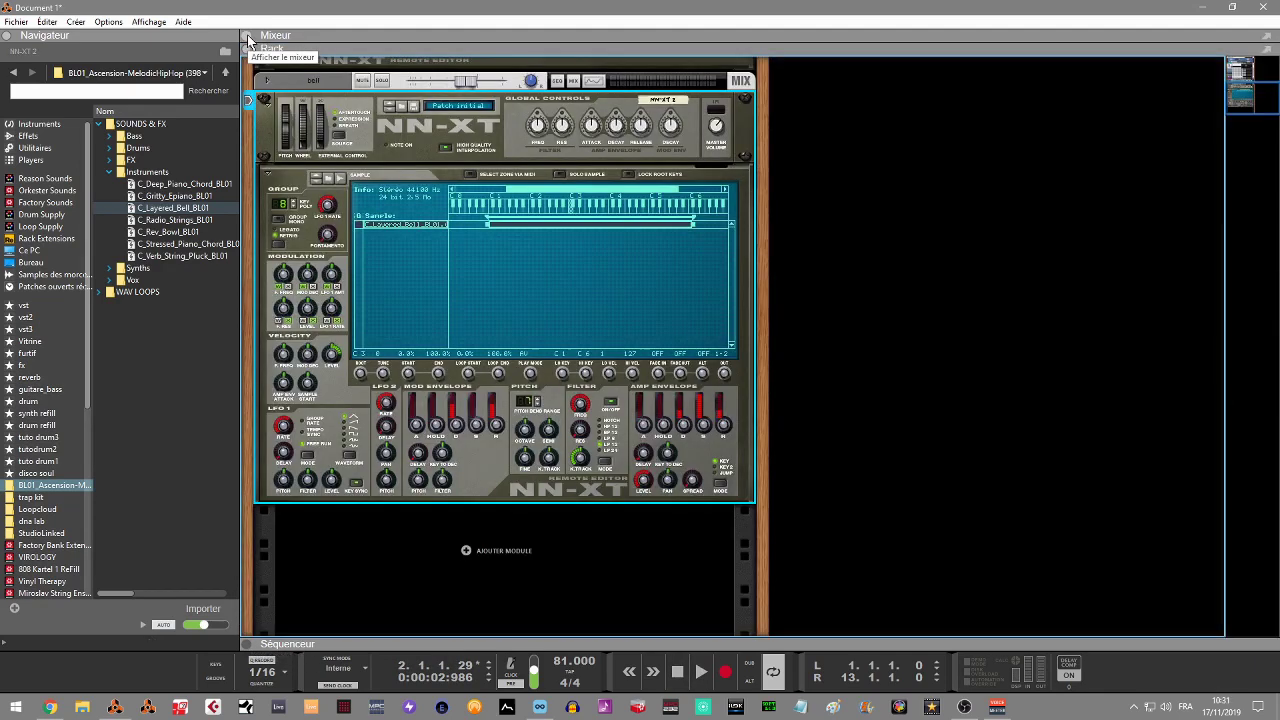
left_click(267, 172)
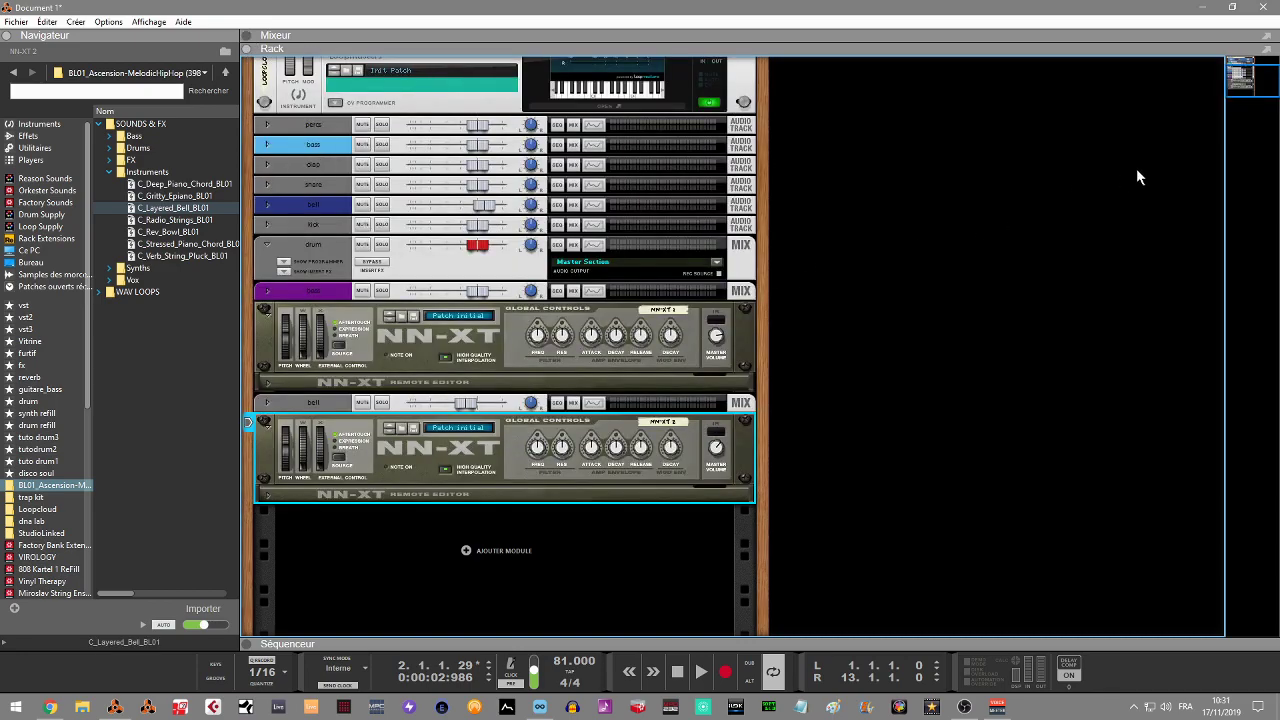
left_click_drag(1250, 75, 1247, 68)
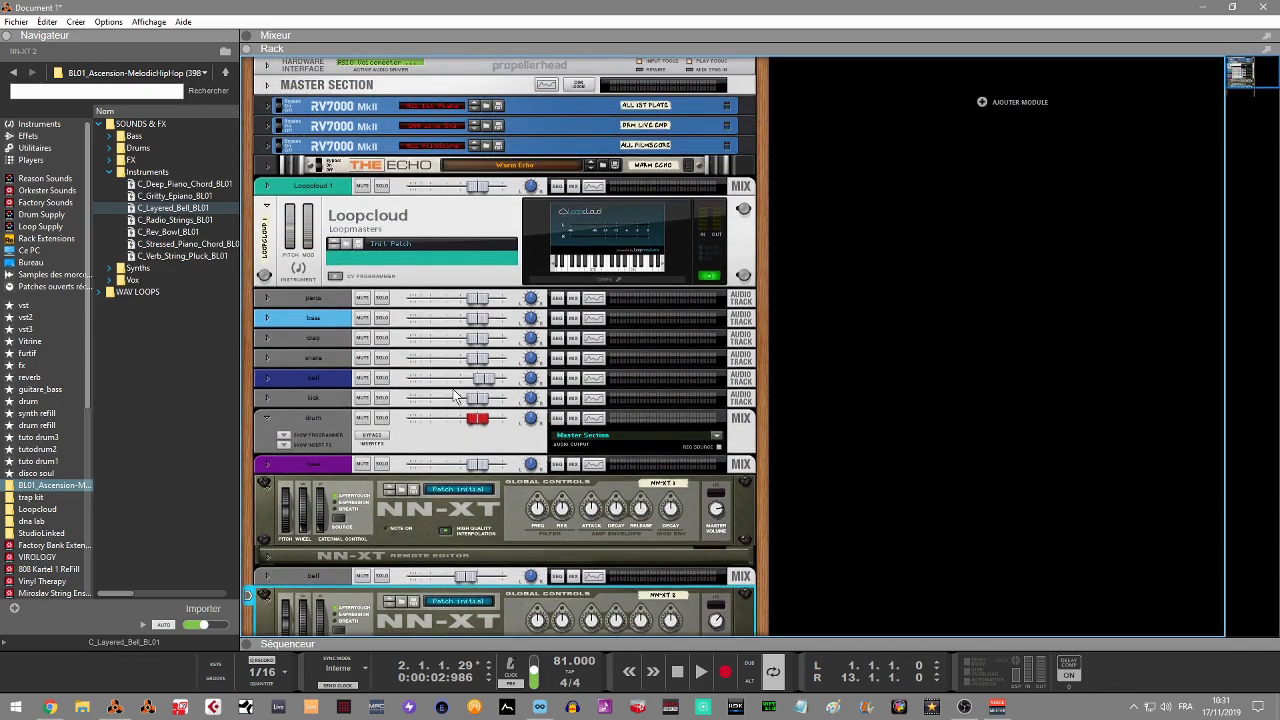
left_click(266, 417)
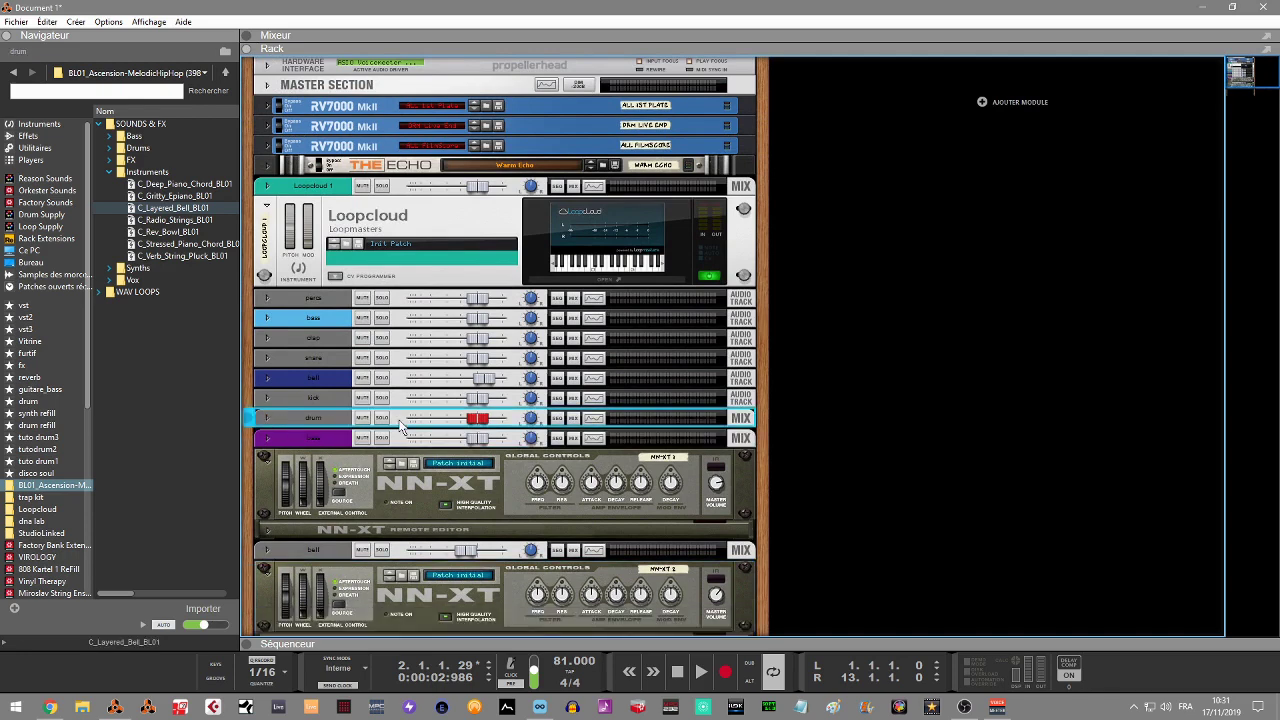
Switch to Loopcloud and turn off solo on the C_Layered_Bell_BL01 track
left_click(541, 707)
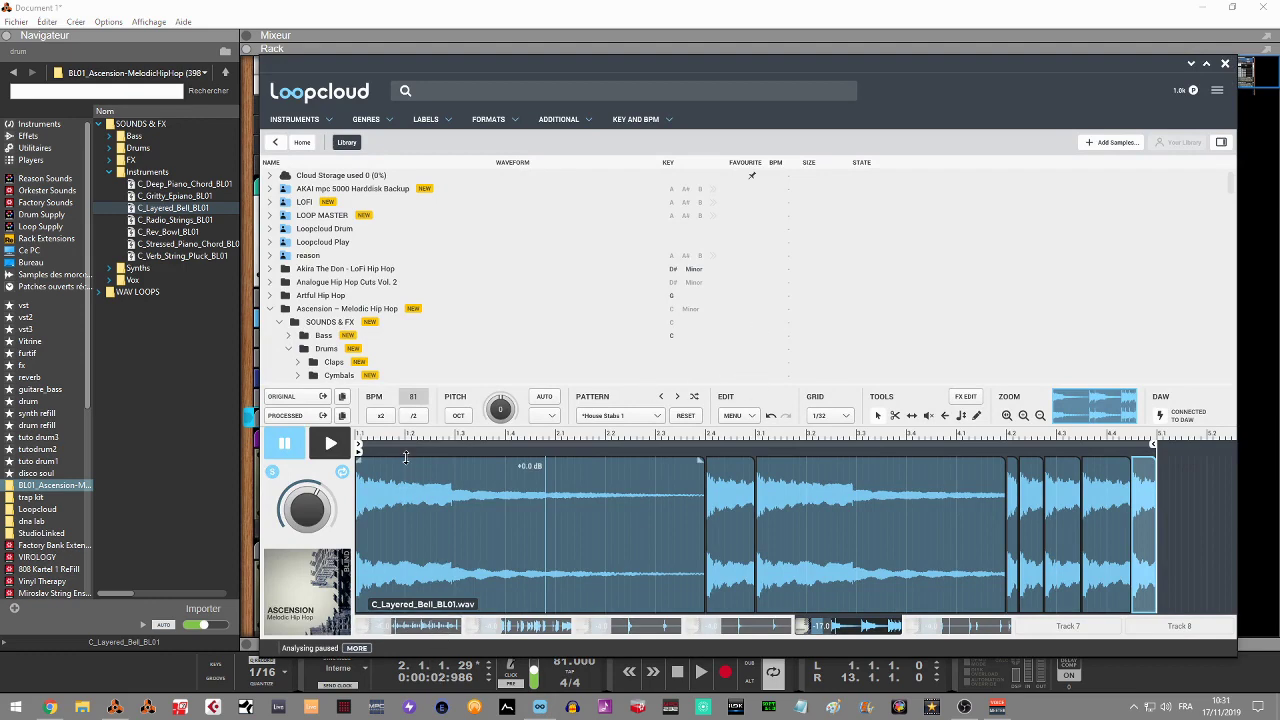
left_click(340, 455)
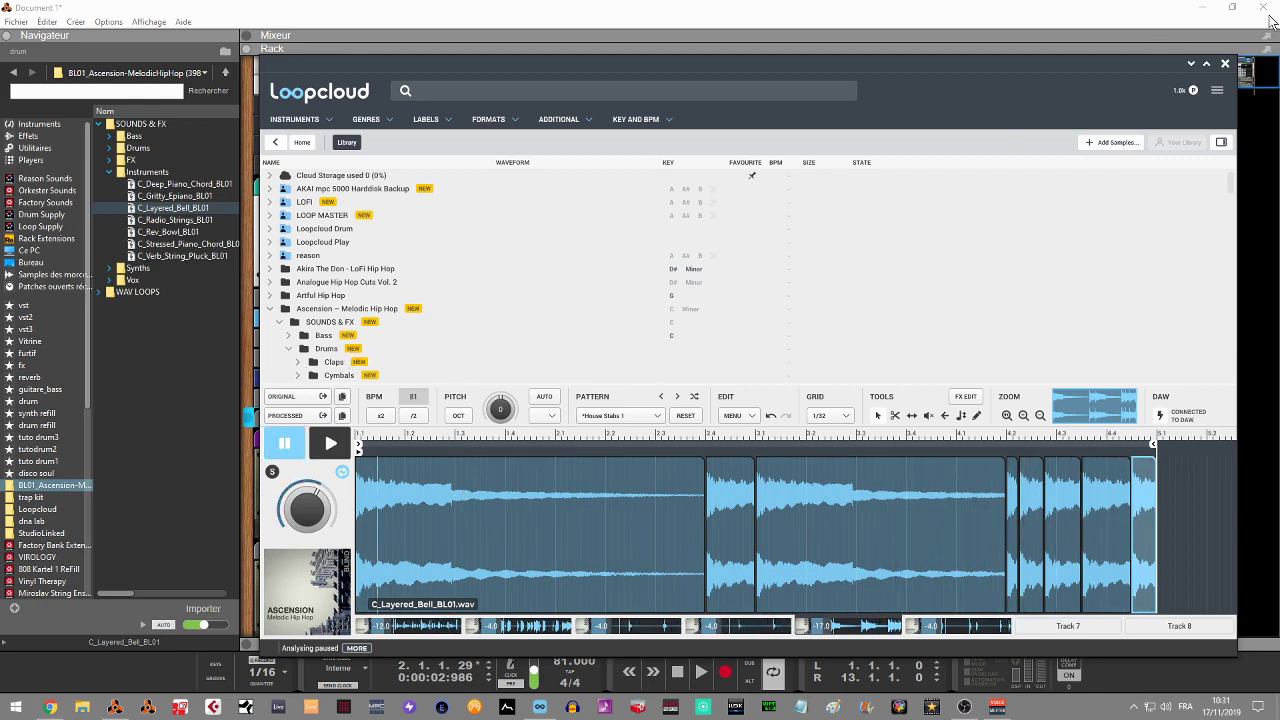
Put Loopcloud away, show the sequencer, move the loop start to bar 5 and play the arrangement from there
left_click(1190, 65)
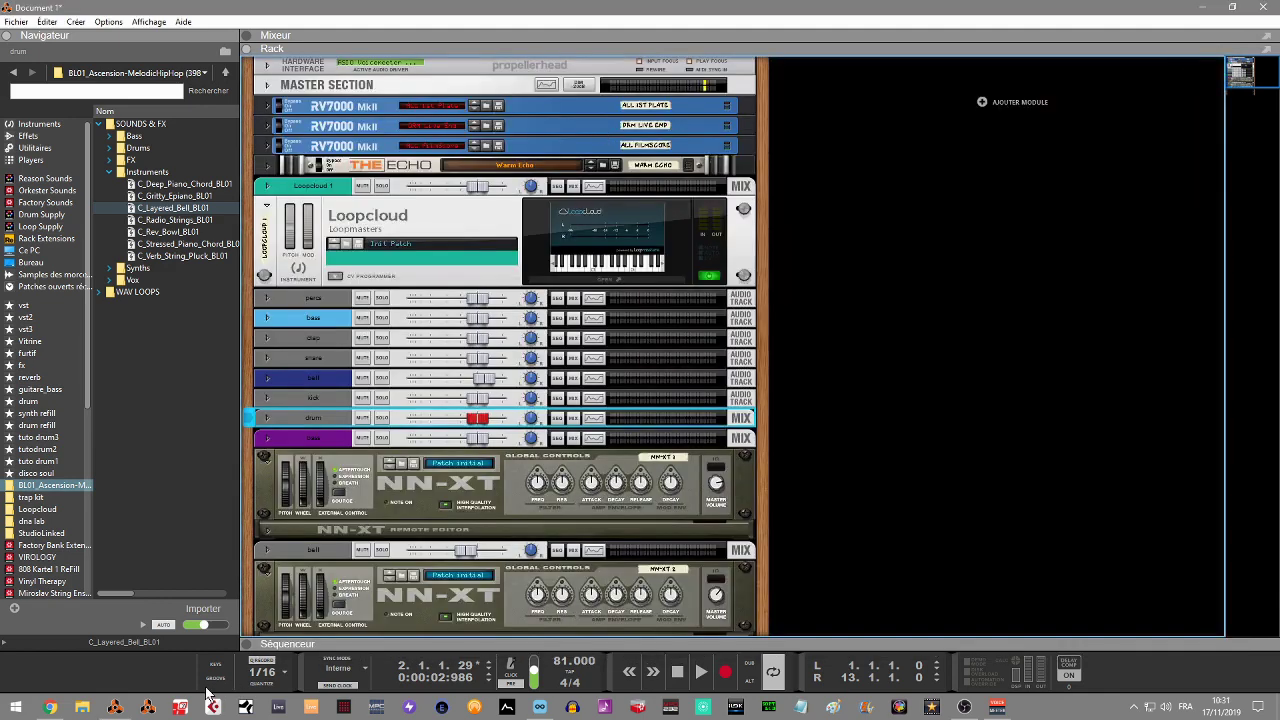
left_click(247, 643)
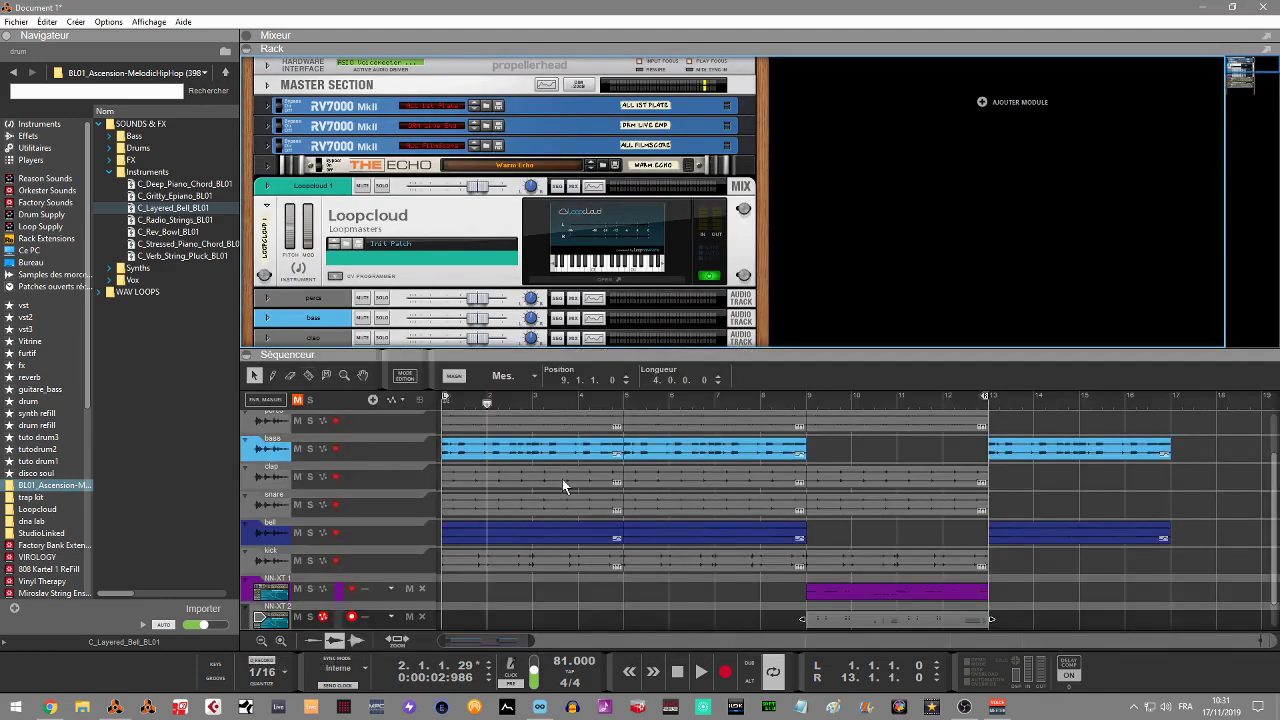
left_click_drag(447, 400, 612, 403)
left_click(604, 397)
key("space")
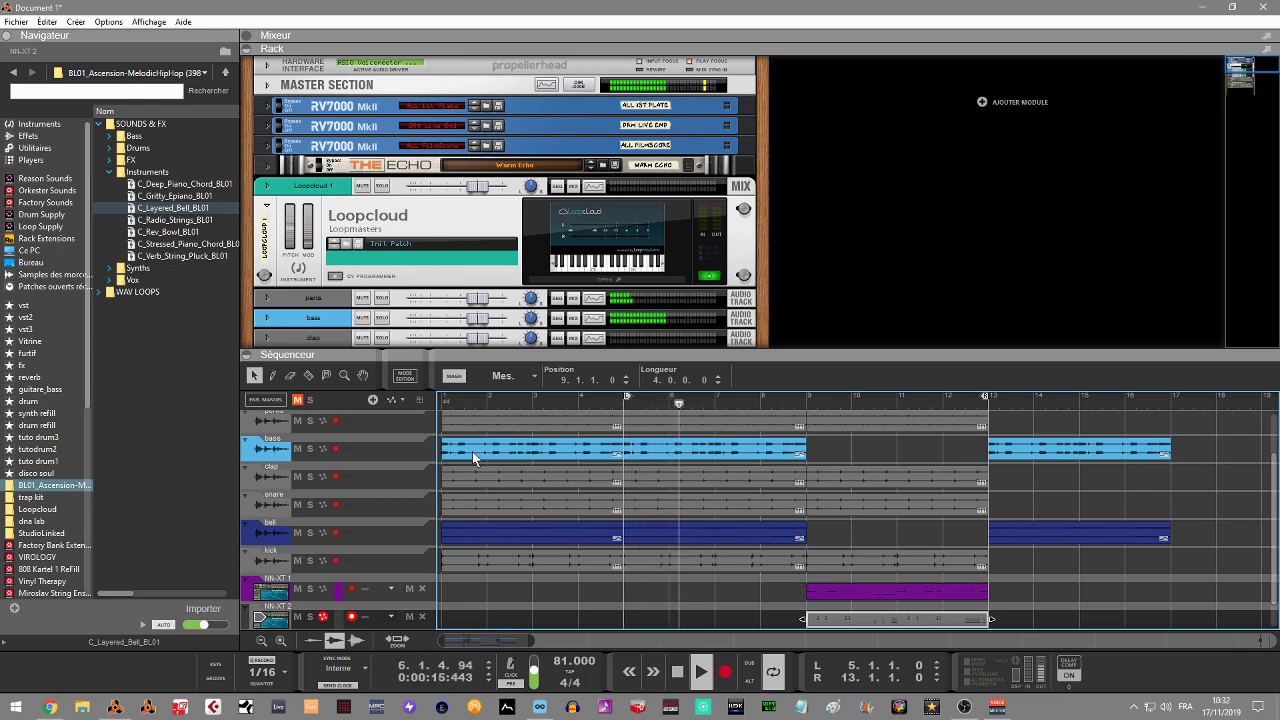
Hide the sequencer, unfold the drum bus in the rack with its insert effects, and add the IHeartNY compressor there
left_click(247, 356)
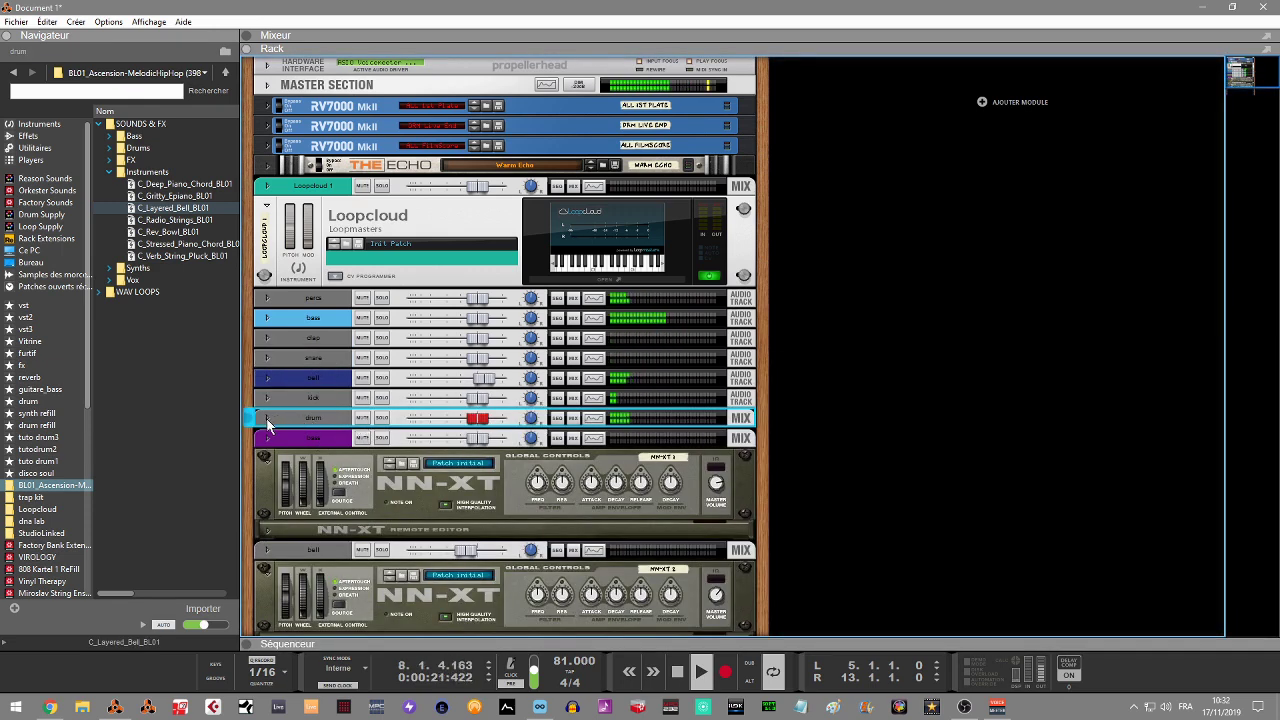
left_click(267, 418)
left_click(285, 446)
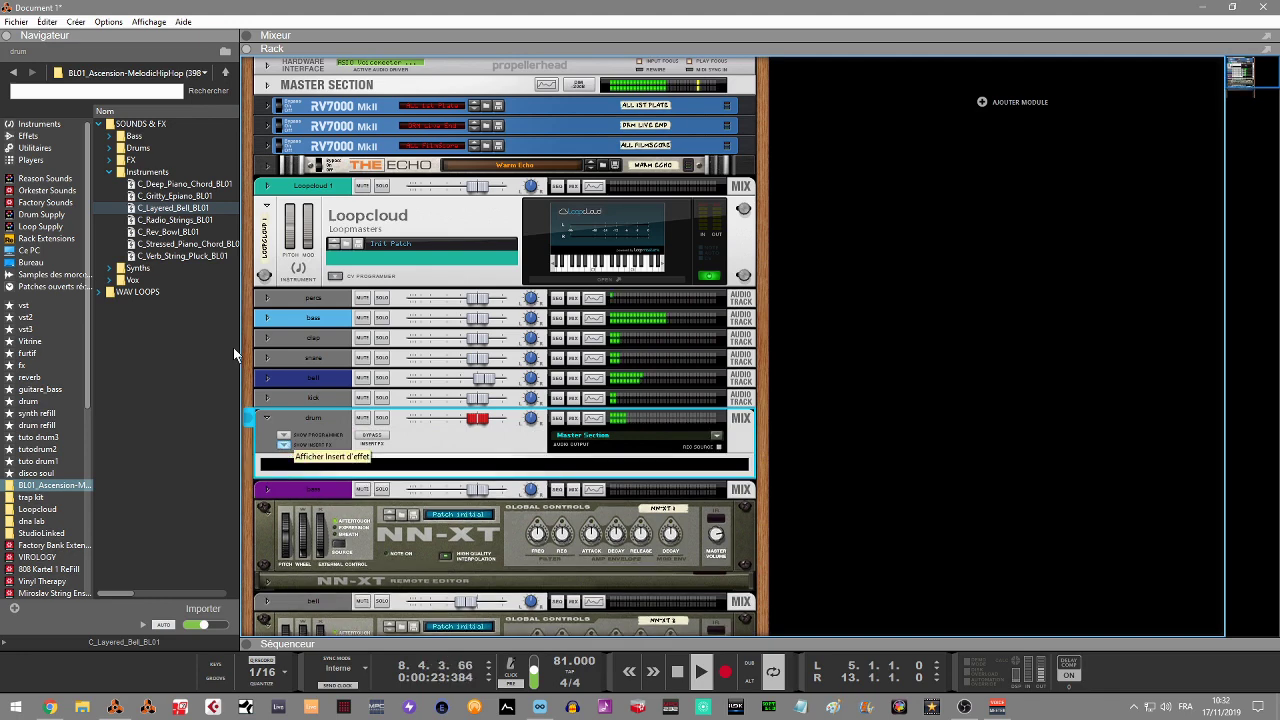
left_click(53, 134)
left_click_drag(166, 410, 398, 470)
left_click_drag(482, 476, 531, 481)
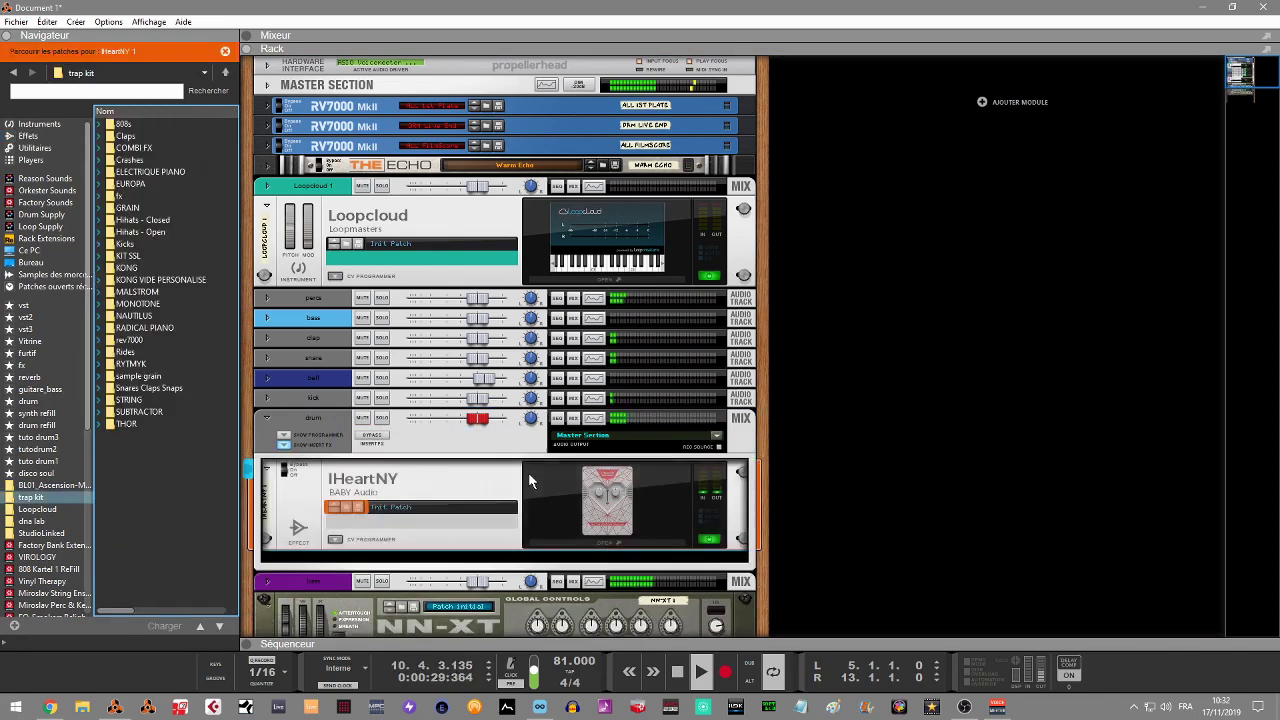
Raise the parallel signal in the drum bus's IHeartNY compressor to about the middle, and close its window
left_click(605, 544)
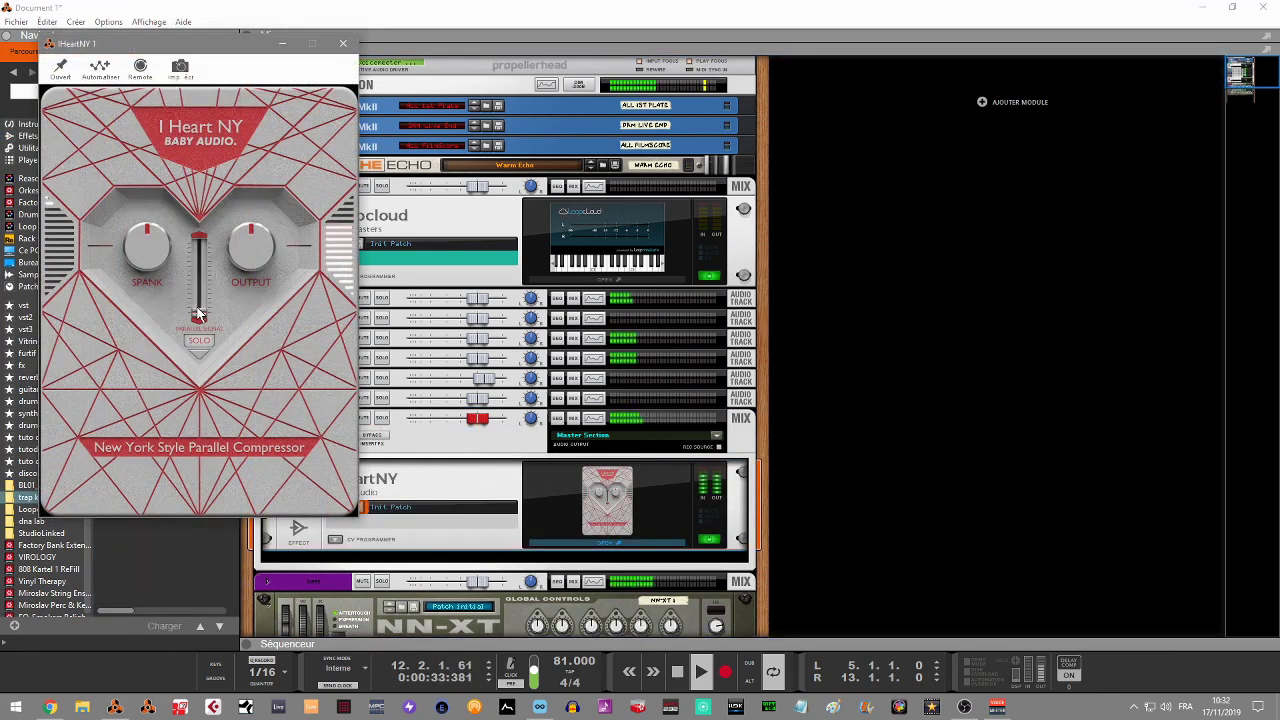
left_click_drag(199, 290, 199, 274)
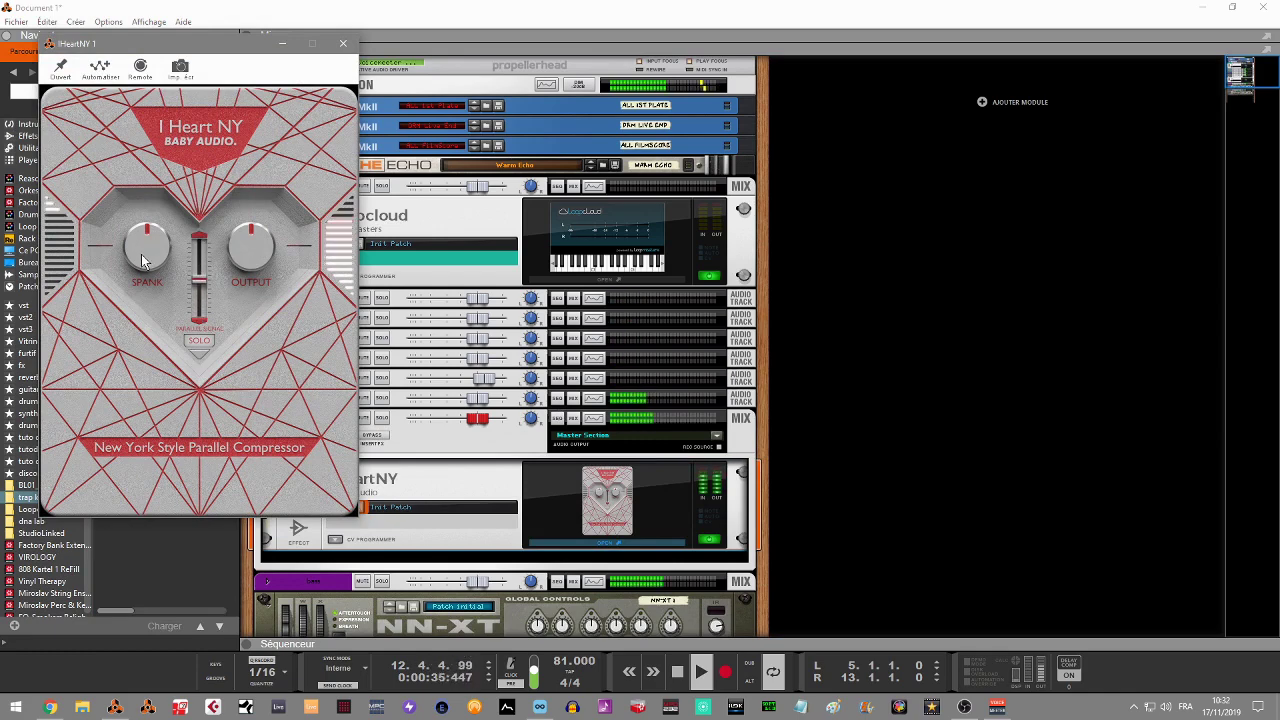
left_click(343, 43)
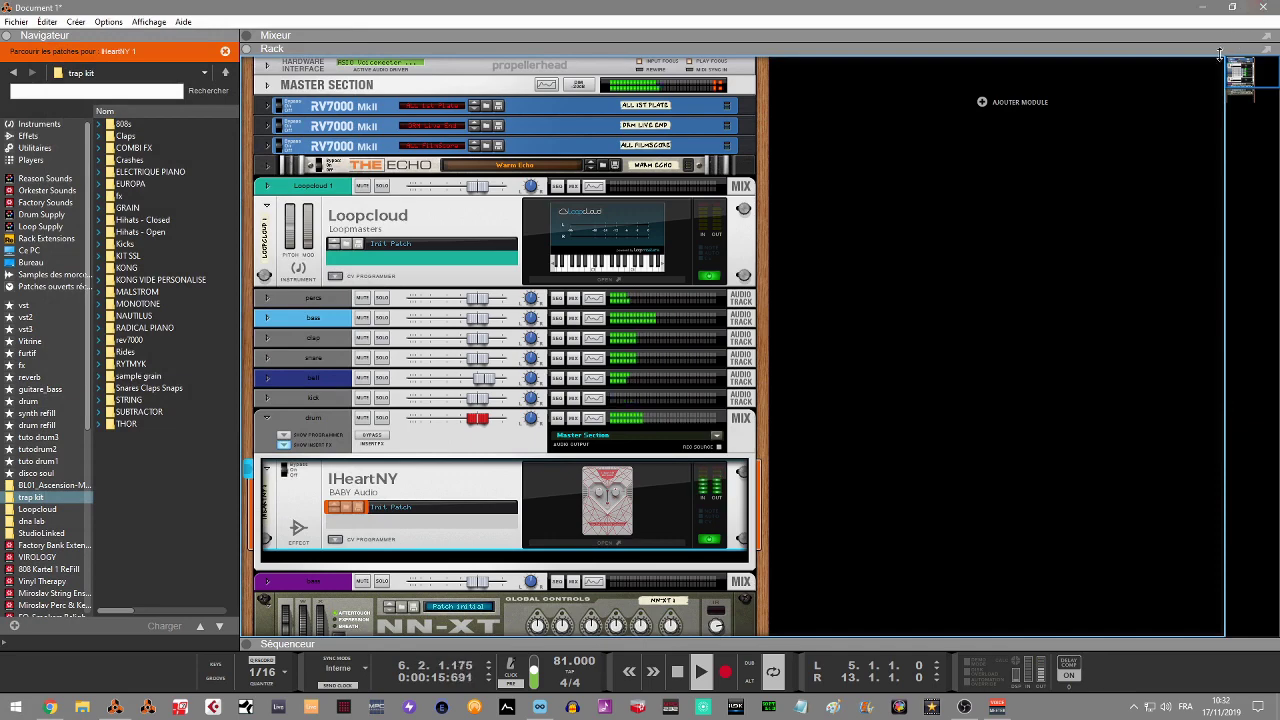
Show the mixer, move the NN-XT 2 bell channel beside the other bell channel, and route both to a new output bus
left_click_drag(1240, 75, 1240, 85)
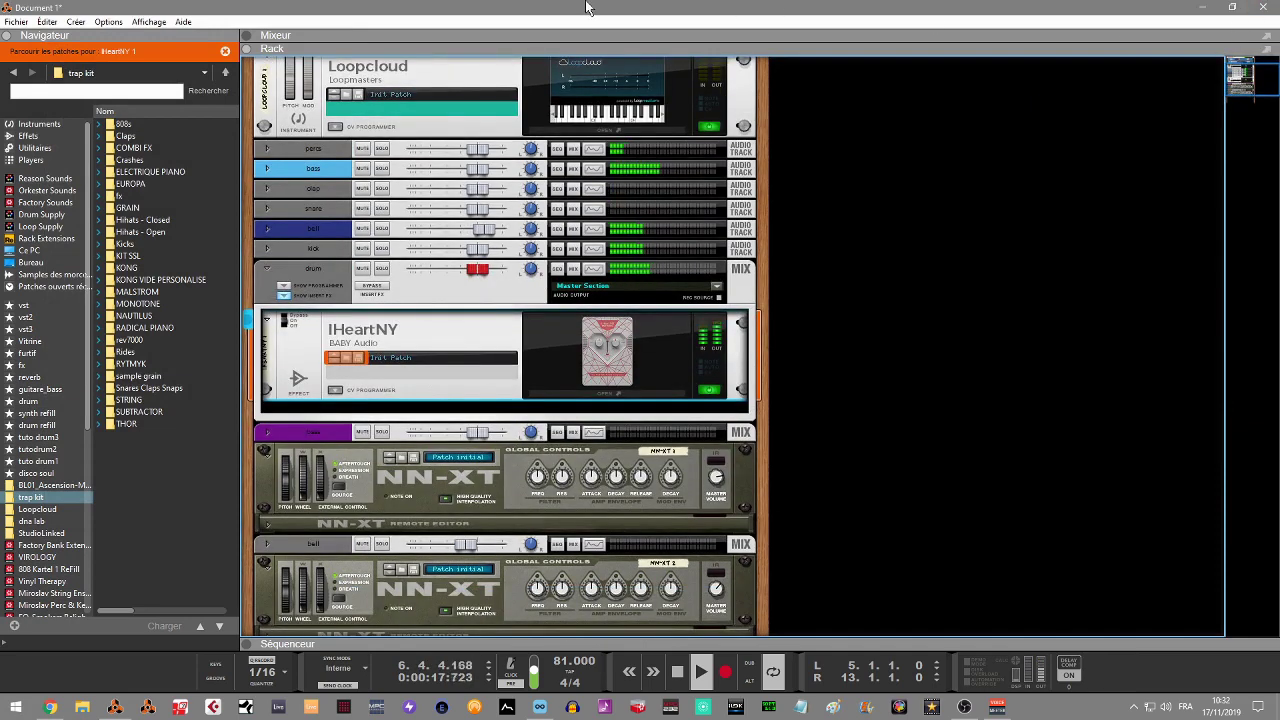
left_click(276, 34)
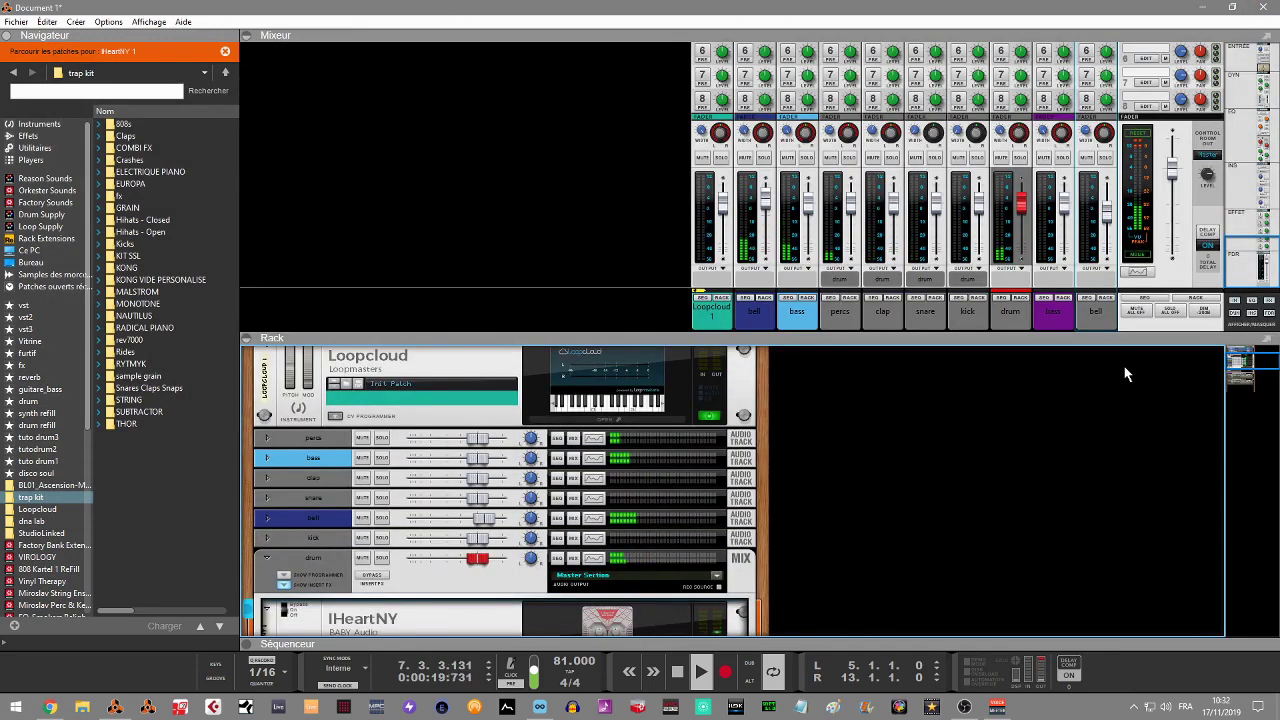
left_click_drag(1100, 316, 752, 317)
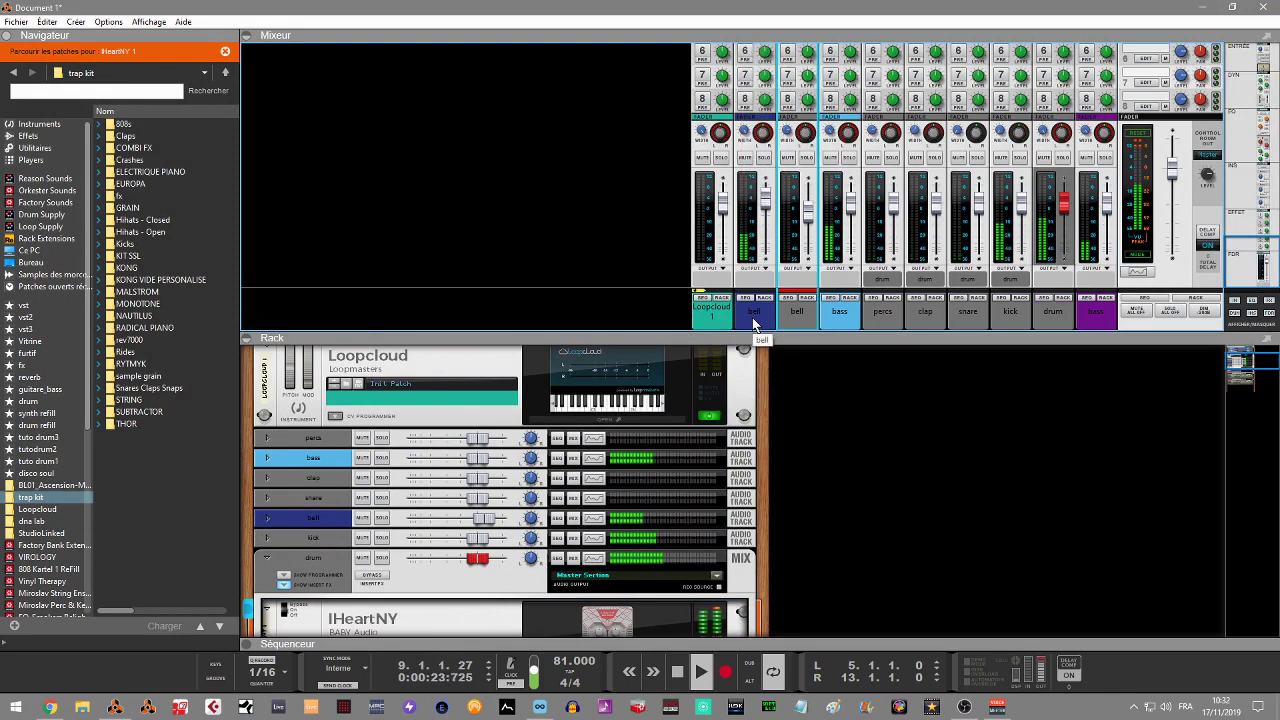
left_click(808, 270)
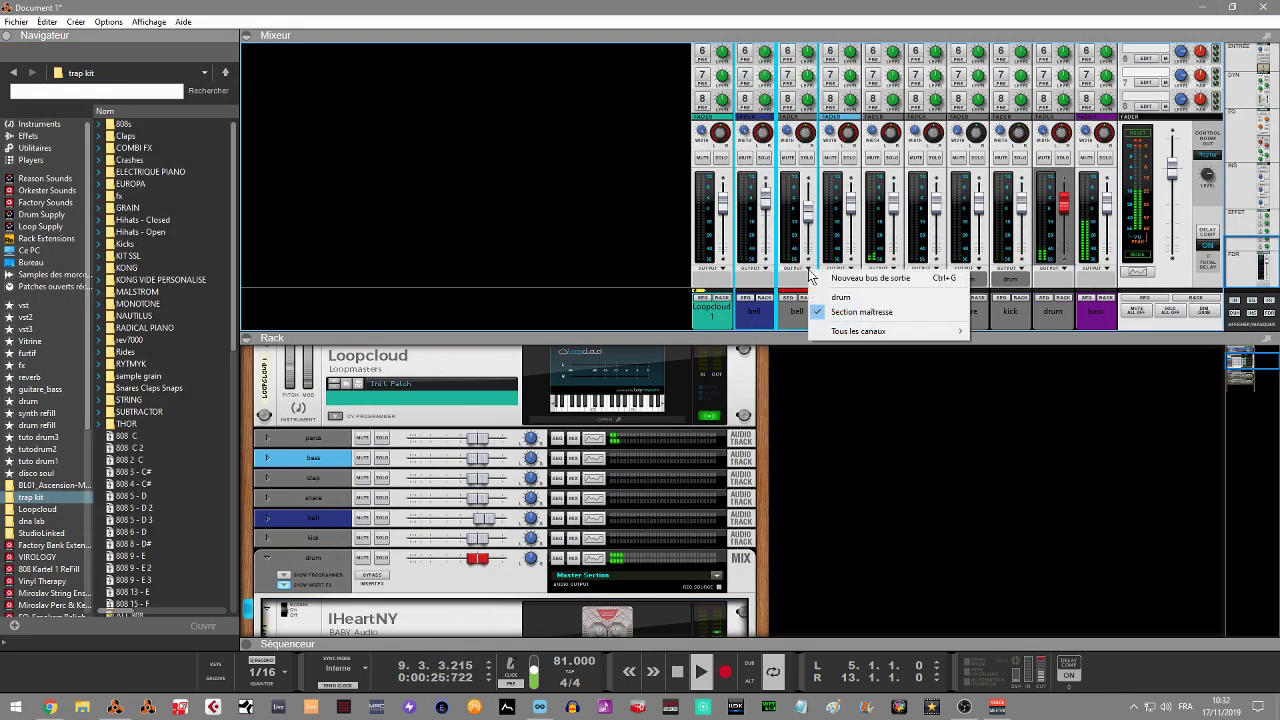
left_click(840, 313)
Rename the new output bus as "bell"
double_click(796, 311)
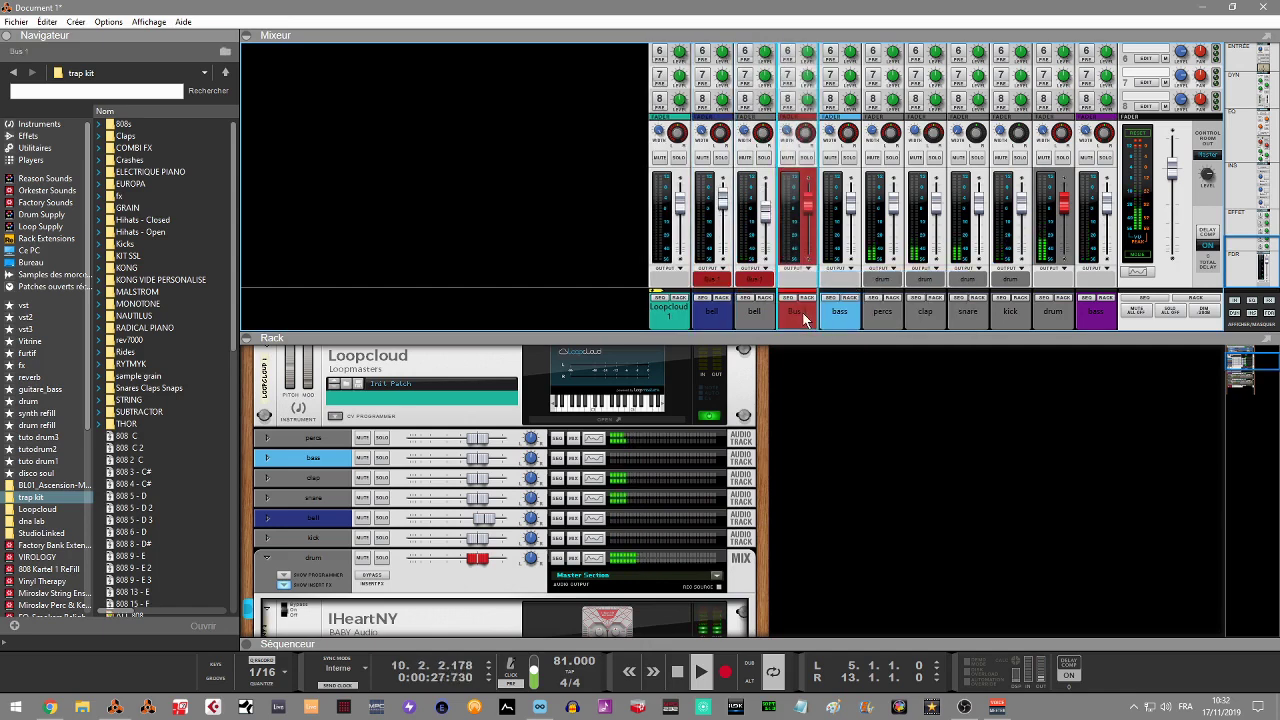
type("be")
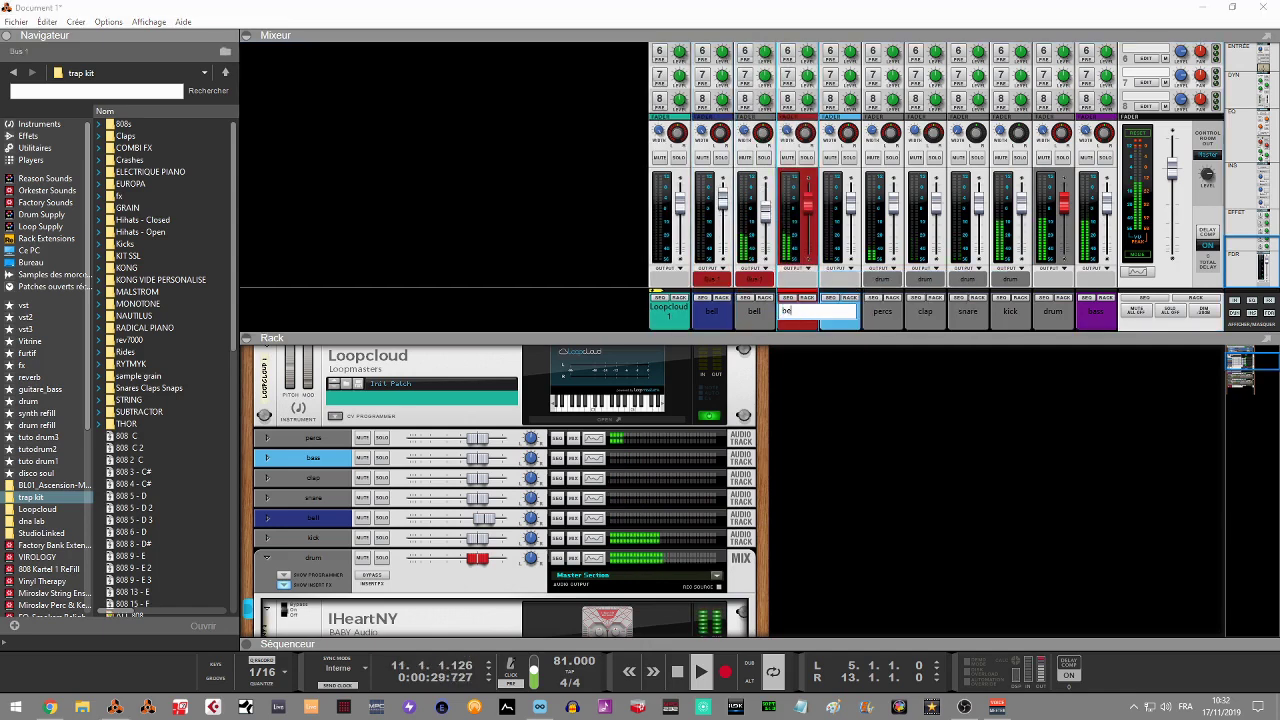
key("Return")
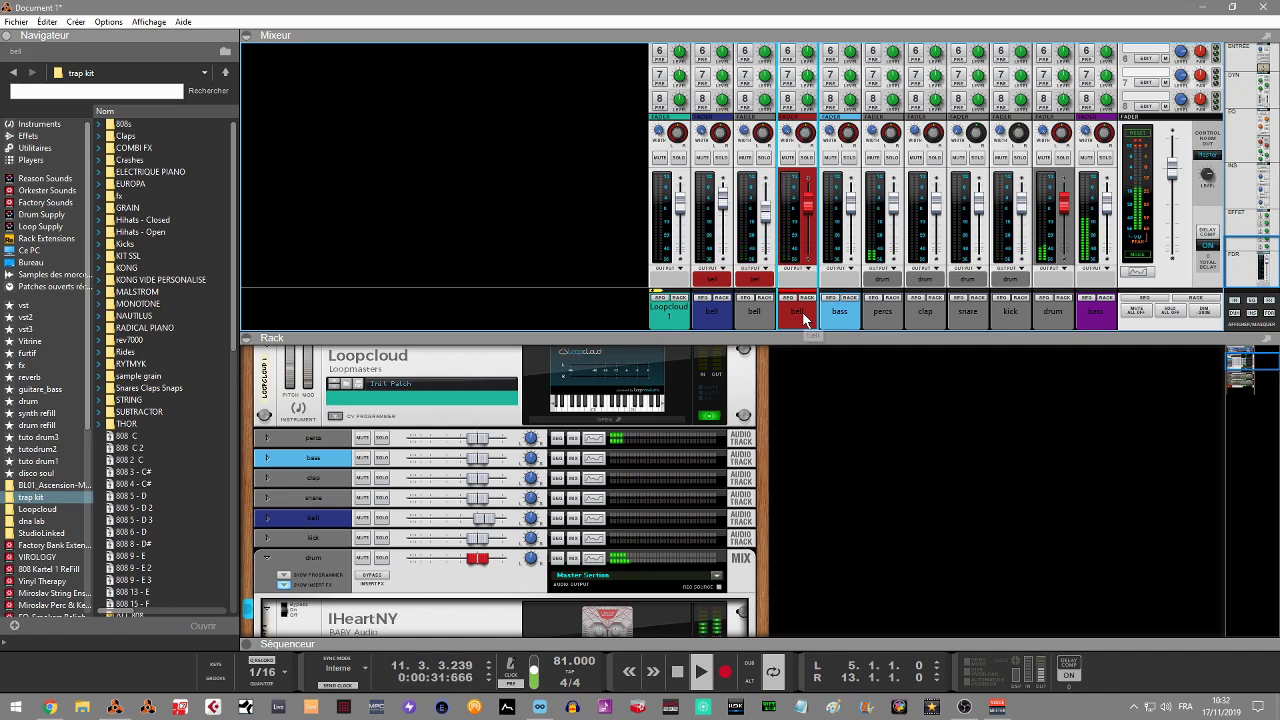
Set the channel color of both bell channels to Bordeaux to match their bus
left_click(714, 322)
left_click(742, 328)
right_click(745, 329)
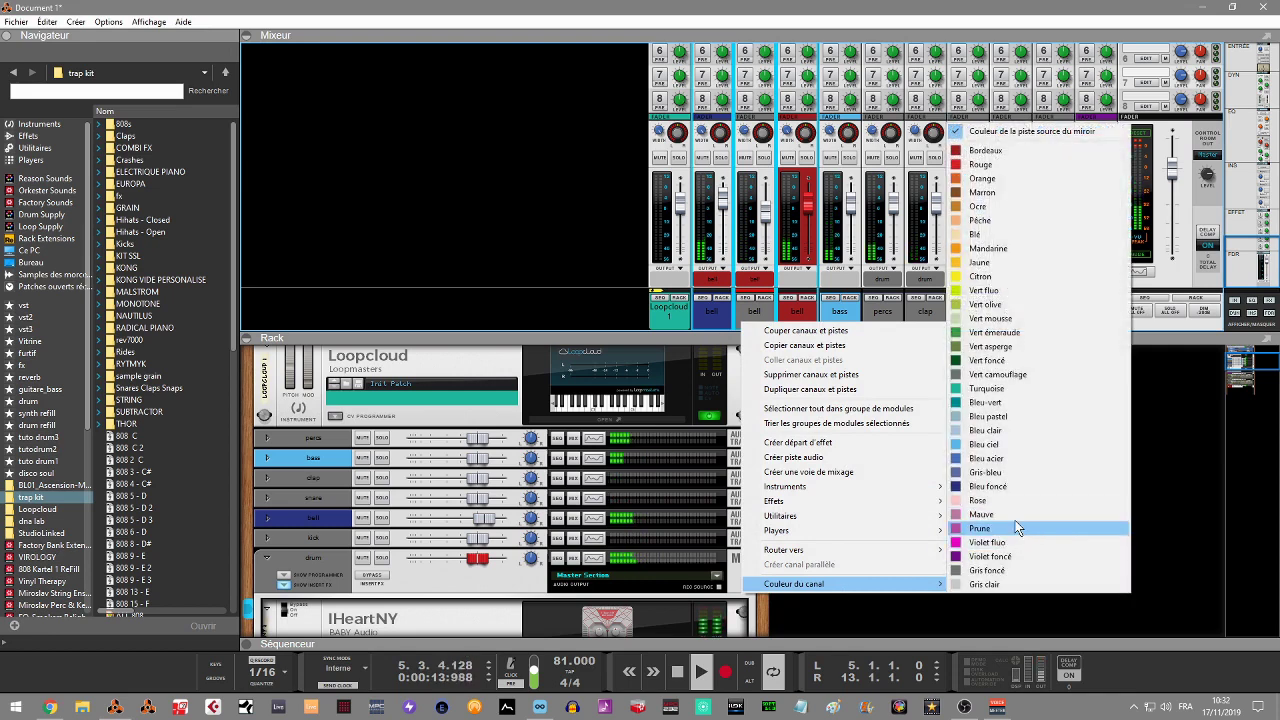
left_click(983, 150)
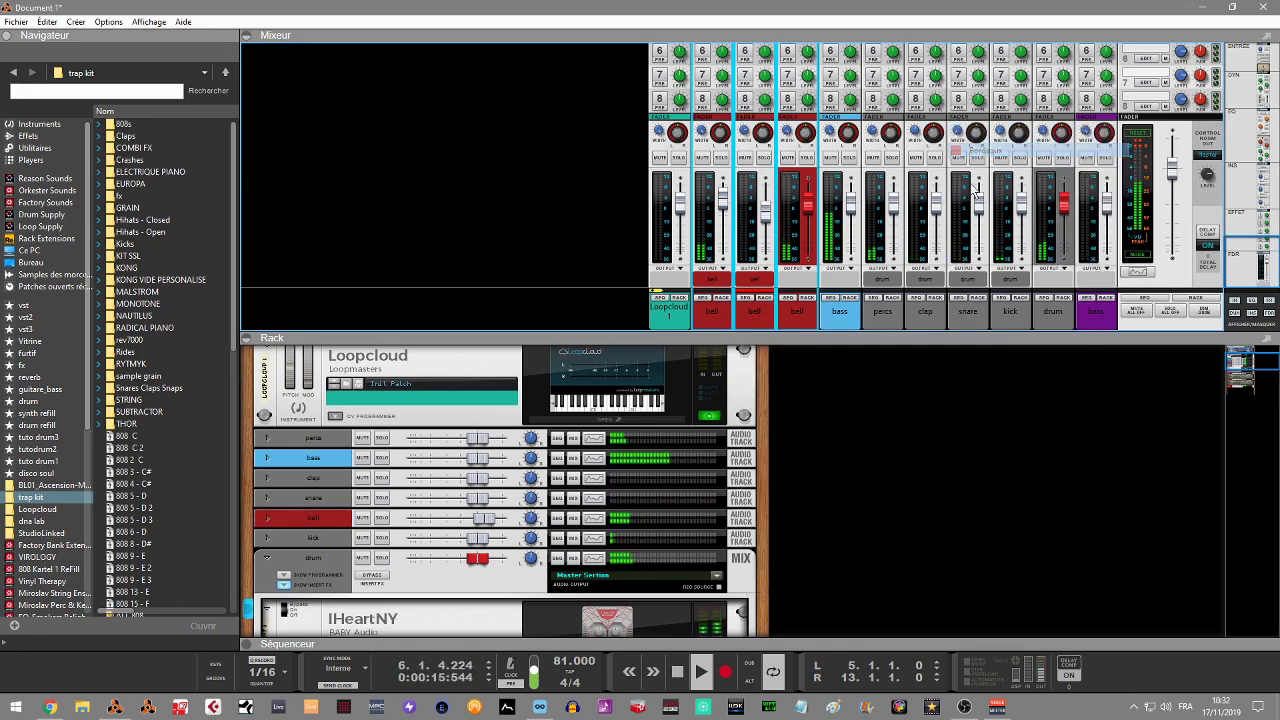
Locate the bell bus in the rack, show its insert effects and add the SuperVHS effect there
left_click(807, 298)
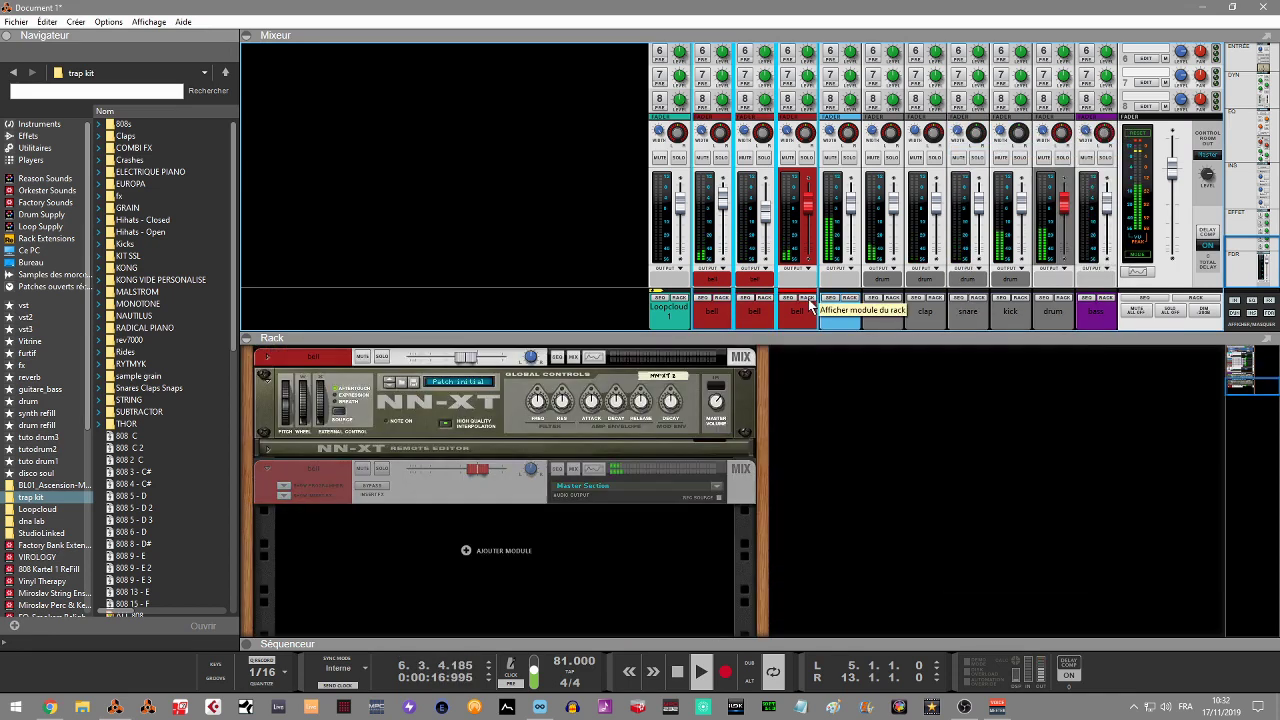
left_click(285, 497)
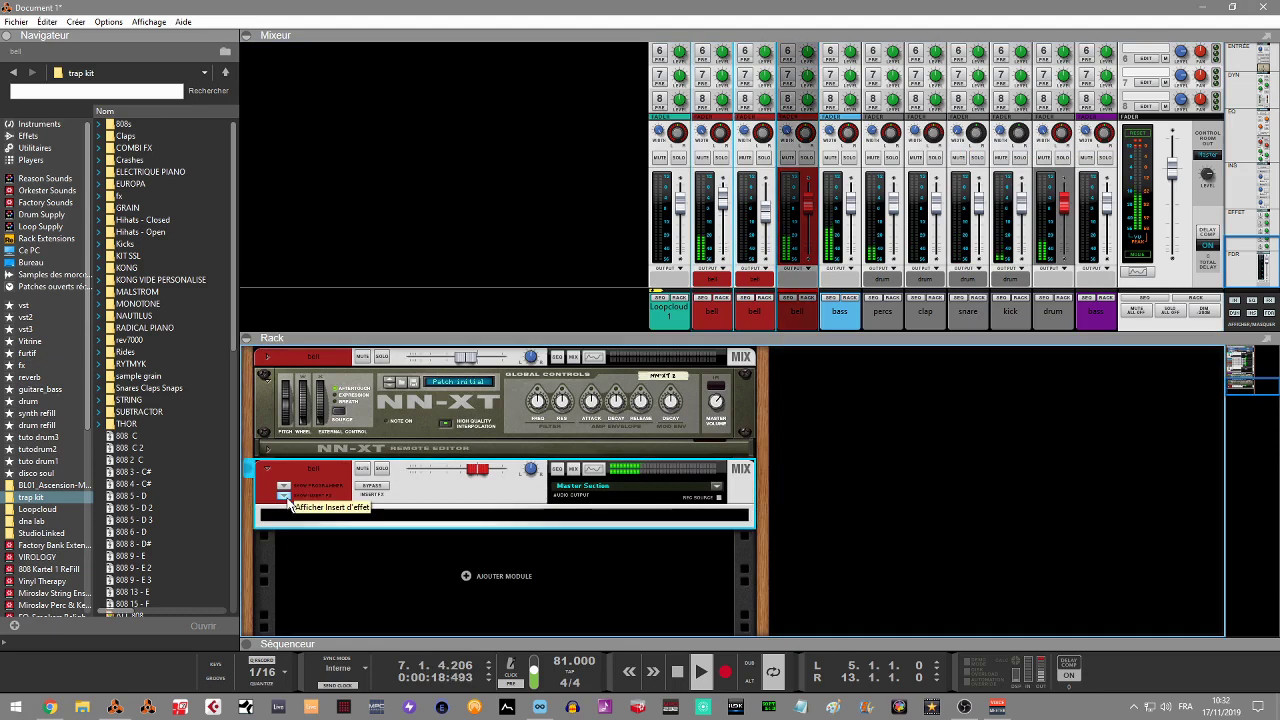
left_click(42, 139)
mouse_move(166, 488)
left_mouse_down()
mouse_move(350, 595)
mouse_move(508, 522)
mouse_move(538, 534)
left_mouse_up()
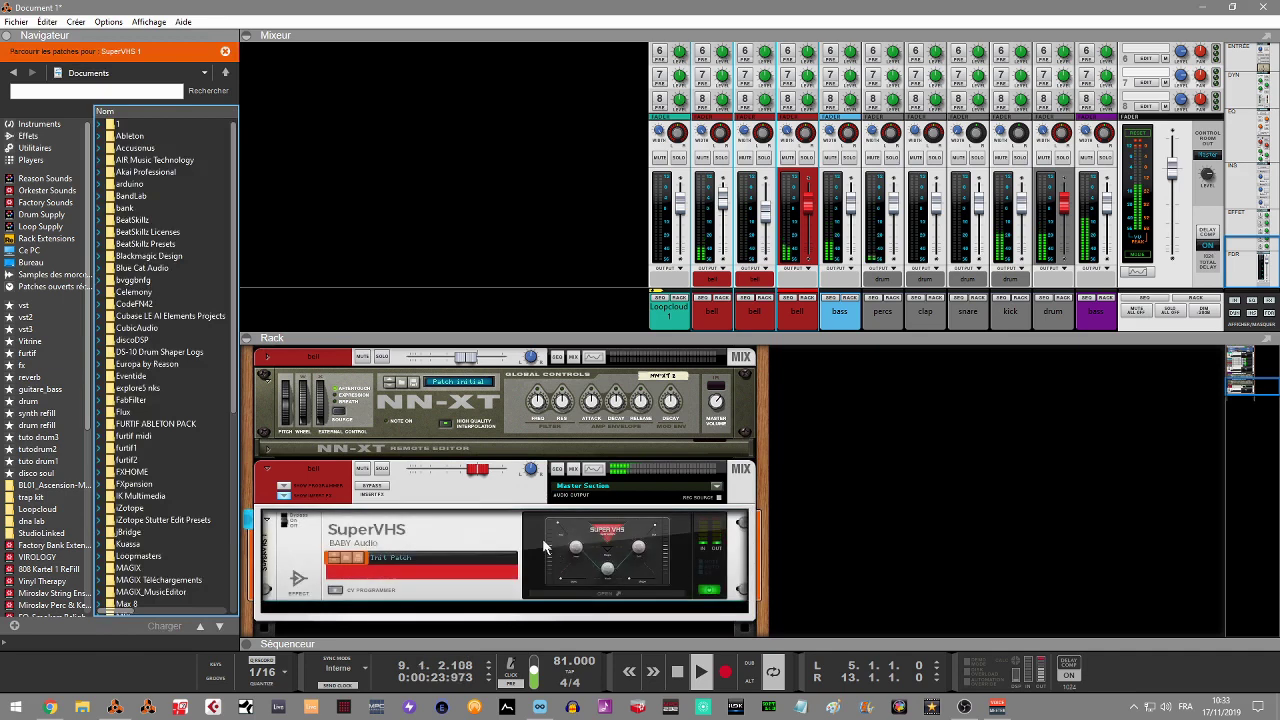
Open SuperVHS, turn on its Magic effect and lower the level of the selected bell channels and bus slightly
left_click(588, 603)
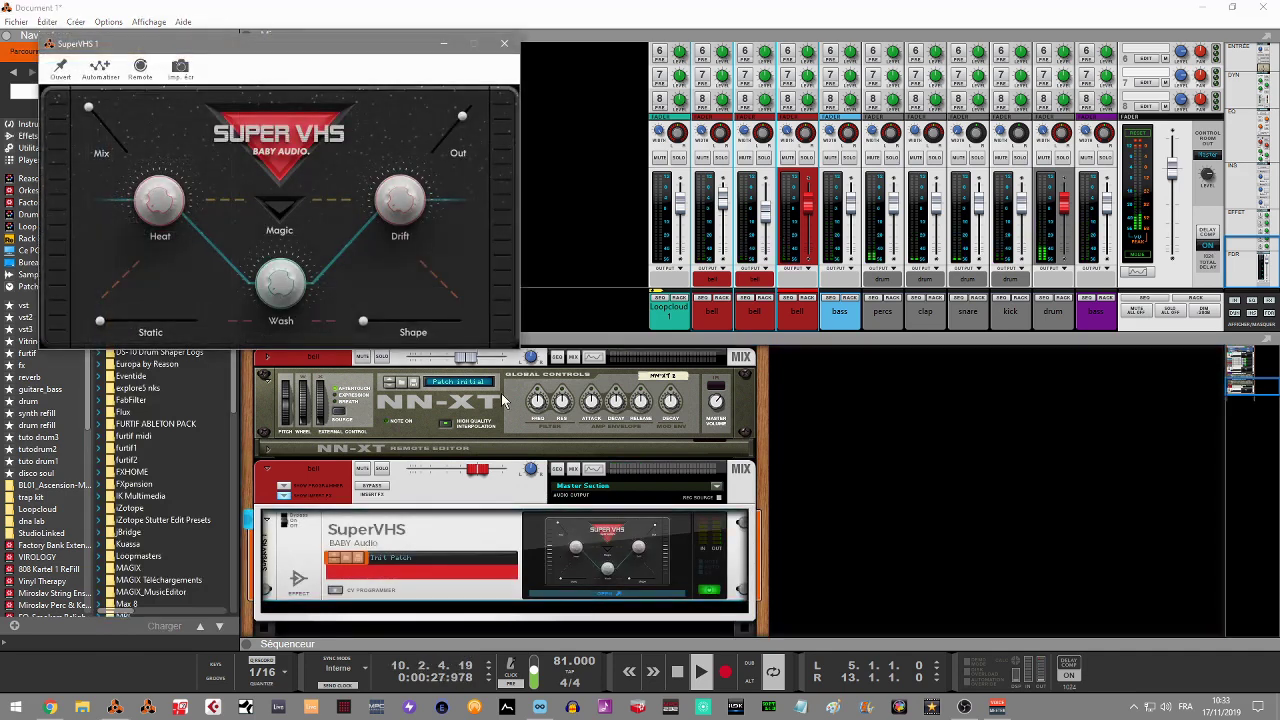
left_click(272, 198)
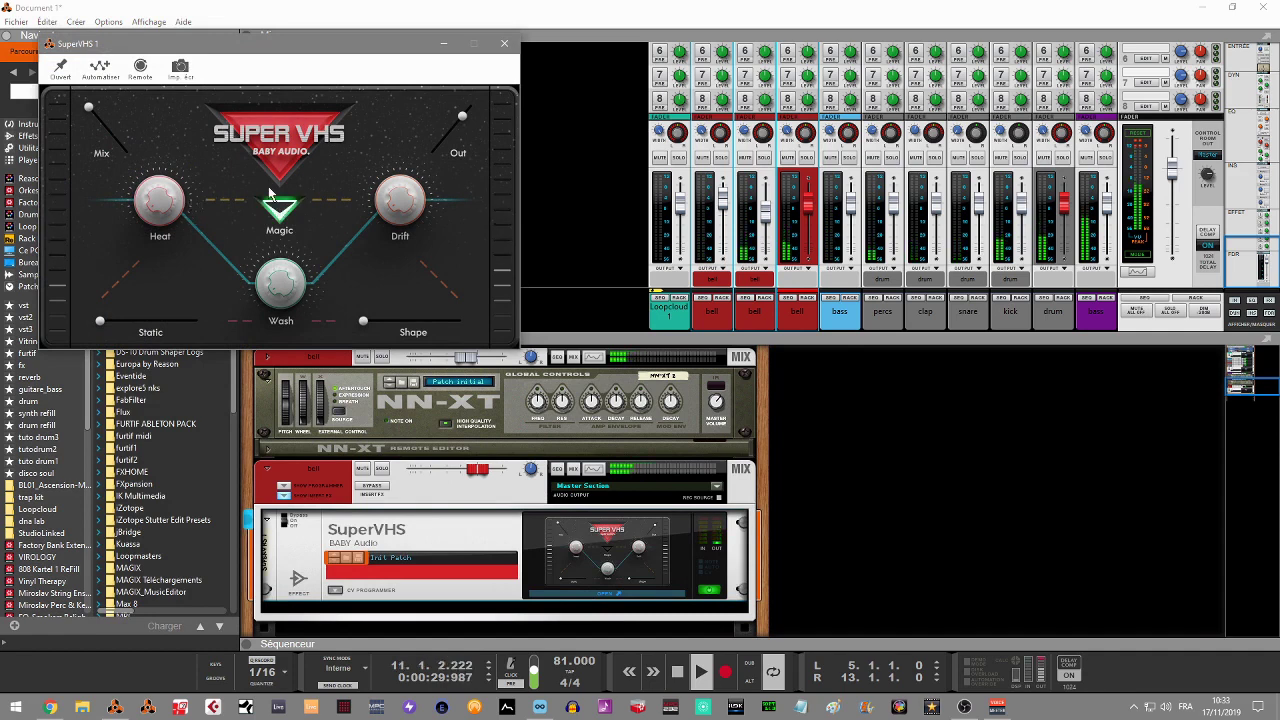
left_click(813, 207)
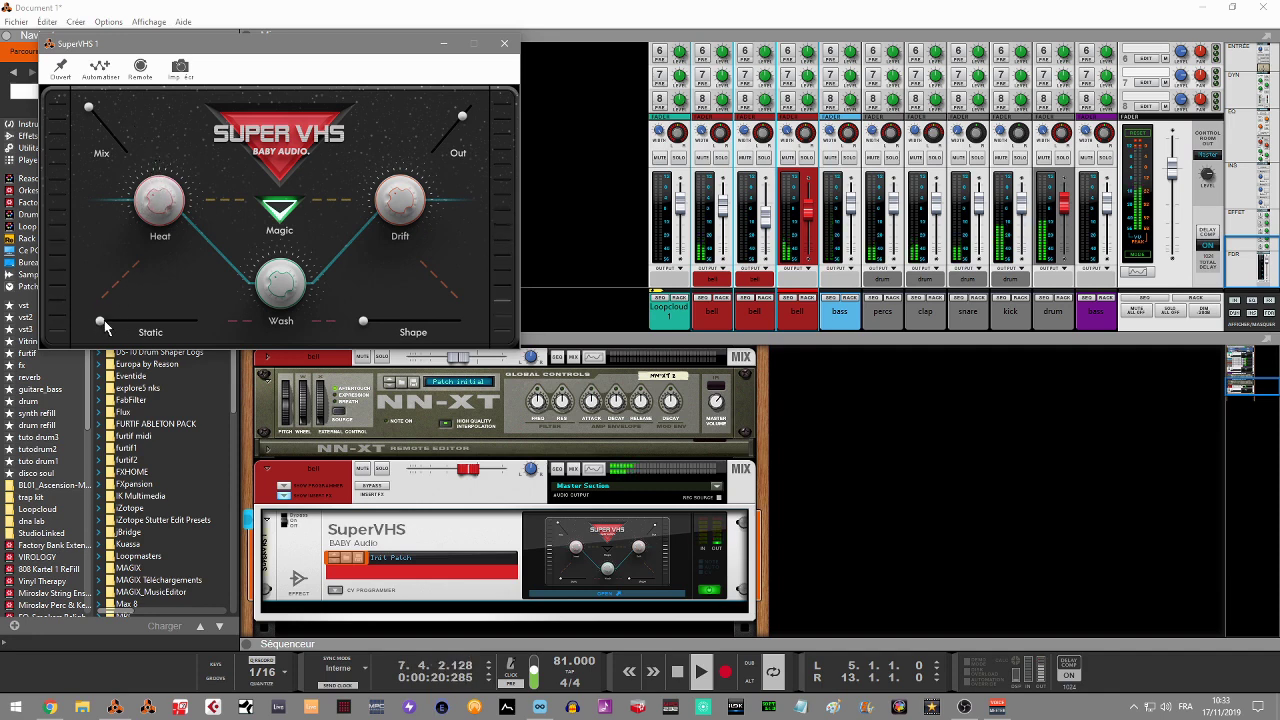
Raise SuperVHS's Static to about a third, move Mix part of the way along its slider, and raise the bell bus level slightly
left_click_drag(120, 319, 124, 322)
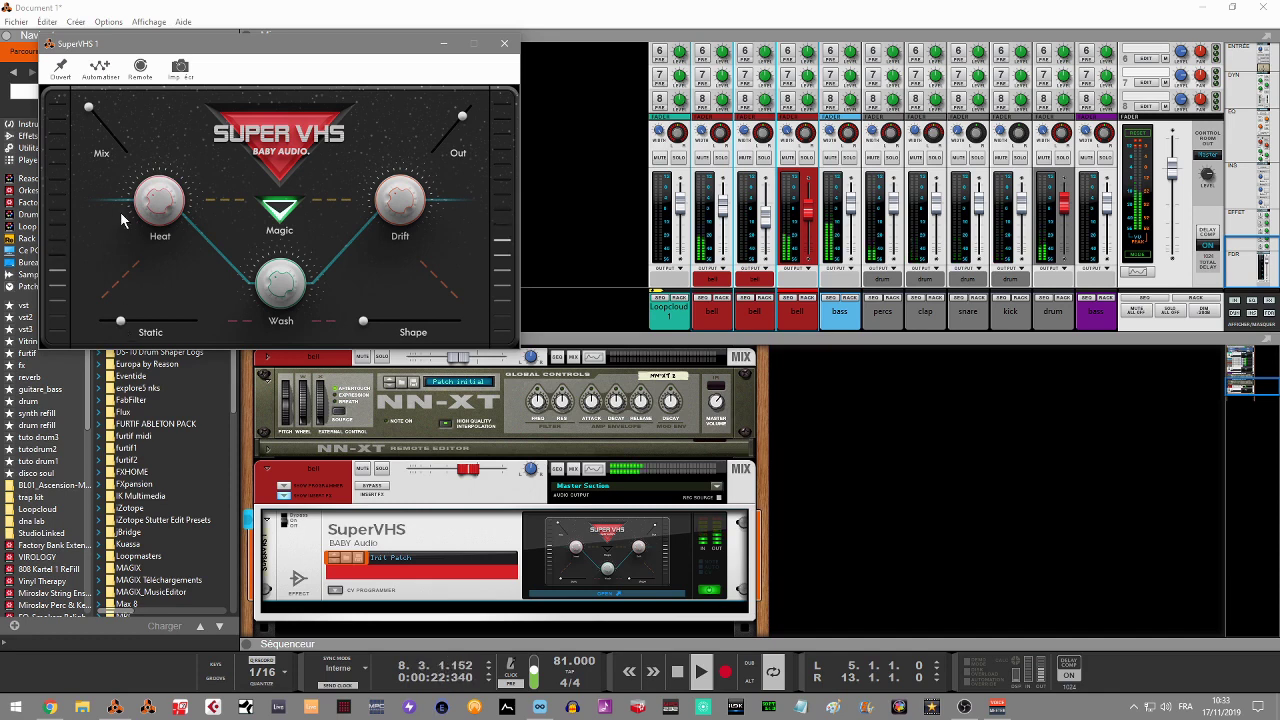
left_click_drag(90, 110, 108, 123)
left_click_drag(120, 321, 135, 321)
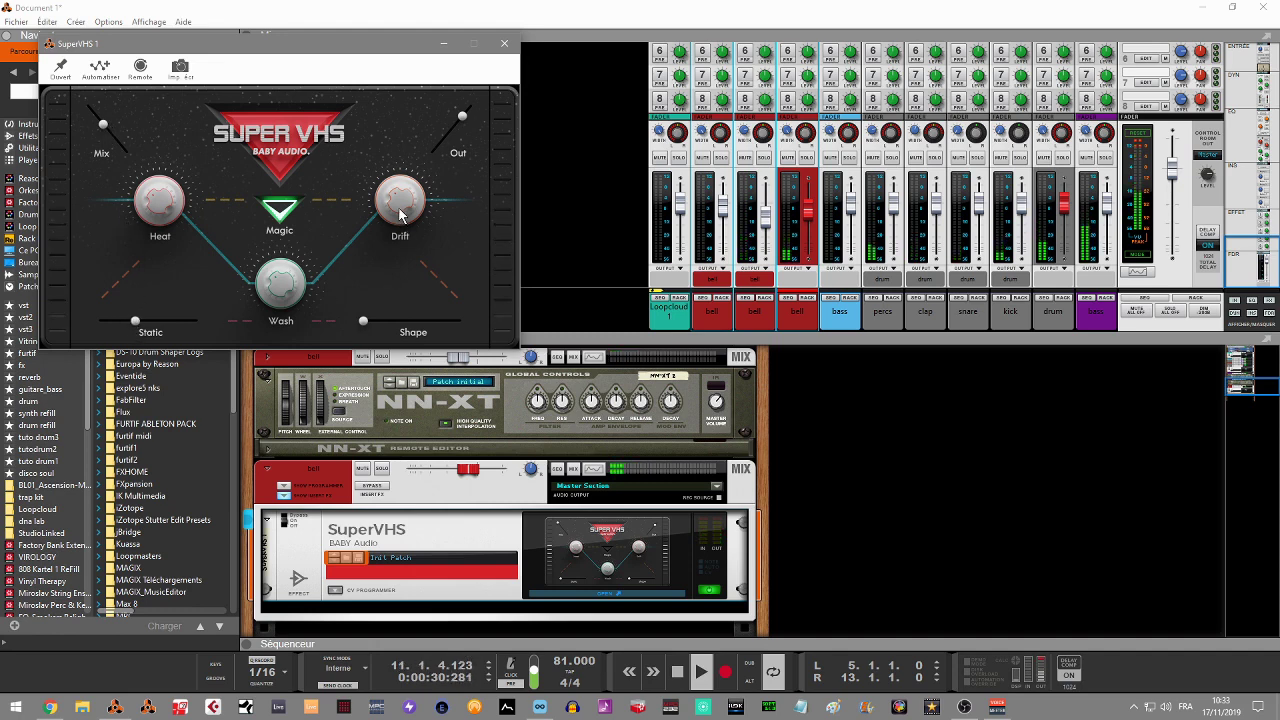
left_click_drag(137, 325, 130, 323)
left_click_drag(808, 213, 809, 211)
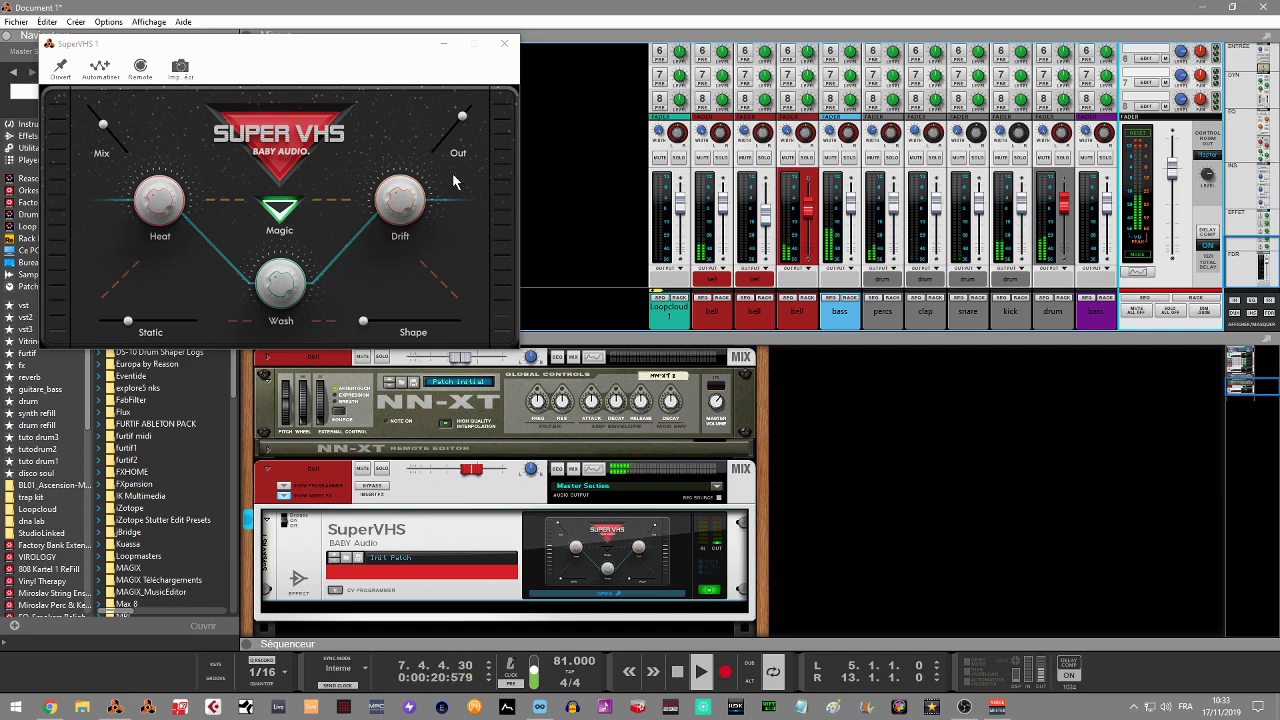
Raise SuperVHS's Shape slightly, close its window and hide the bell bus's insert effects
left_click(366, 322)
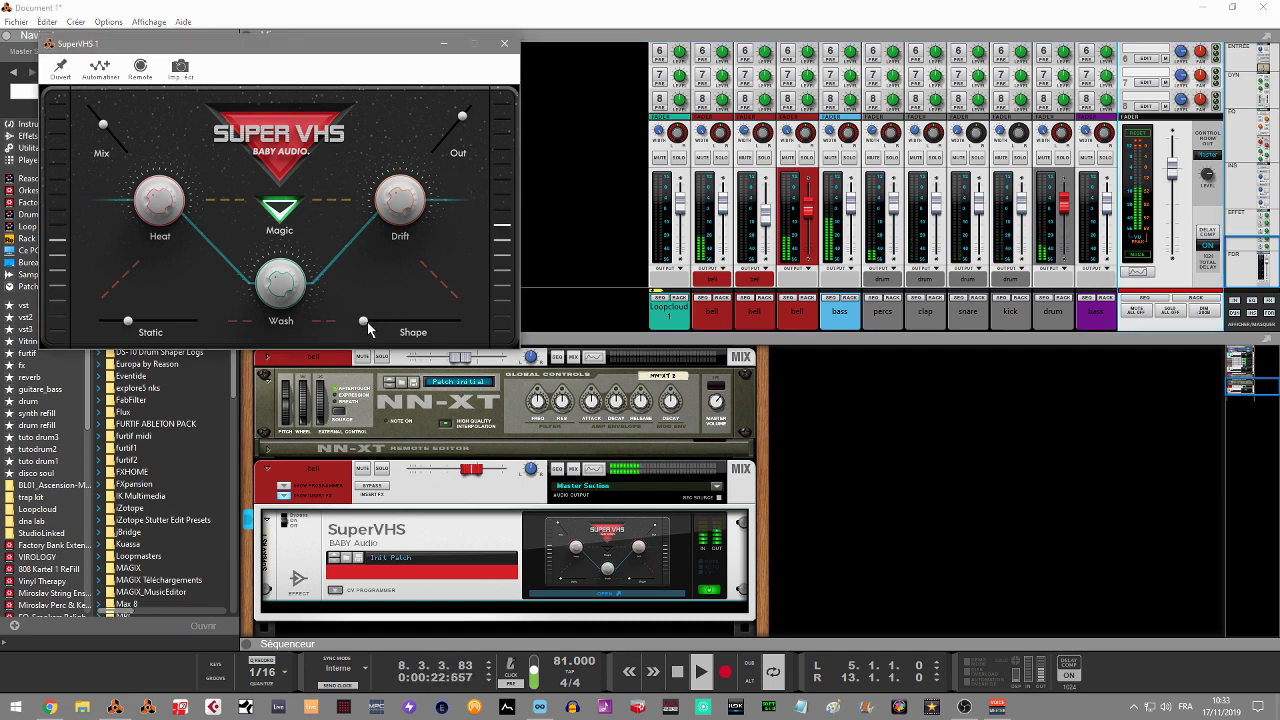
left_click_drag(367, 321, 372, 322)
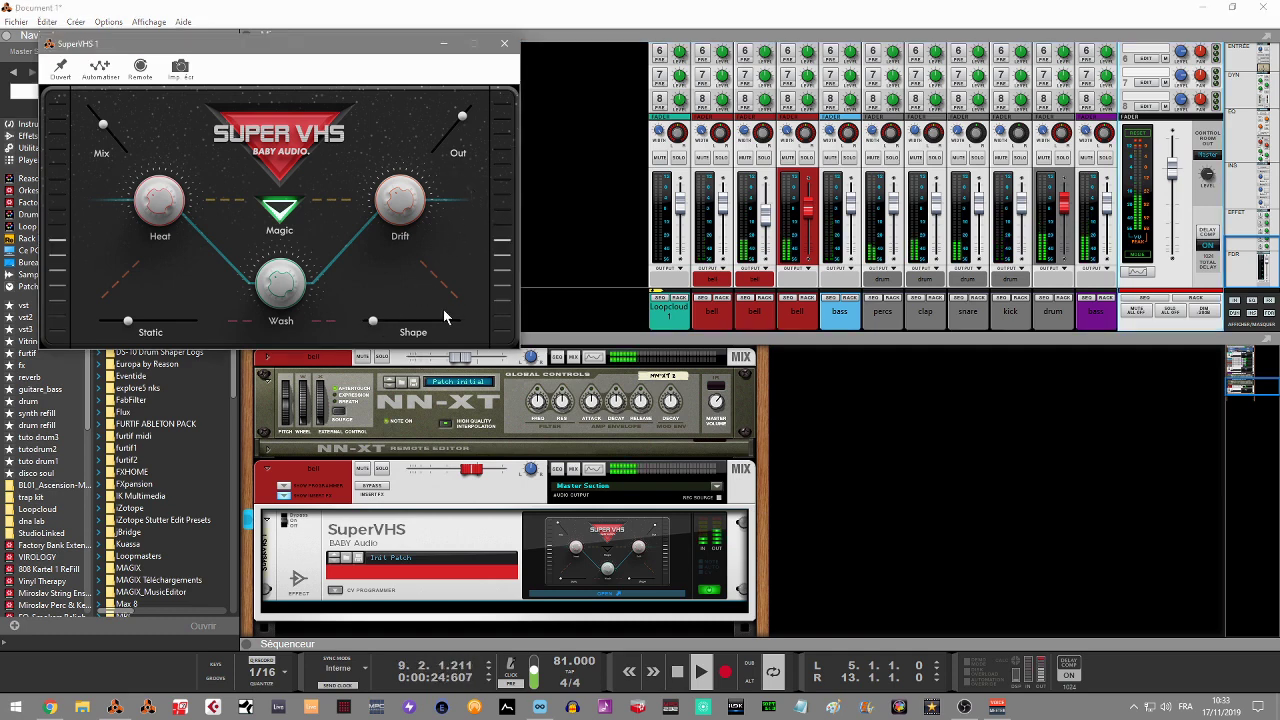
left_click(504, 43)
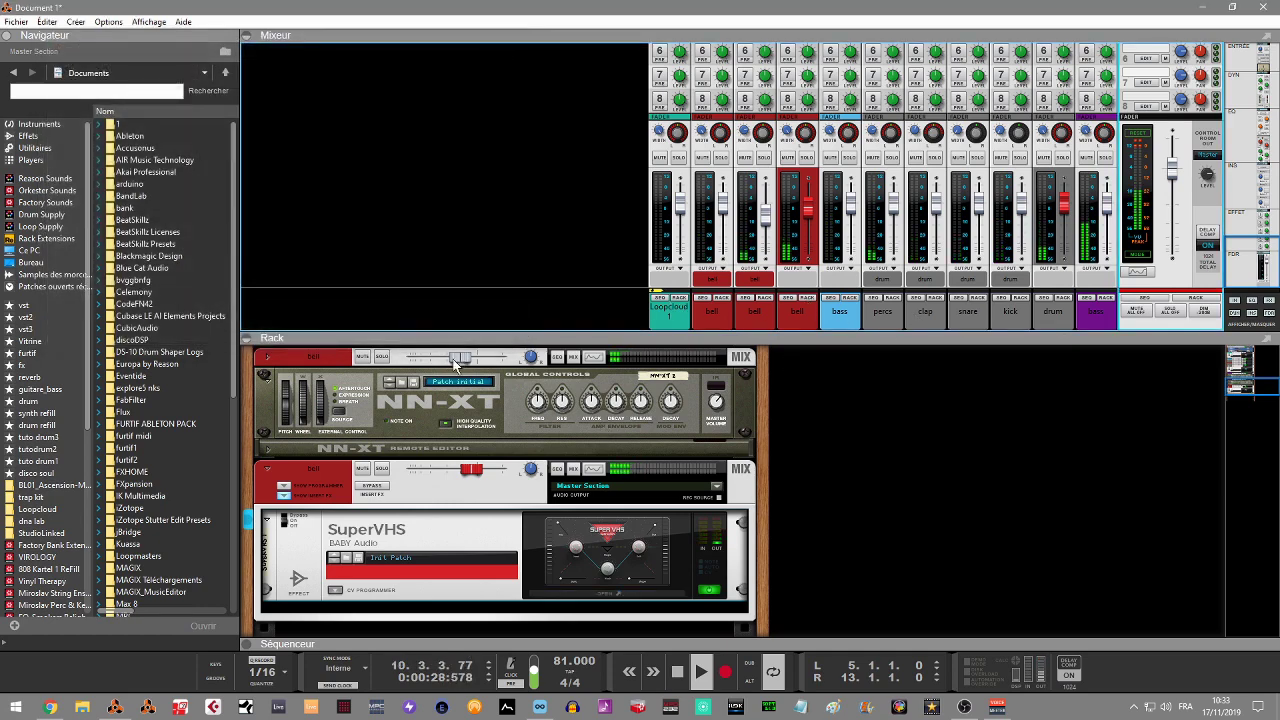
left_click(285, 496)
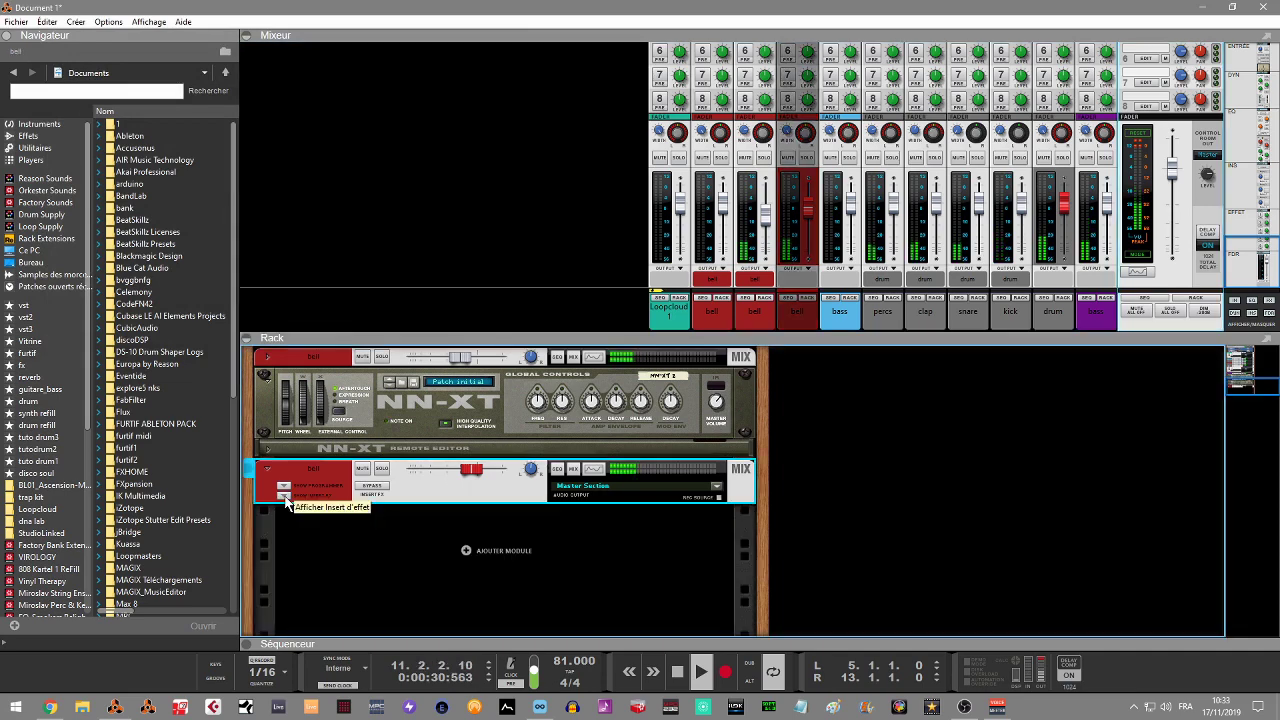
Show the master section's insert effects in the rack and delete the MClass Compressor from them
left_click_drag(1242, 385, 1240, 350)
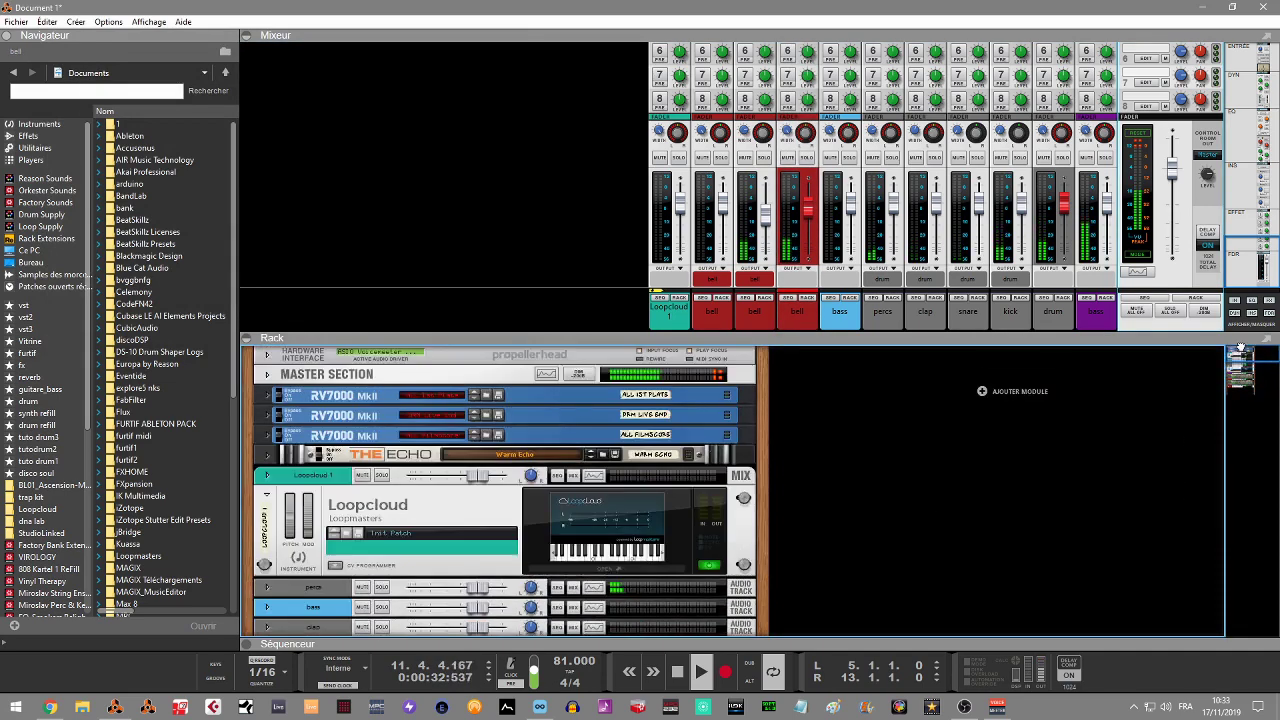
left_click(266, 374)
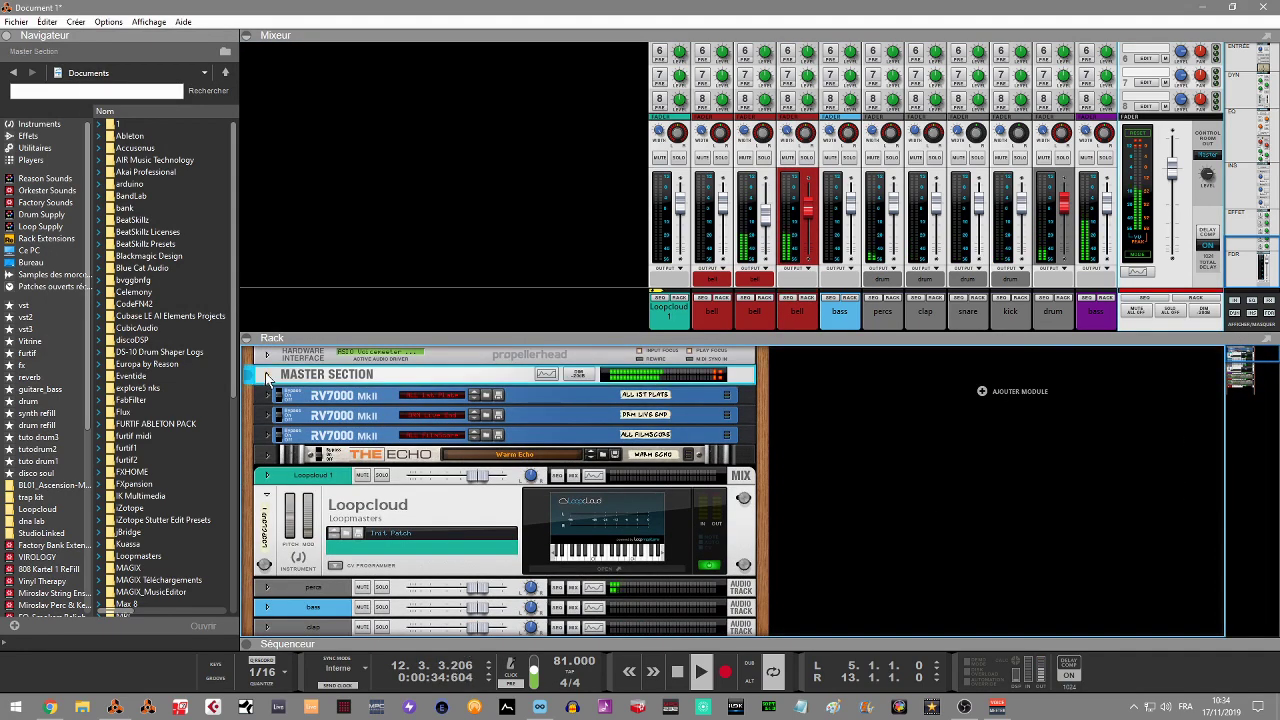
left_click(284, 446)
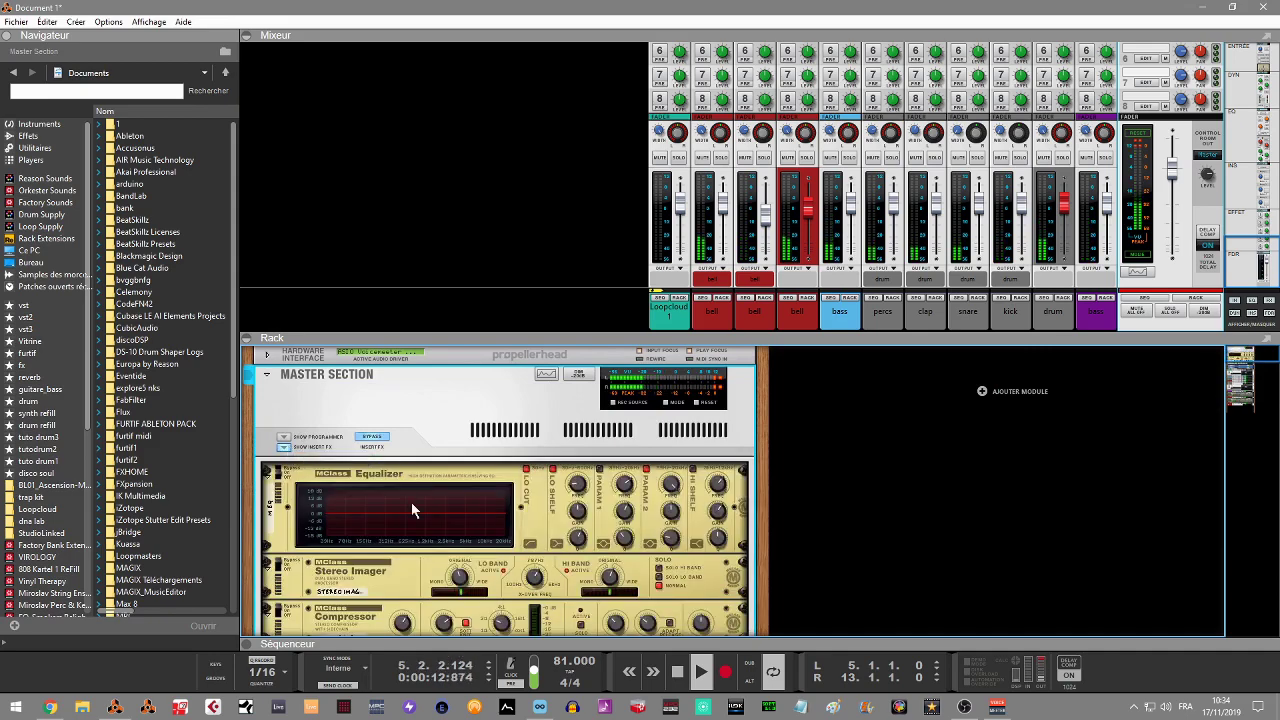
left_click_drag(1246, 362, 1248, 370)
left_click(355, 493)
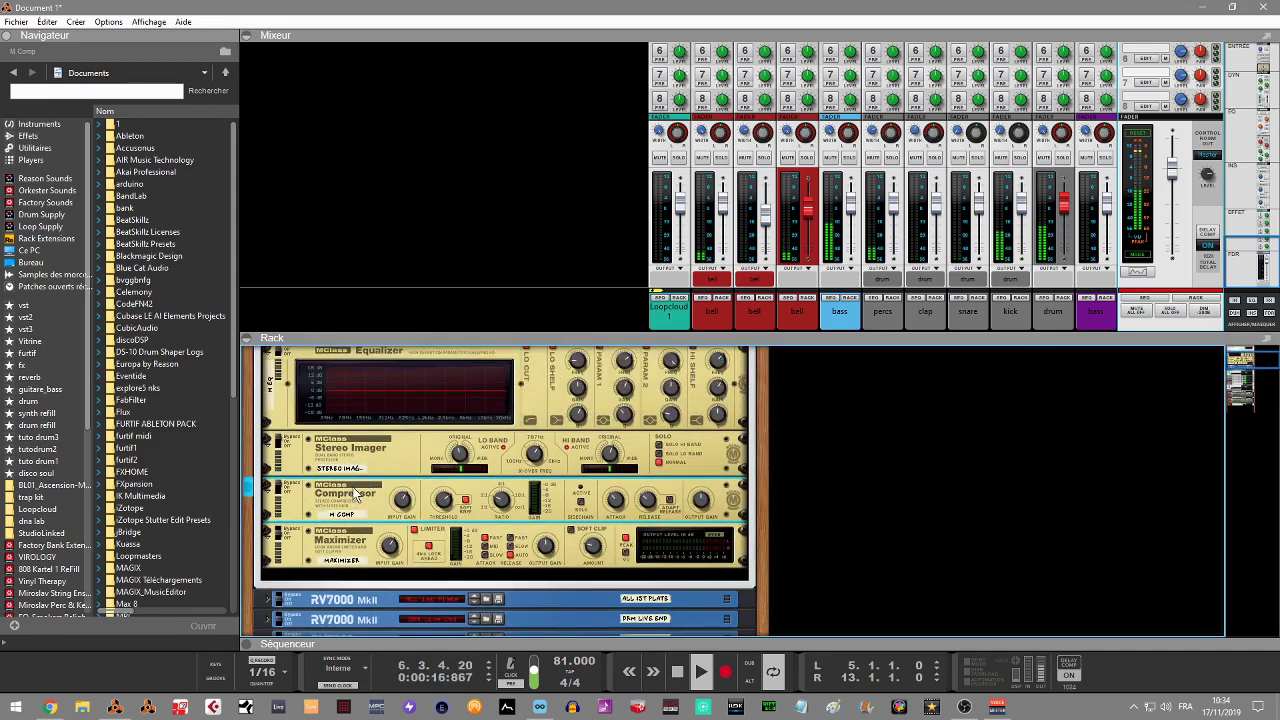
key("Delete")
key("Return")
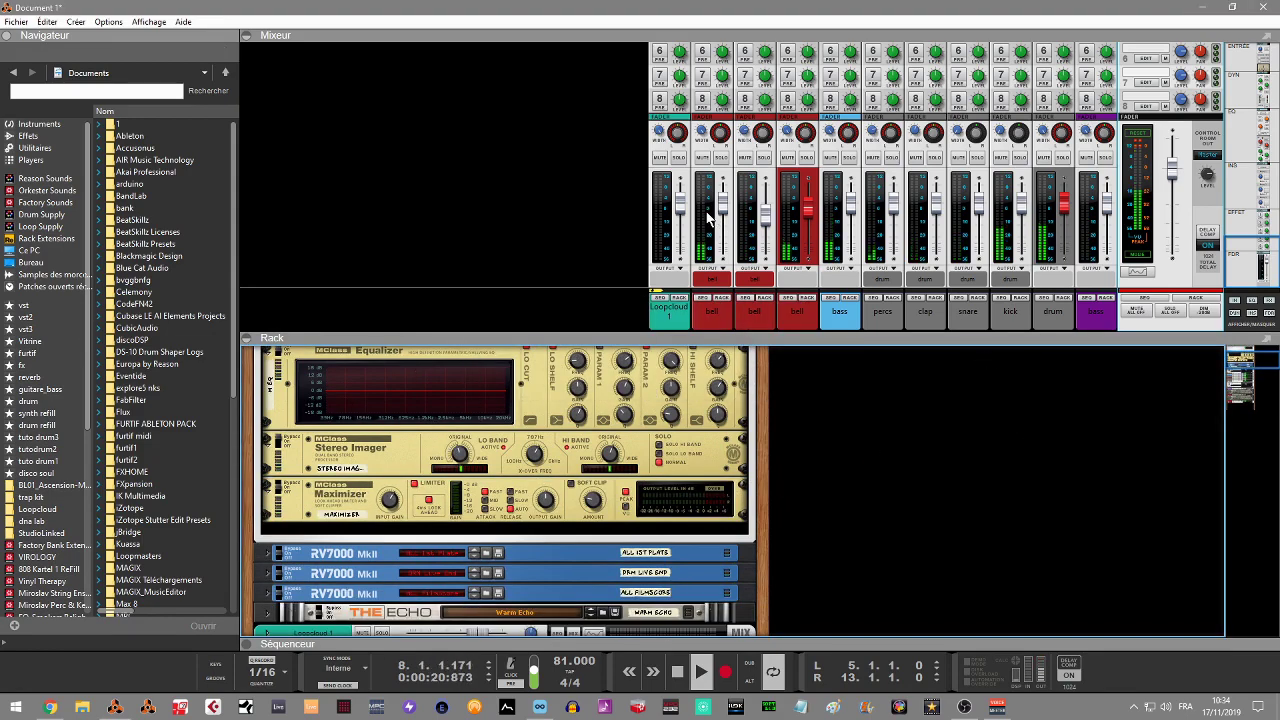
Take the master inserts out of bypass and widen the Stereo Imager's high band with its solo mode on Normal
left_click(246, 36)
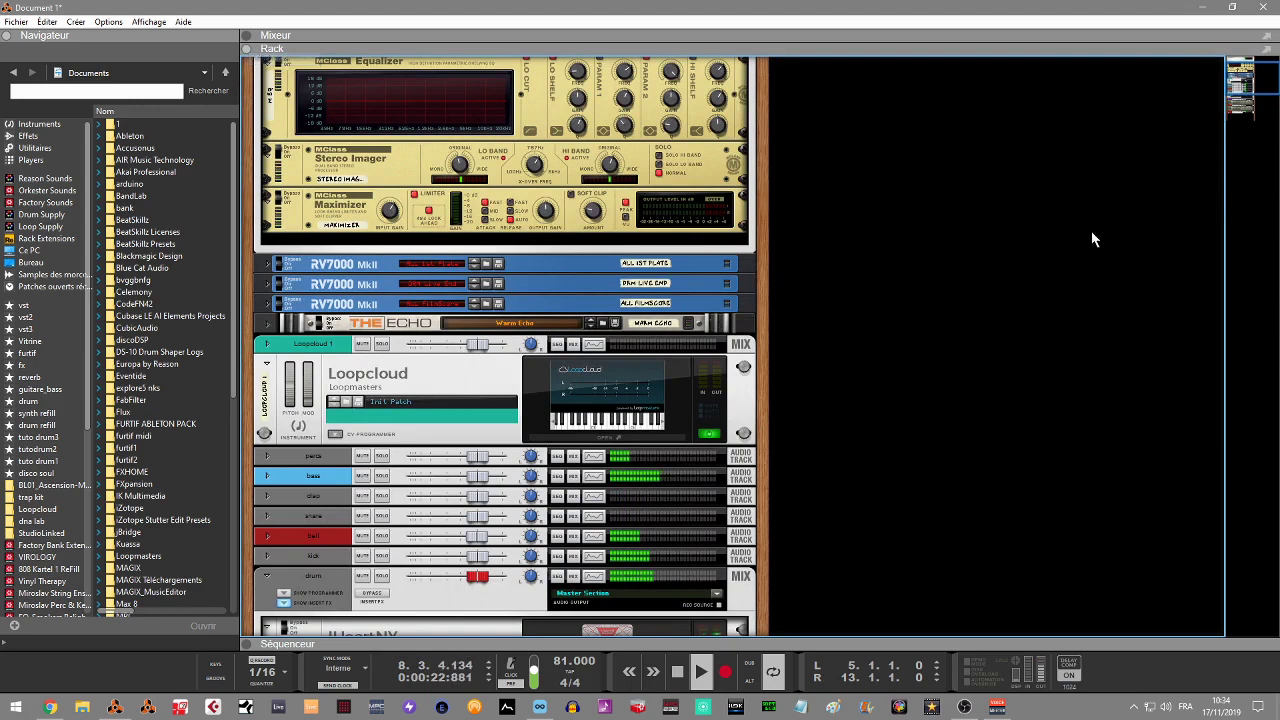
left_click(1255, 85)
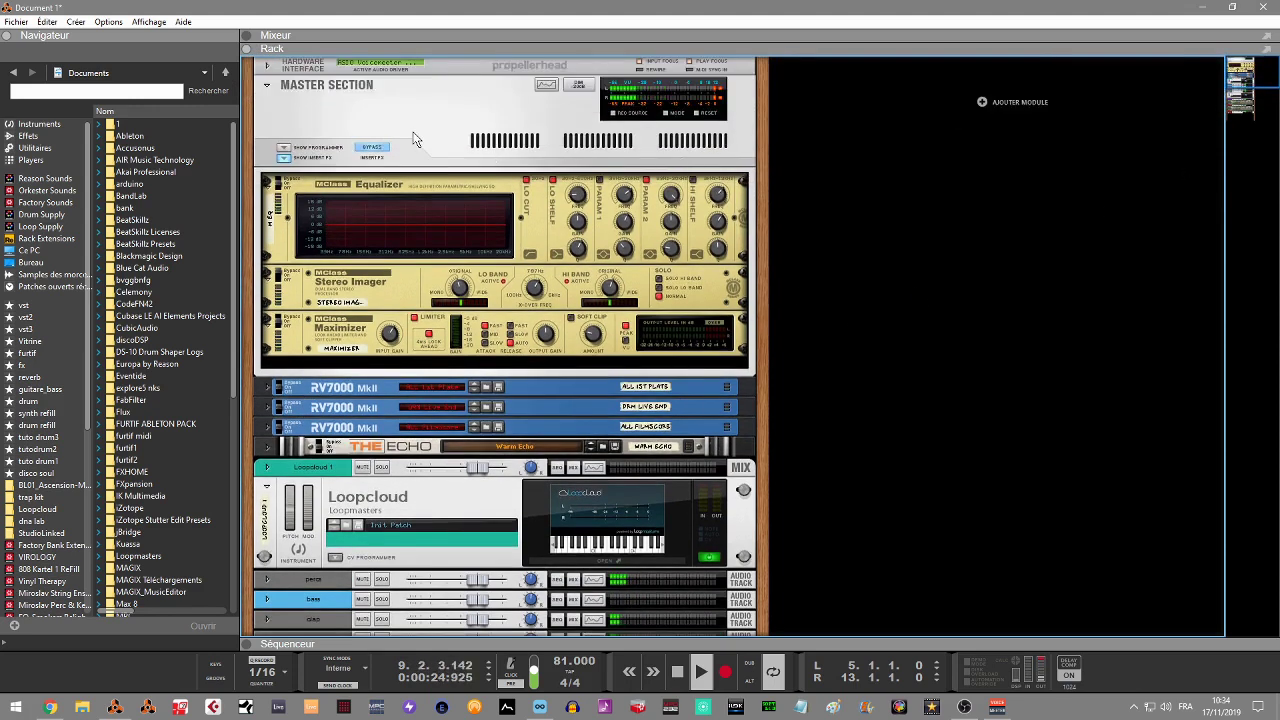
left_click(483, 274)
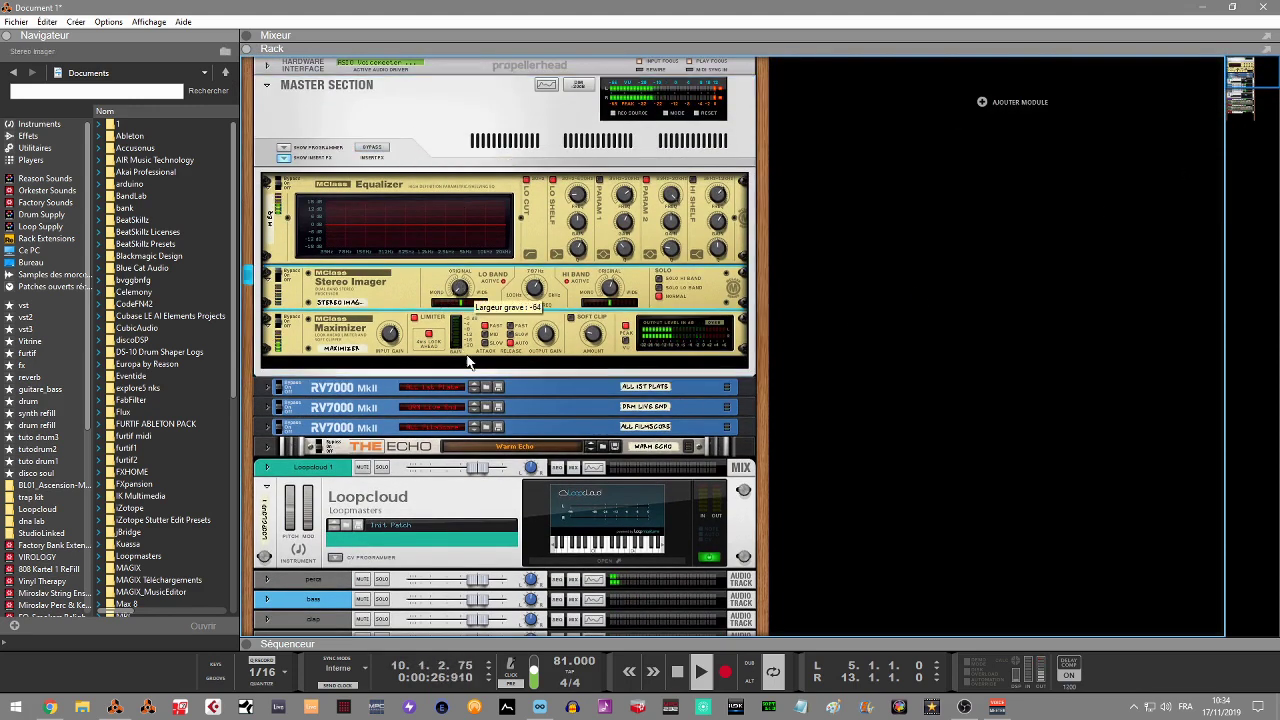
left_click(660, 290)
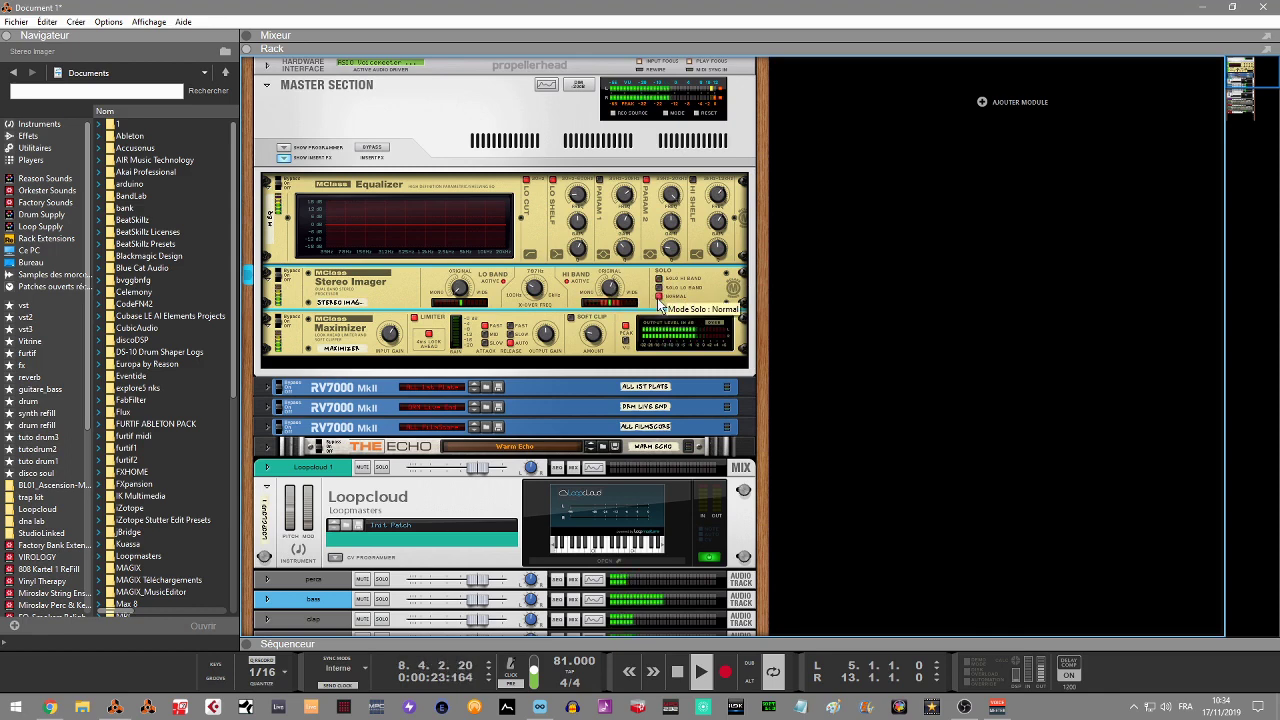
Shape the master MClass Equalizer's curve with a slight parametric 1 dip, and change the master meter's display mode
left_click_drag(603, 190, 610, 226)
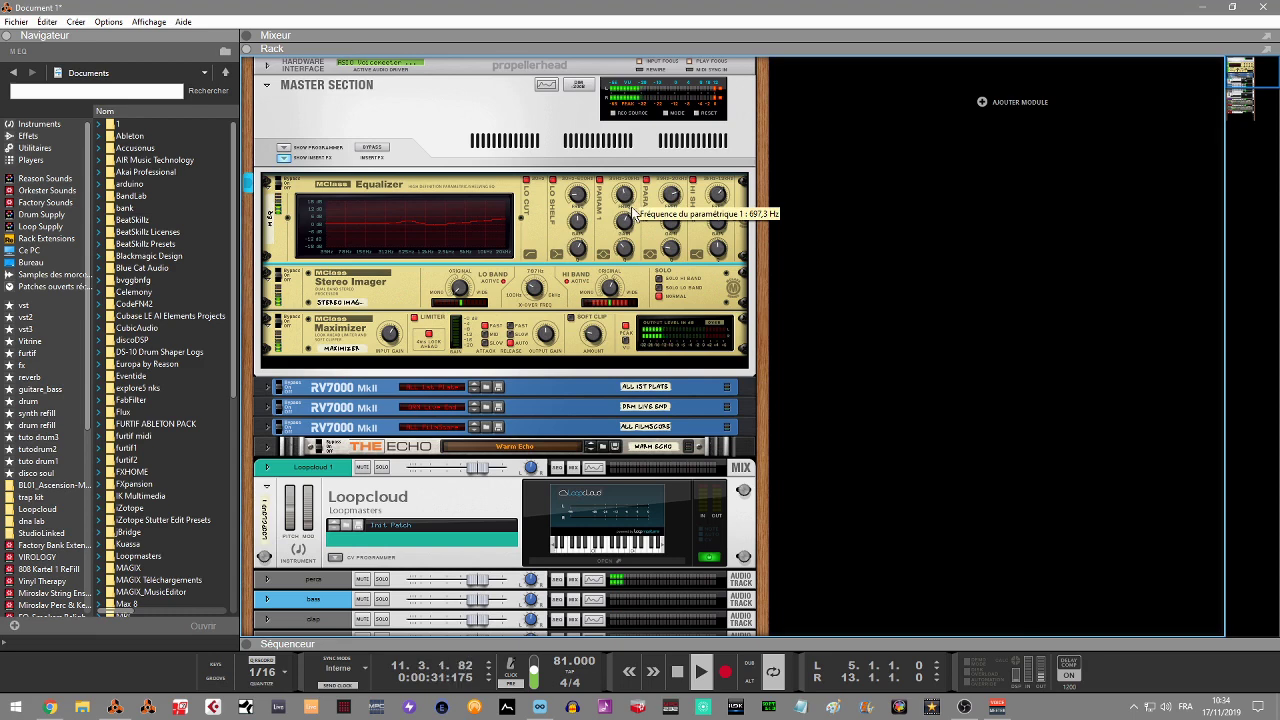
left_click_drag(625, 231, 626, 238)
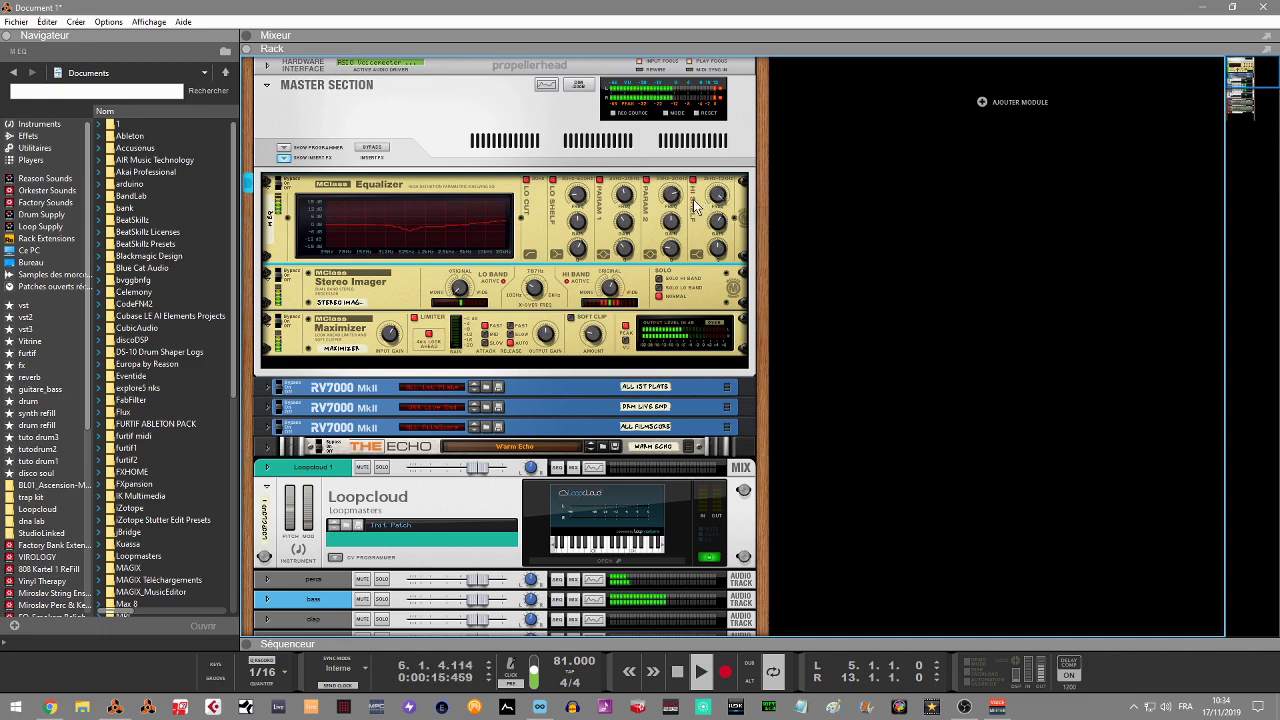
left_click(393, 342)
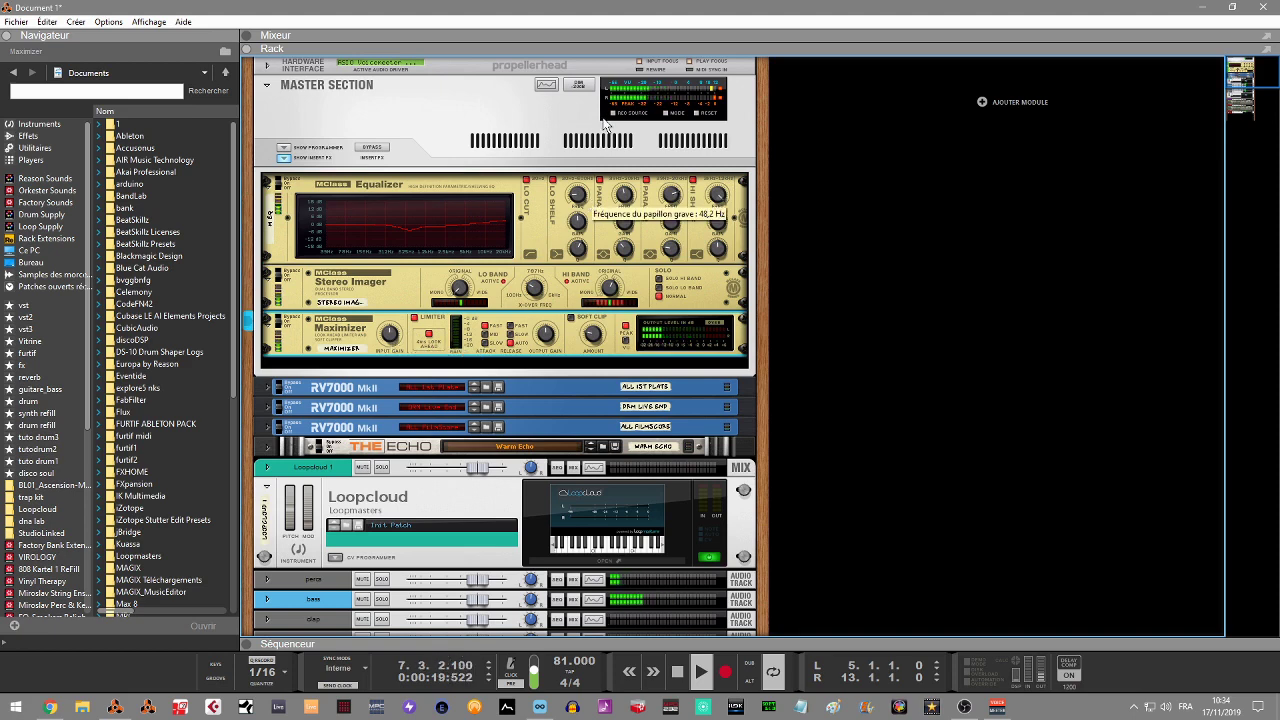
left_click(666, 116)
left_click(666, 116)
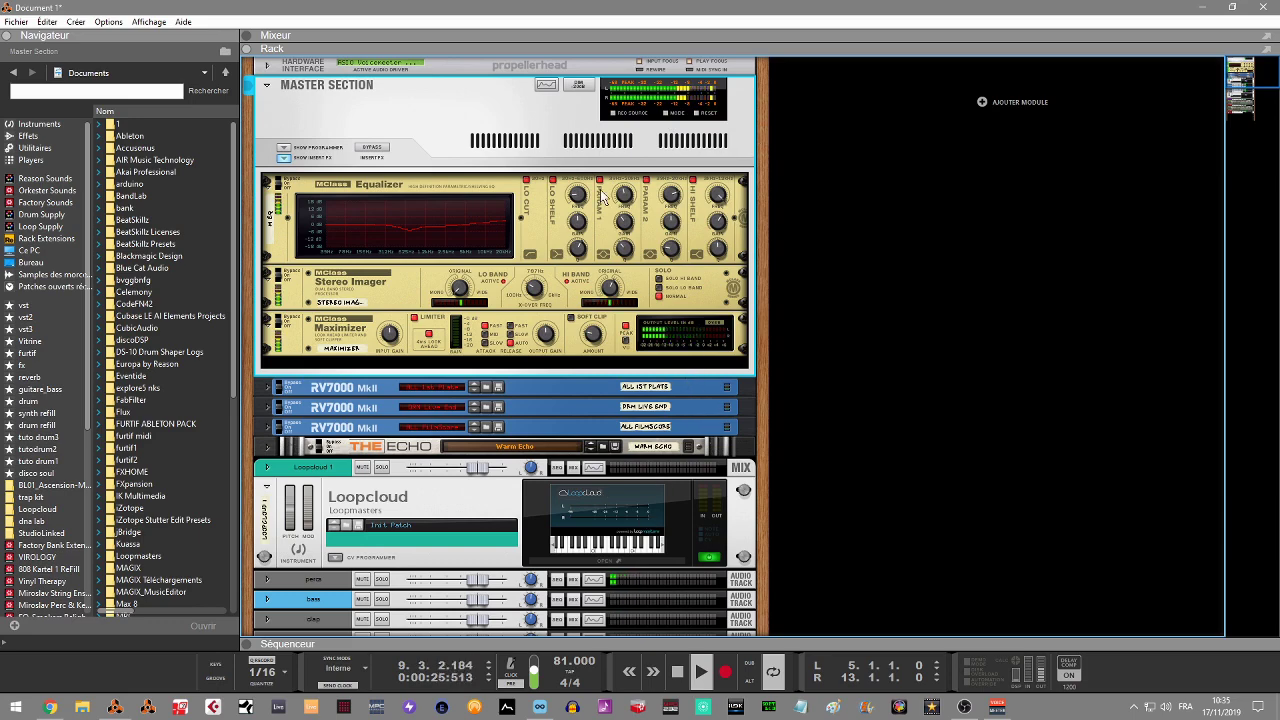
Hide the mixer's EQ, inserts and effect send sections, and turn on the master compressor with its threshold at -14.88 dB
key("F5")
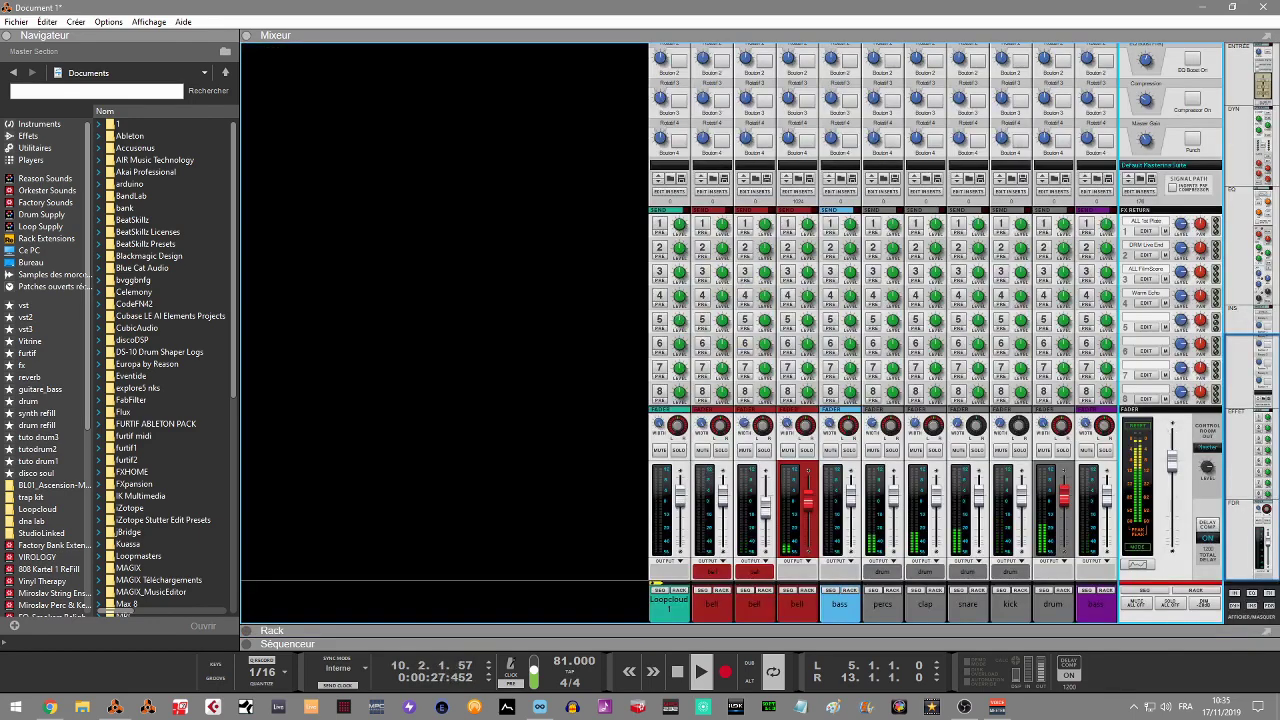
left_click(1237, 612)
left_click(1252, 600)
left_click(1270, 600)
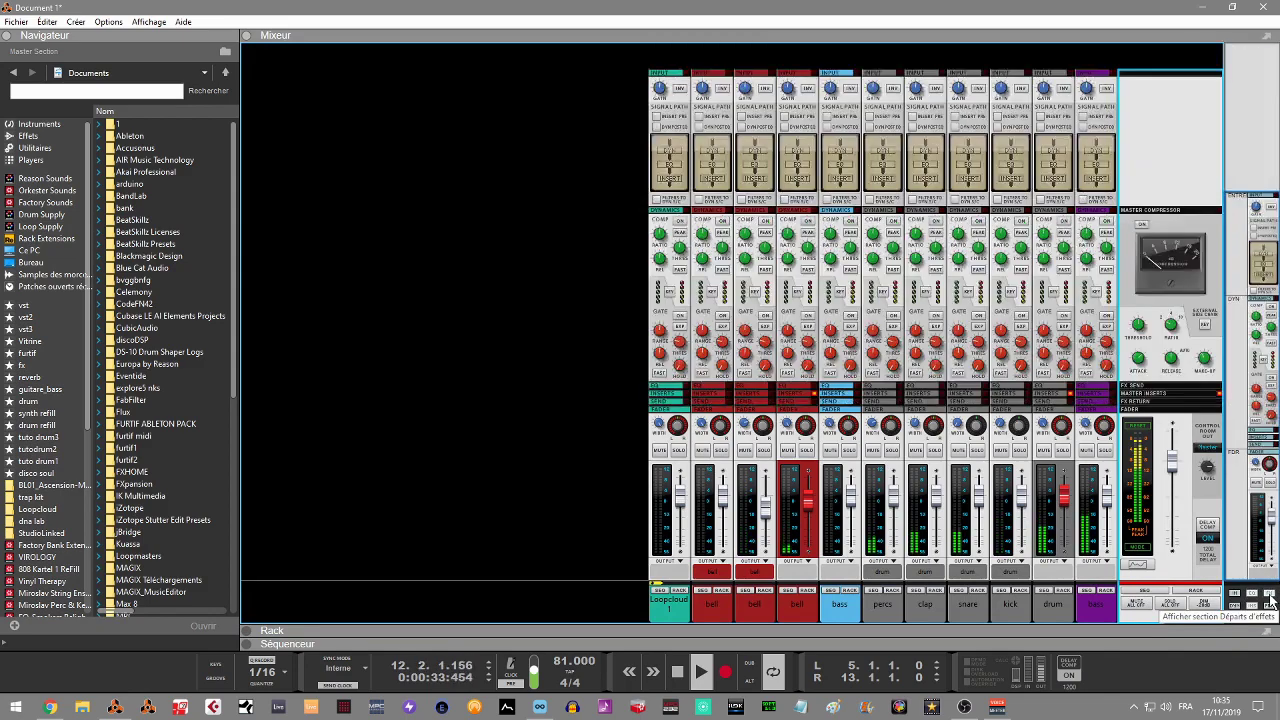
left_click(1142, 224)
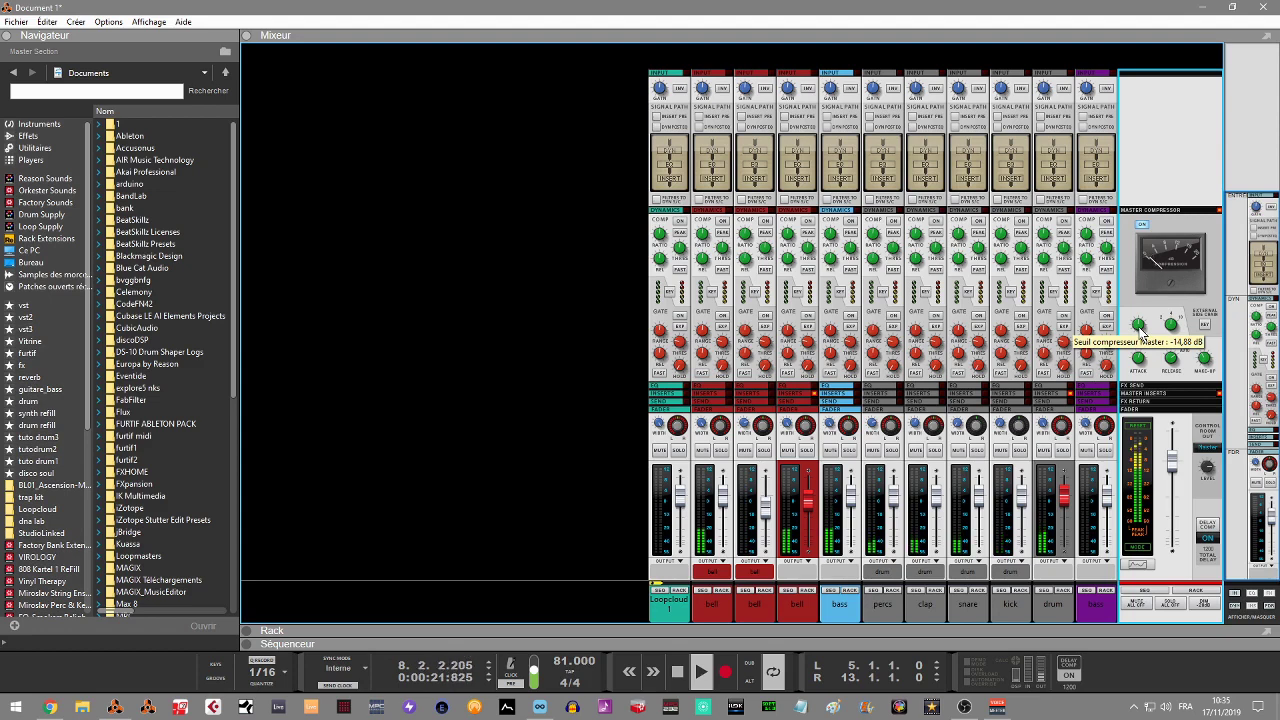
Rebalance the mix by lowering the first bell channel slightly and setting the second bell channel to -9.64 dB
left_click(808, 510)
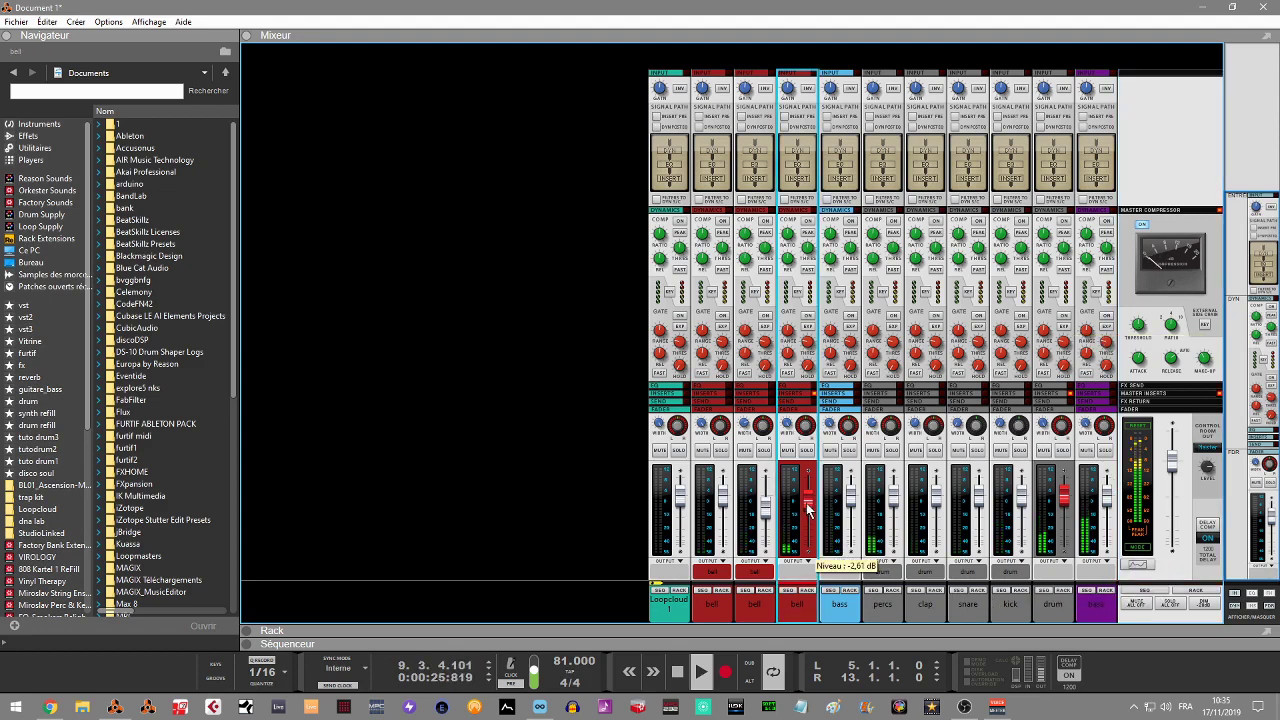
left_click(726, 510)
scroll(726, 510, "down", 2)
left_click(768, 522)
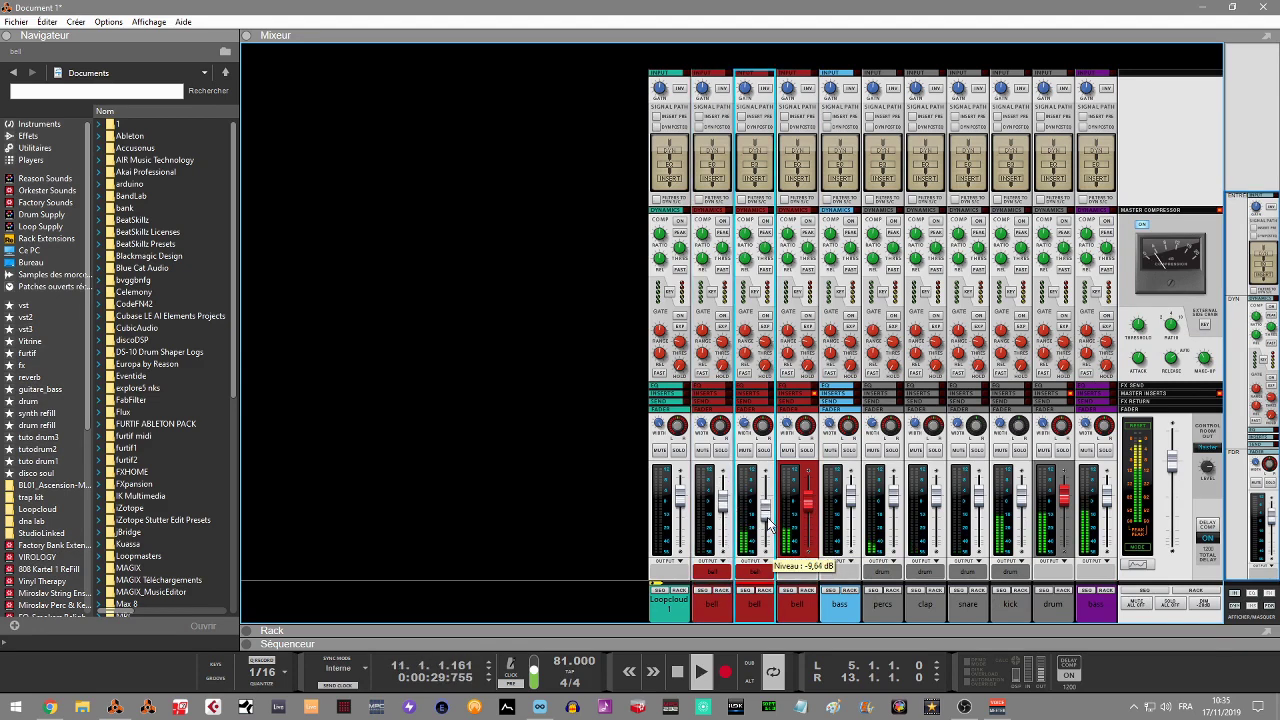
left_click_drag(725, 507, 731, 515)
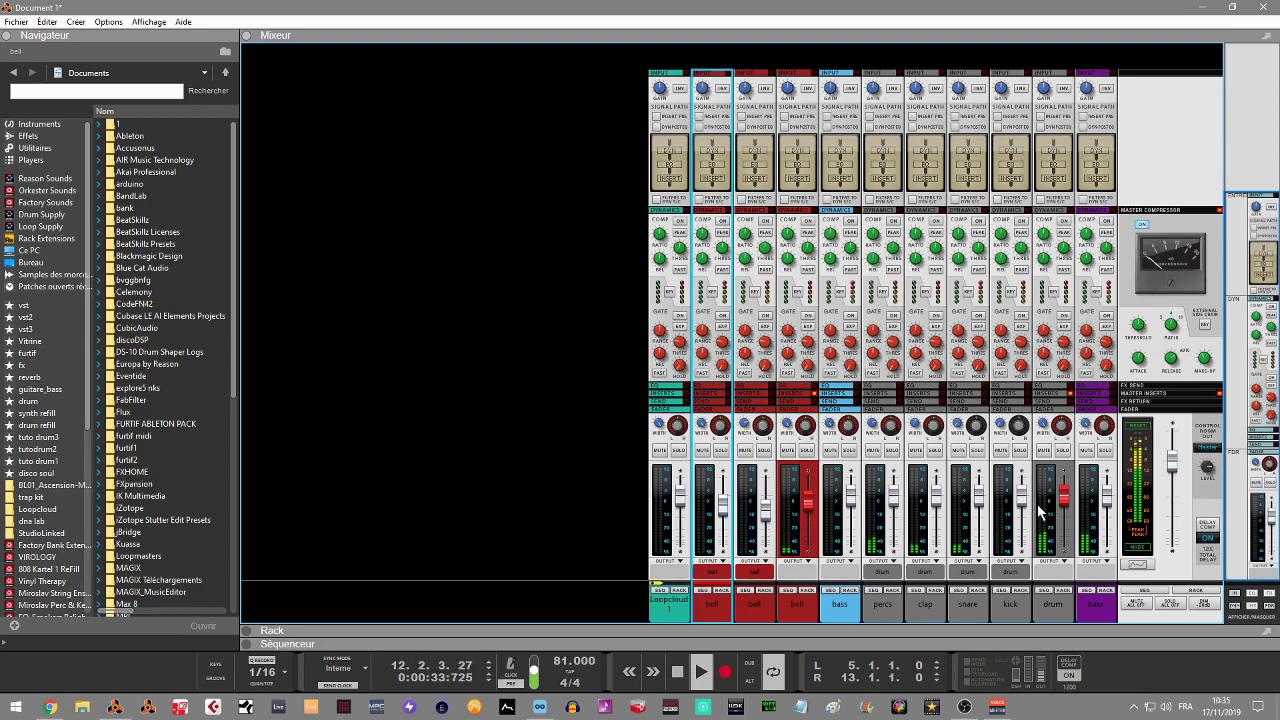
left_click(1108, 503)
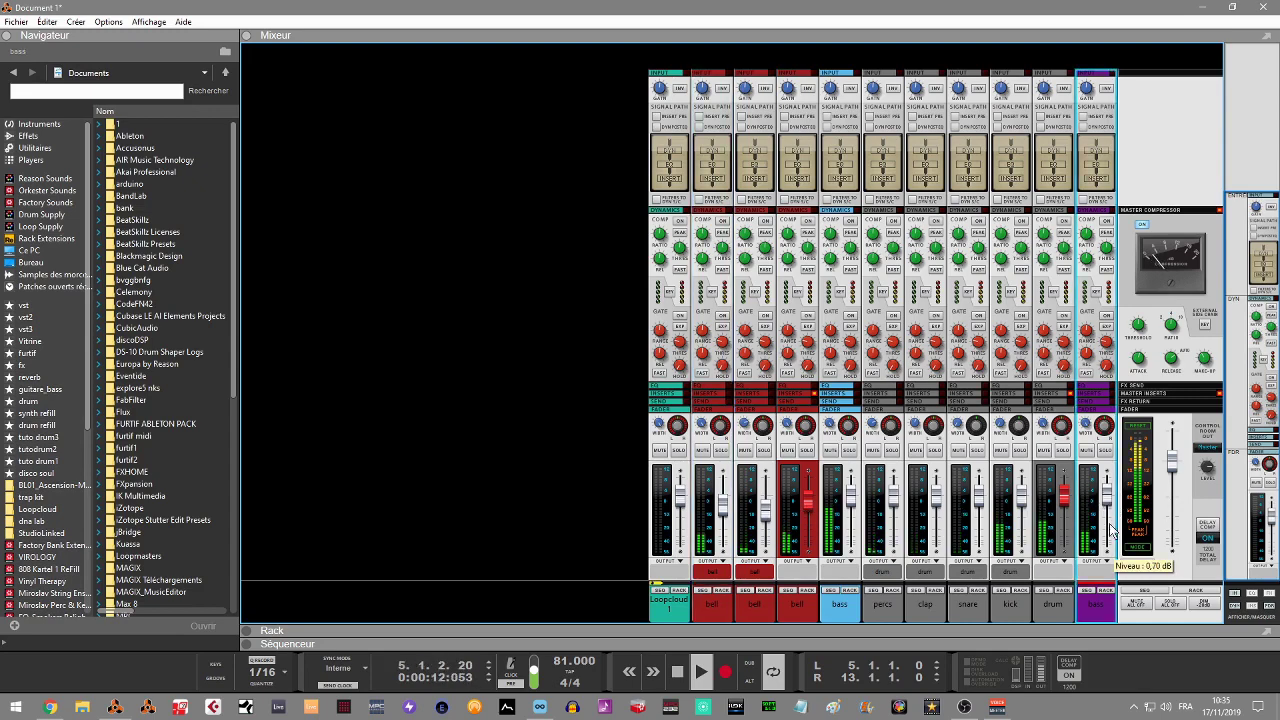
Locate the purple bass channel in the rack, expand it and show its insert effects
left_click(1105, 590)
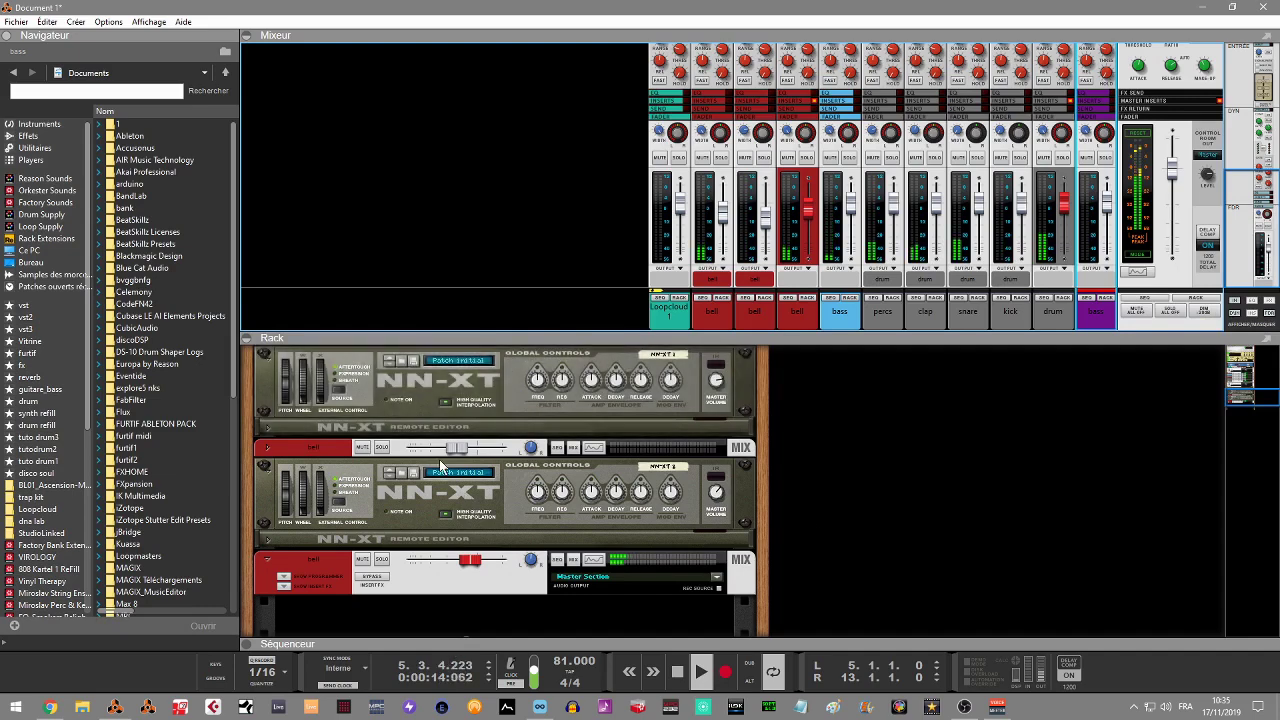
scroll(1110, 412, "up", 3)
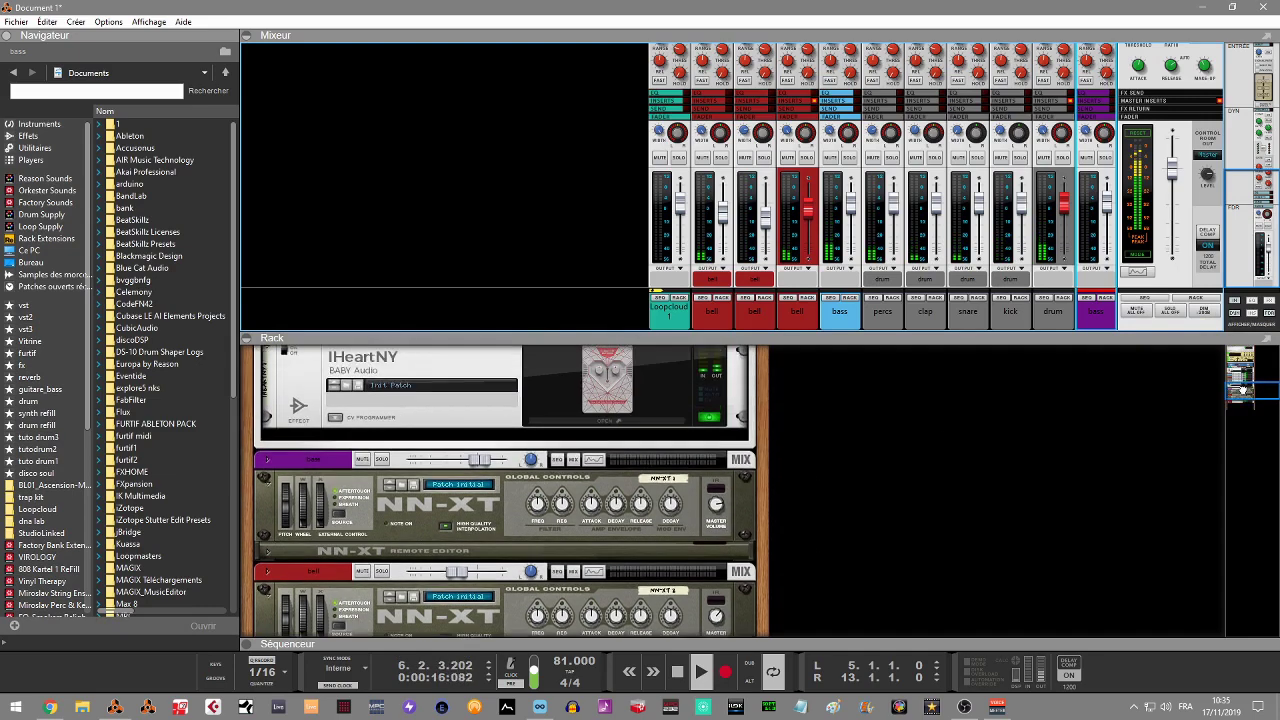
left_click(267, 485)
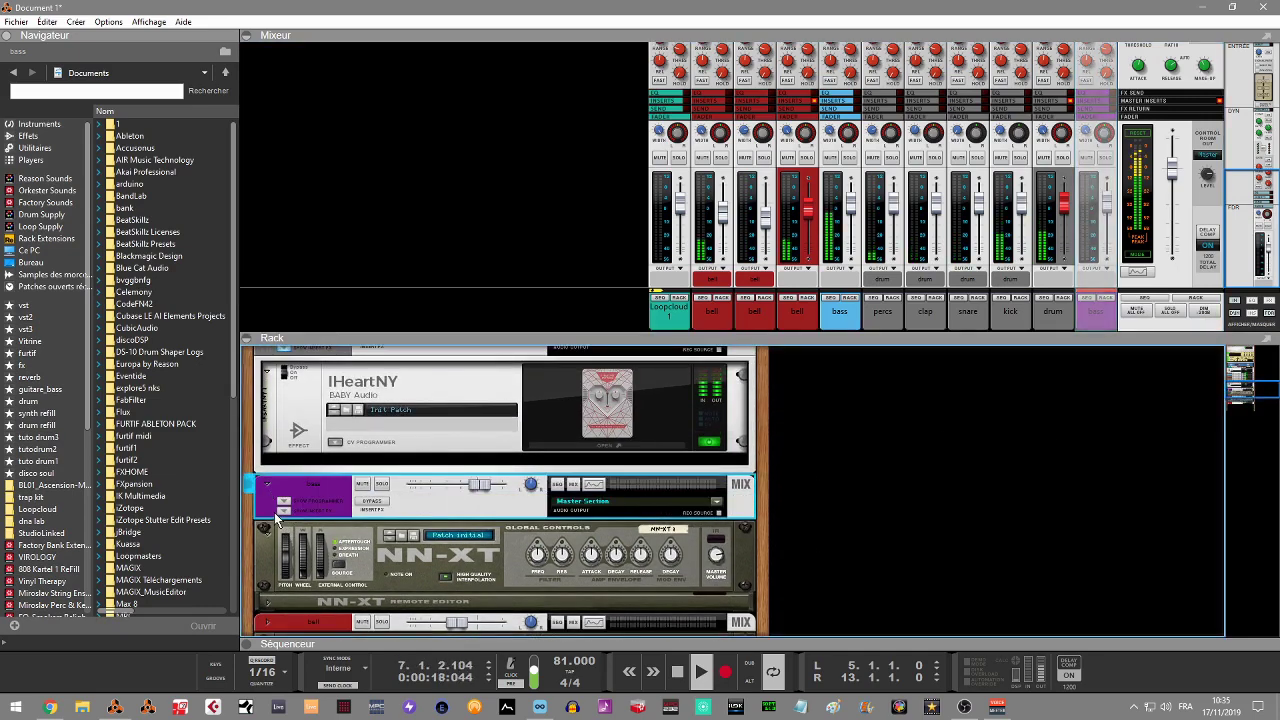
left_click(285, 510)
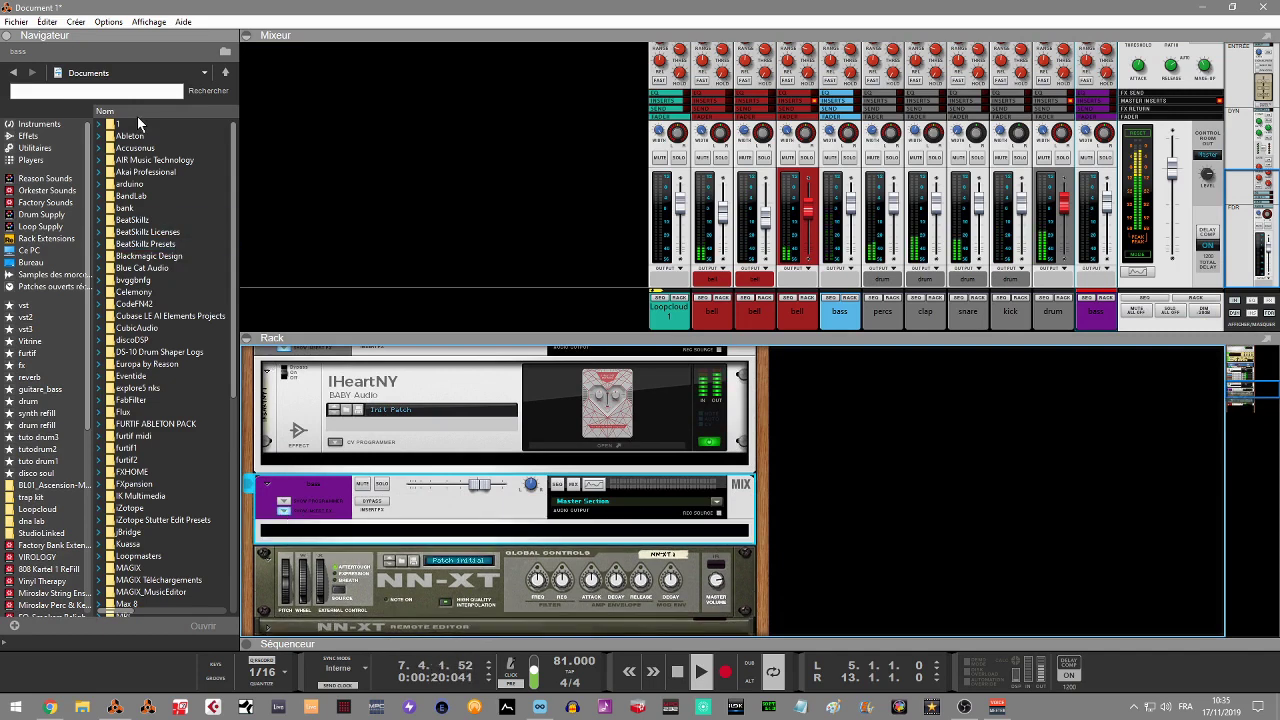
Find the RX950 Classic AD/DA Converter among the effects and add it to the purple bass channel's inserts
left_click(24, 147)
left_click(27, 136)
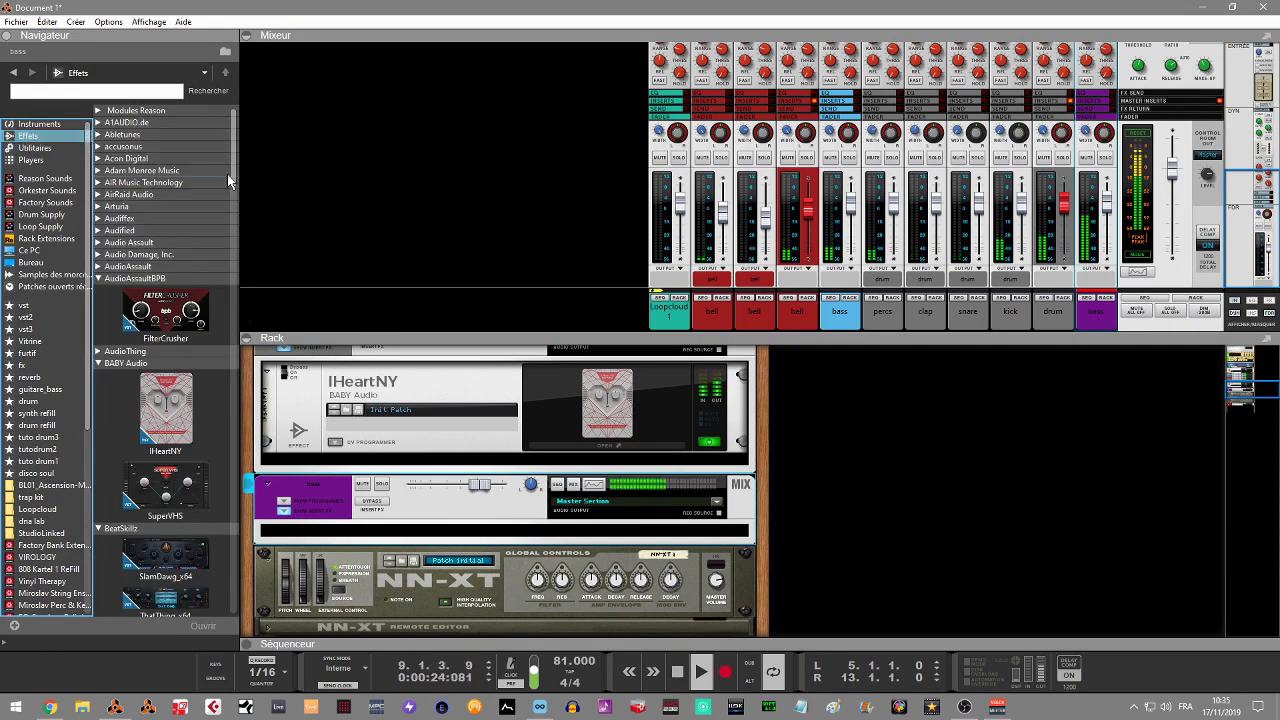
left_click_drag(233, 176, 256, 464)
scroll(170, 400, "down", 3)
left_click(173, 338)
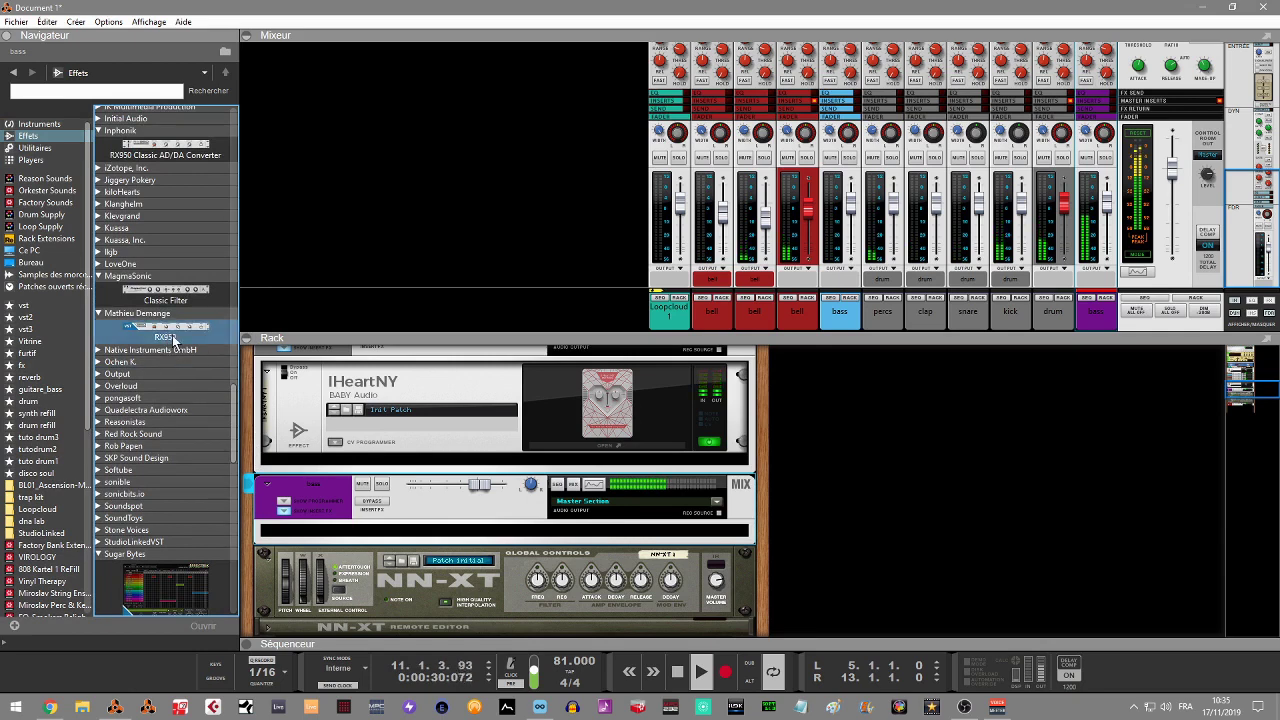
mouse_move(170, 146)
left_mouse_down()
mouse_move(446, 451)
mouse_move(482, 556)
left_mouse_up()
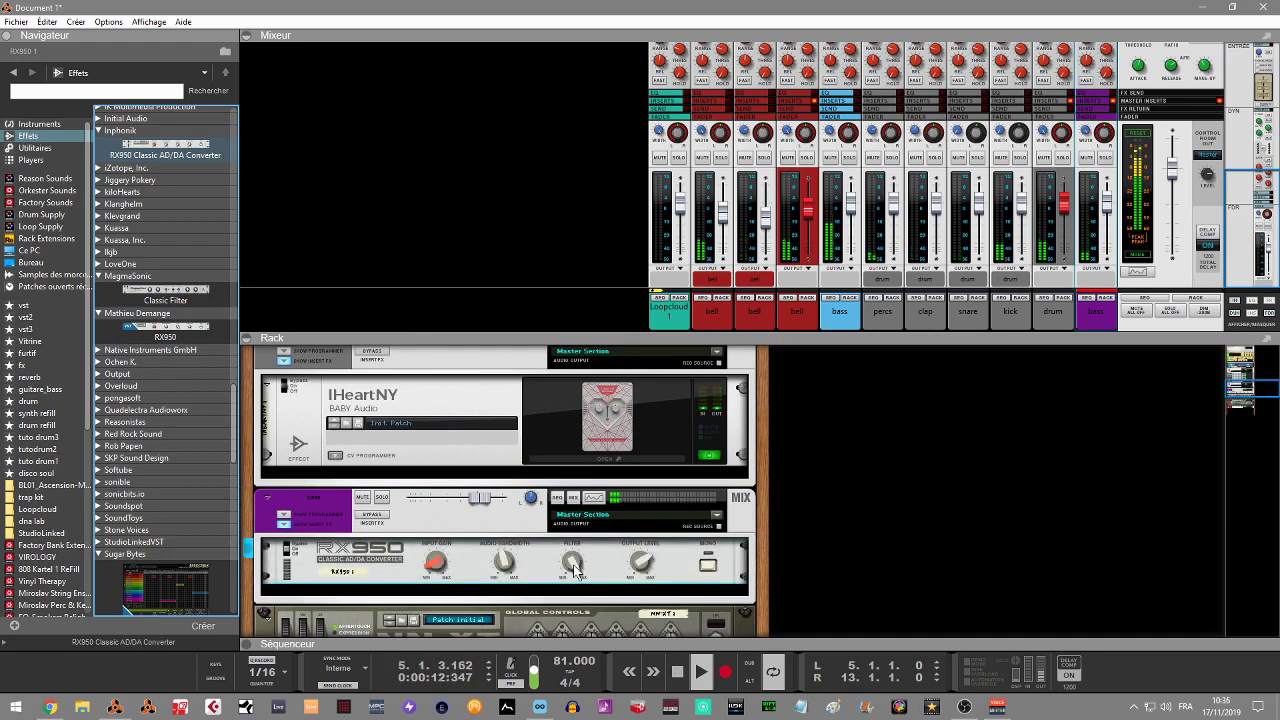
Try adjusting the RX950's filter frequency while auditioning the bass with mute and solo, and delete the RX950
mouse_move(582, 594)
left_mouse_down()
mouse_move(584, 635)
mouse_move(581, 590)
left_mouse_up()
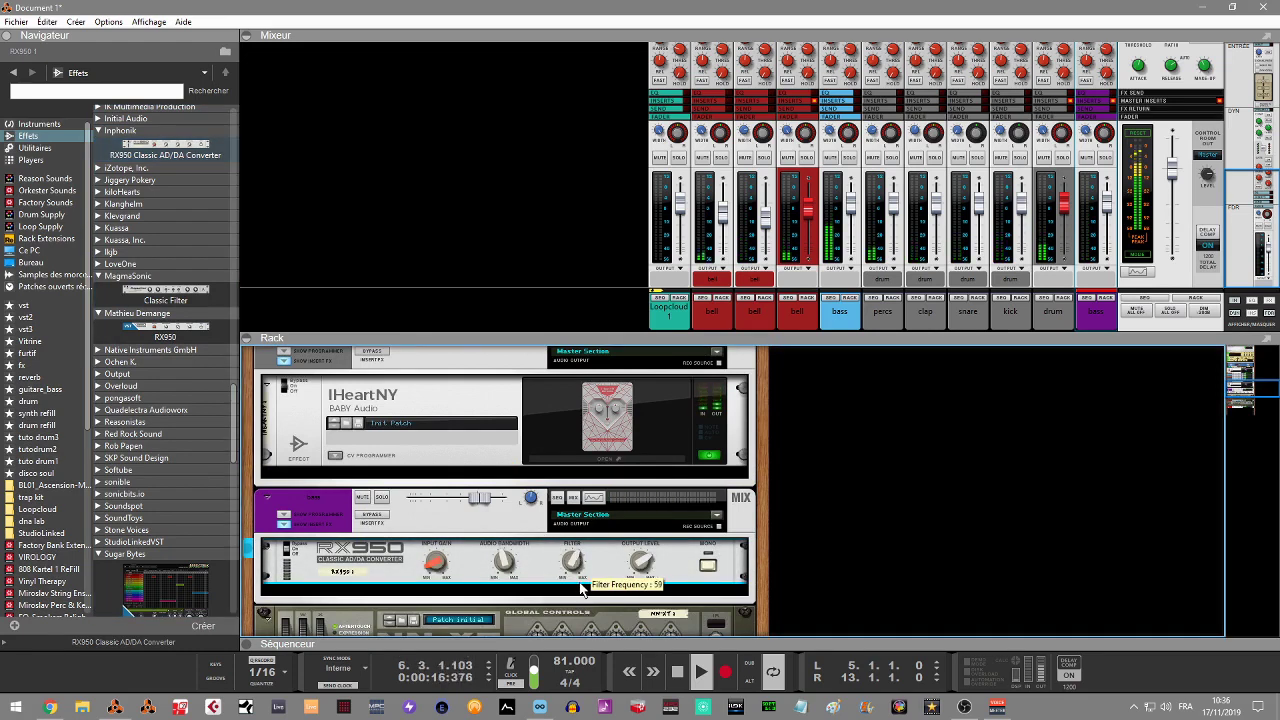
left_click(368, 498)
left_click(374, 498)
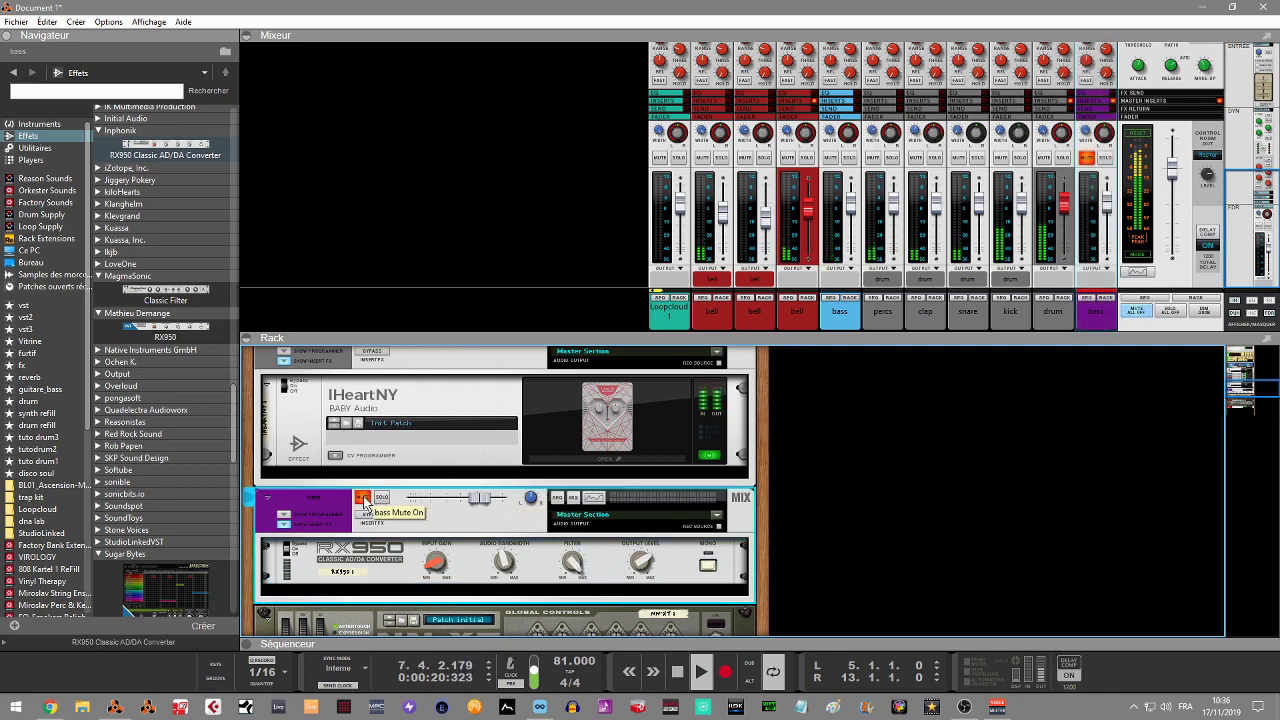
left_click(380, 499)
left_click(380, 499)
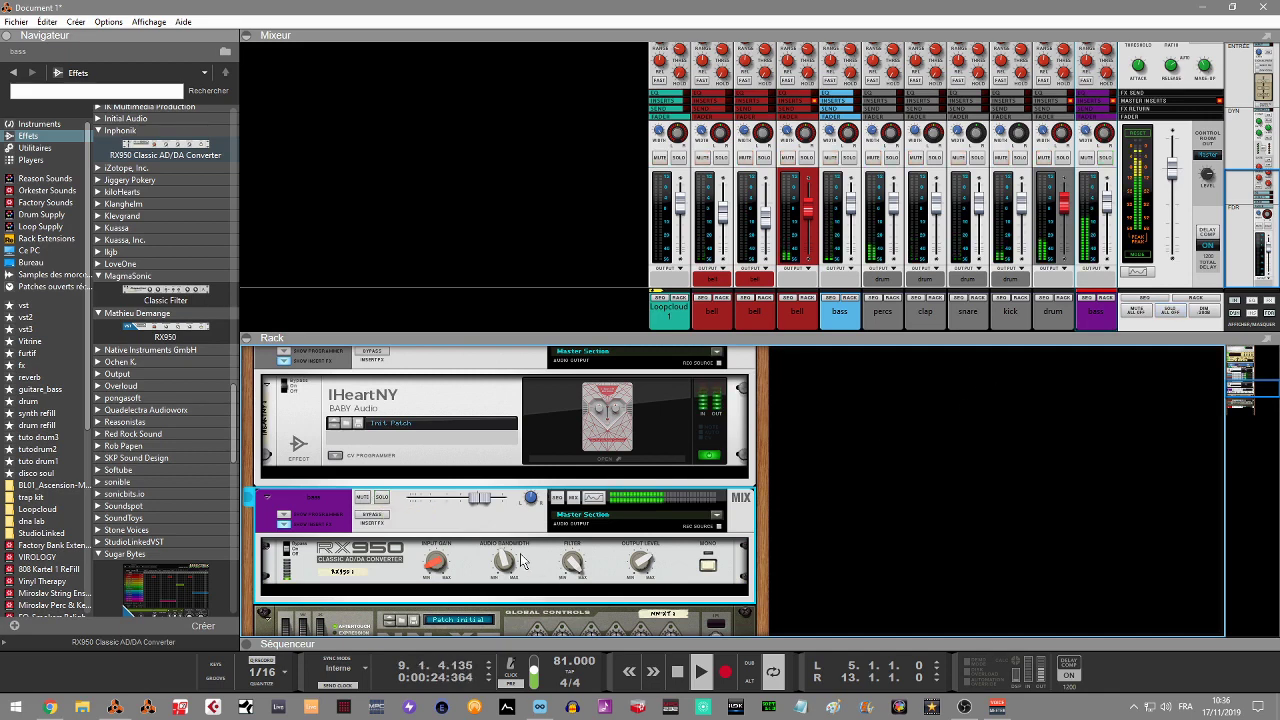
key("Delete")
key("Return")
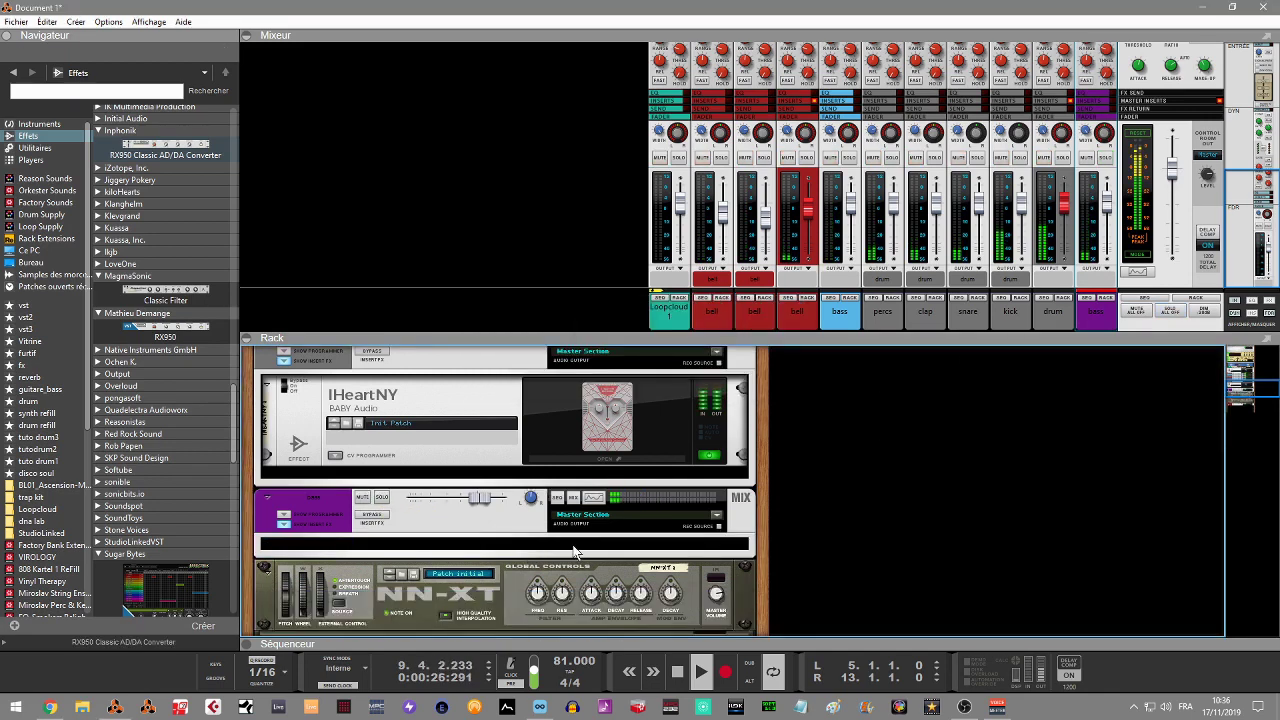
Move the blue bass channel beside the purple bass channel and route both to a new output bus
left_click_drag(839, 325, 1073, 329)
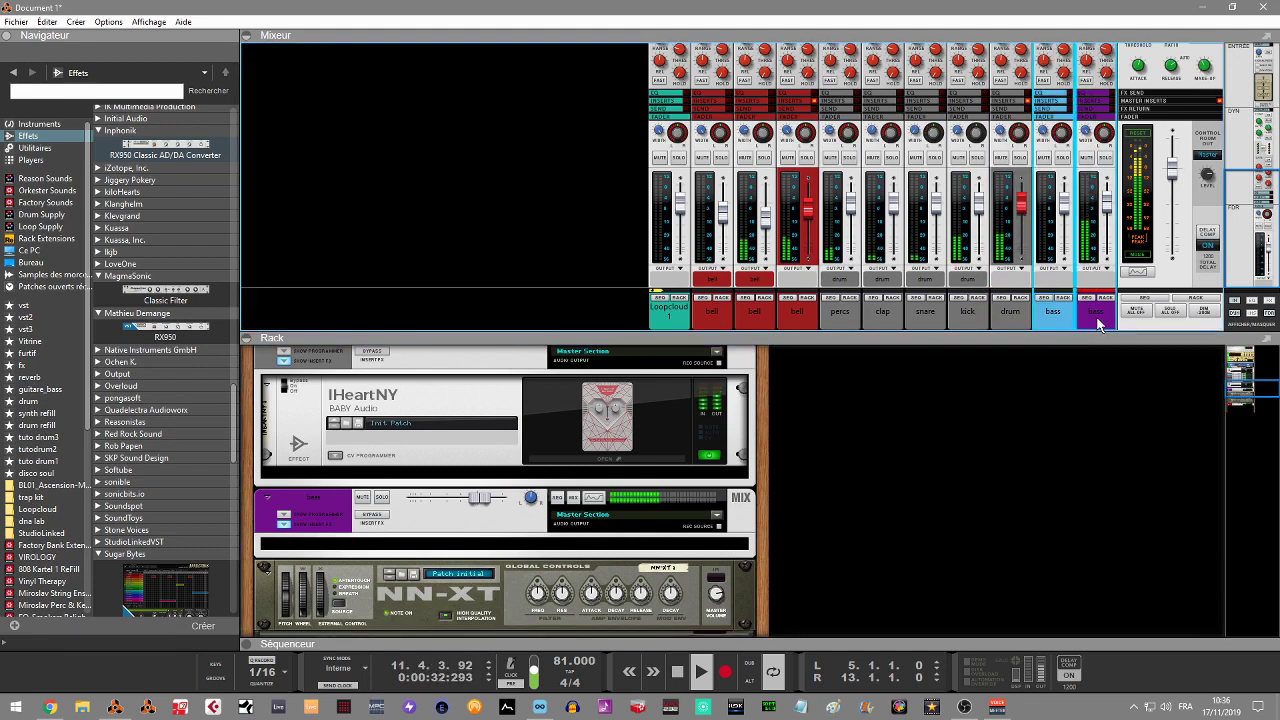
left_click(1106, 270)
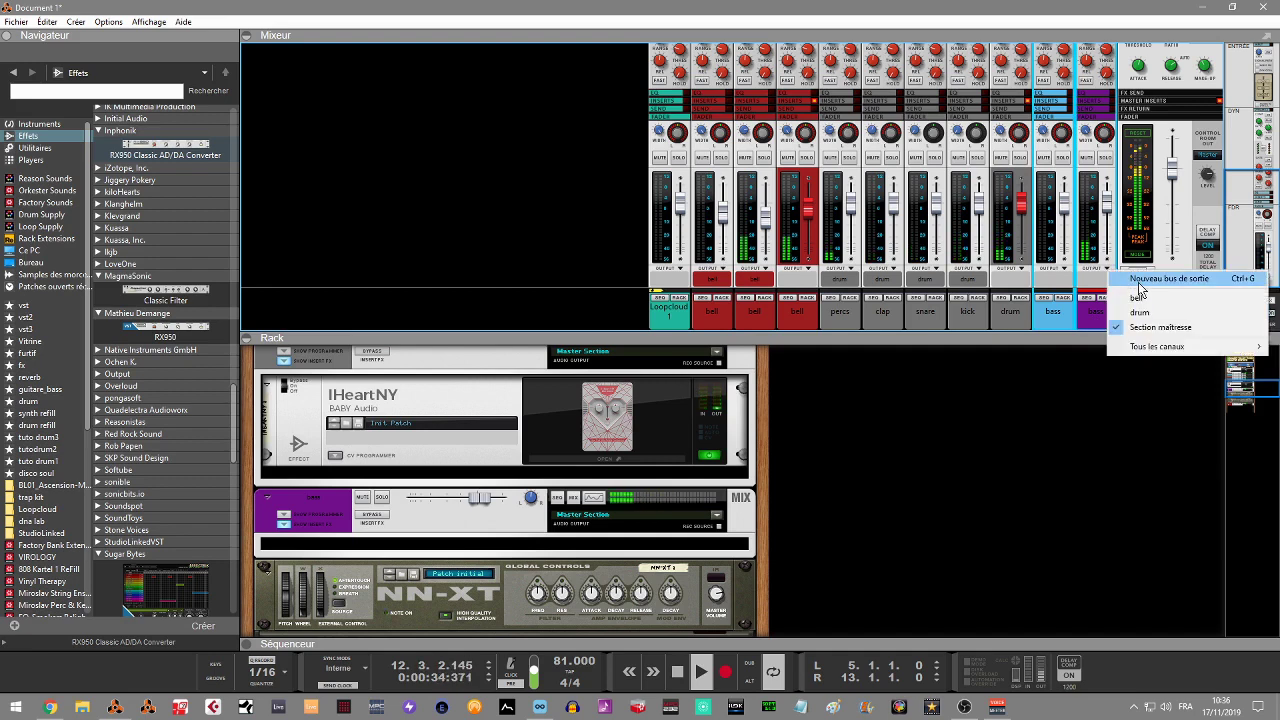
left_click(1123, 279)
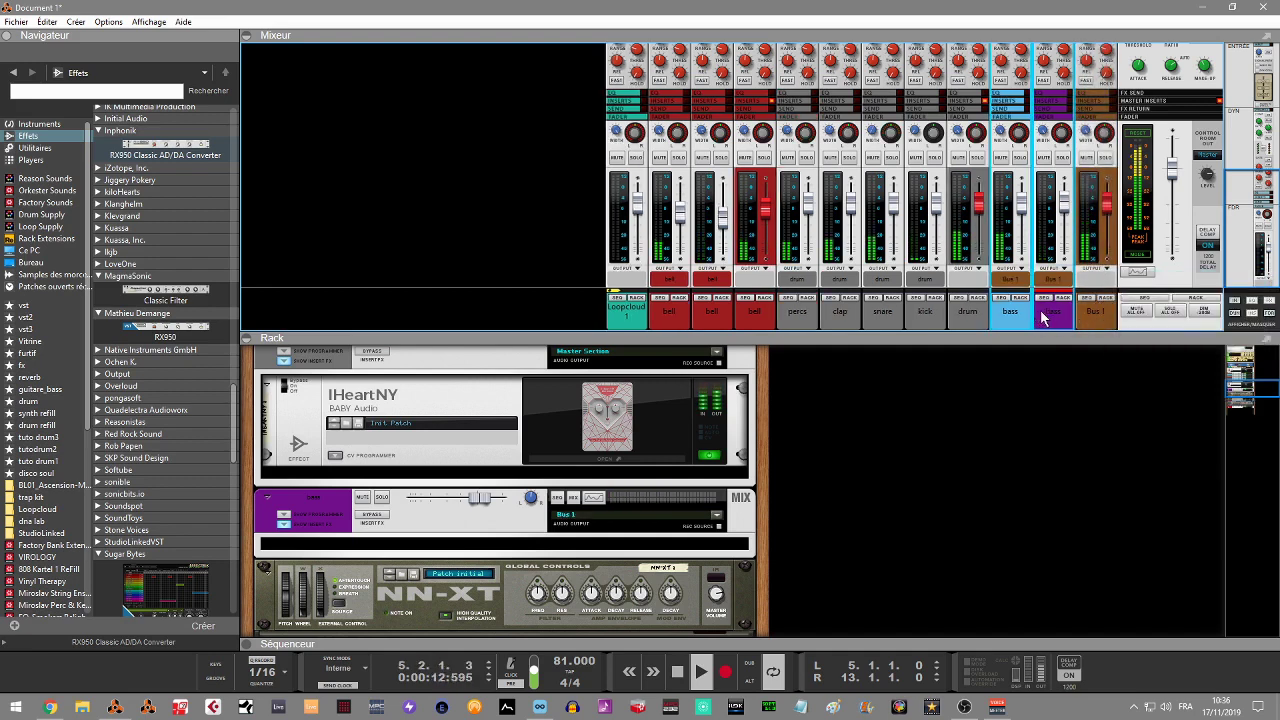
left_click(1008, 316)
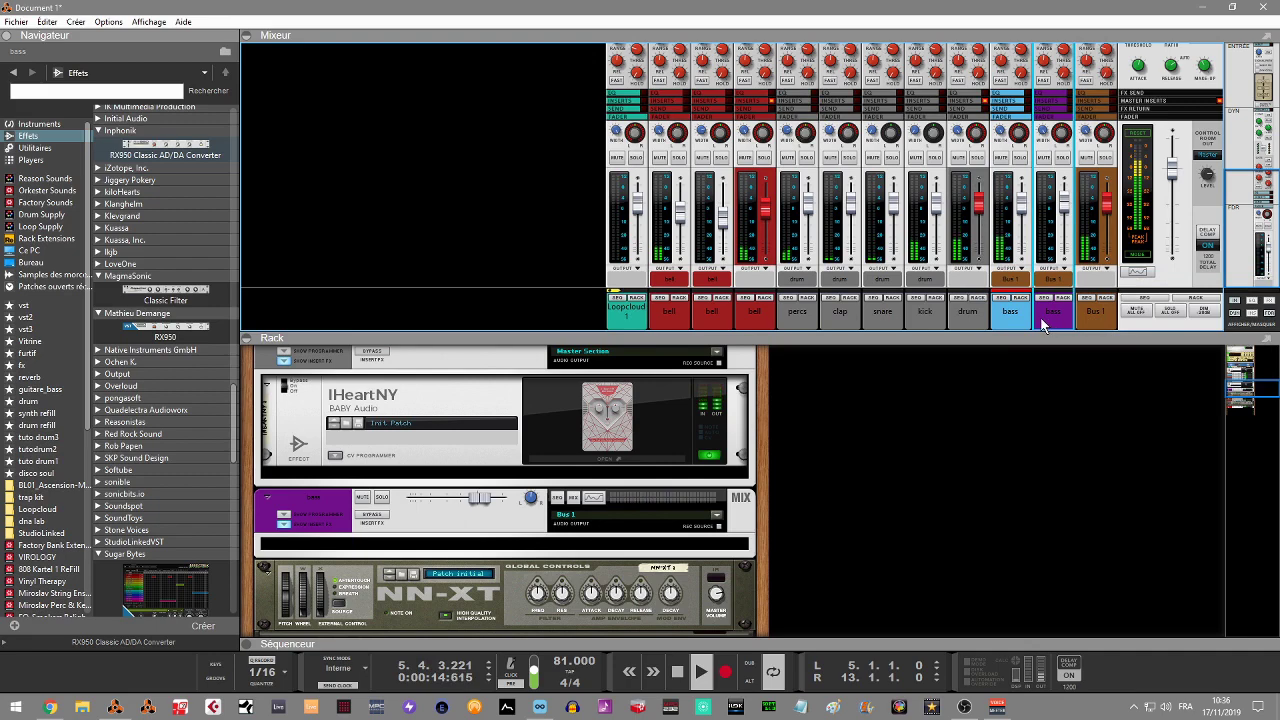
Set the channel colour of the two bass channels and their output bus to Ocre
left_click(1090, 318, "shift")
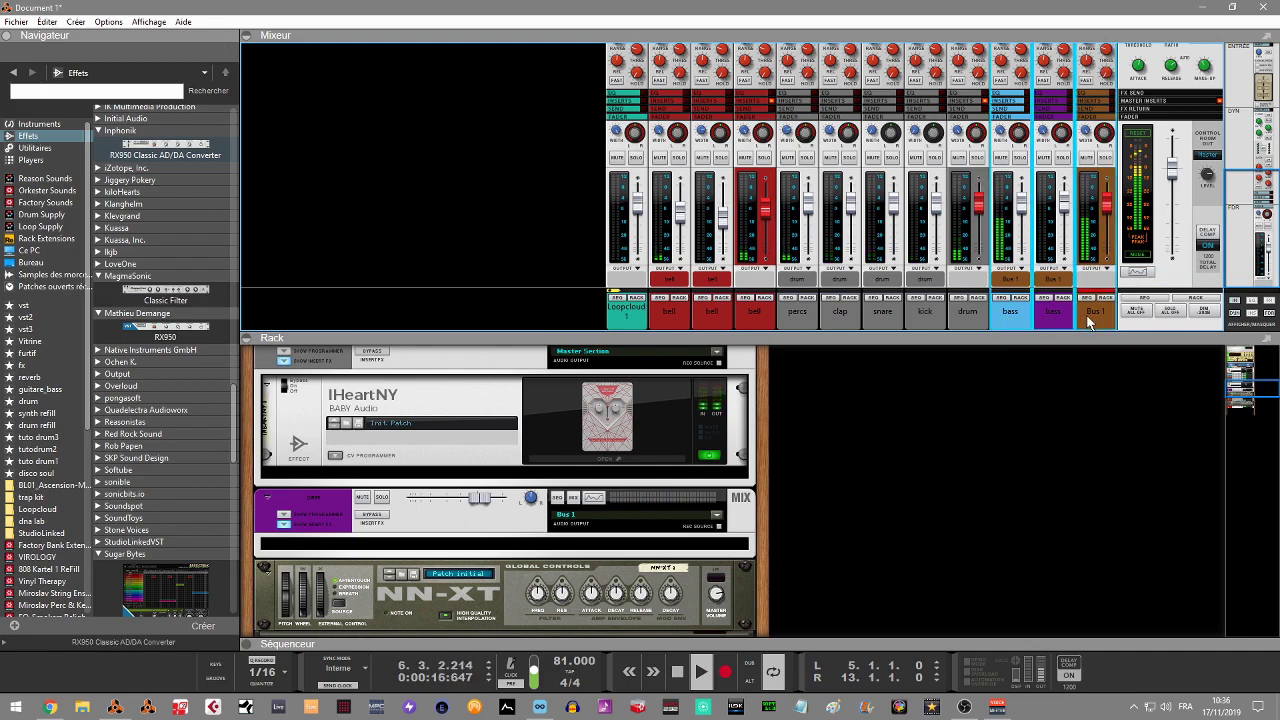
right_click(1090, 318)
mouse_move(1115, 579)
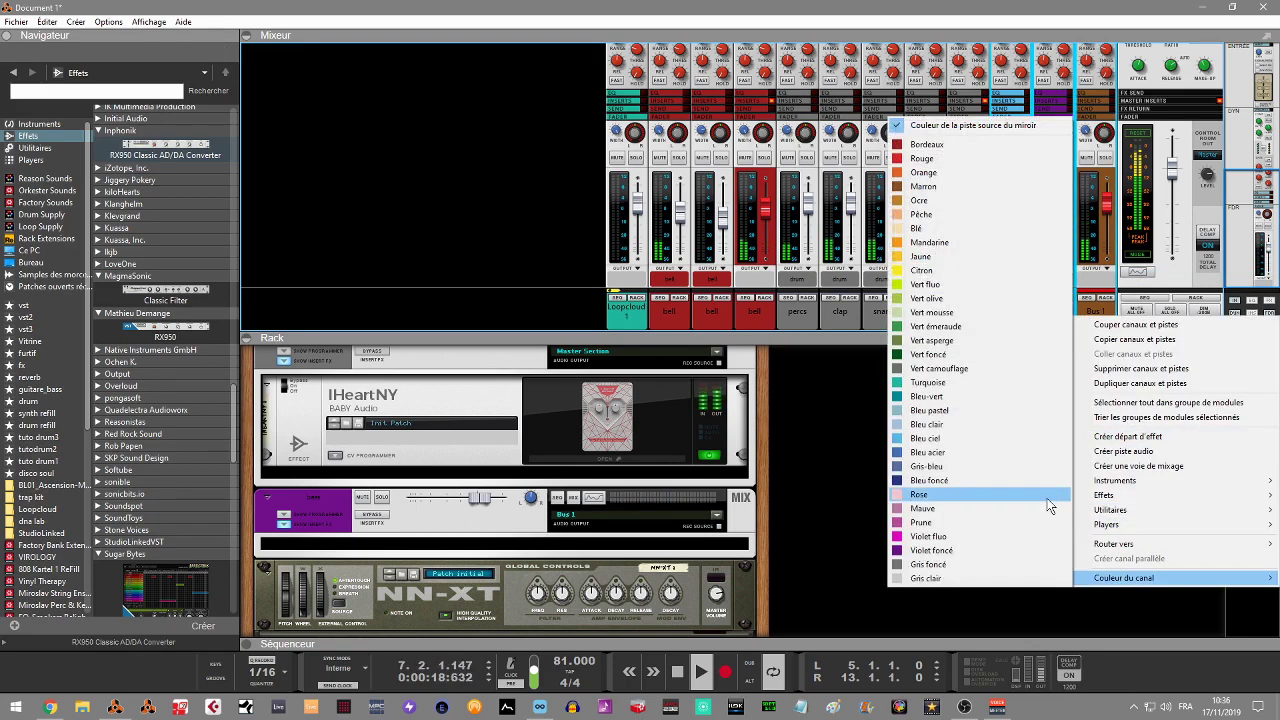
left_click(949, 205)
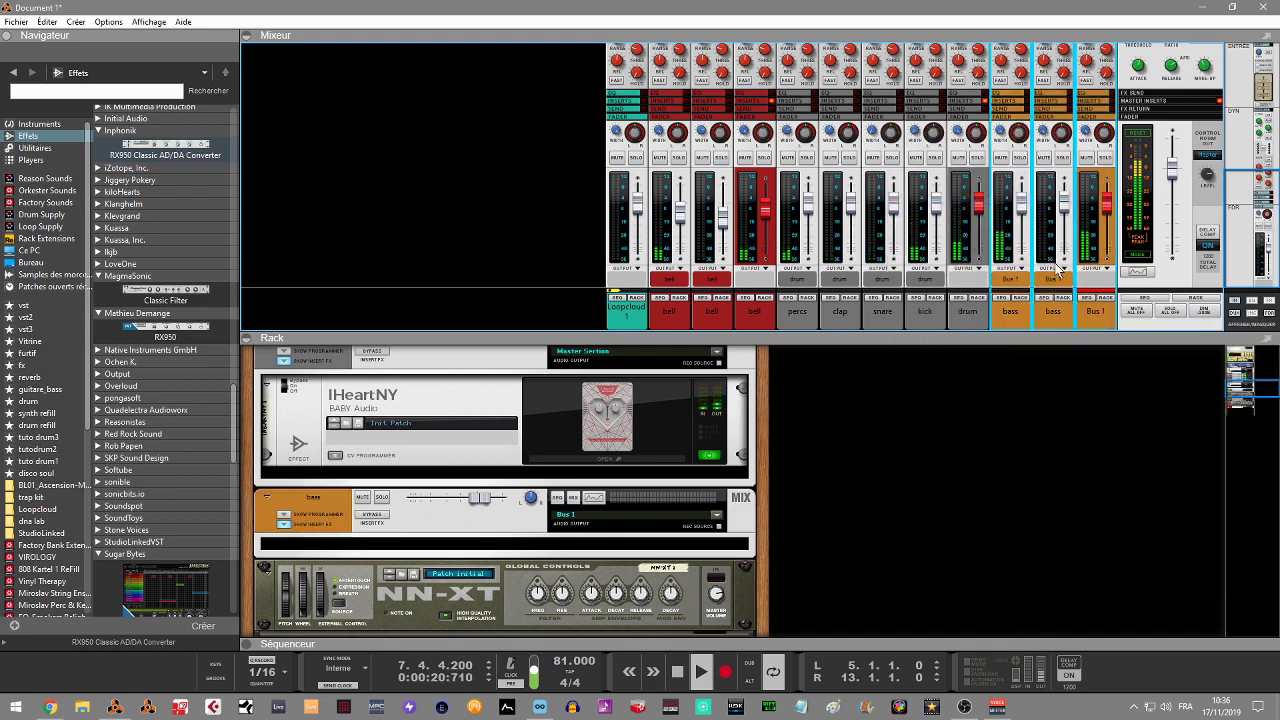
Rename the Bus 1 channel as bass and show its insert effects in the rack
double_click(1091, 312)
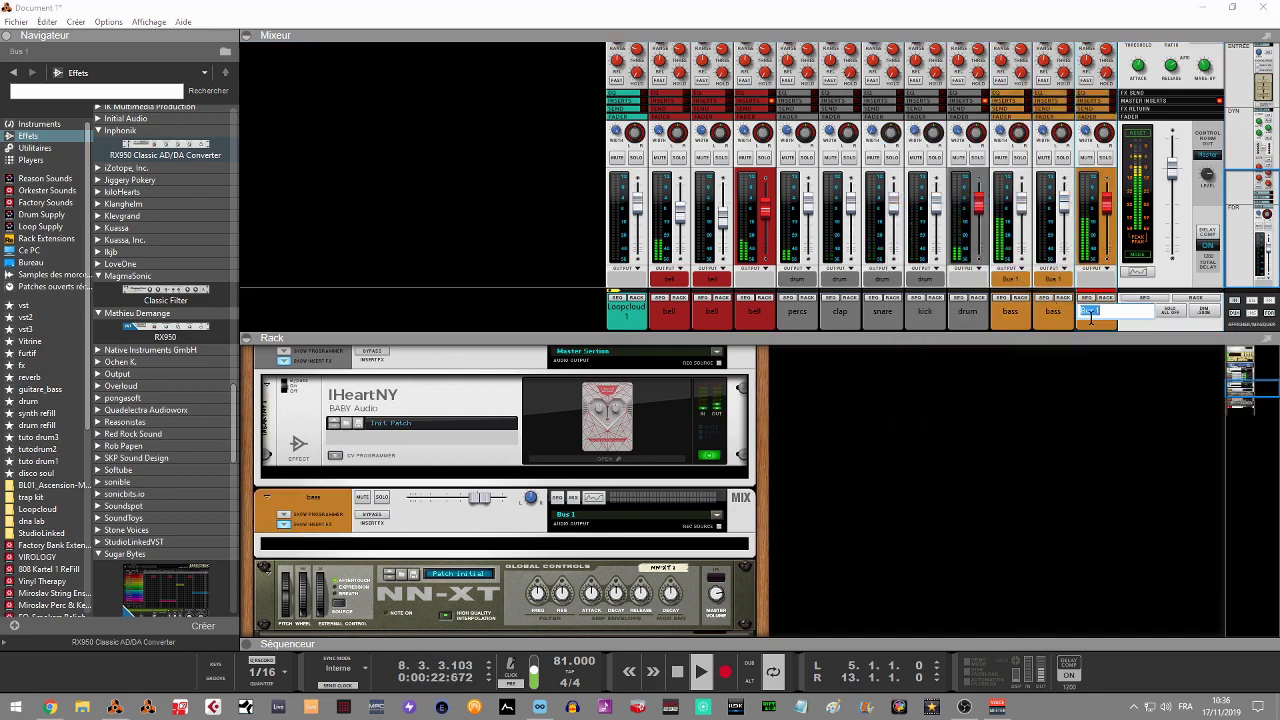
type("bass")
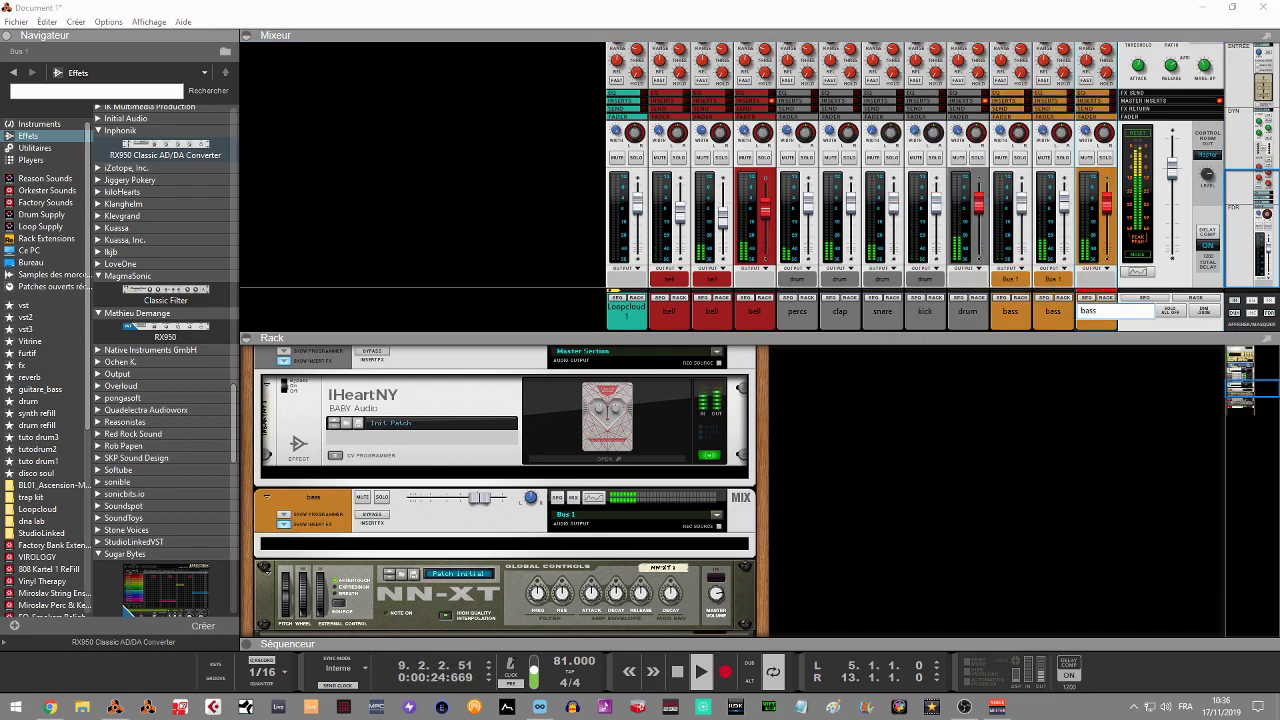
key("Return")
left_click(1092, 300)
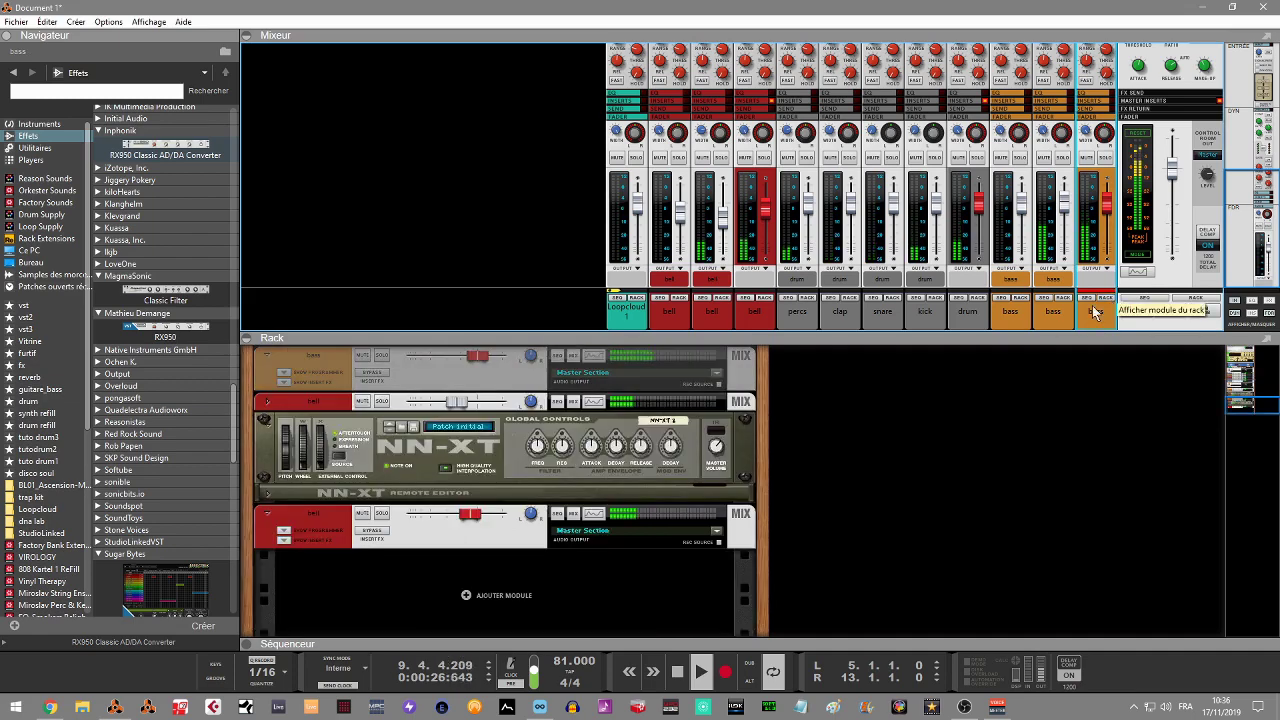
left_click(280, 381)
left_click_drag(197, 307, 502, 410)
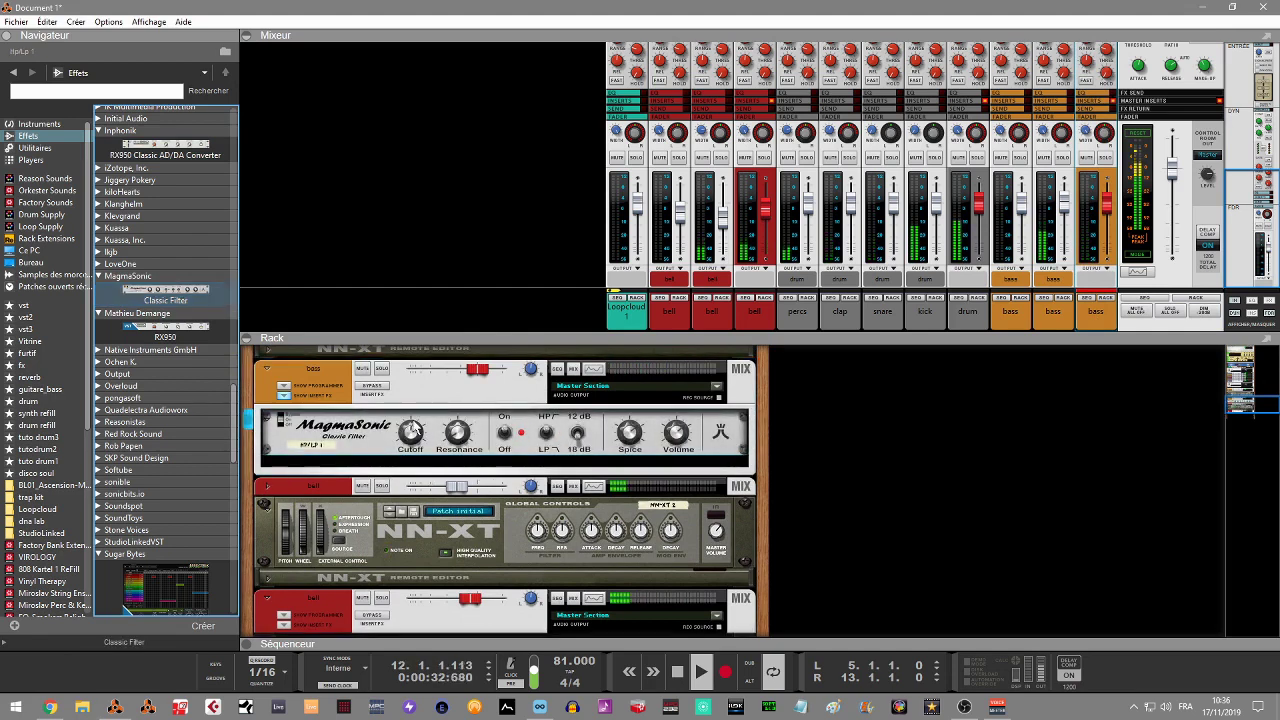
left_click(378, 428)
key("Delete")
key("Return")
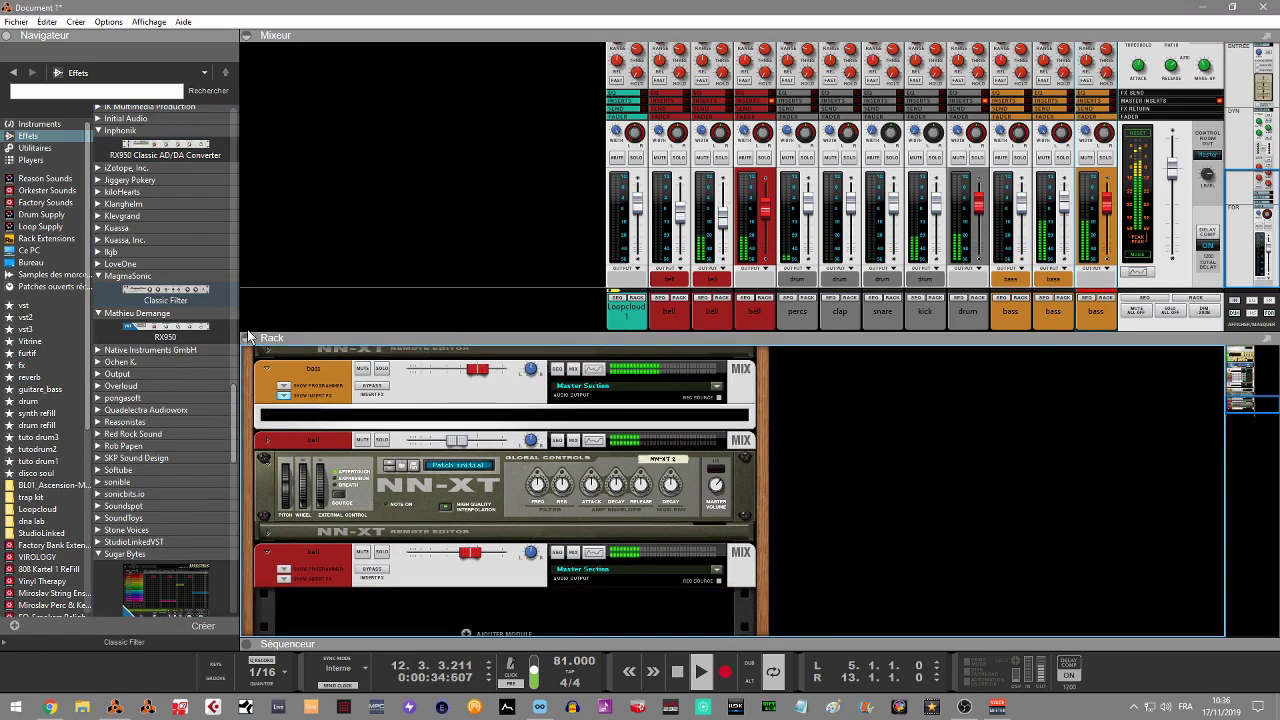
Add the RX950 Classic AD/DA Converter to the bass bus's inserts and set its audio bandwidth to 6710 Hz
left_click_drag(149, 158, 487, 458)
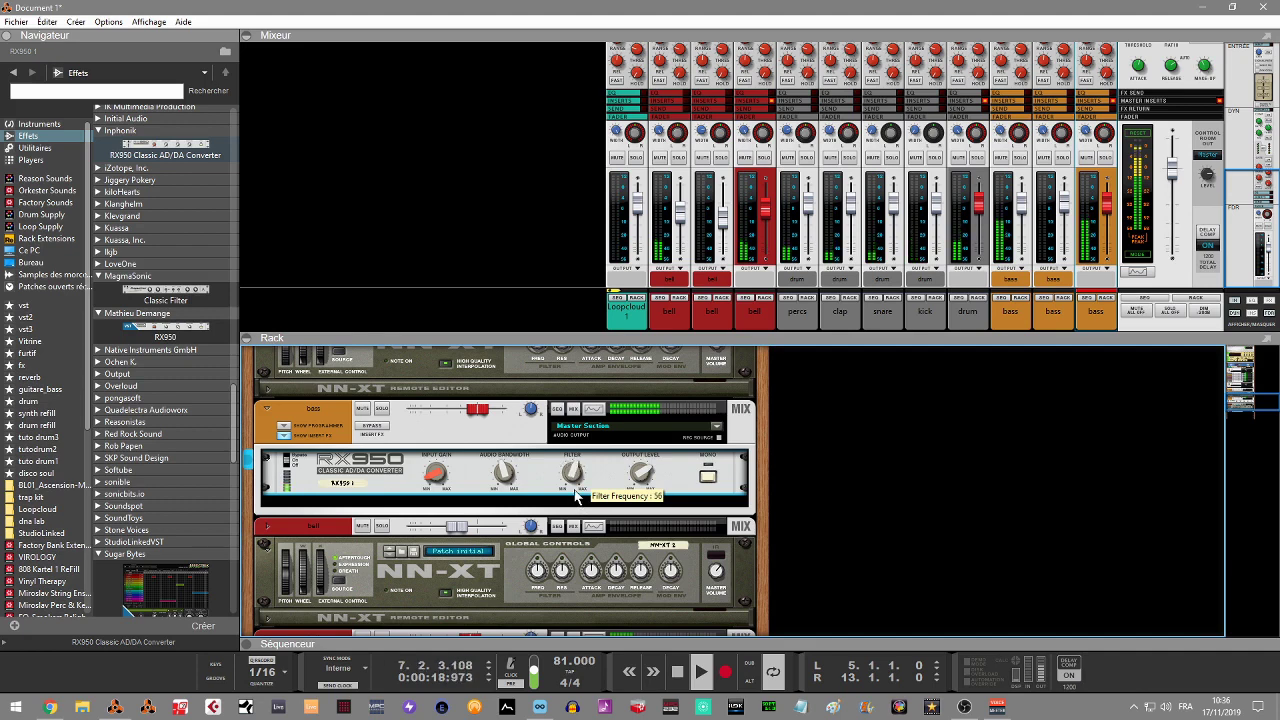
mouse_move(507, 482)
left_click_drag(511, 487, 518, 469)
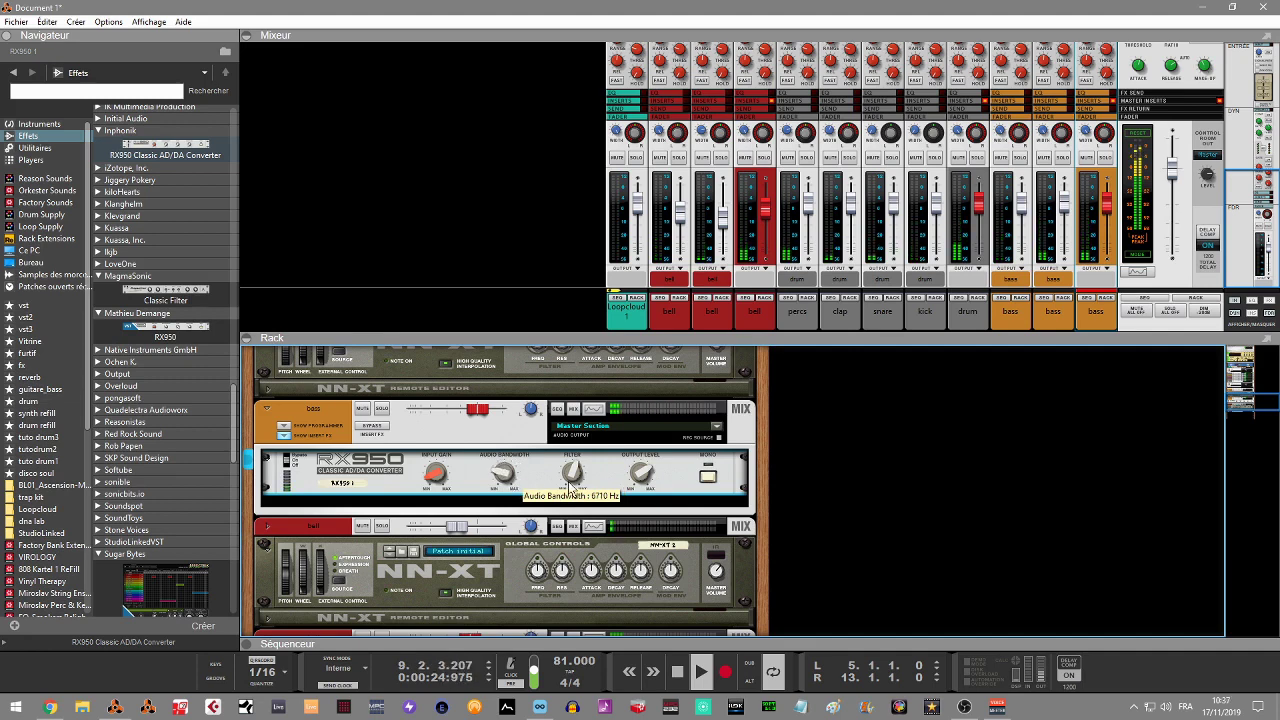
mouse_move(575, 487)
scroll(570, 481, "up", 2)
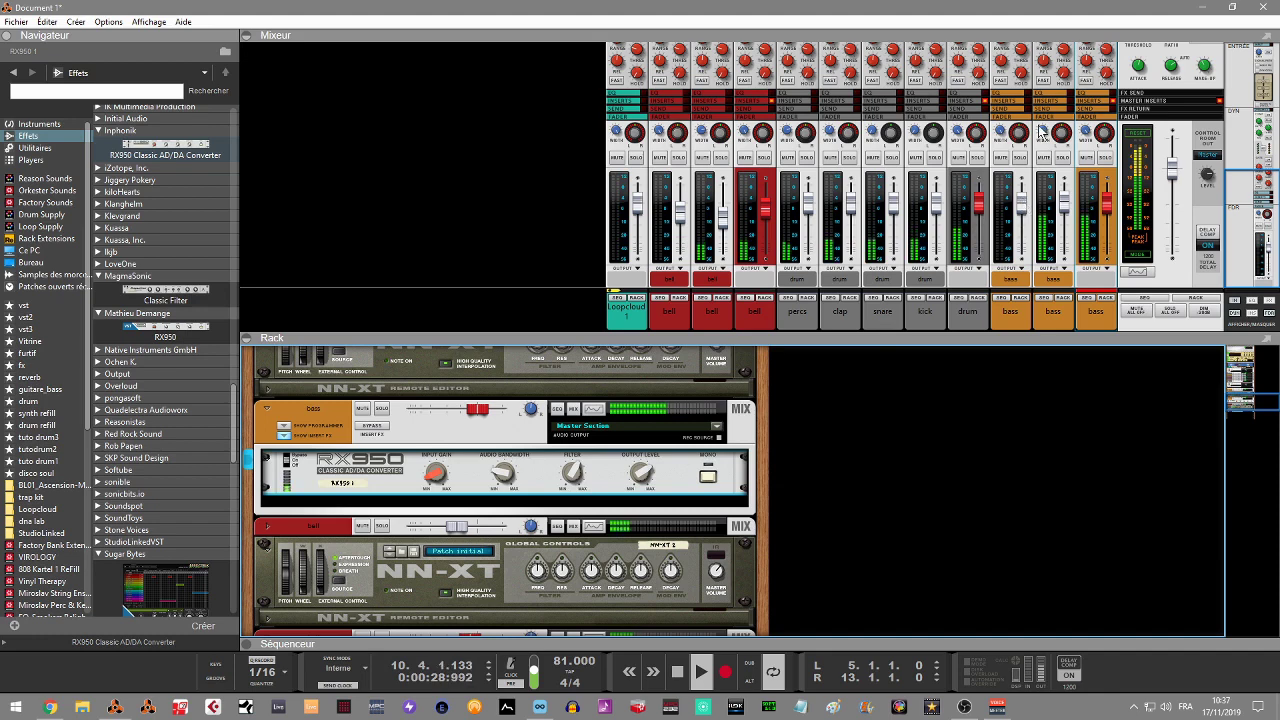
Lower the first bass channel's level to about -2.61 dB, then select the bass bus and stop playback
left_click(1019, 185)
left_click(1028, 206)
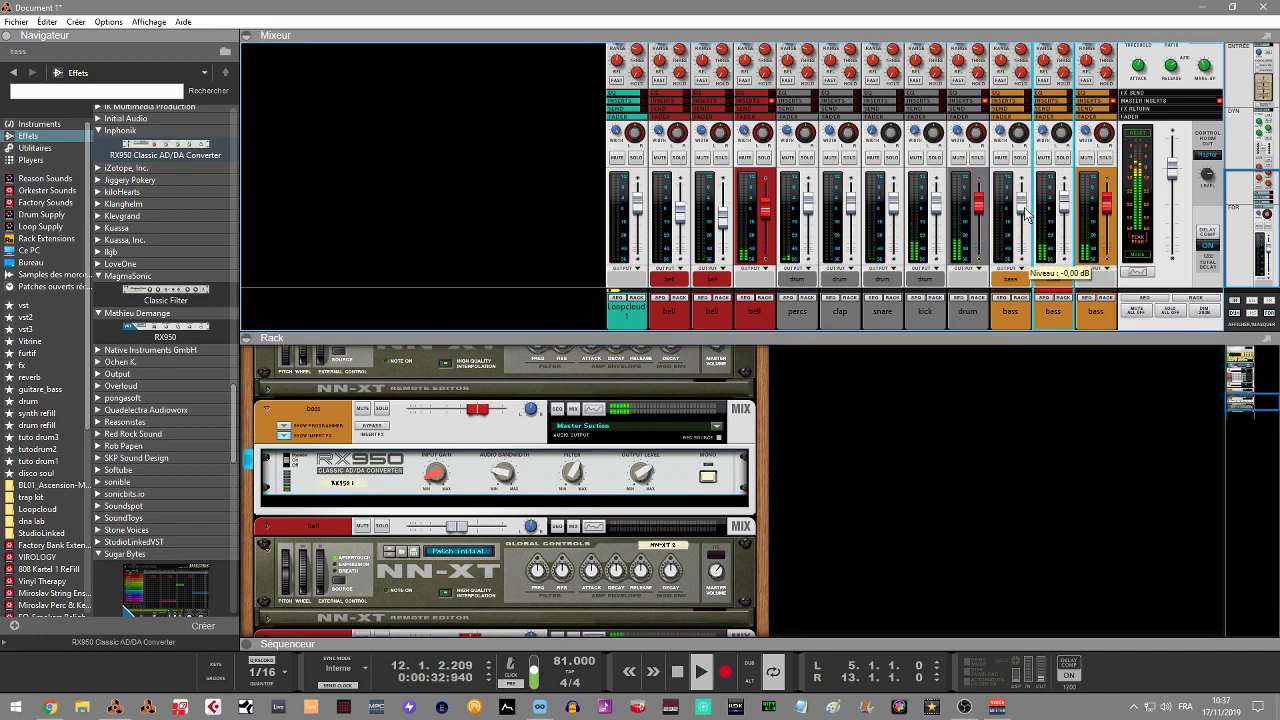
left_click(1025, 213, "shift")
left_click_drag(1025, 222, 1023, 213)
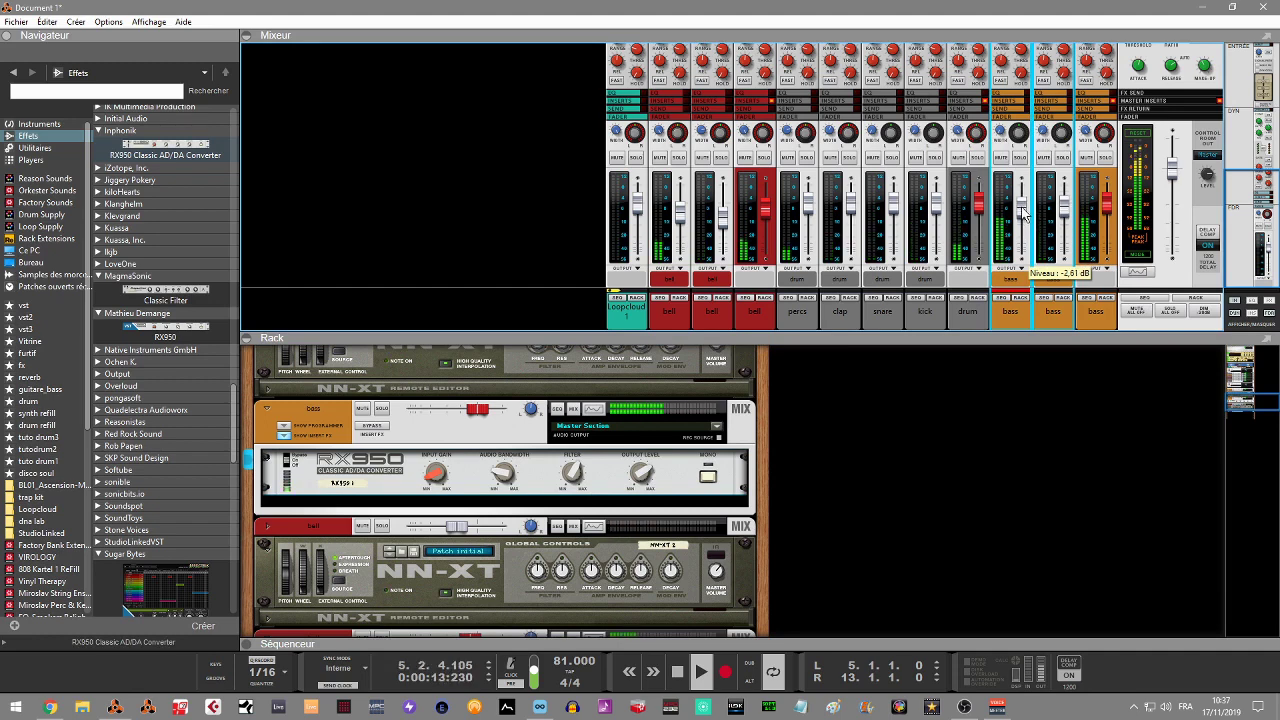
left_click(1098, 176)
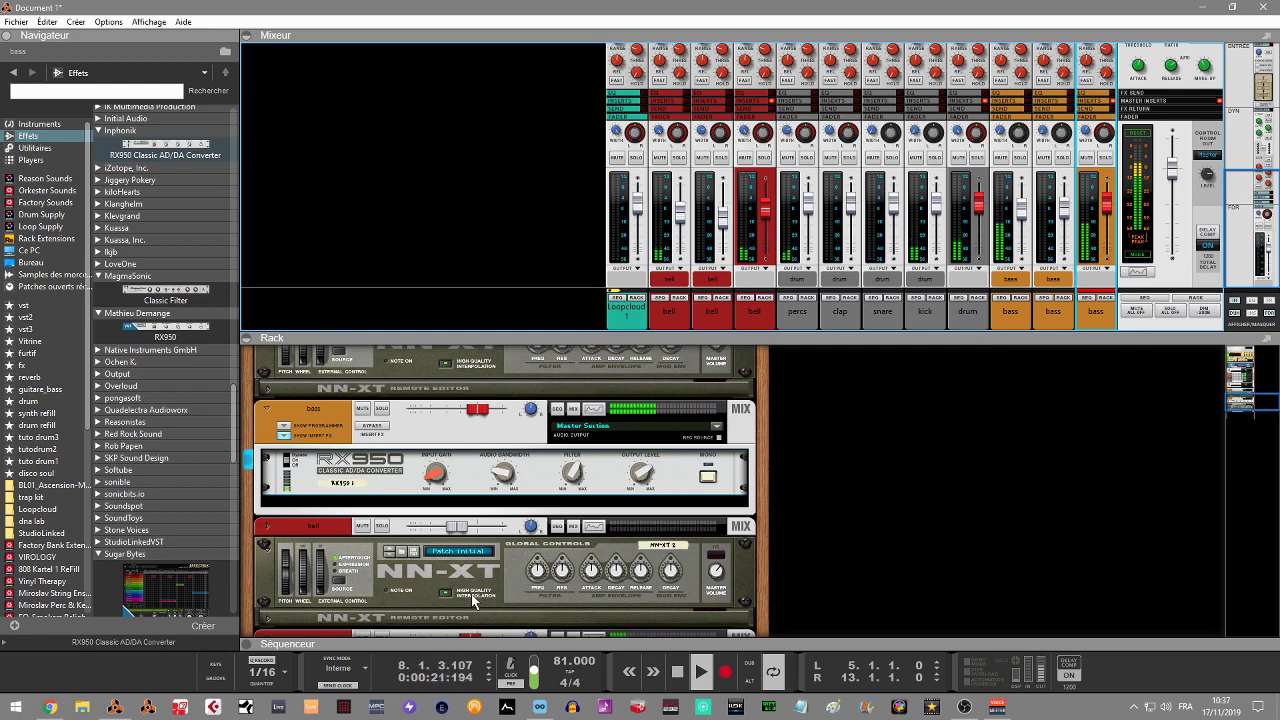
key("space")
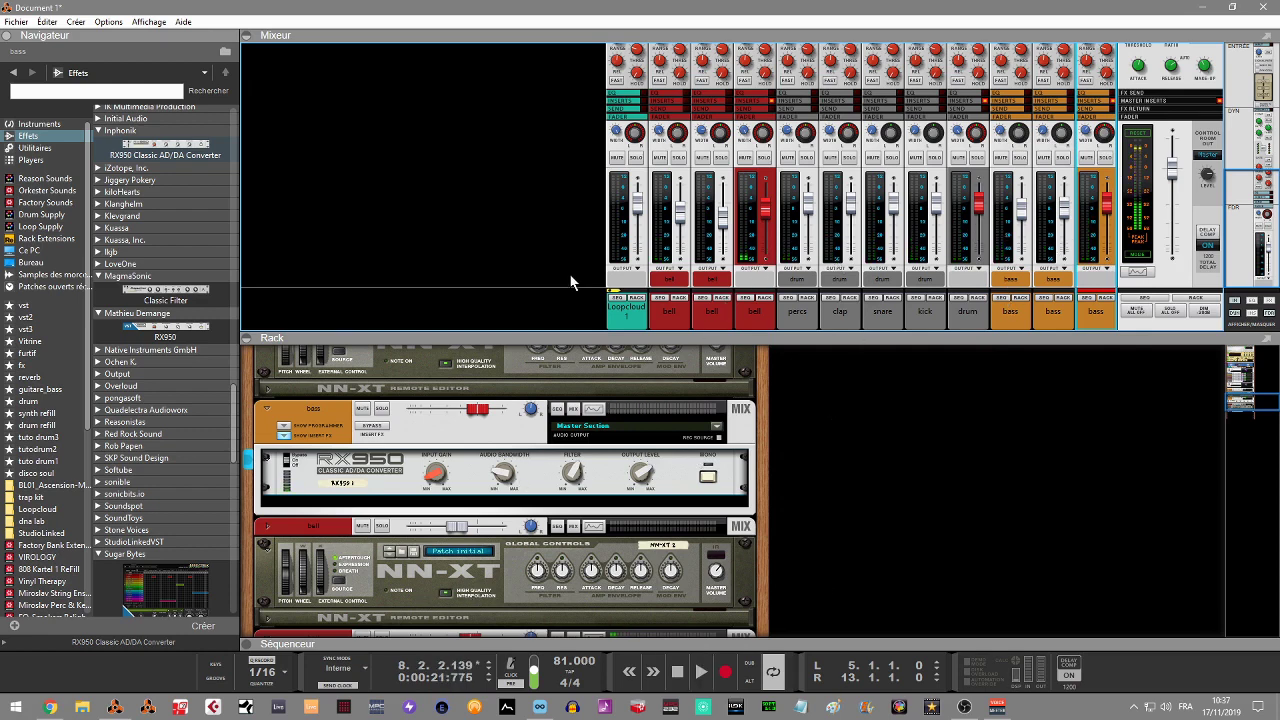
Fold the mixer and rack and show the sequencer alone with the full arrangement
left_click(248, 36)
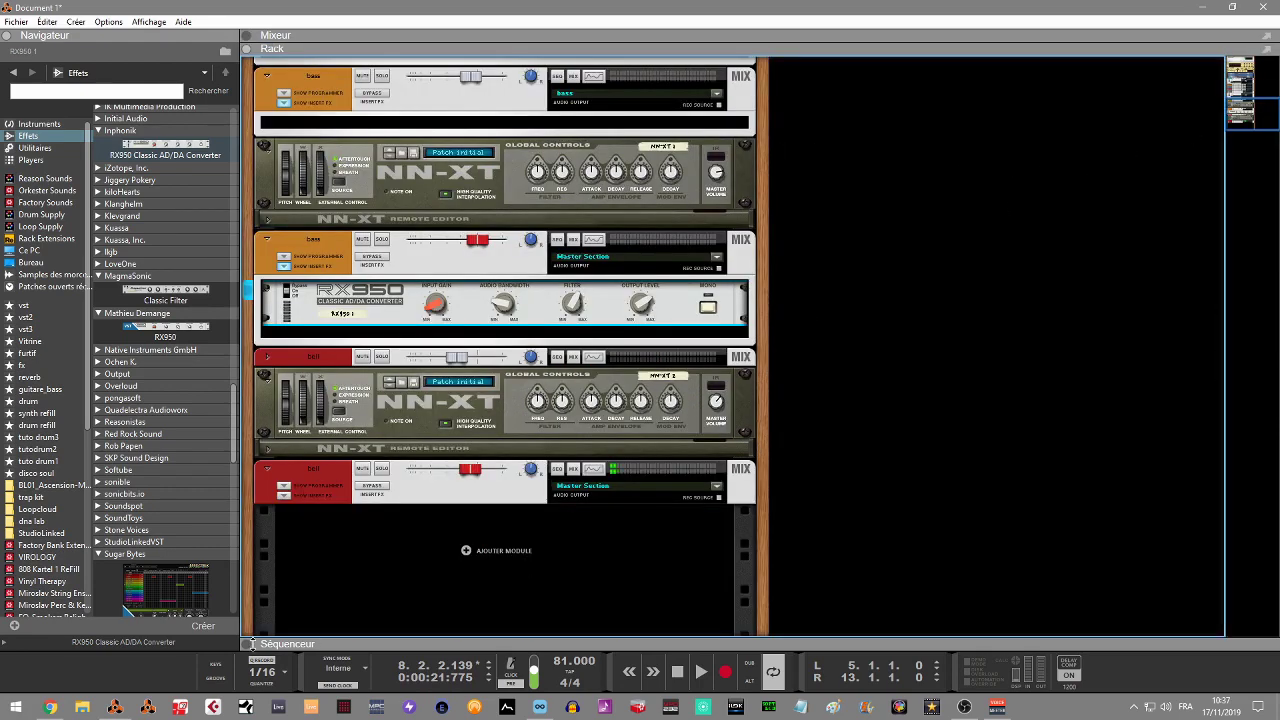
left_click(247, 646)
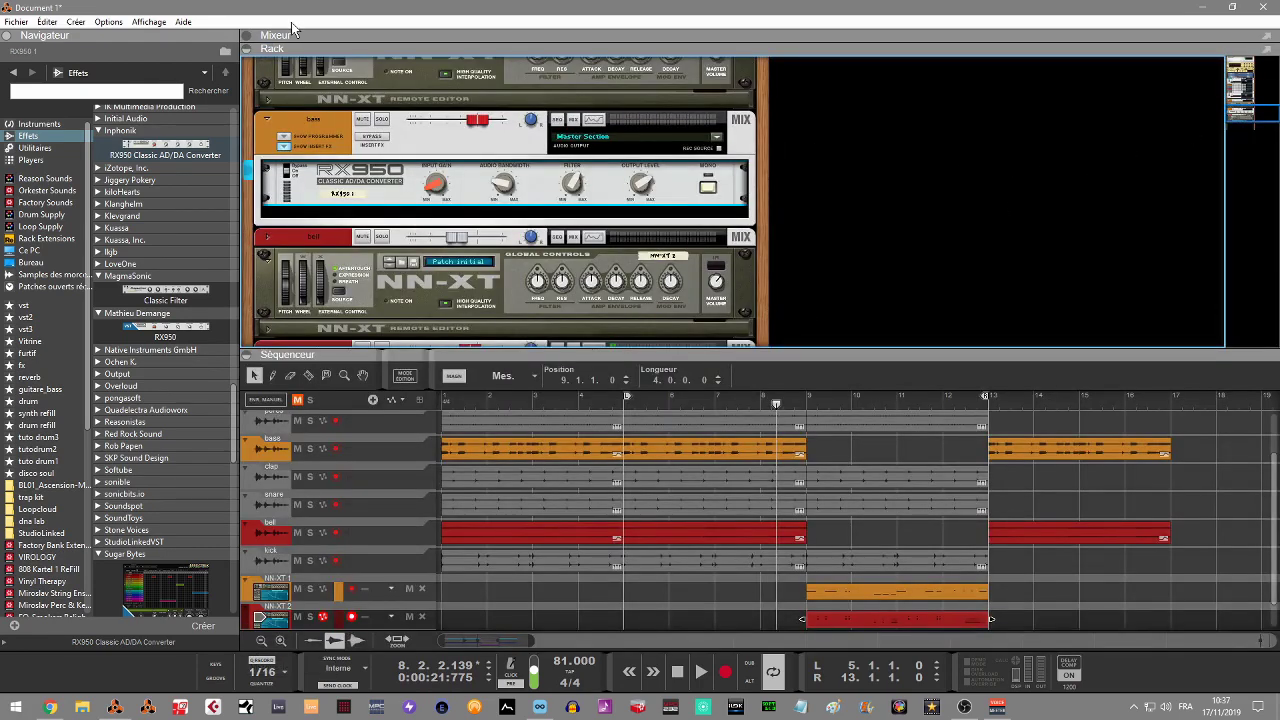
left_click(246, 49)
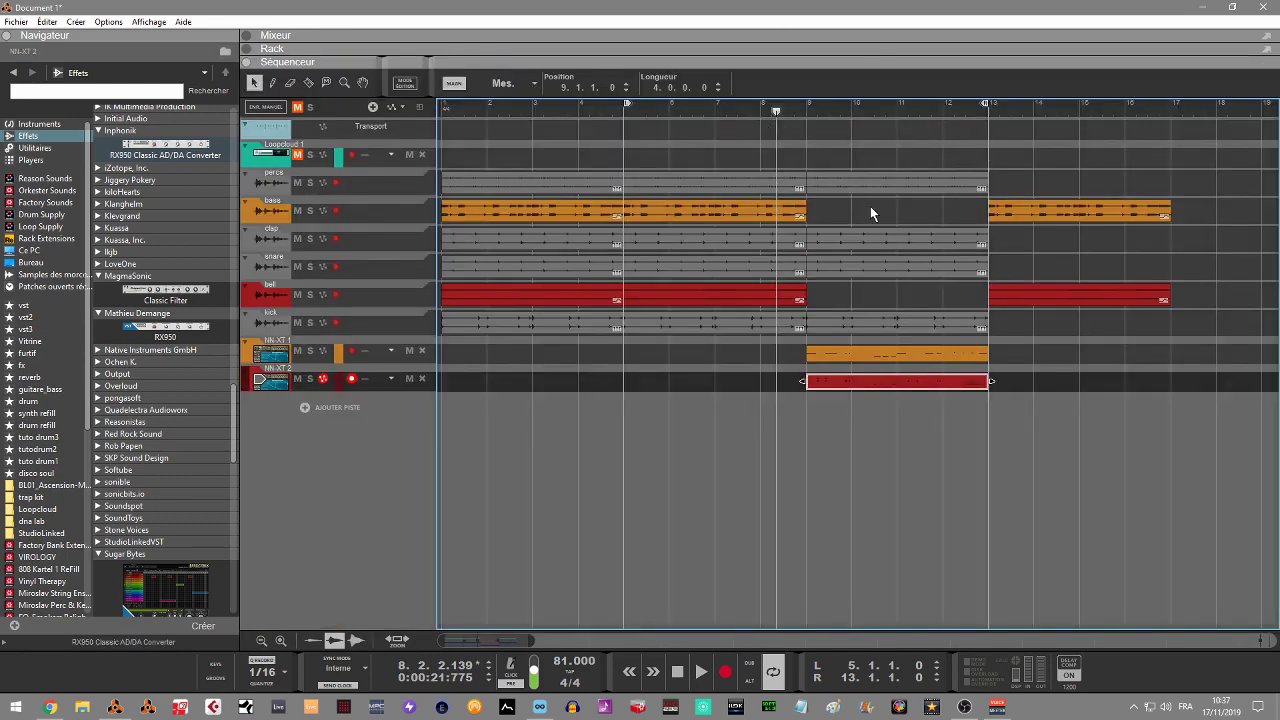
Move the loop's left locator to bar 1 and play the arrangement from the start
left_click_drag(627, 105, 444, 106)
key("KP_Decimal")
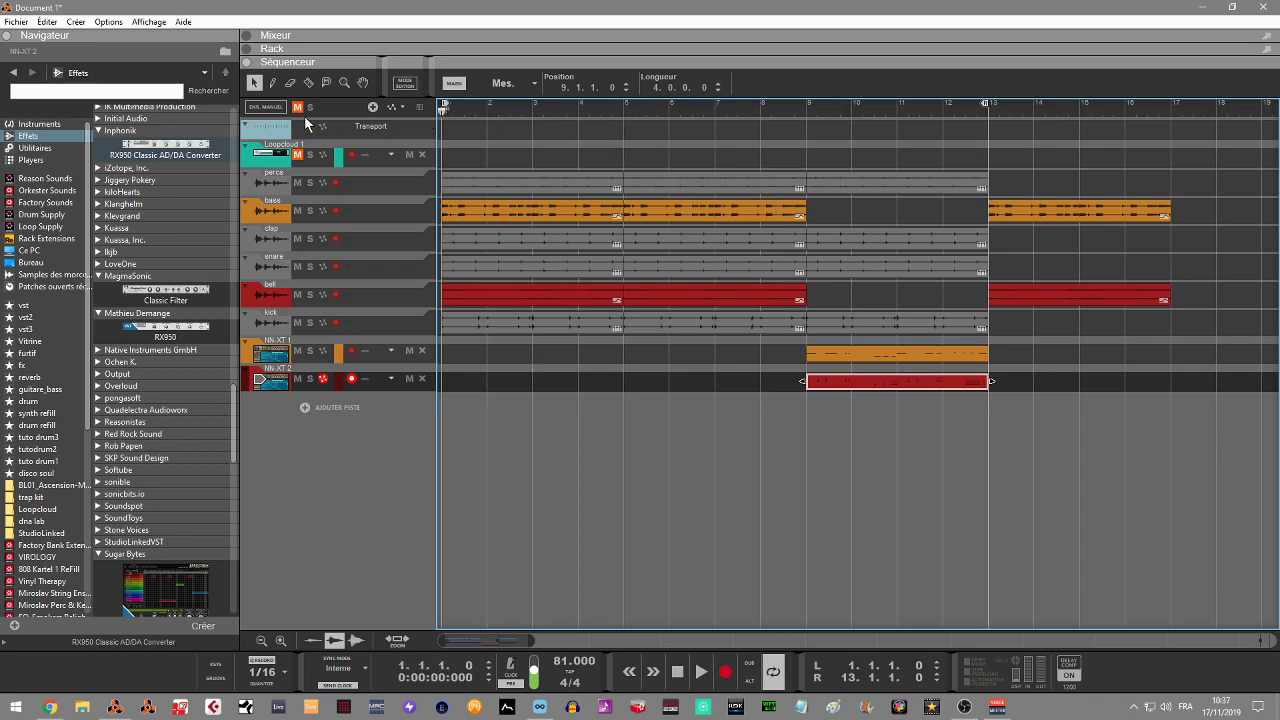
key("space")
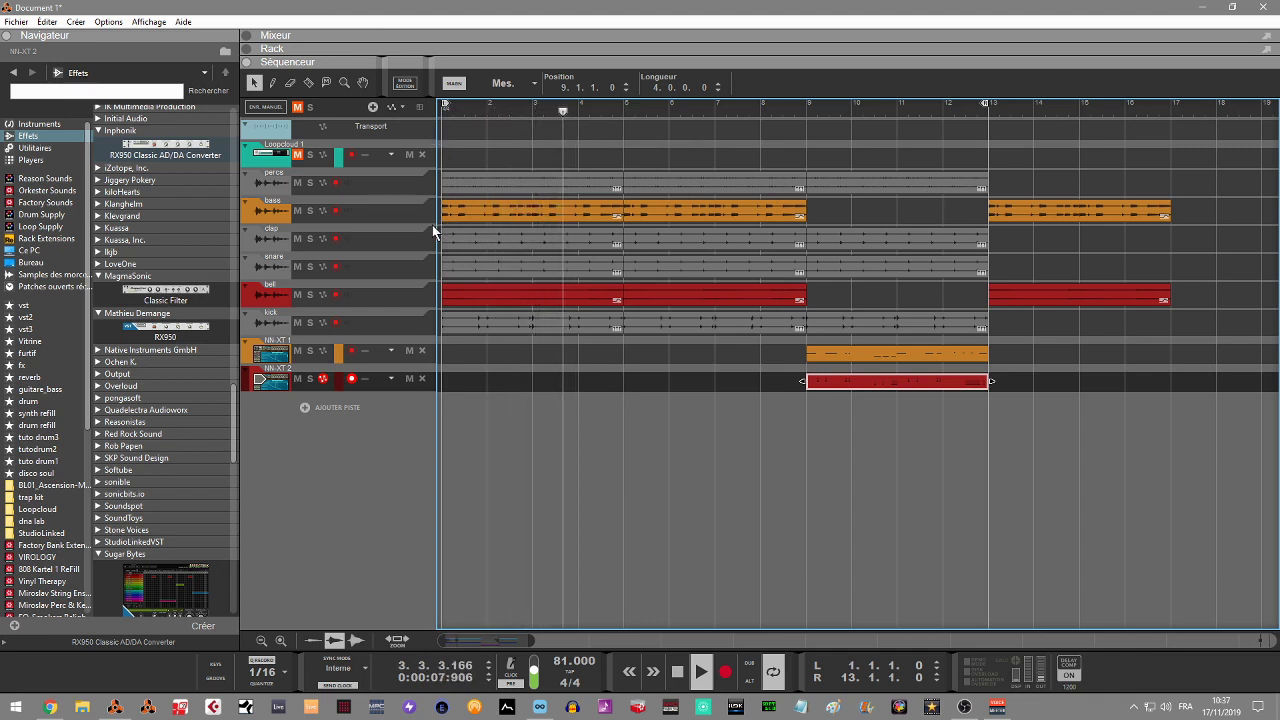
Select the percs track, locate its channel in the rack and expand it to show its insert effects
left_click(404, 183)
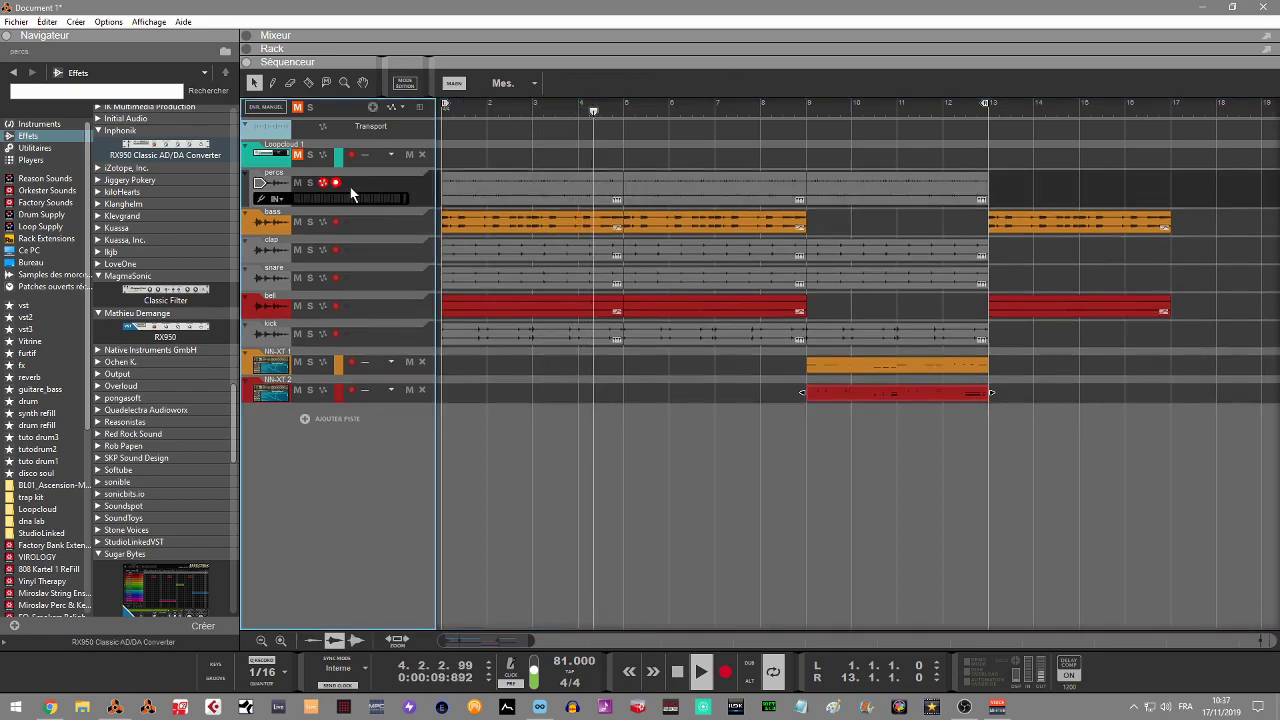
left_click(247, 52)
left_click_drag(1254, 88, 1253, 84)
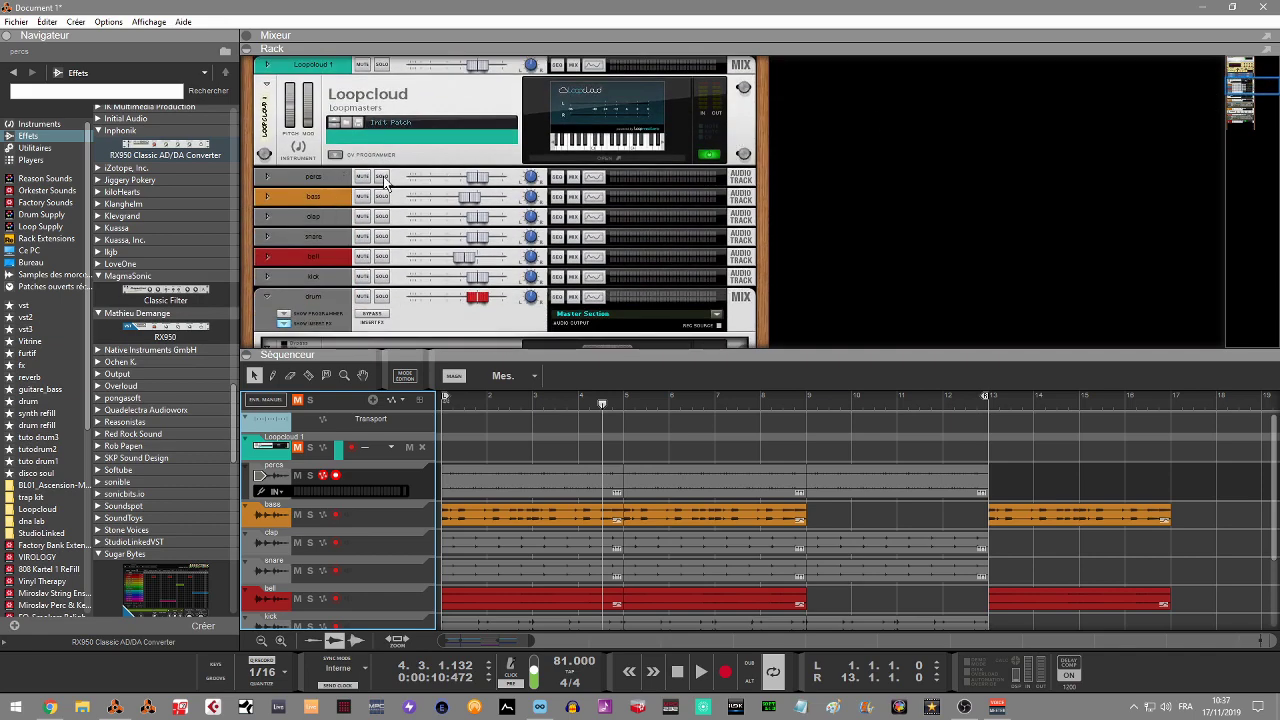
left_click(270, 186)
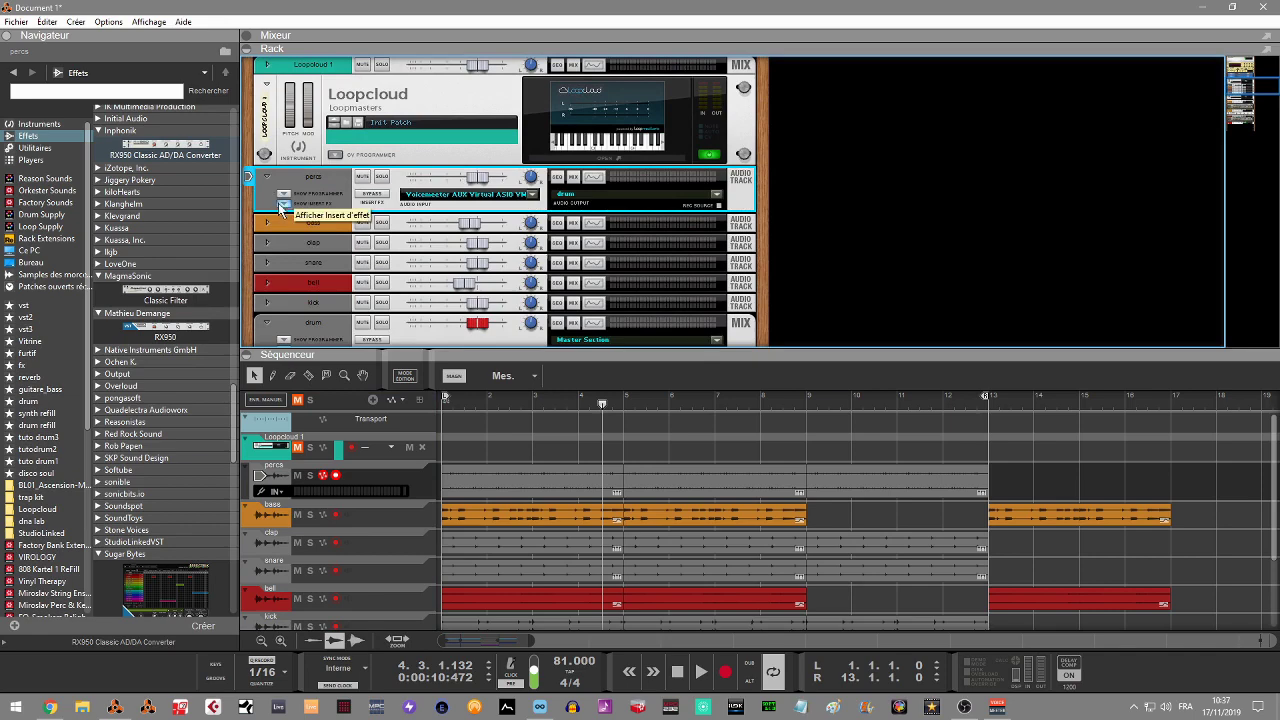
left_click(267, 177)
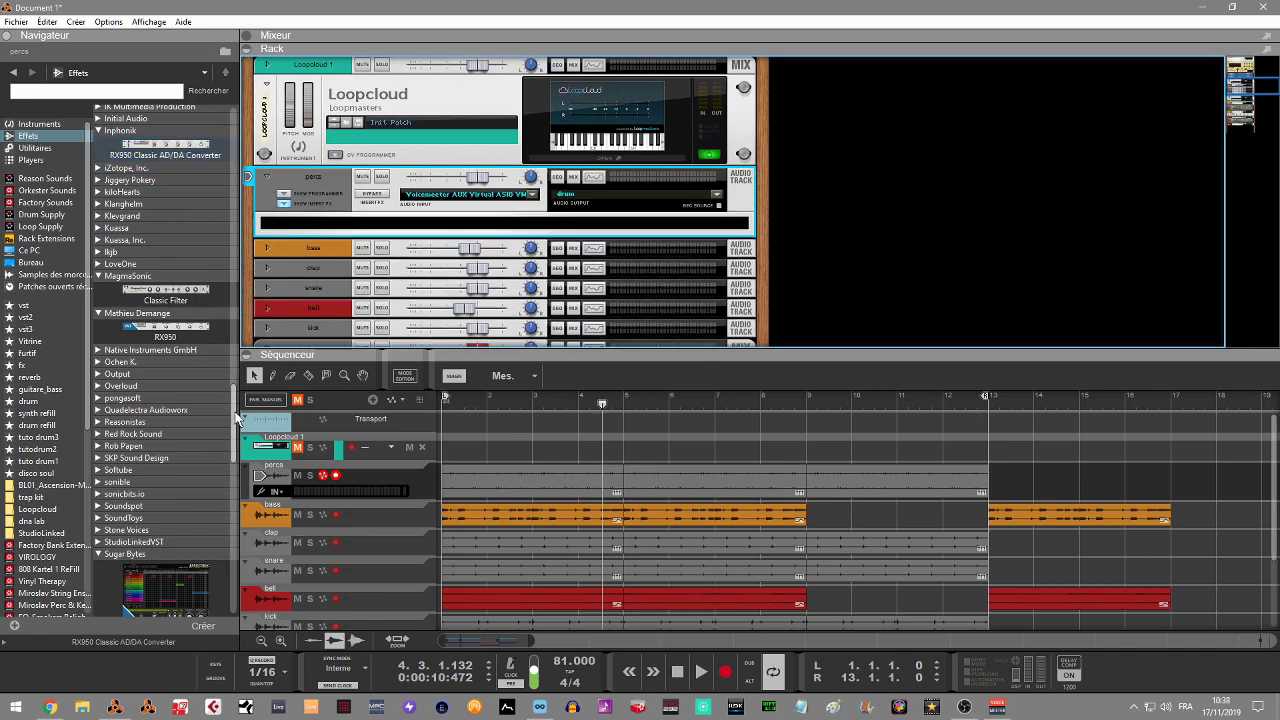
Find DD AutoPan among the Dead Duck Software effects and add it to the percs channel's inserts
left_click_drag(232, 413, 232, 150)
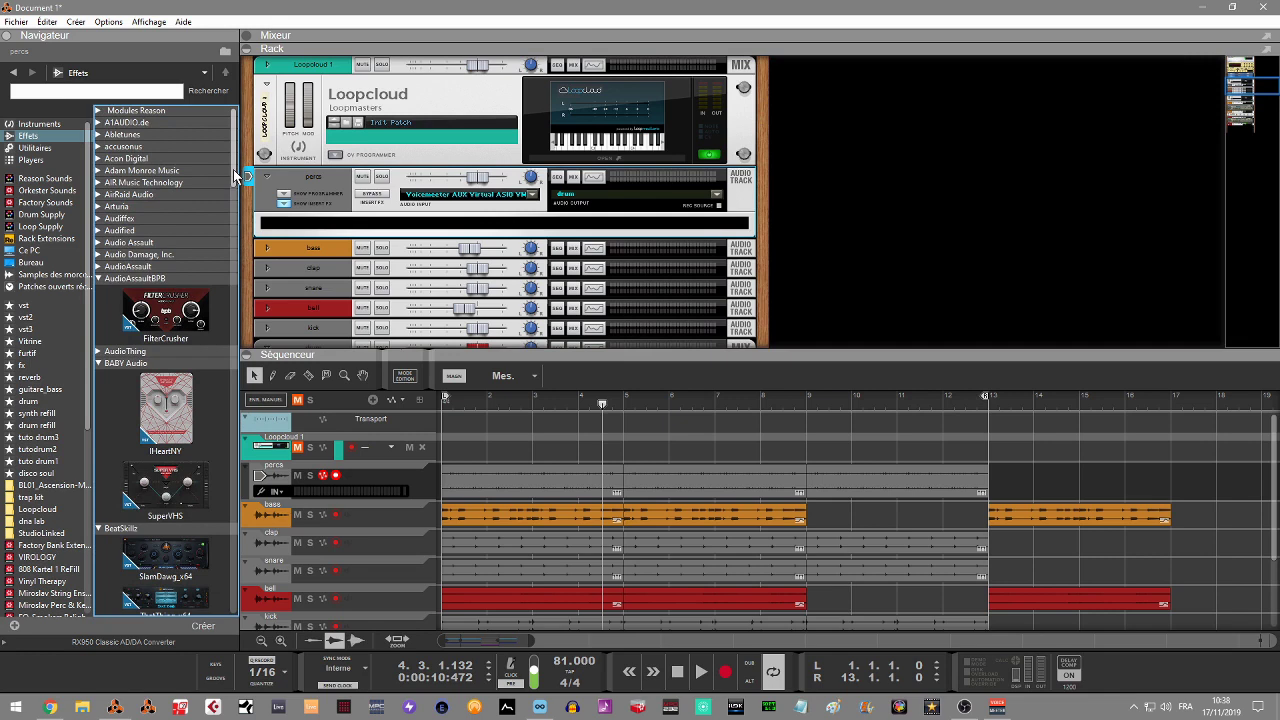
scroll(158, 300, "down", 8)
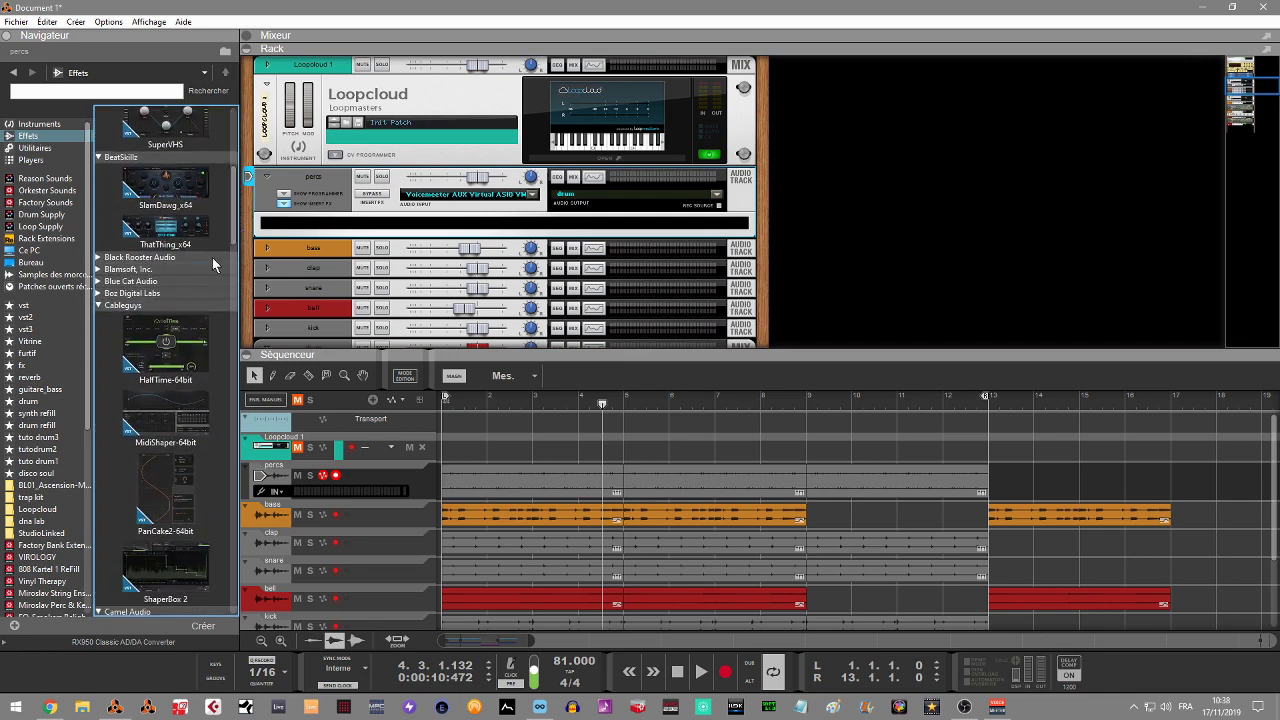
left_click(100, 305)
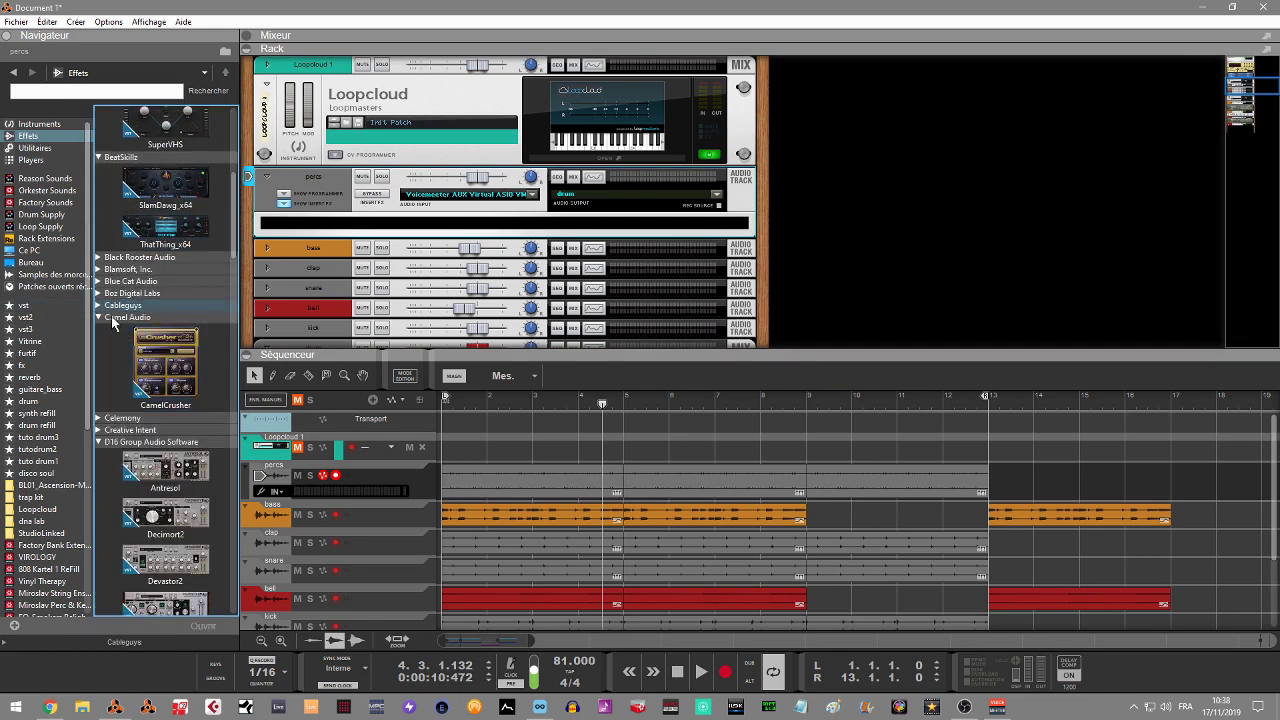
left_click(106, 443)
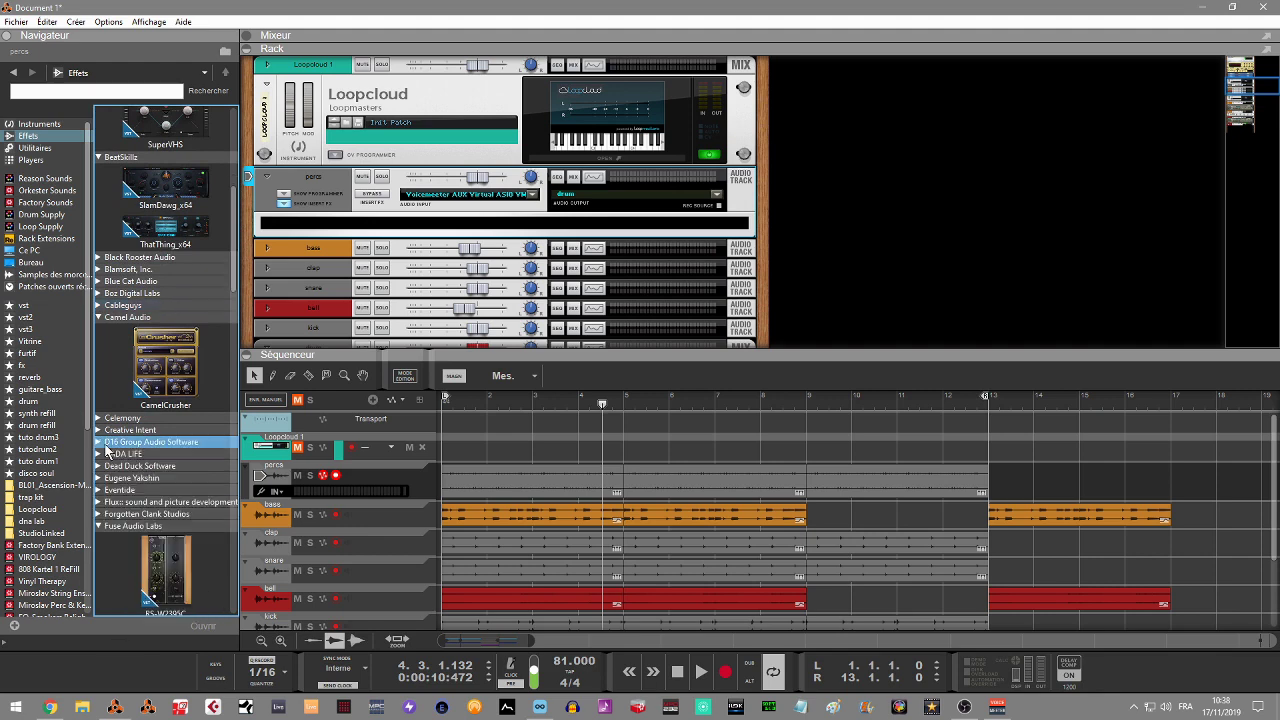
left_click(140, 466)
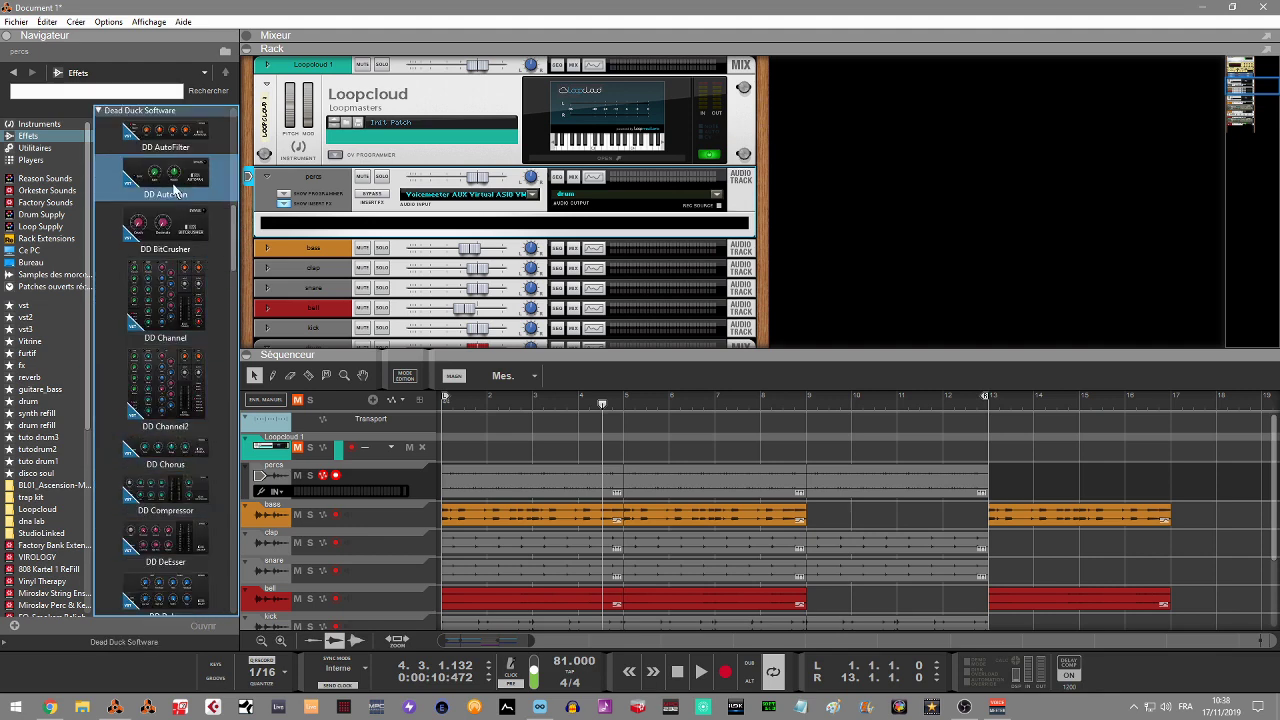
left_click_drag(175, 190, 503, 220)
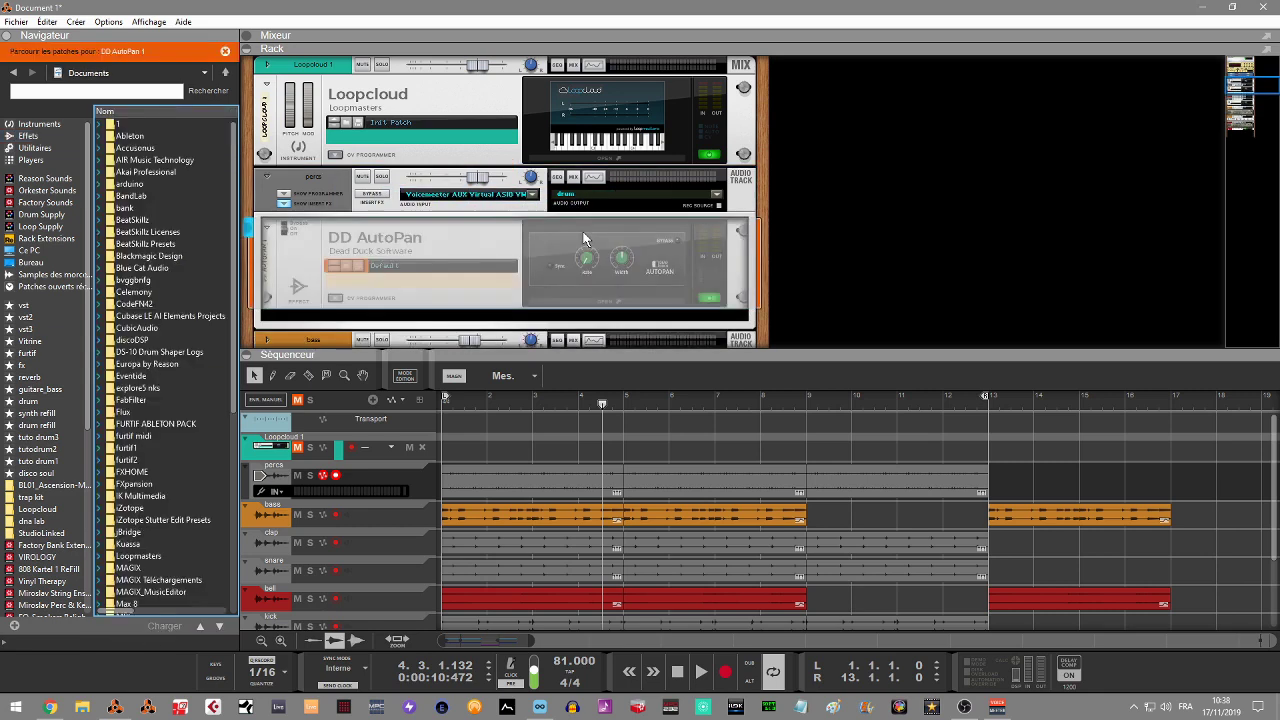
Enable Sync on the DD AutoPan and raise its rate and width during playback
key("space")
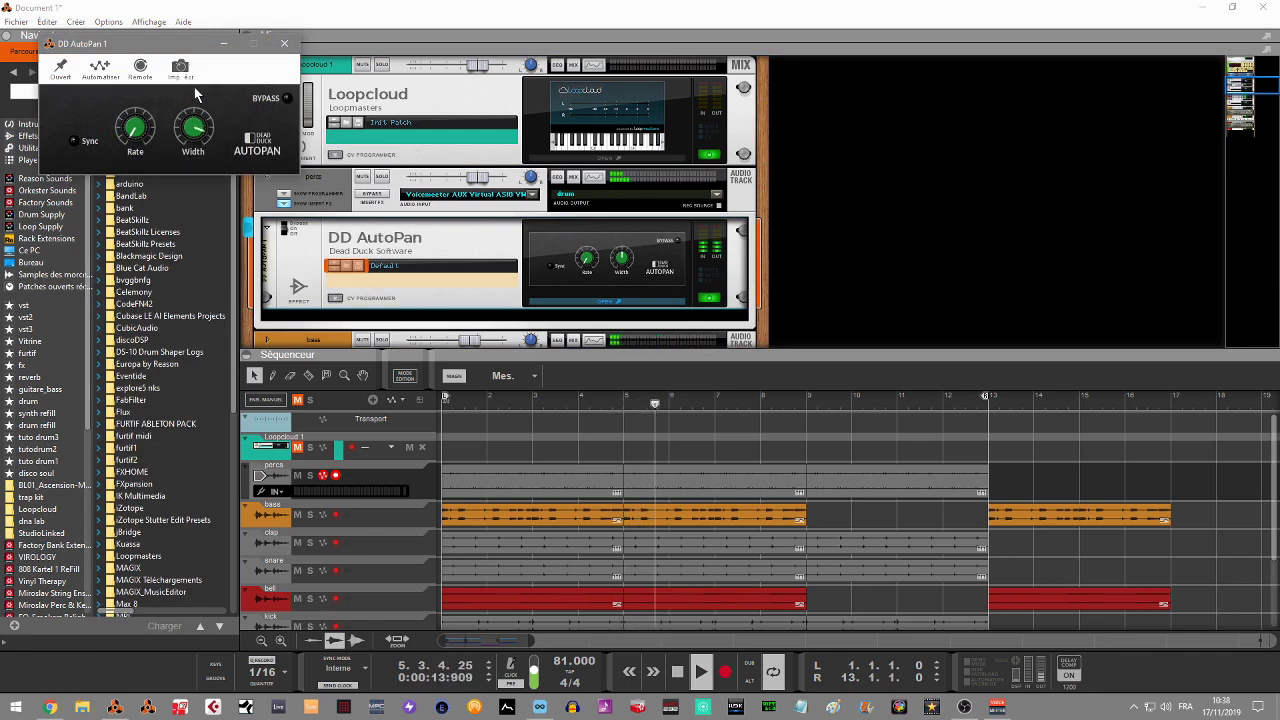
left_click(76, 140)
left_click_drag(140, 118, 144, 96)
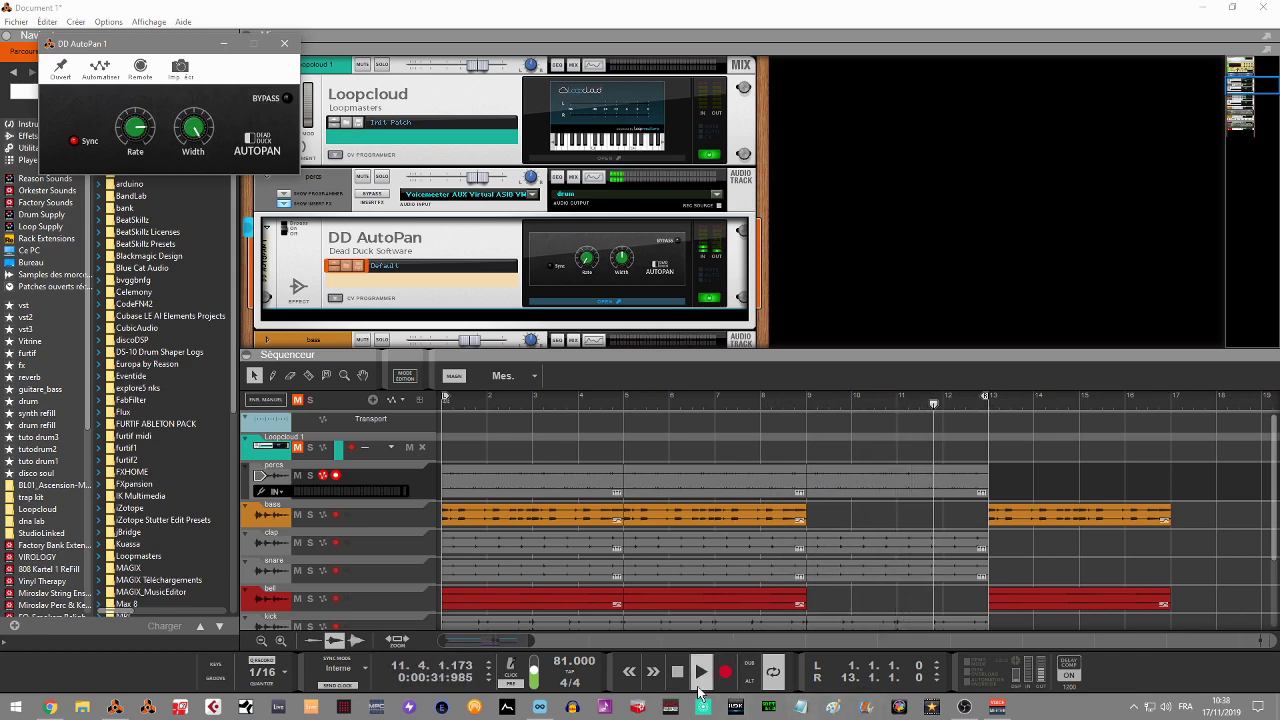
Switch to Loopcloud and move its window higher so its sample editor and tracks are in full view
mouse_move(540, 708)
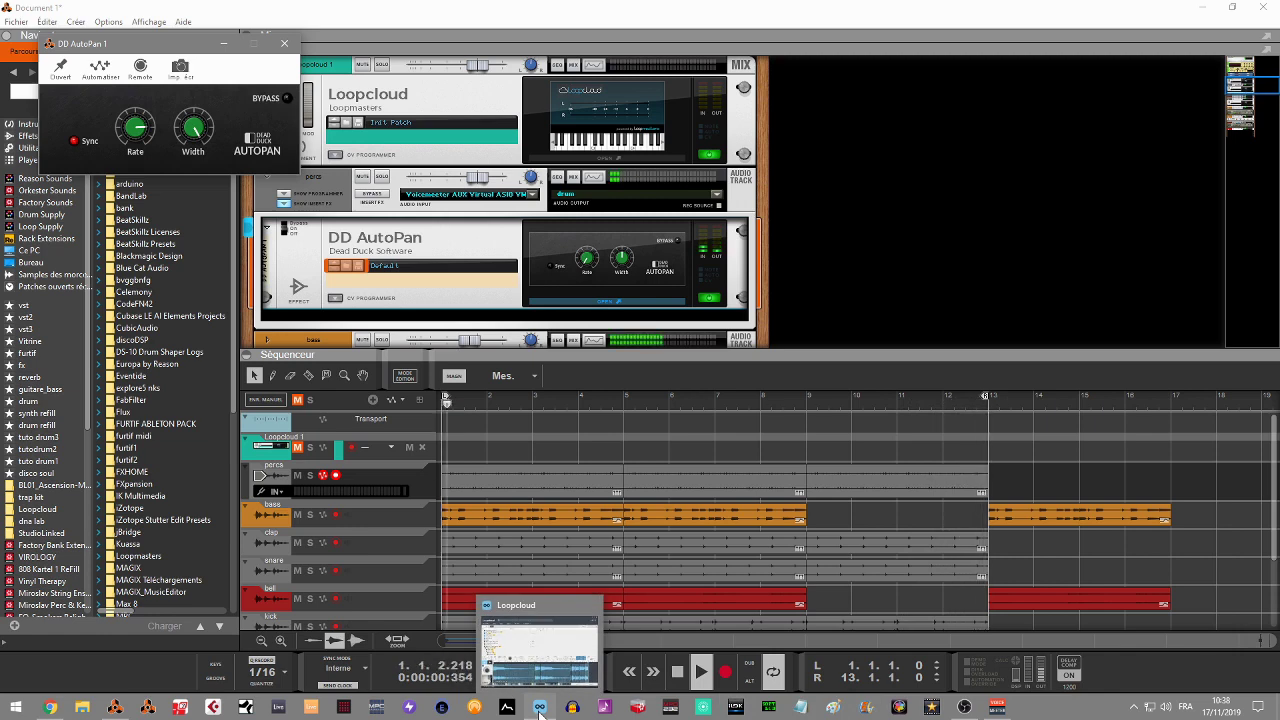
left_click(540, 708)
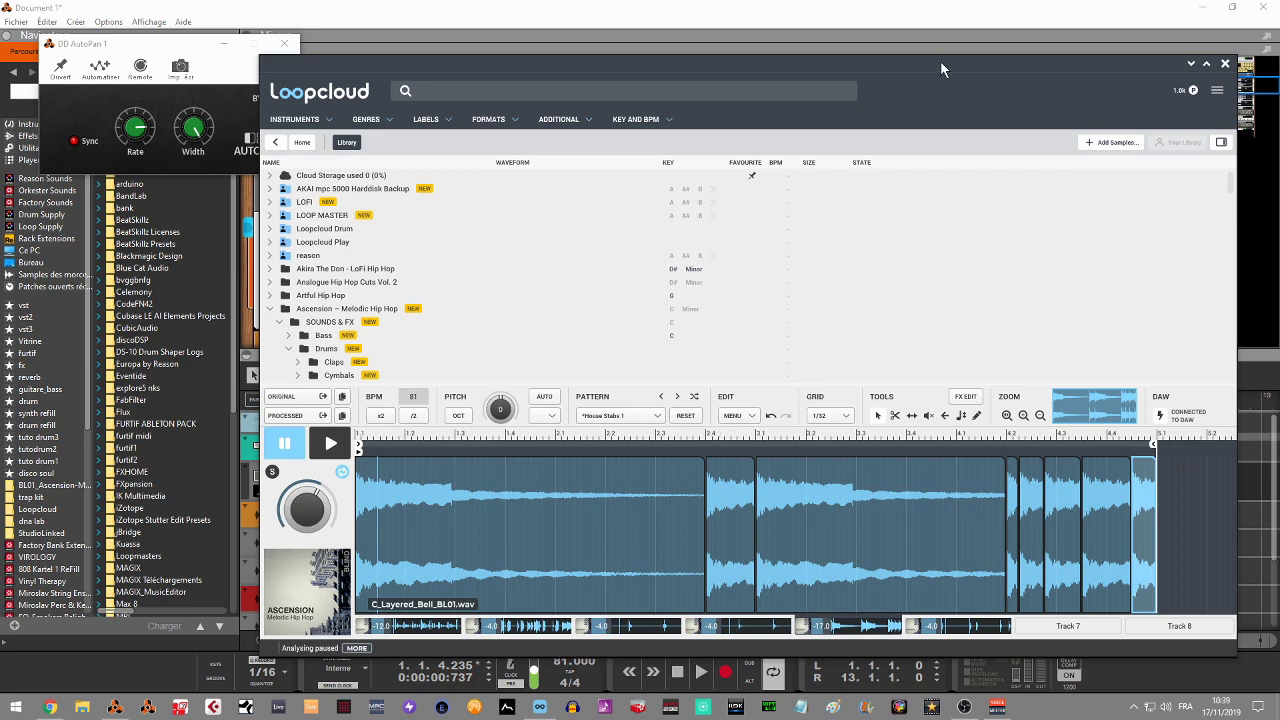
left_click_drag(940, 61, 936, 24)
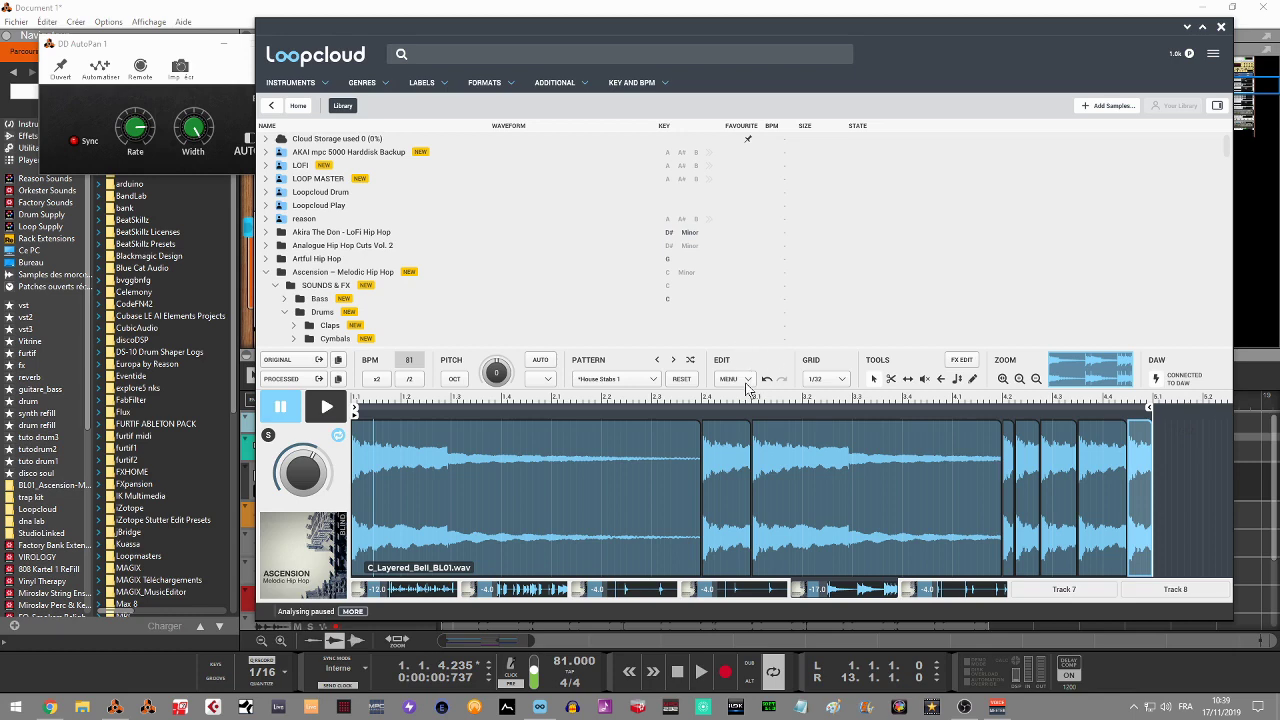
Save the Loopcloud session as "tuto loop3" in the furtif1 folder under Documents
left_click(746, 385)
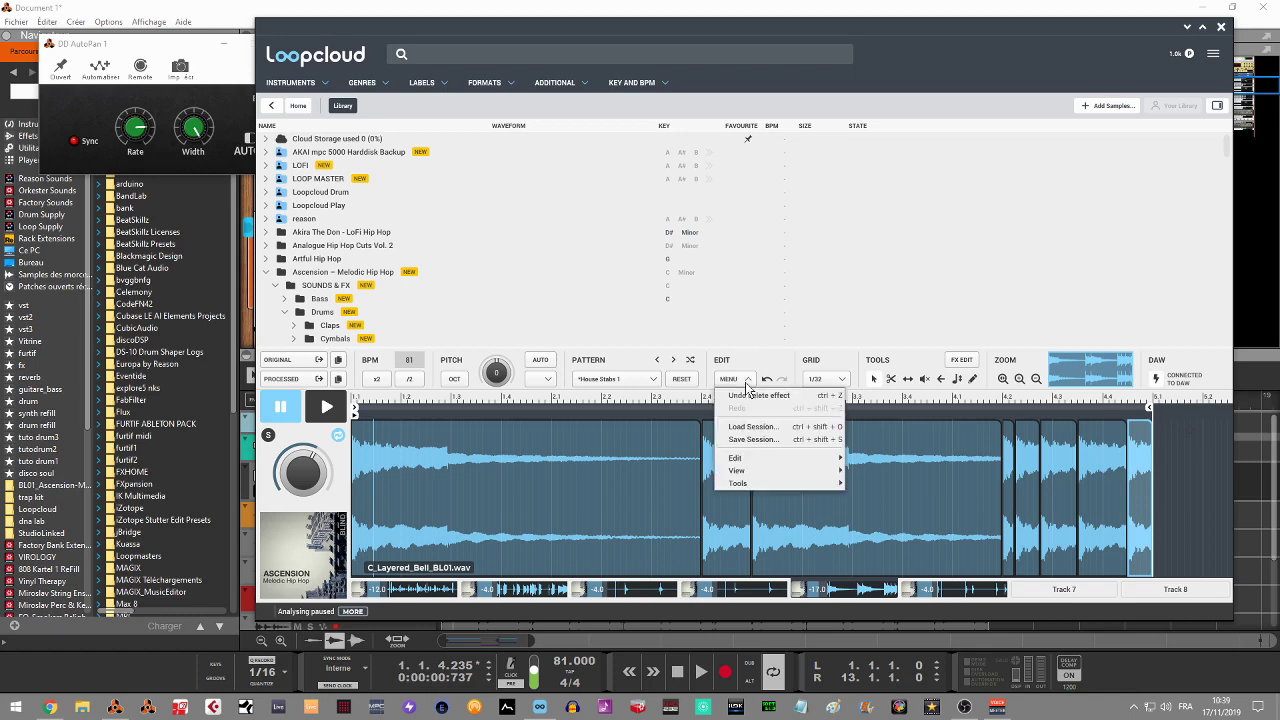
left_click(752, 440)
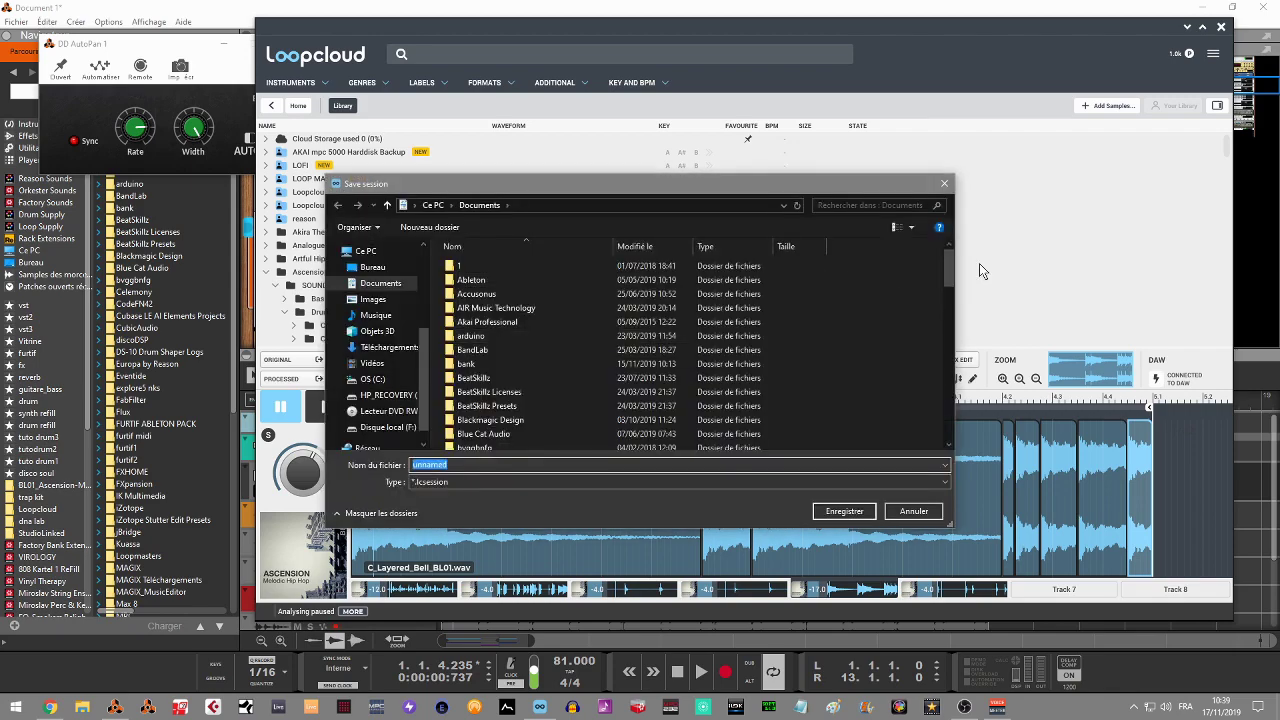
left_click_drag(945, 269, 953, 321)
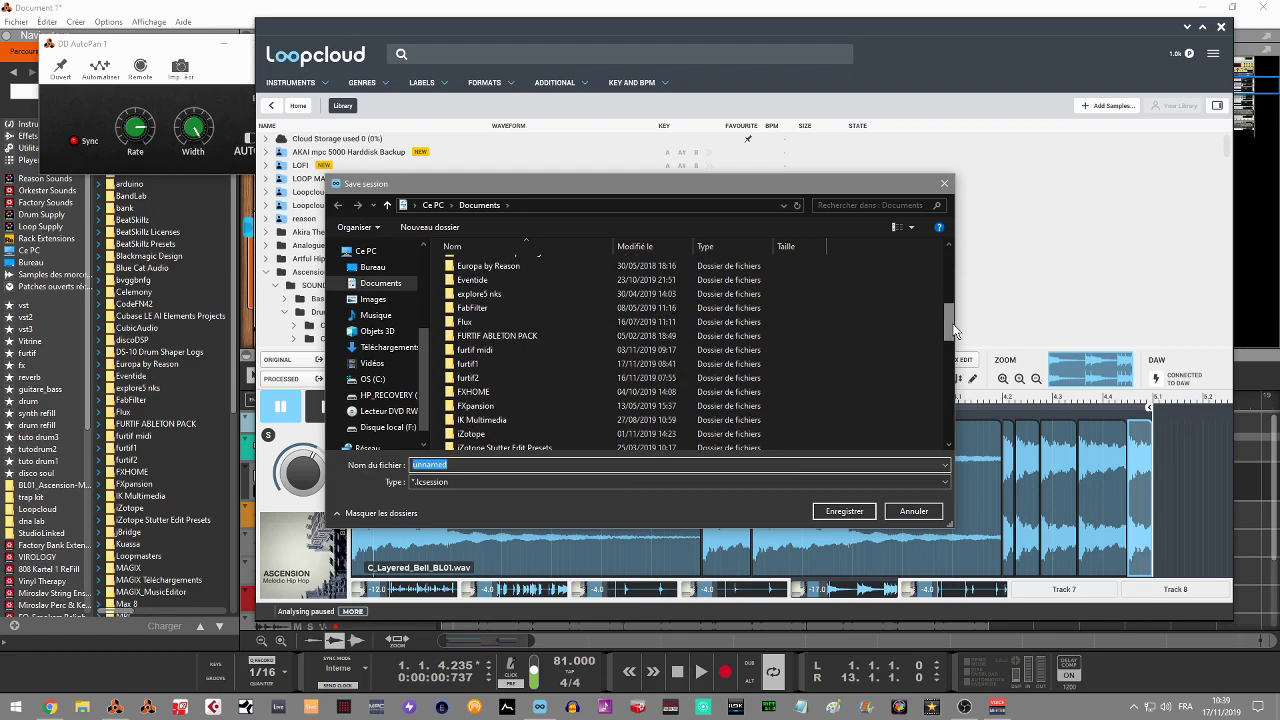
double_click(464, 364)
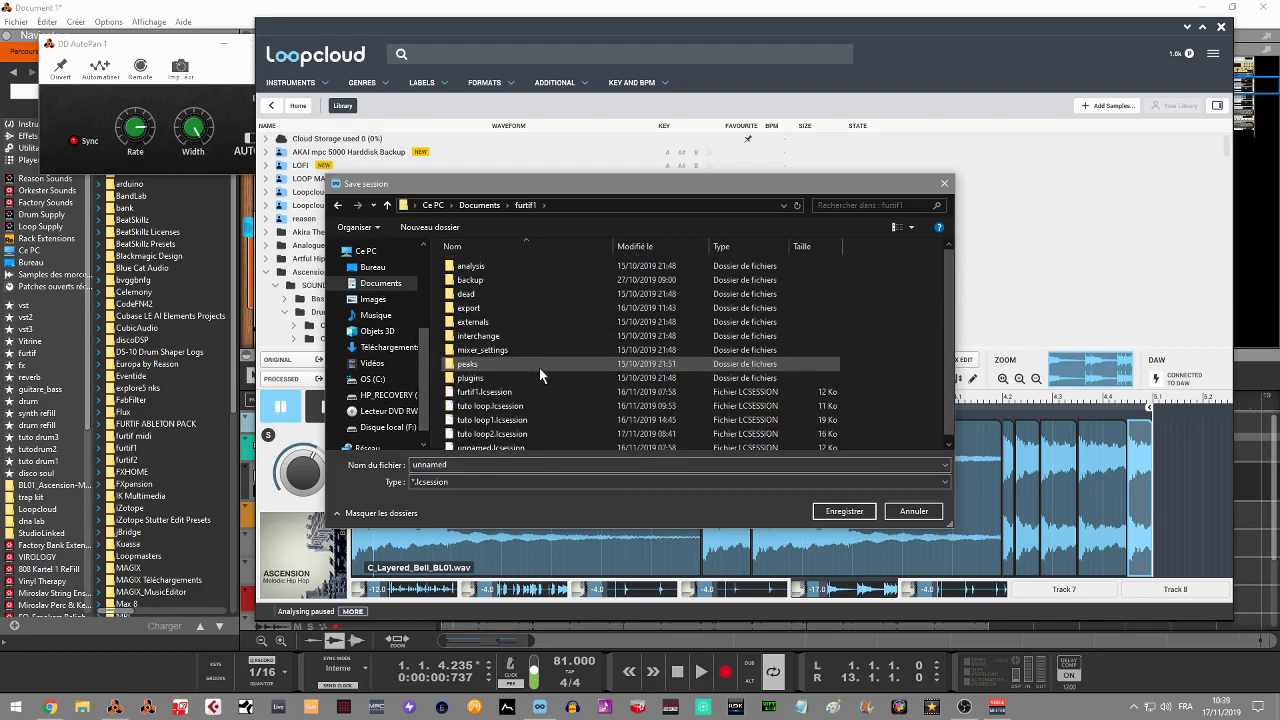
left_click(497, 436)
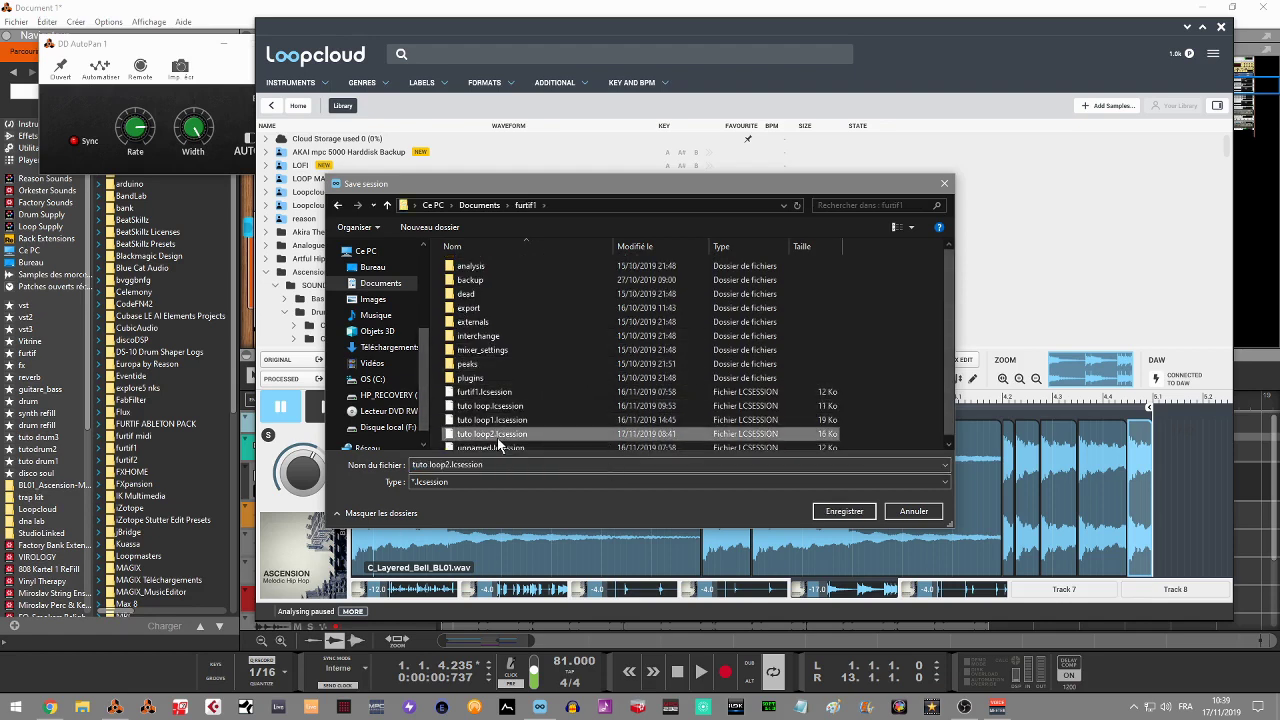
triple_click(452, 466)
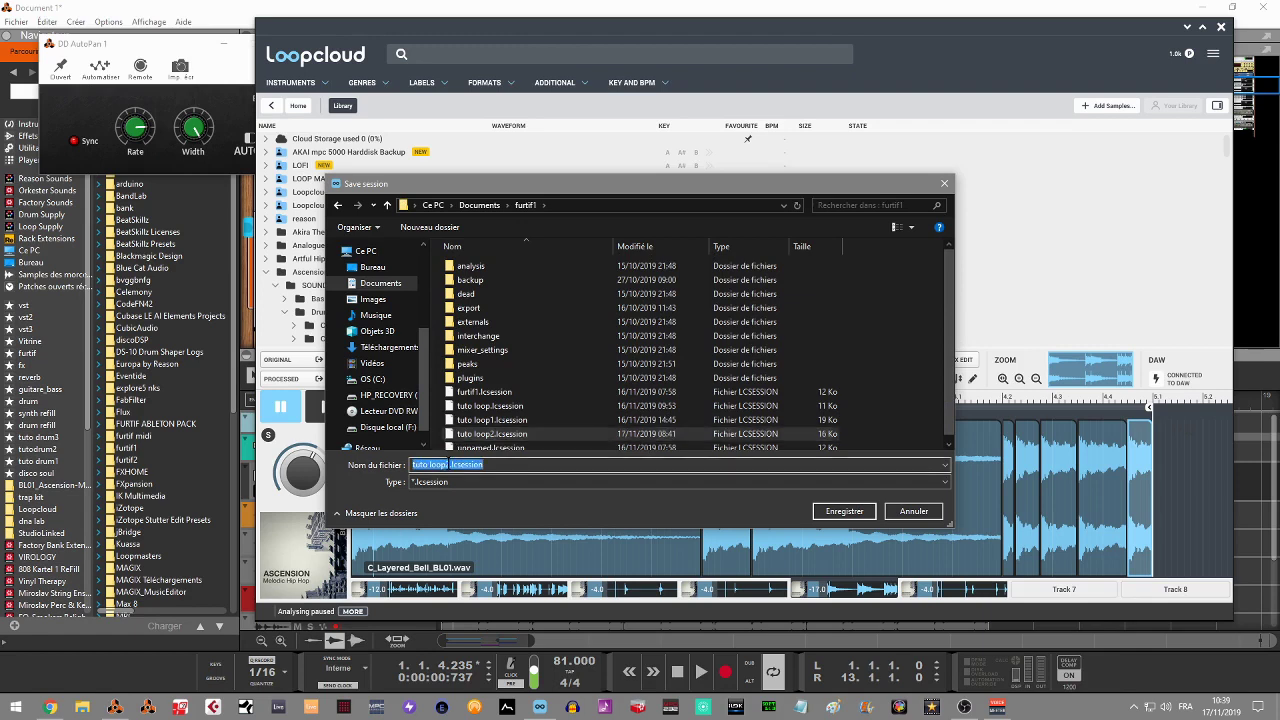
key("BackSpace")
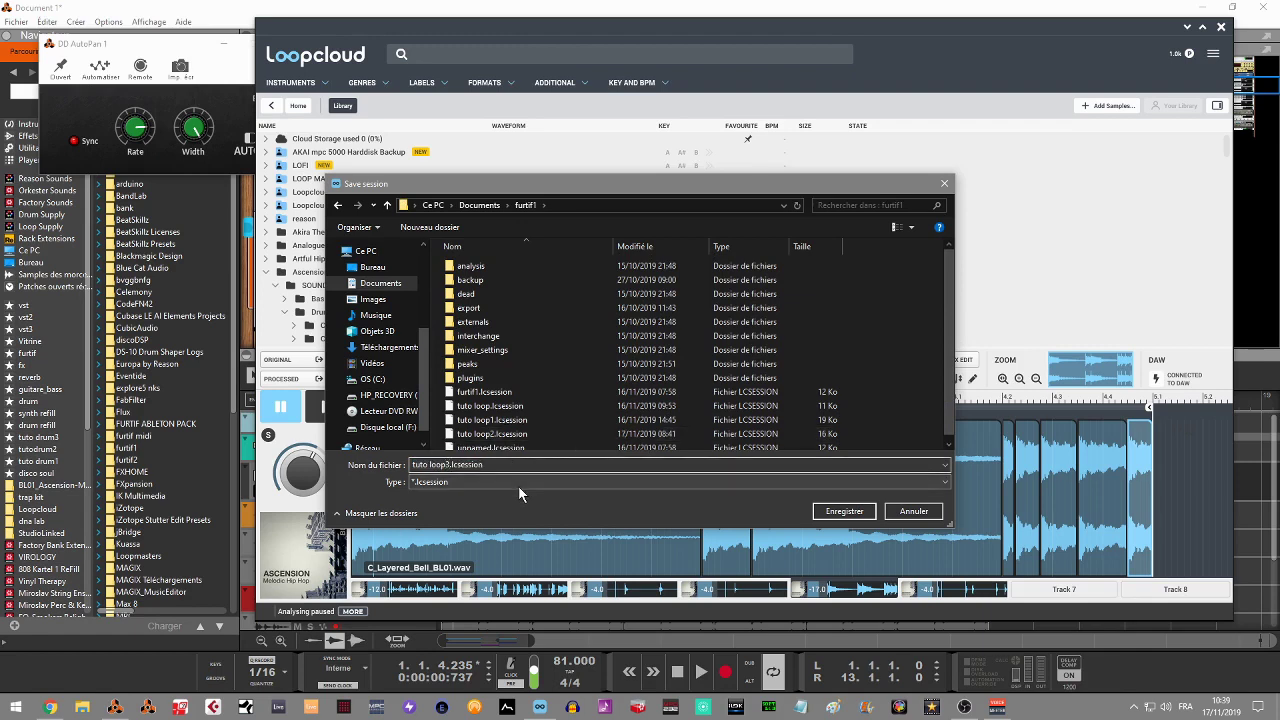
key("Return")
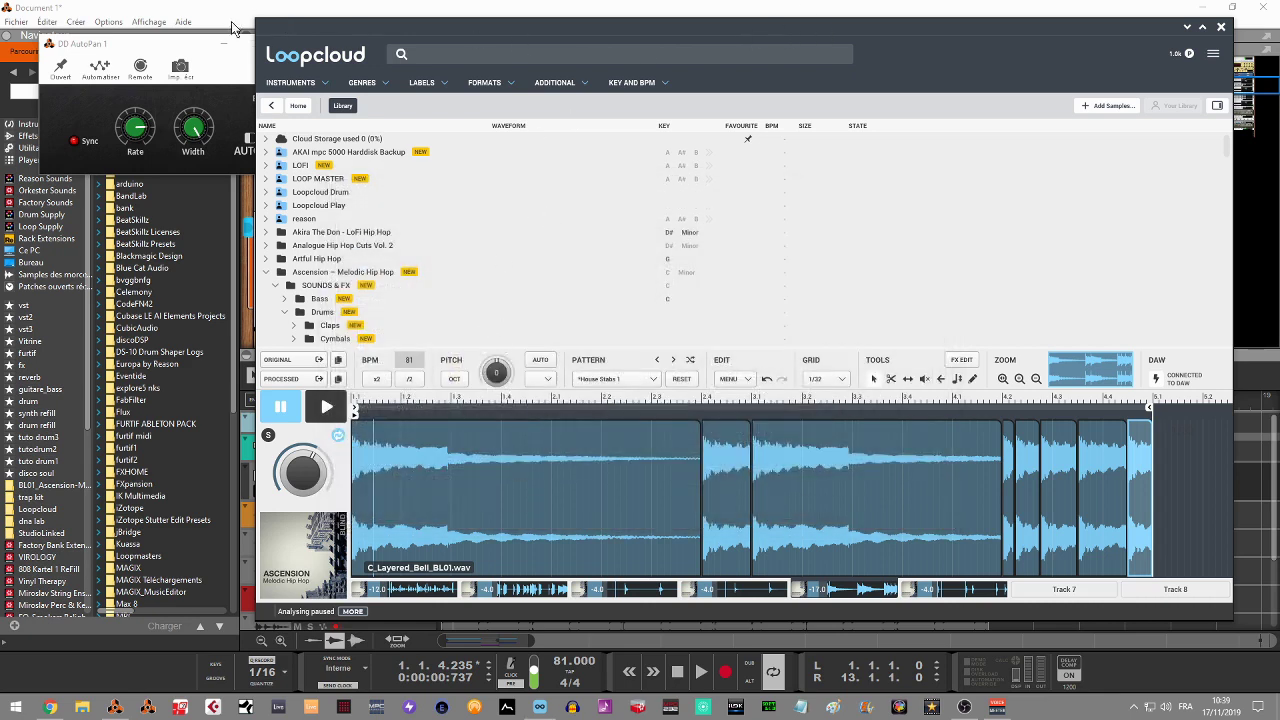
Switch to Reason, show the bell channel's insert effects in the rack and bypass them
left_click(198, 50)
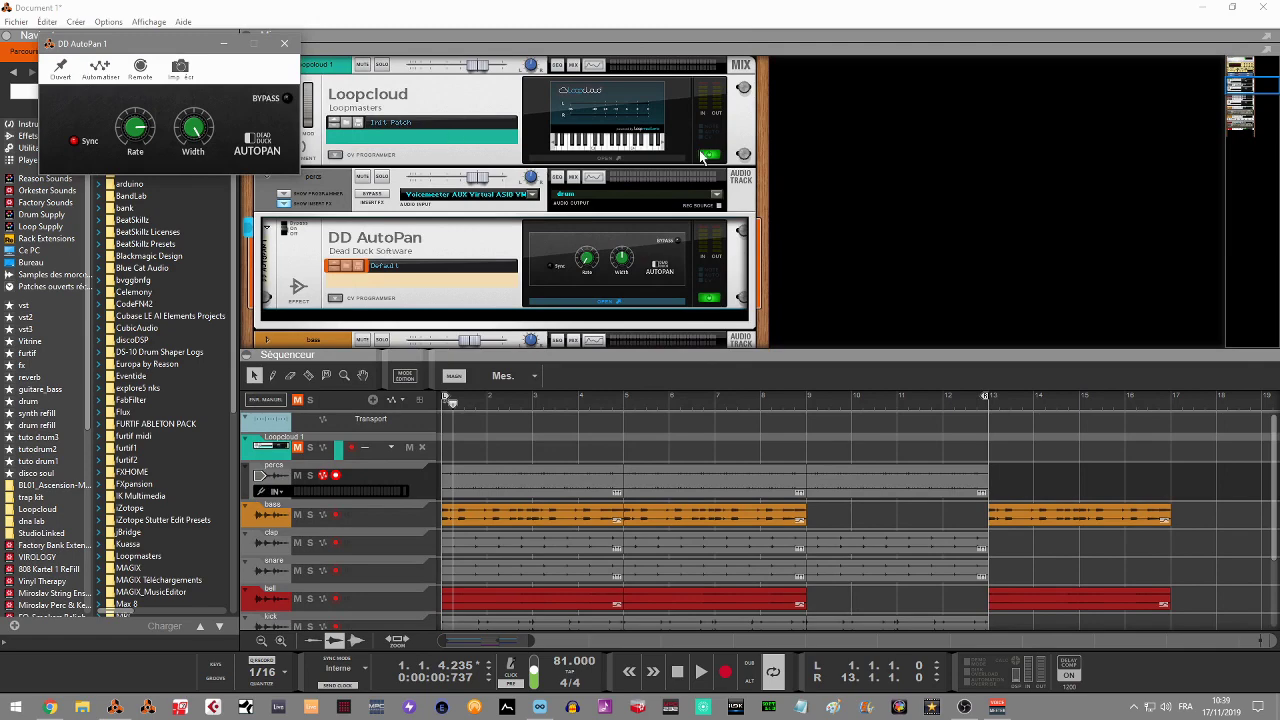
left_click_drag(1234, 88, 1253, 130)
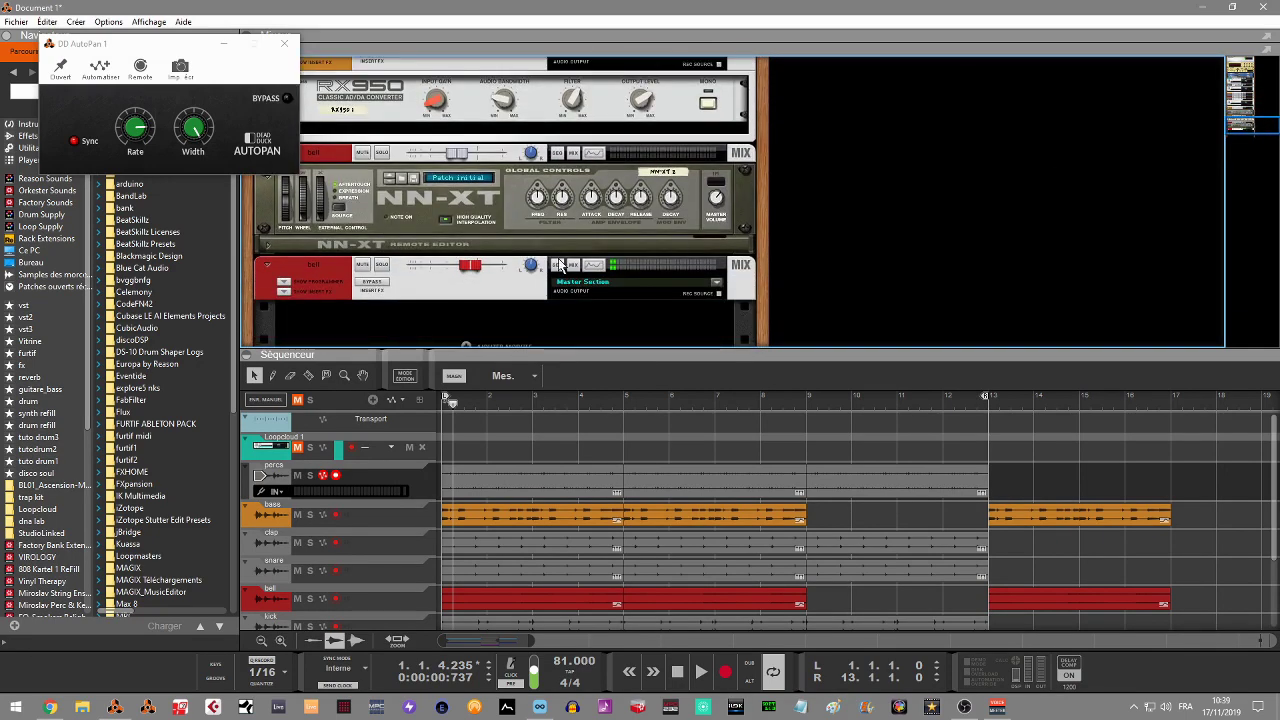
left_click(292, 297)
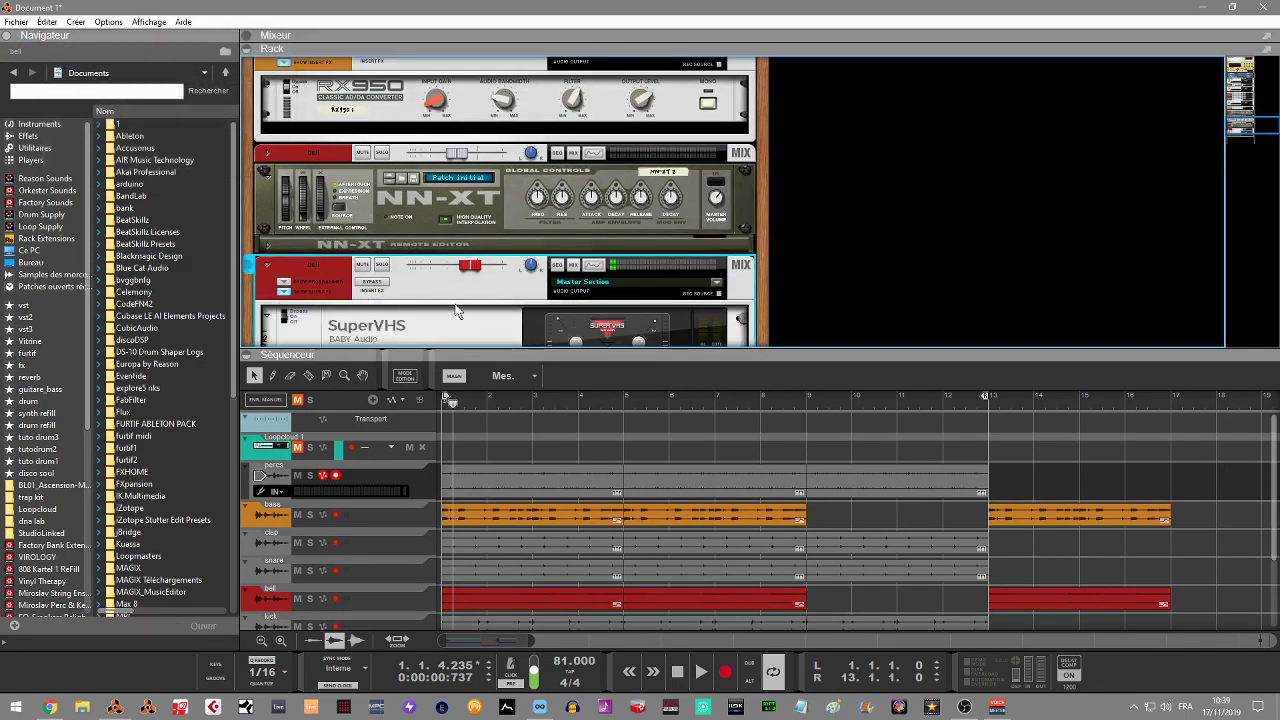
left_click(384, 282)
Switch to Loopcloud and load the saved session "tuto loop" from the furtif1 folder
left_click(540, 707)
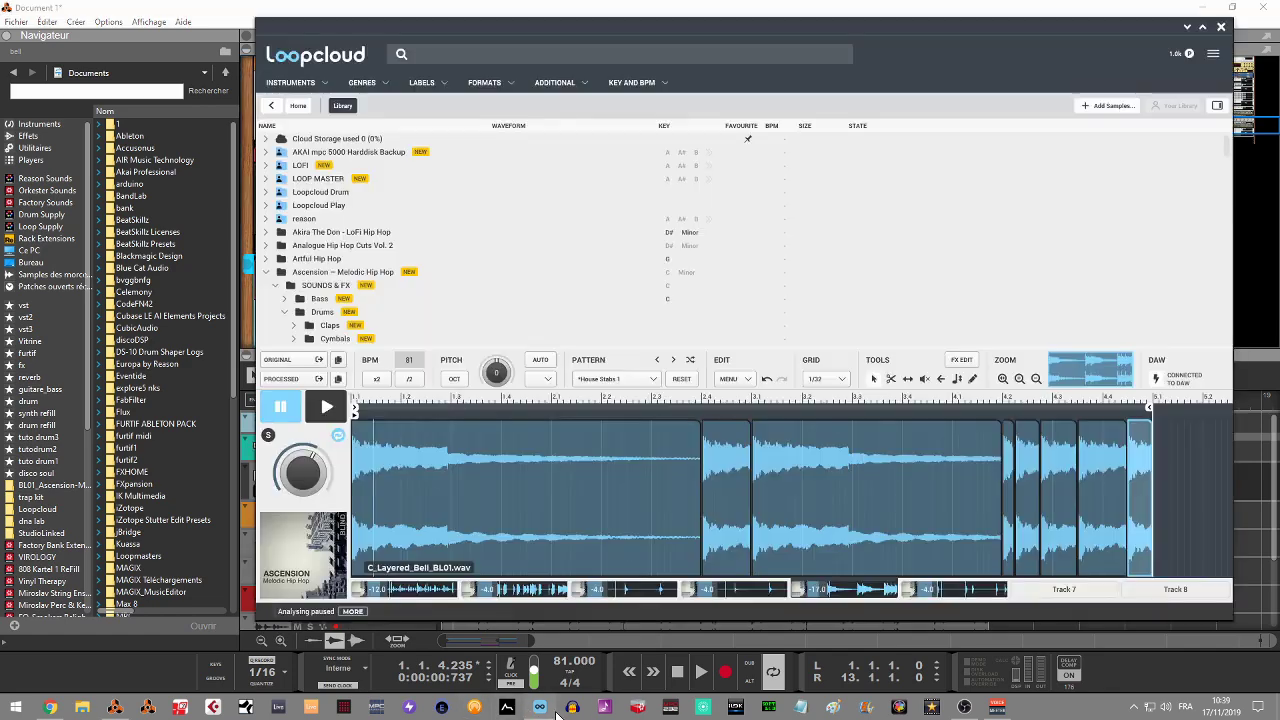
left_click(996, 6)
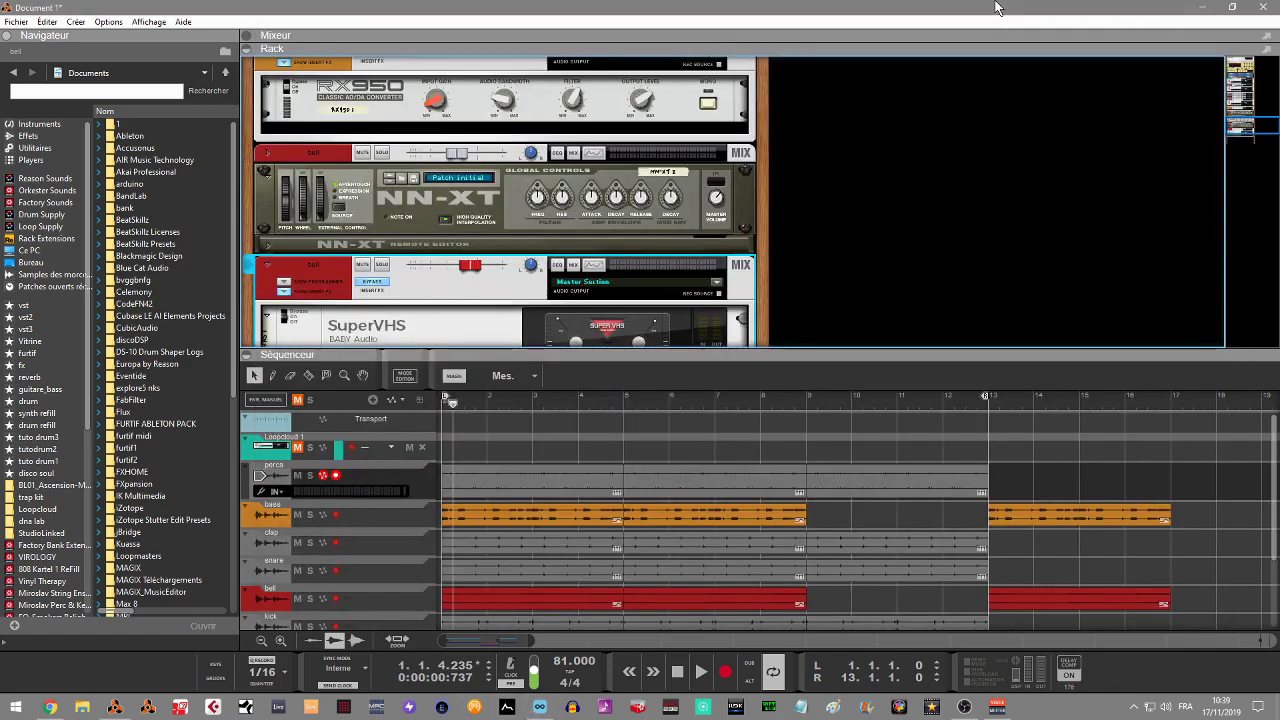
left_click(540, 707)
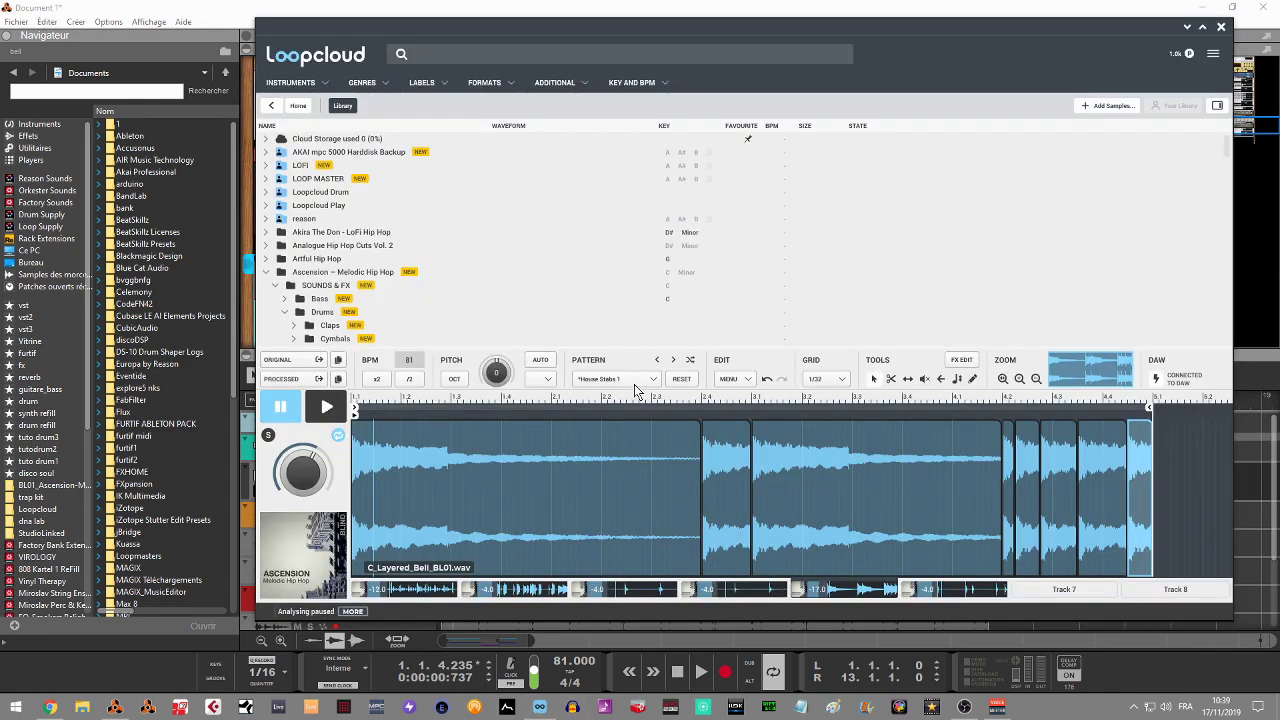
left_click(748, 379)
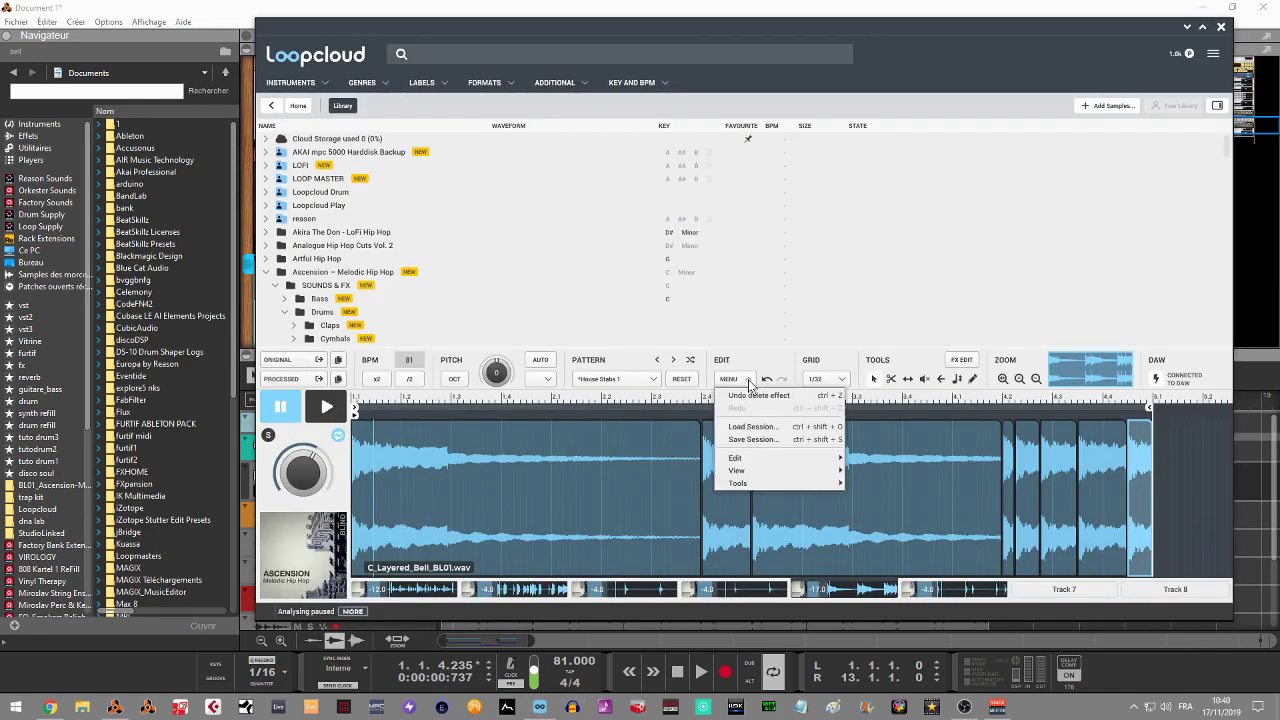
left_click(770, 428)
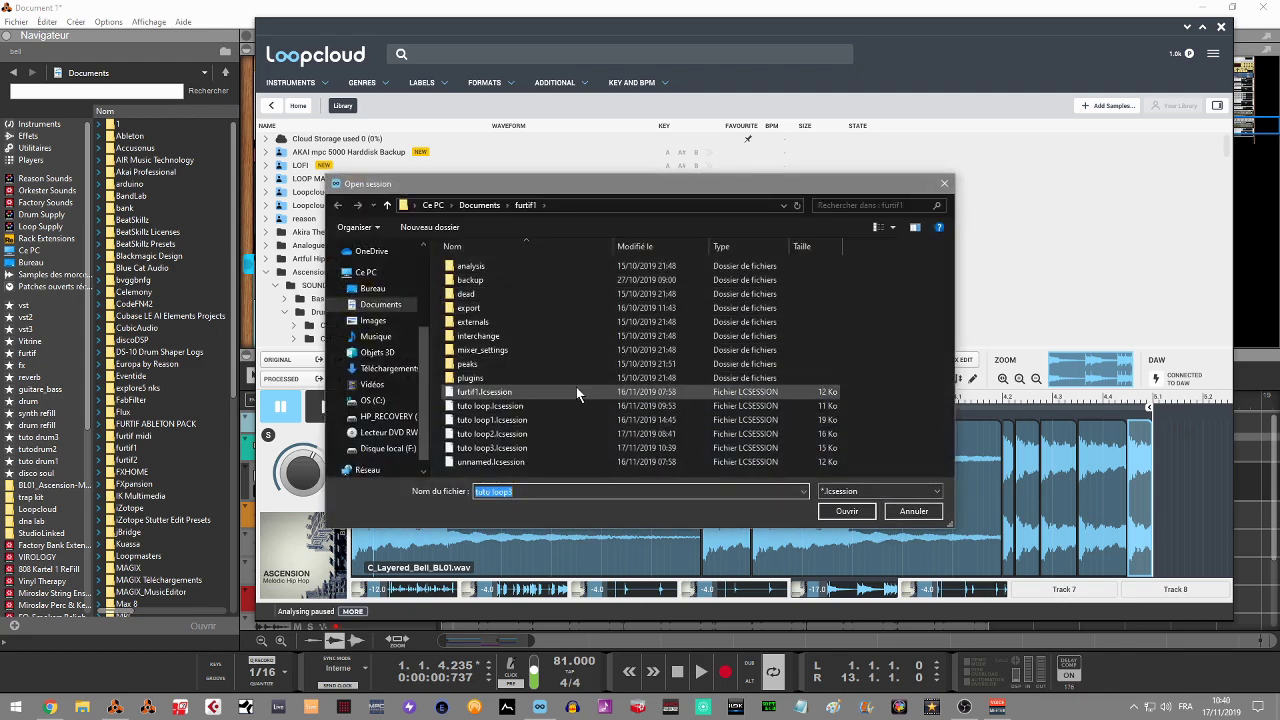
left_click(567, 404)
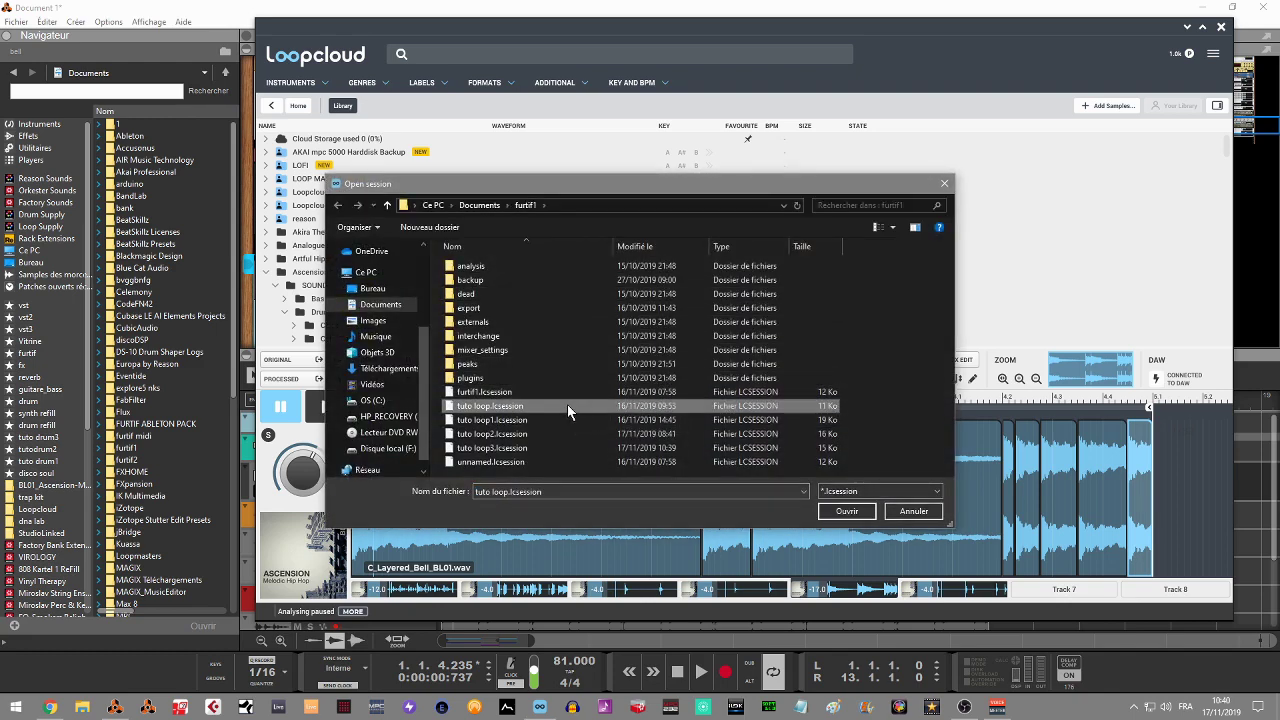
left_click(846, 510)
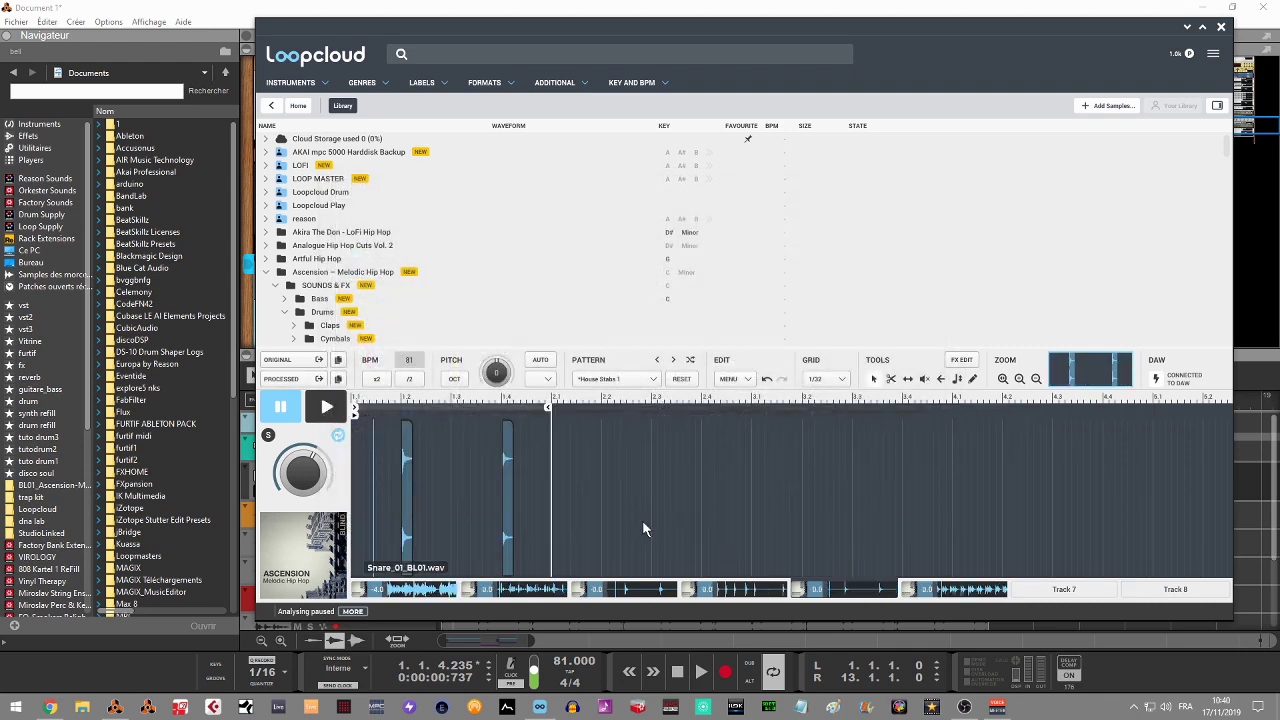
Play the loaded session while viewing its electric piano, shaker, clap and synth bass tracks, and stop playback
key("space")
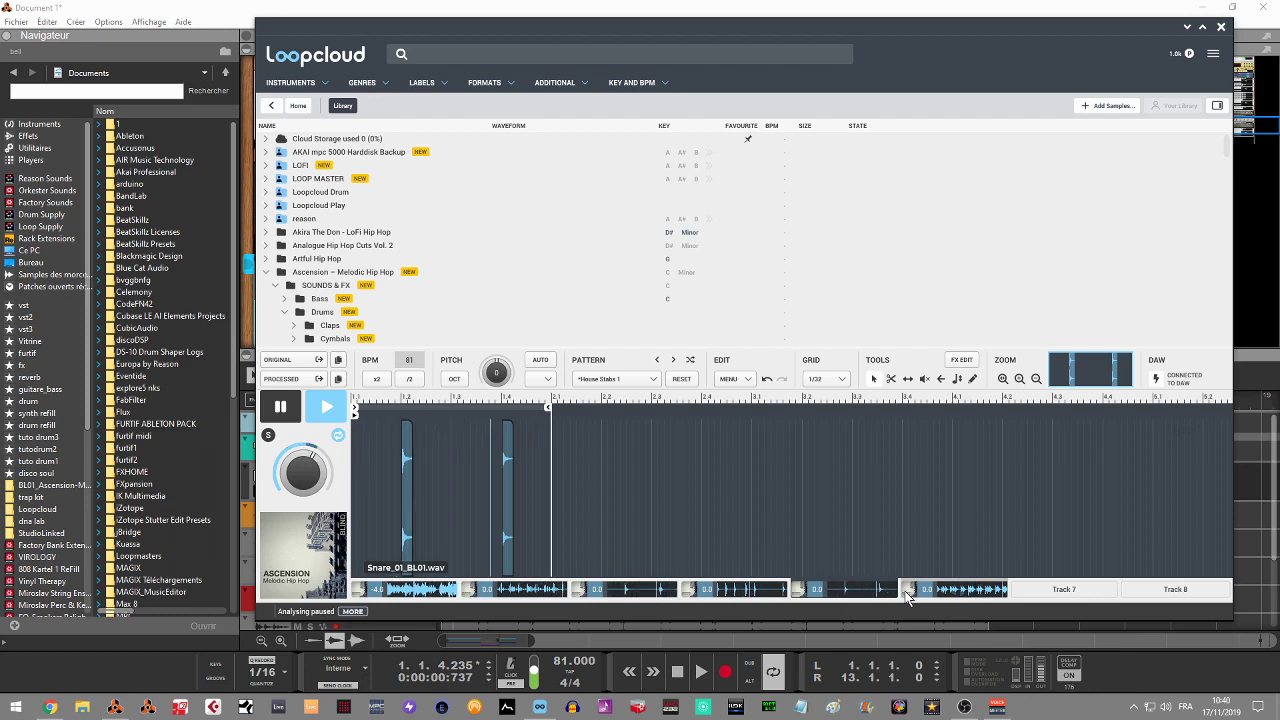
left_click(419, 590)
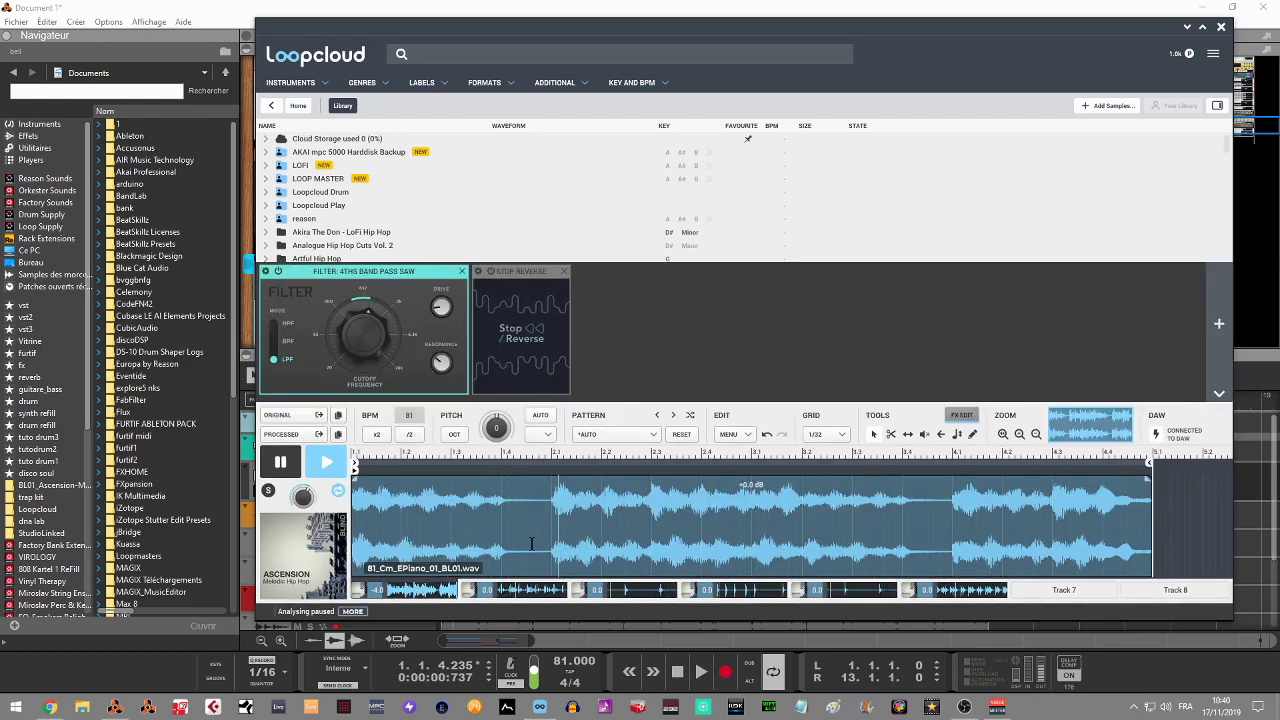
left_click(533, 596)
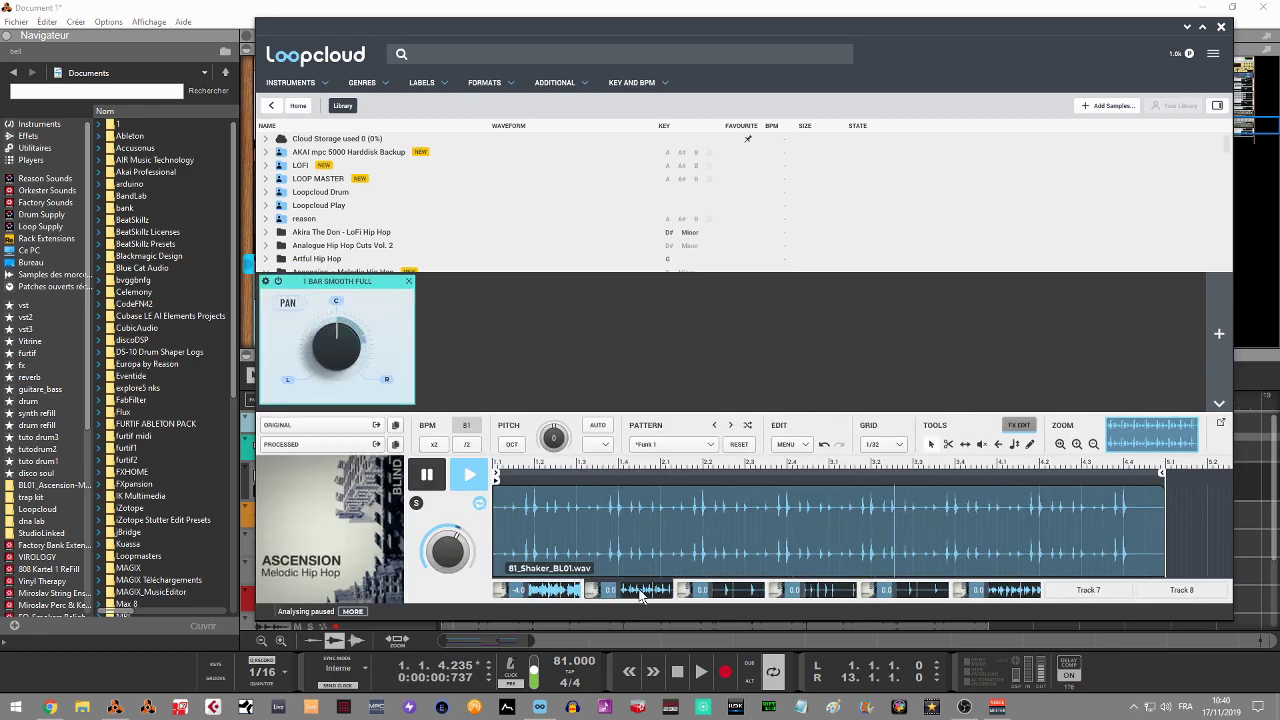
left_click(722, 590)
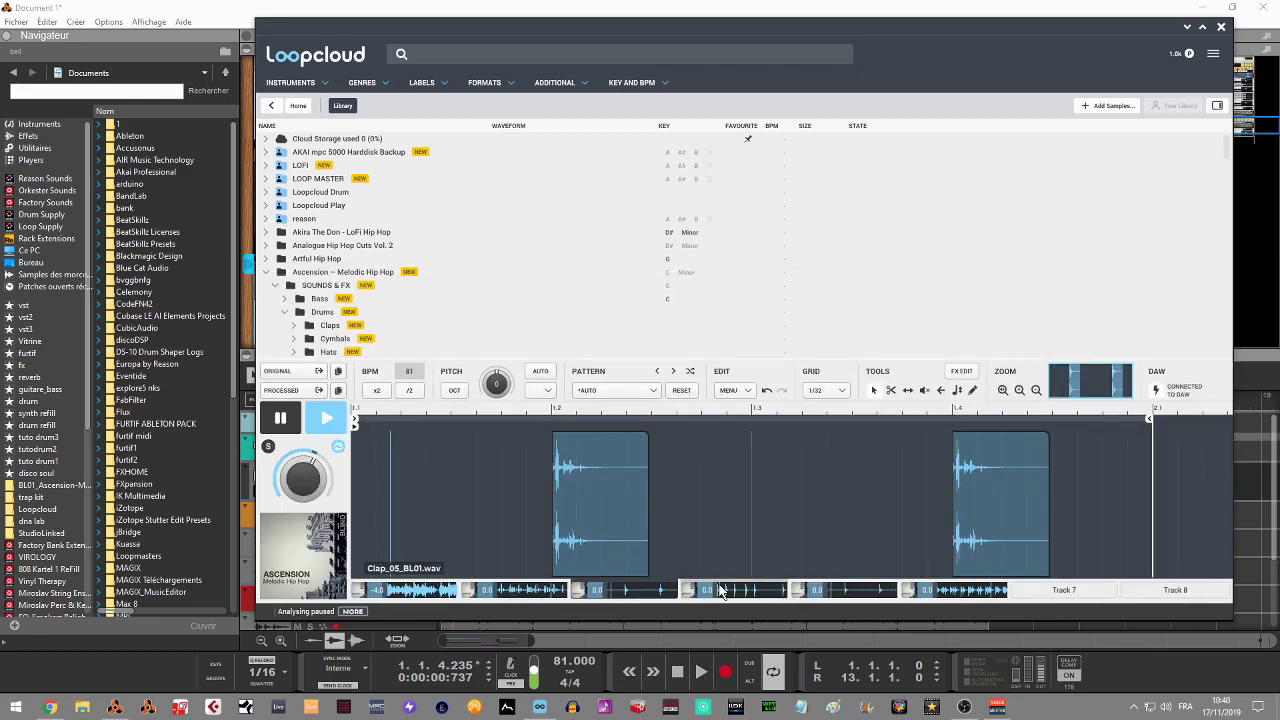
left_click(944, 590)
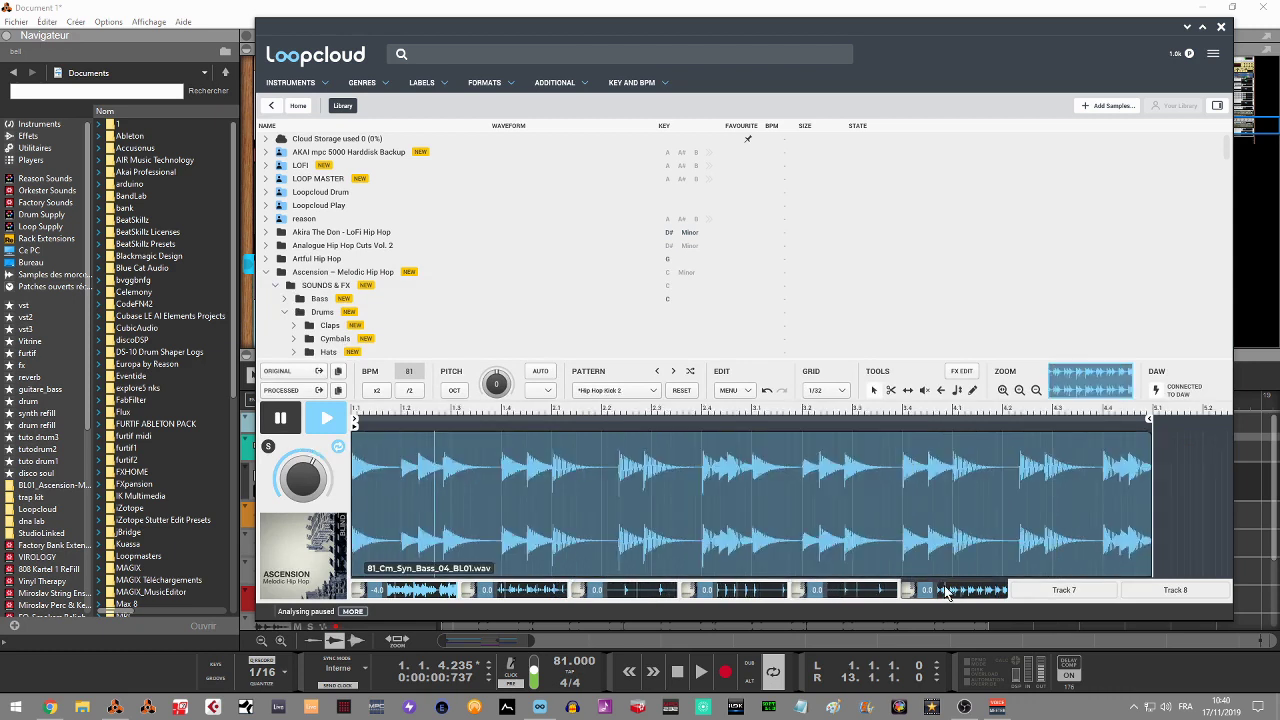
key("space")
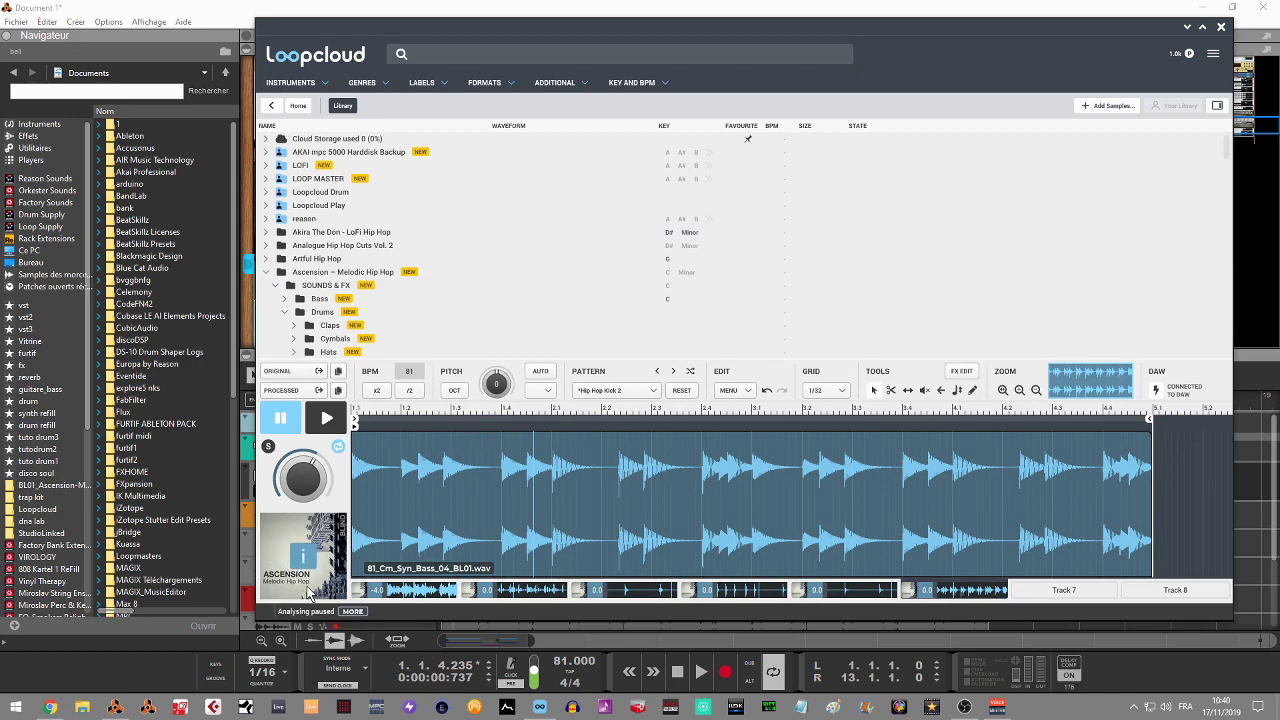
Load the saved session "tuto loop1" from the furtif1 folder
left_click(652, 391)
left_click(742, 392)
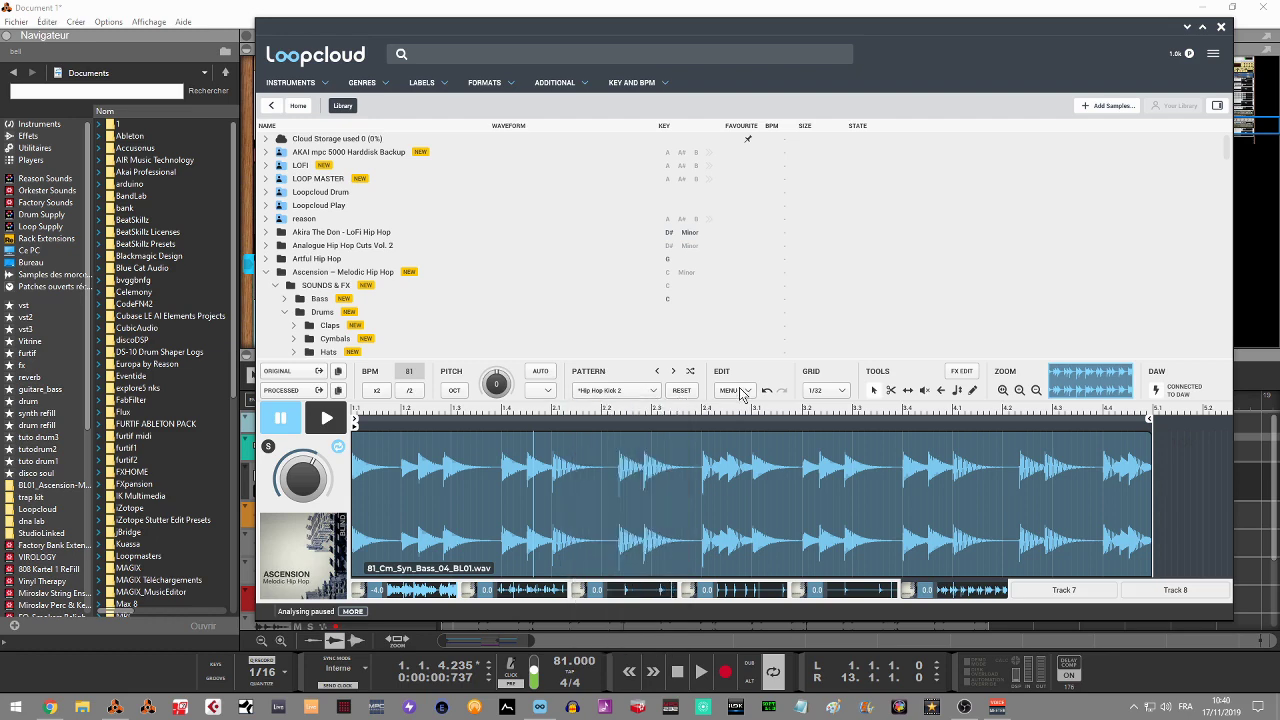
left_click(742, 392)
mouse_move(747, 494)
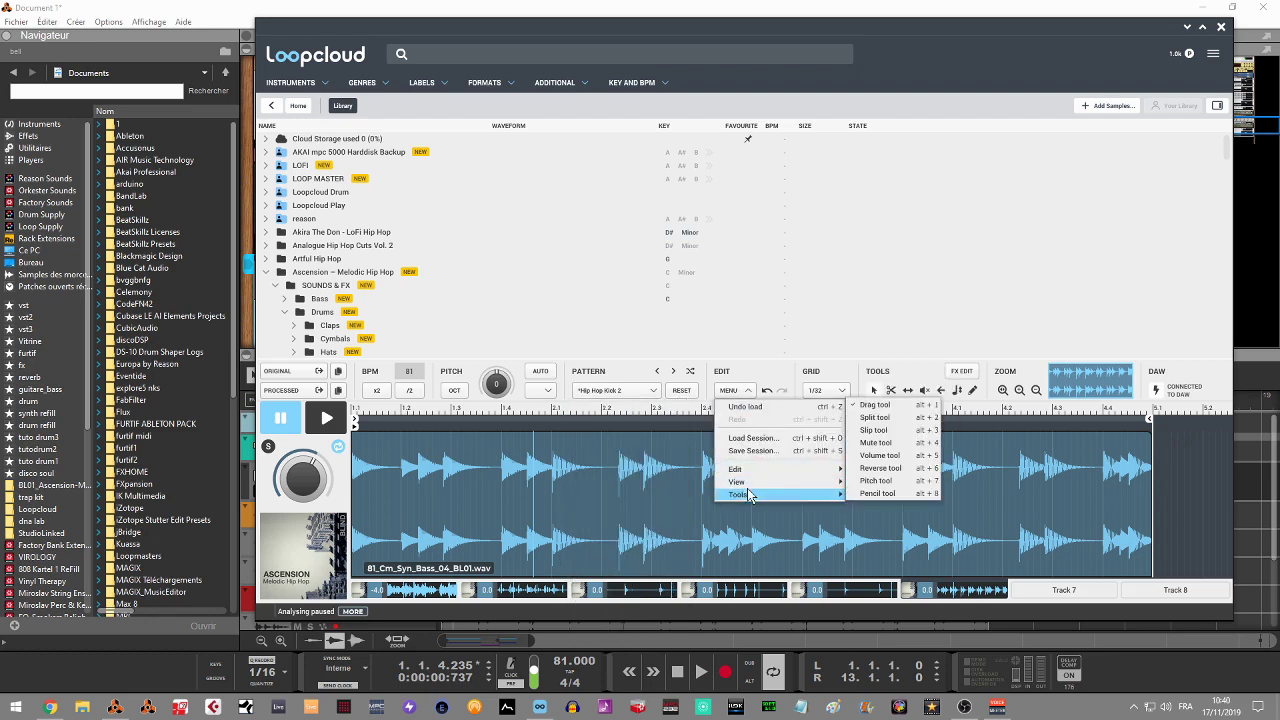
left_click(747, 438)
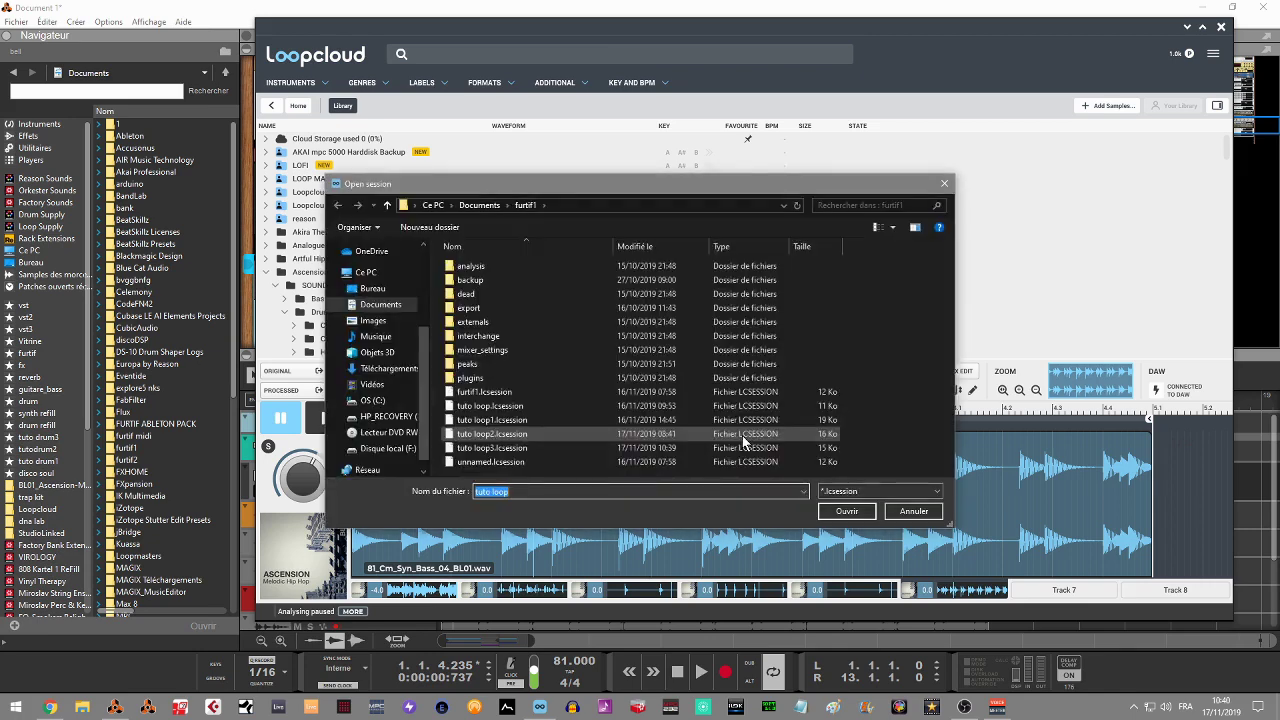
left_click(552, 421)
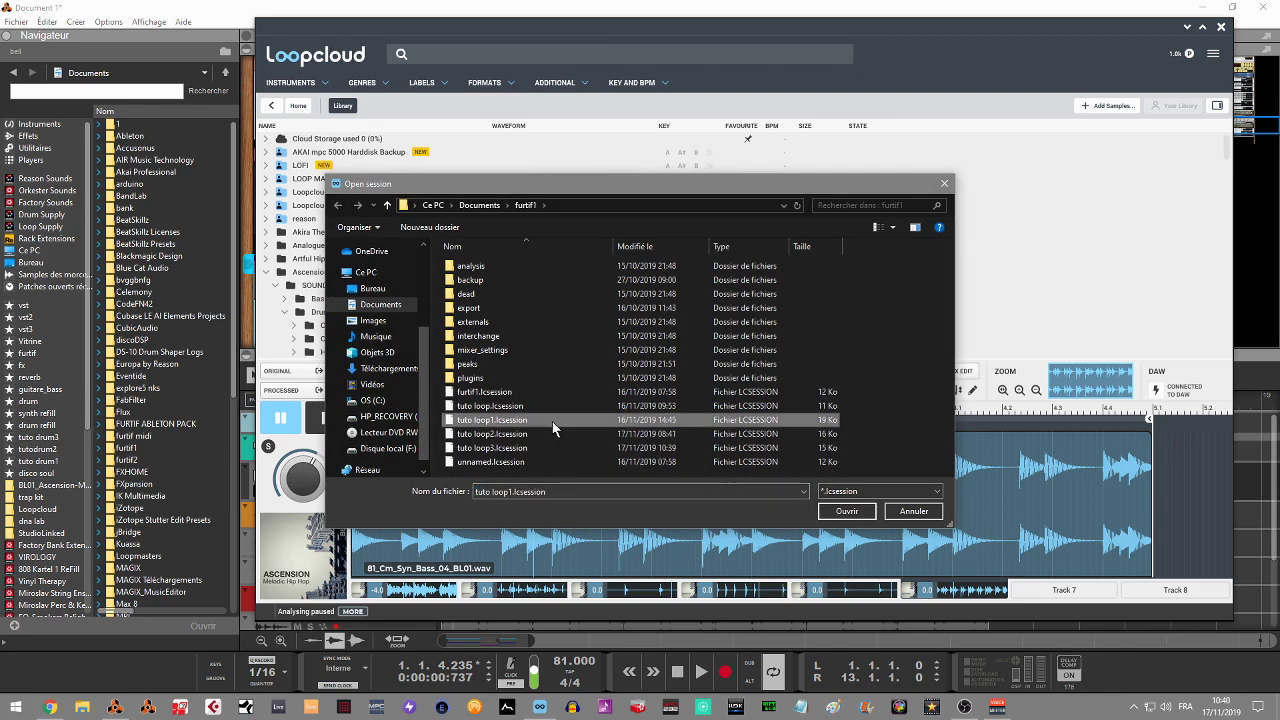
left_click(846, 512)
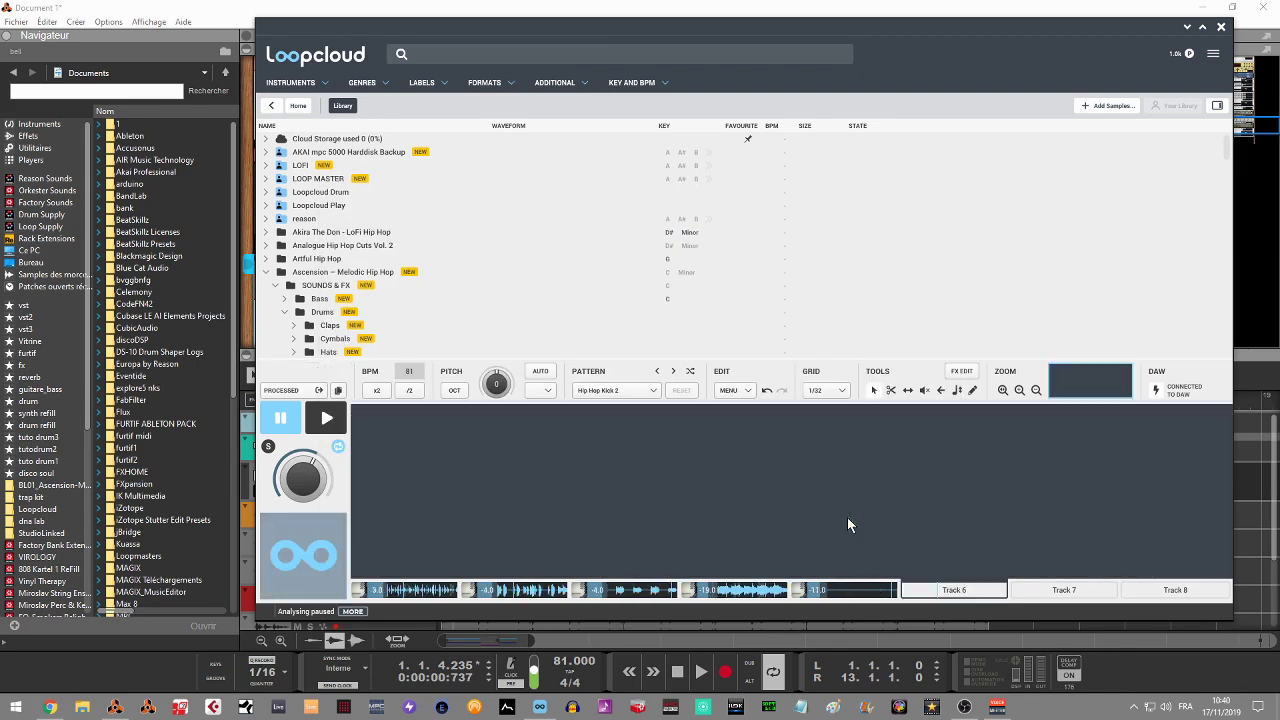
Play the session and review its drum and bass guitar tracks, auditioning the string pluck and chord vox tracks soloed
left_click(357, 591)
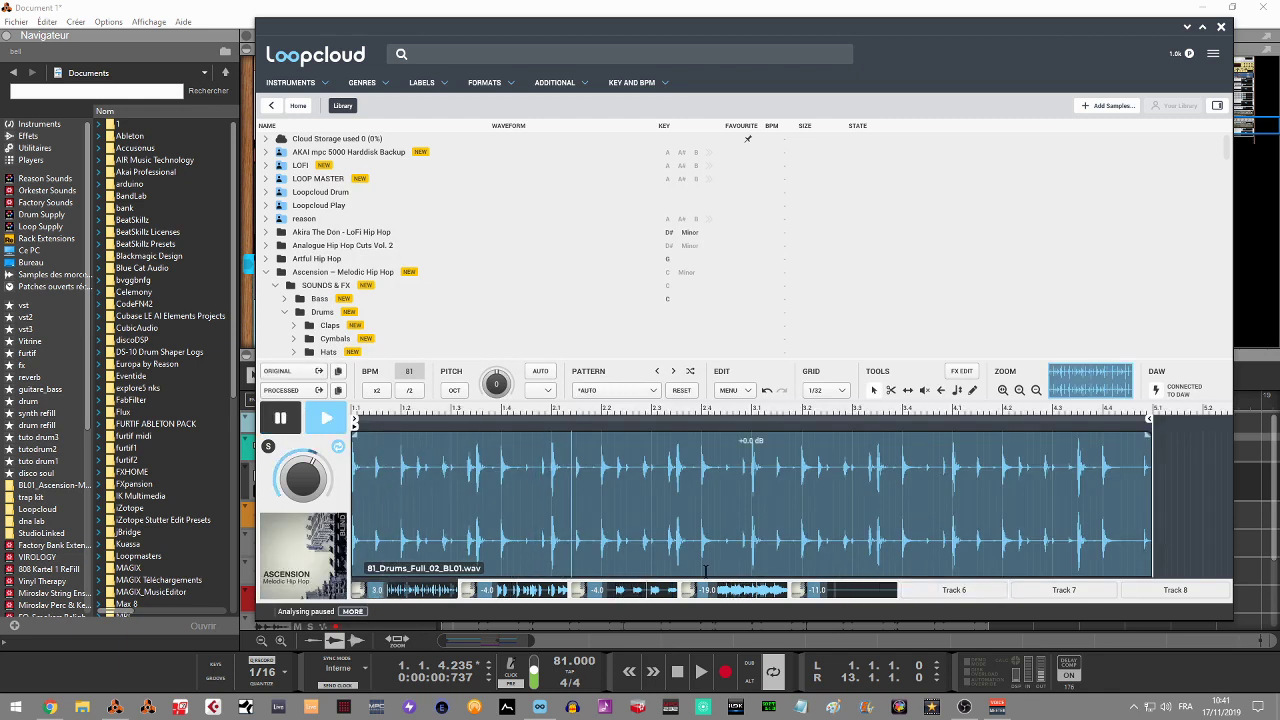
left_click(470, 592)
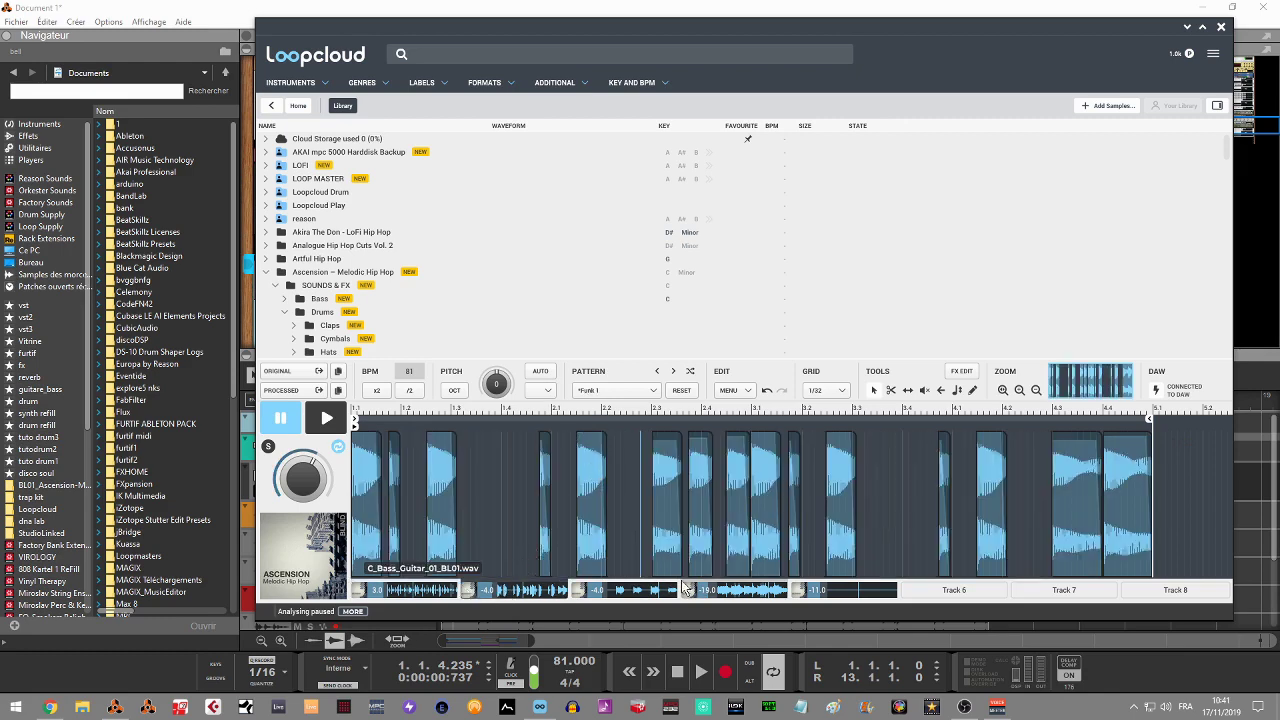
left_click(735, 597)
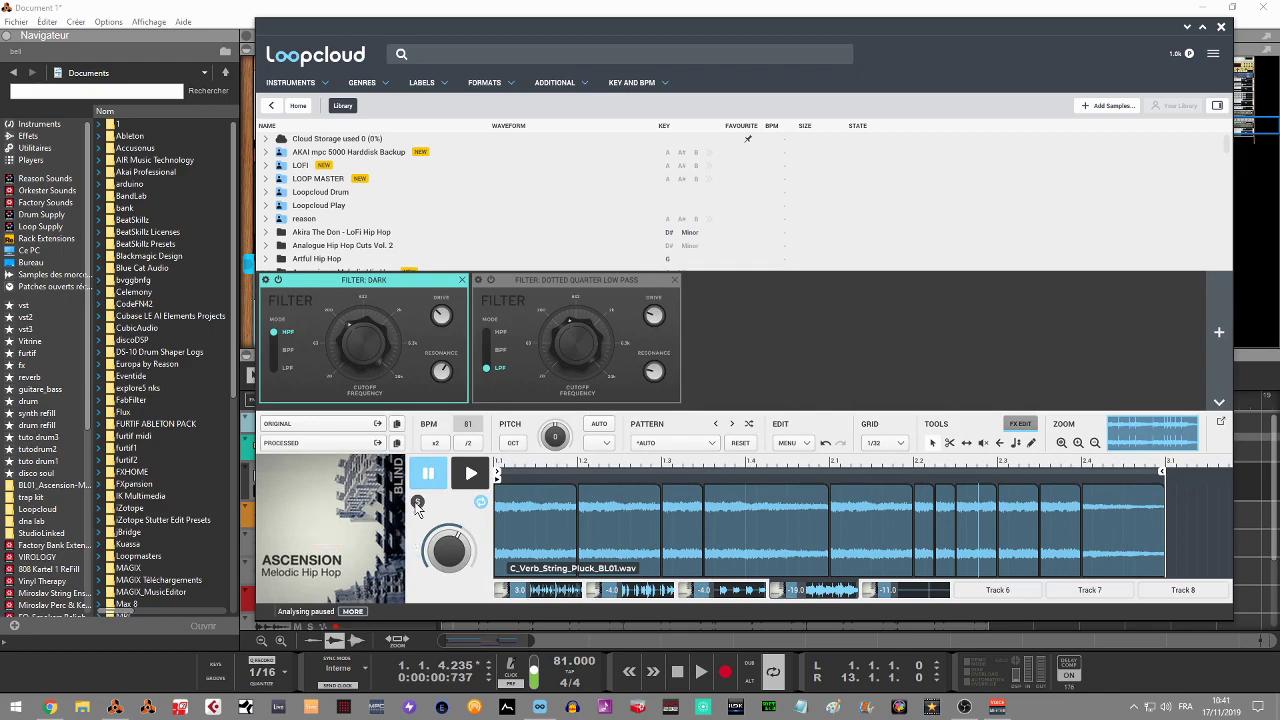
key("space")
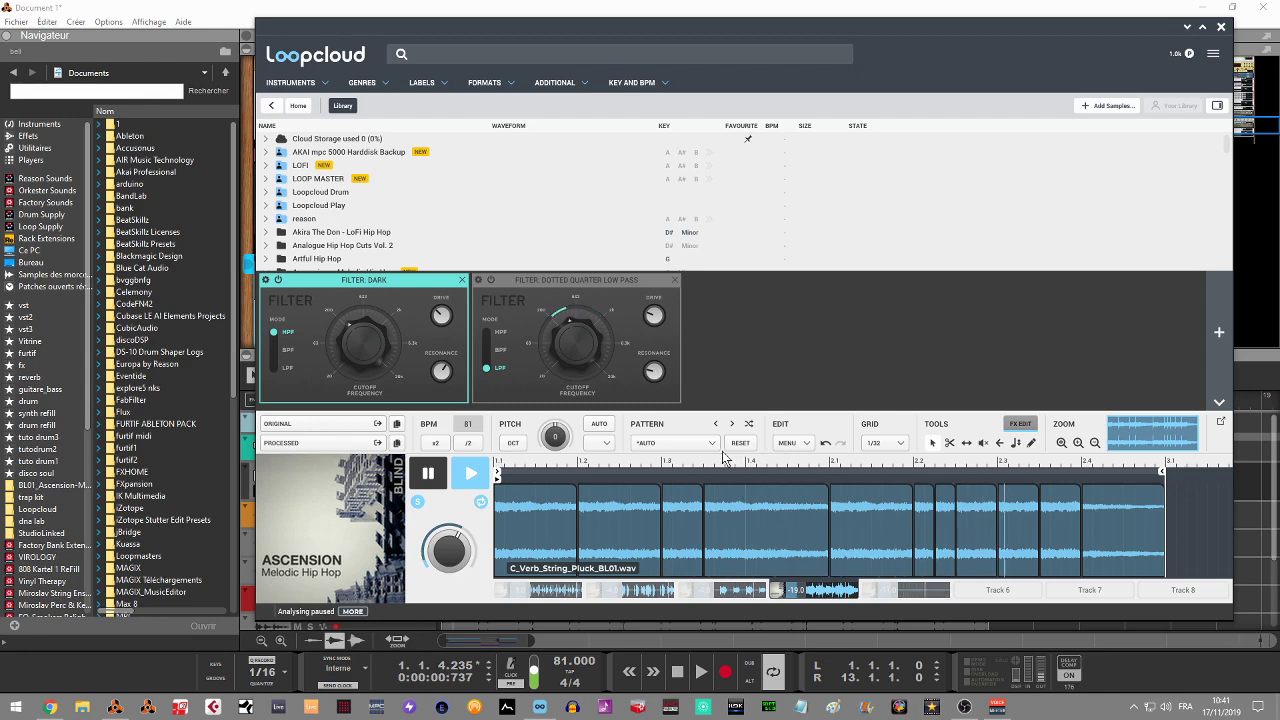
left_click(418, 500)
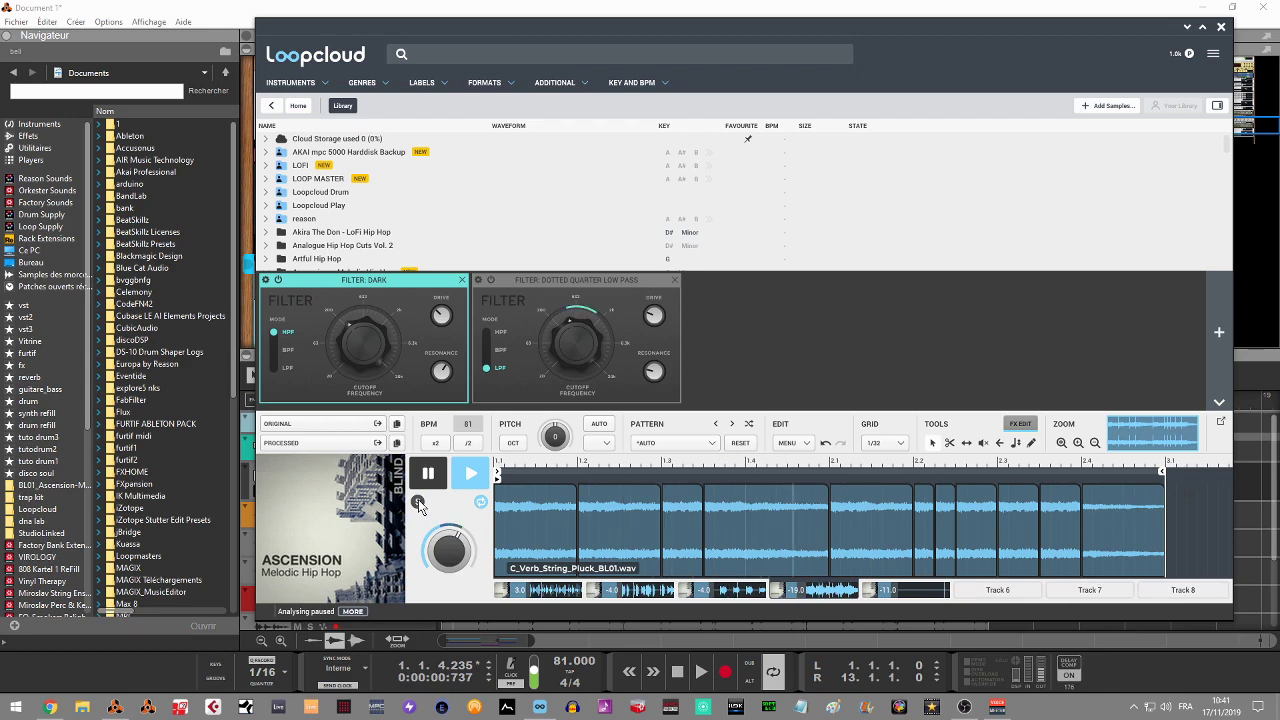
left_click(868, 590)
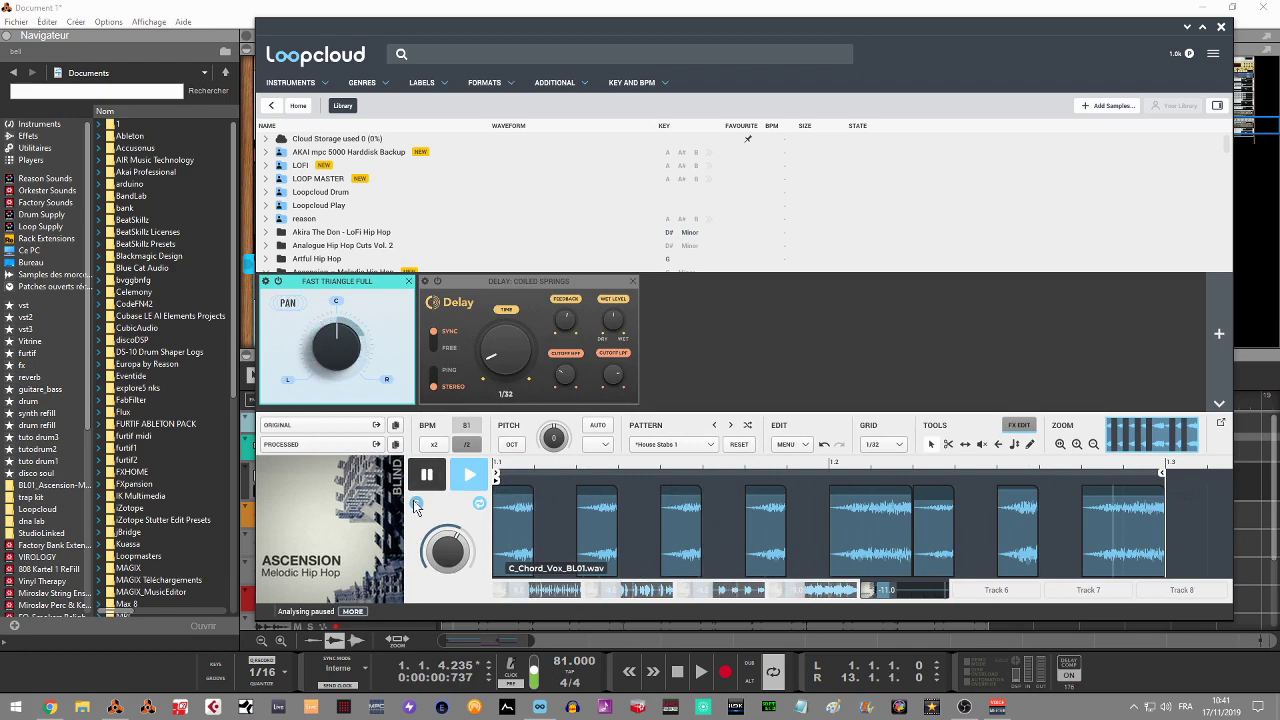
Review the string pluck track's filter effects and the deep piano chord track during playback
left_click(775, 592)
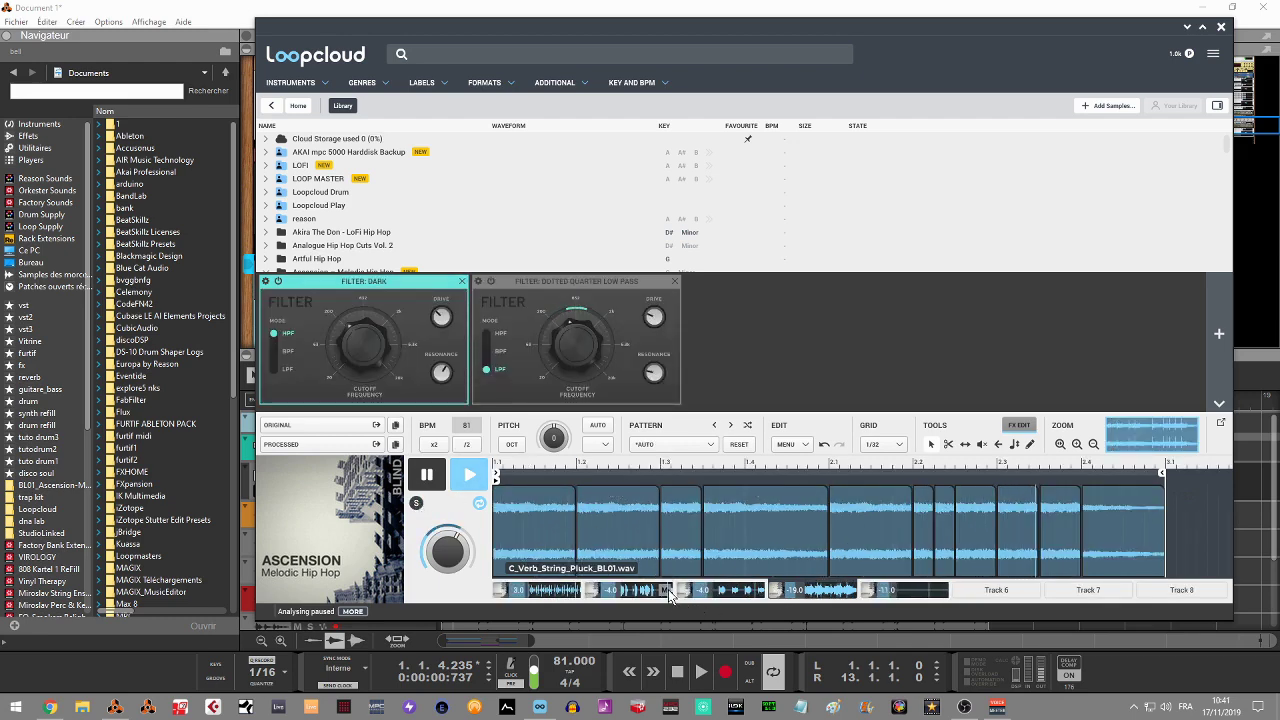
key("Down")
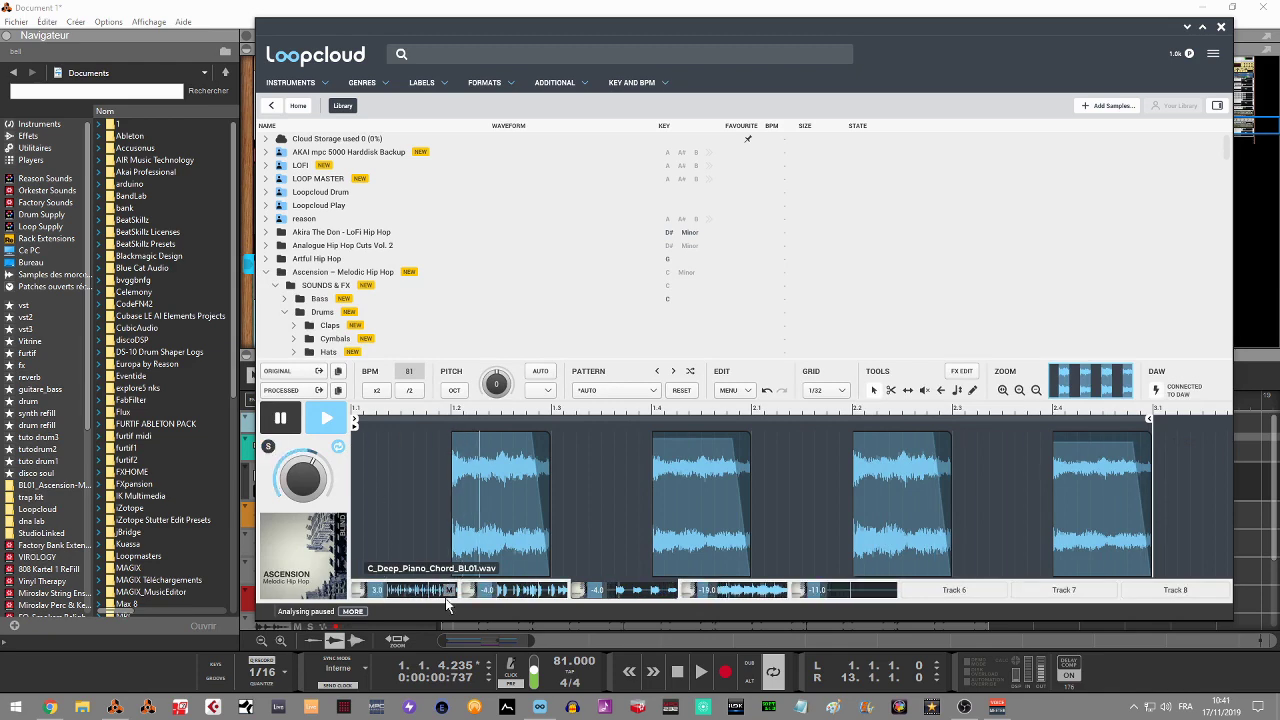
Solo the bass guitar track, try the Funk bass pattern on it, and switch its pattern to Funk 2
left_click(515, 592)
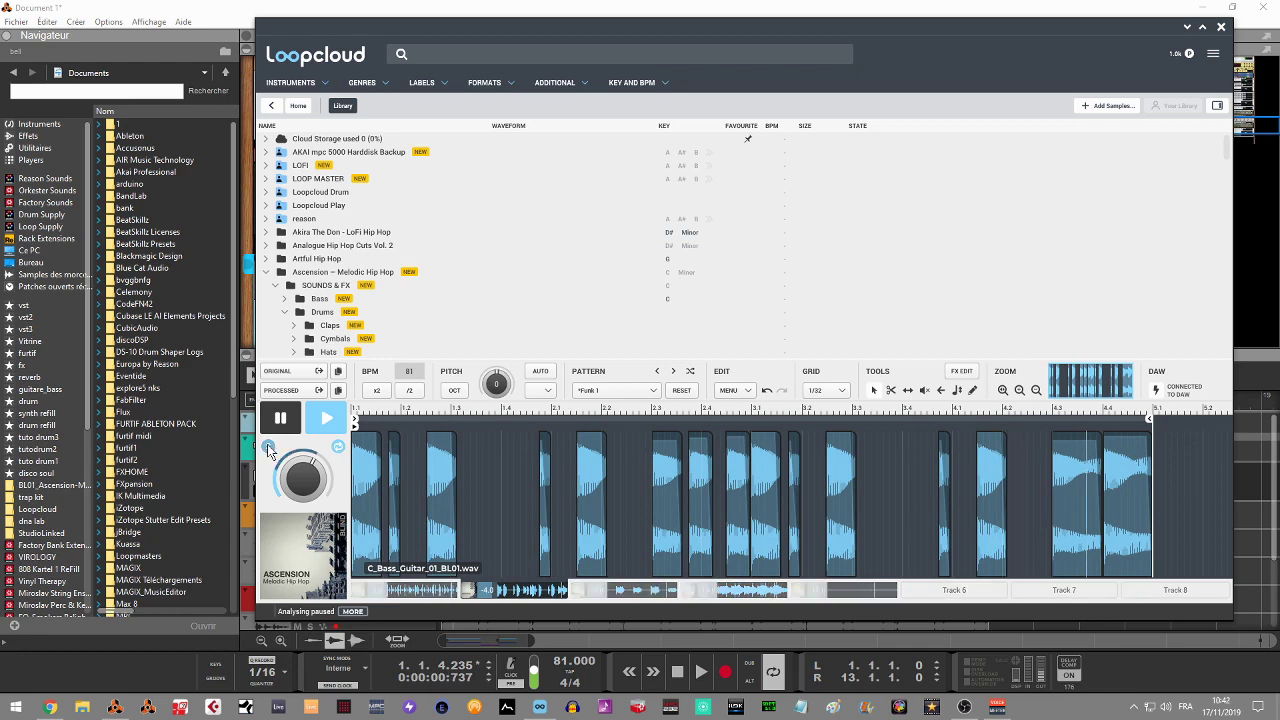
left_click(655, 397)
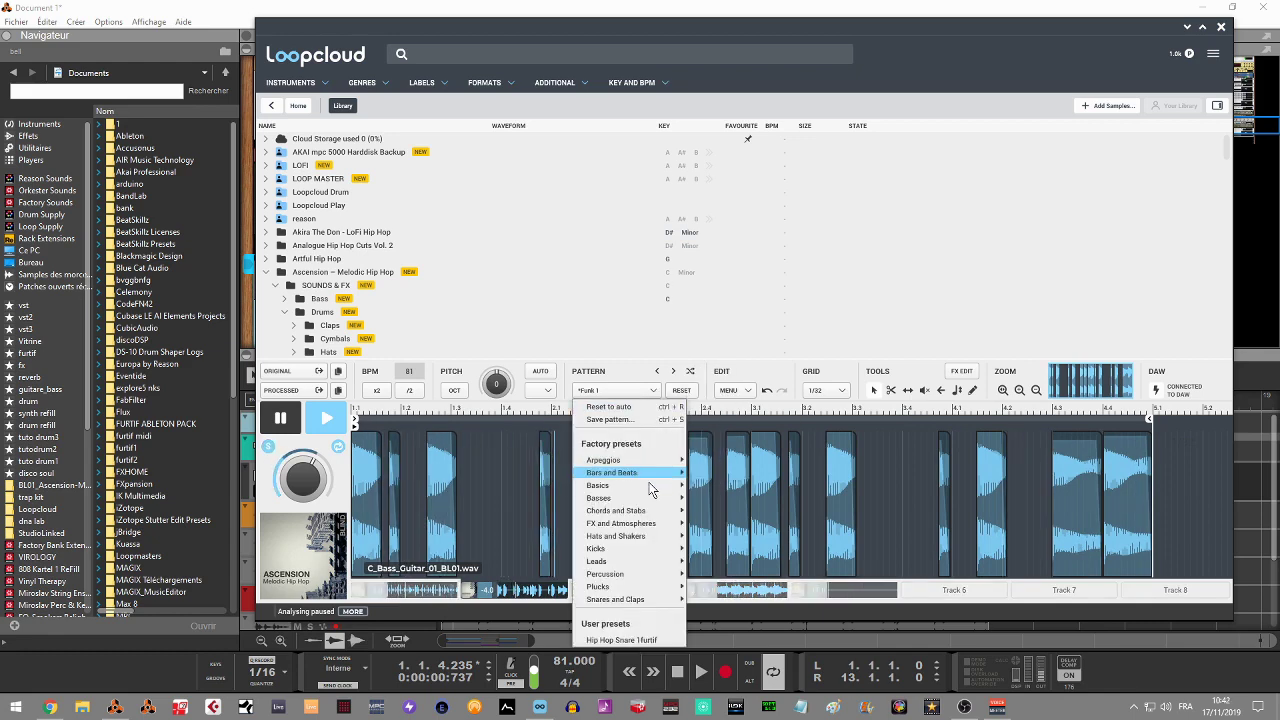
mouse_move(650, 498)
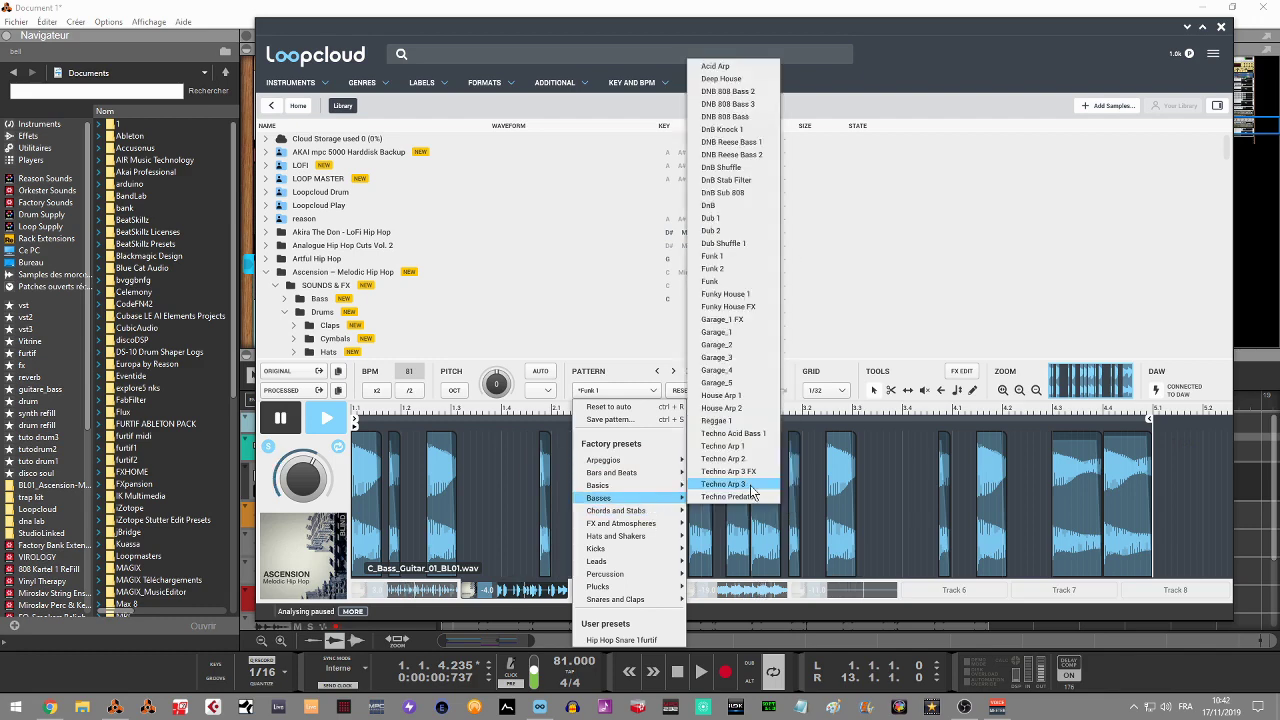
left_click(741, 281)
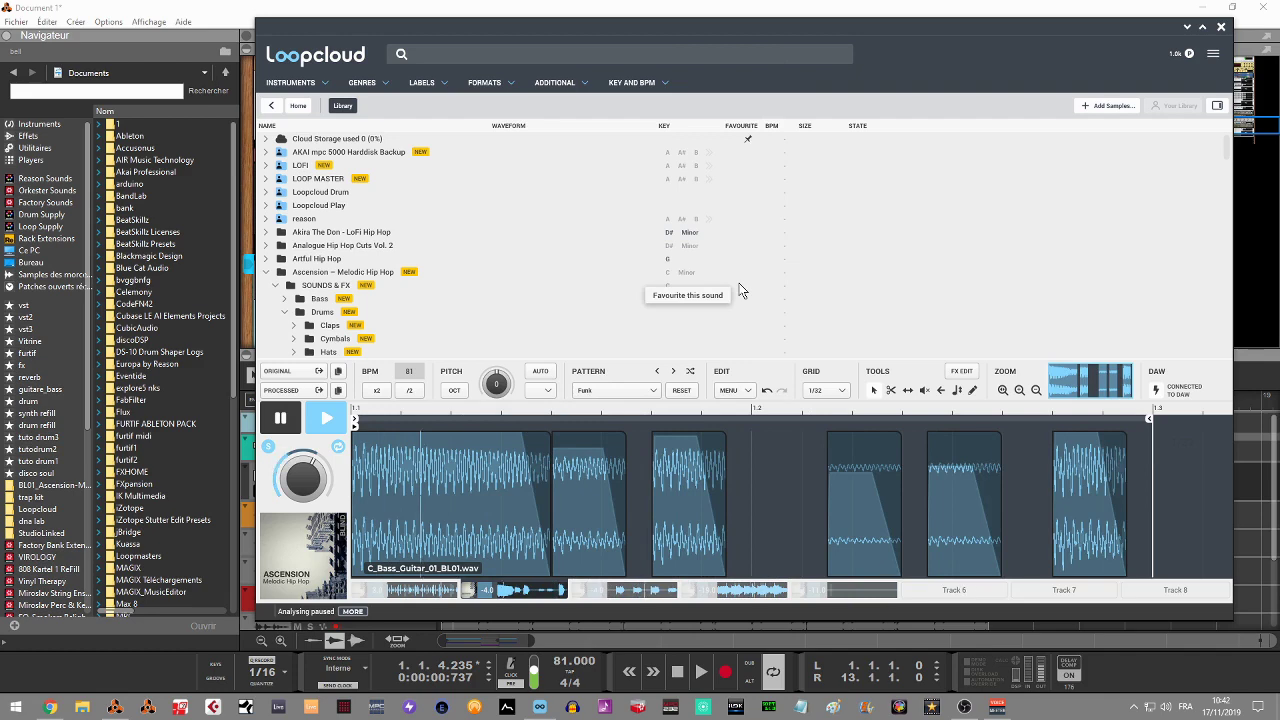
left_click(657, 375)
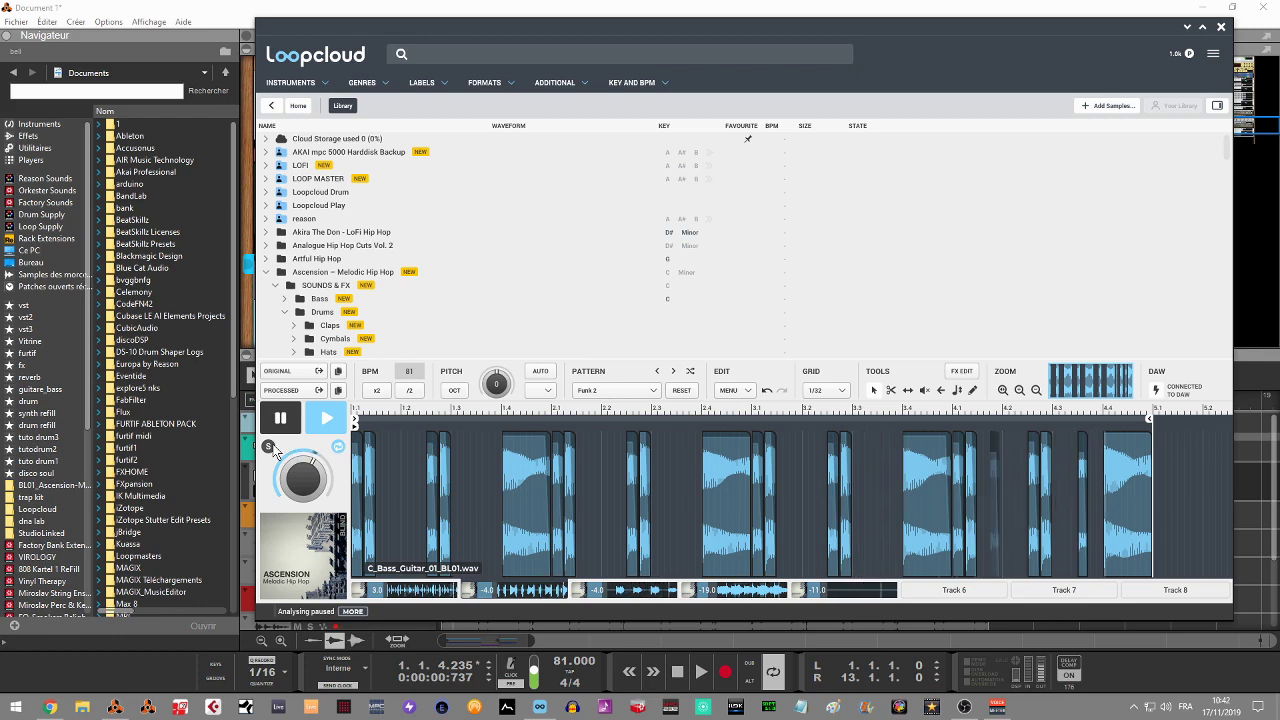
Check the full drums track, lower the string pluck track's volume to -14.0, and stop playback
left_click(357, 592)
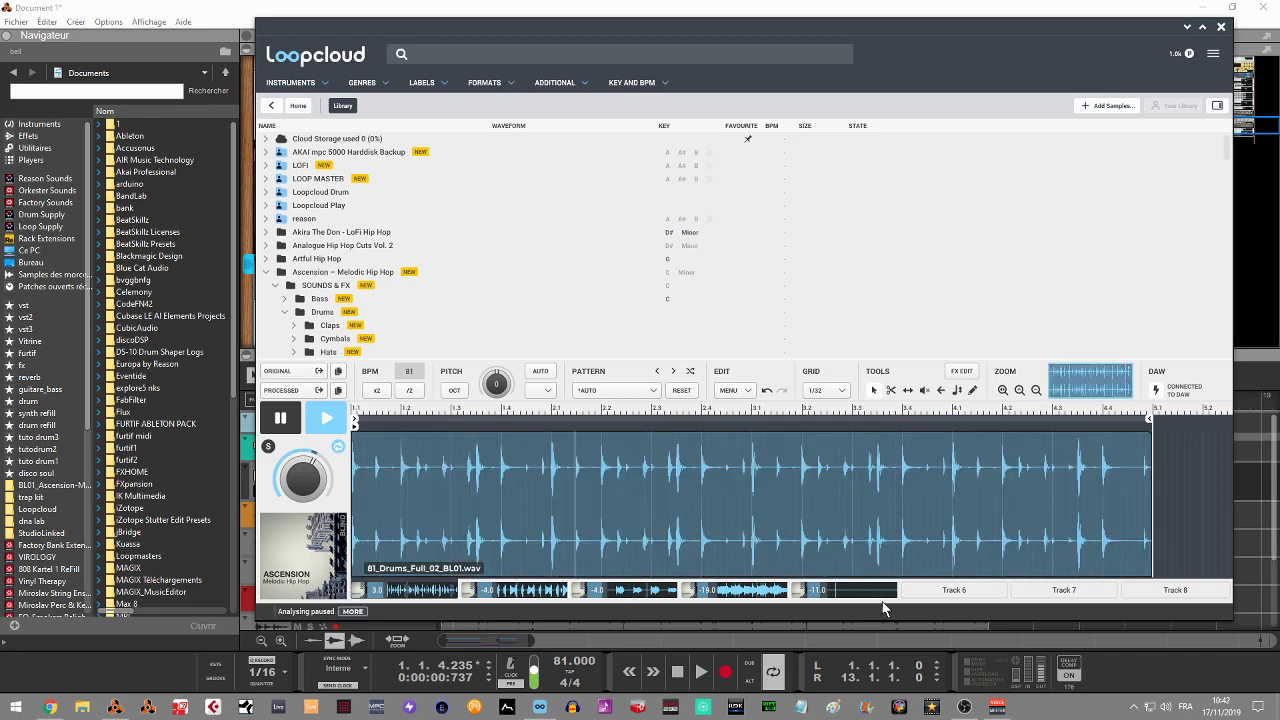
left_click(690, 585)
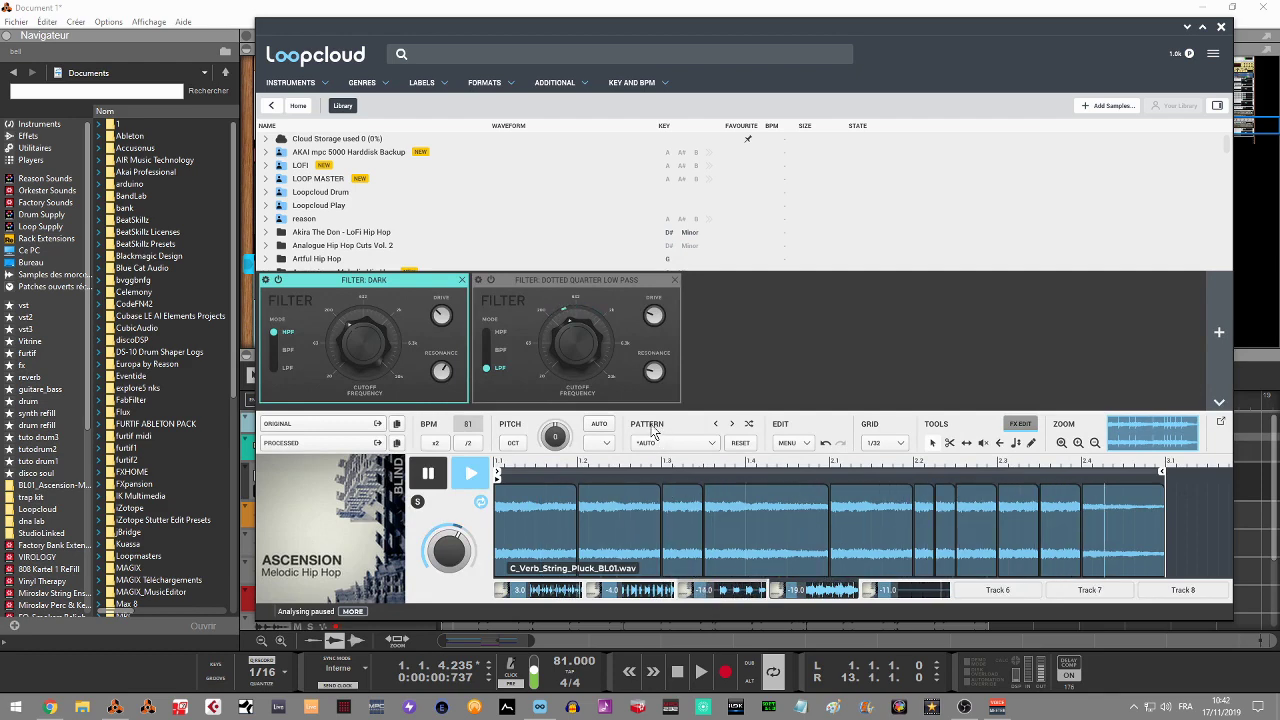
key("space")
left_click(806, 443)
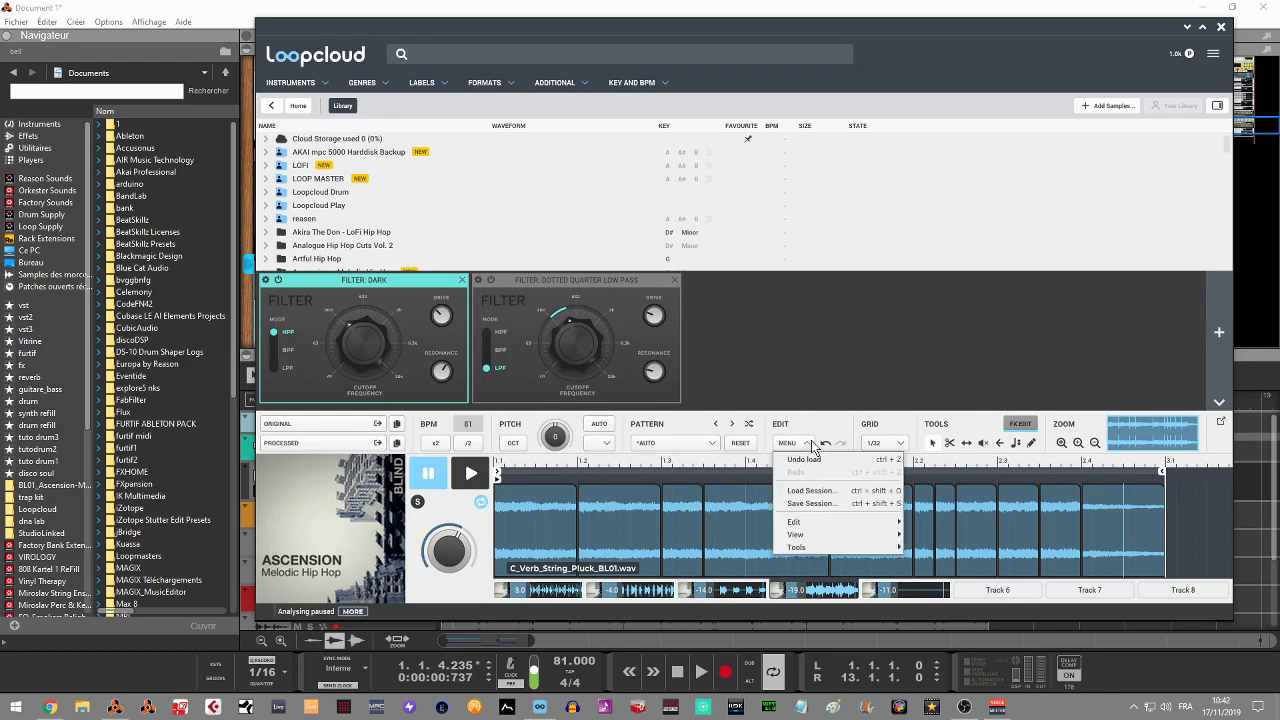
left_click(812, 503)
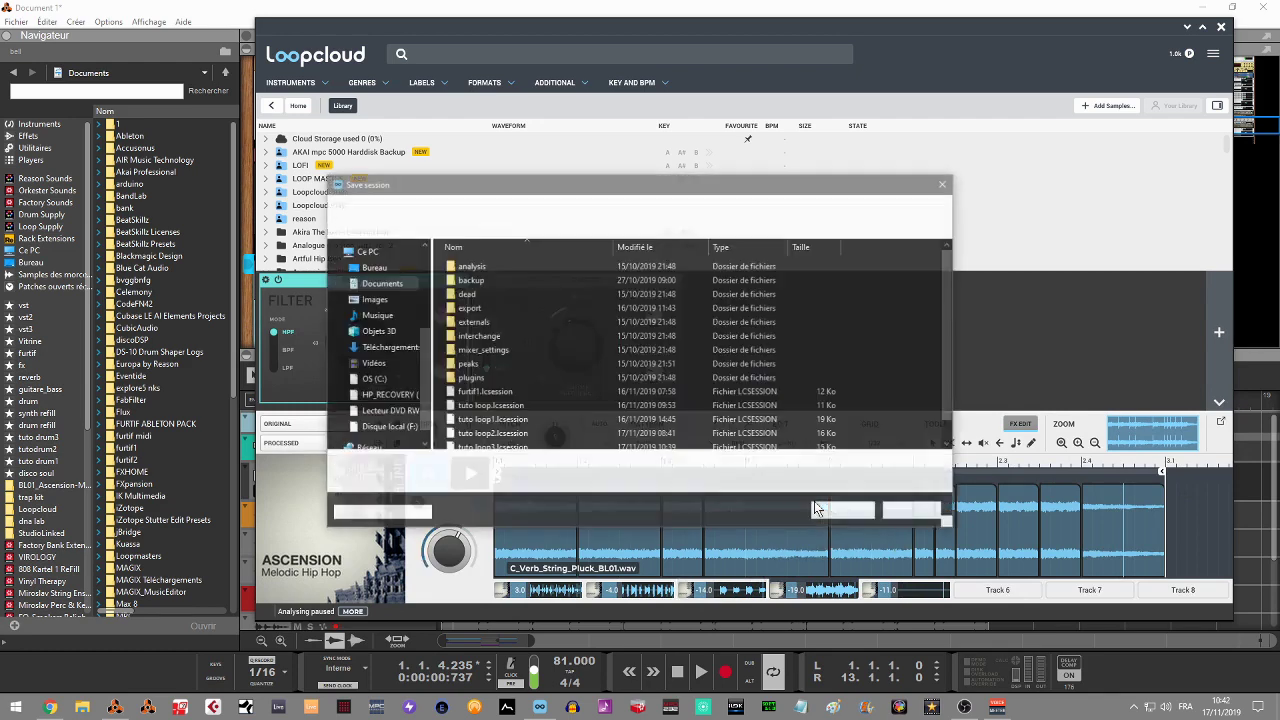
left_click(913, 511)
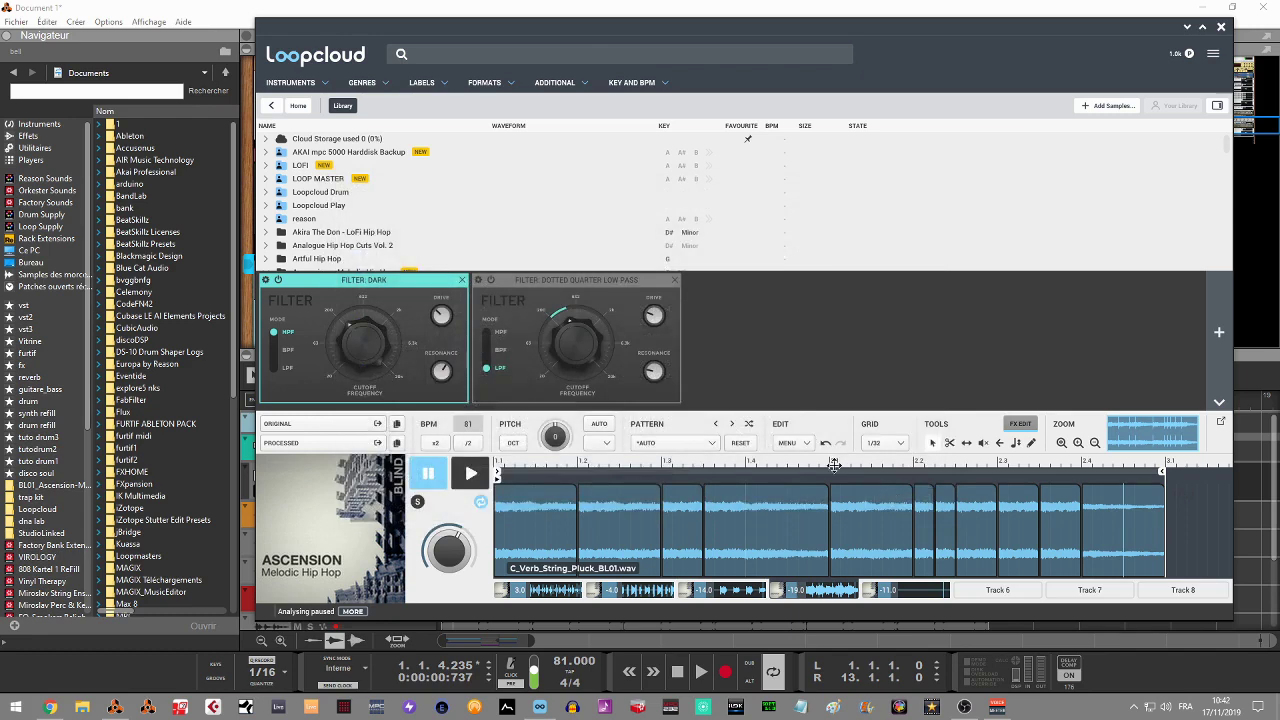
Bring up the commands for loading and saving sessions
left_click(698, 446)
left_click(808, 443)
left_click(808, 443)
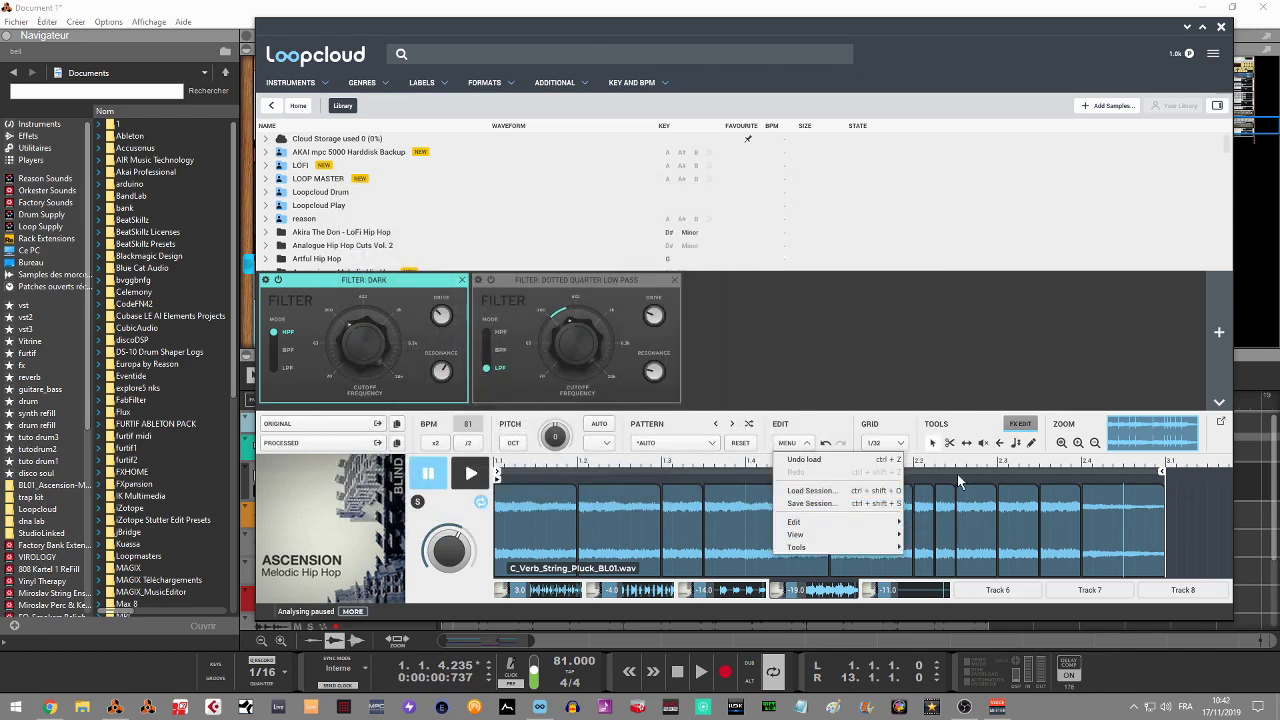